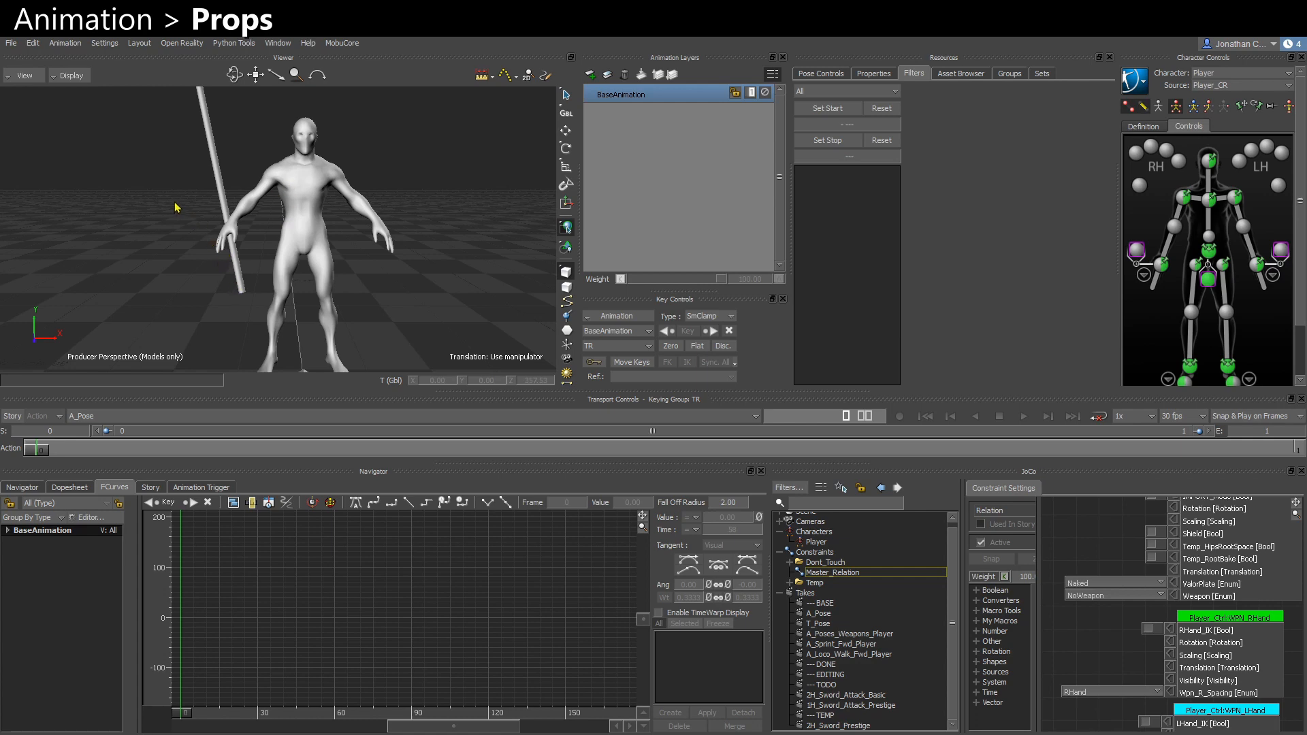
Display the character in X-Ray mode and select the right-hand weapon control in the viewport
right_click_drag(175, 203, 195, 276, "alt")
key("ctrl+a")
left_click(167, 242)
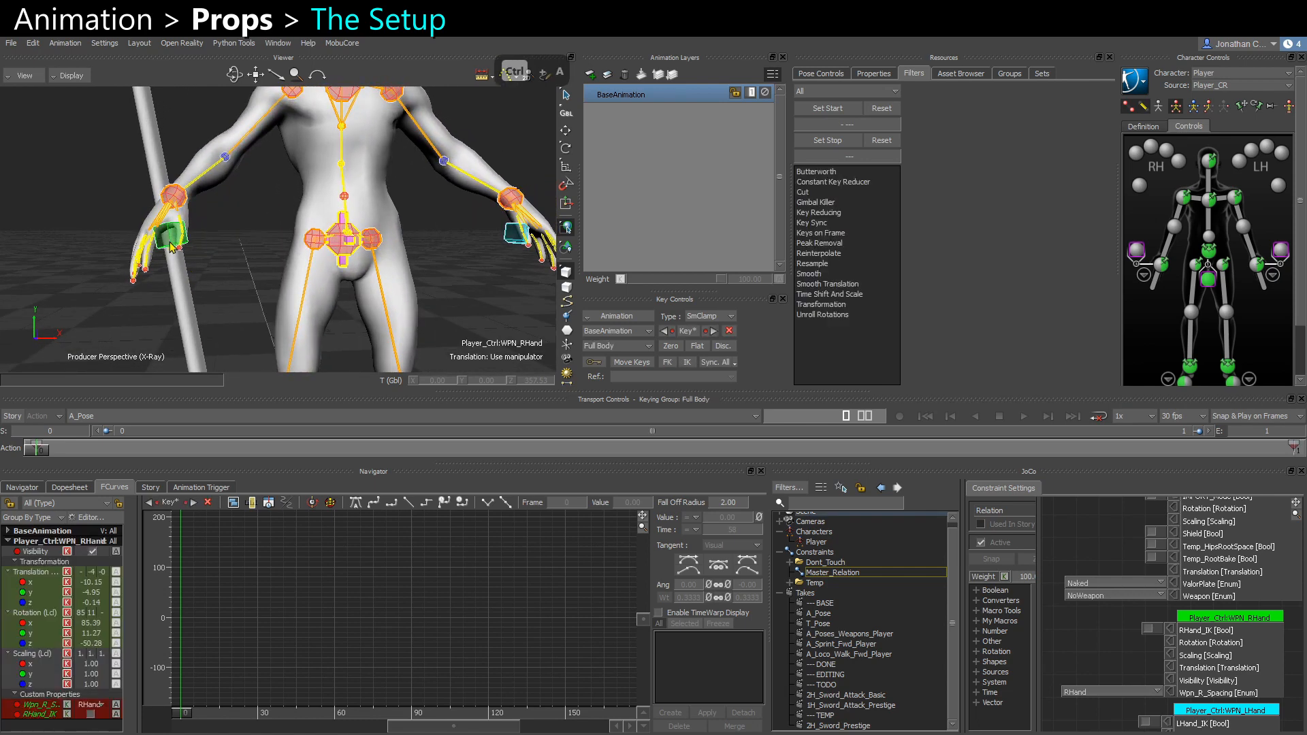
mouse_move(232, 243)
left_mouse_down("ctrl")
mouse_move(160, 211)
mouse_move(191, 210)
mouse_move(215, 246)
left_mouse_up("ctrl")
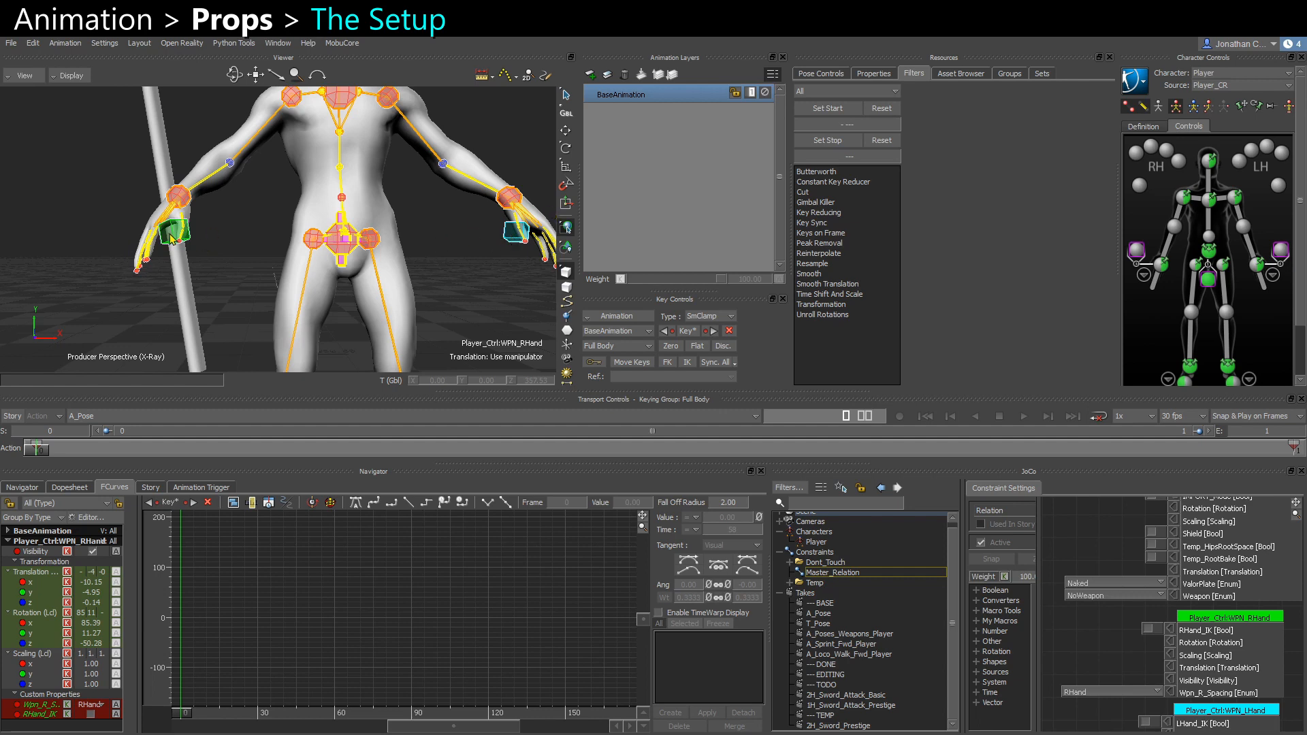
Try rotating the right wrist effector to test how the weapon follows the hand, and undo the rotation
left_click(179, 199)
key("e")
left_click_drag(224, 265, 219, 254)
key("ctrl+z")
key("ctrl+z")
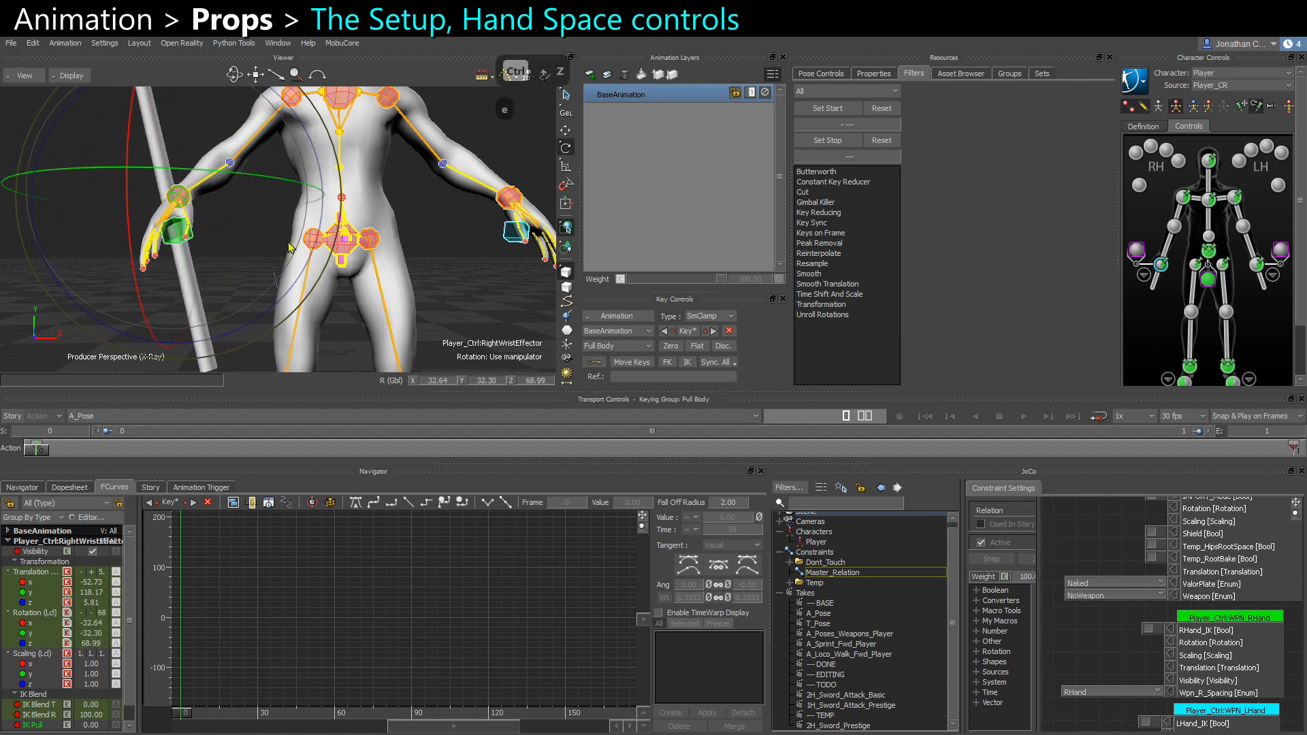
Select the left wrist effector to compare its hand control, and clear the selection
left_click(509, 201)
left_click_drag(470, 231, 490, 248, "ctrl")
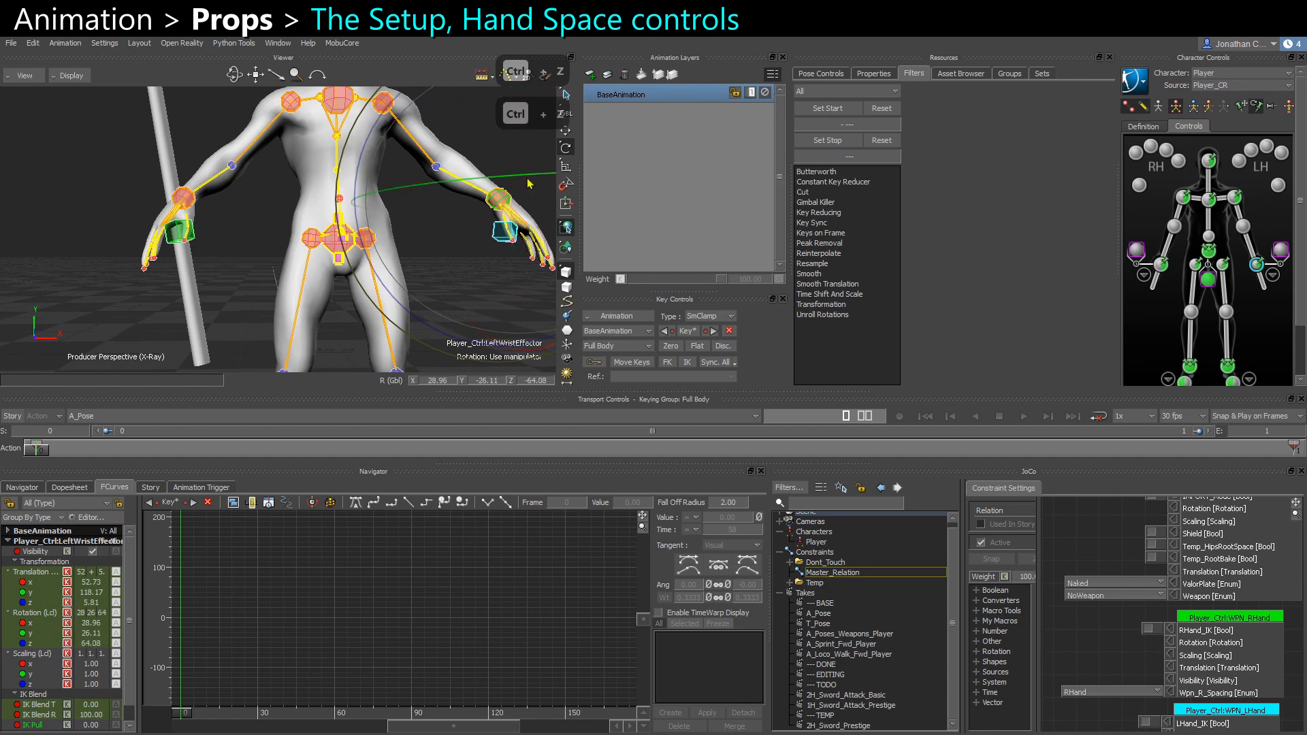
left_click(236, 282)
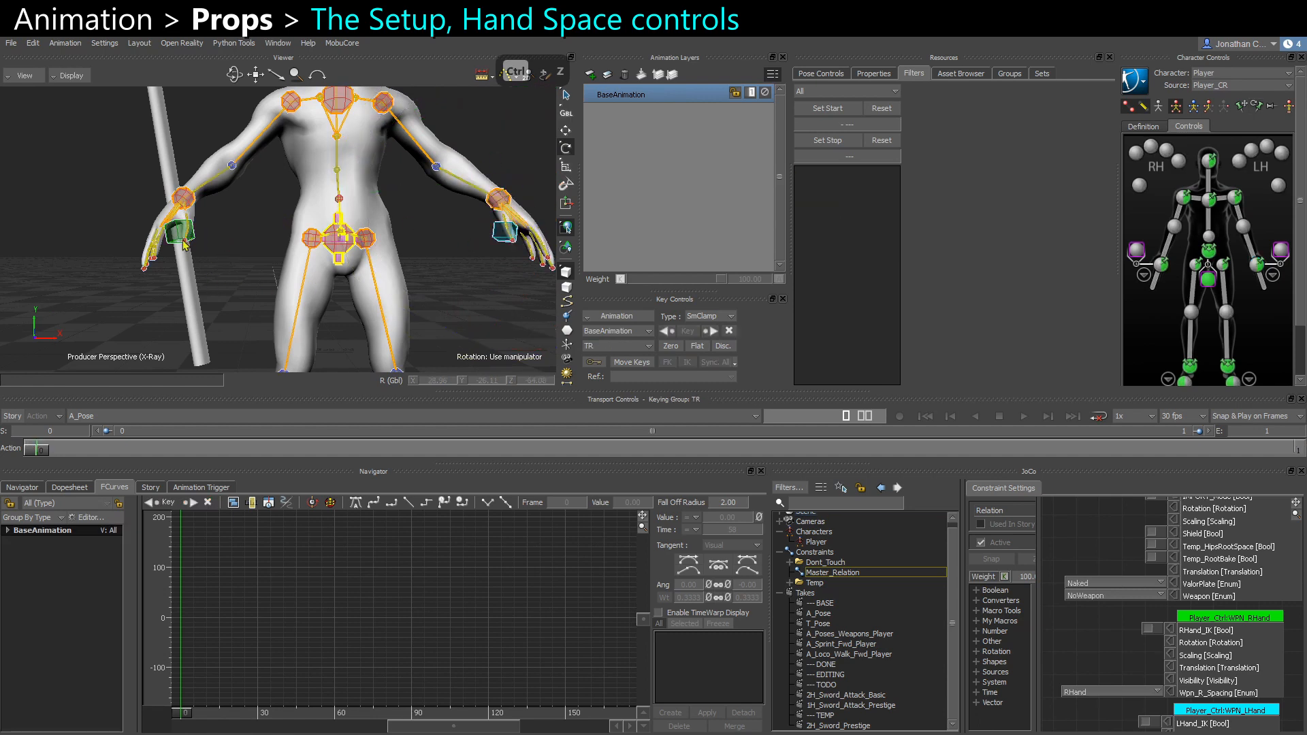
mouse_move(188, 239)
left_mouse_down("ctrl")
mouse_move(161, 225)
mouse_move(182, 252)
mouse_move(192, 141)
mouse_move(167, 229)
left_mouse_up("ctrl")
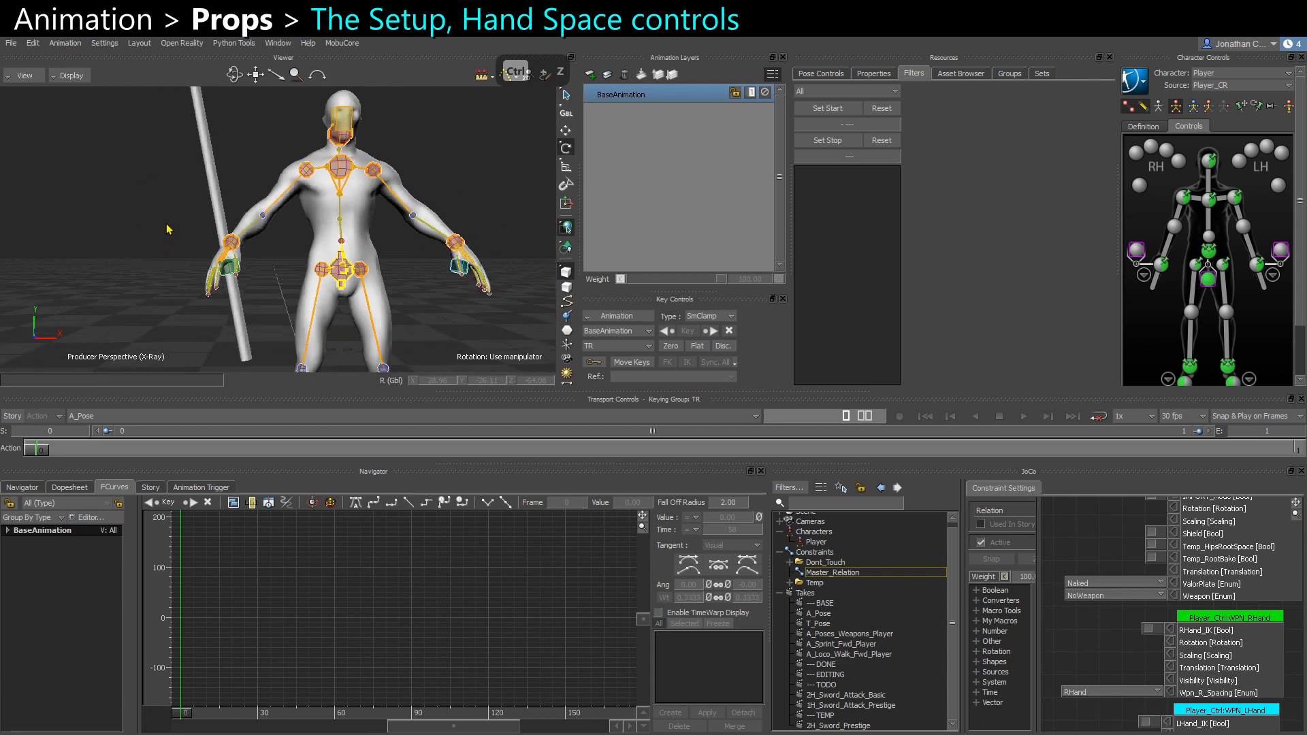
Select the WPN_RHand control on the character's right hand
scroll(166, 225, "down", 5)
scroll(256, 283, "up", 3)
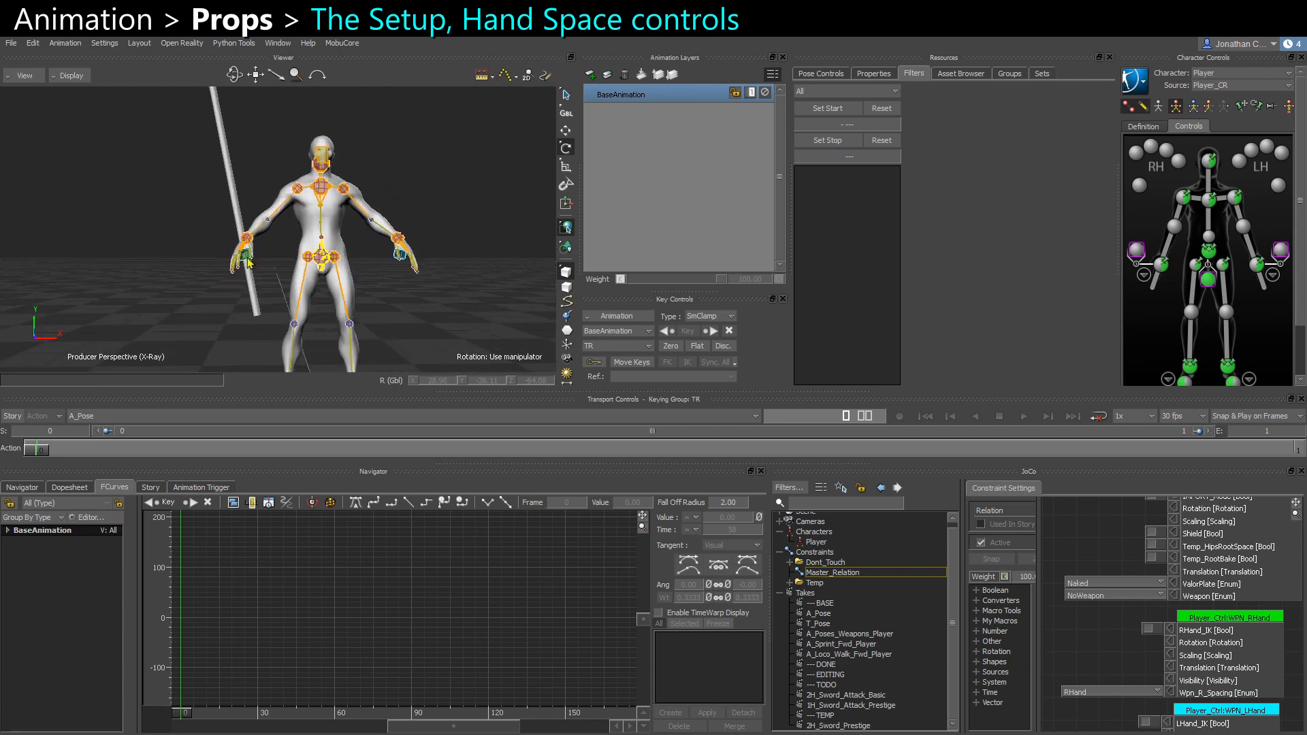
left_click_drag(246, 256, 225, 202, "ctrl")
left_click(220, 271)
key("ctrl+z")
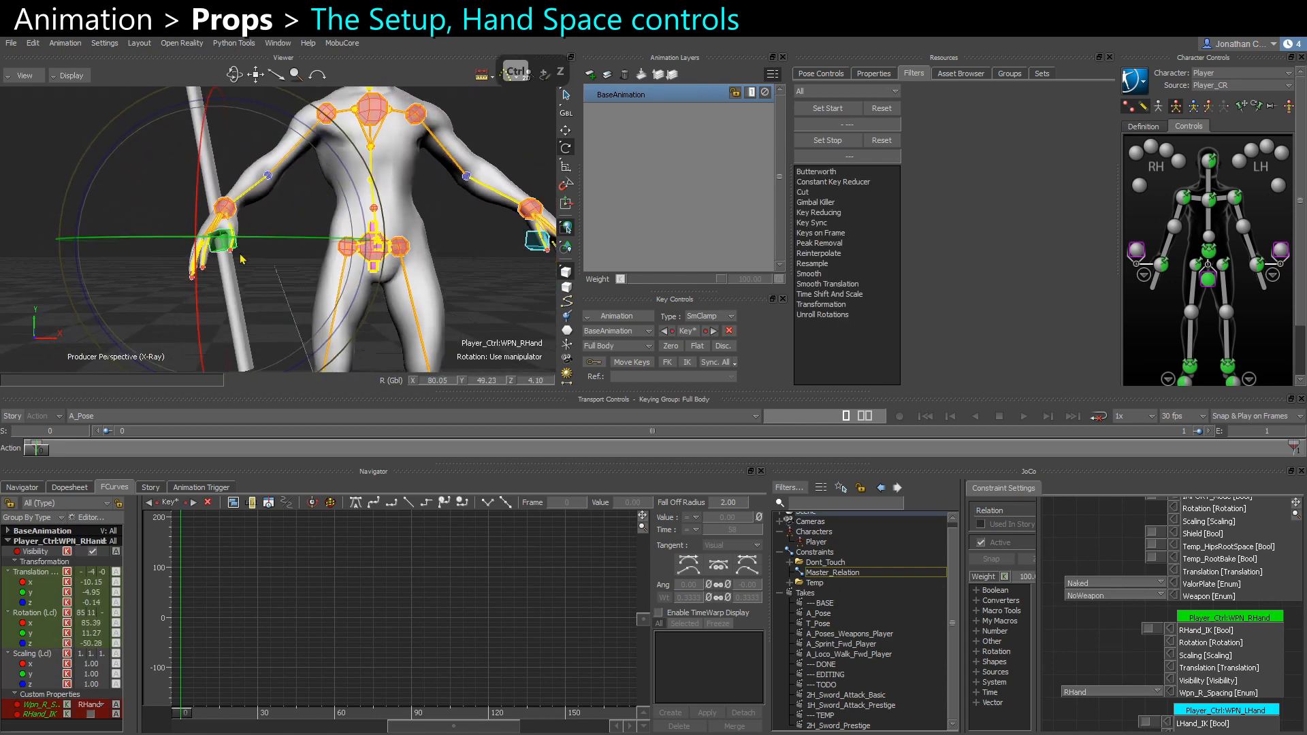
Switch to the schematic view and examine where WPN_RHand sits under the right-hand joint hierarchy
key("ctrl+w")
key("f")
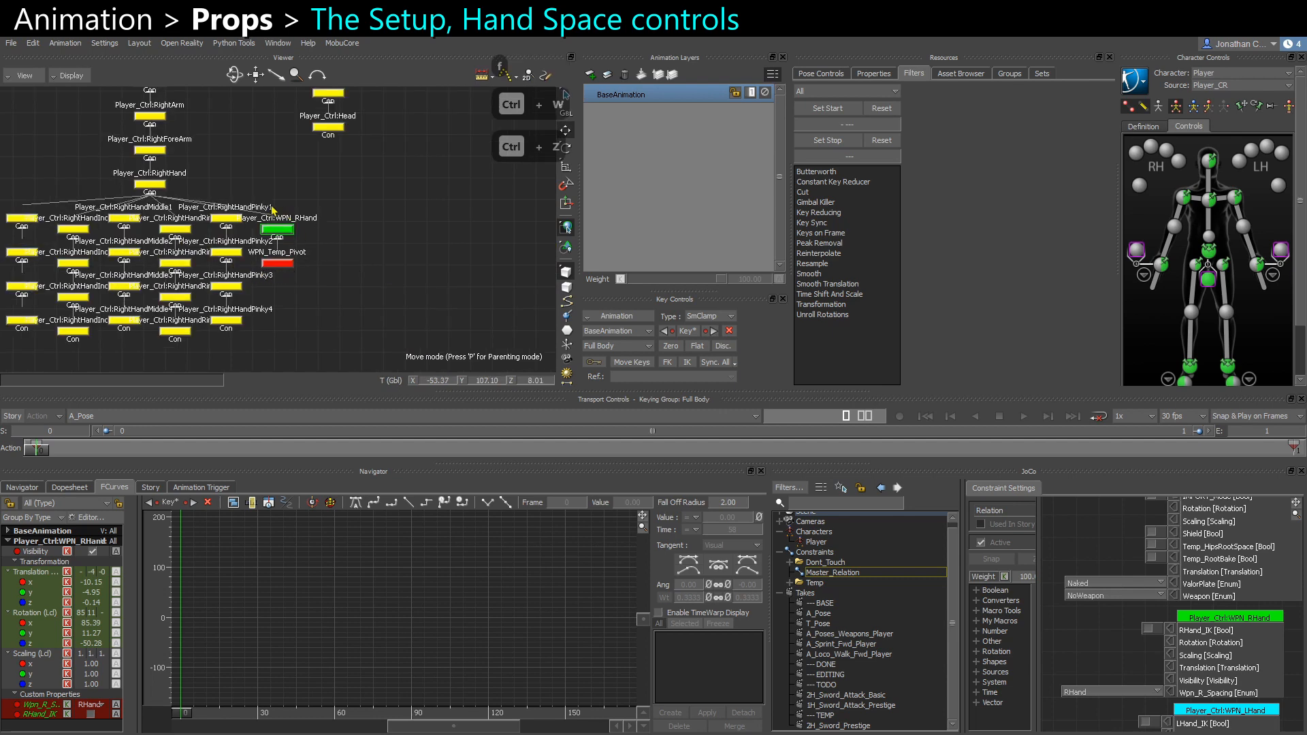
left_click_drag(271, 207, 322, 240, "shift")
left_click_drag(181, 201, 115, 139, "ctrl")
left_click_drag(302, 312, 321, 343)
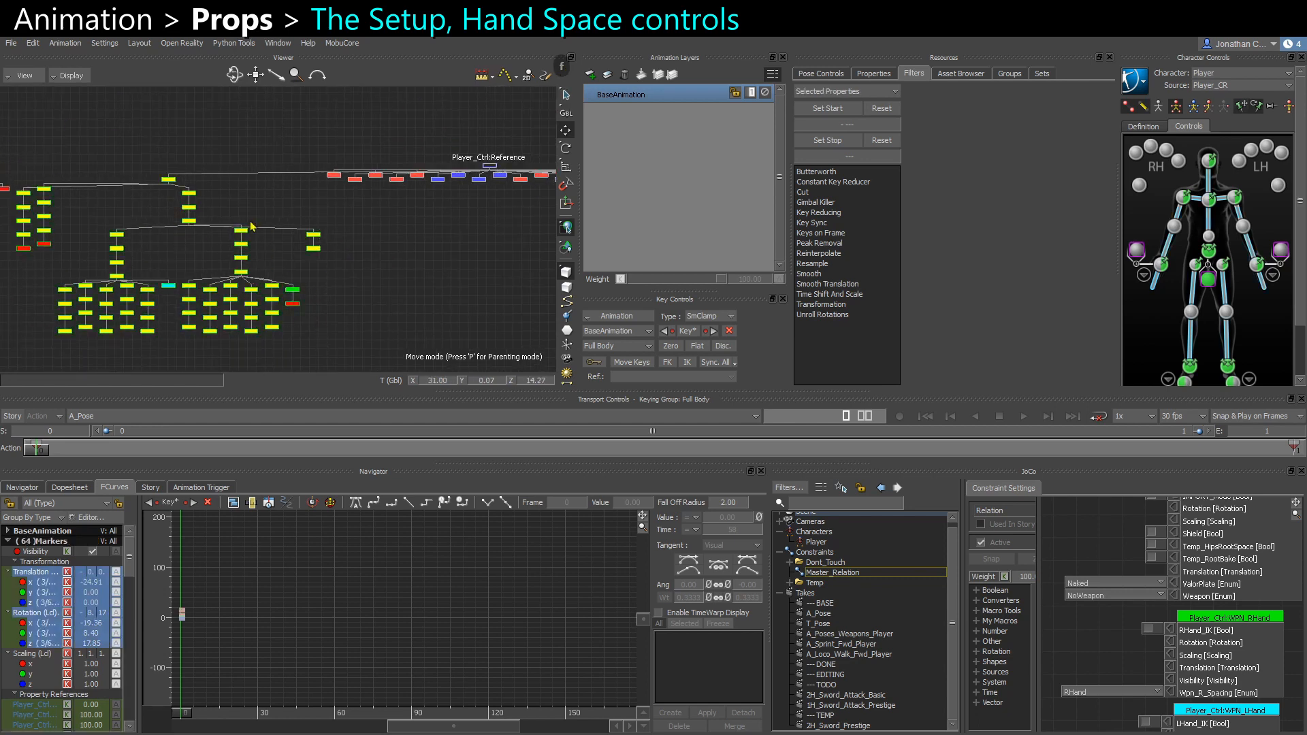
mouse_move(185, 186)
left_mouse_down("ctrl")
mouse_move(209, 219)
mouse_move(204, 152)
mouse_move(210, 178)
left_mouse_up("ctrl")
scroll(357, 260, "up", 3)
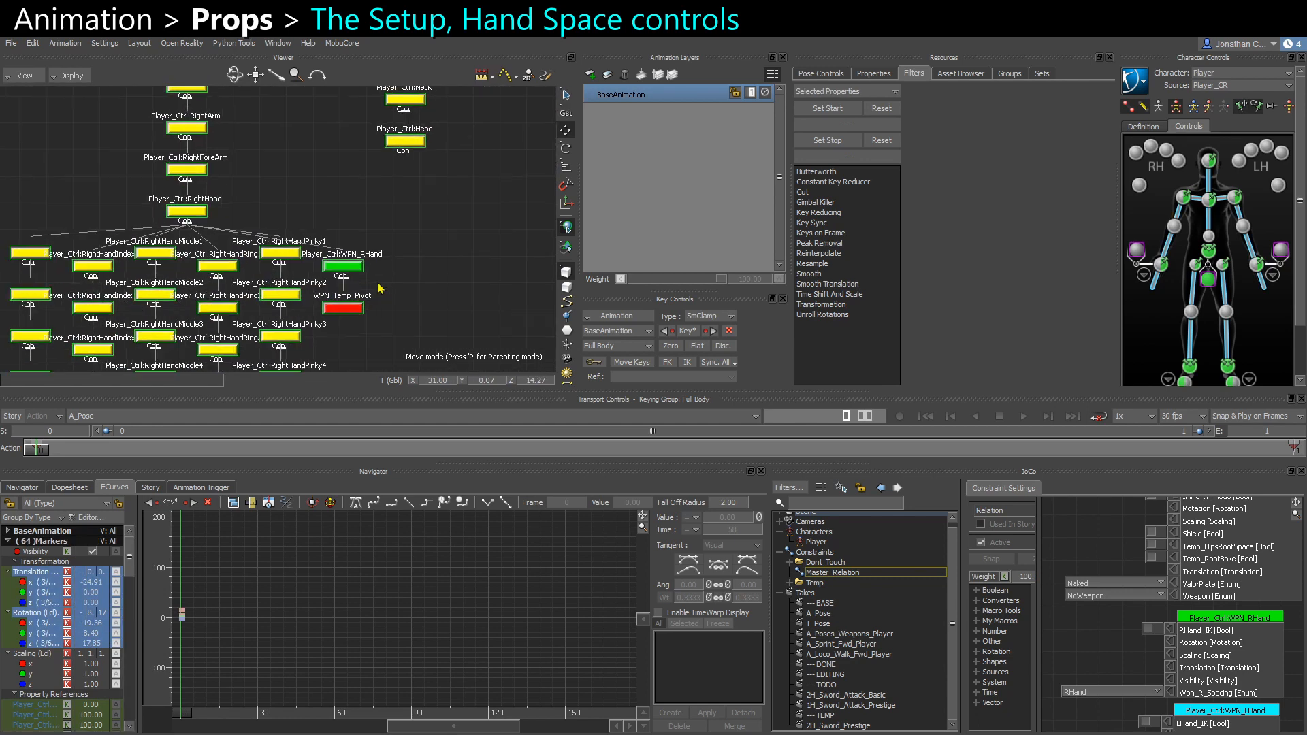
Select the WPN_RHand node in the schematic and bring up the Navigator's scene category list
left_click(343, 265)
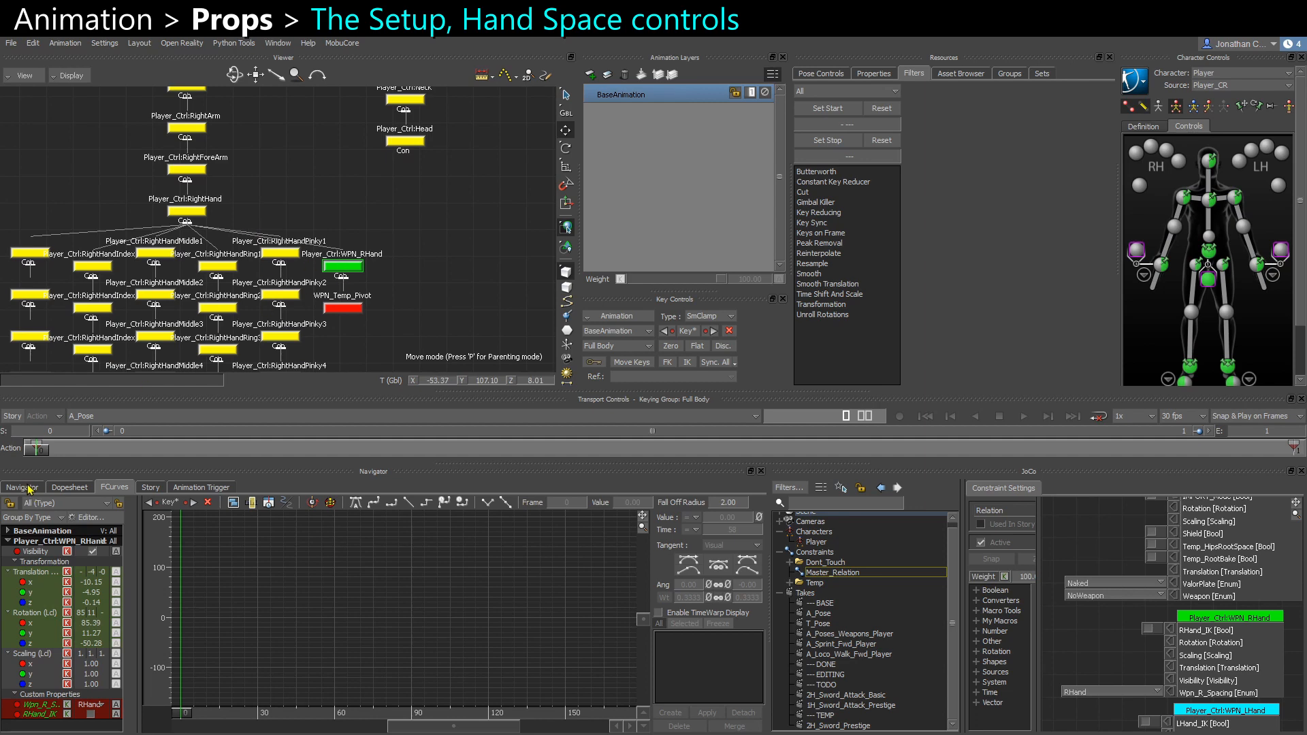
left_click(30, 489)
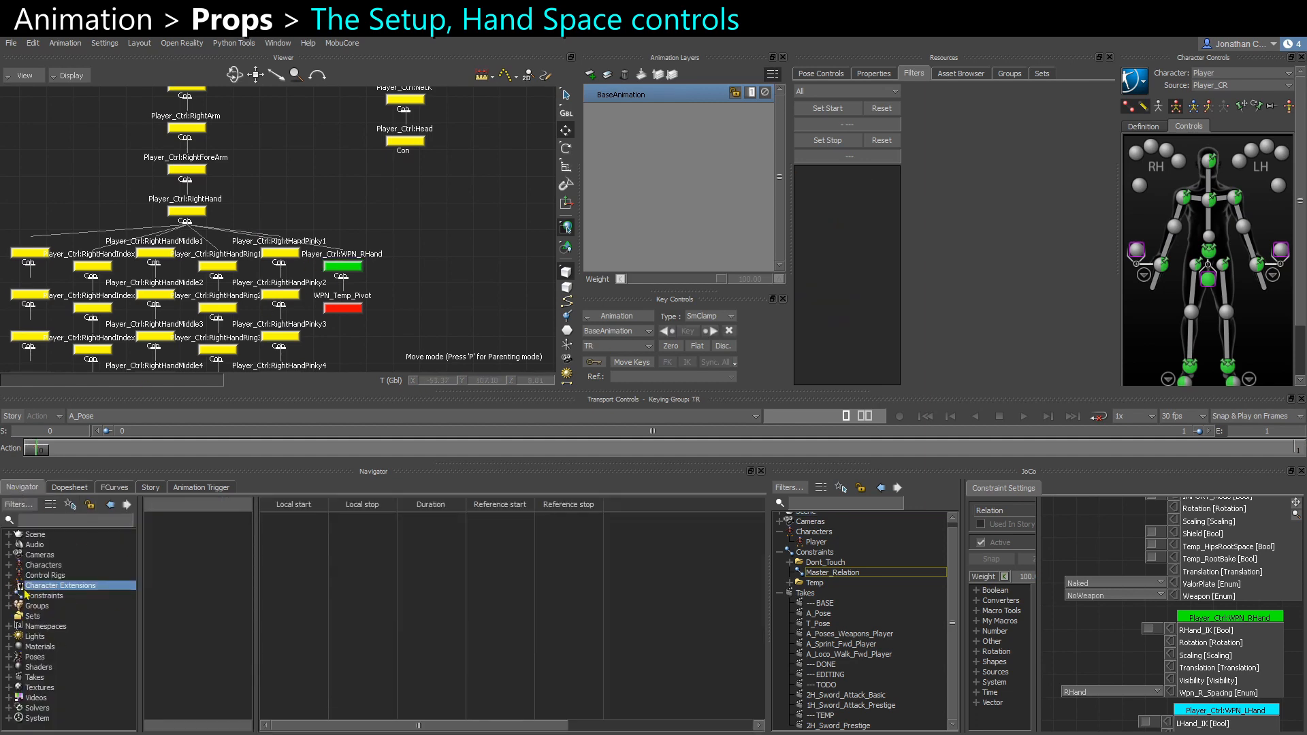
left_click(340, 264)
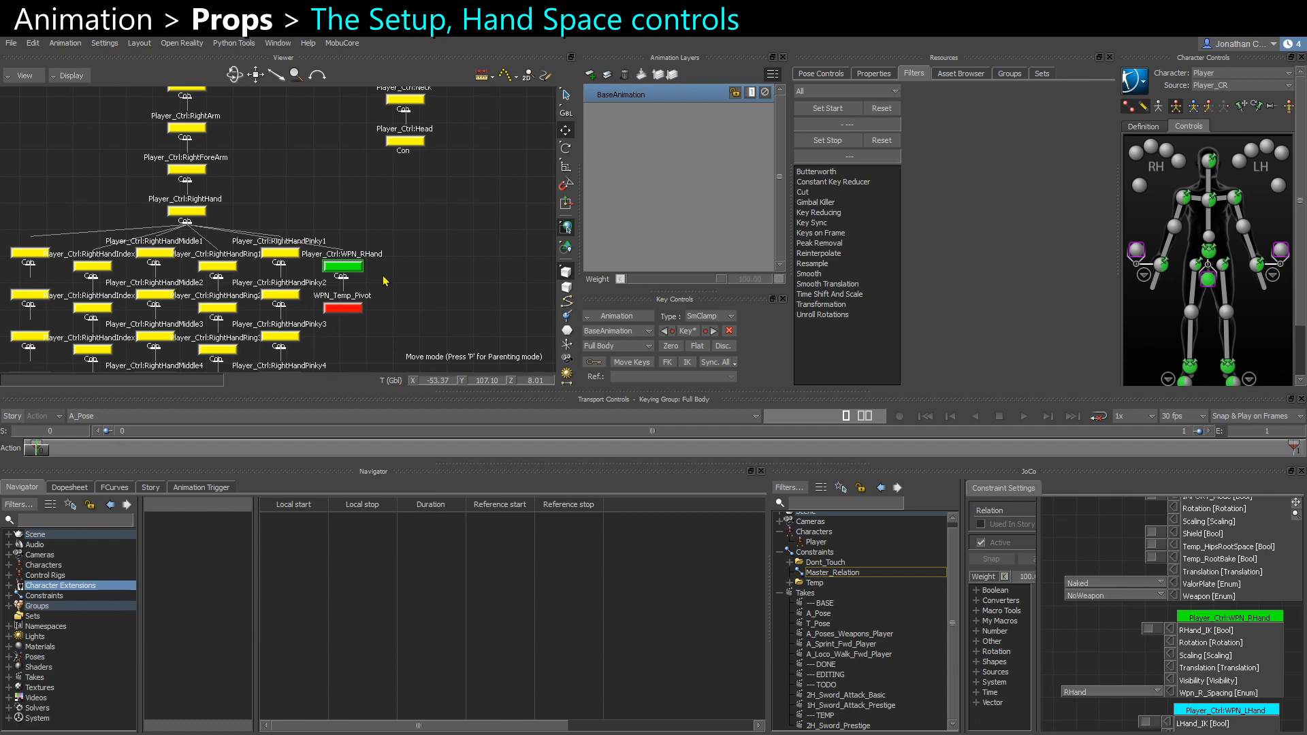
Locate the WPN_LWorld and WPN_RWorld nodes in the schematic and check WPN_RWorld in the 3D view
scroll(478, 273, "down", 5)
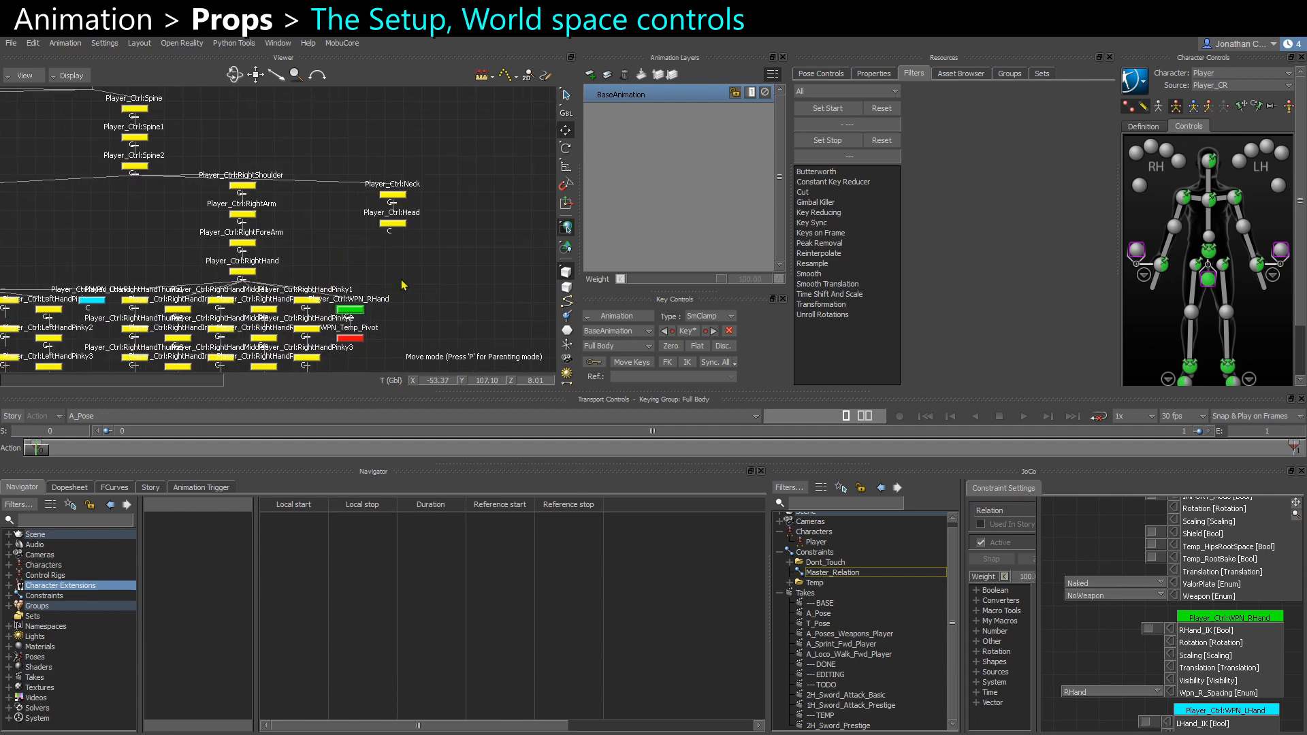
middle_click_drag(470, 251, 110, 262)
scroll(346, 236, "up", 1)
scroll(285, 242, "up", 4)
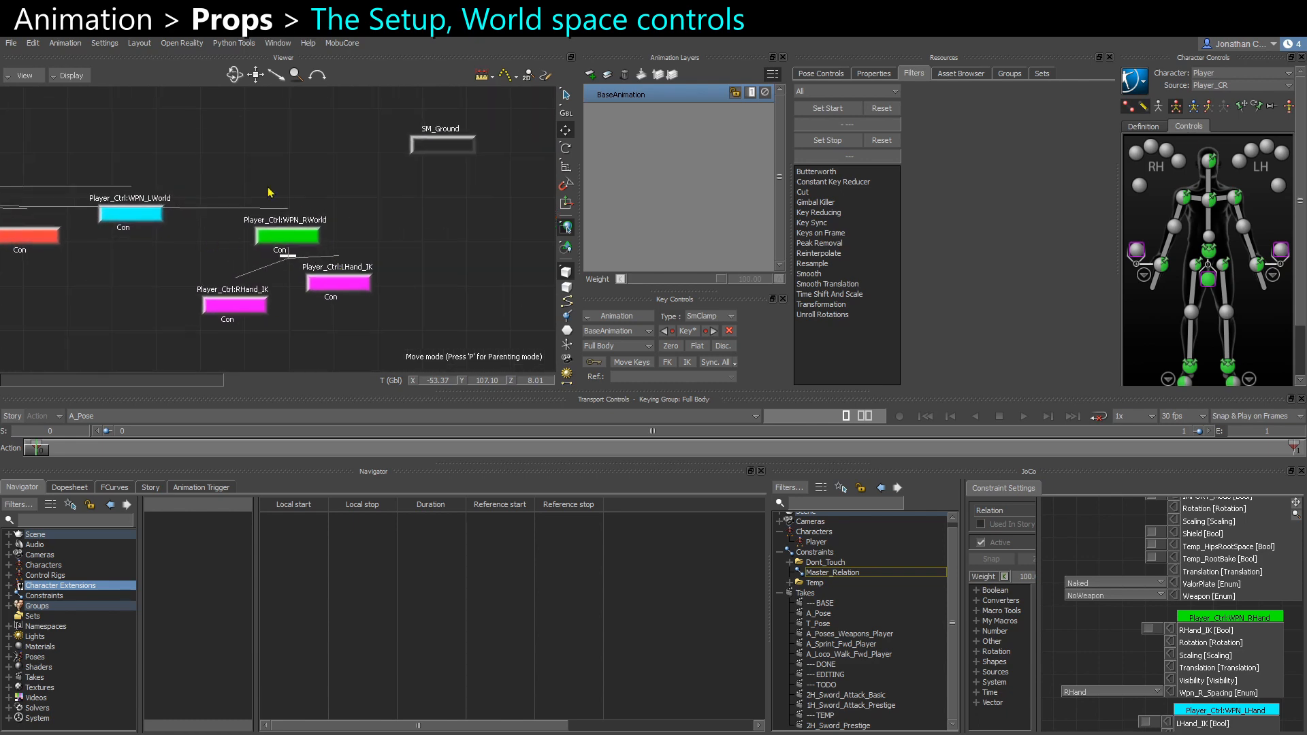
key("ctrl+w")
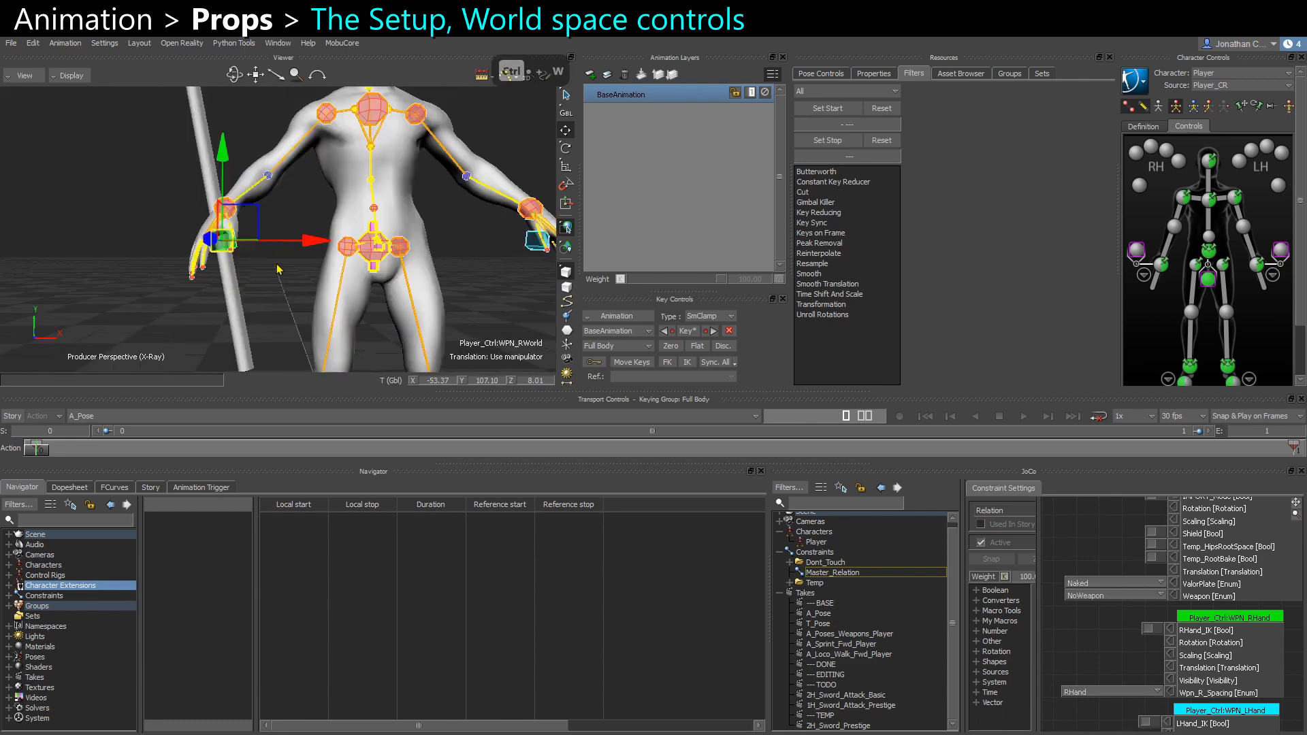
key("ctrl+w")
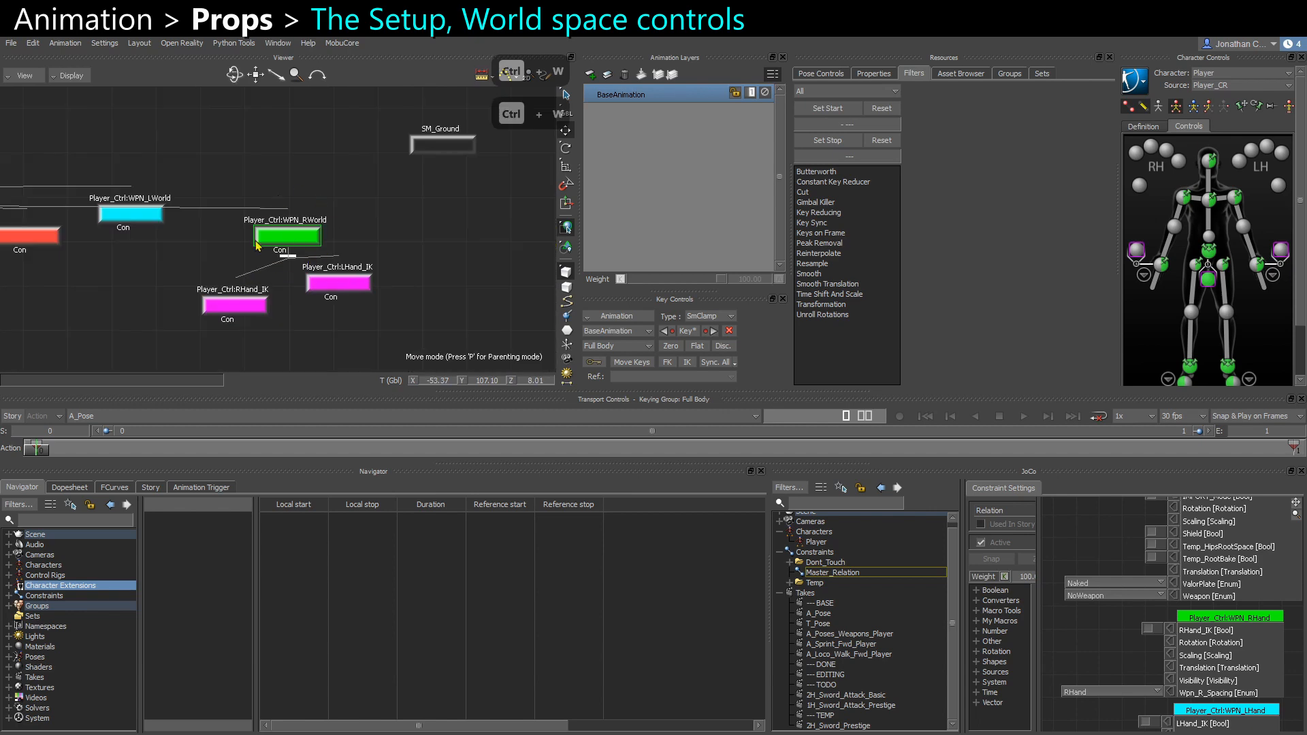
Select the Player_Ctrl:Reference node in the schematic to inspect the parent of the world-space controls
scroll(354, 241, "down", 4)
left_click_drag(55, 257, 694, 248, "shift")
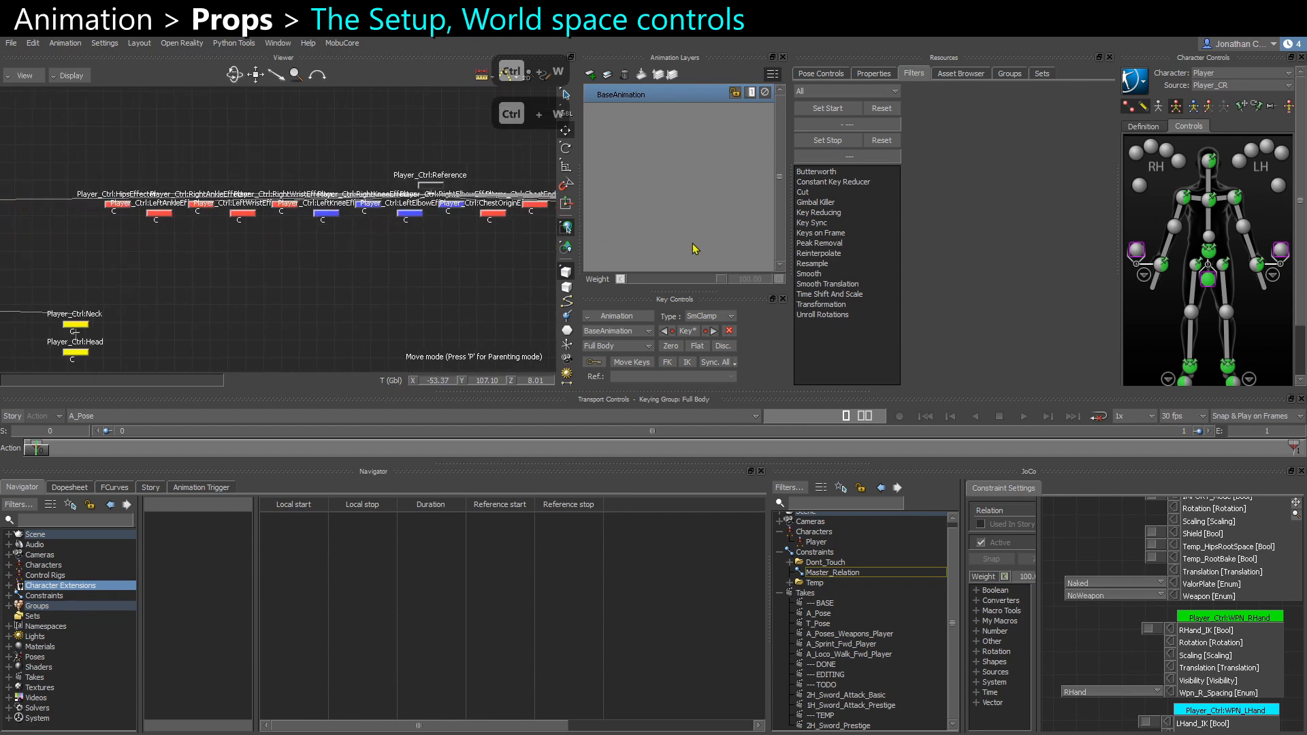
left_click(430, 184)
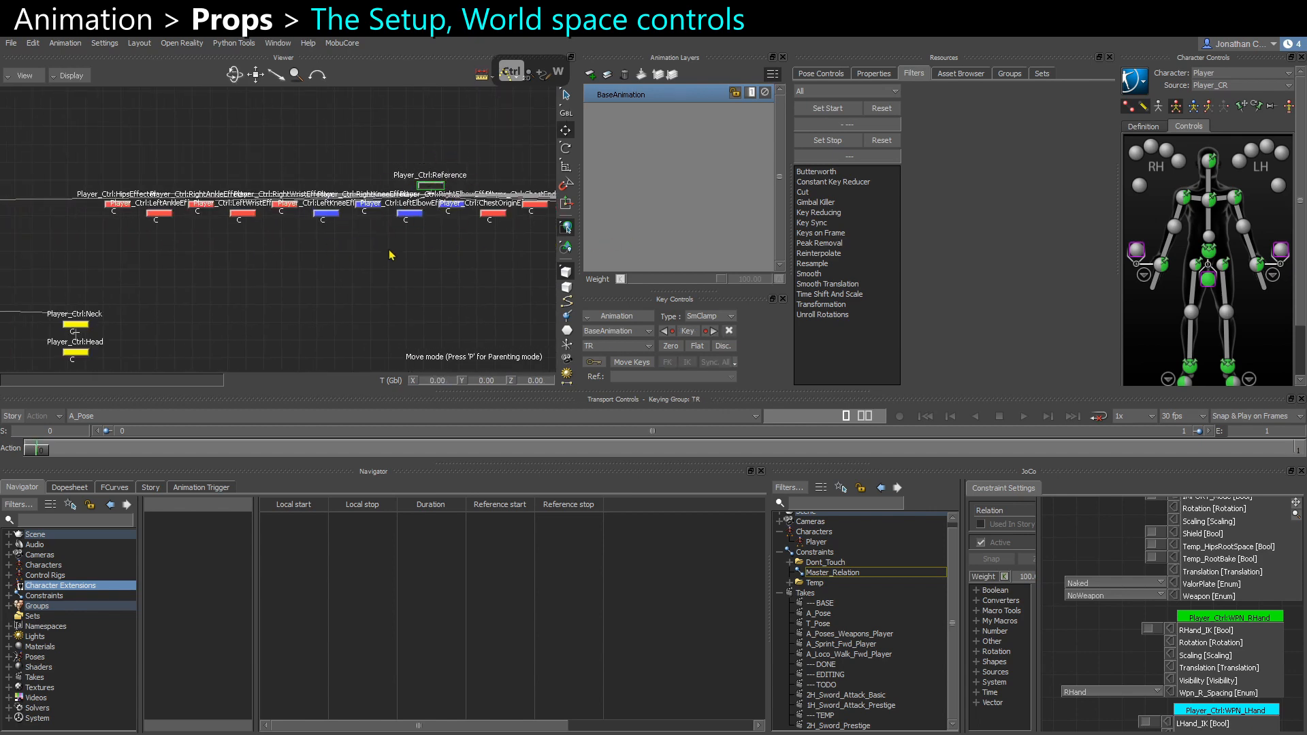
Select the WPN_RWorld node in the schematic and return to a close 3D view of the right hand
scroll(413, 255, "down", 3)
left_click_drag(492, 273, 135, 256, "shift")
left_click_drag(388, 271, 213, 299, "shift")
scroll(354, 267, "up", 3)
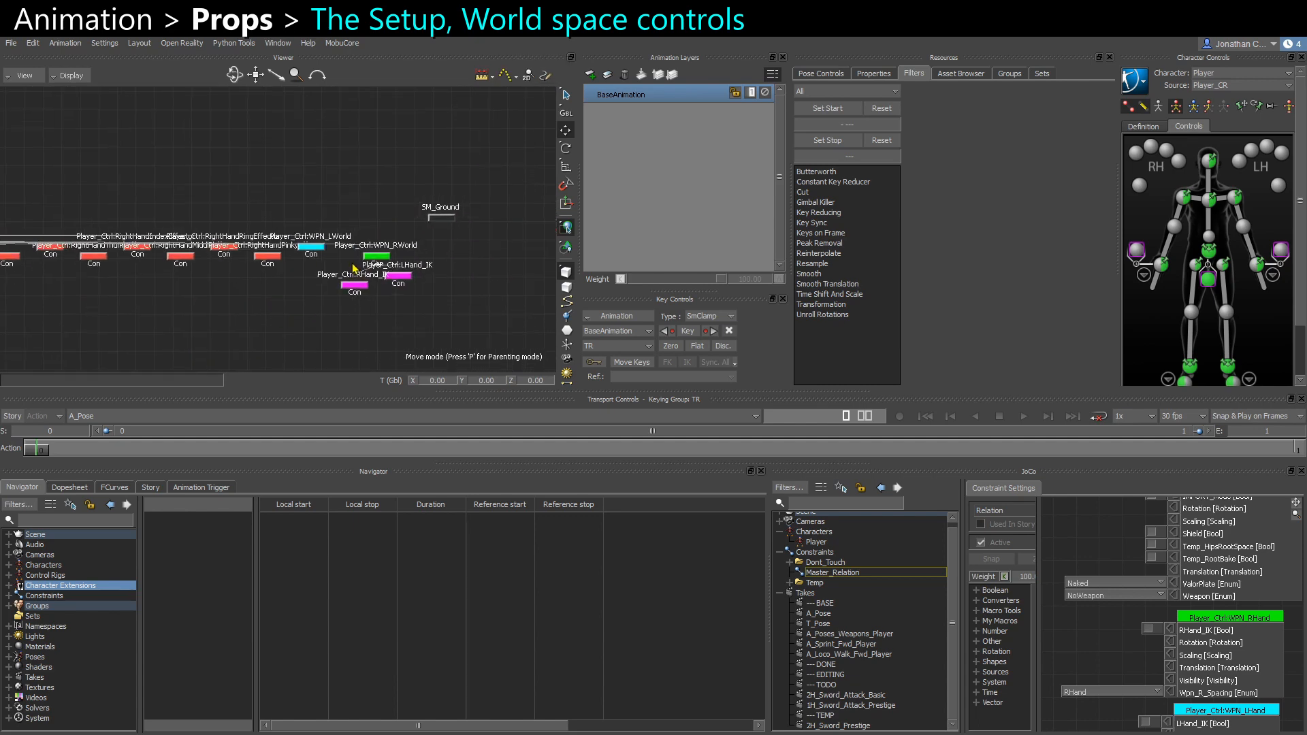
scroll(362, 248, "up", 2)
left_click(378, 263)
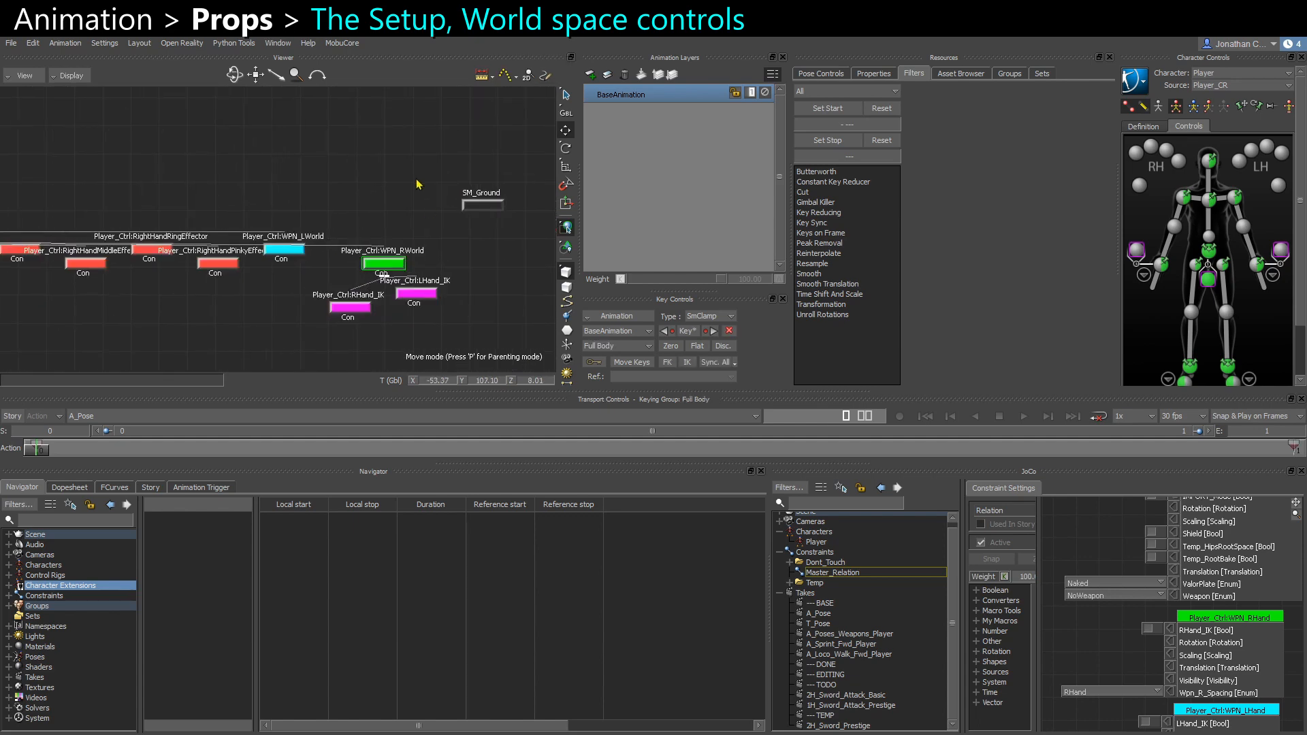
key("ctrl+w")
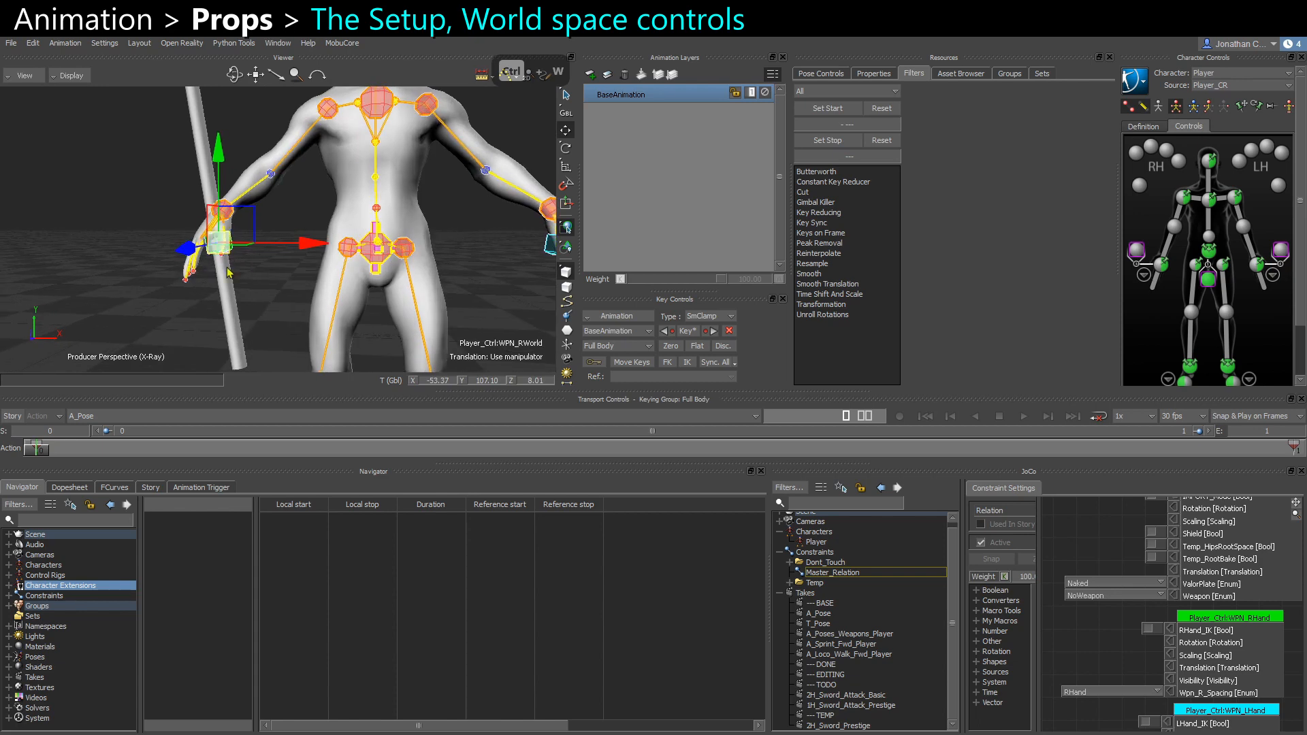
scroll(235, 304, "up", 5)
left_click_drag(232, 303, 210, 190, "ctrl+shift")
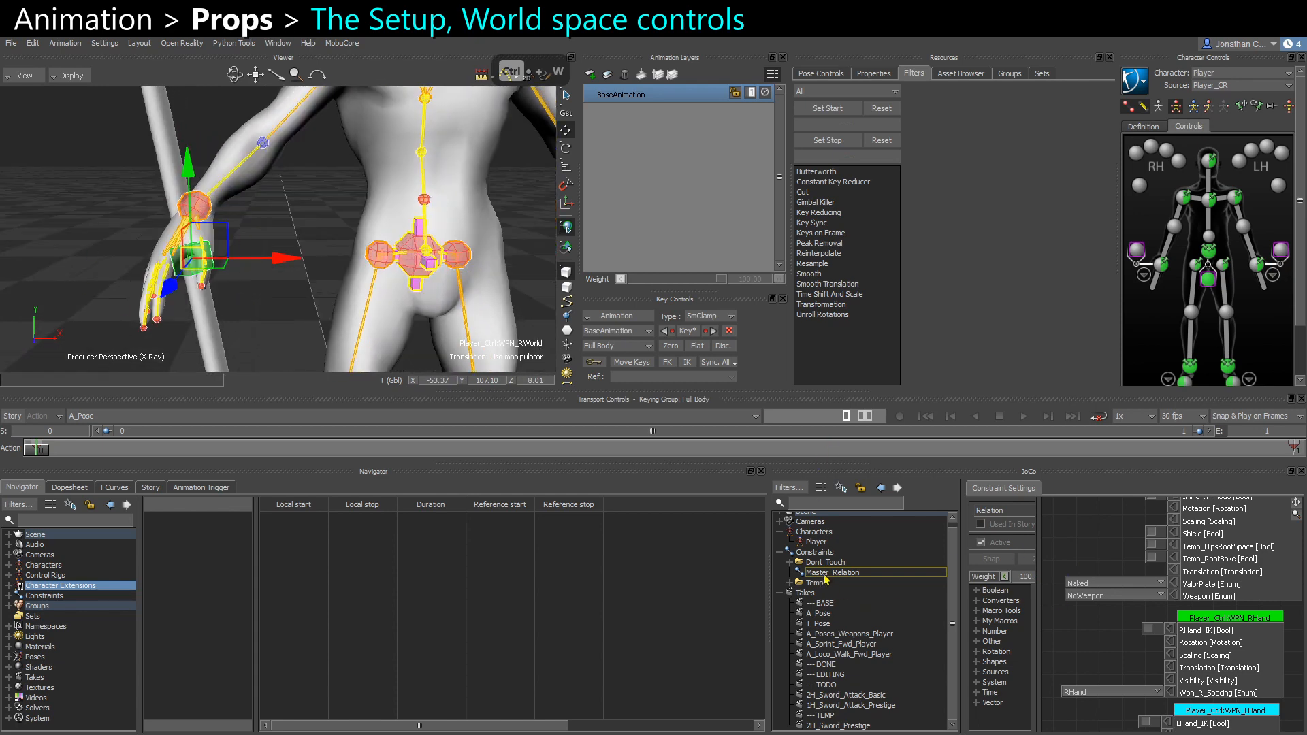
Select the Master_Relation constraint and inspect the Wpn_R_Spacing options of its WPN_RHand box
left_click(861, 573)
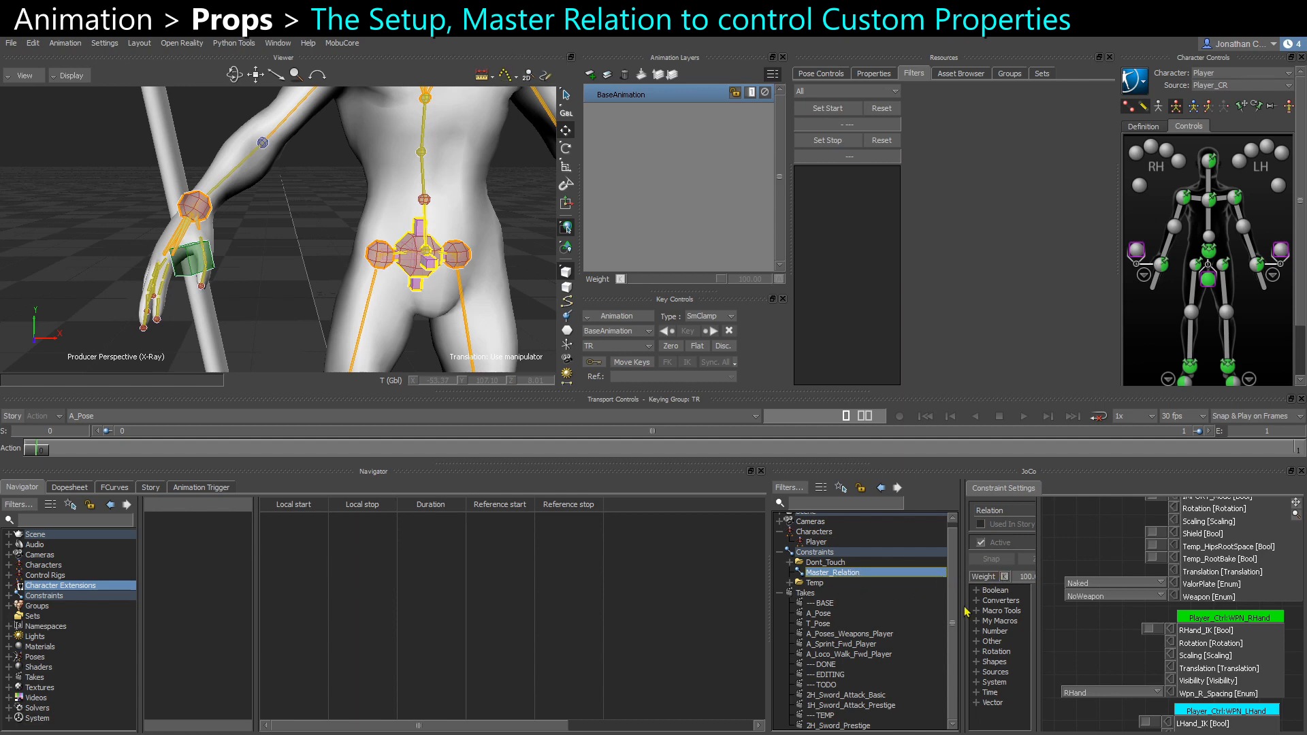
scroll(1131, 670, "down", 2)
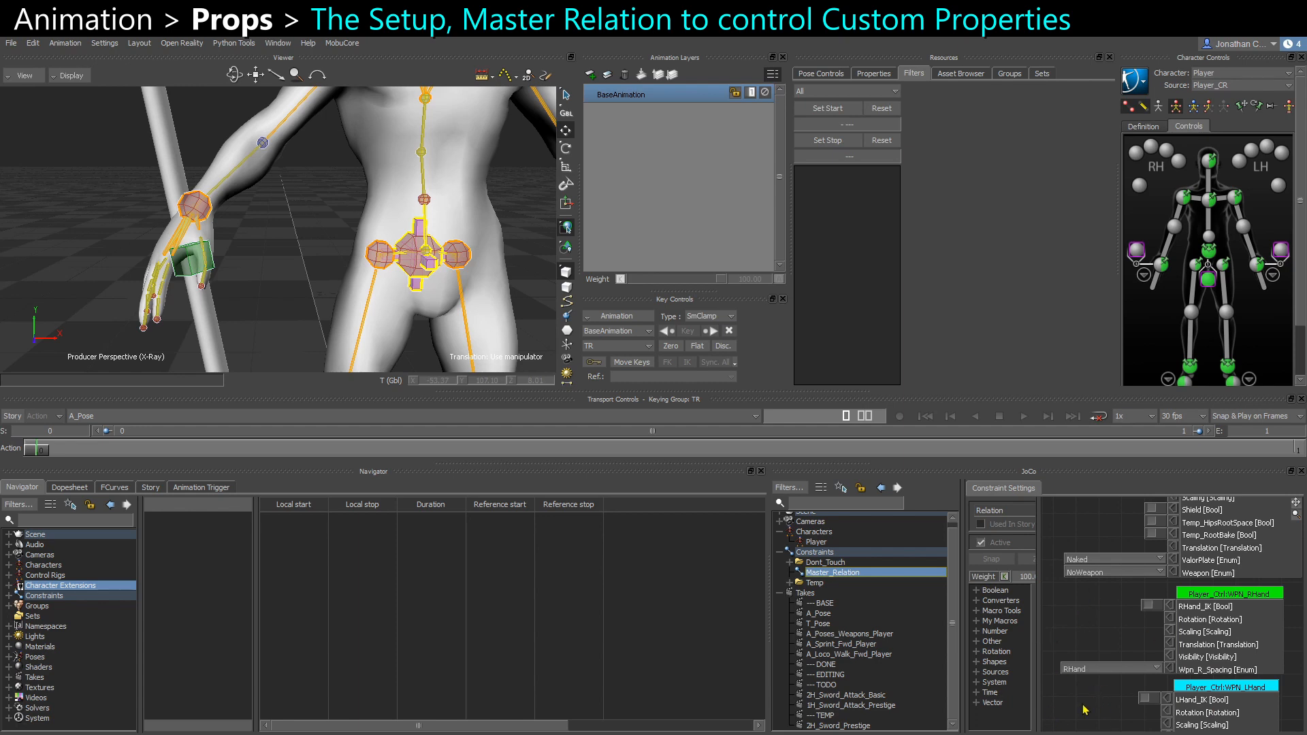
scroll(1072, 674, "down", 3)
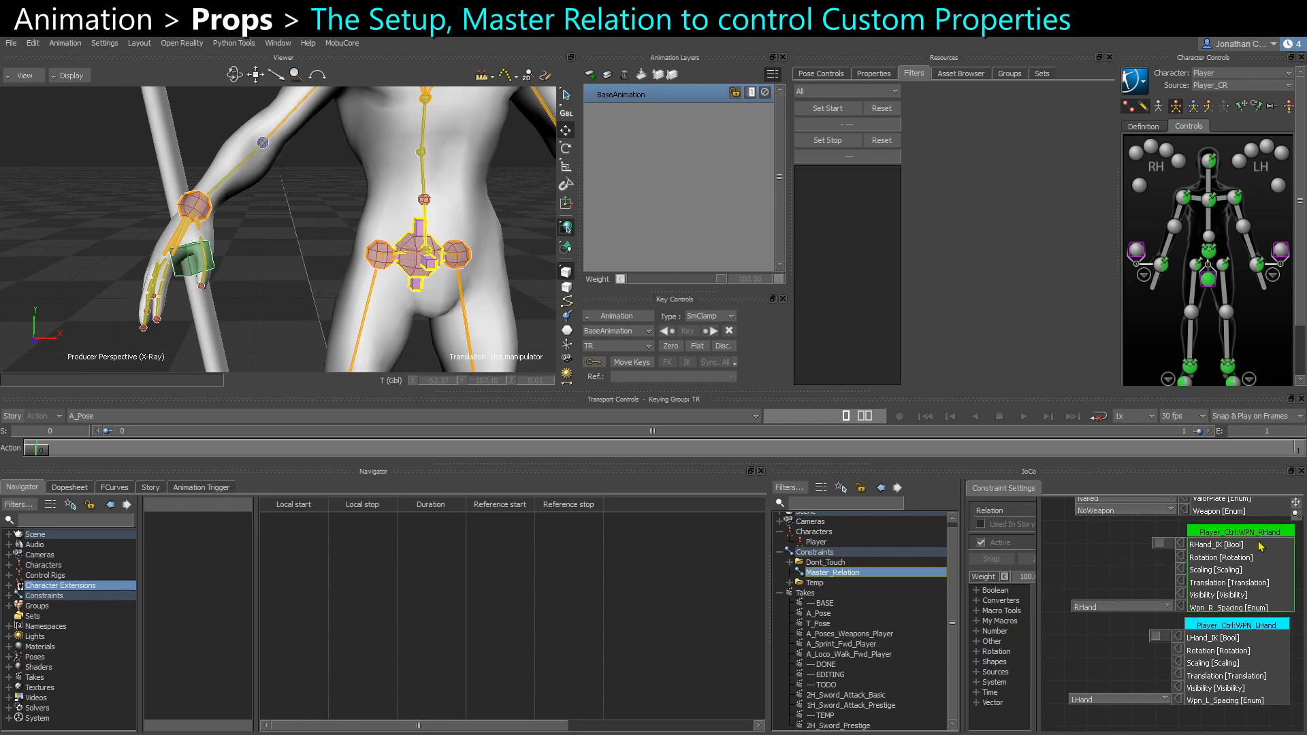
left_click(1166, 608)
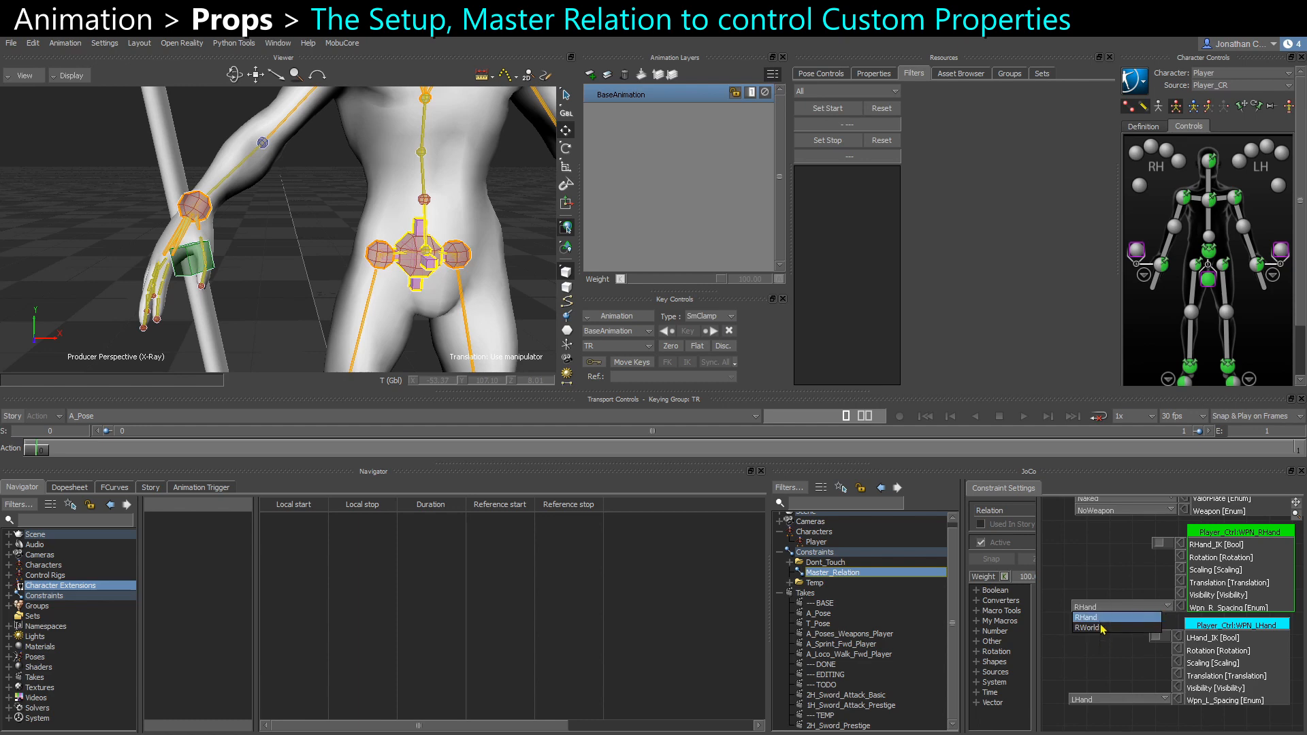
left_click(1085, 559)
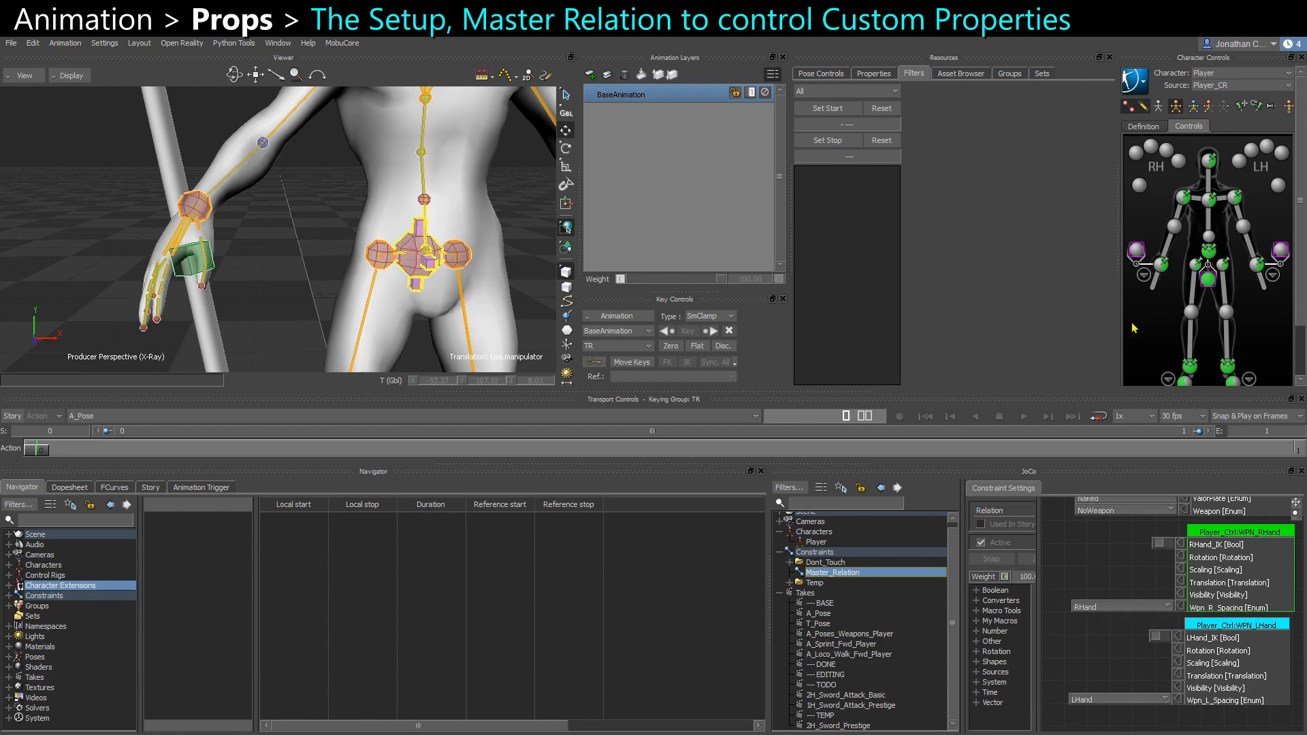
Try moving and rotating the right wrist effector and rotating WPN_RHand while the weapon uses hand spacing, undoing each change
left_click(1162, 267)
left_click_drag(196, 220, 262, 245)
key("ctrl+z")
key("e")
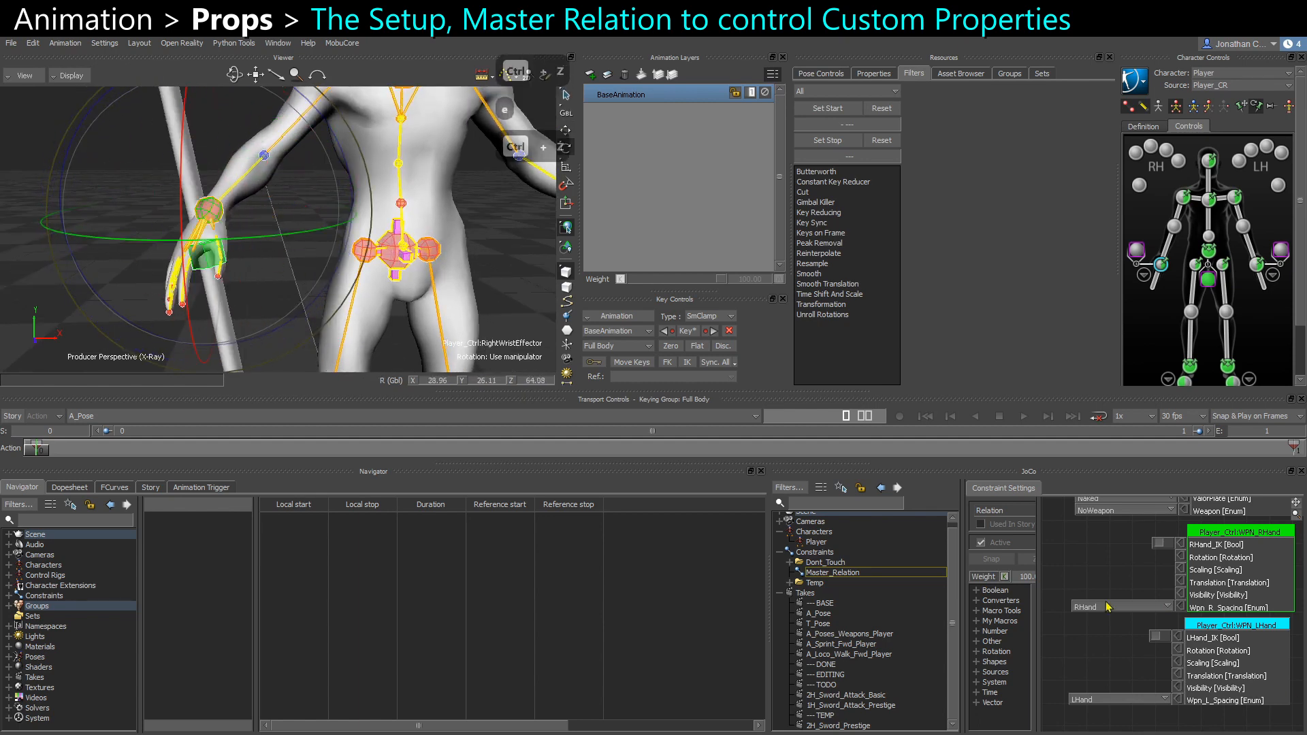
left_click(207, 258)
left_click_drag(193, 182, 204, 218)
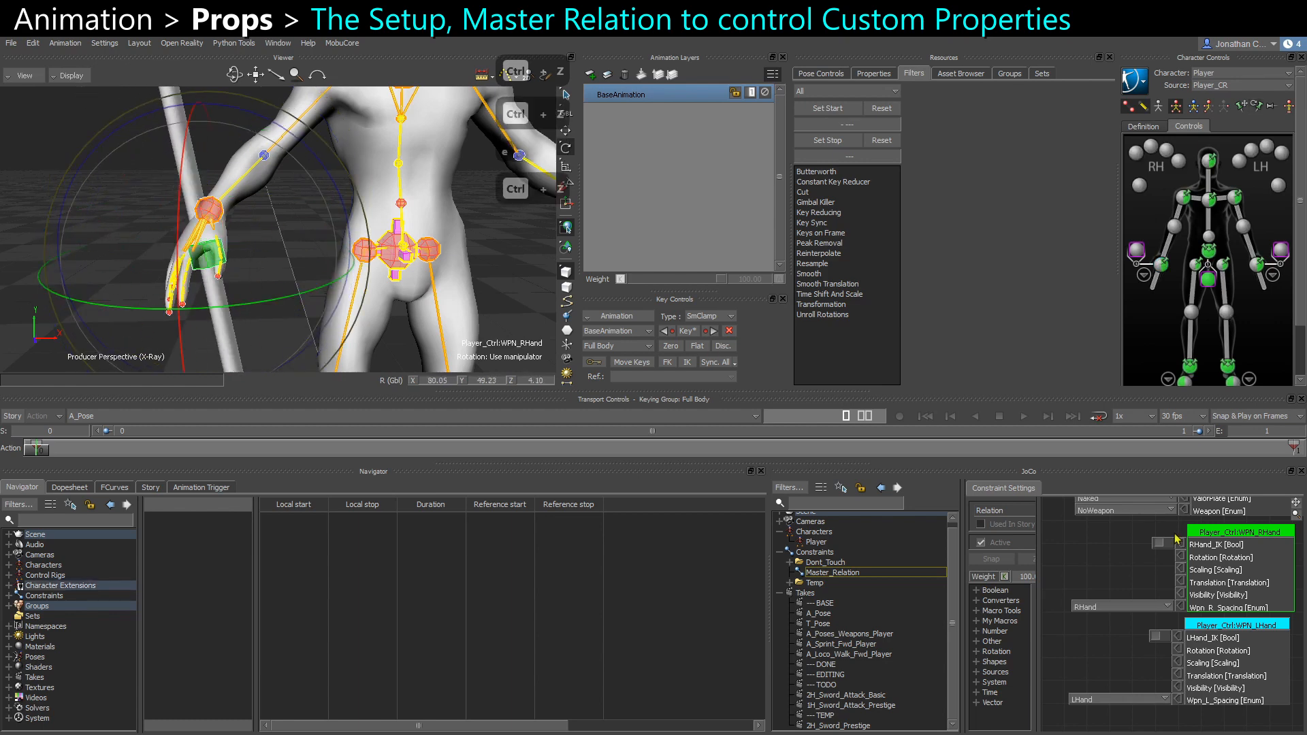
Set Wpn_R_Spacing to RWorld in the Master_Relation and select the WPN_RWorld control at the right hand
left_click(1109, 607)
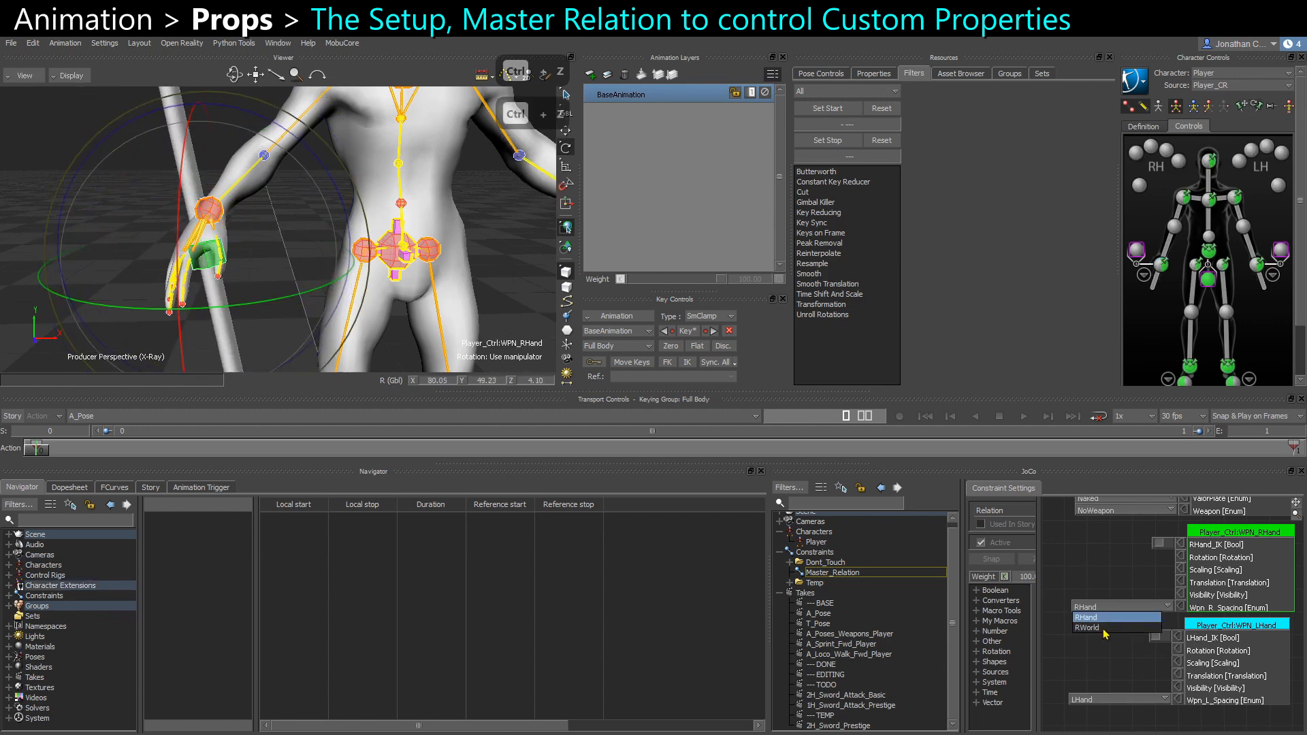
left_click(1088, 627)
left_click_drag(379, 251, 242, 174, "ctrl+shift")
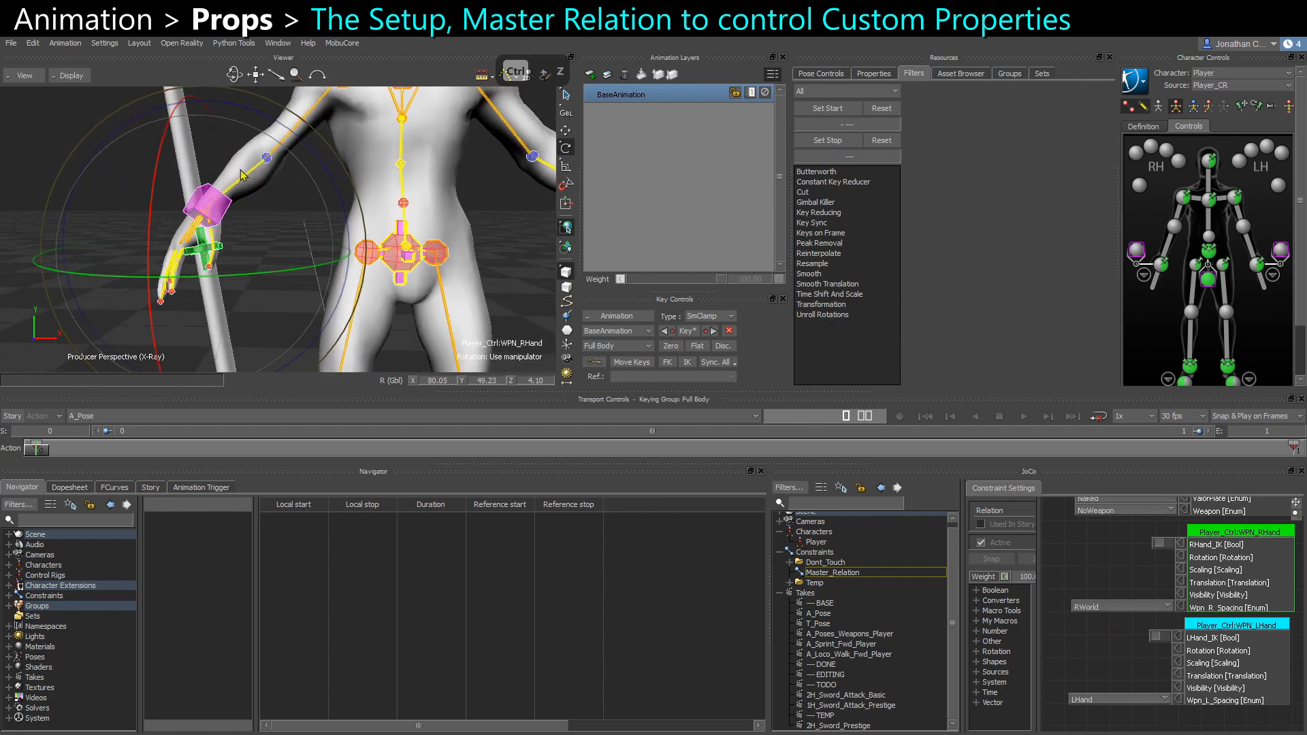
left_click(296, 327)
left_click_drag(295, 328, 175, 256, "ctrl")
left_click(188, 250)
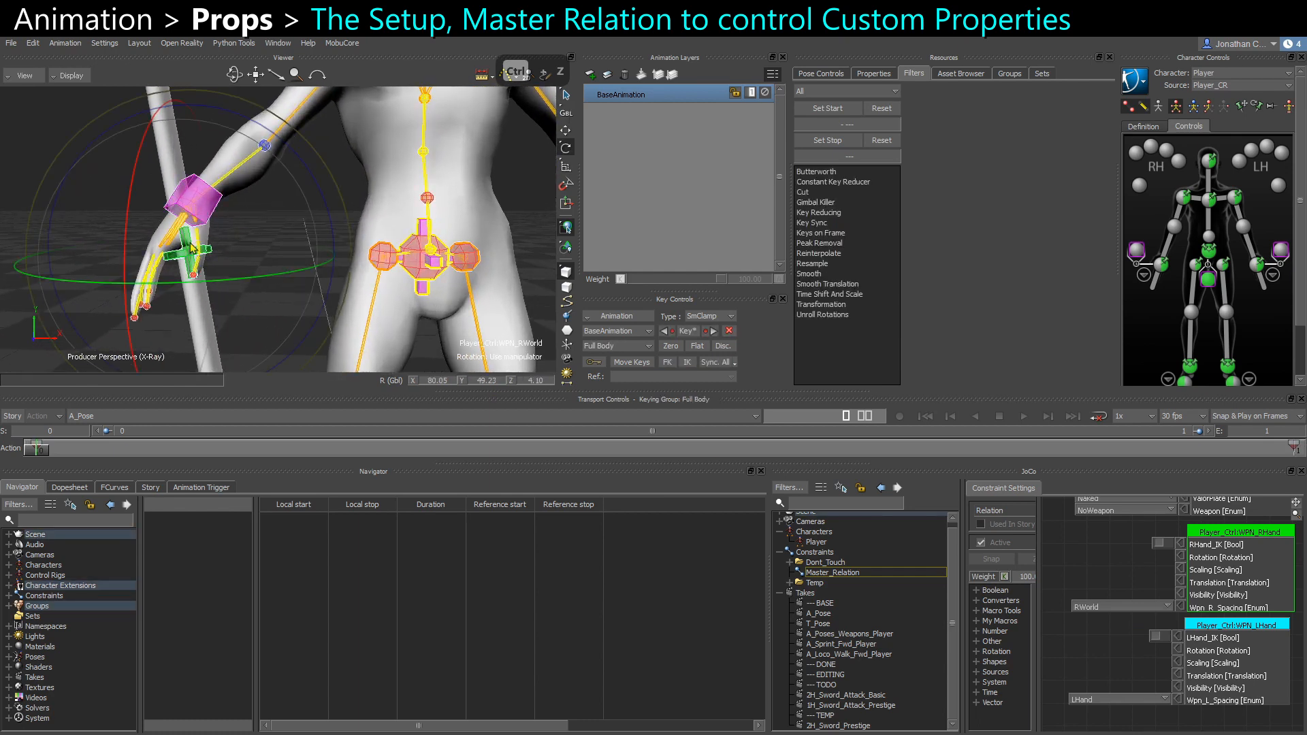
left_click_drag(309, 290, 276, 290, "shift")
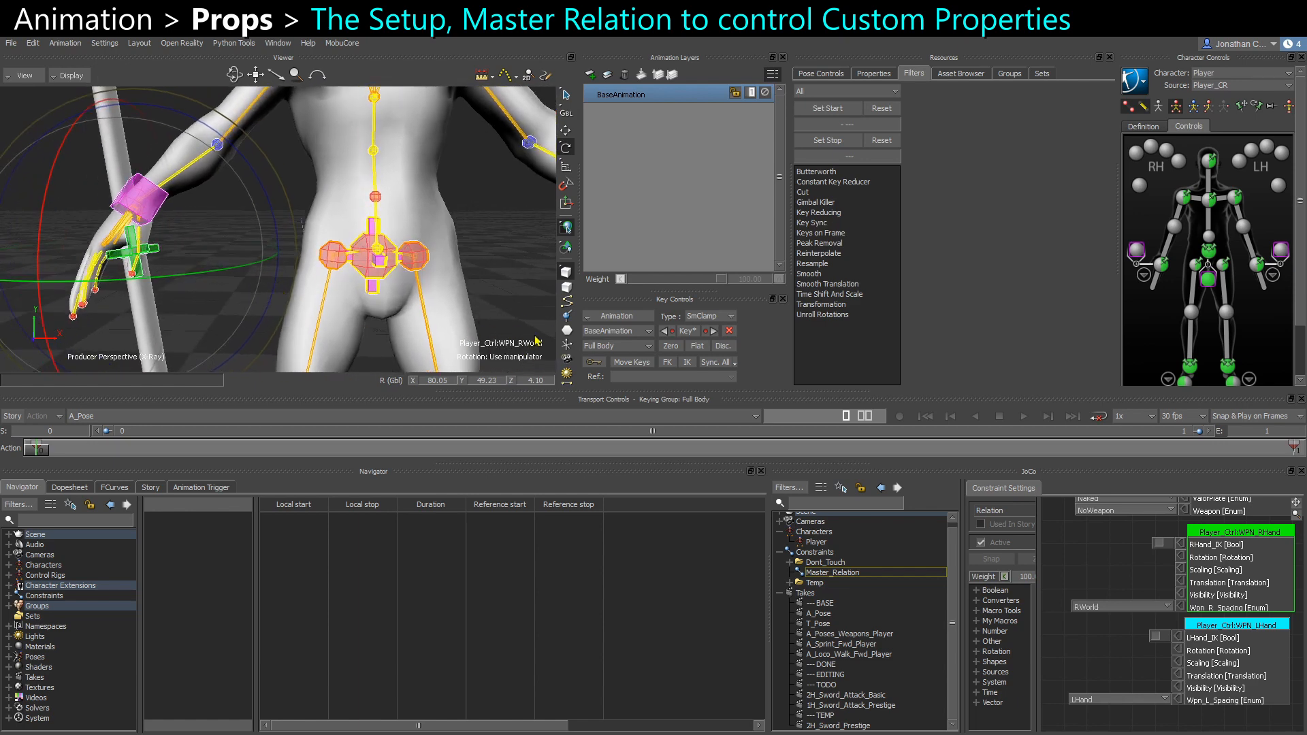
Check the WPN_RWorld node in the schematic, try rotating the control in the 3D view, and undo the rotation
key("ctrl+w")
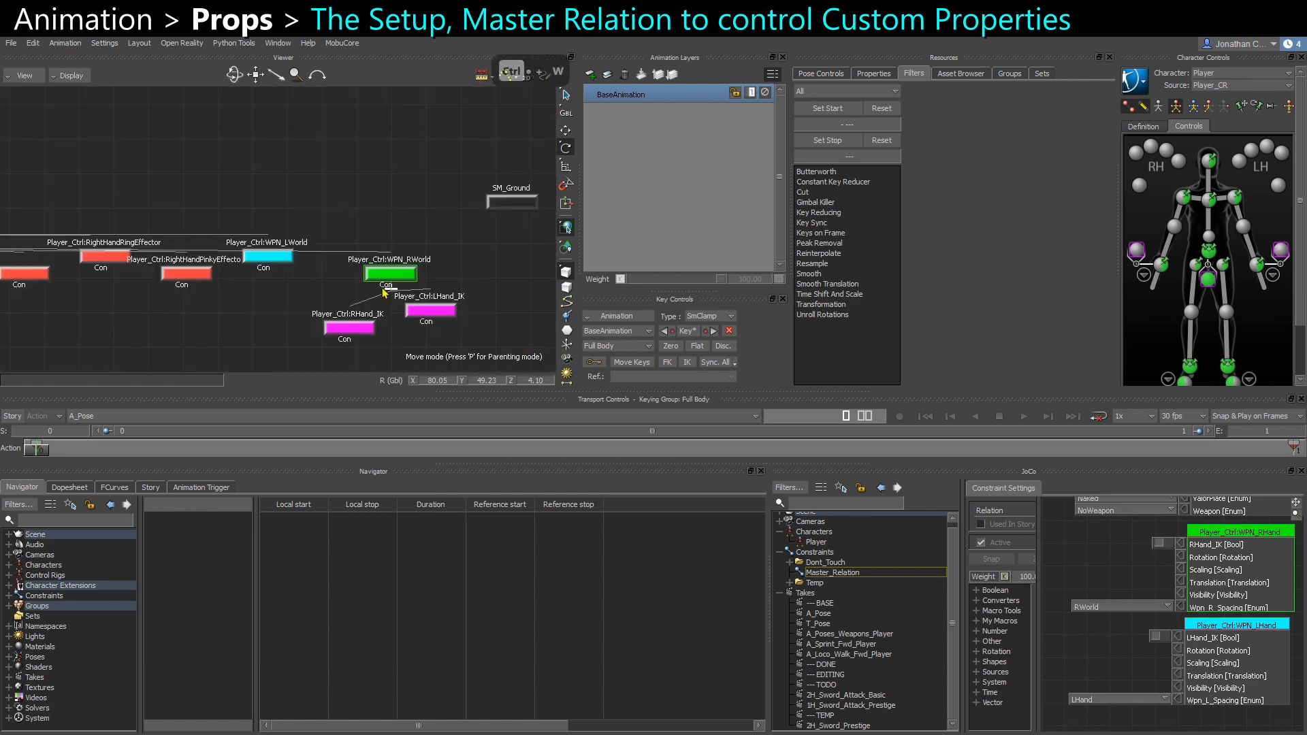
left_click_drag(383, 255, 134, 250, "ctrl")
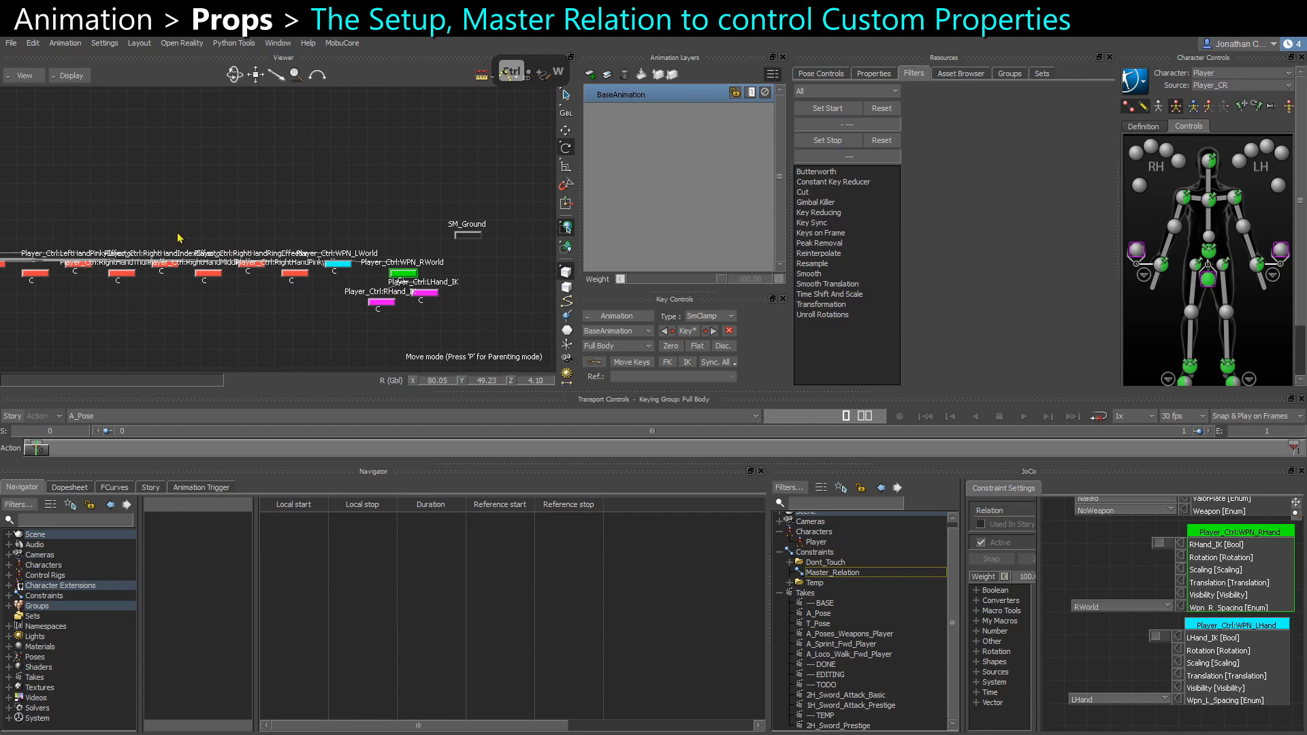
key("ctrl+w")
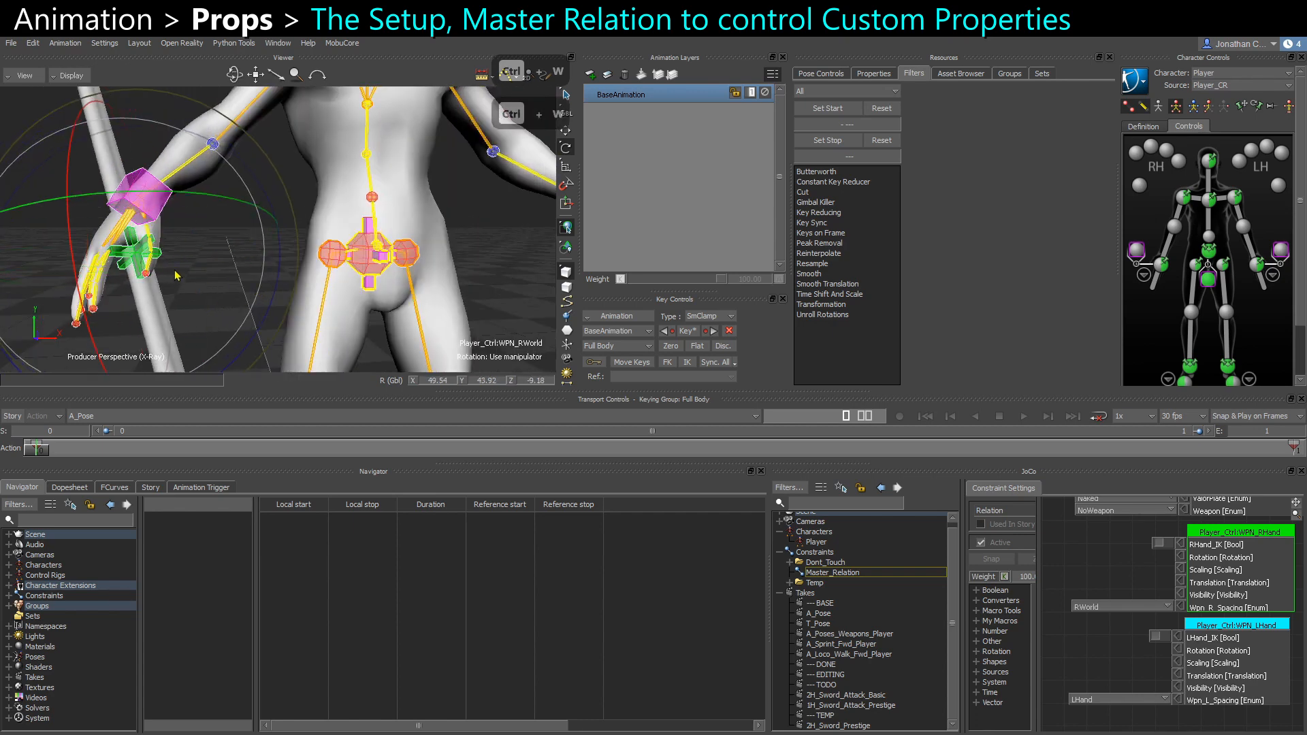
key("ctrl+z")
Try rotating and moving the right wrist effector while the weapon uses world spacing, undoing each change
left_click(1161, 265)
left_click_drag(135, 271, 87, 254)
key("ctrl+z")
scroll(188, 271, "down", 2)
key("ctrl+z")
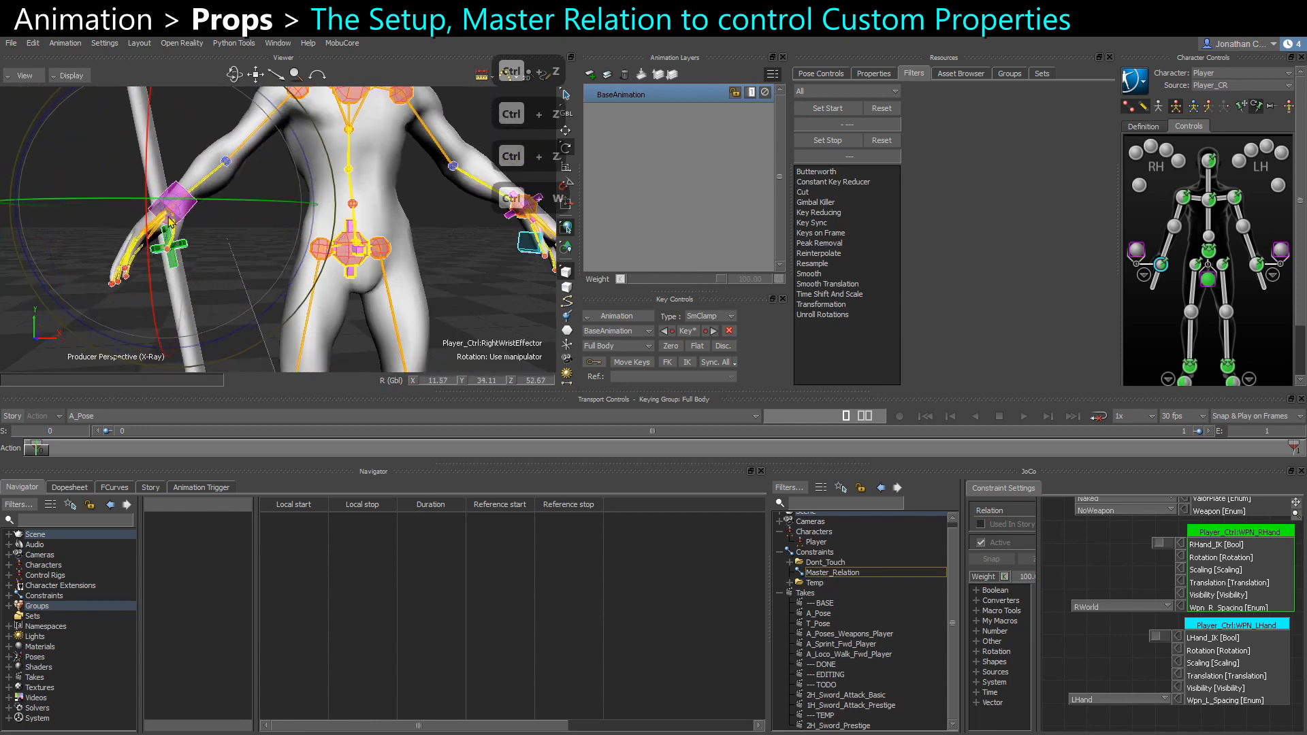
key("w")
left_click_drag(166, 200, 202, 174)
key("ctrl+z")
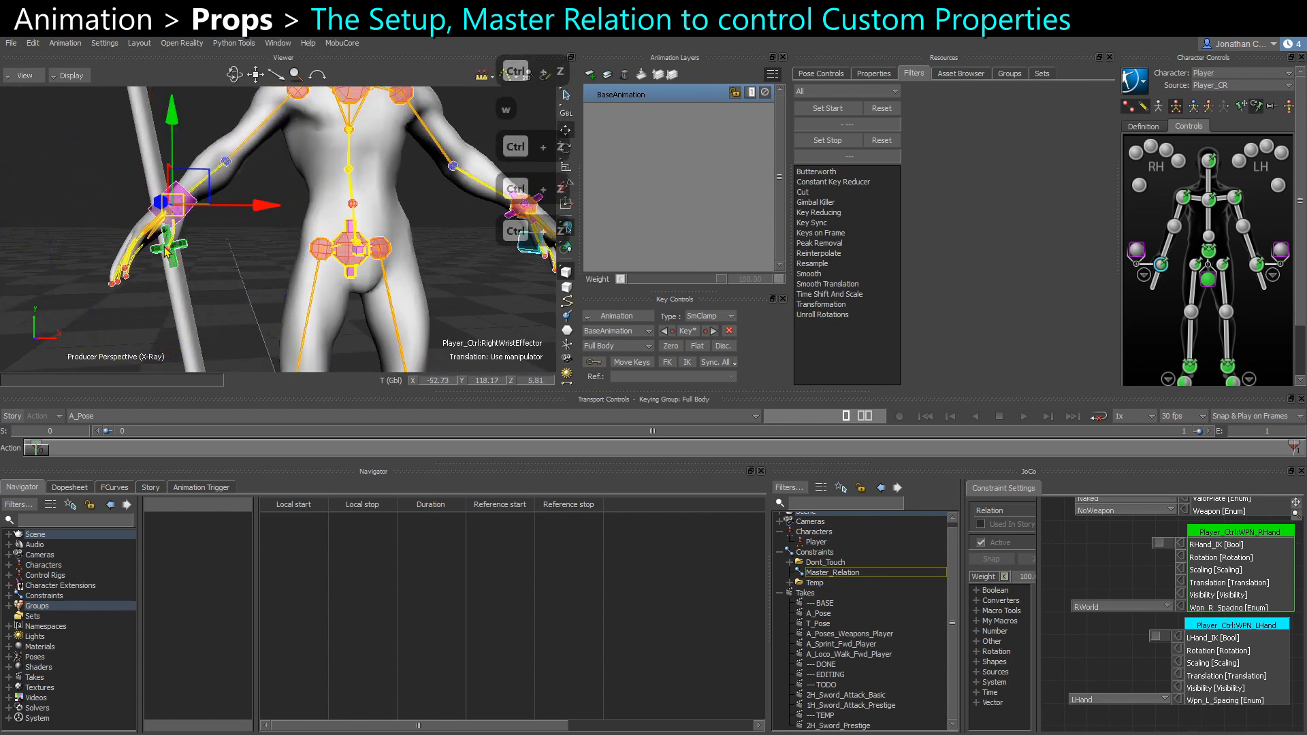
Try moving the WPN_RWorld control down from the right hand, and undo the move
left_click(174, 271)
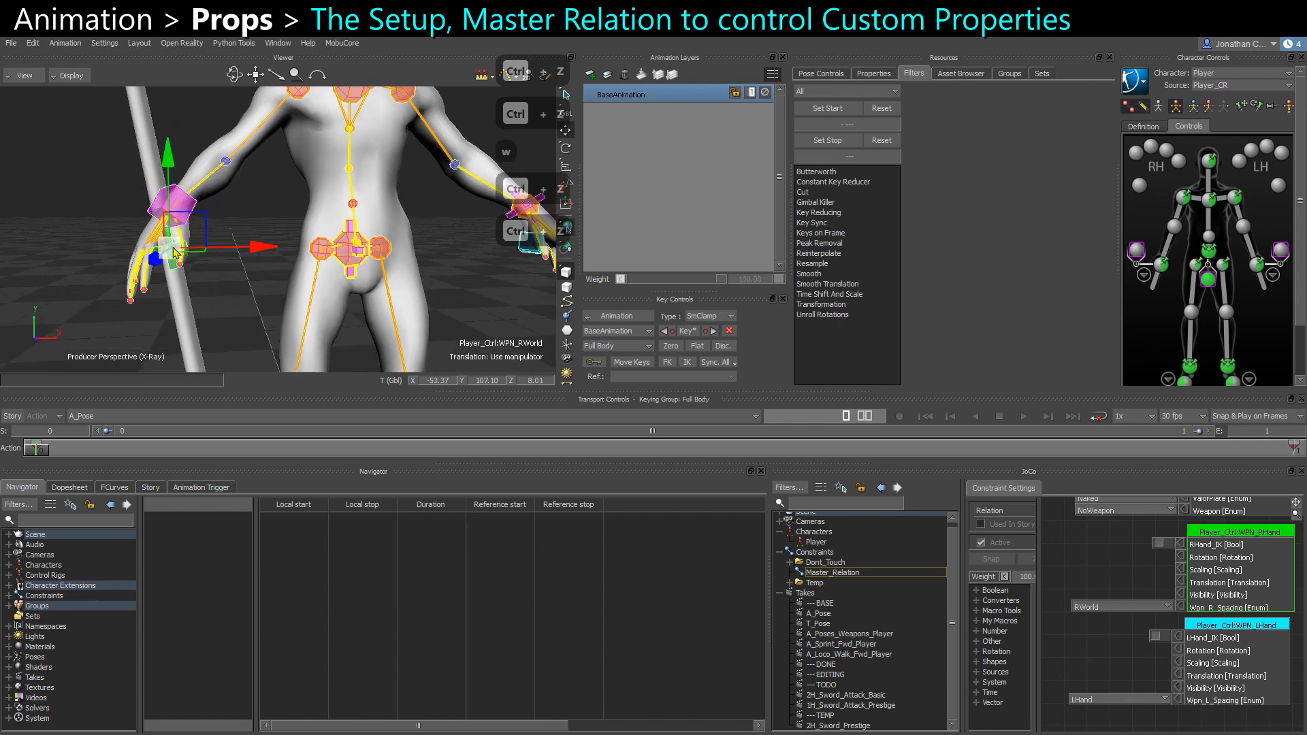
mouse_move(180, 266)
left_mouse_down()
mouse_move(193, 263)
mouse_move(187, 282)
left_mouse_up()
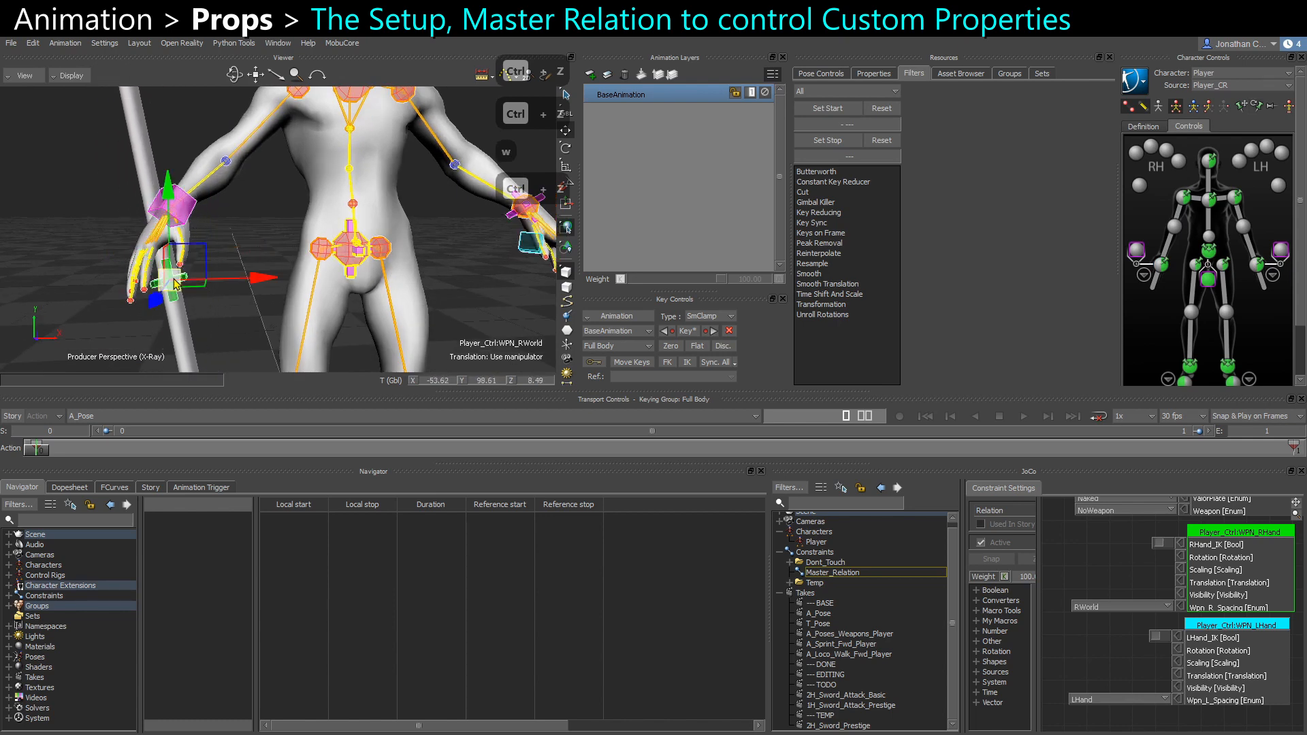
key("ctrl+z")
left_click_drag(247, 247, 219, 248, "alt")
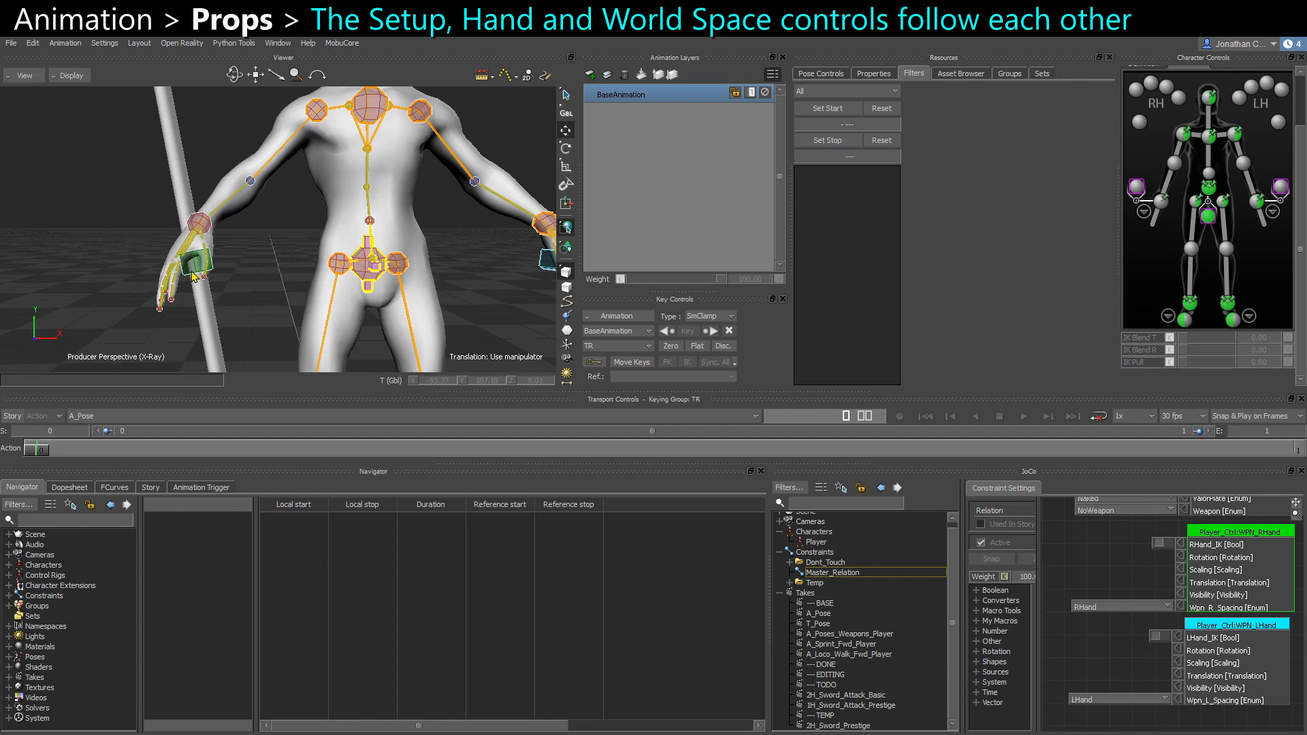
Move the WPN_RHand control away from the right hand to about X -36.50, Y 106.70, Z 8.62
left_click(192, 271)
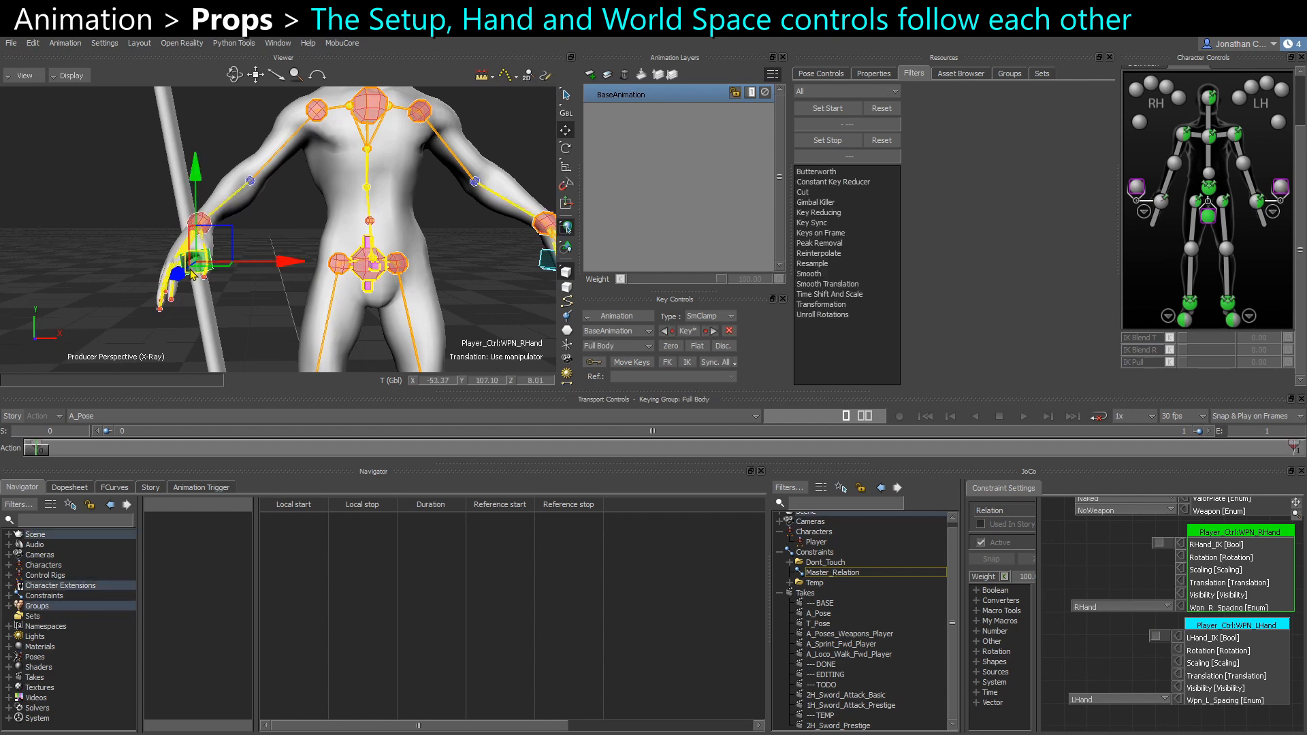
left_click_drag(194, 270, 243, 271)
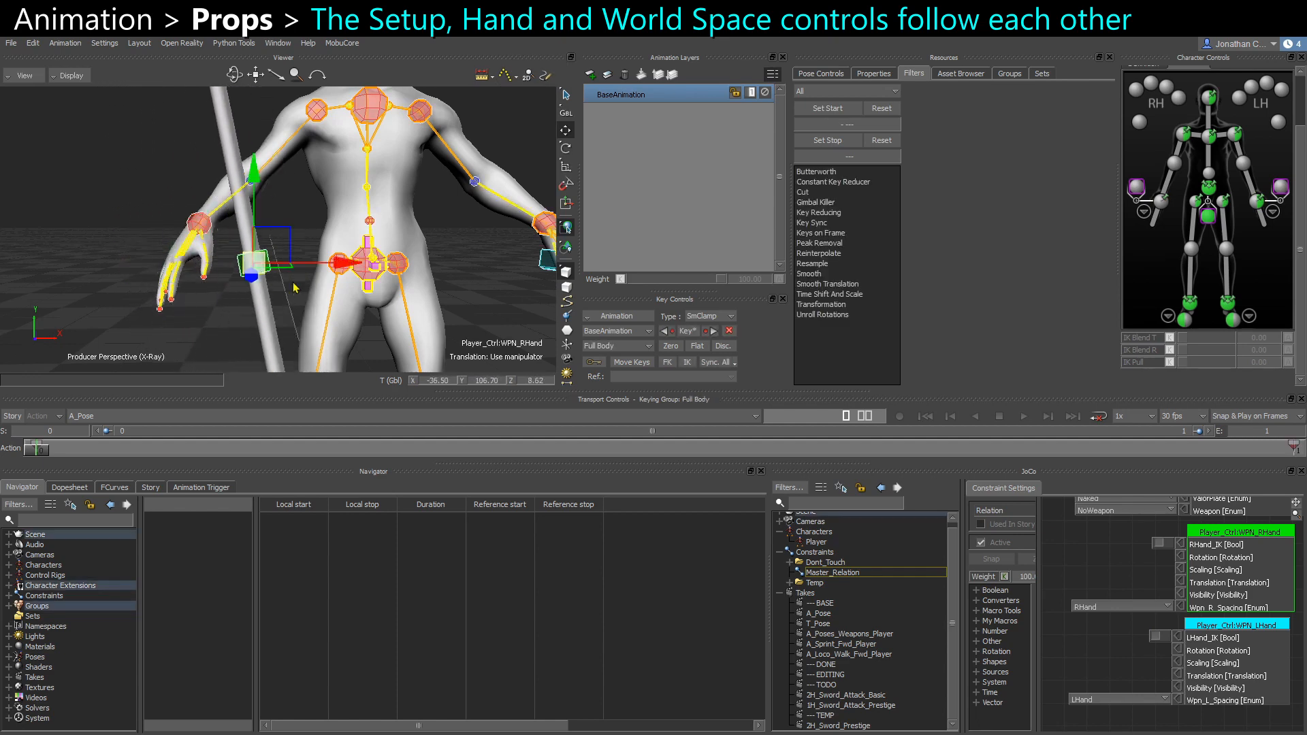
key("e")
Select WPN_RWorld through the schematic and display its move manipulator in local axes at the weapon
key("ctrl+w")
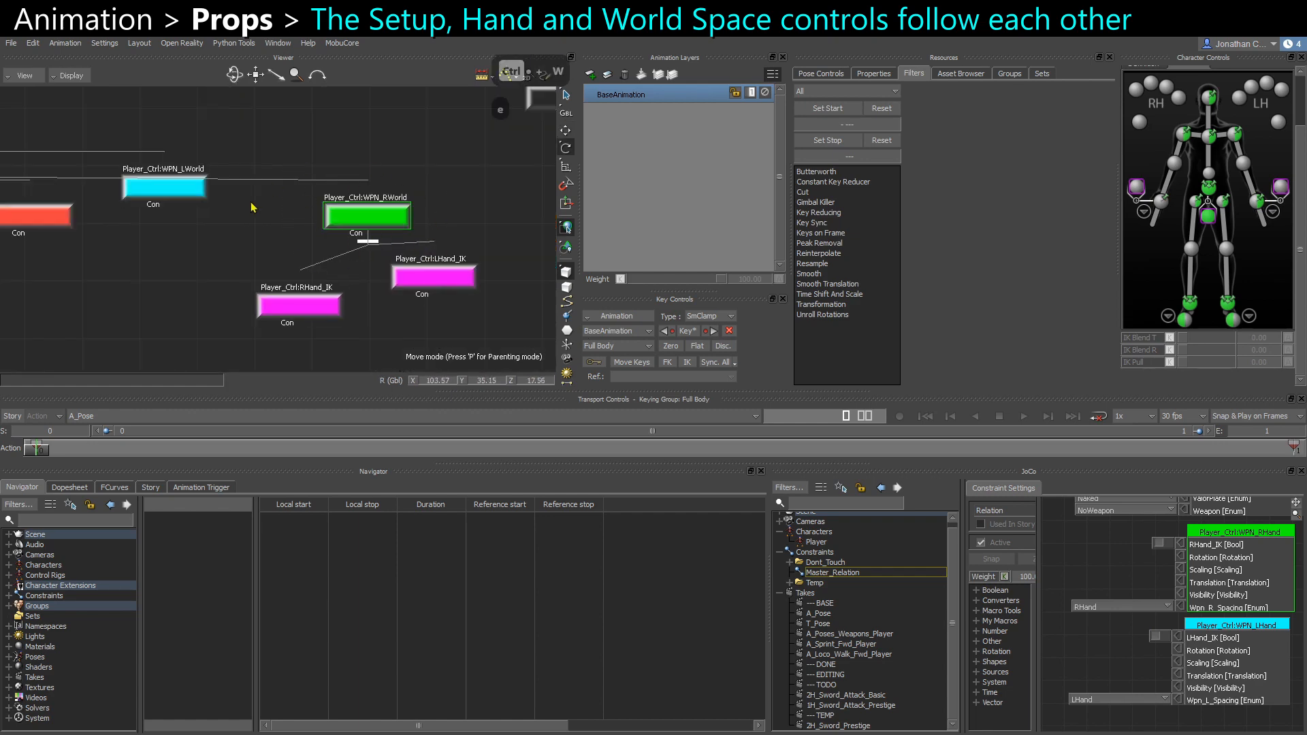
key("ctrl+w")
key("w")
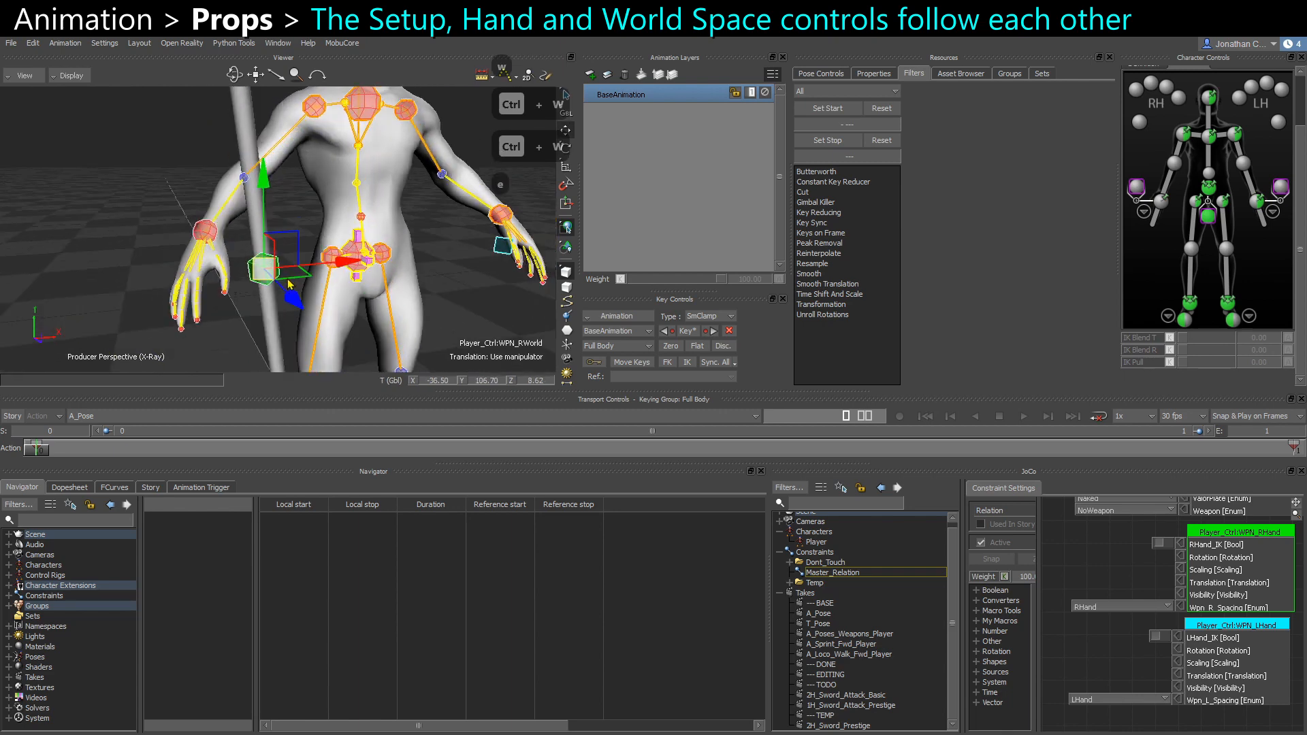
key("F5")
left_click_drag(285, 297, 244, 316, "alt")
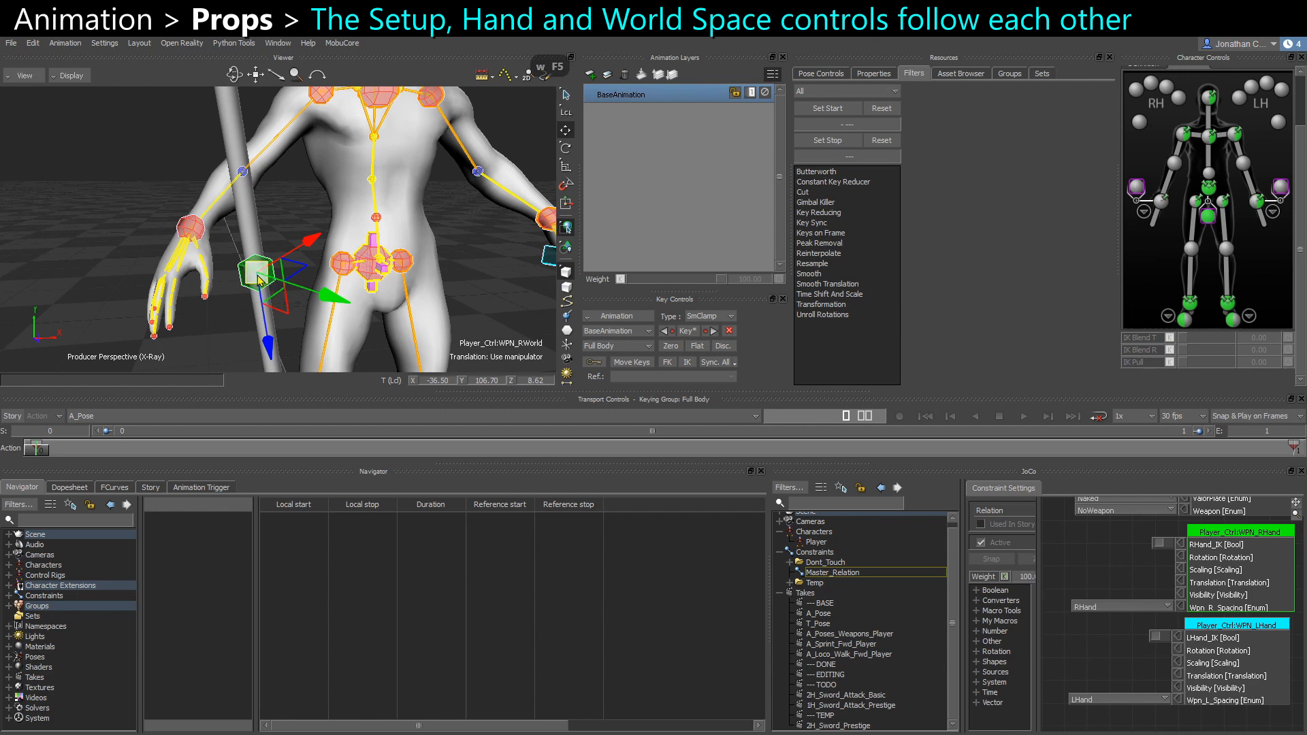
Move and rotate WPN_RHand up beside the right forearm, and select WPN_RWorld in the schematic to compare its position
key("ctrl+w")
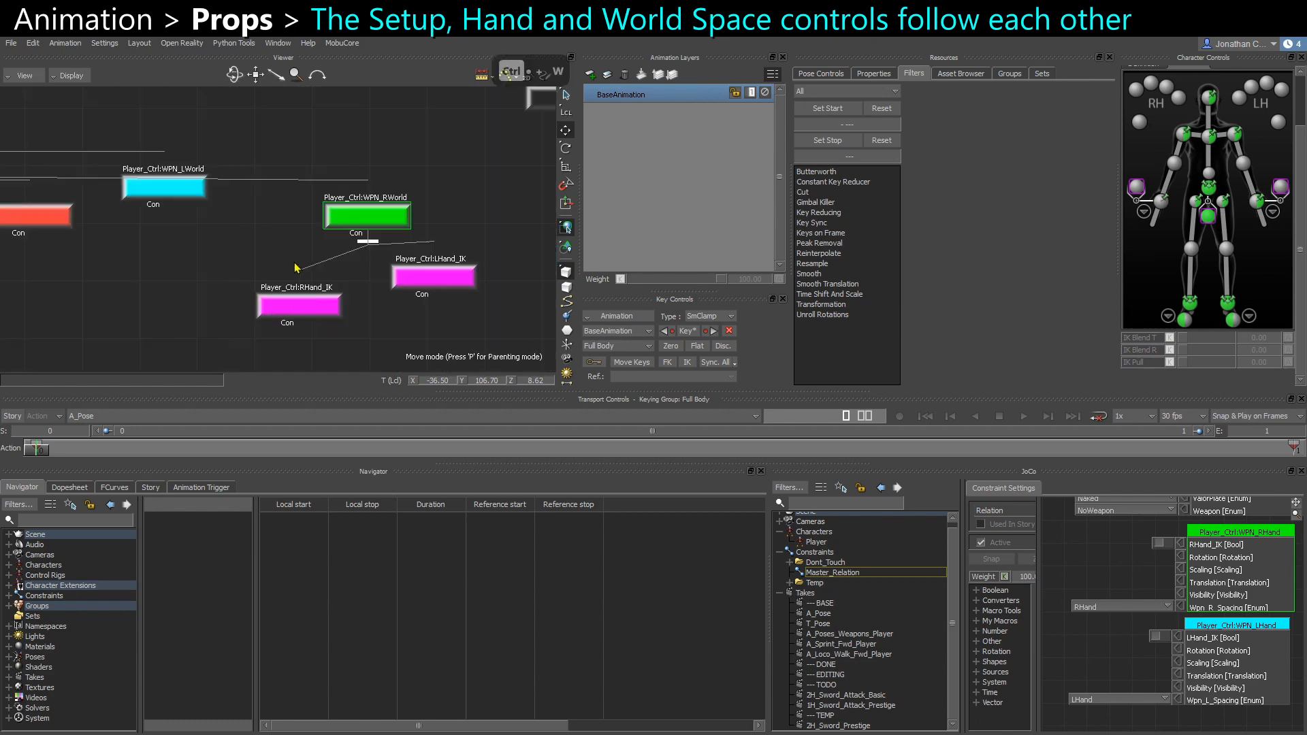
key("ctrl+w")
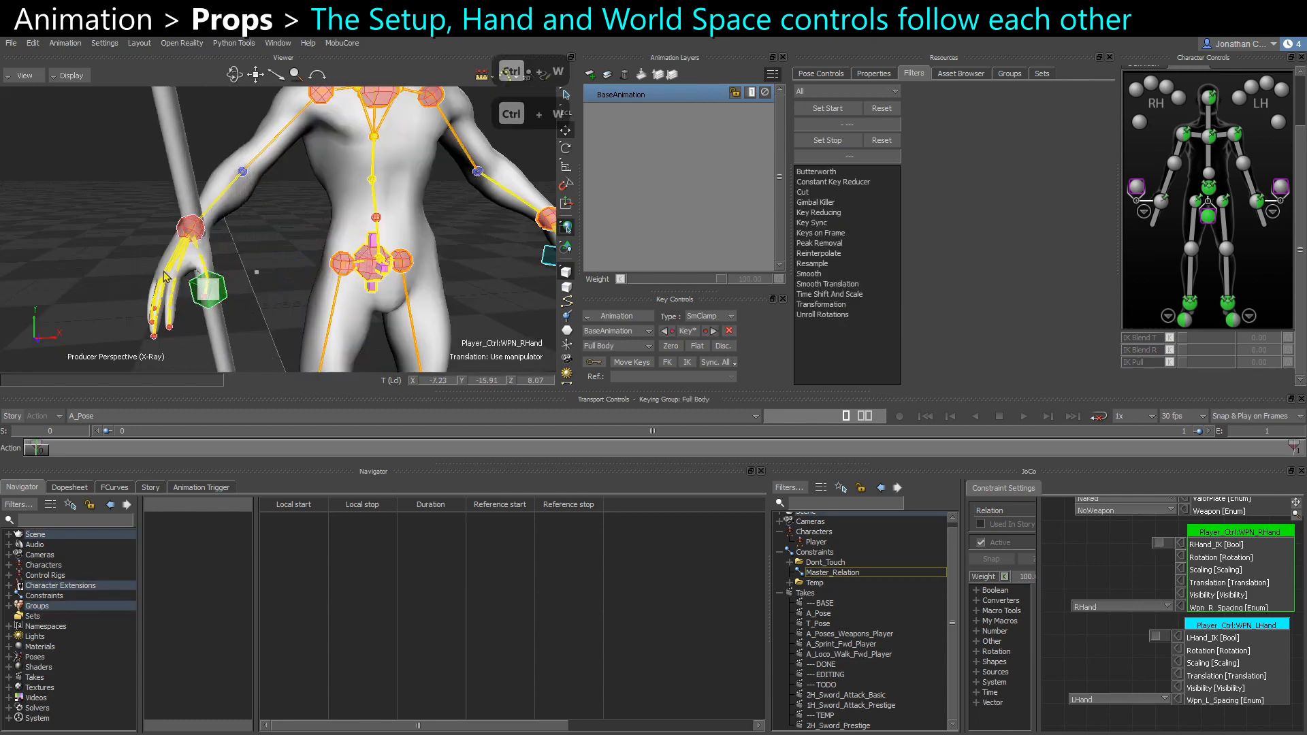
key("e")
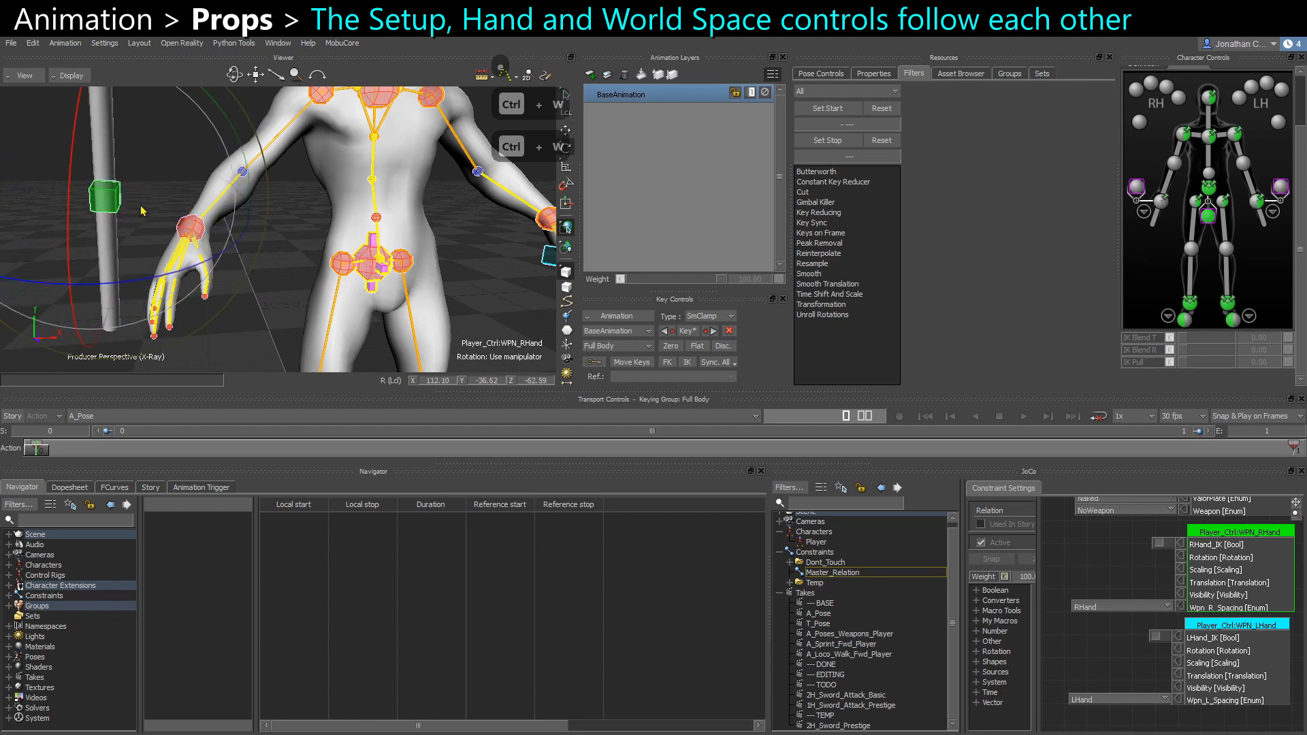
key("w")
key("ctrl+w")
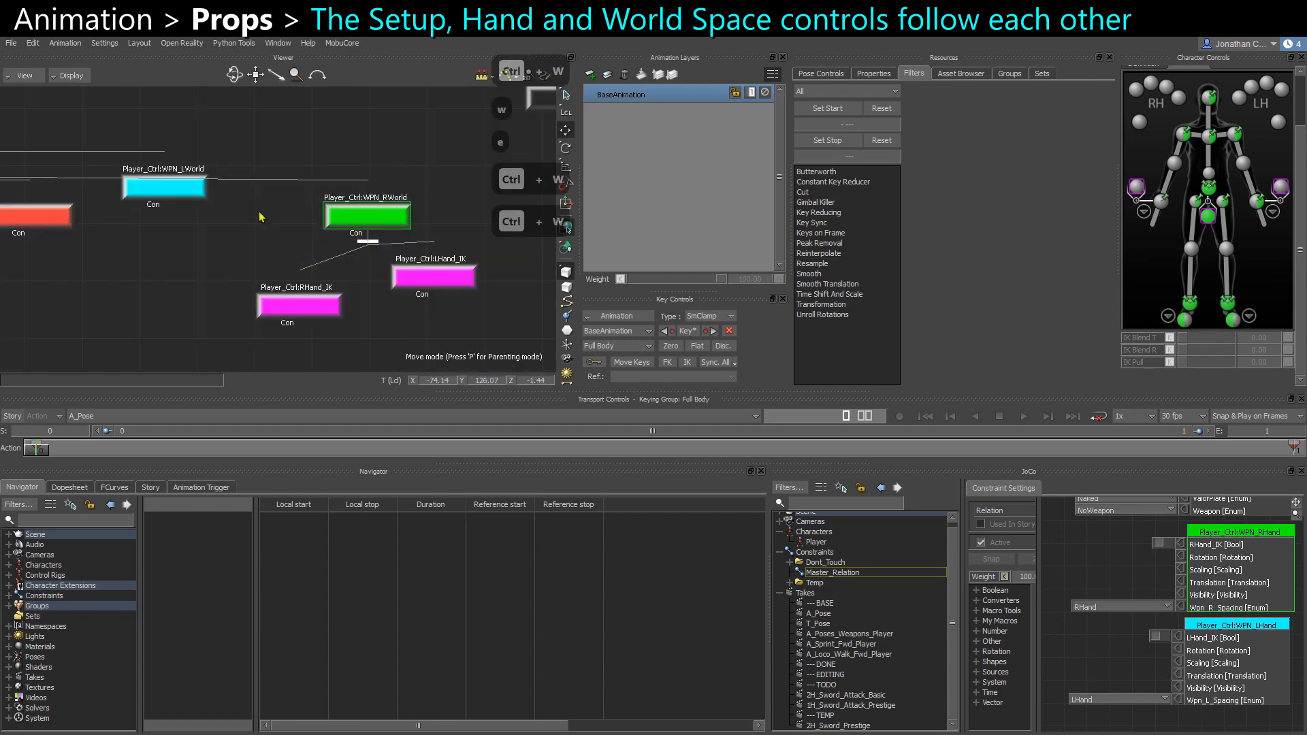
key("ctrl+w")
key("ctrl+w")
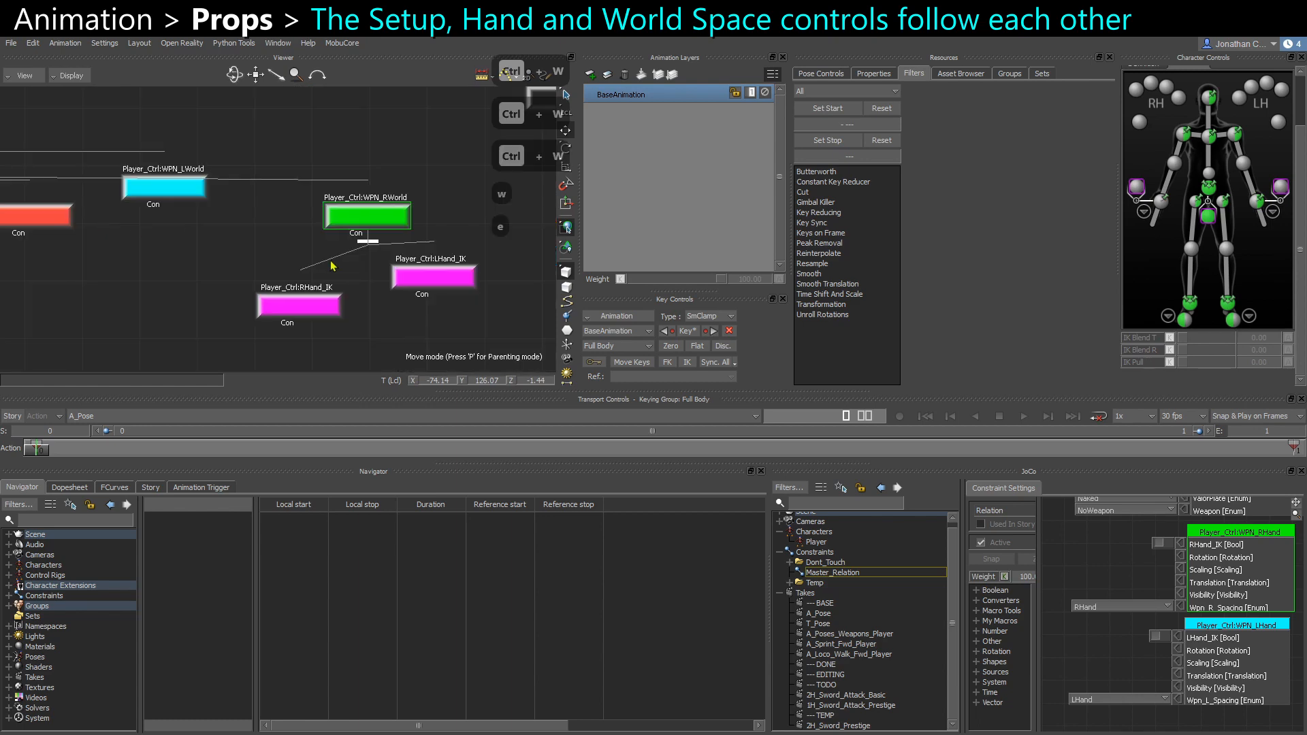
Set Wpn_R_Spacing to RWorld, and move and rotate the WPN_RWorld control up beside the right forearm
left_click(1085, 608)
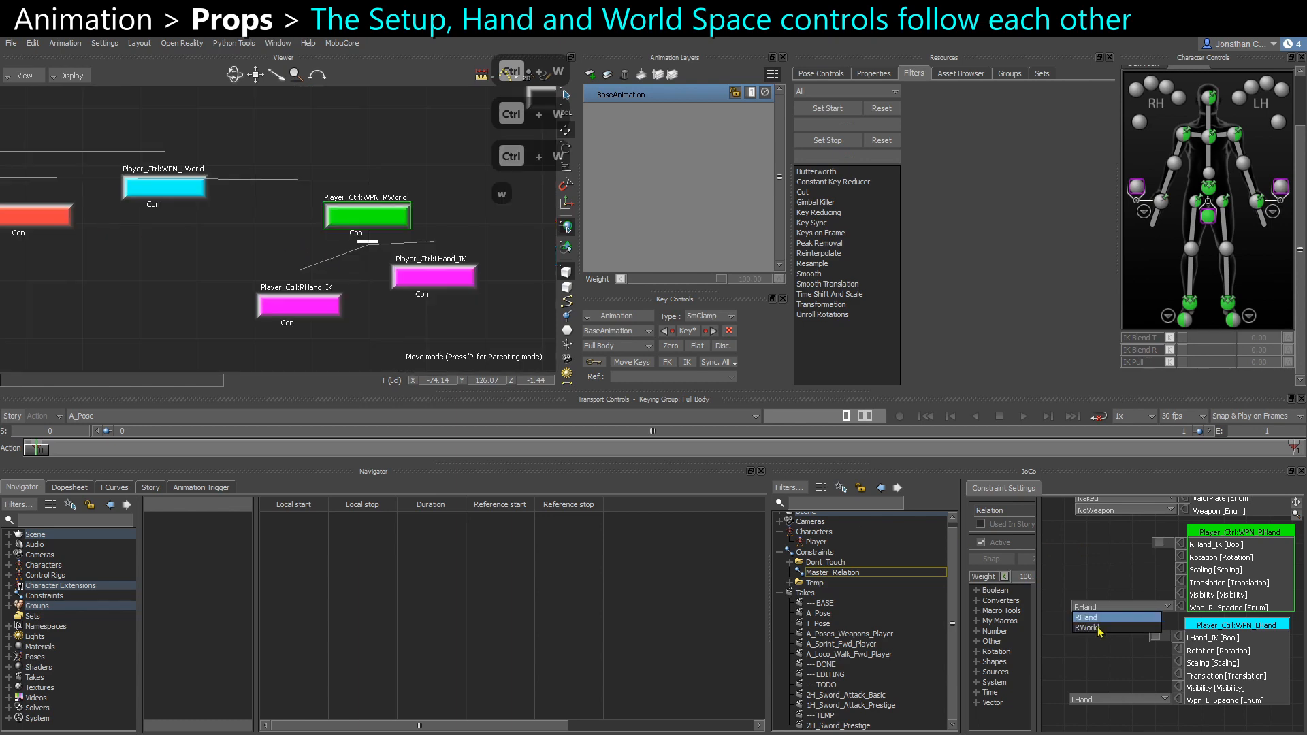
left_click(1098, 630)
key("ctrl+w")
left_click(226, 307)
left_click(235, 290)
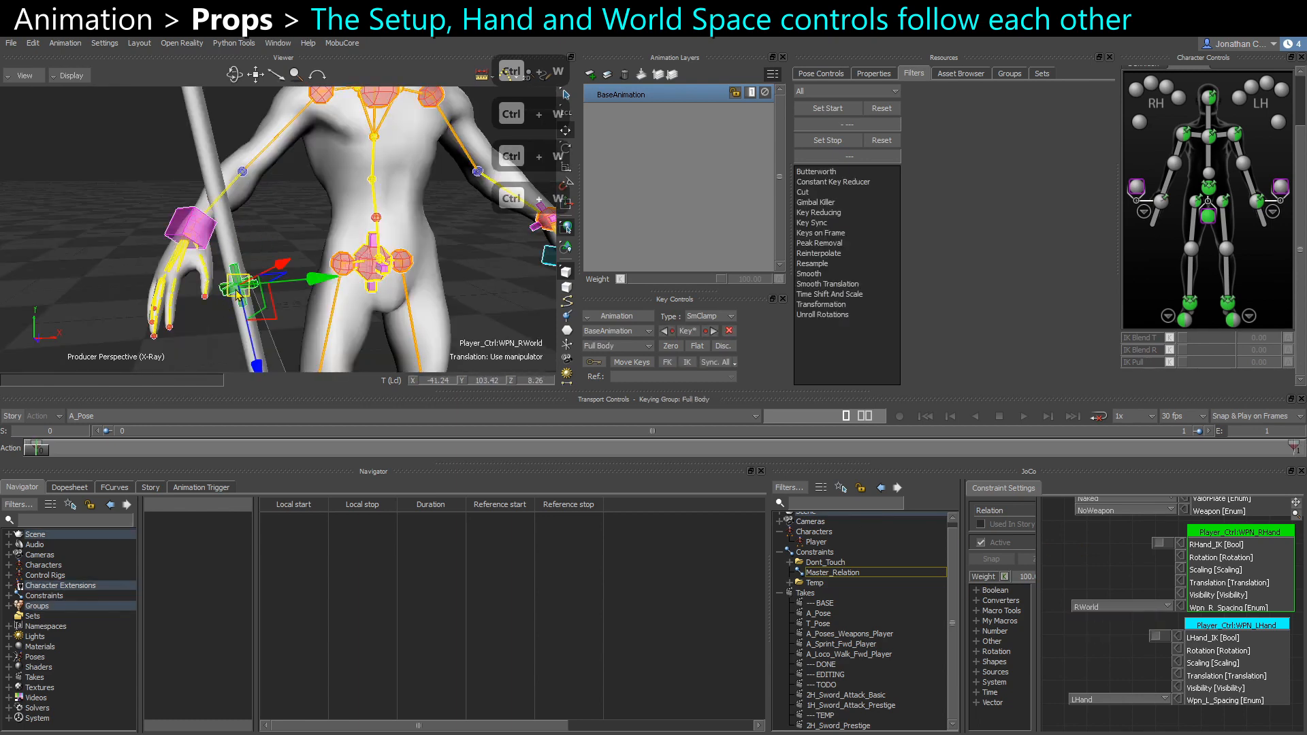
left_click_drag(238, 288, 197, 206)
key("e")
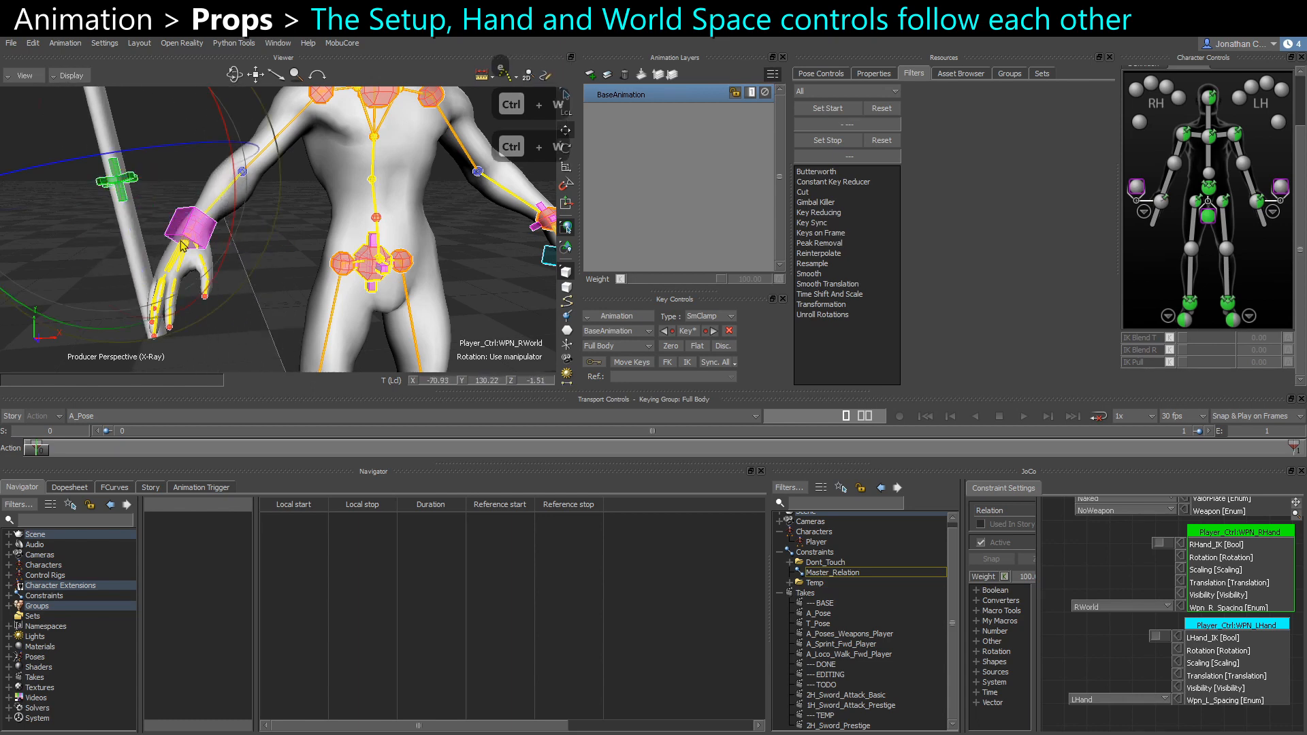
left_click_drag(155, 259, 155, 234)
Examine the weapon control nodes around WPN_RWorld in the schematic and return to the 3D view
key("ctrl+w")
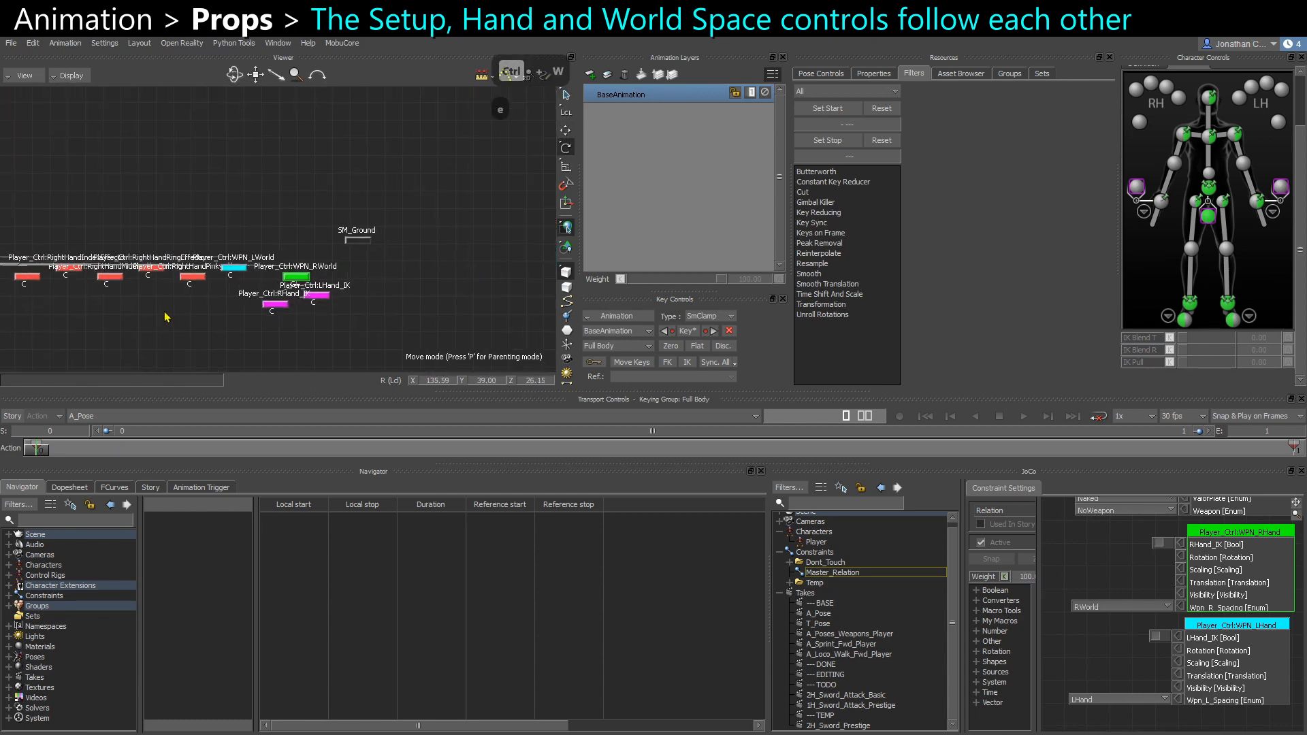
middle_click_drag(210, 272, 470, 313, "alt")
right_click_drag(265, 295, 375, 250, "alt")
left_click(368, 286)
key("ctrl+w")
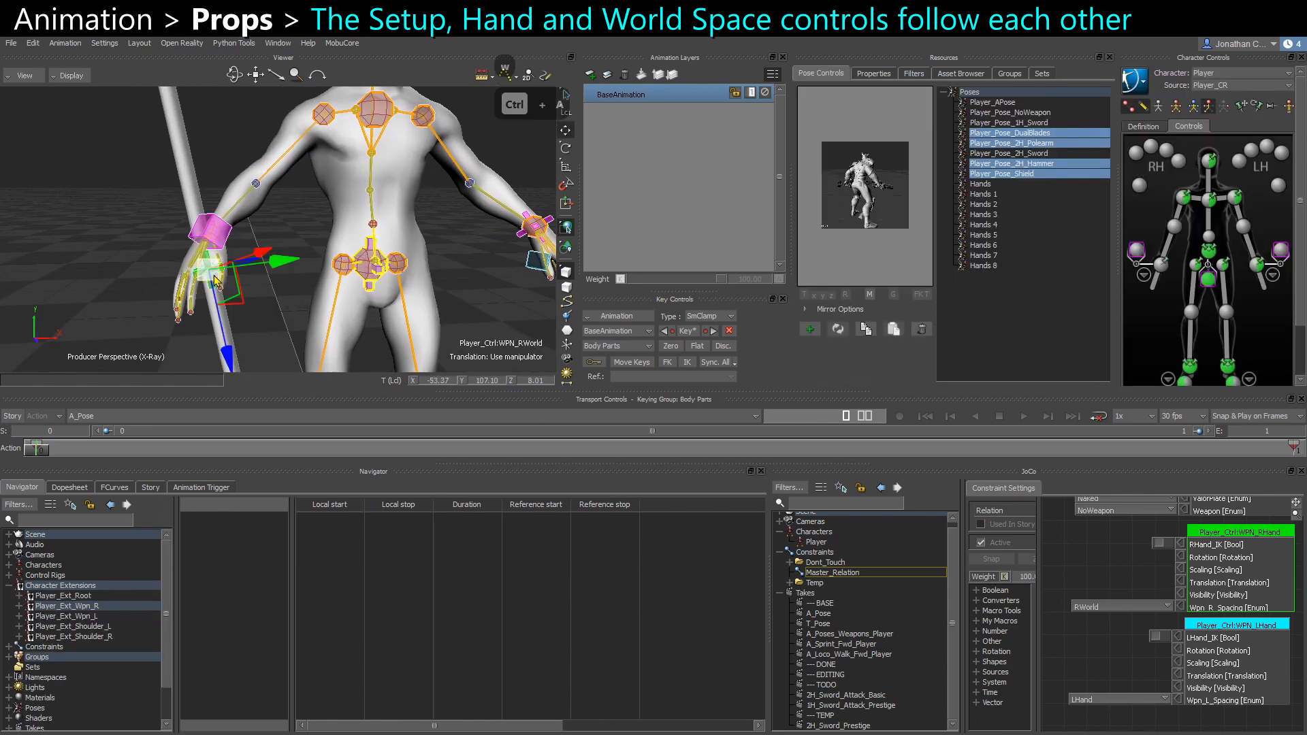
Move WPN_RWorld to about X -36.21, Y 110.71, Z 9.46, and select the Player_Ext_Wpn_R character extension
left_click_drag(213, 278, 271, 267)
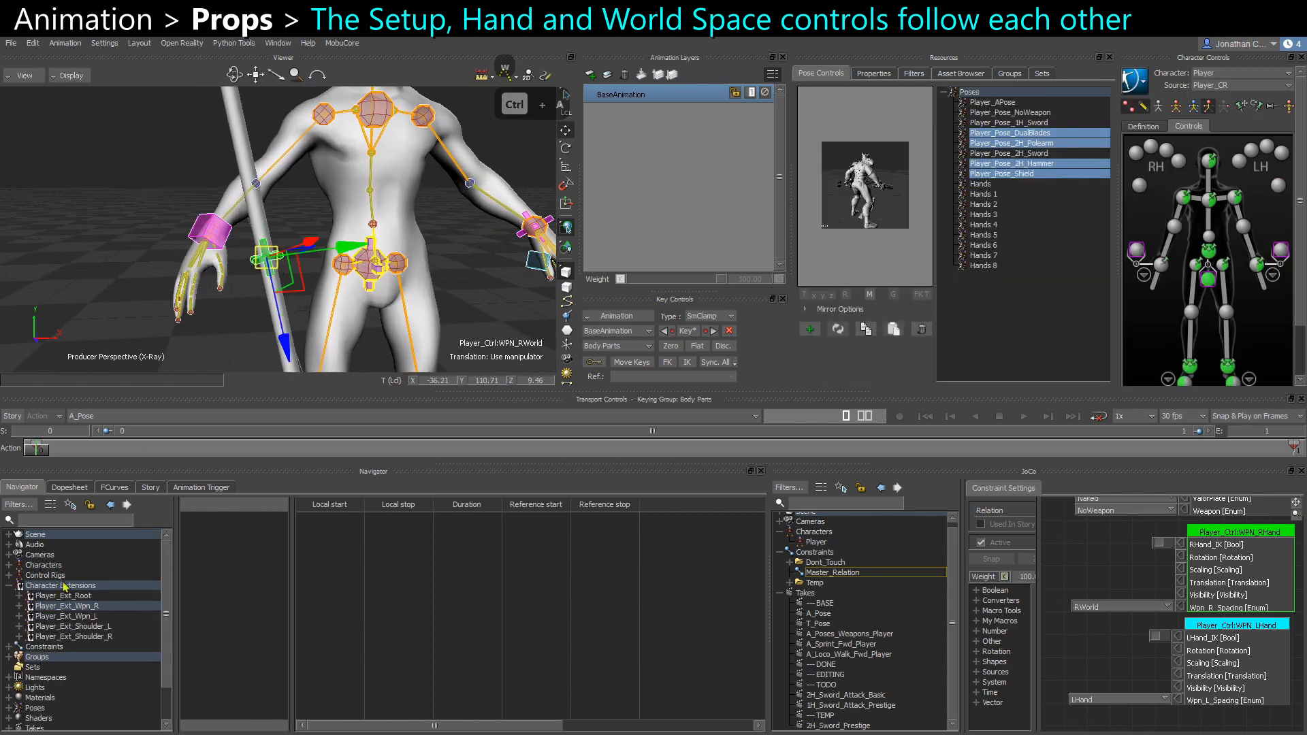
left_click(29, 606)
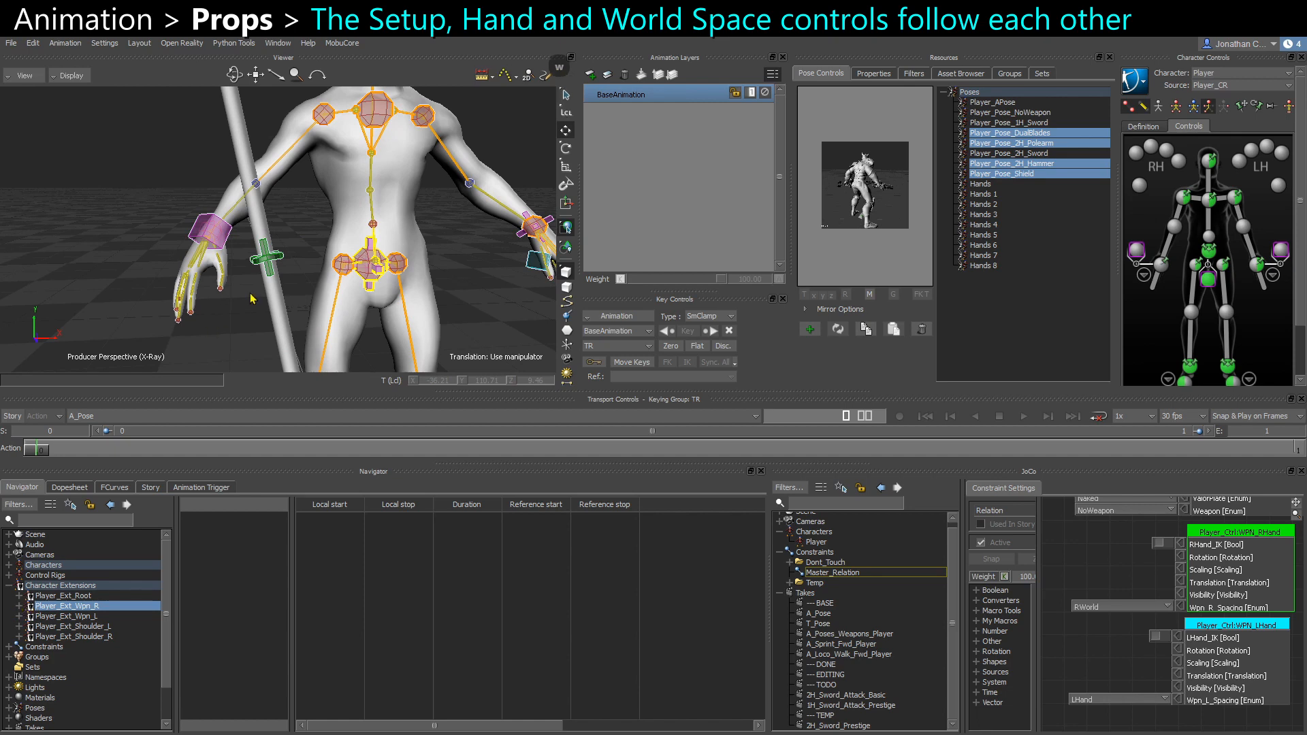
Rotate WPN_RWorld to about X 90.81, Y 30.86, Z 7.86 and keyframe it in Body Parts keying mode
left_click(266, 261)
key("e")
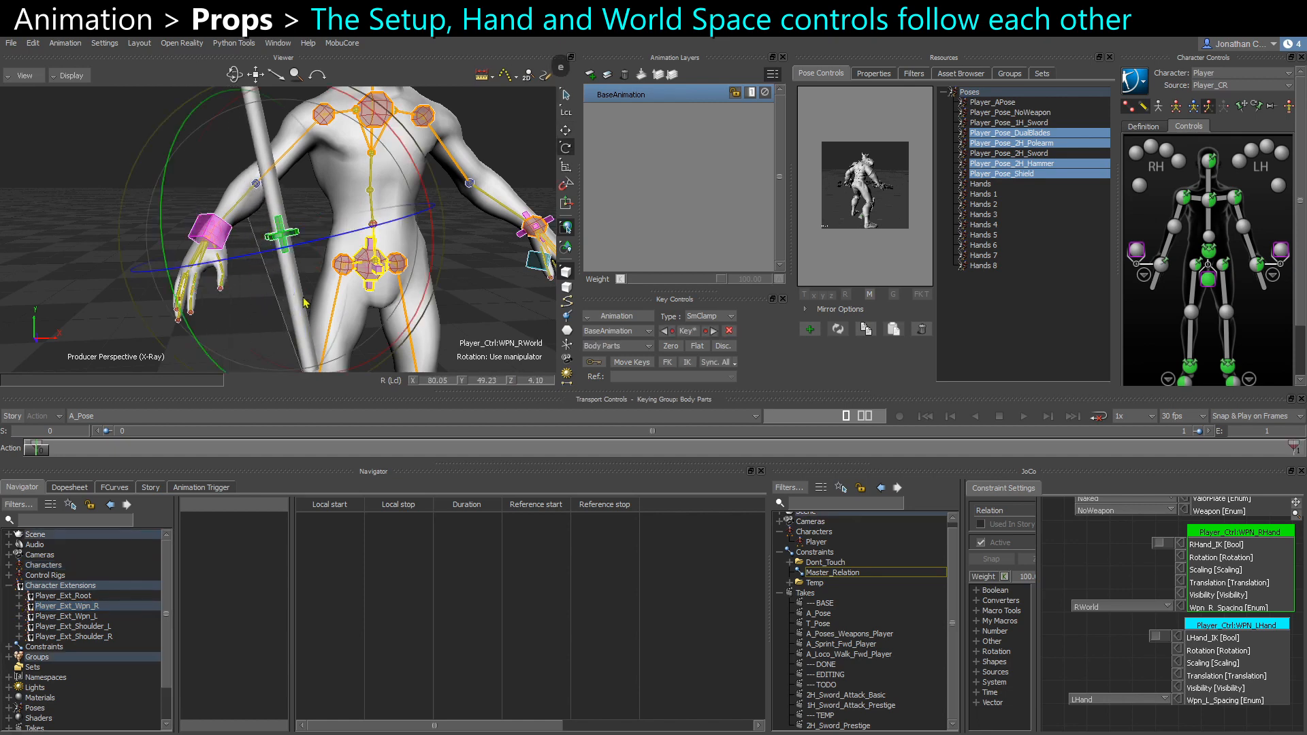
left_click(1178, 106)
left_click(1209, 107)
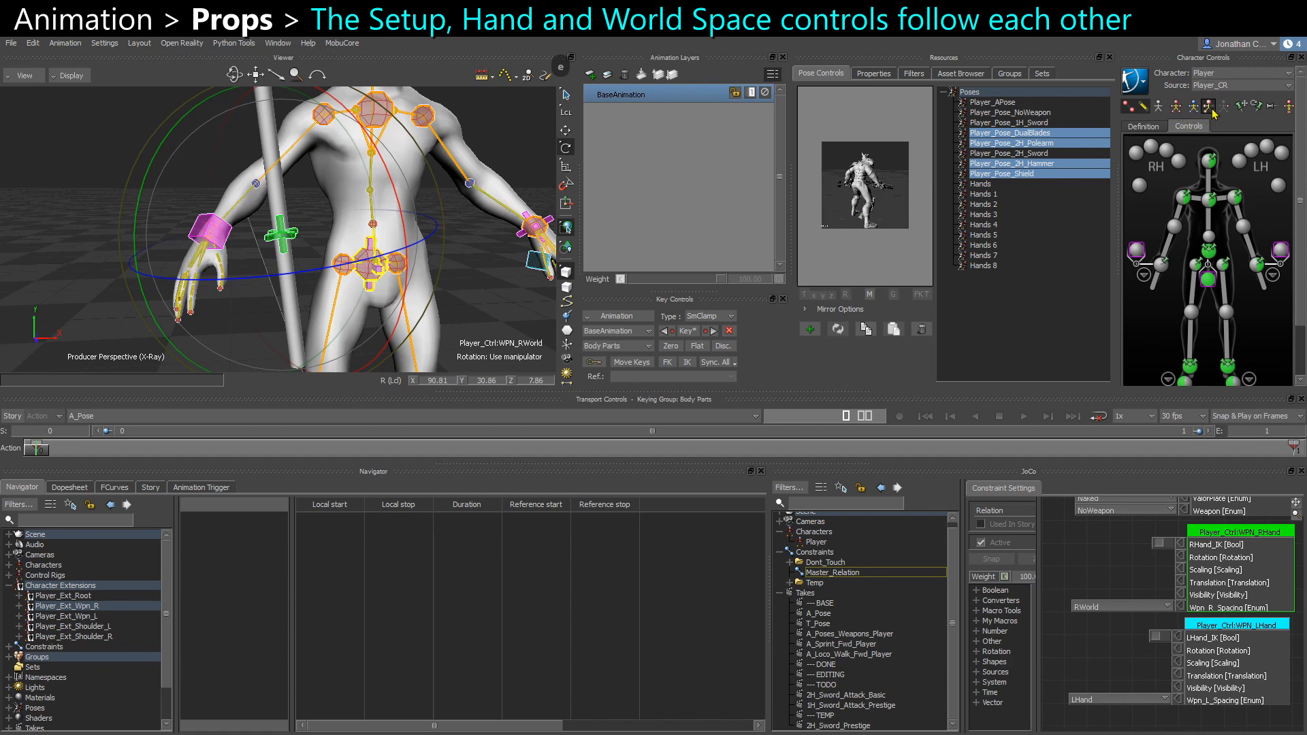
key("s")
Set Wpn_R_Spacing to RHand in the Master_Relation and select the WPN_RHand control on the weapon
left_click(1091, 610)
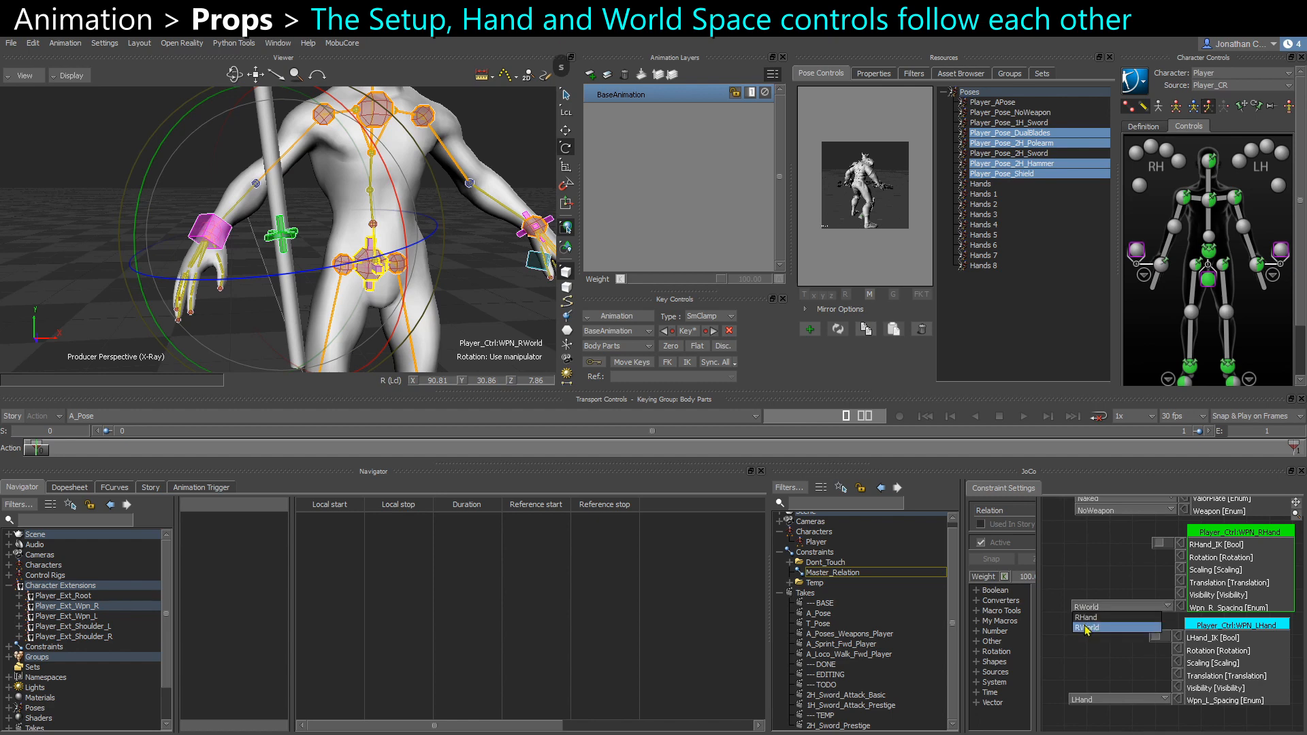
left_click(1091, 621)
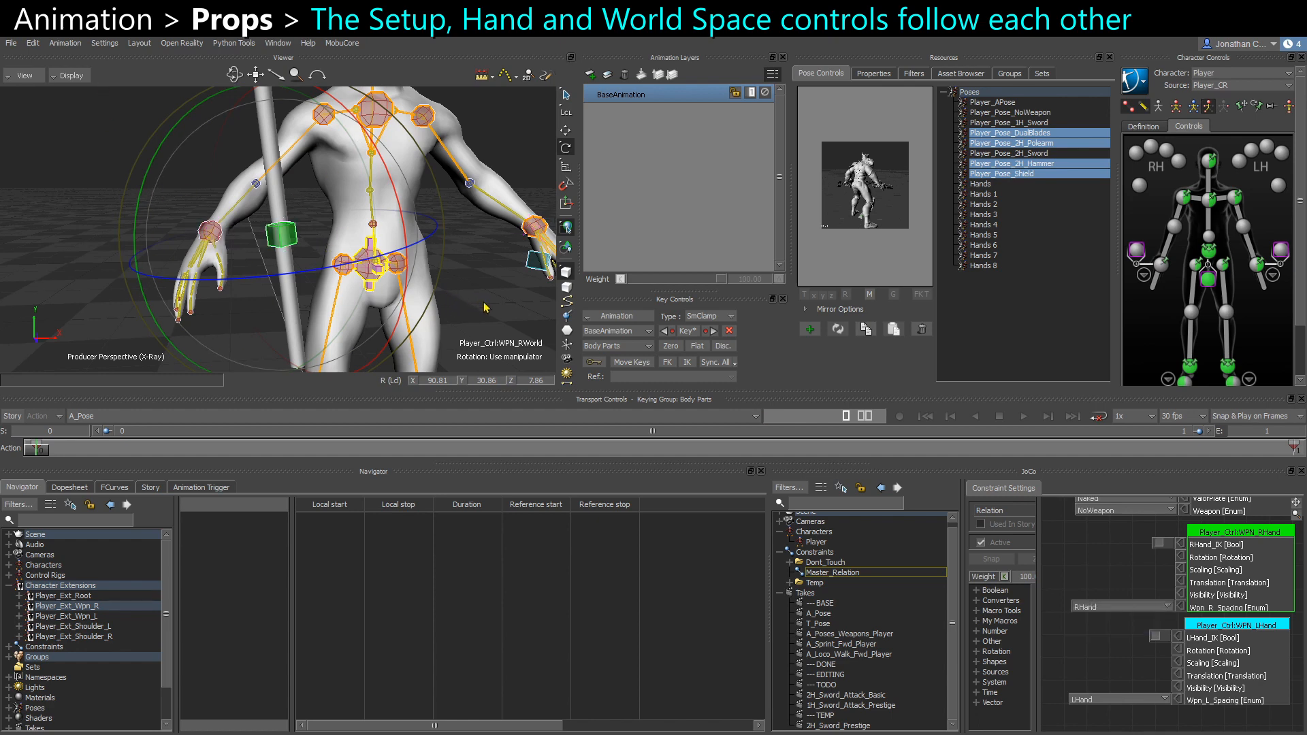
left_click(289, 243)
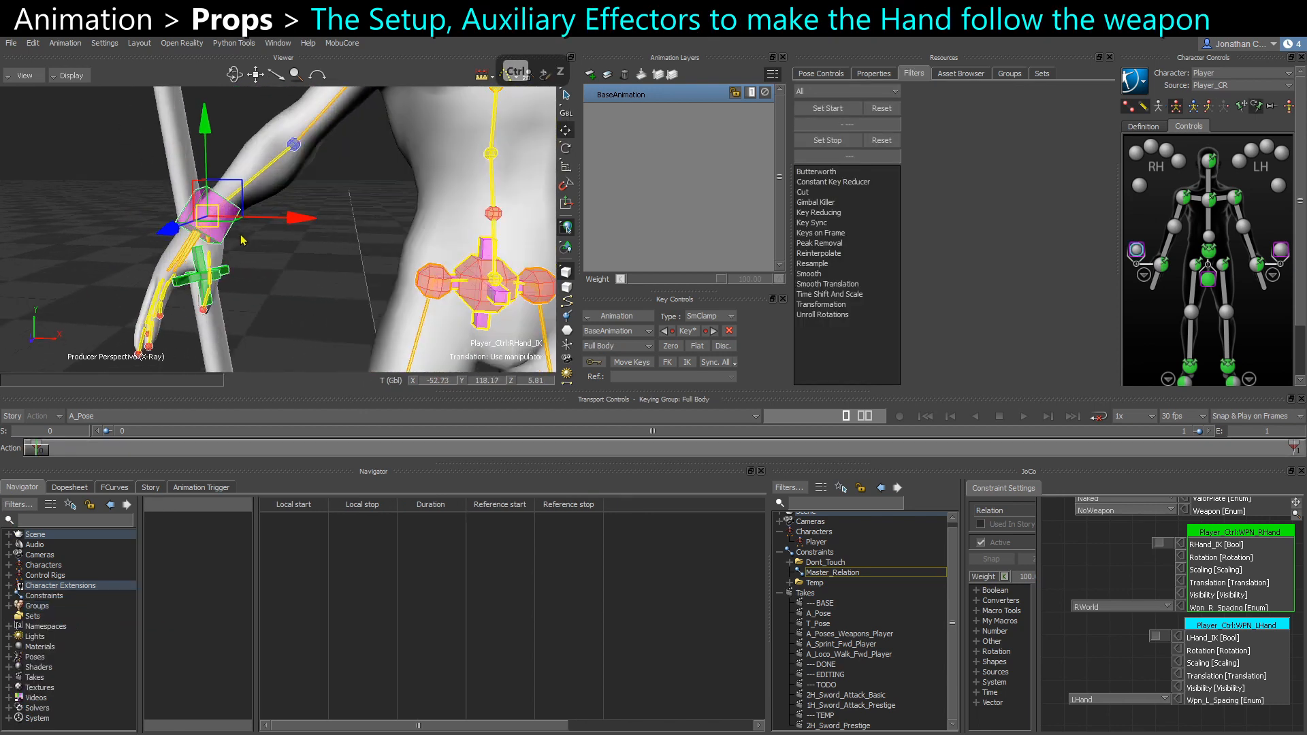
Bring up the Create Aux Effector option for the right wrist effector and select the RHand_IK auxiliary effector
left_click_drag(241, 236, 247, 262, "ctrl+shift")
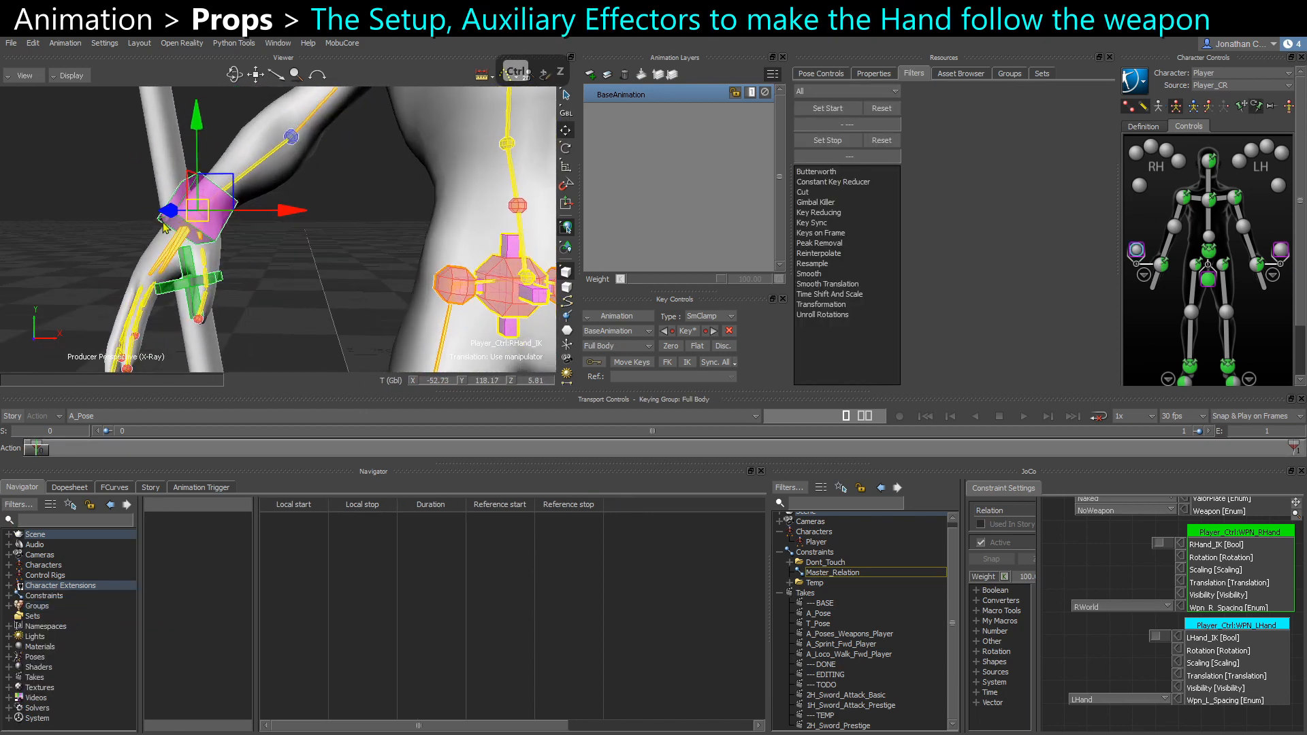
left_click_drag(158, 215, 249, 279, "ctrl+shift")
left_click_drag(255, 206, 248, 205, "ctrl+shift")
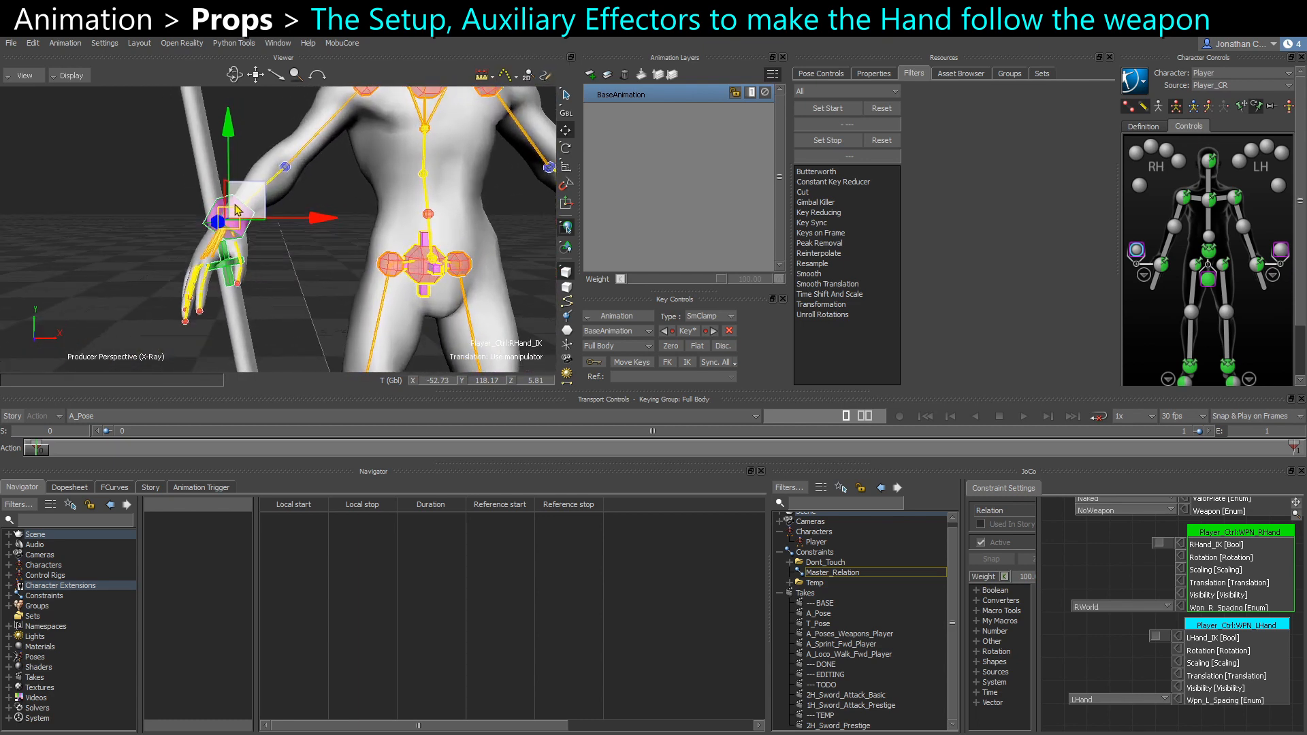
left_click(1256, 264)
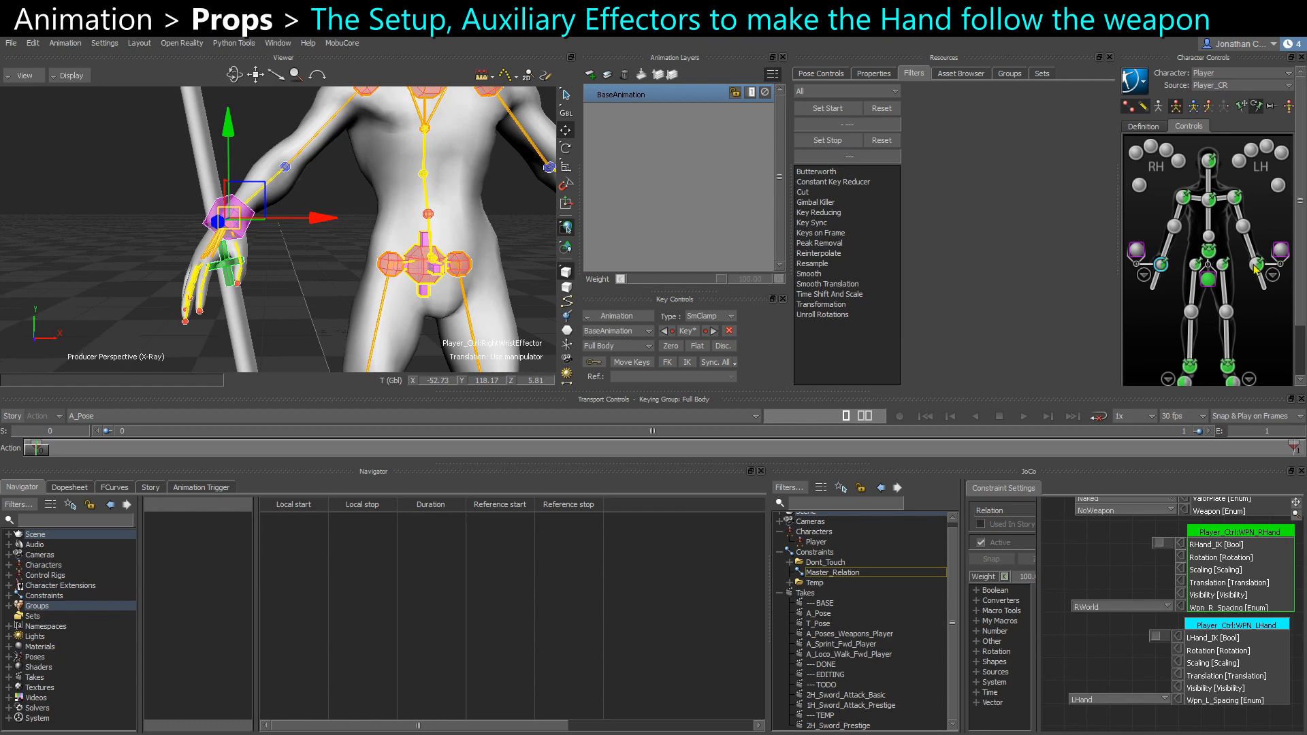
left_click(1160, 264)
right_click(1160, 264)
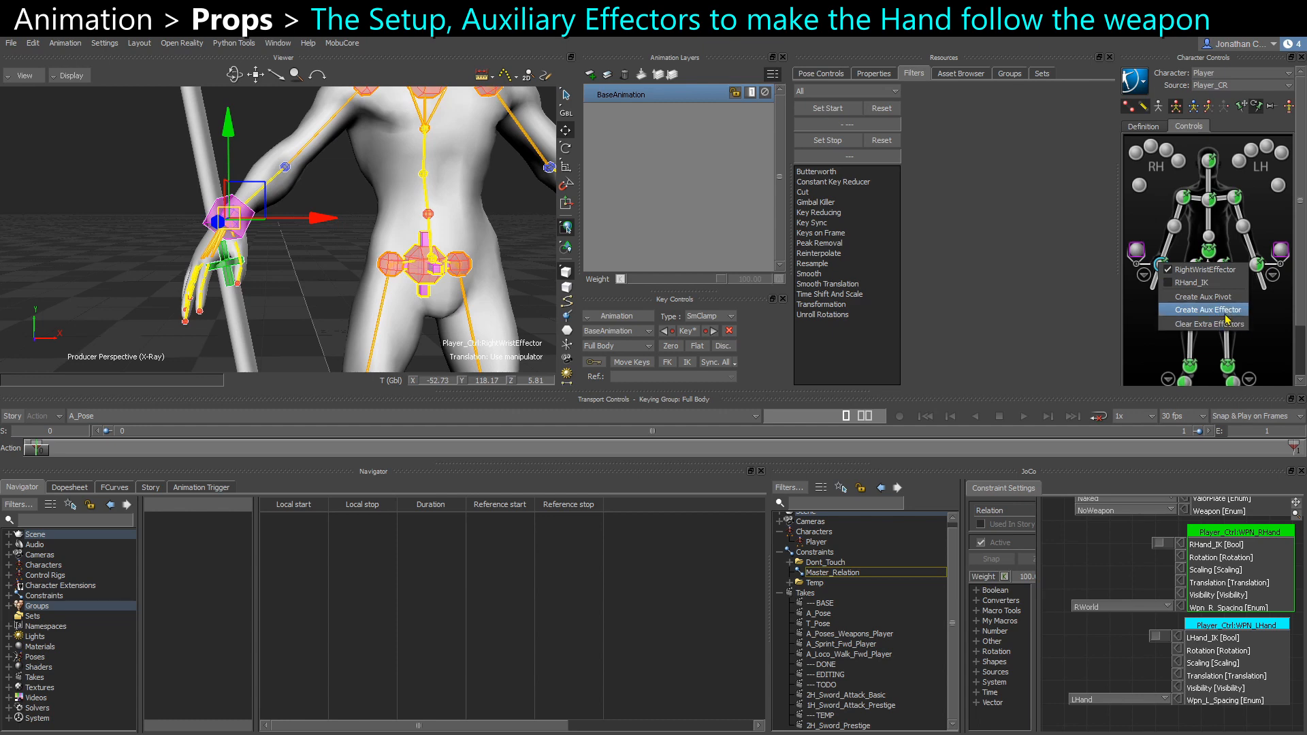
left_click(1218, 310)
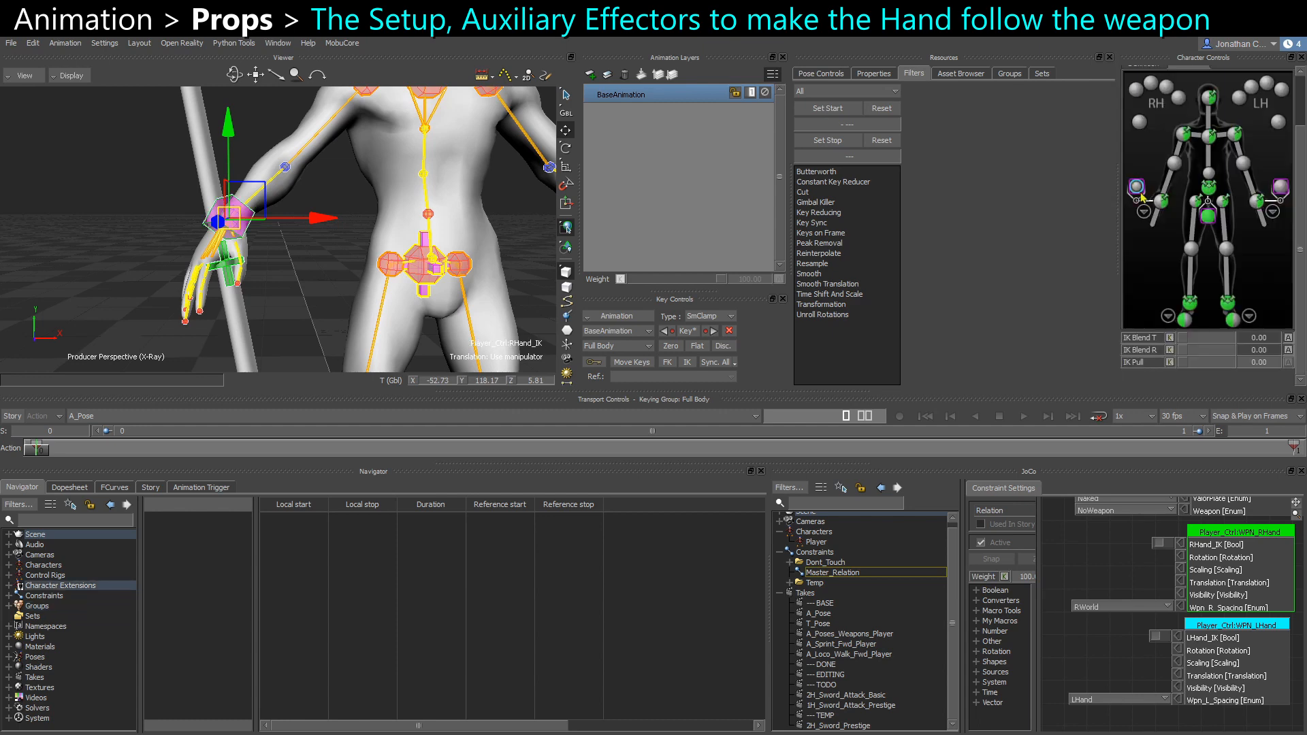
Create an additional auxiliary effector on the right wrist effector and select it
left_click(1160, 202)
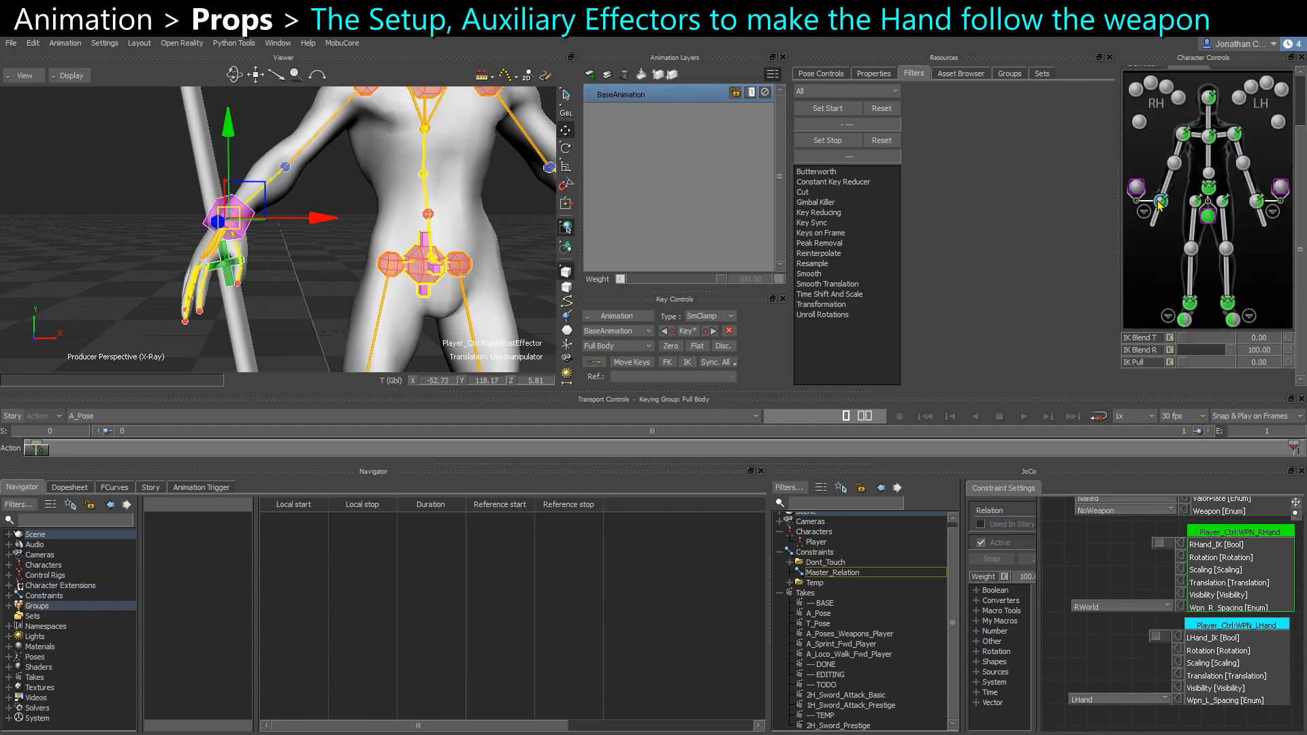
right_click(1159, 202)
left_click(1198, 252)
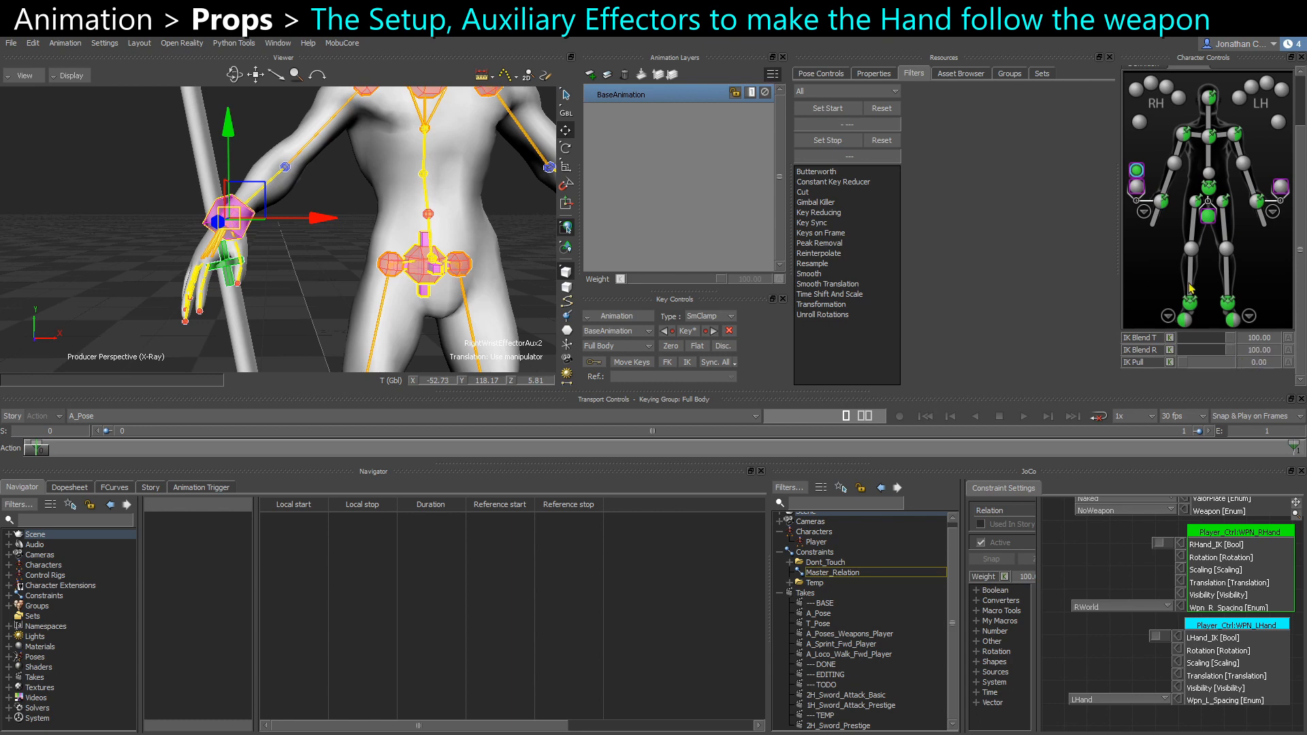
left_click(1158, 203)
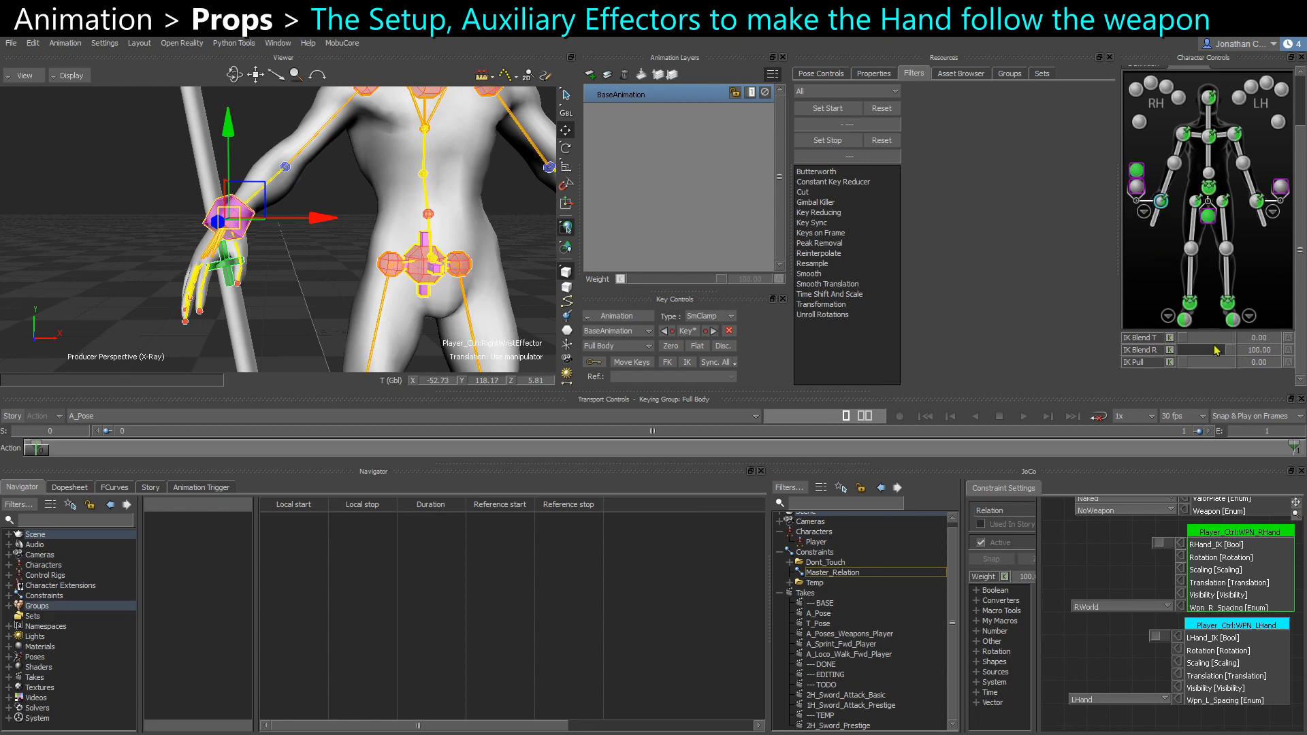
left_click(1136, 169)
Move the newly created right wrist auxiliary effector towards the body to test how the hand follows, and switch to rotation
scroll(210, 259, "up", 3)
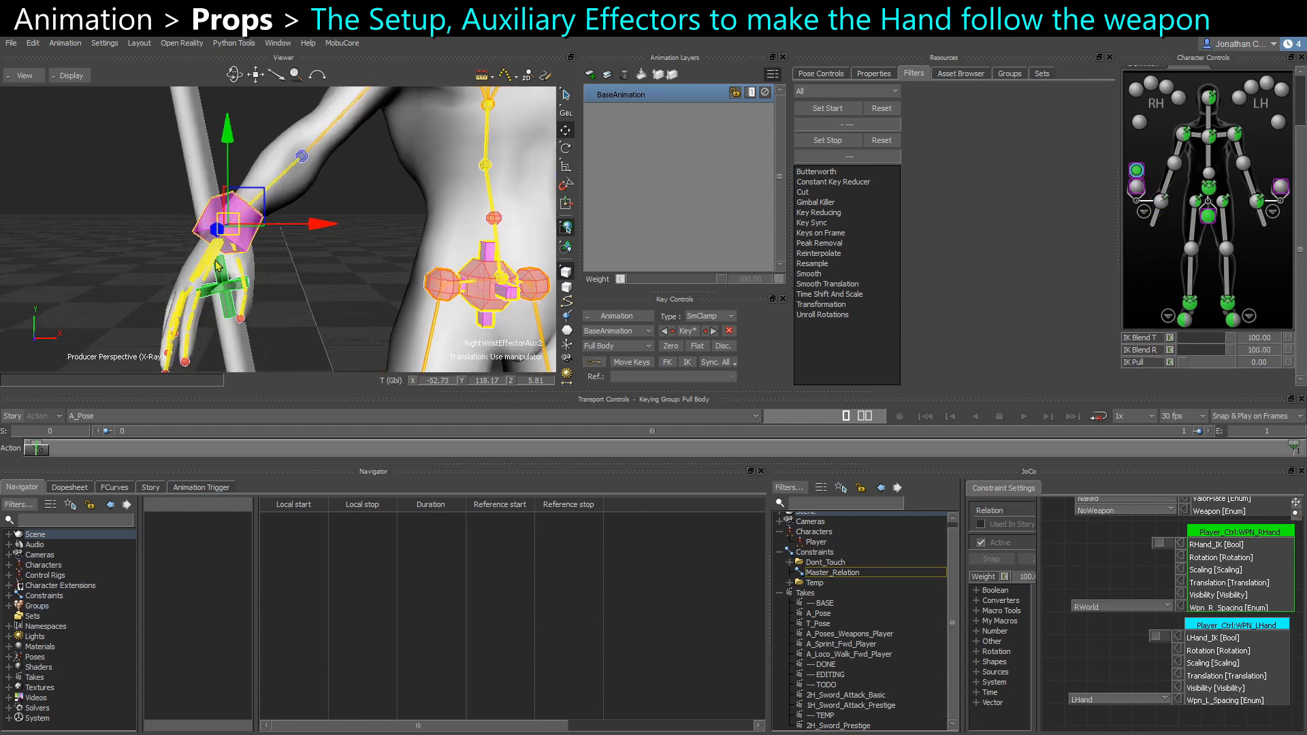
left_click_drag(229, 233, 268, 220)
key("e")
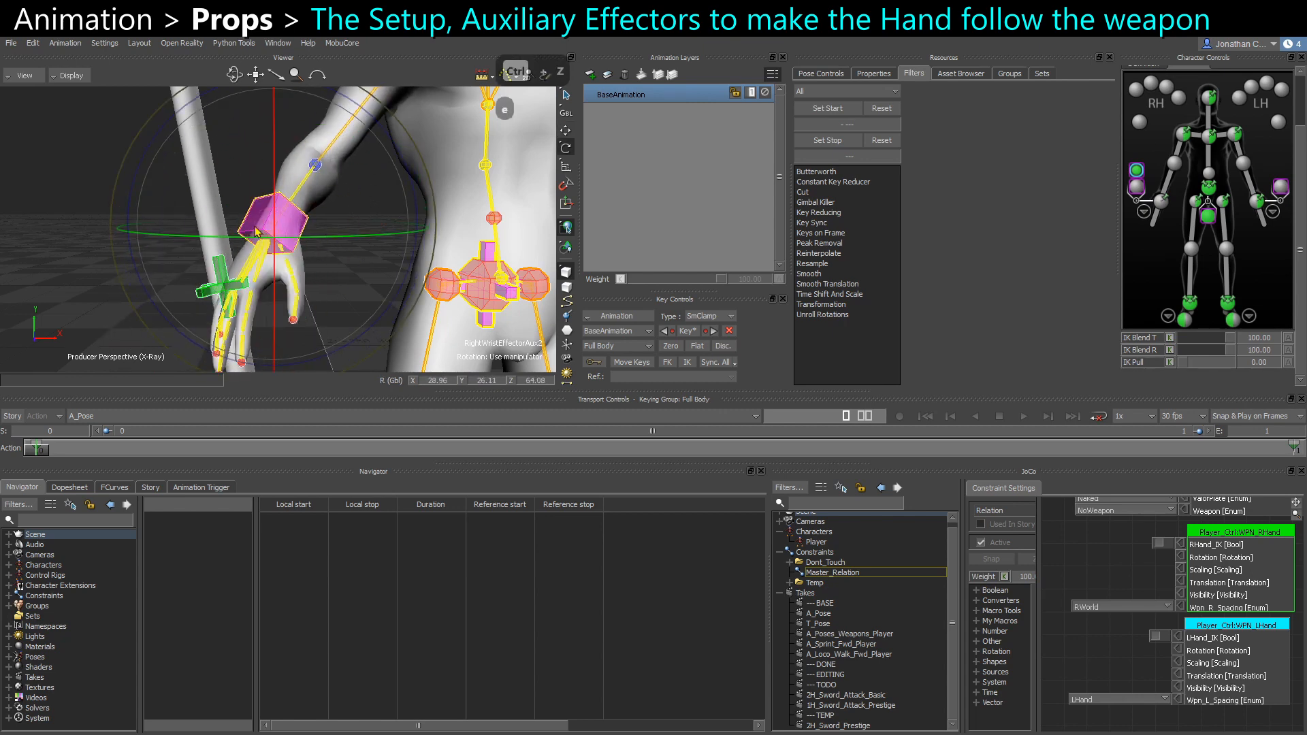
Examine in the schematic how RHand_IK and LHand_IK are parented under WPN_RWorld, and return to the 3D view
key("ctrl+w")
scroll(399, 319, "up", 3)
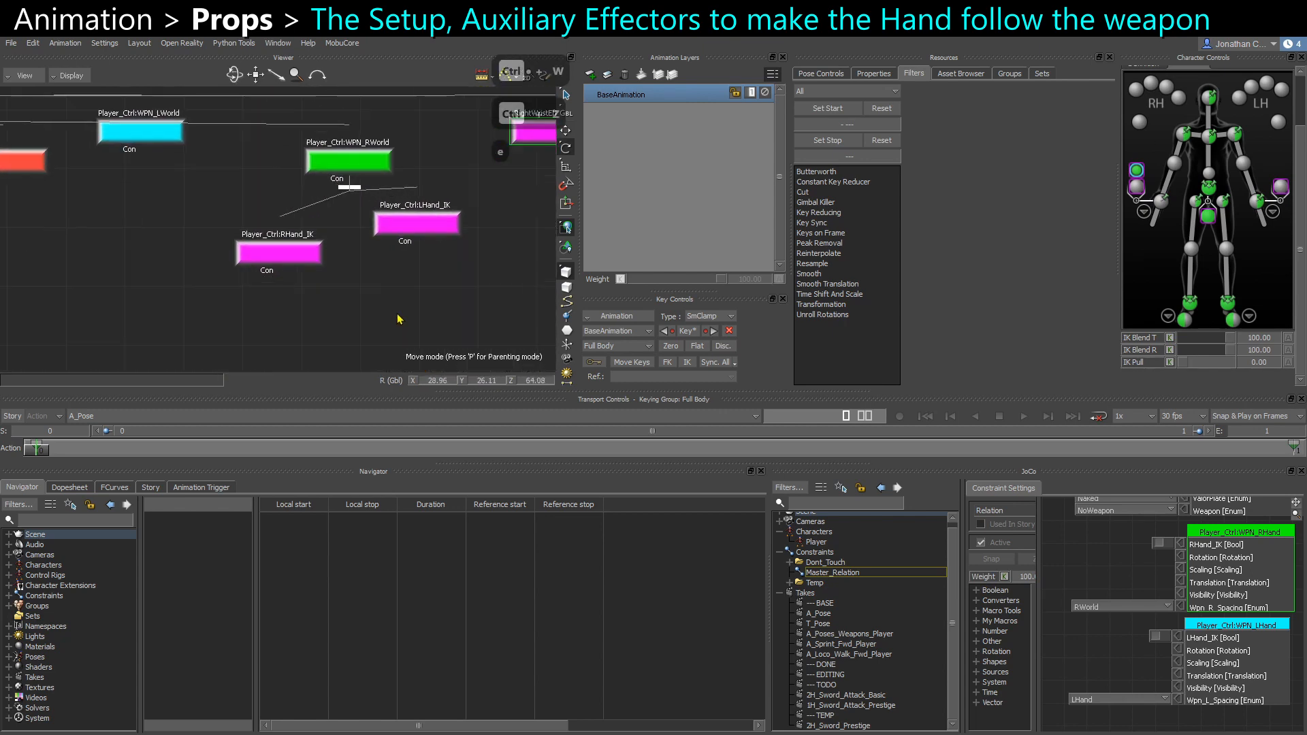
left_click_drag(233, 310, 436, 229)
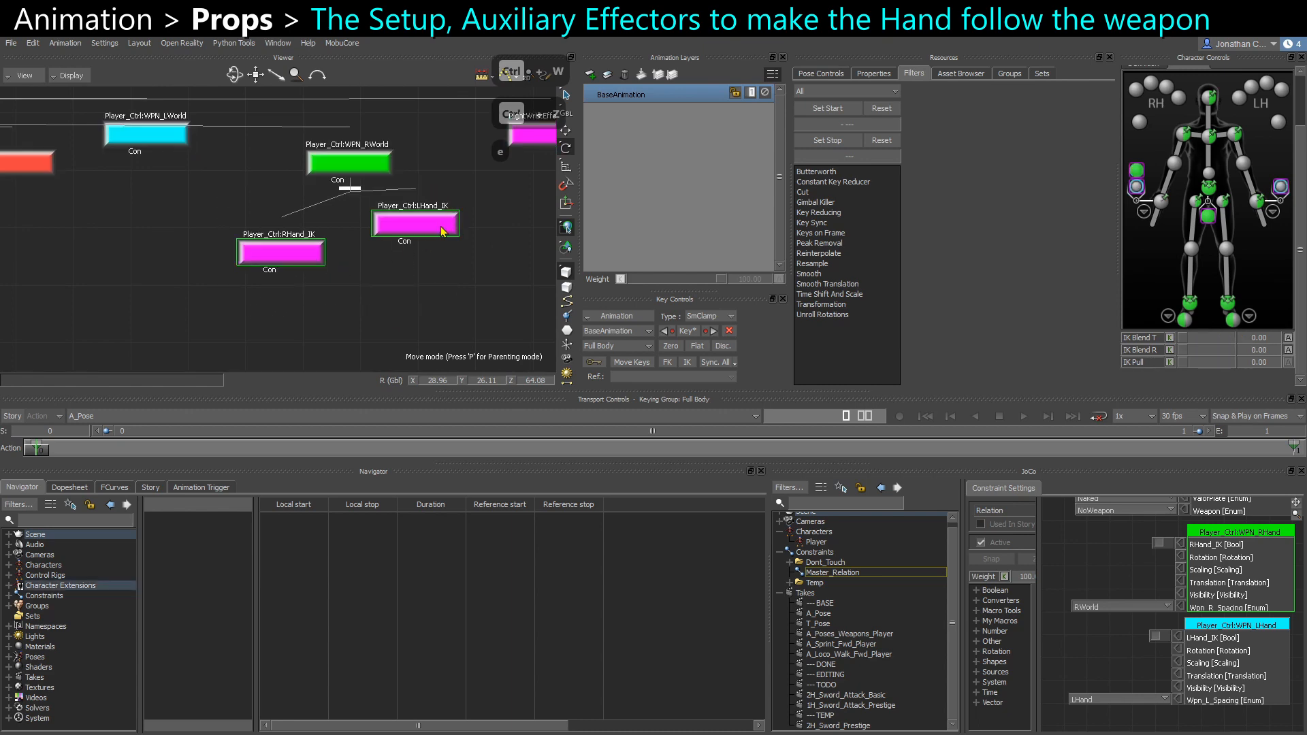
middle_click_drag(438, 230, 425, 269, "alt")
left_click_drag(276, 162, 365, 197)
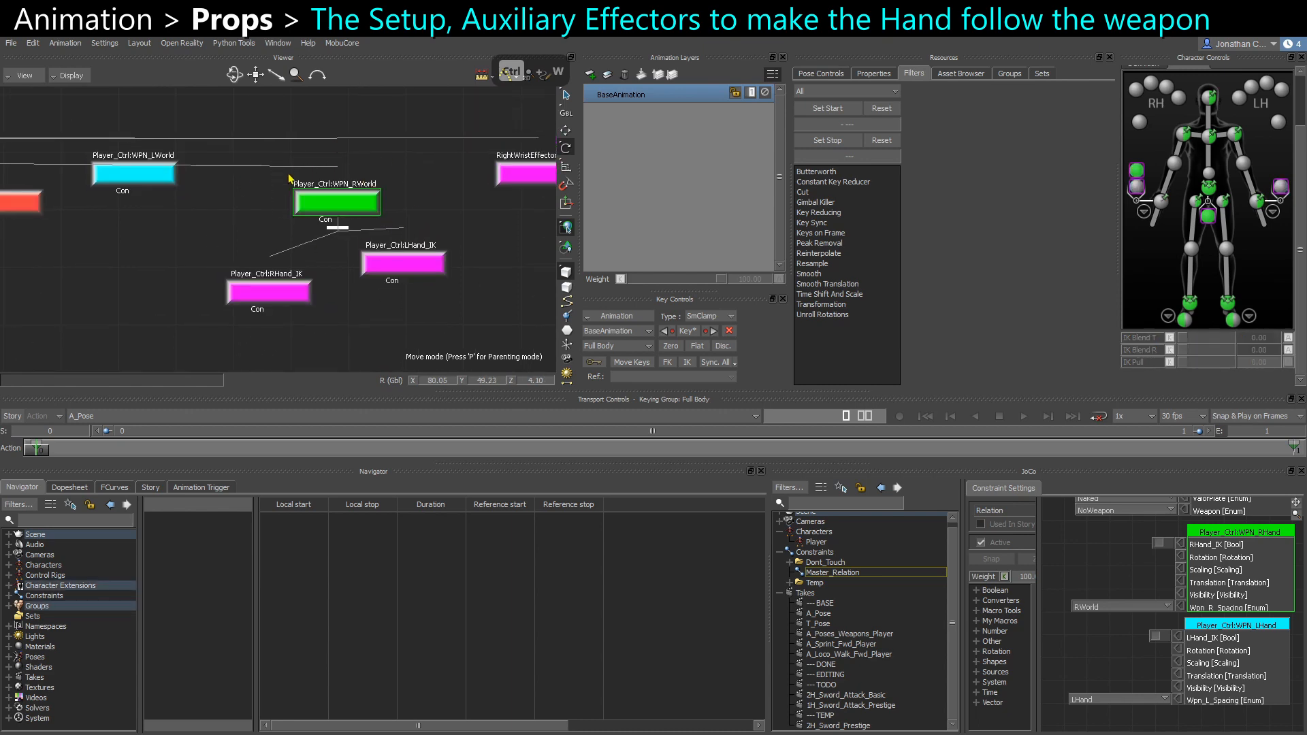
key("ctrl+w")
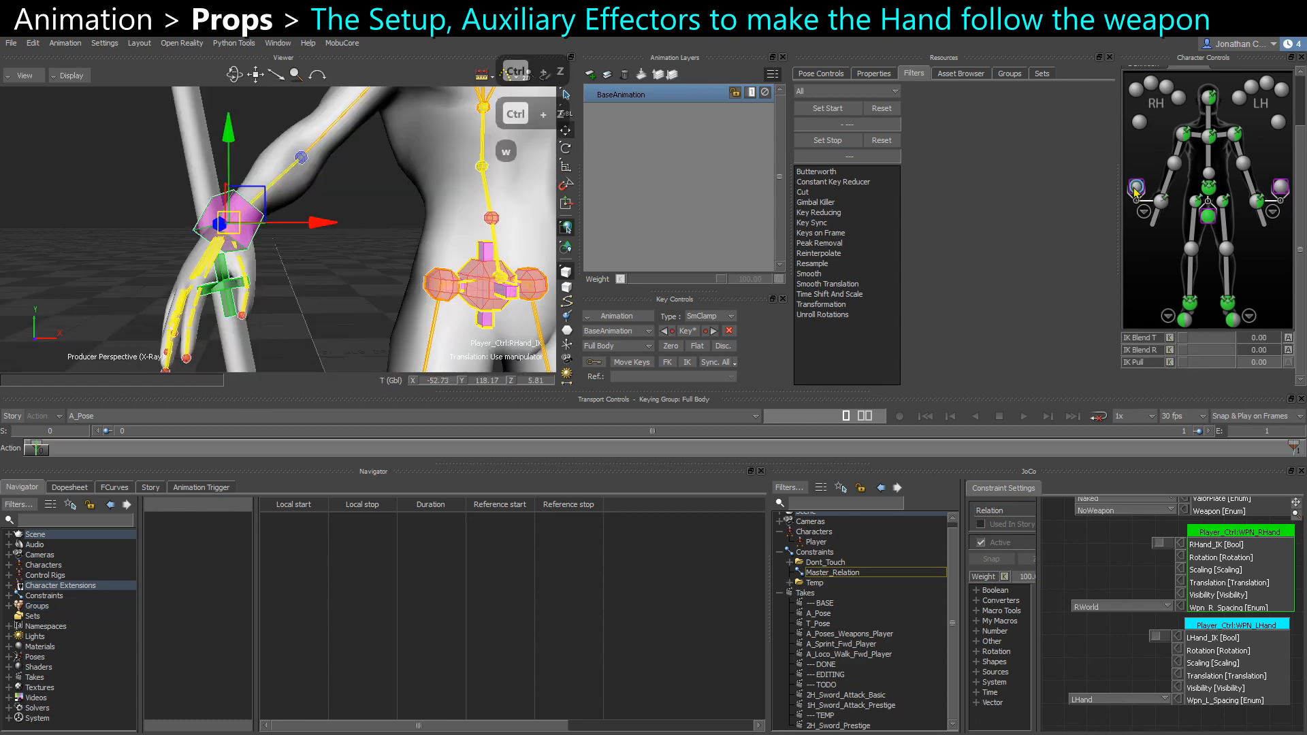
Turn on RHand_IK in the Master_Relation, try rotating WPN_RWorld on the weapon, and undo the rotation
left_click(1159, 542)
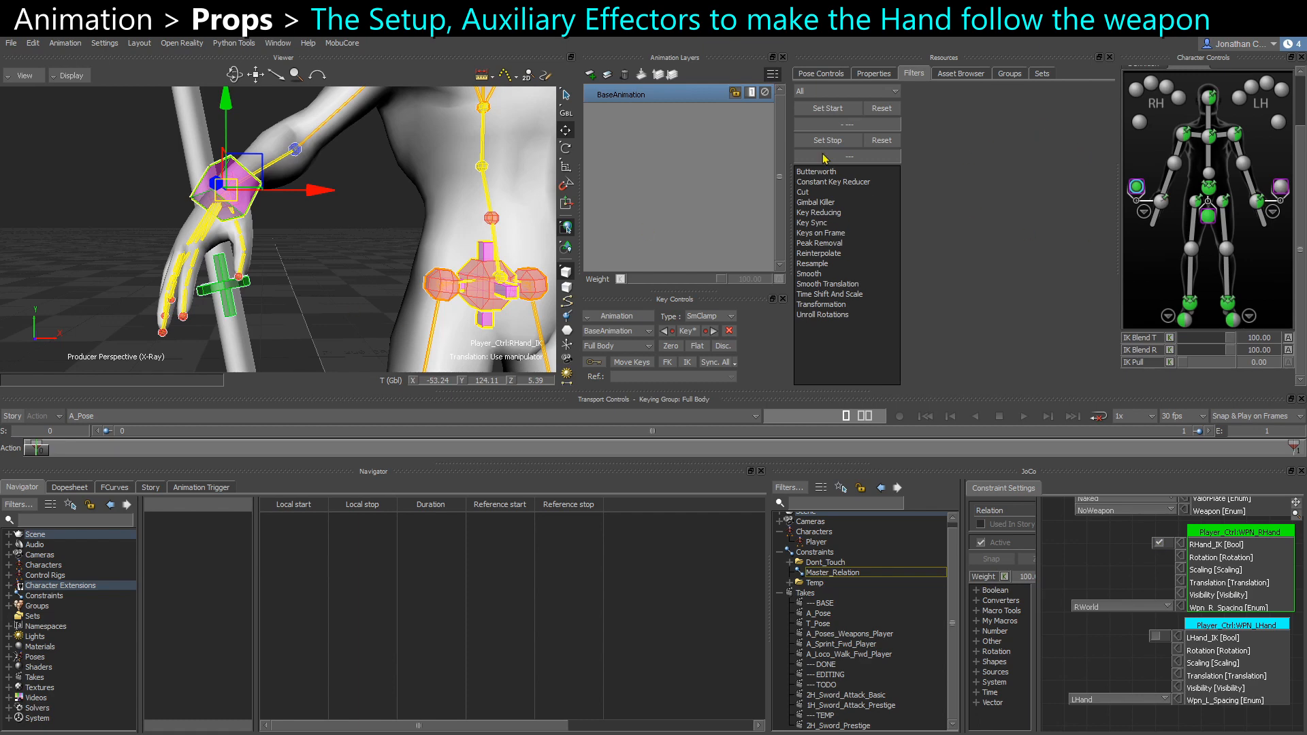
left_click(228, 311)
key("e")
left_click_drag(227, 311, 259, 261)
key("ctrl+z")
key("ctrl+z")
scroll(270, 273, "down", 3)
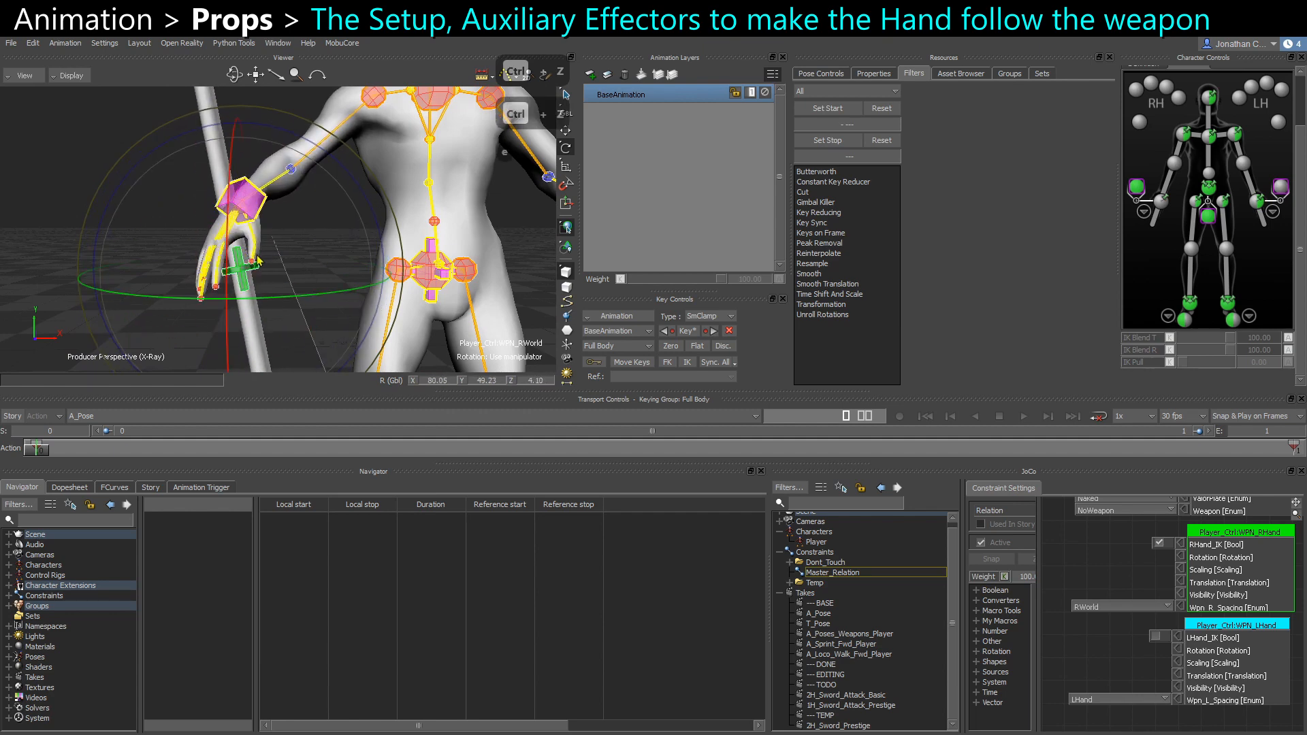
Turn off RHand_IK, set Wpn_R_Spacing to RHand in the Master_Relation, and test with the right wrist effector
left_click(1160, 543)
left_click(1089, 606)
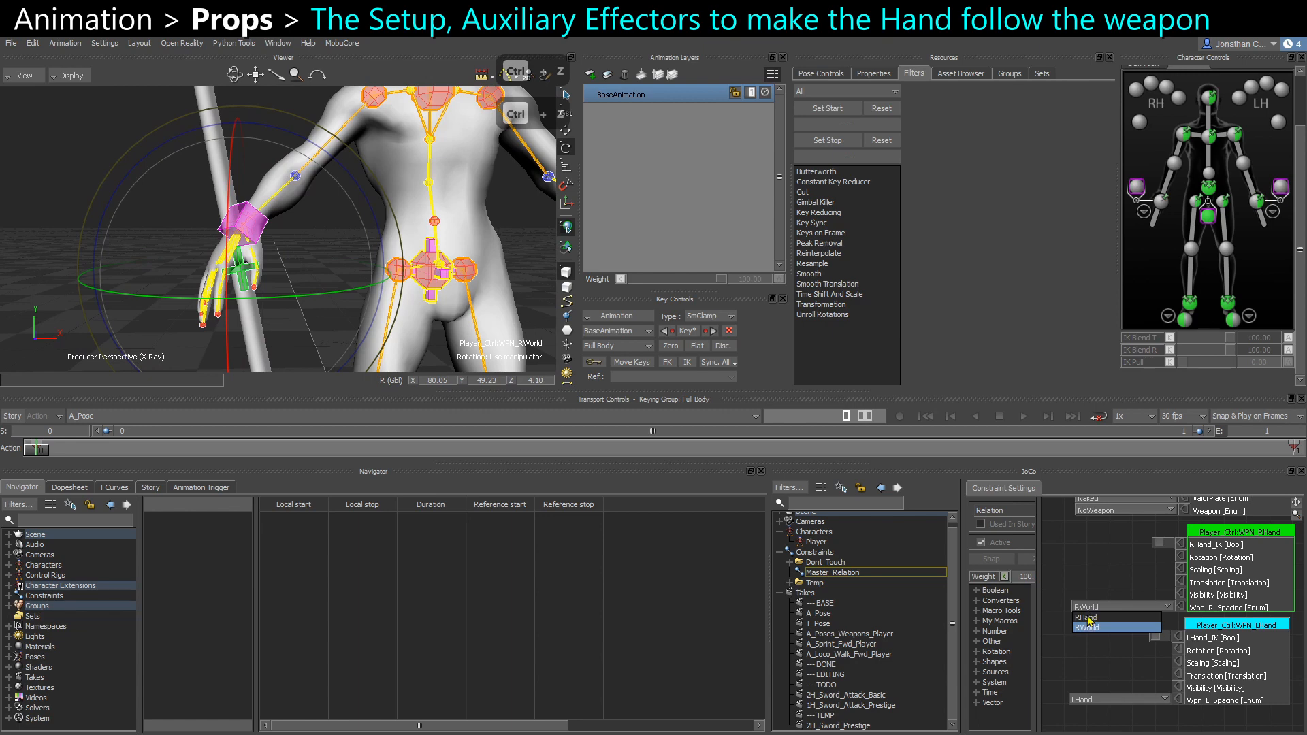
left_click(1087, 617)
left_click(1159, 203)
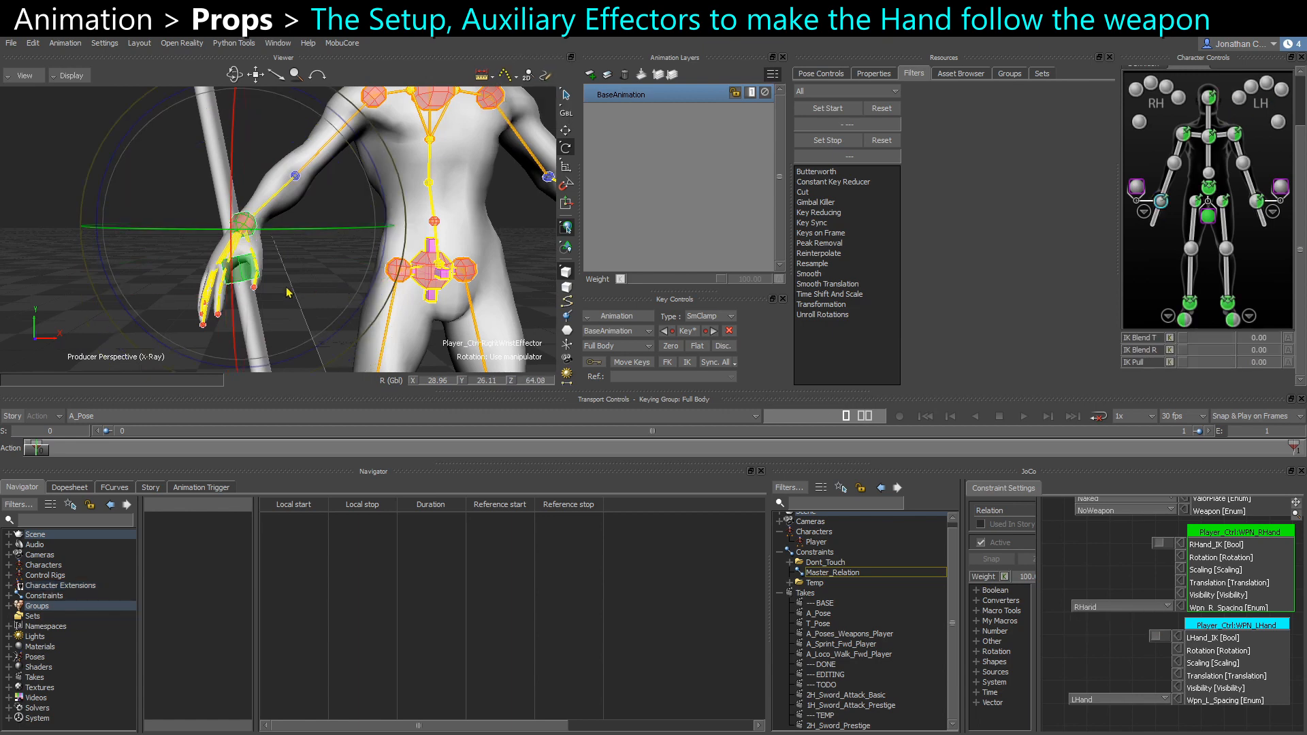
left_click(88, 315)
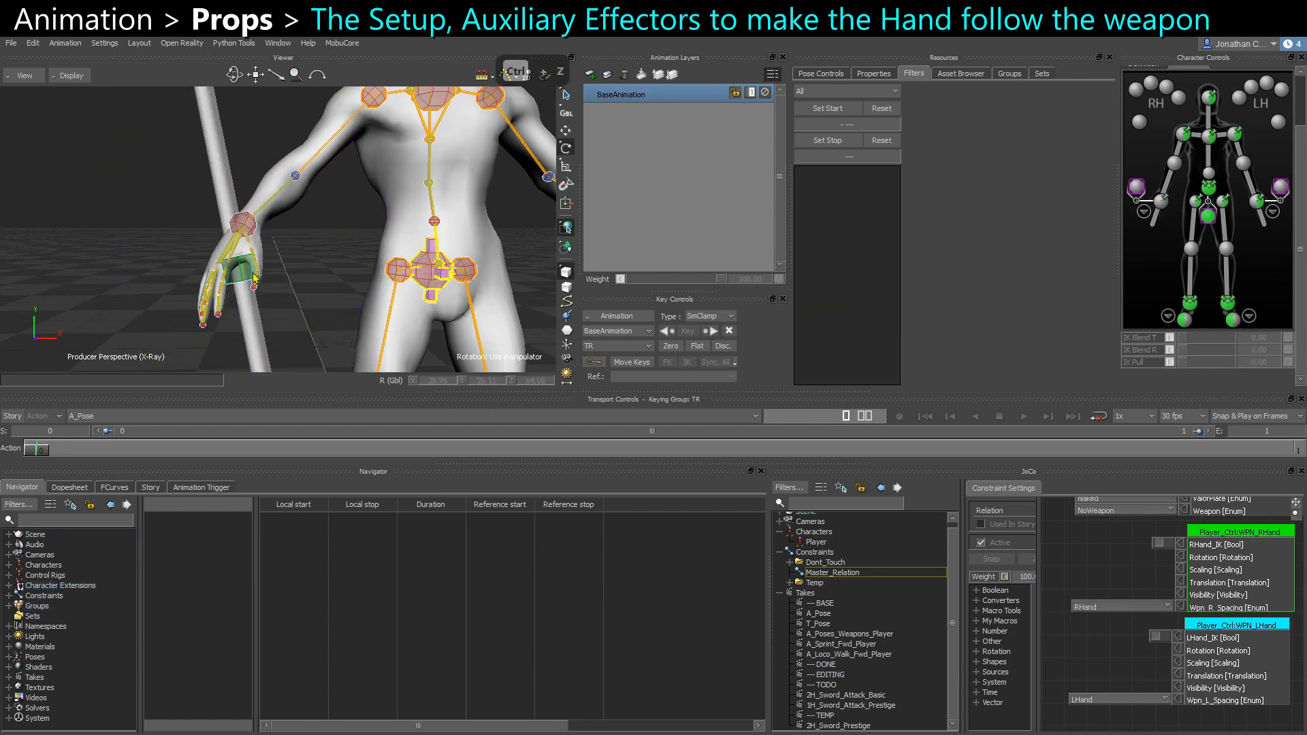
Set Wpn_R_Spacing to RWorld and turn on RHand_IK in the Master_Relation
left_click(1089, 607)
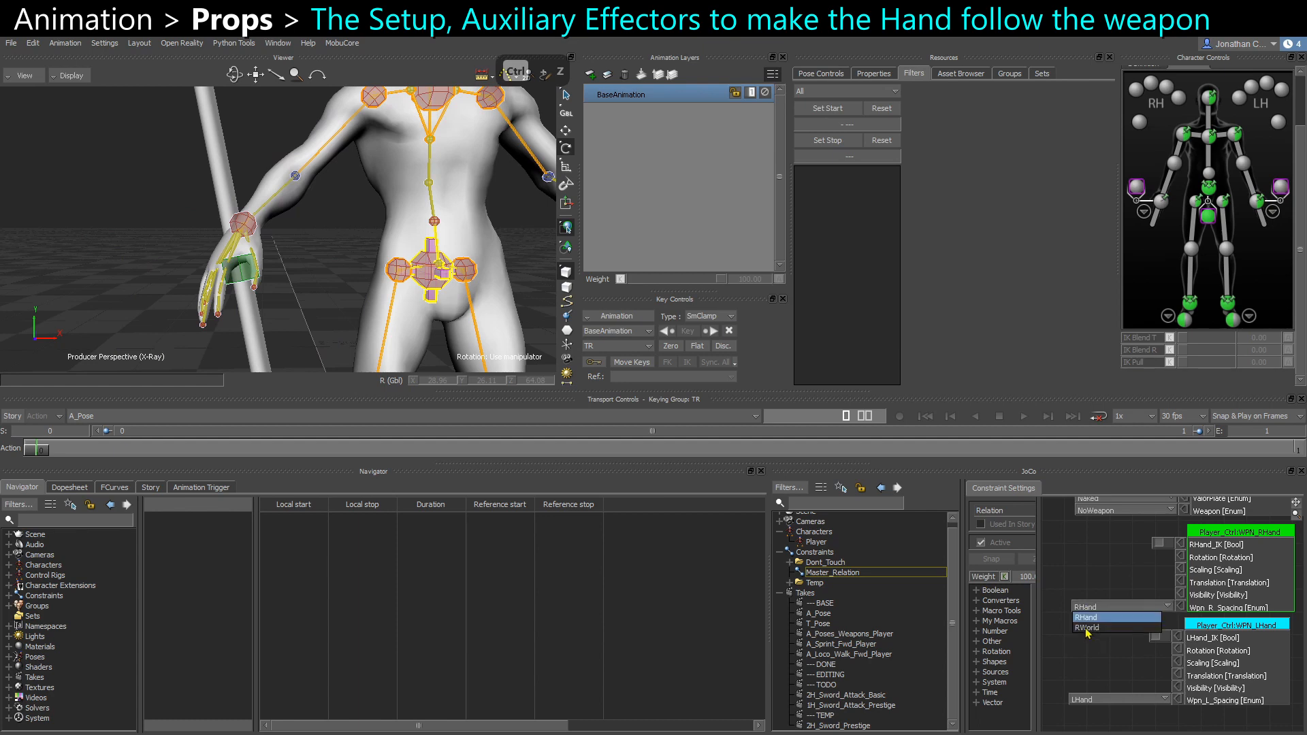
left_click(1087, 627)
left_click(1161, 201)
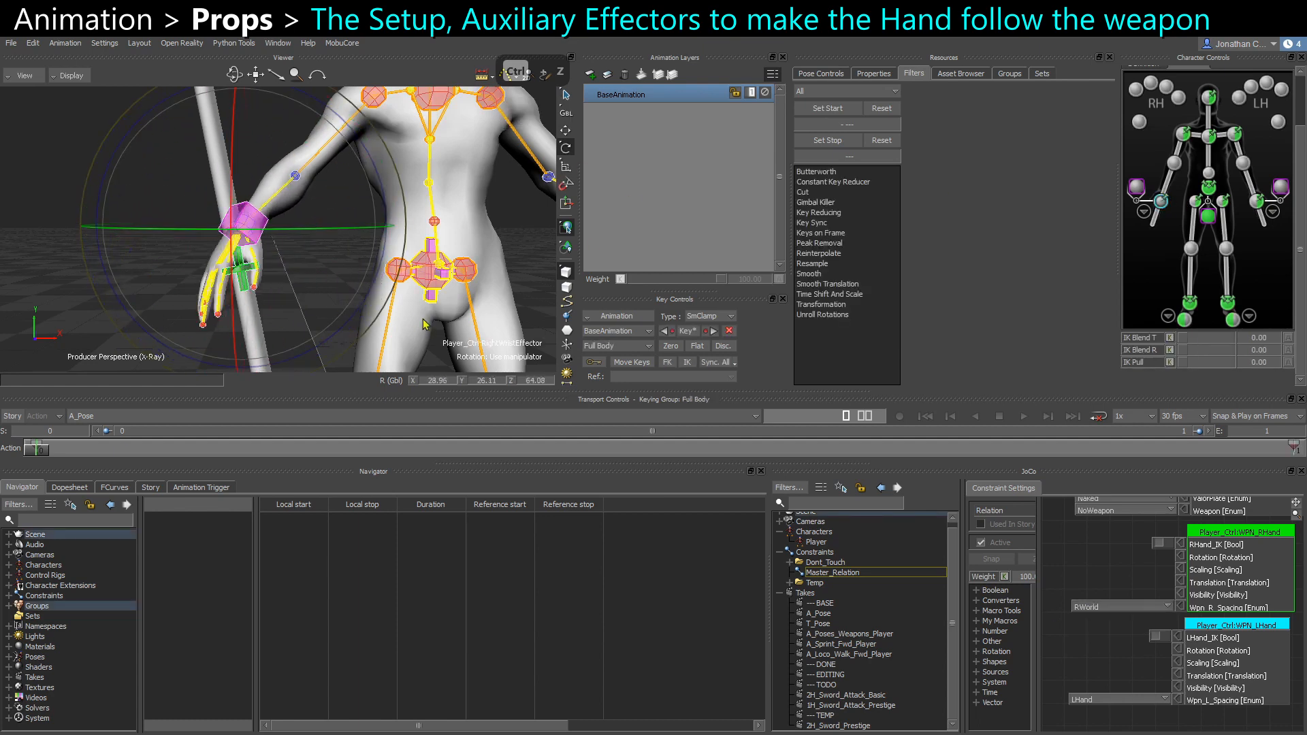
left_click(1159, 543)
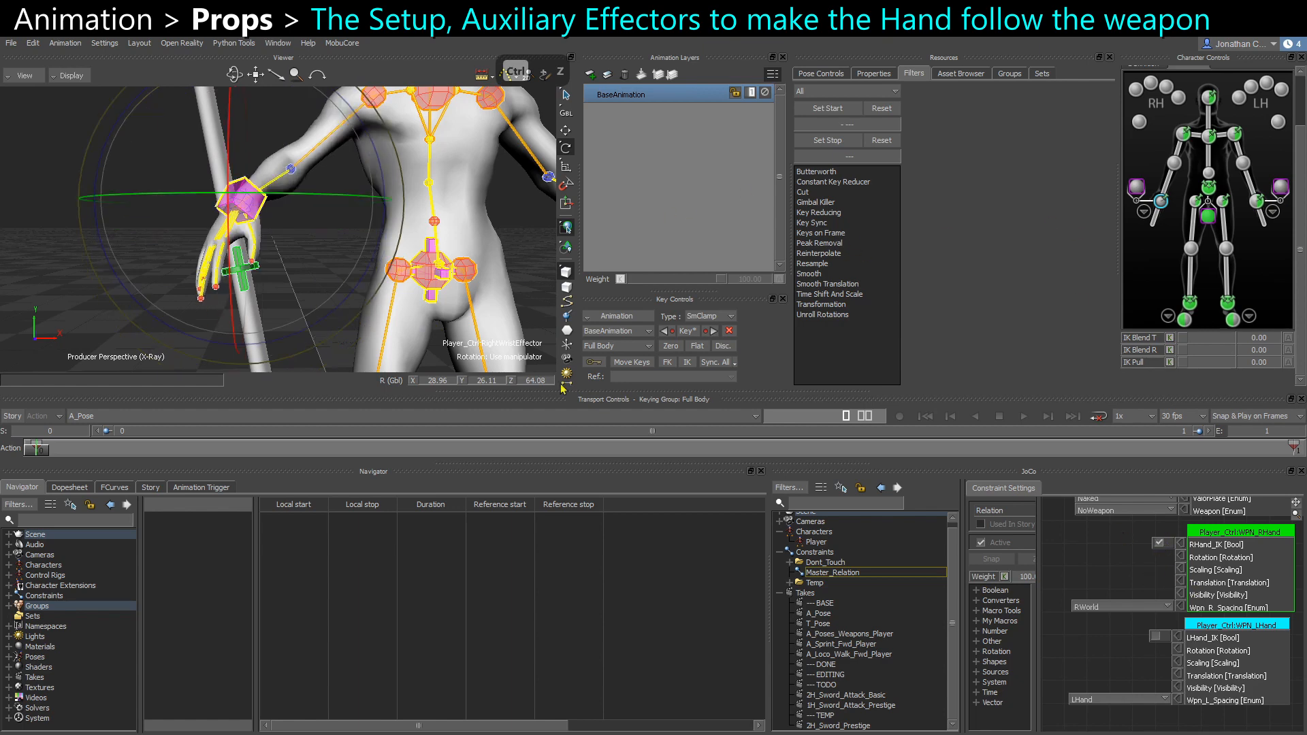
Try moving WPN_RWorld with RHand_IK on, and undo the move
left_click(246, 273)
key("w")
left_click_drag(246, 271, 243, 256)
key("ctrl+z")
Turn on LHand_IK in the Master_Relation, and move WPN_RWorld outward from the body
scroll(365, 232, "down", 4)
middle_click_drag(364, 238, 335, 238, "alt")
scroll(336, 238, "up", 1)
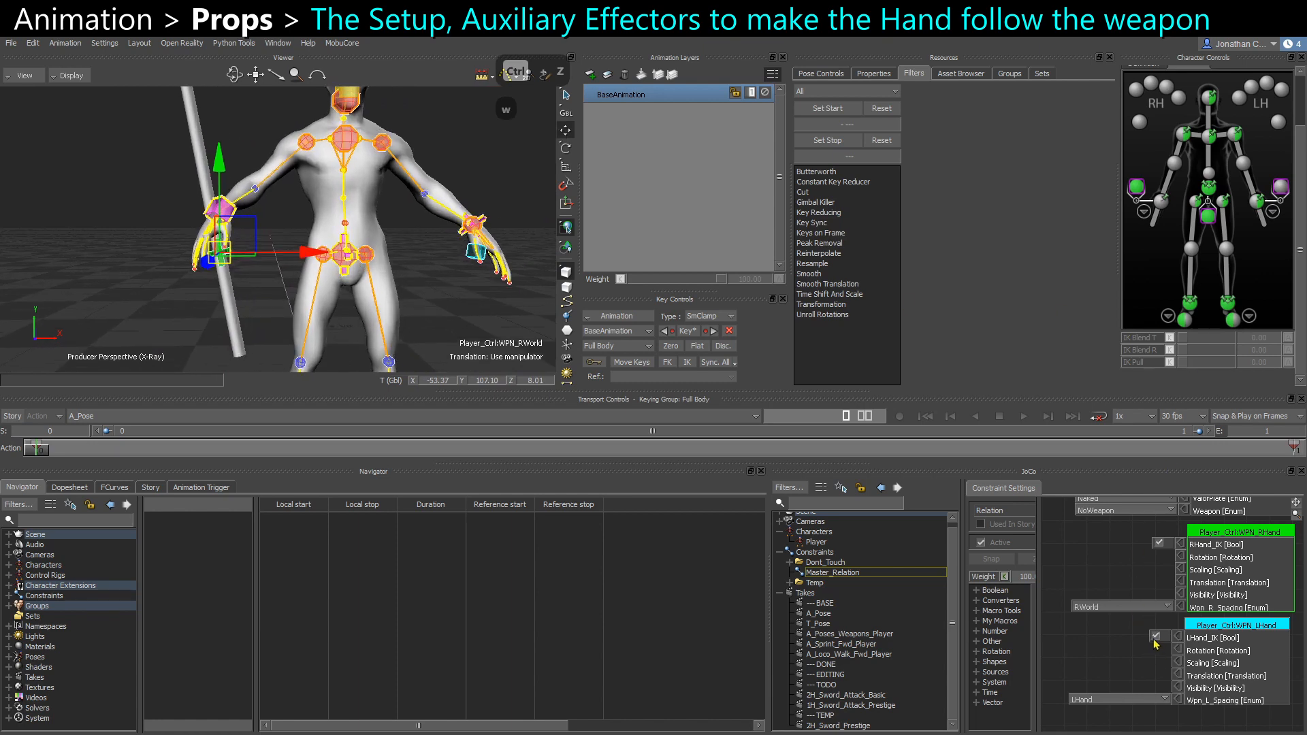
scroll(71, 238, "up", 1)
left_click_drag(219, 251, 203, 227)
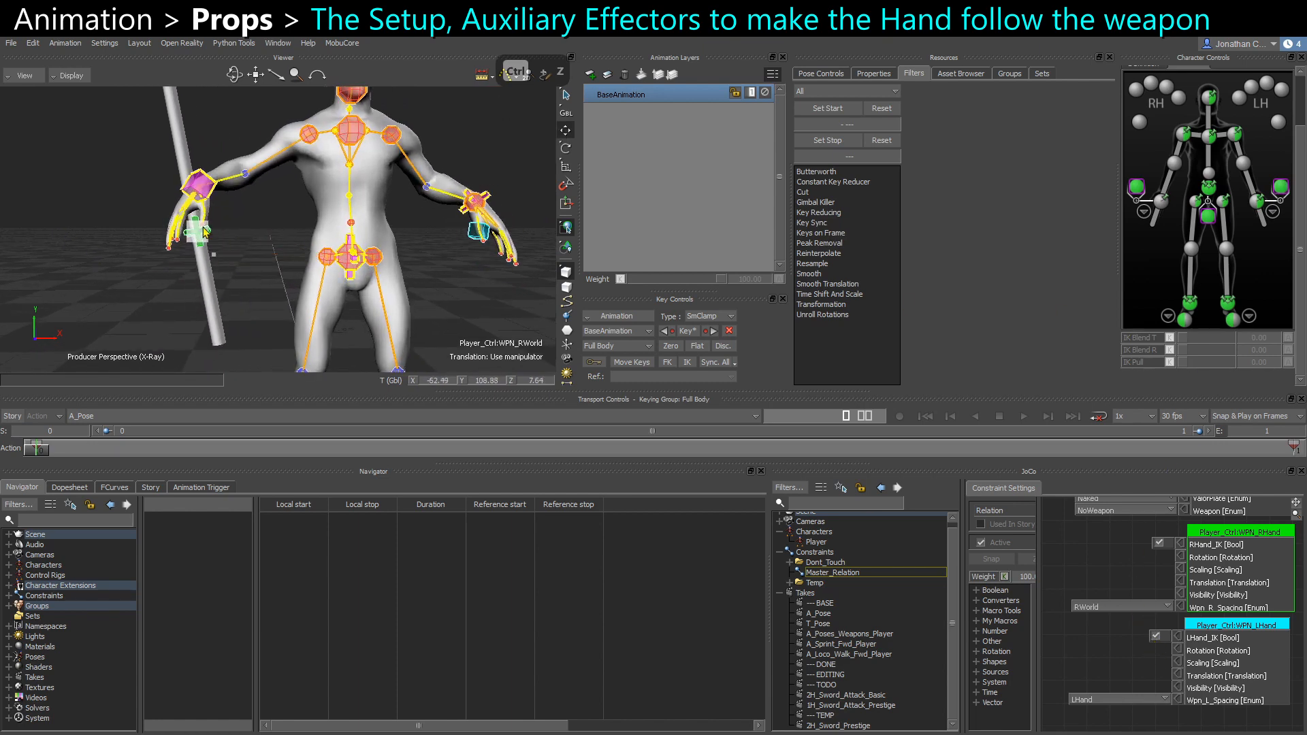
key("e")
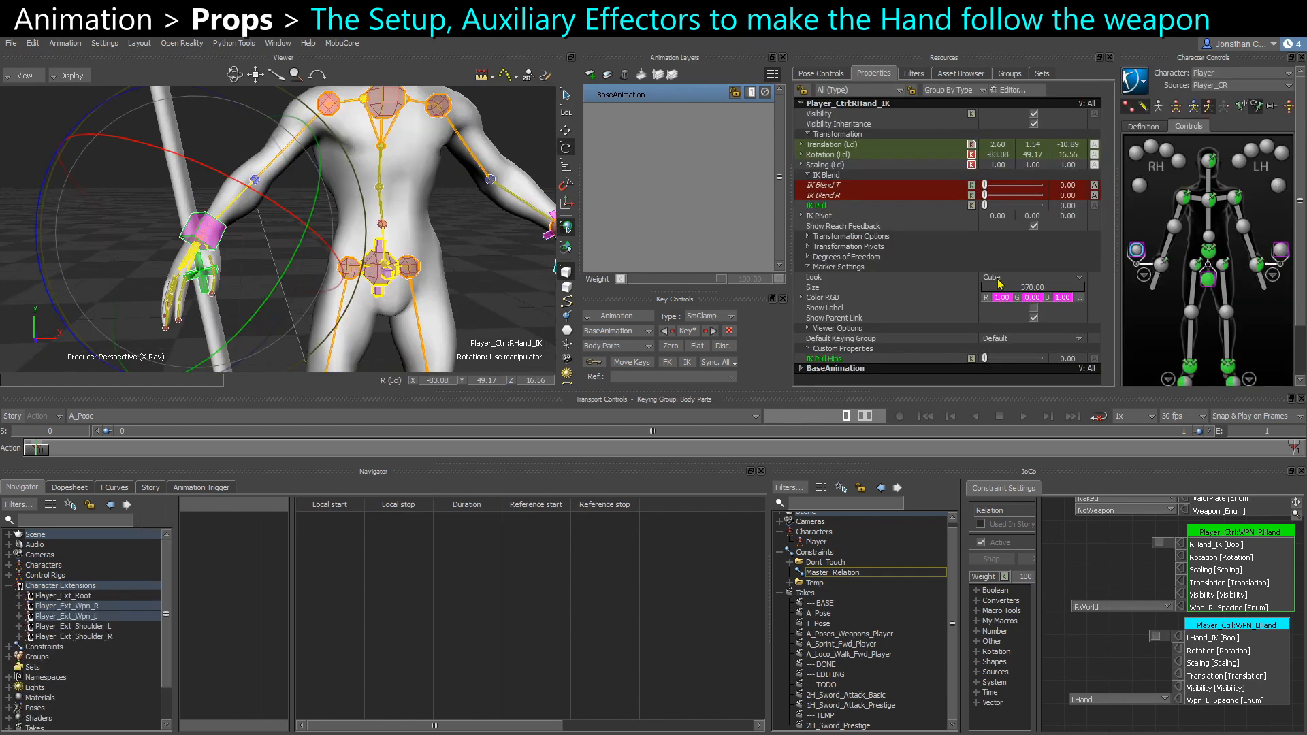
Set the RHand_IK marker's look to Hard Cross and its size to 587
left_click(999, 279)
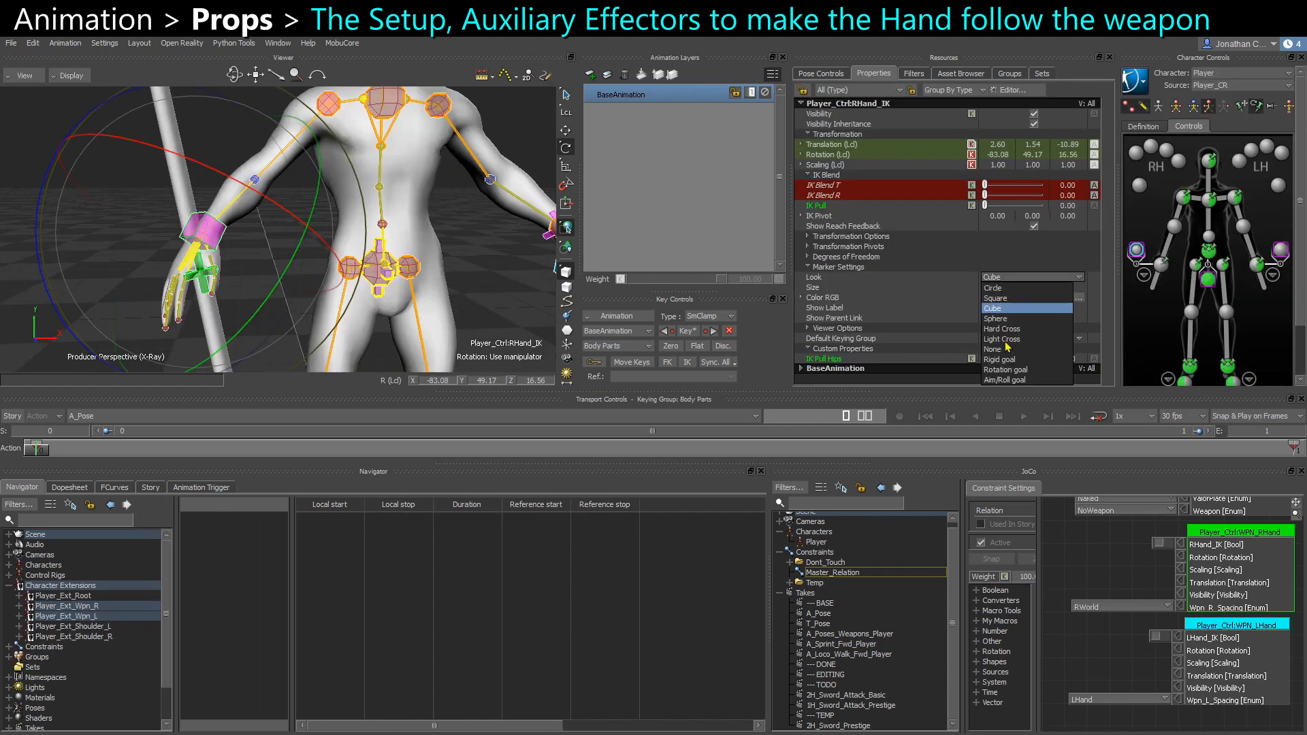
left_click(1001, 329)
scroll(234, 301, "up", 2)
scroll(233, 298, "up", 1)
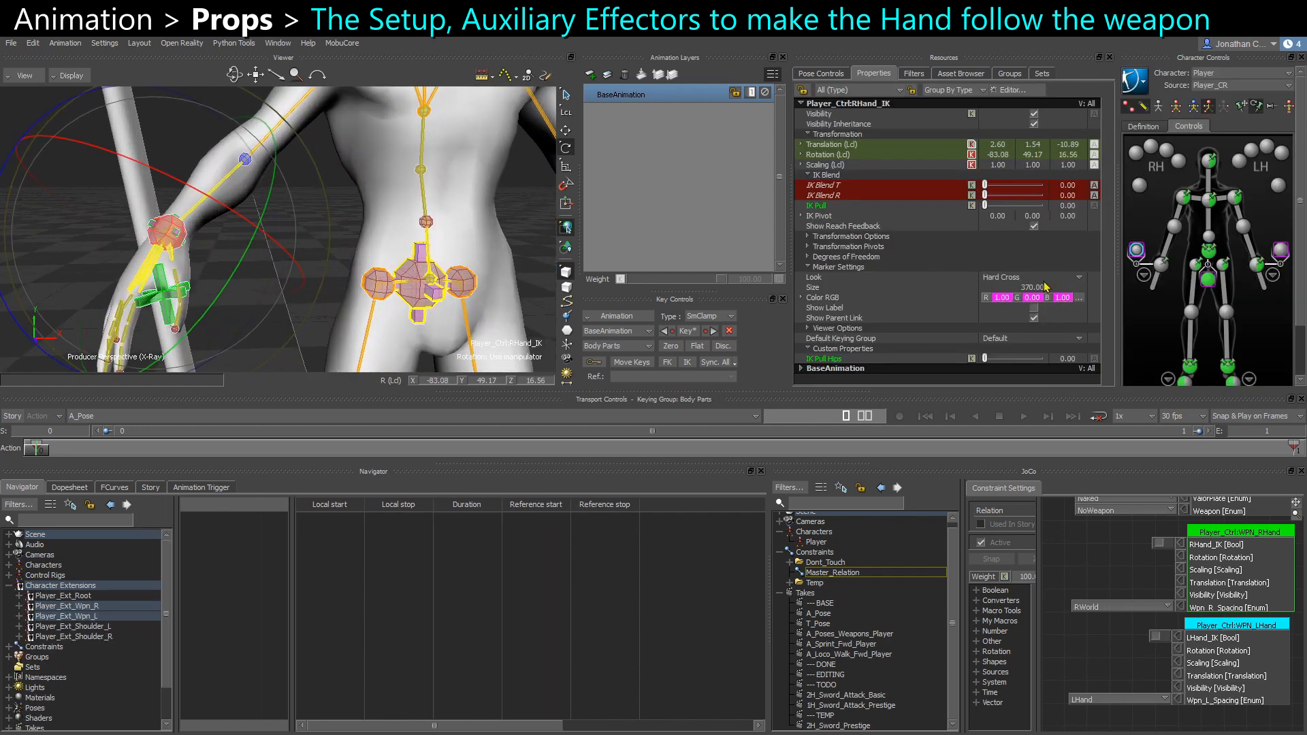
left_click_drag(1044, 286, 1216, 295)
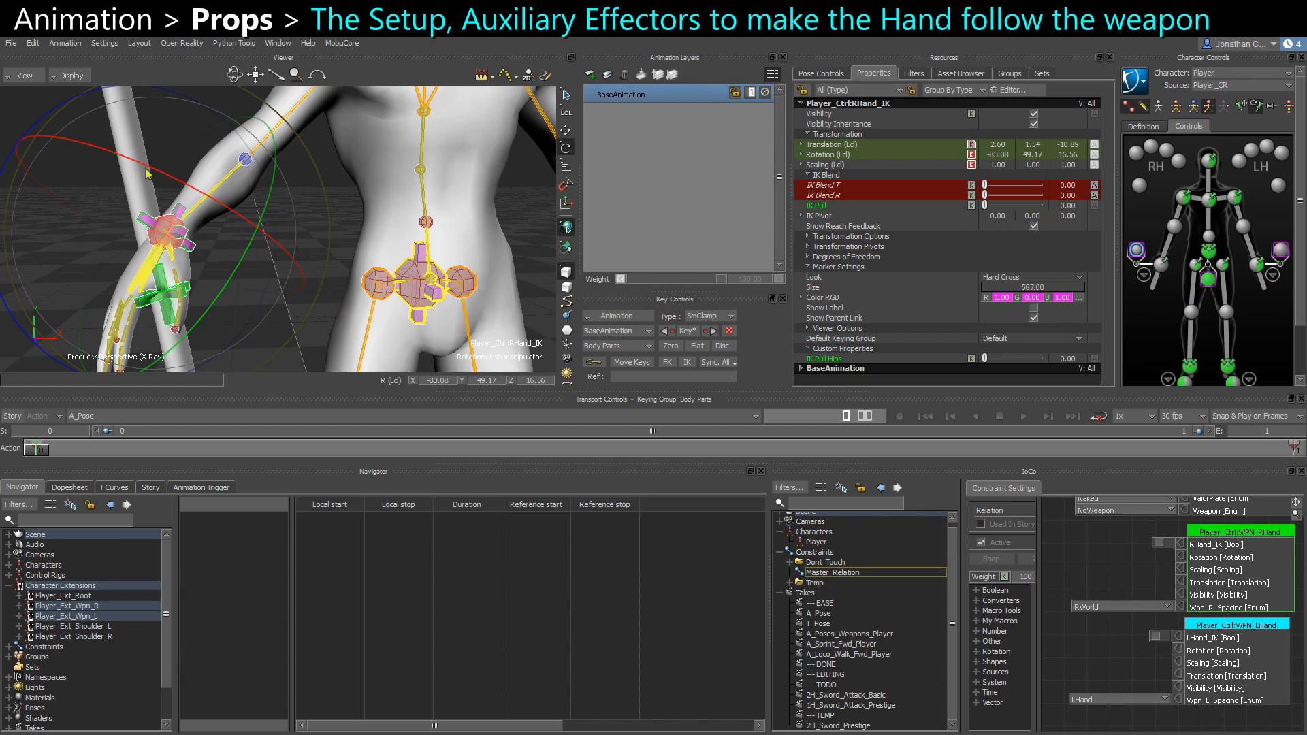
Select the right wrist effector and the RHand_IK cross marker in turn, and clear the selection
scroll(268, 210, "up", 1)
left_click(163, 232)
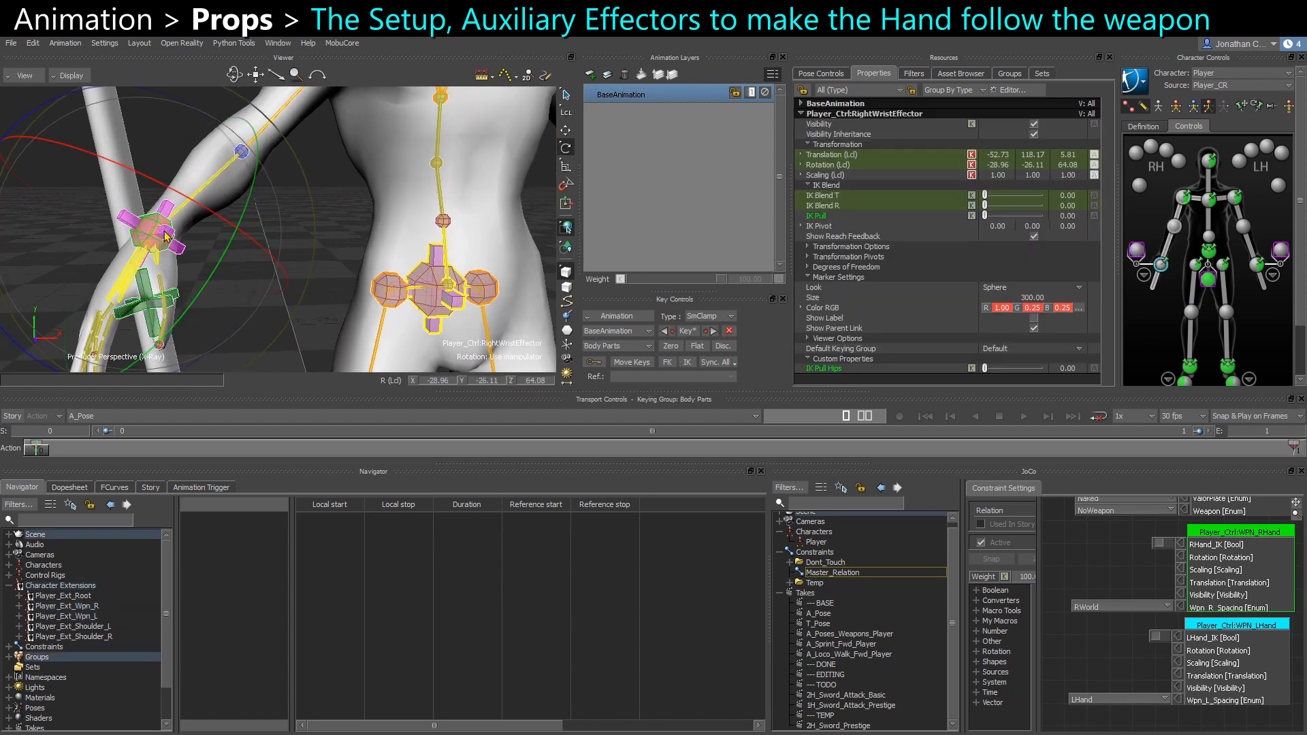
left_click(124, 222)
scroll(173, 252, "down", 1)
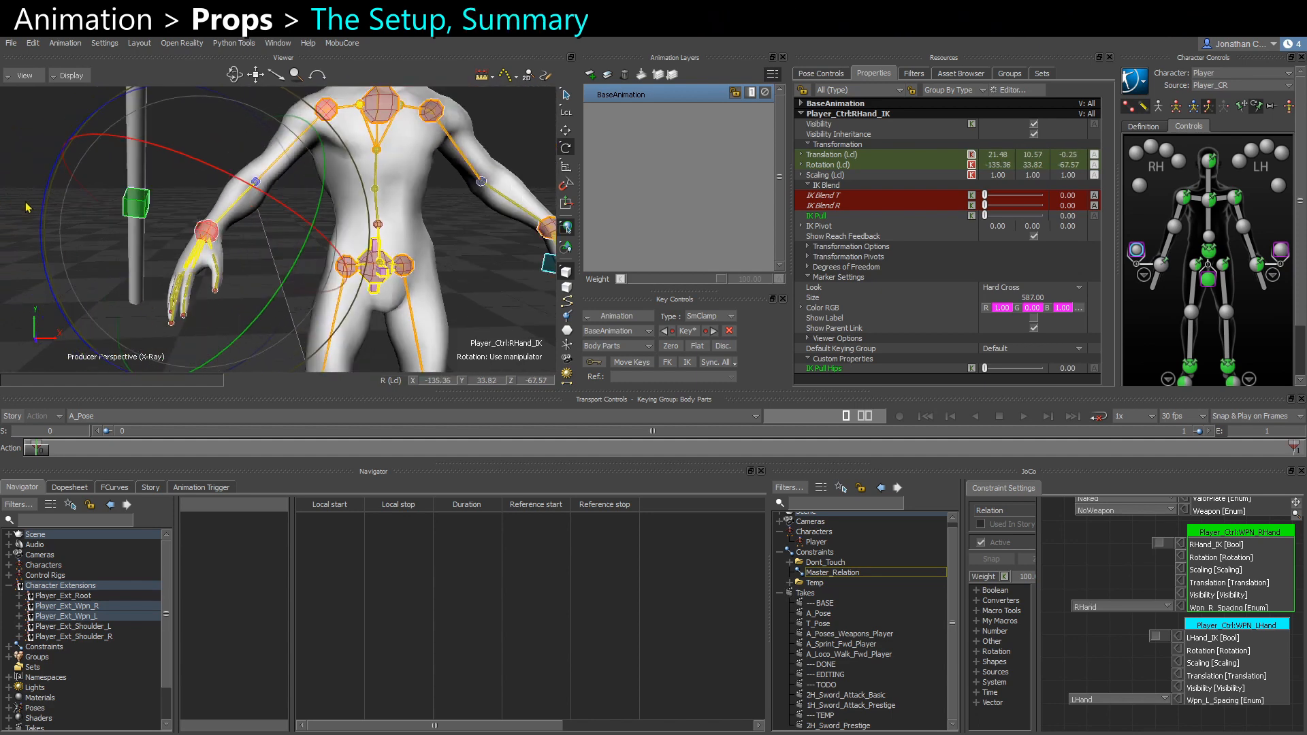
left_click(306, 189)
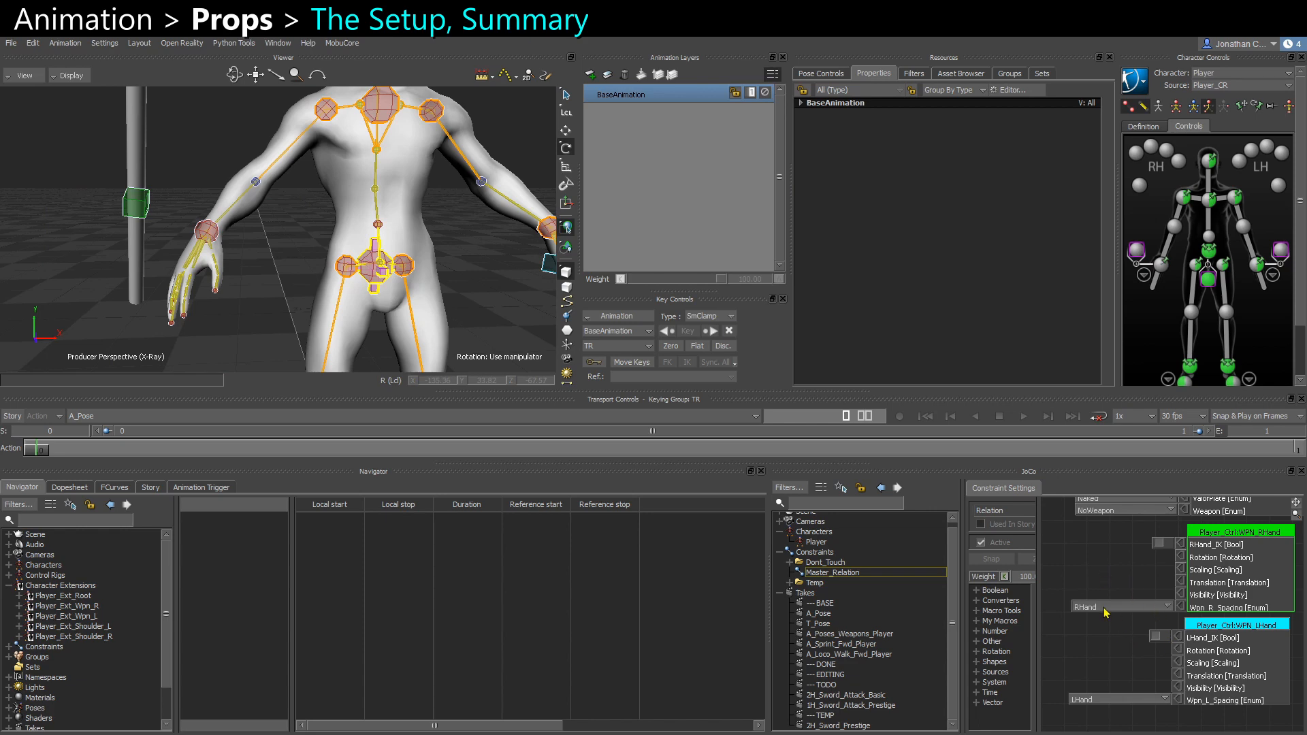
Review the spacing and hand IK properties in the Master_Relation and on the WPN_RHand control
scroll(1065, 574, "down", 2)
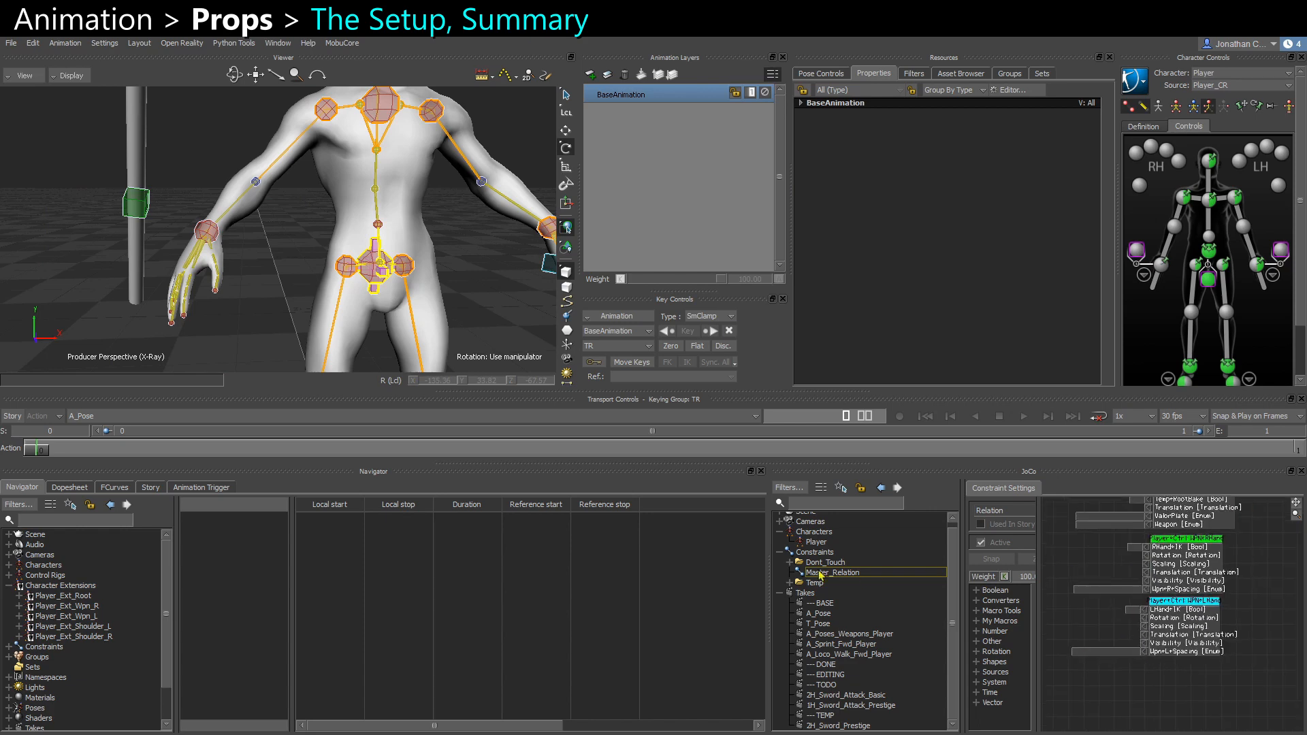
left_click(844, 574)
scroll(1129, 577, "up", 2)
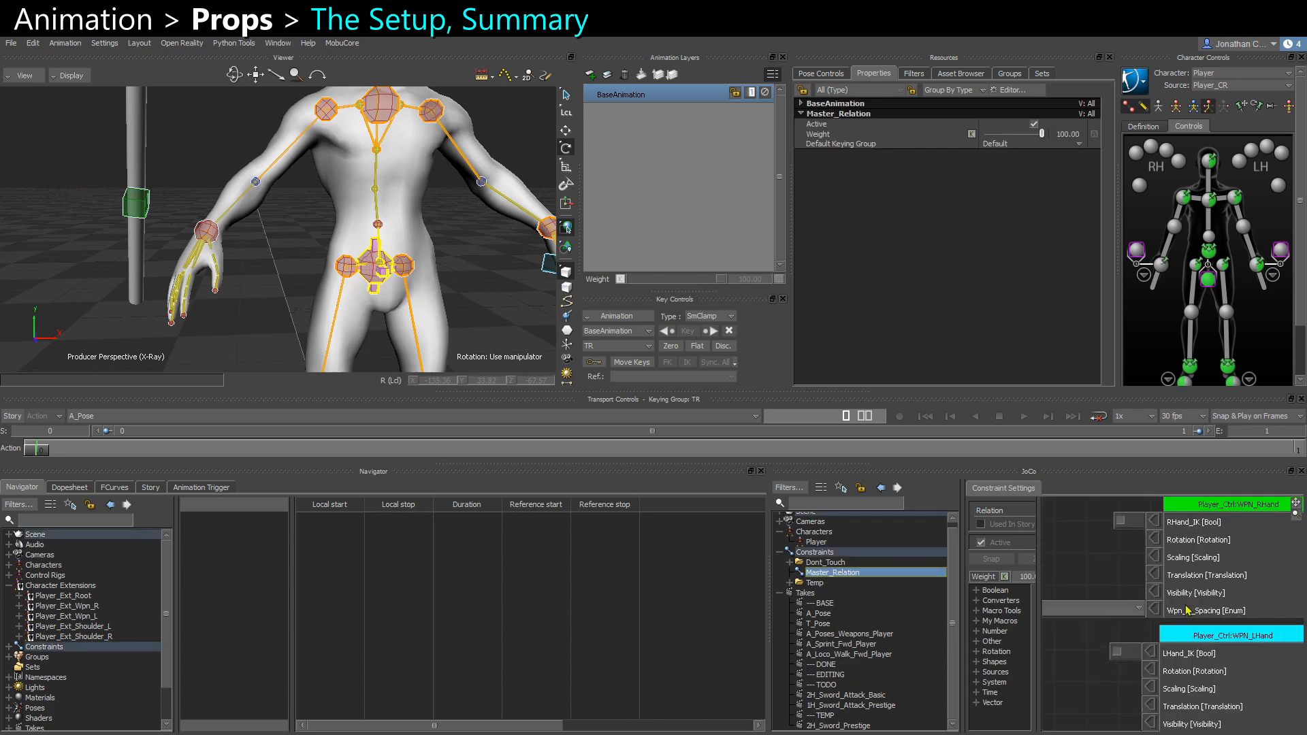
scroll(1124, 581, "down", 2)
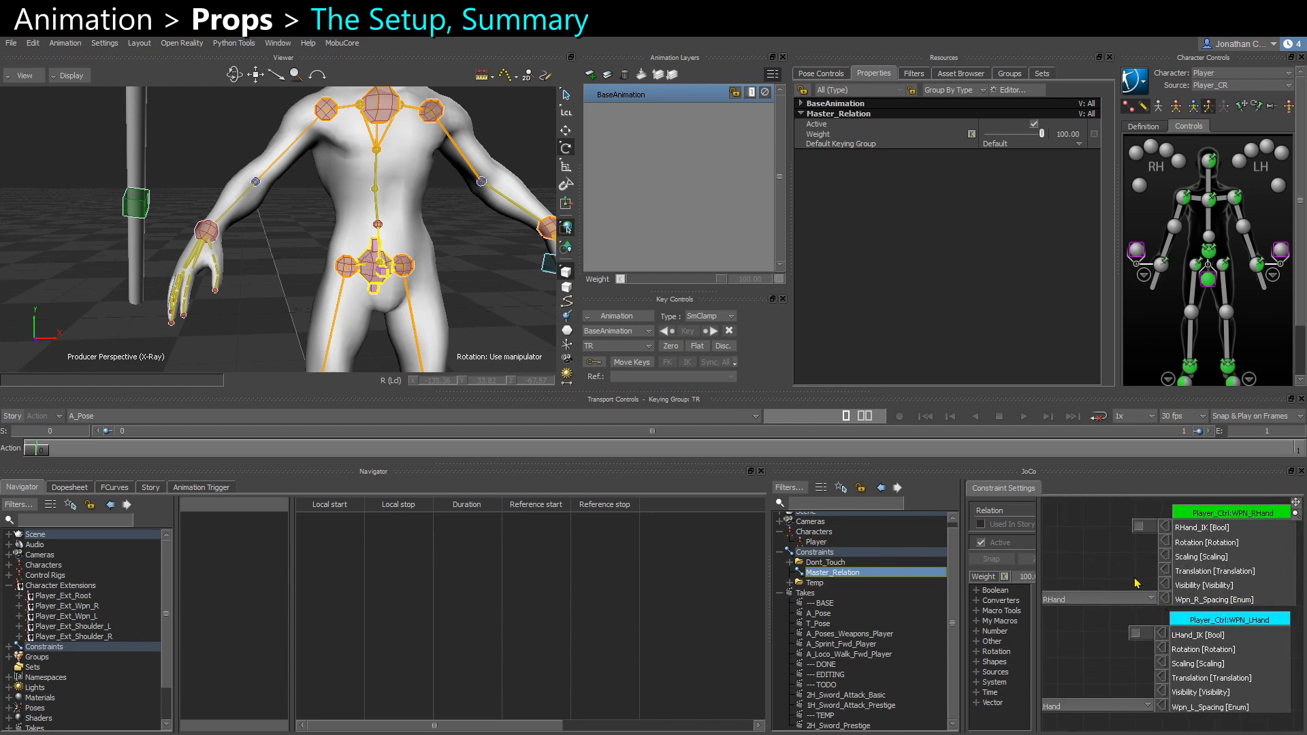
left_click_drag(1134, 579, 1160, 580, "shift")
left_click(129, 206)
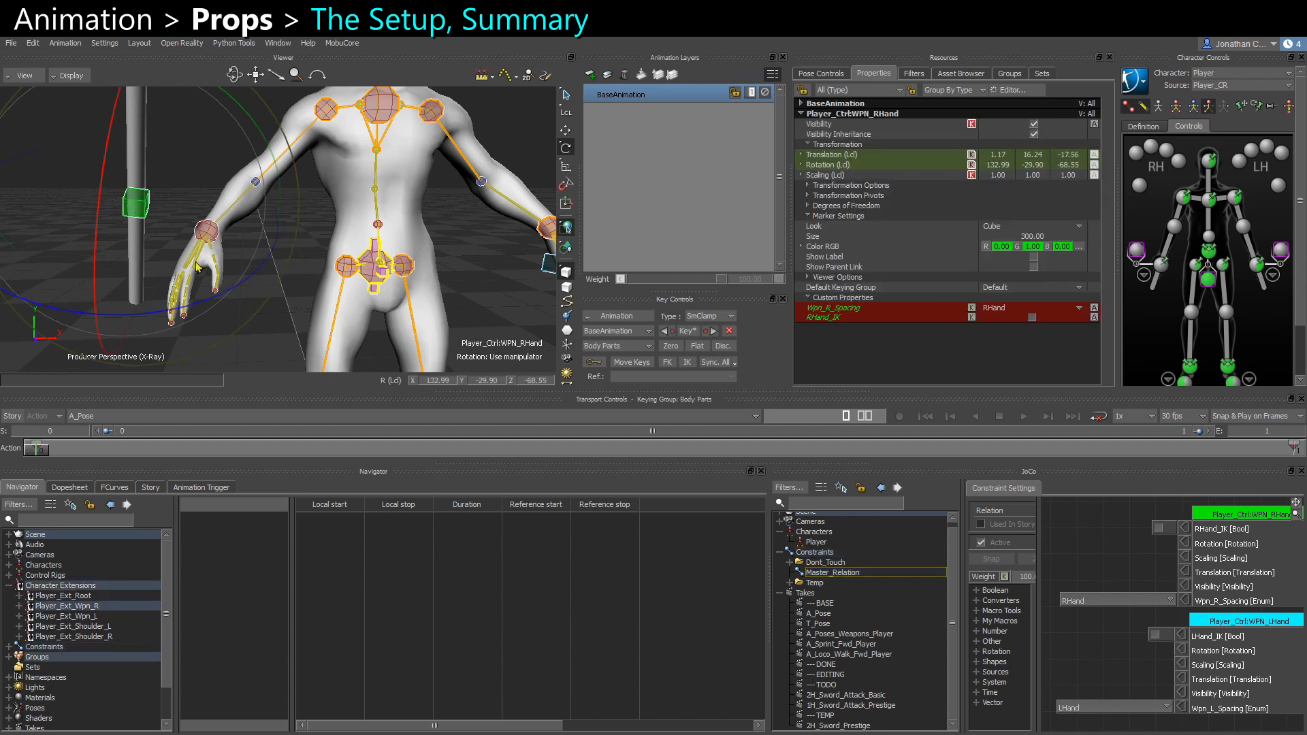
Inspect the WPN_RWorld_2_RHand constraint in the Driven_Constraints folder under Dont_Touch, and reopen the Master_Relation
left_click(790, 562)
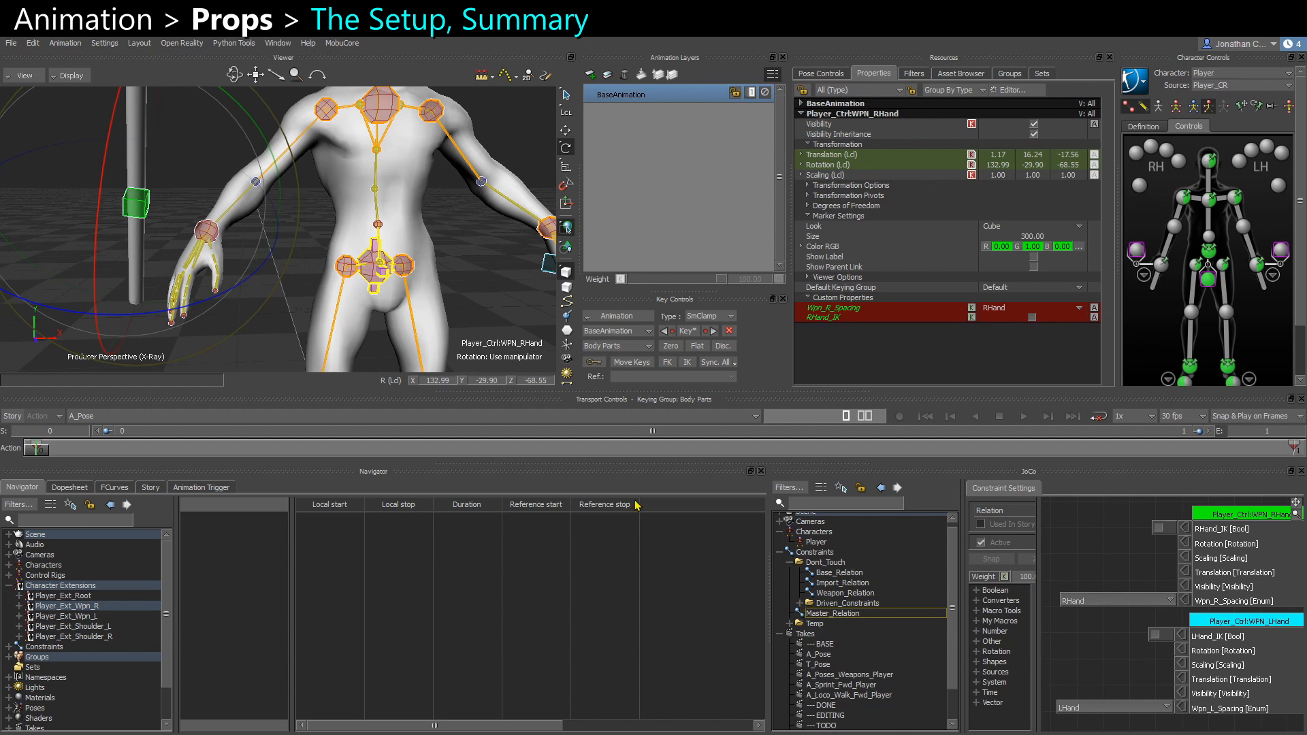
left_click(801, 604)
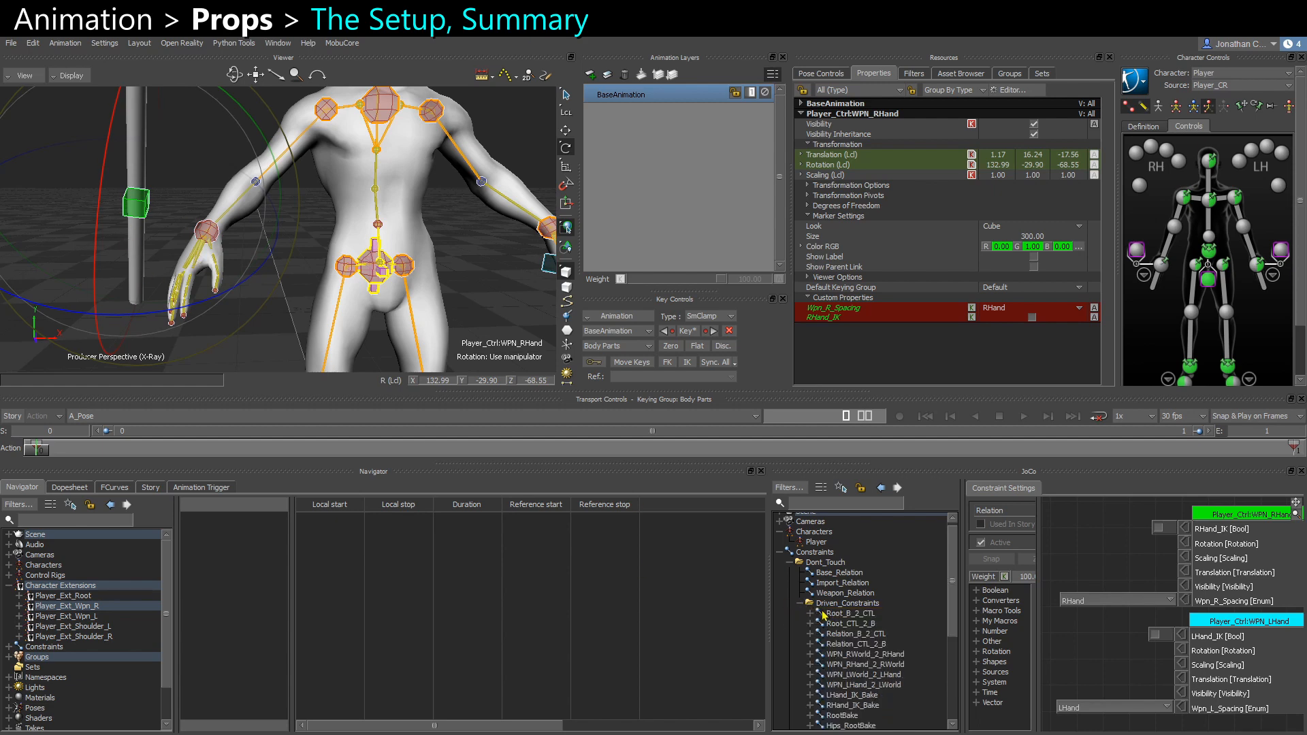
left_click(852, 654)
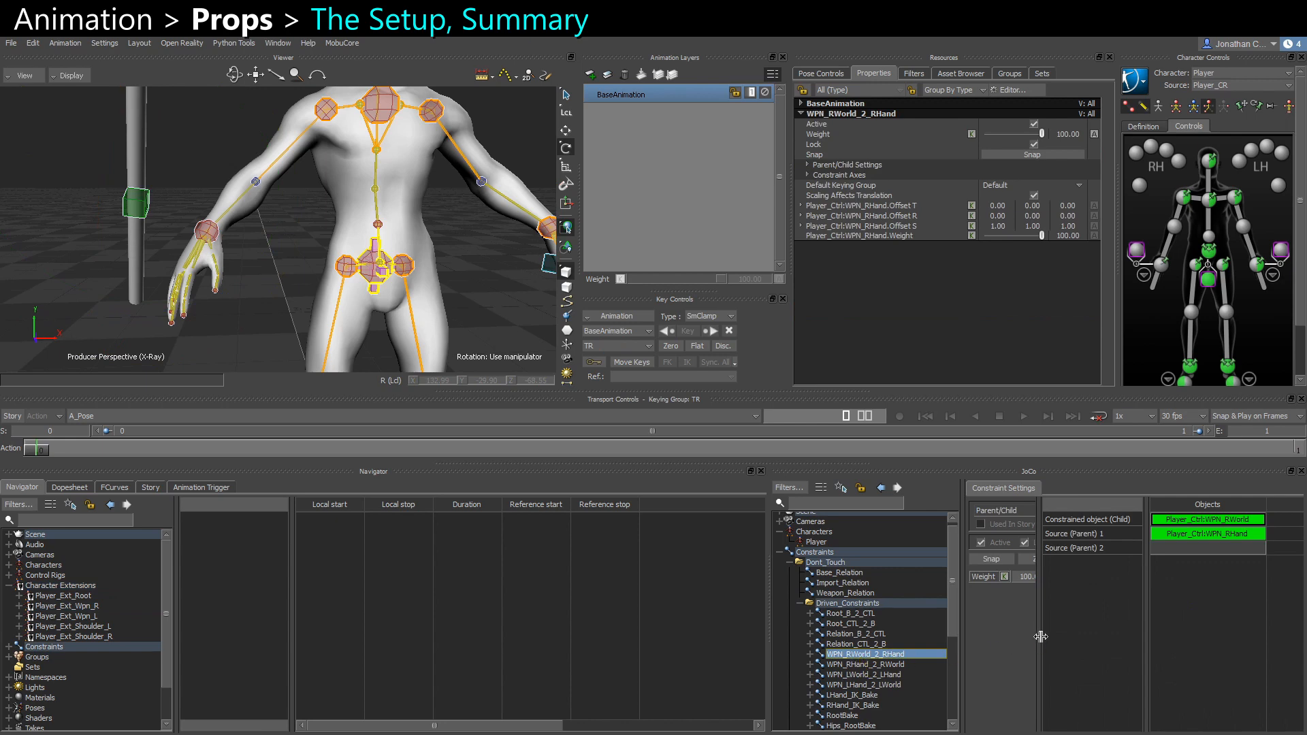
left_click_drag(1040, 637, 1092, 630)
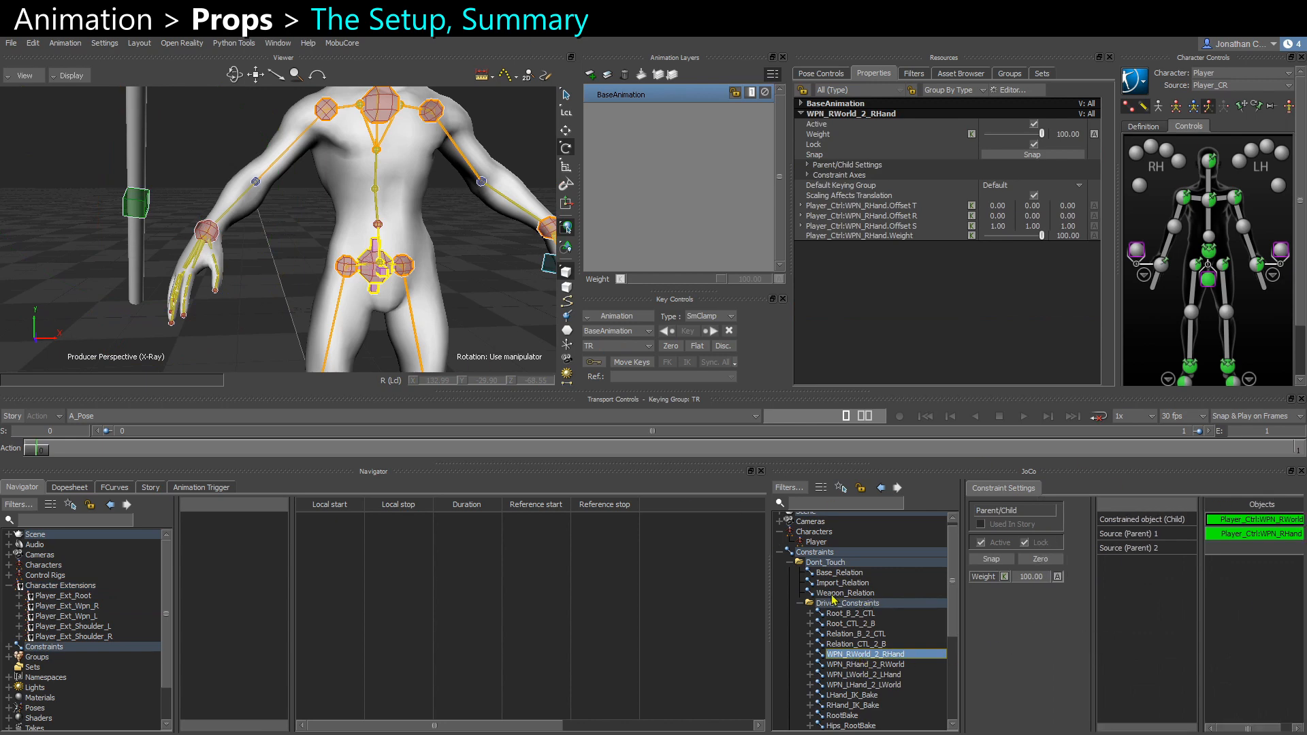
scroll(834, 633, "down", 3)
left_click(838, 664)
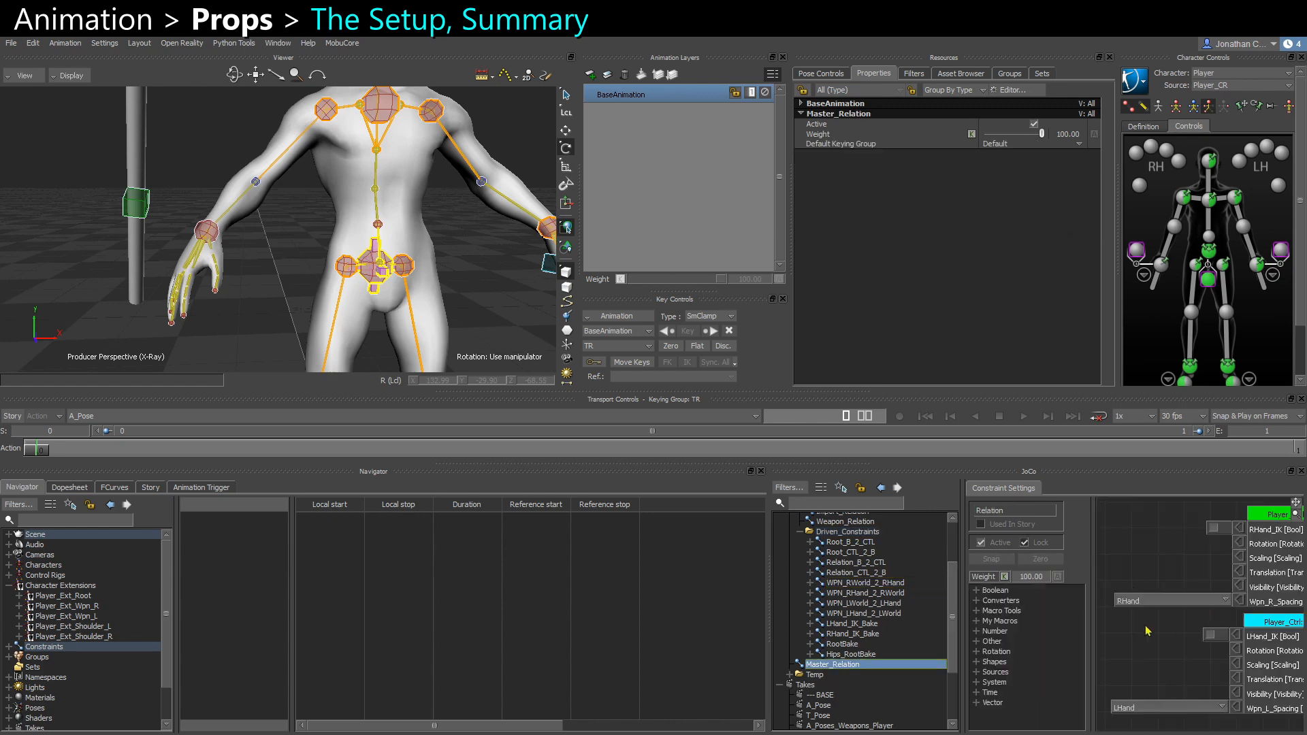
Inspect the objects and weights of the WPN_RWorld_2_RHand and WPN_RHand_2_RWorld constraints, widening the object column to read the names
left_click_drag(1183, 627, 1192, 660, "shift")
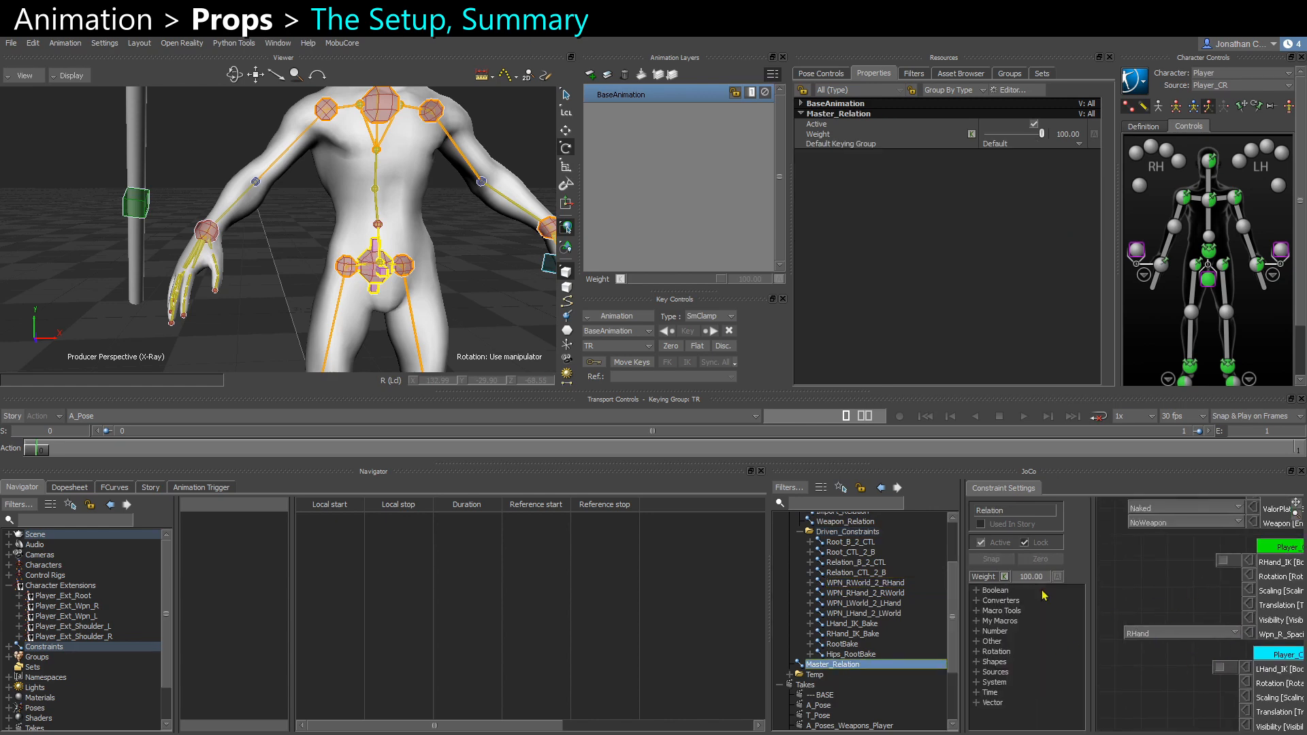
left_click(862, 584)
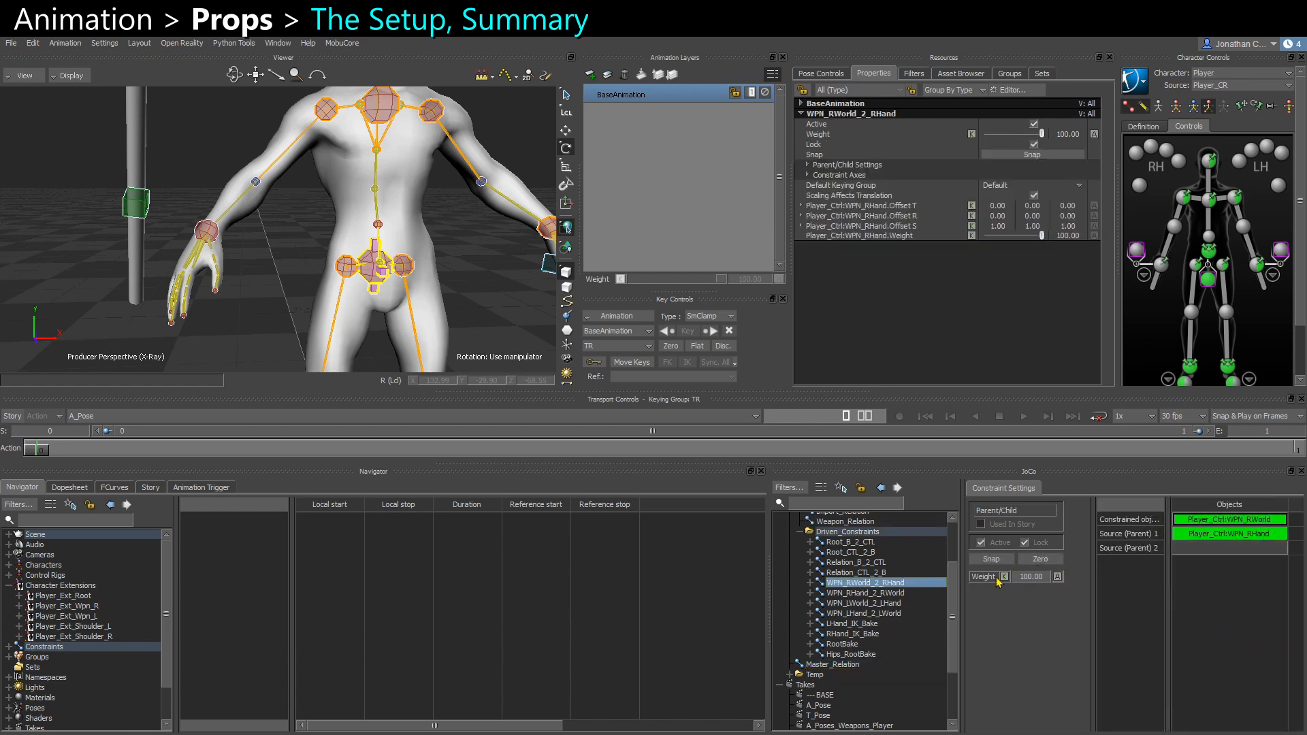
left_click(872, 593)
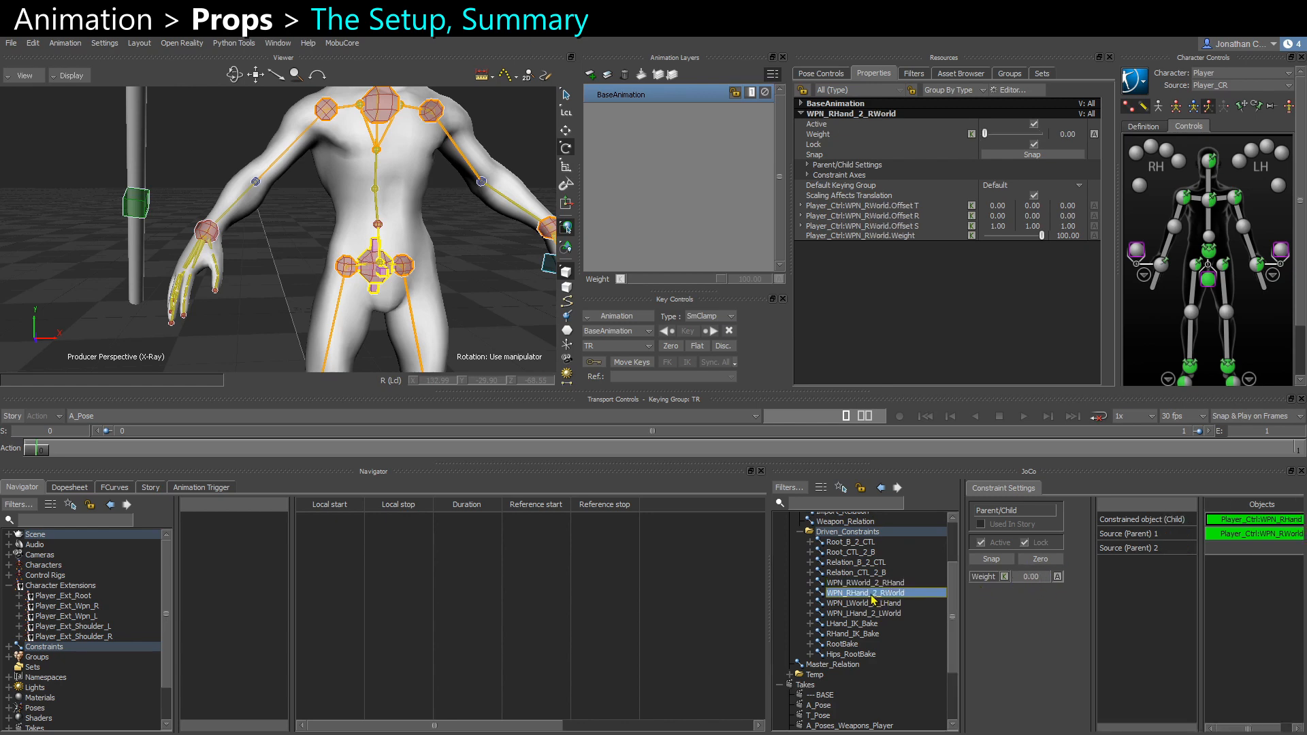
left_click_drag(1097, 605, 1072, 596)
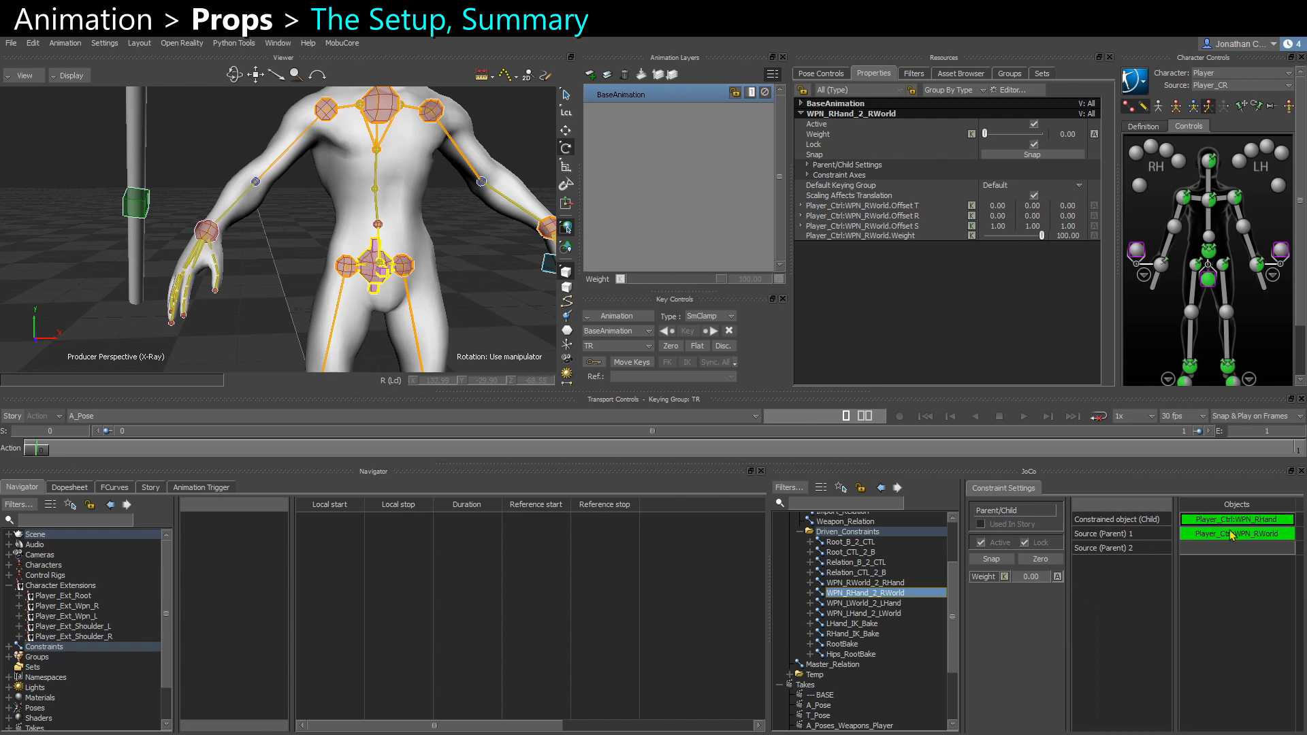
left_click(1248, 539)
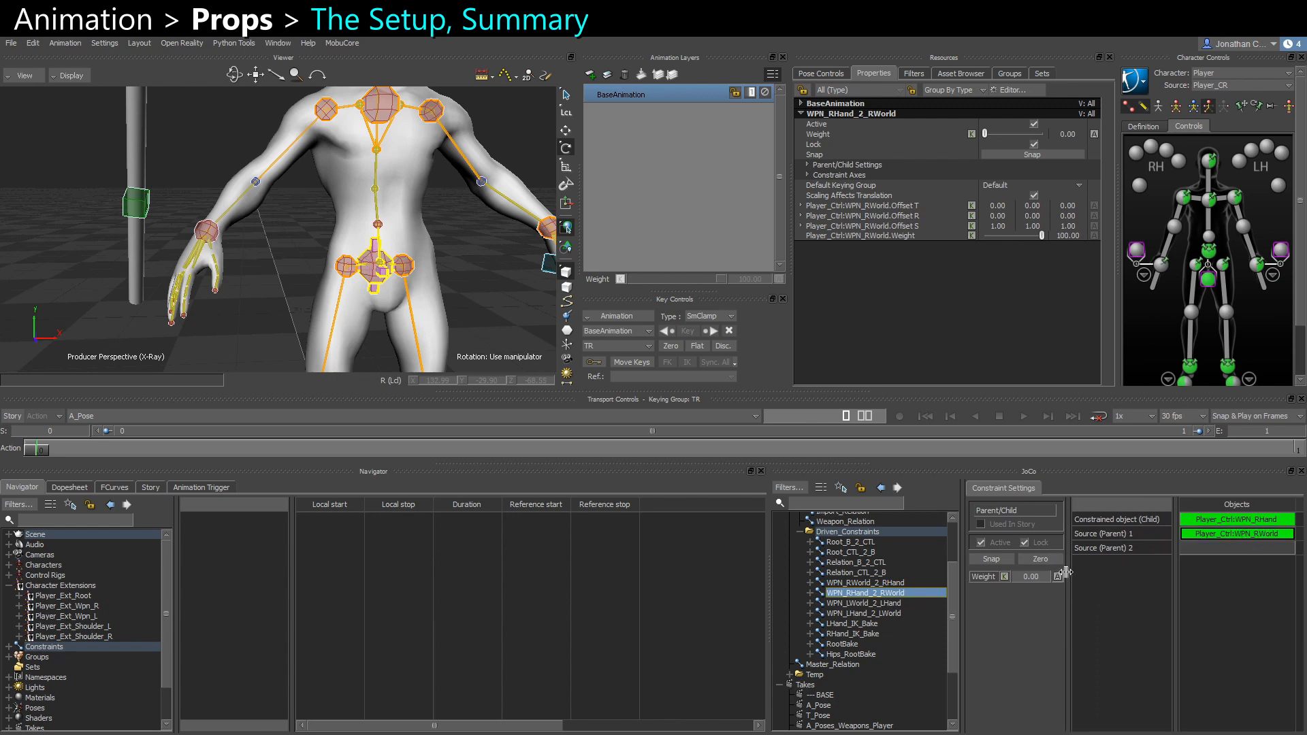
Switch Wpn_R_Spacing to RWorld in the Master_Relation, and compare the weights of the WPN_RWorld_2_RHand and WPN_RHand_2_RWorld constraints
left_click(834, 665)
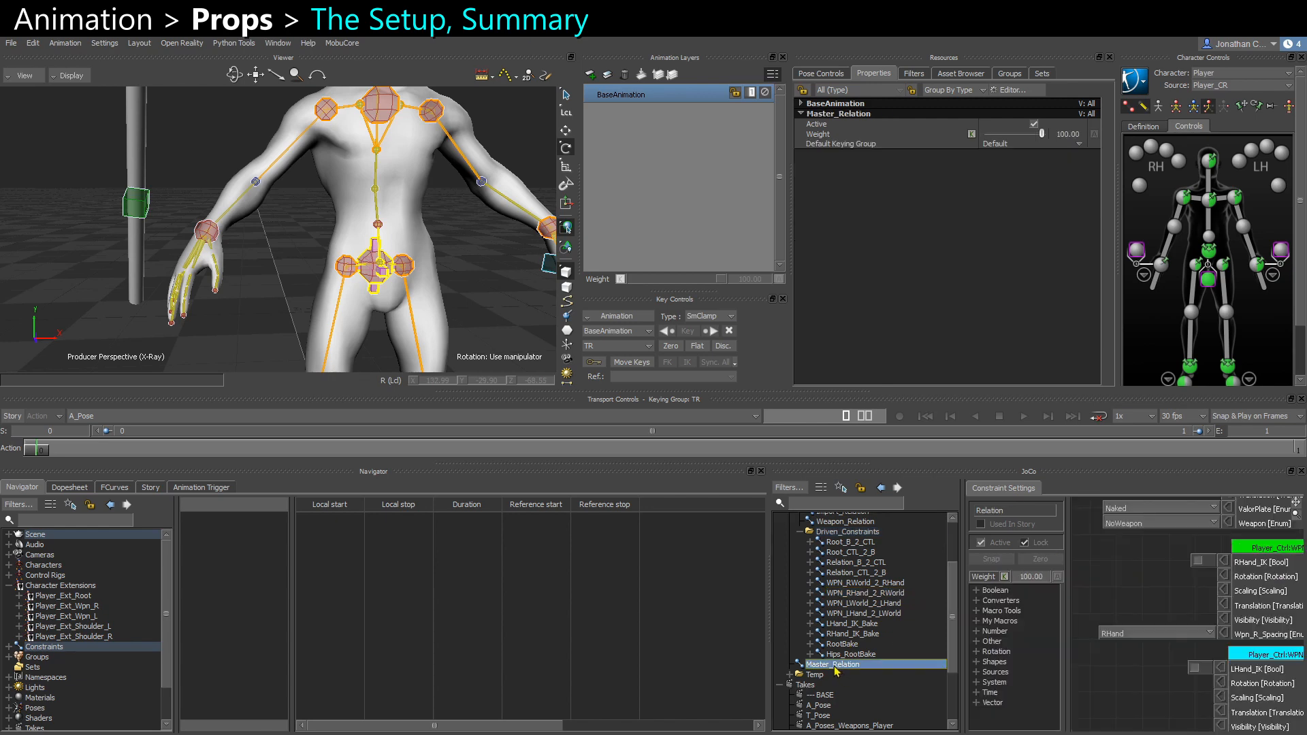
left_click(1127, 641)
left_click(1125, 658)
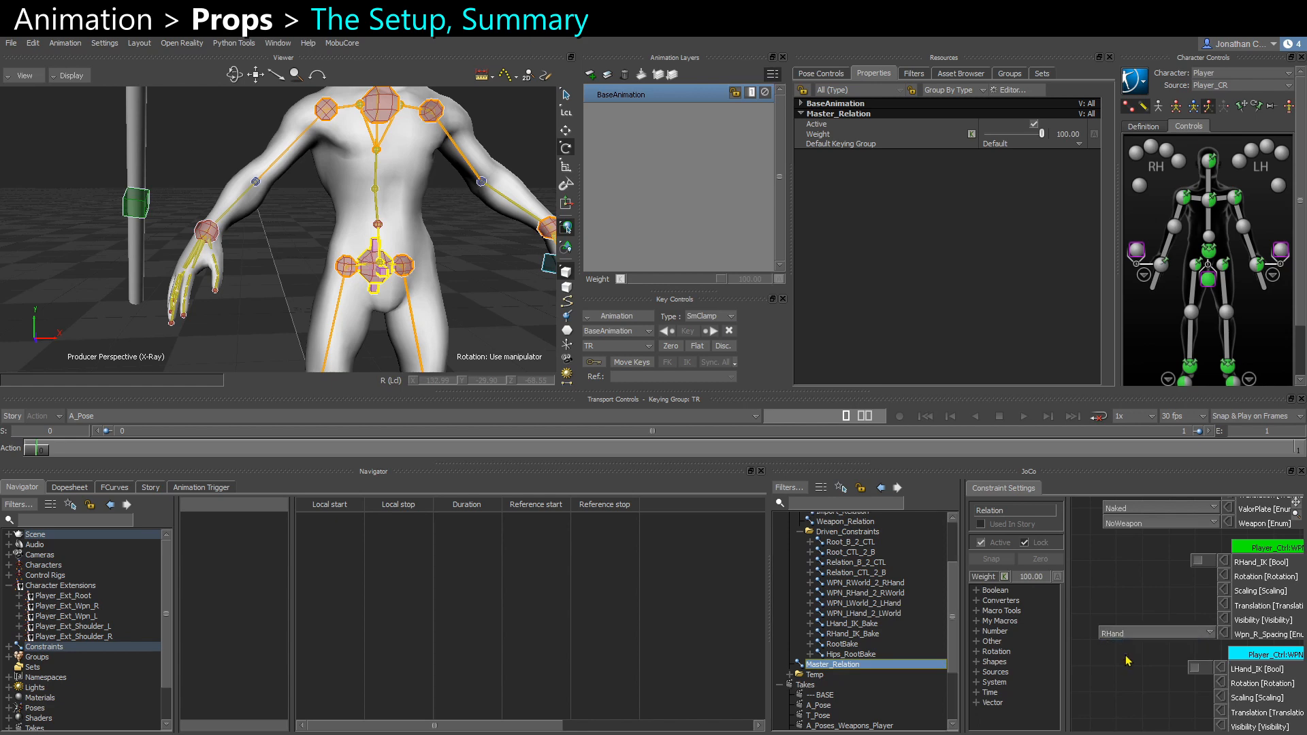
left_click(855, 584)
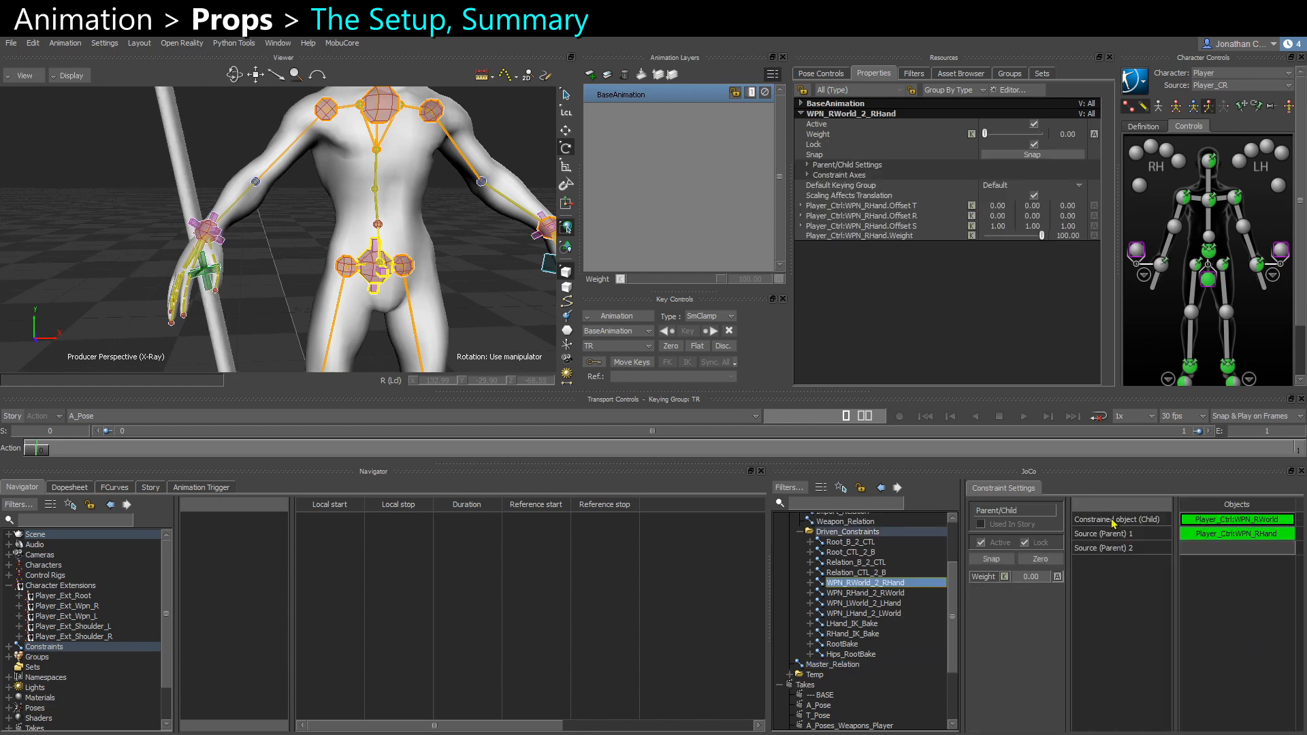
left_click(893, 593)
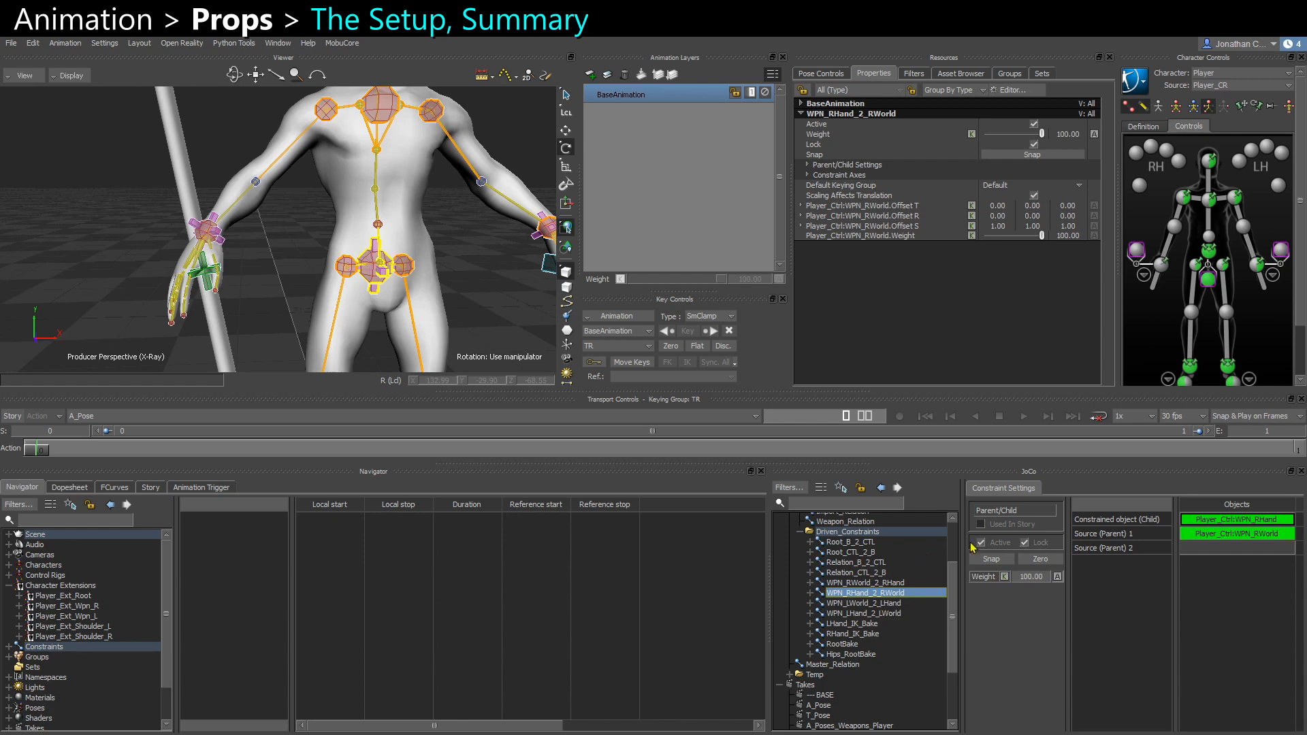
Collapse the Driven_Constraints and Dont_Touch folders and open the Master_Relation
left_click(800, 534)
left_click(789, 523)
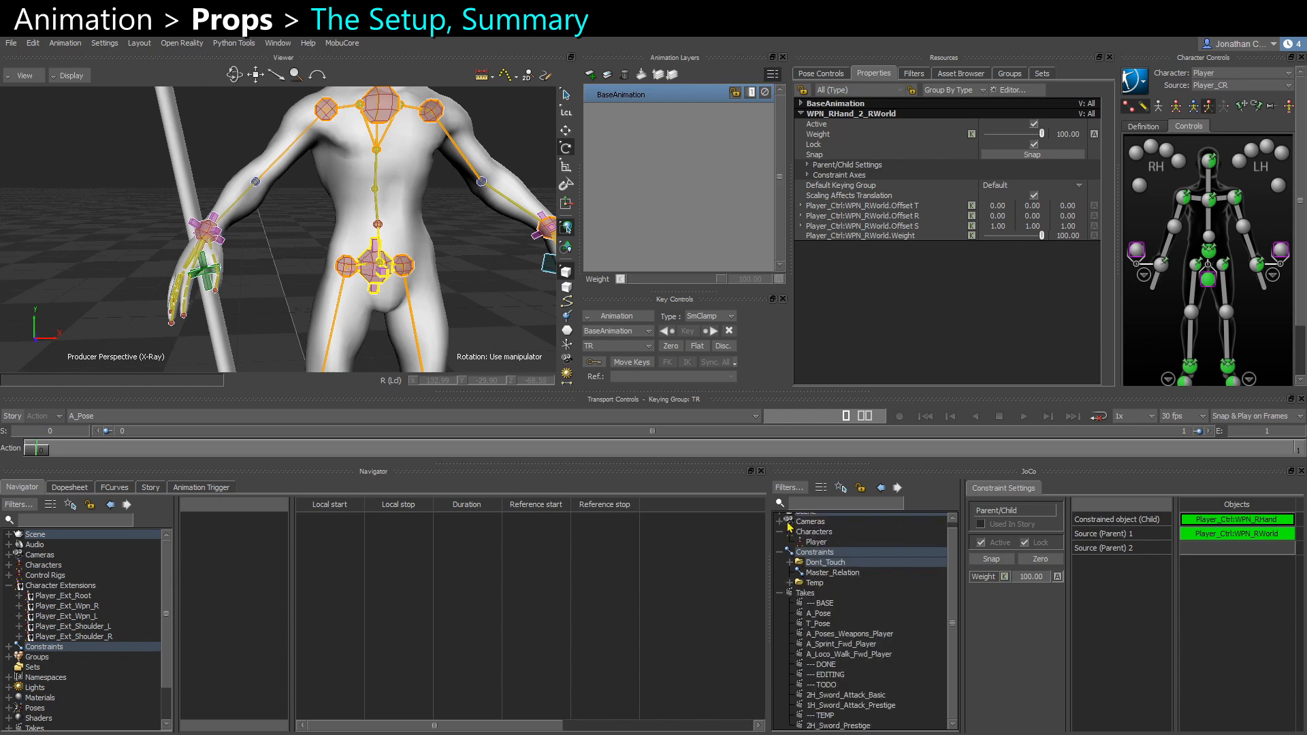
left_click(810, 574)
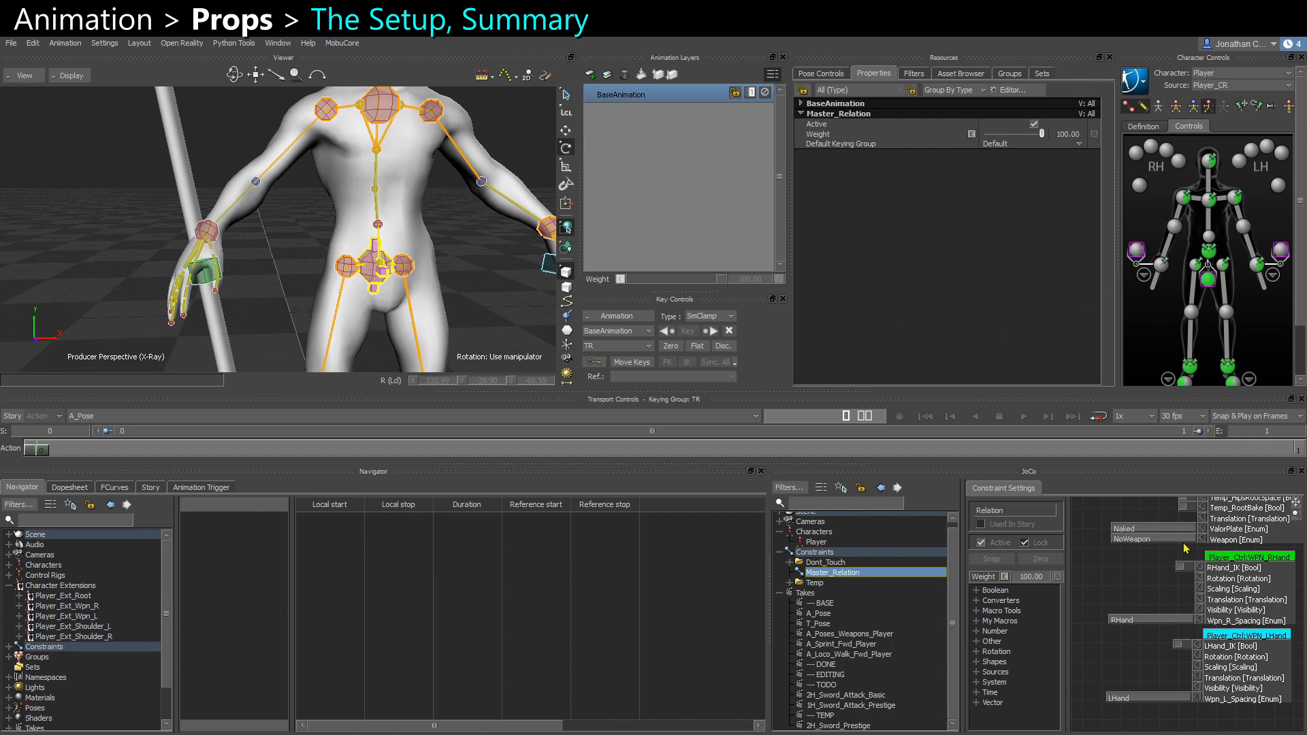
Check the RHand_IK auxiliary effector on the right hand, and raise the right arm outward by moving the right wrist effector
left_click(1135, 252)
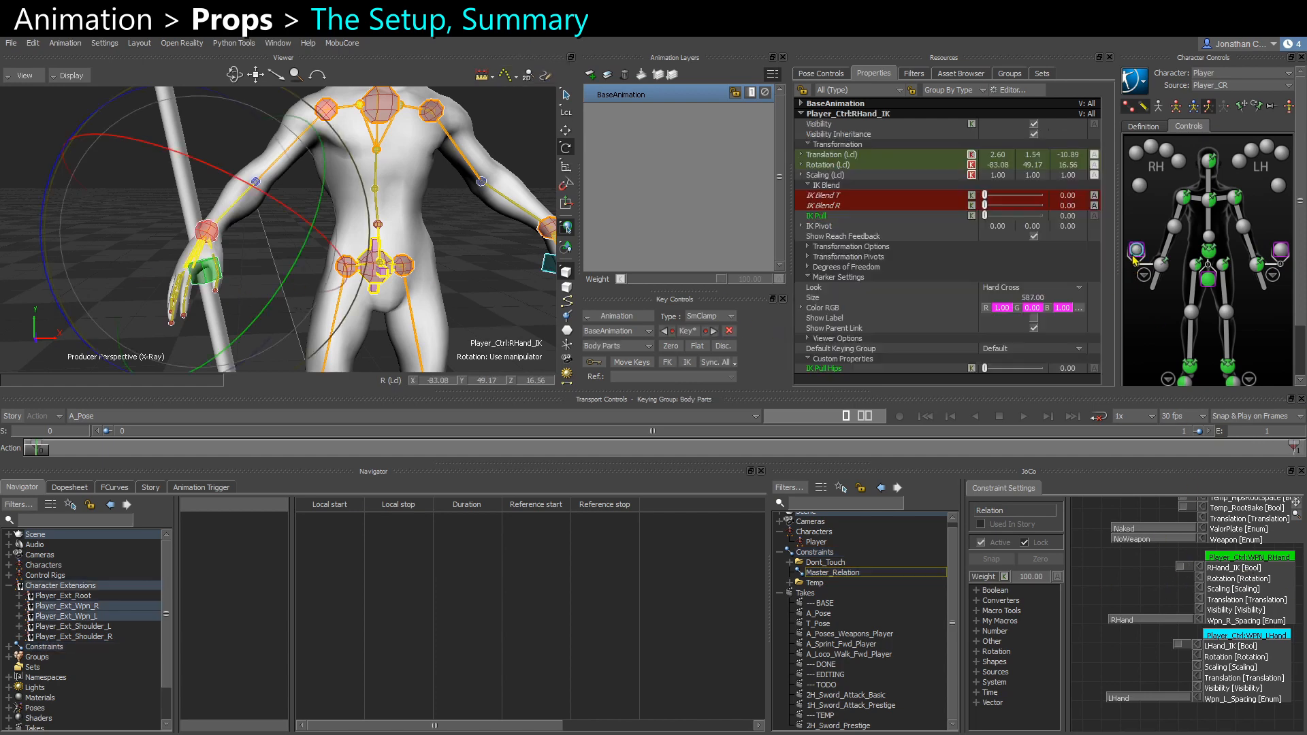
key("w")
scroll(189, 245, "up", 2)
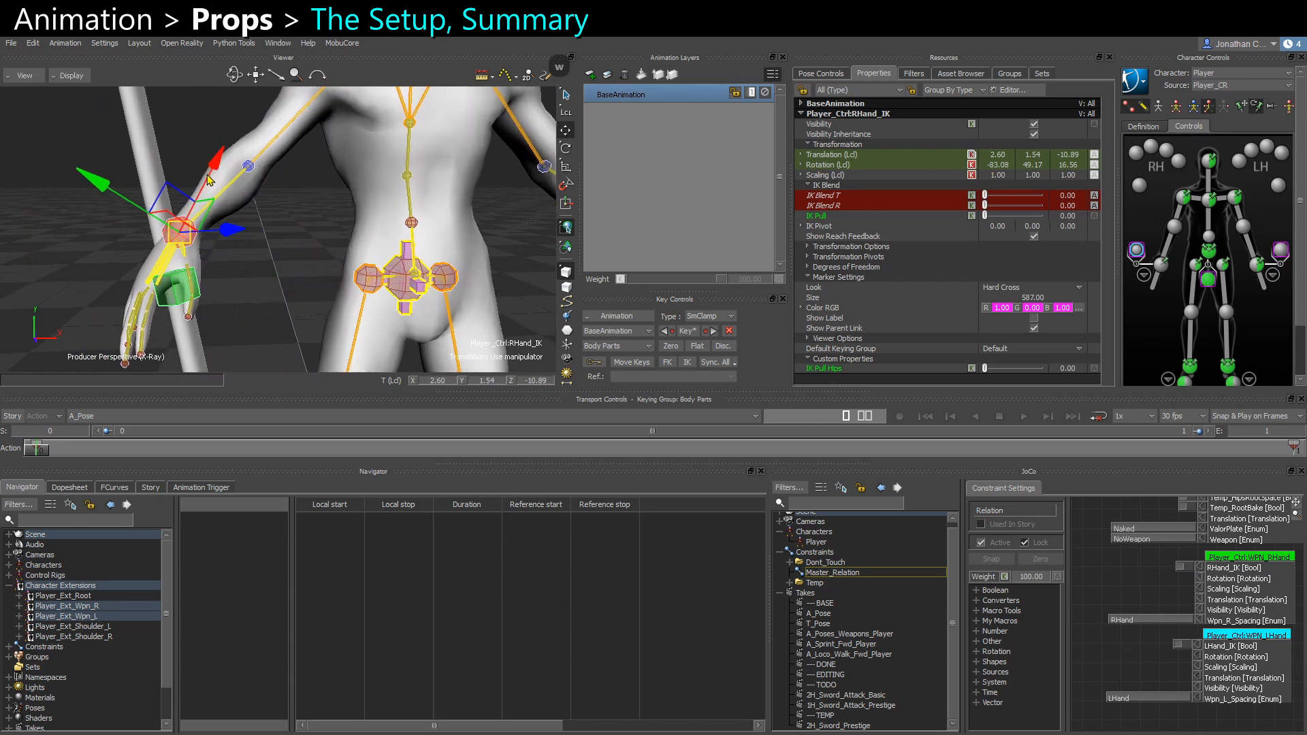
left_click(254, 276)
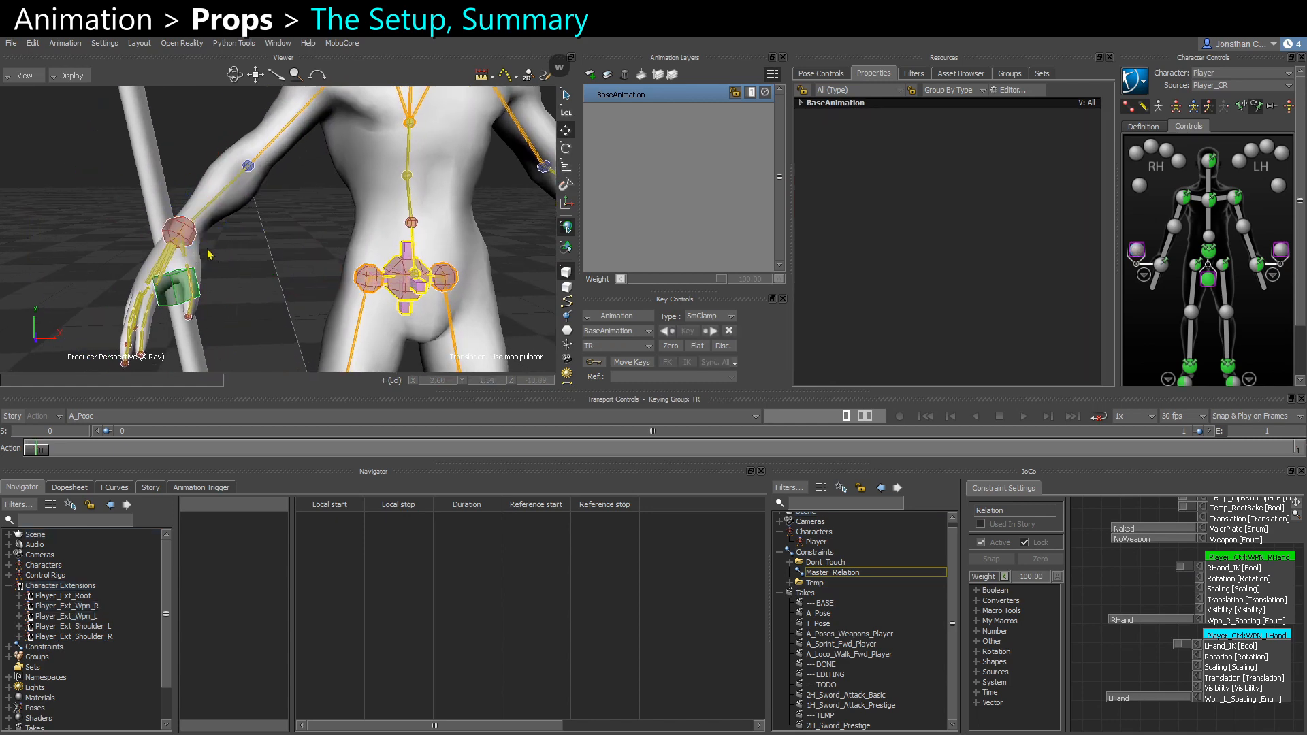
left_click(181, 231)
left_click_drag(210, 245, 3, 77)
key("e")
Select the RHand_IK auxiliary effector, examine its place in the schematic hierarchy and return to the 3D view
scroll(175, 227, "up", 1)
middle_click_drag(175, 227, 238, 258, "alt")
left_click(1137, 251)
key("w")
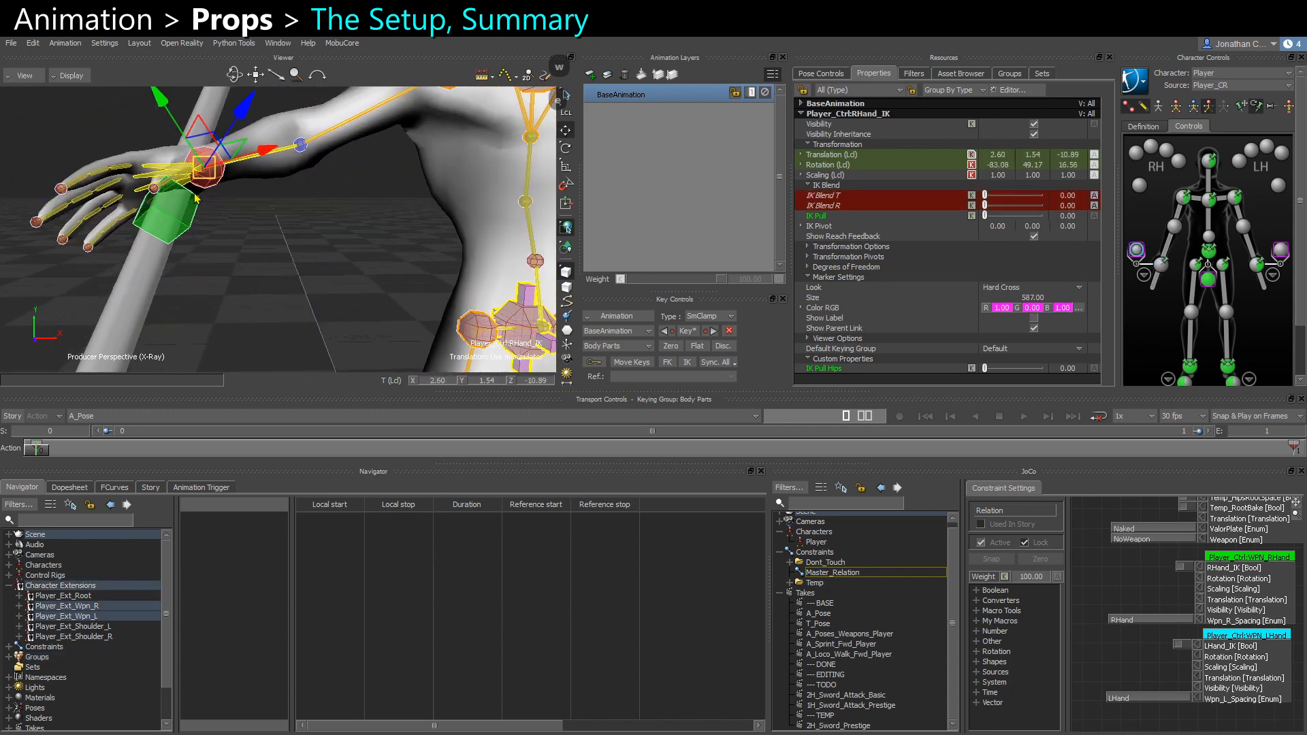
key("ctrl+w")
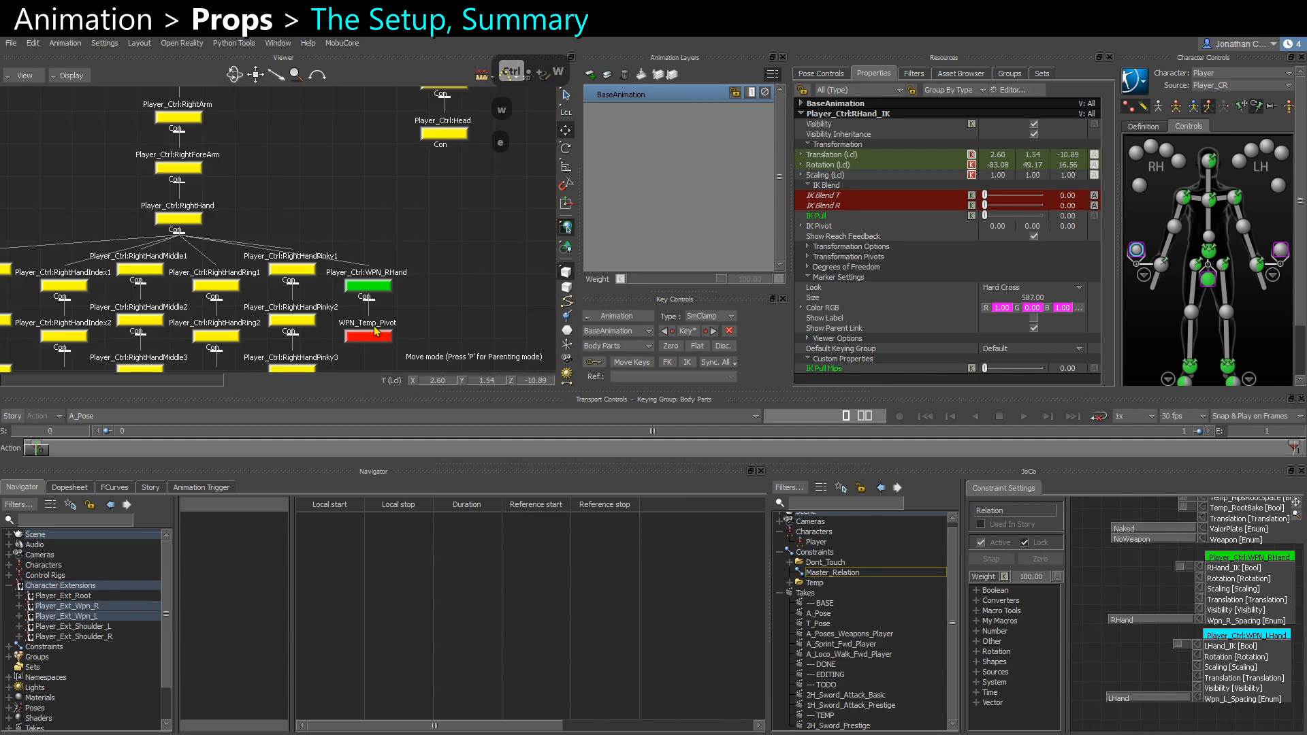
key("f")
key("ctrl+w")
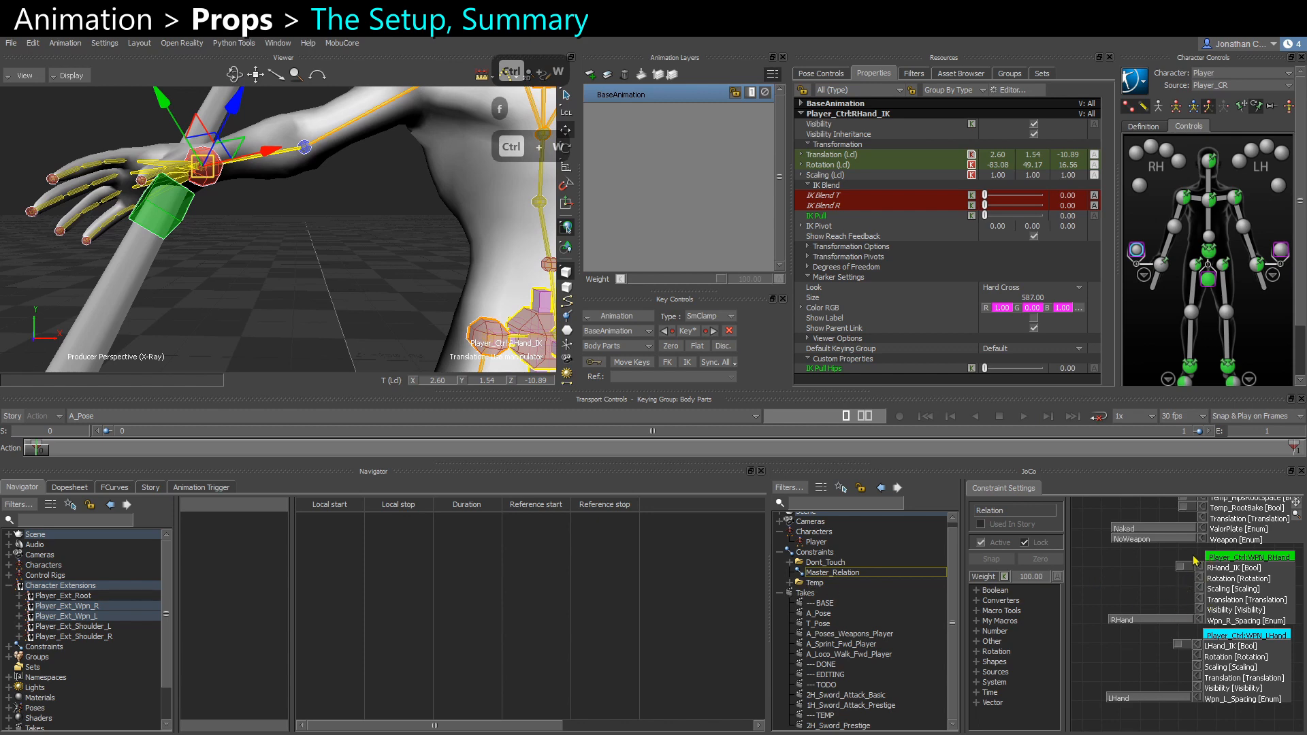
Inspect the RHand_IK_Bake constraint in the Driven_Constraints folder under Dont_Touch, including its RightWristEffector source
left_click(790, 562)
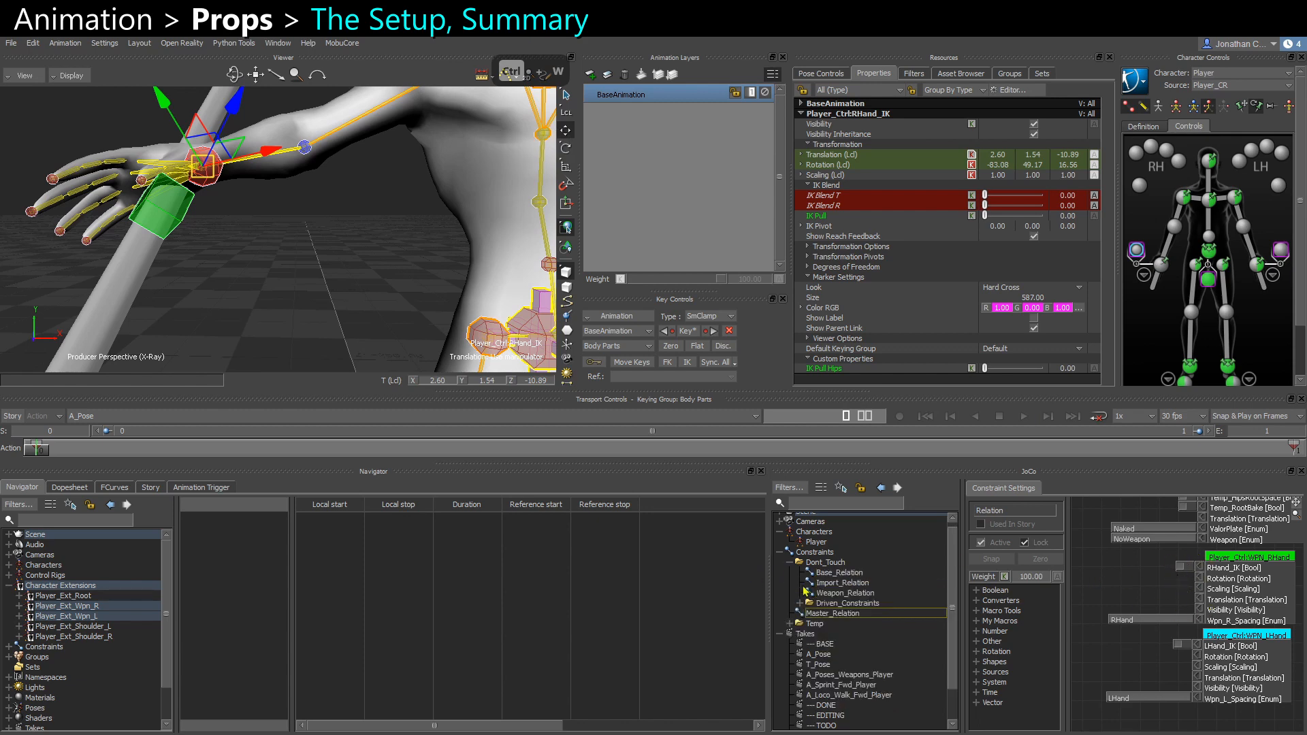
left_click(800, 603)
scroll(817, 607, "down", 2)
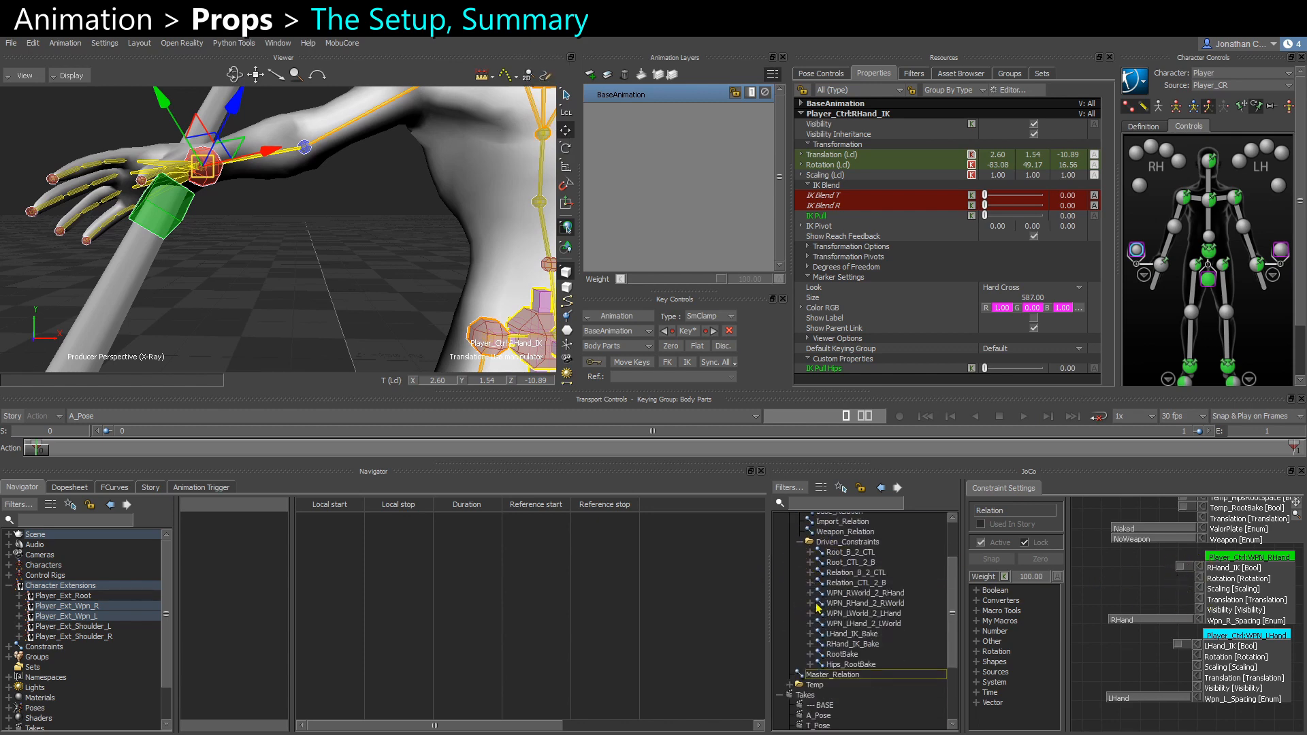
left_click(850, 644)
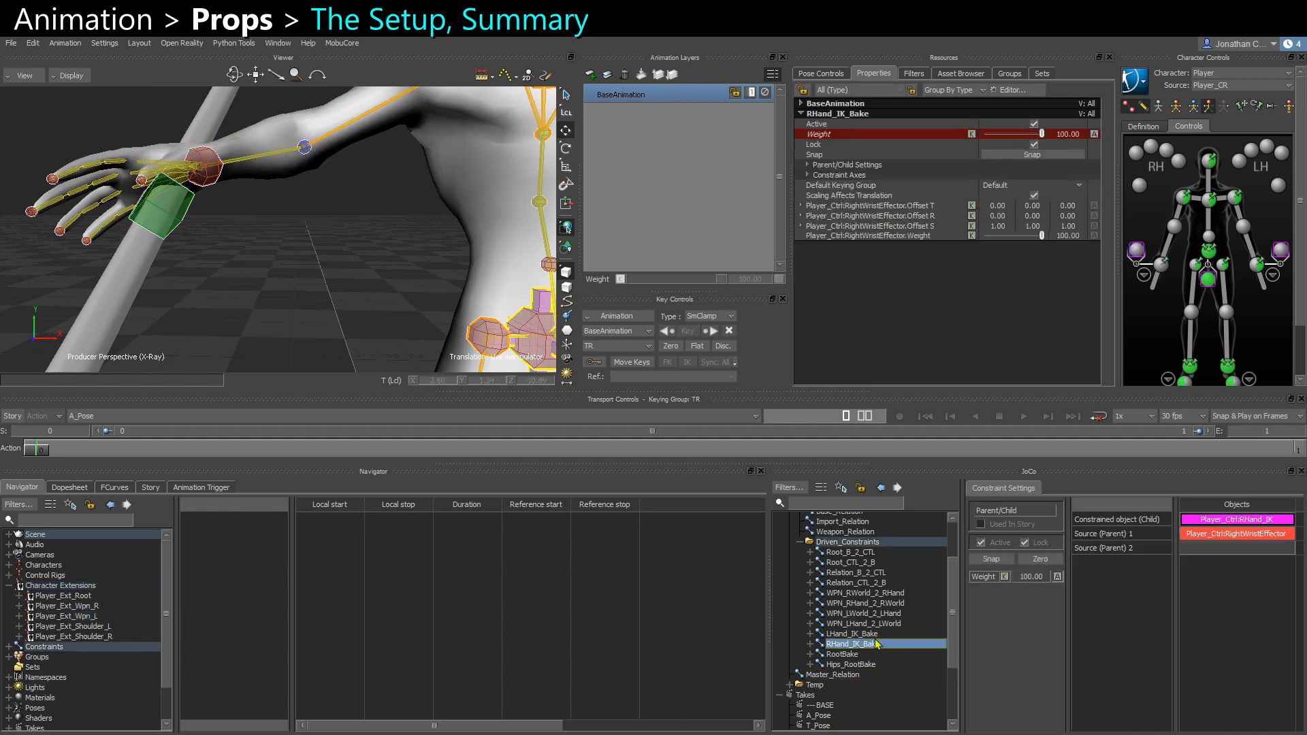
left_click(1251, 536)
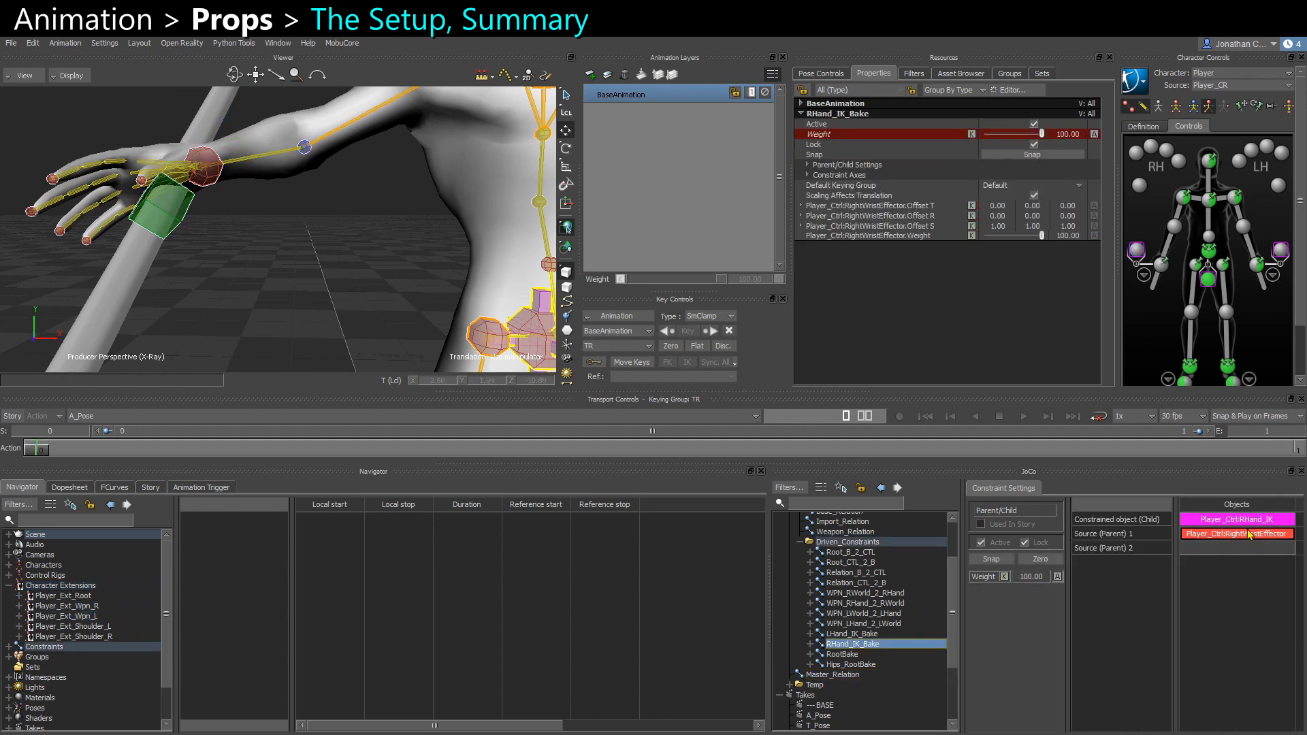
Open the Master_Relation, collapse the Driven_Constraints folder and set Wpn_R_Spacing to RWorld
left_click(844, 675)
left_click(800, 543)
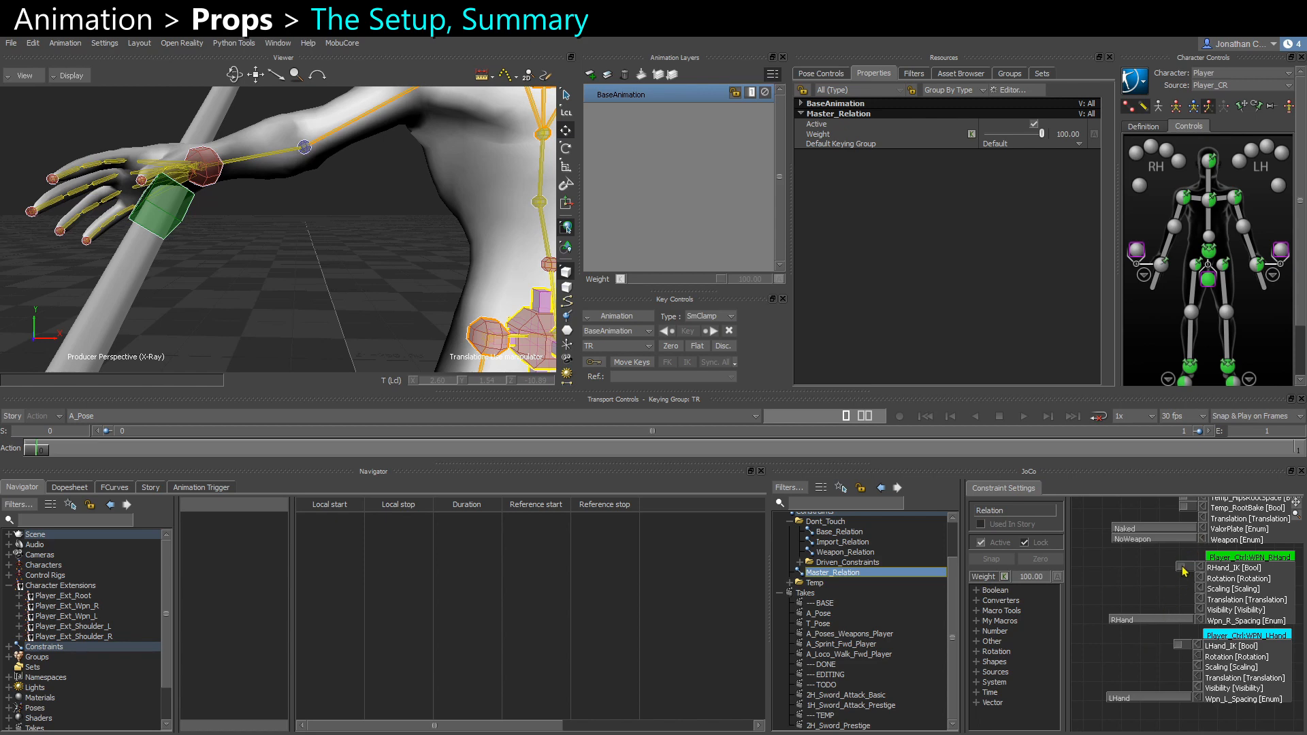
left_click(1137, 621)
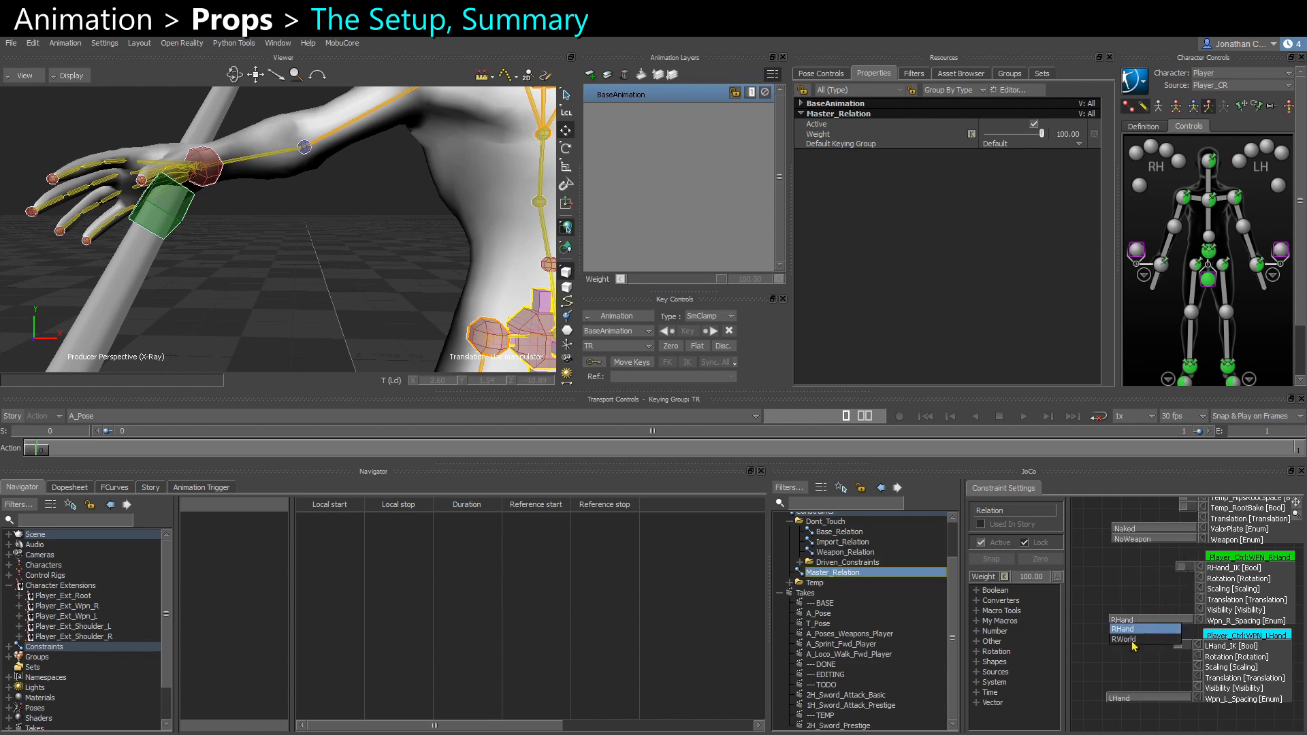
left_click(1124, 639)
Toggle RHand_IK on and off for the right weapon control and set Wpn_R_Spacing back to RHand
left_click(1180, 566)
left_click(1181, 566)
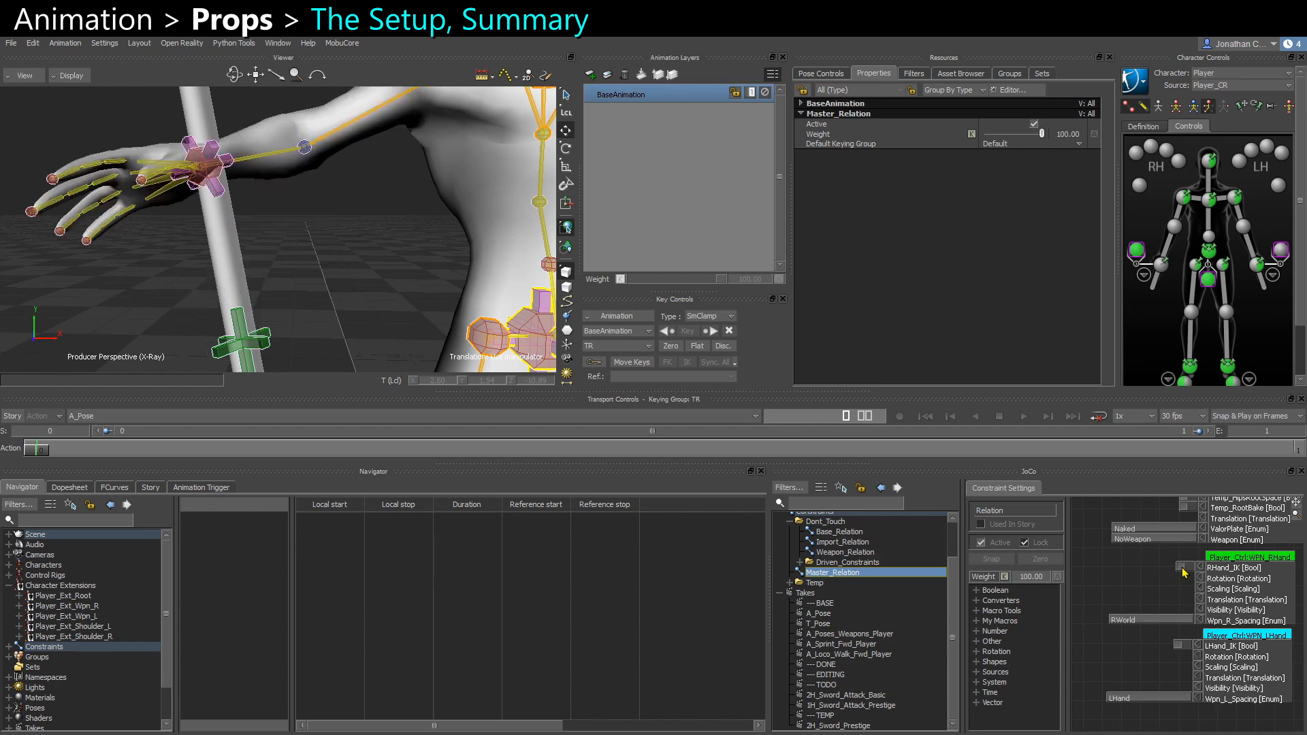
left_click(1132, 621)
left_click(1129, 630)
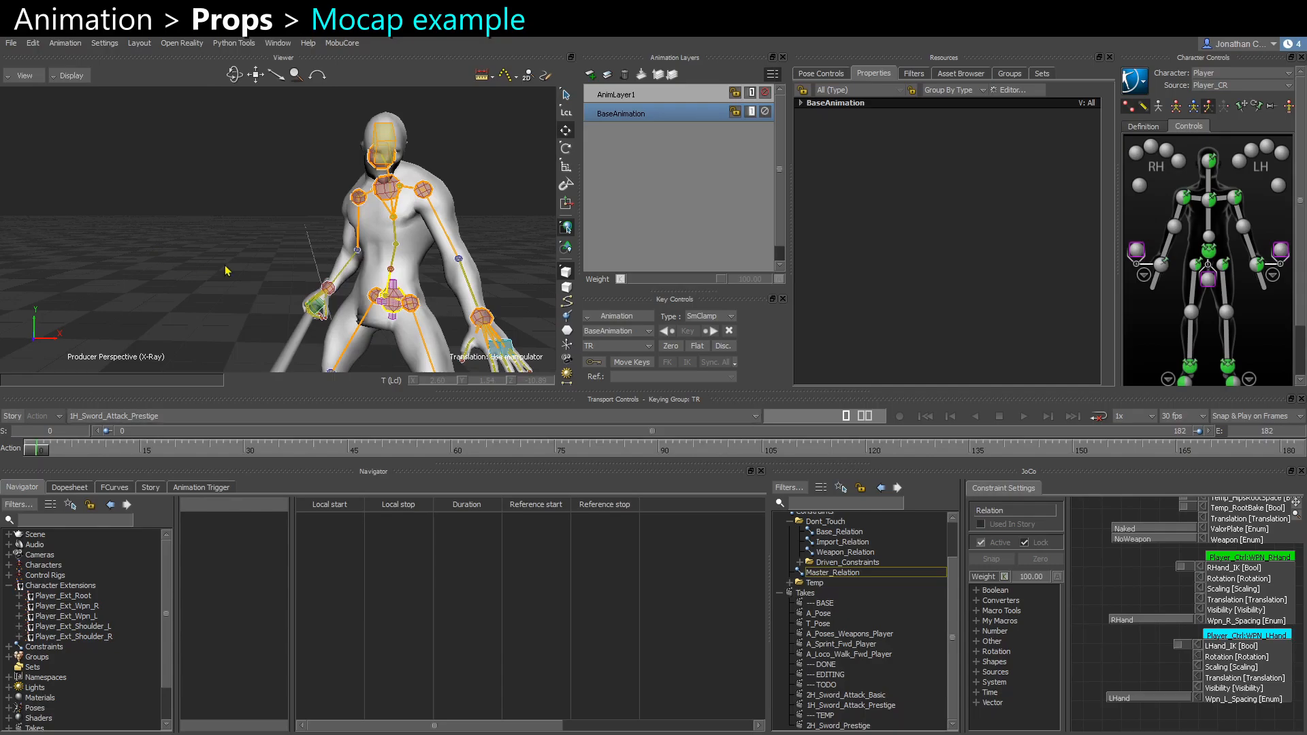
Play the 1H_Sword_Attack_Prestige mocap take from several camera angles, with X-Ray display off
left_click(176, 204)
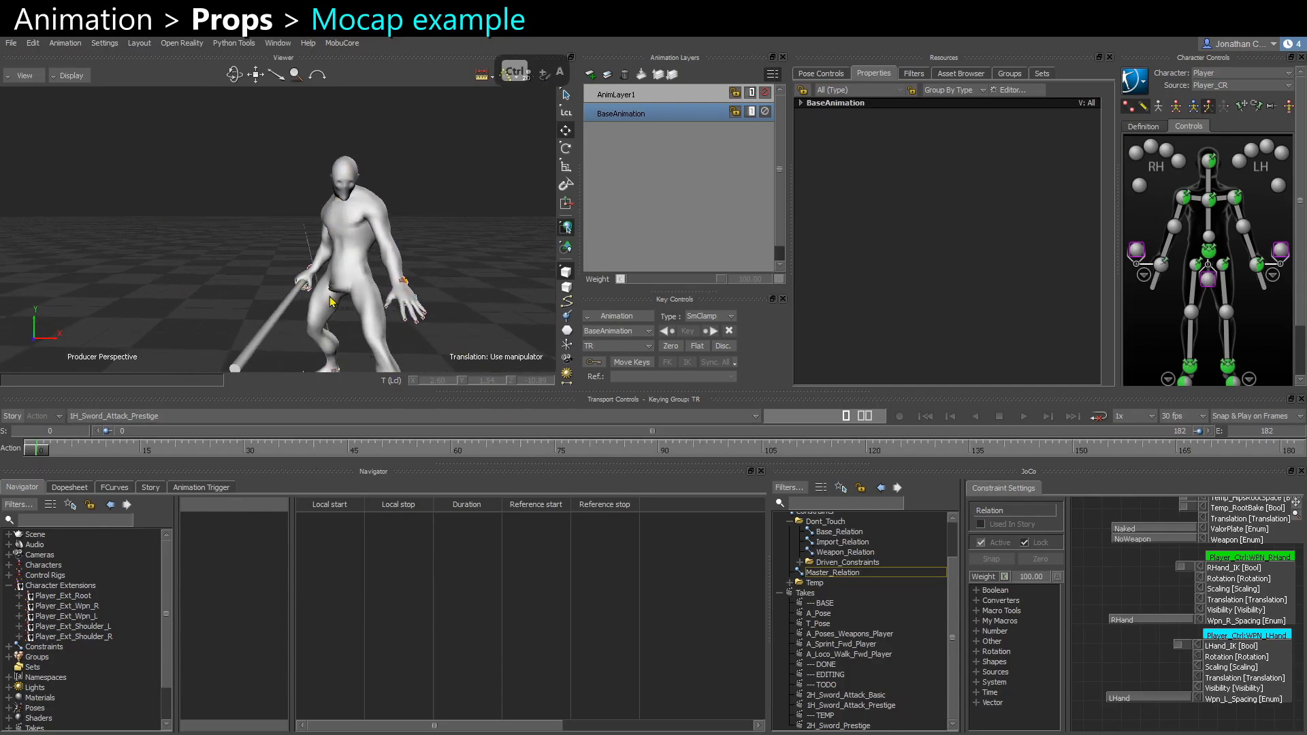
left_click_drag(329, 301, 238, 255, "ctrl")
key("ctrl+space")
key("ctrl+space")
left_click_drag(386, 318, 364, 286, "ctrl")
key("ctrl+space")
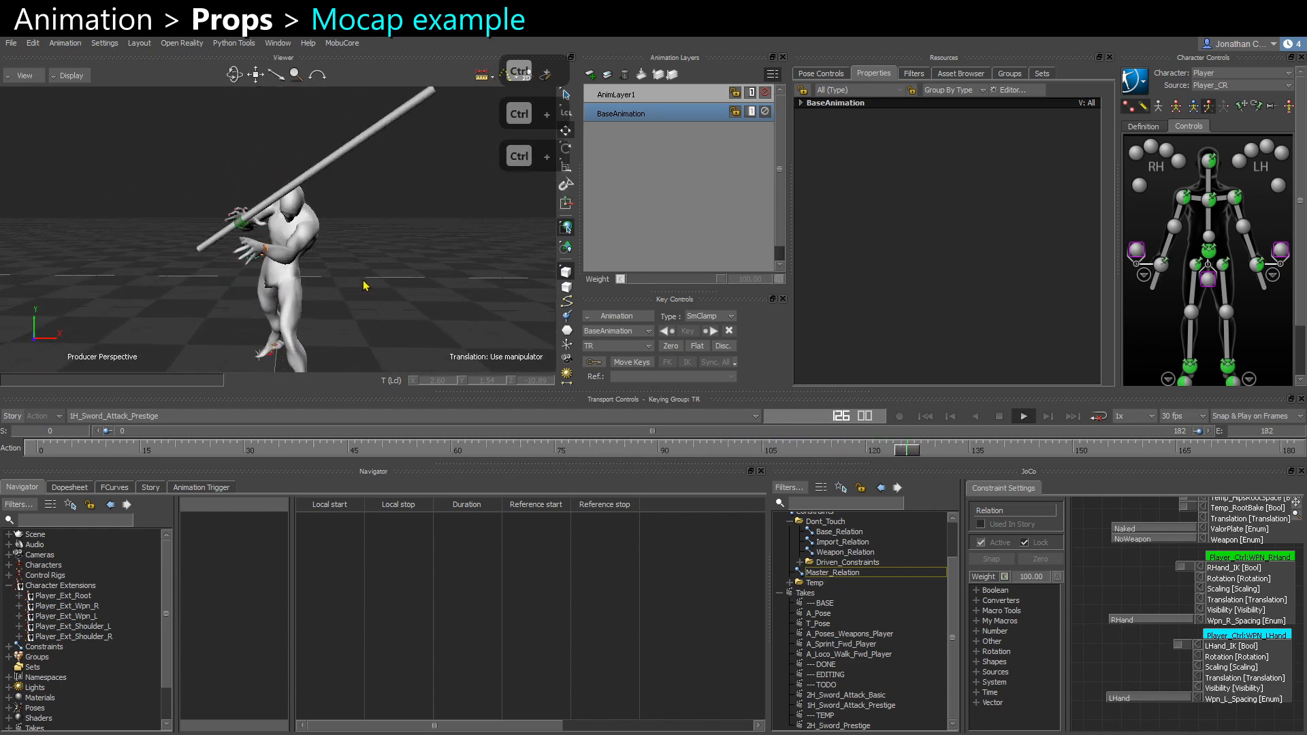
key("ctrl+space")
Show models only in the viewer and replay the sword attack from near its start to frame 45
left_click_drag(35, 451, 131, 467)
key("ctrl+a")
key("ctrl+space")
mouse_move(210, 274)
left_mouse_down("ctrl")
mouse_move(170, 310)
mouse_move(211, 250)
left_mouse_up("ctrl")
key("ctrl+space")
left_click_drag(240, 292, 257, 282, "ctrl+shift")
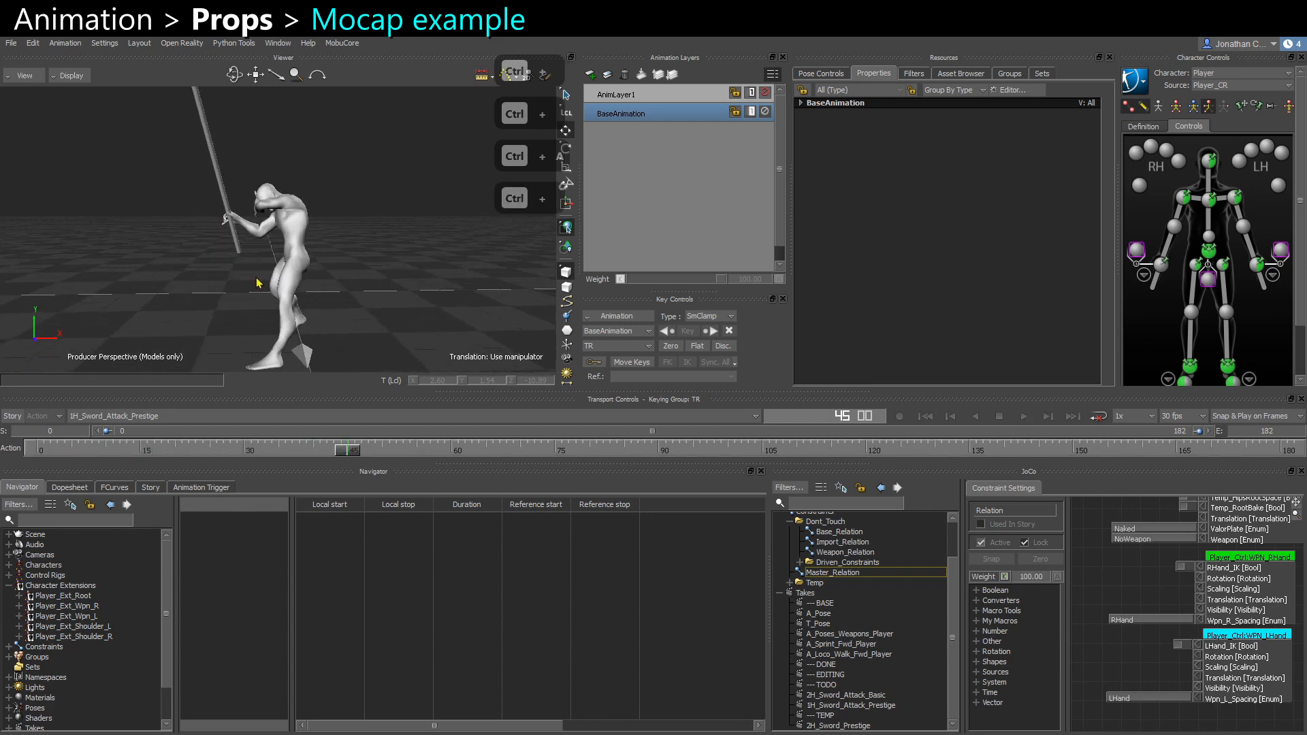
Play the sword attack in short bursts from frame 45 to frame 85, examining how the hands hold the weapon
key("ctrl+space")
key("ctrl+space")
left_click_drag(347, 329, 288, 311, "ctrl")
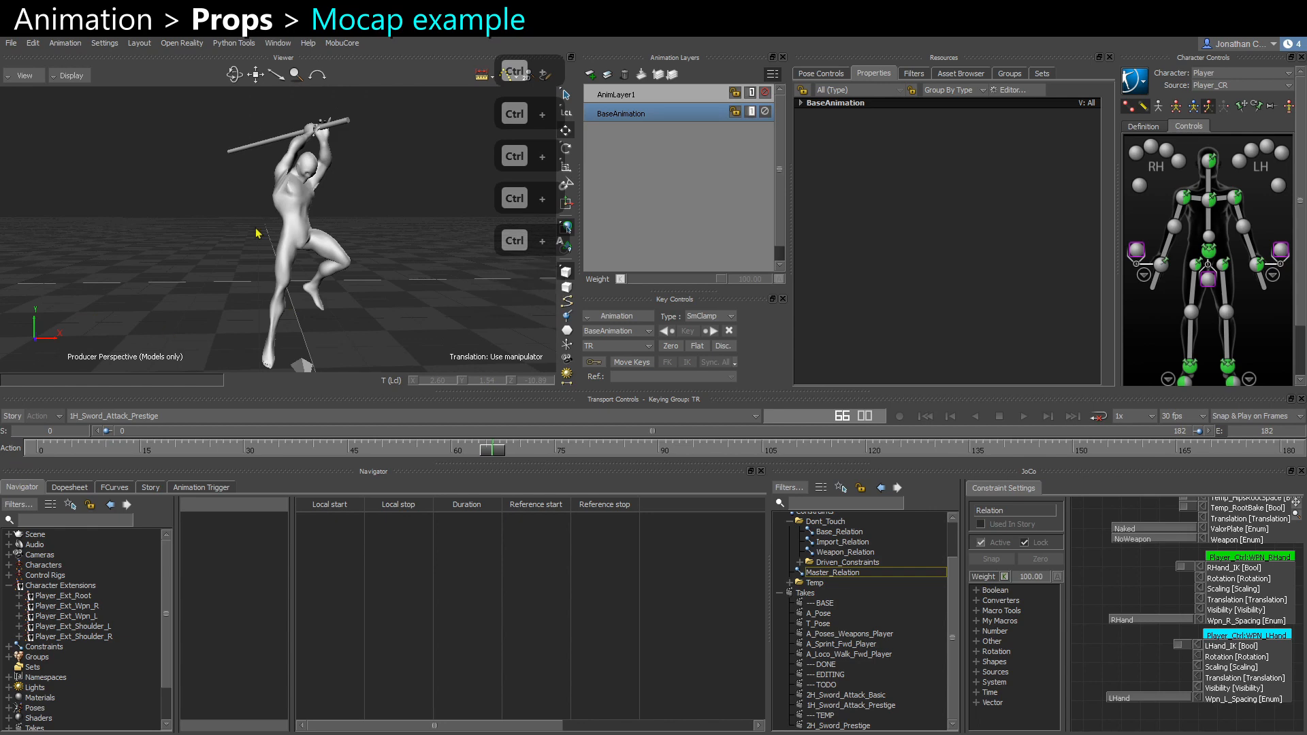
left_click_drag(305, 264, 308, 211, "ctrl")
mouse_move(380, 165)
left_mouse_down("ctrl")
mouse_move(343, 159)
mouse_move(369, 167)
left_mouse_up("ctrl")
key("ctrl+space")
key("ctrl+space")
key("ctrl+space")
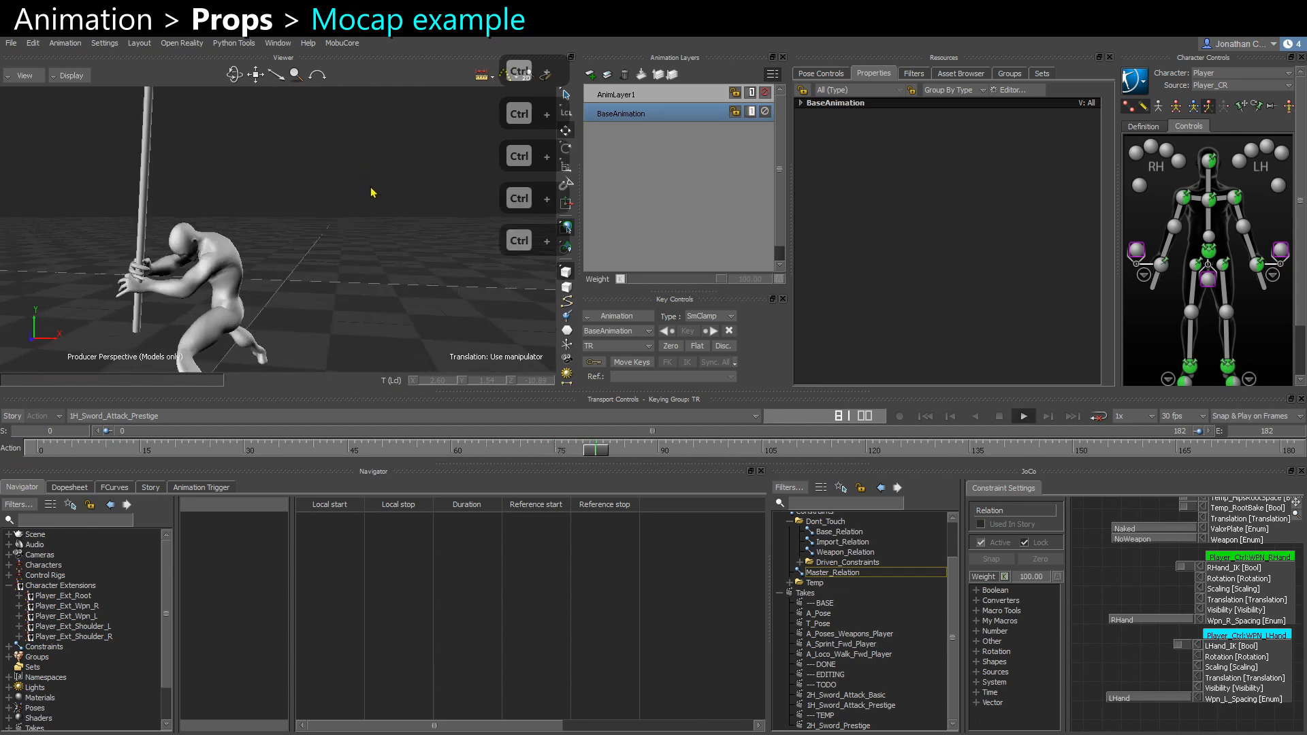
key("ctrl+space")
left_click_drag(238, 279, 282, 277, "ctrl+shift")
left_click_drag(346, 311, 342, 295, "ctrl+shift")
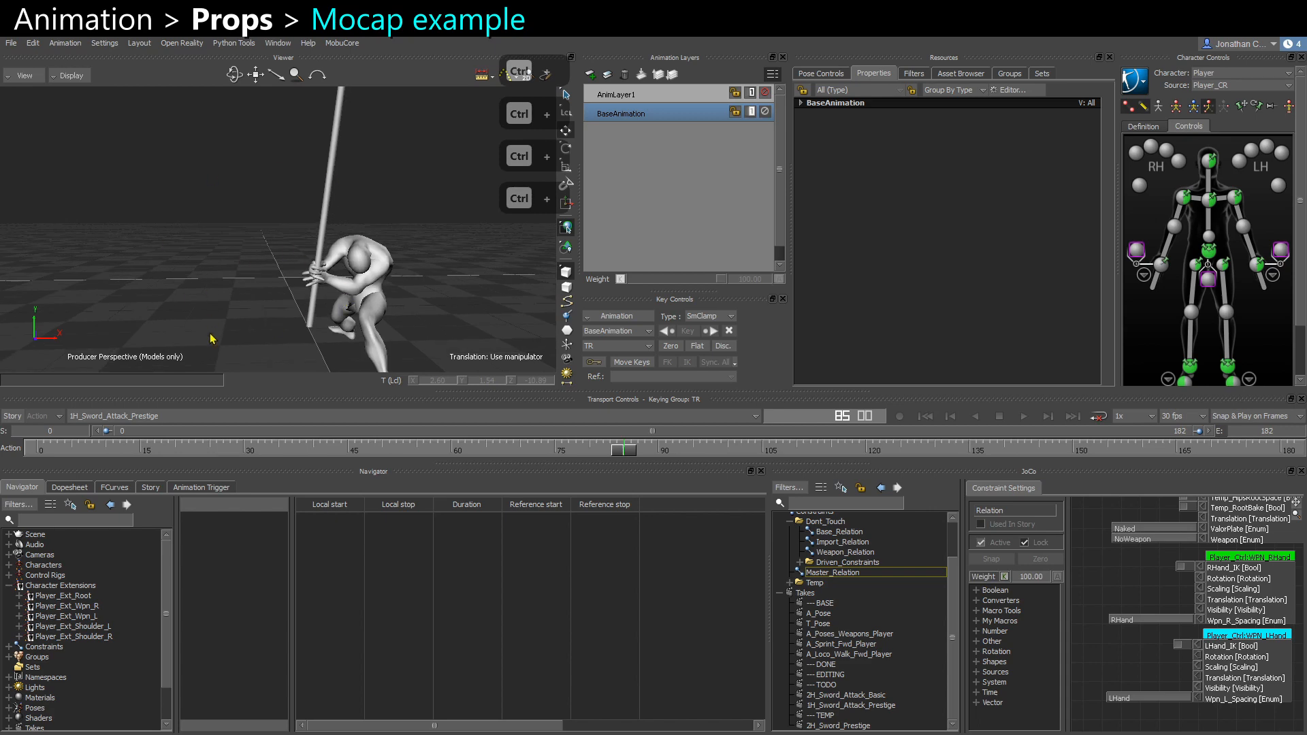
Replay the attack from the start, and scrub to frames 65 and 79 to examine the two-handed grip
left_click(43, 451)
key("ctrl+space")
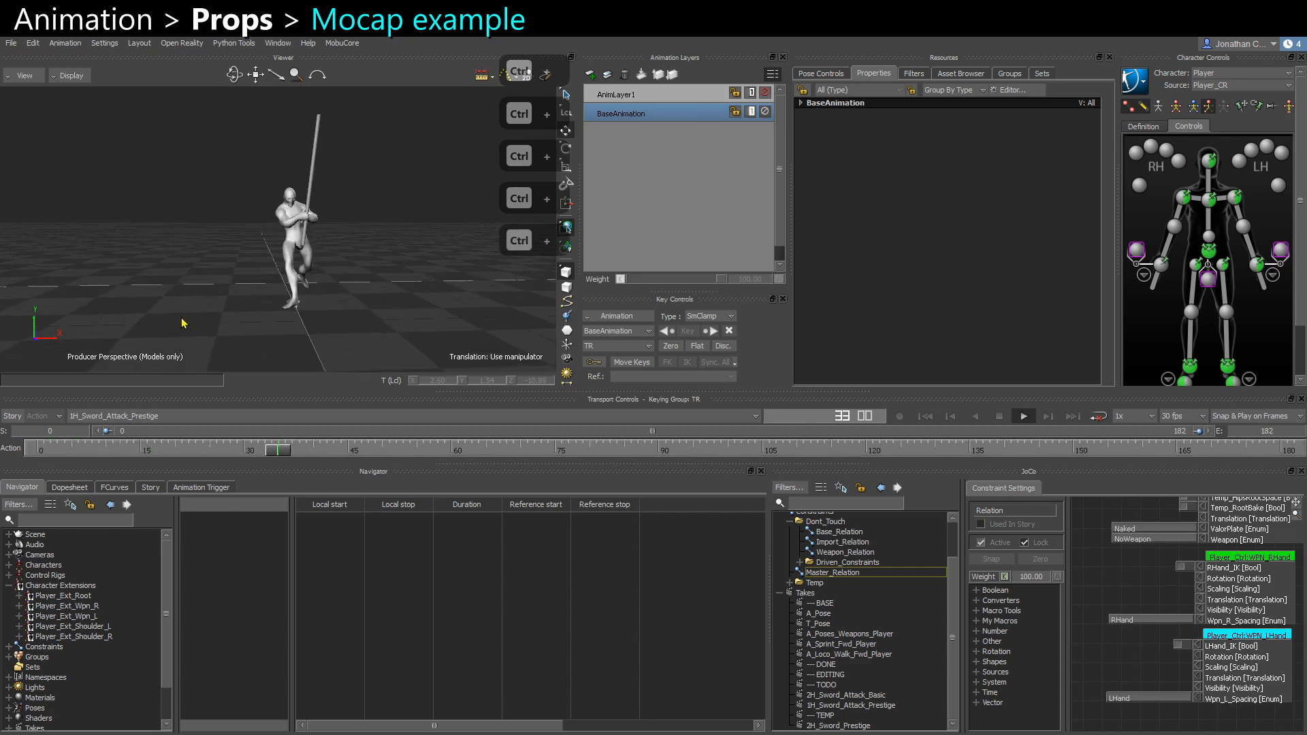
key("ctrl+space")
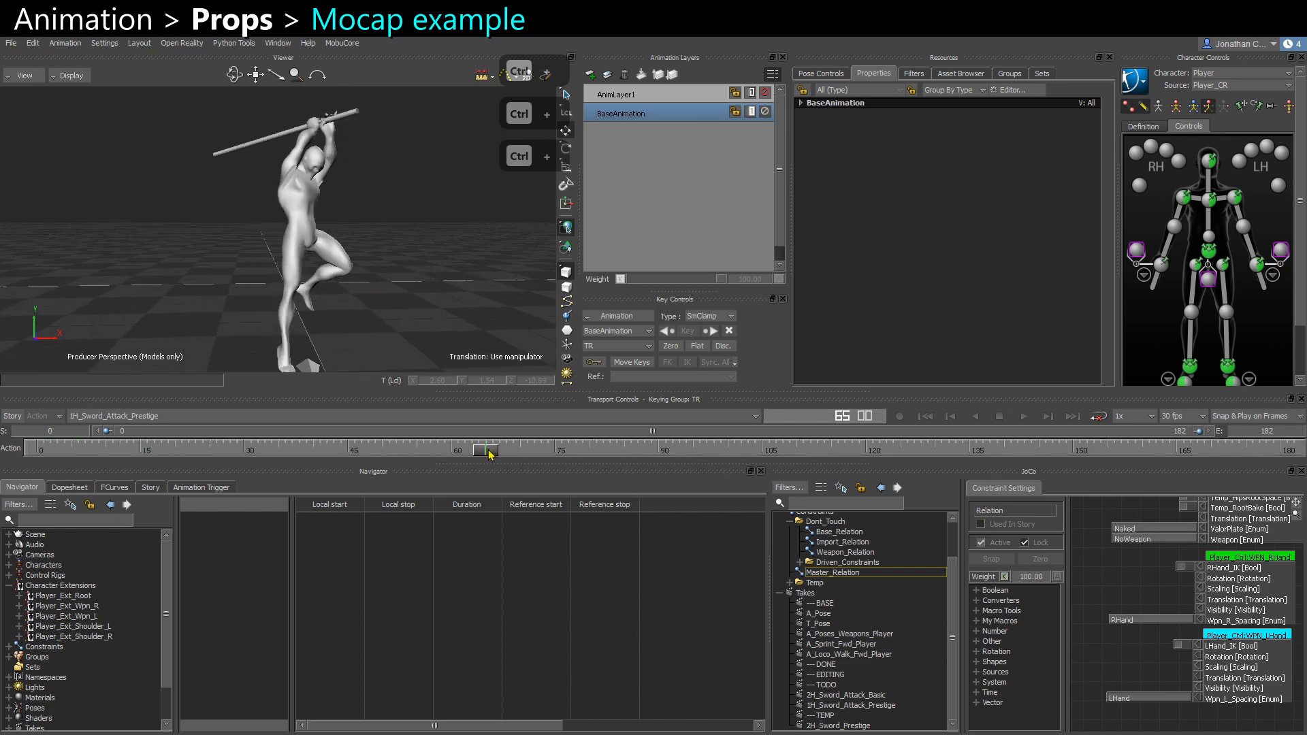
left_click(452, 451)
left_click_drag(451, 453, 485, 456)
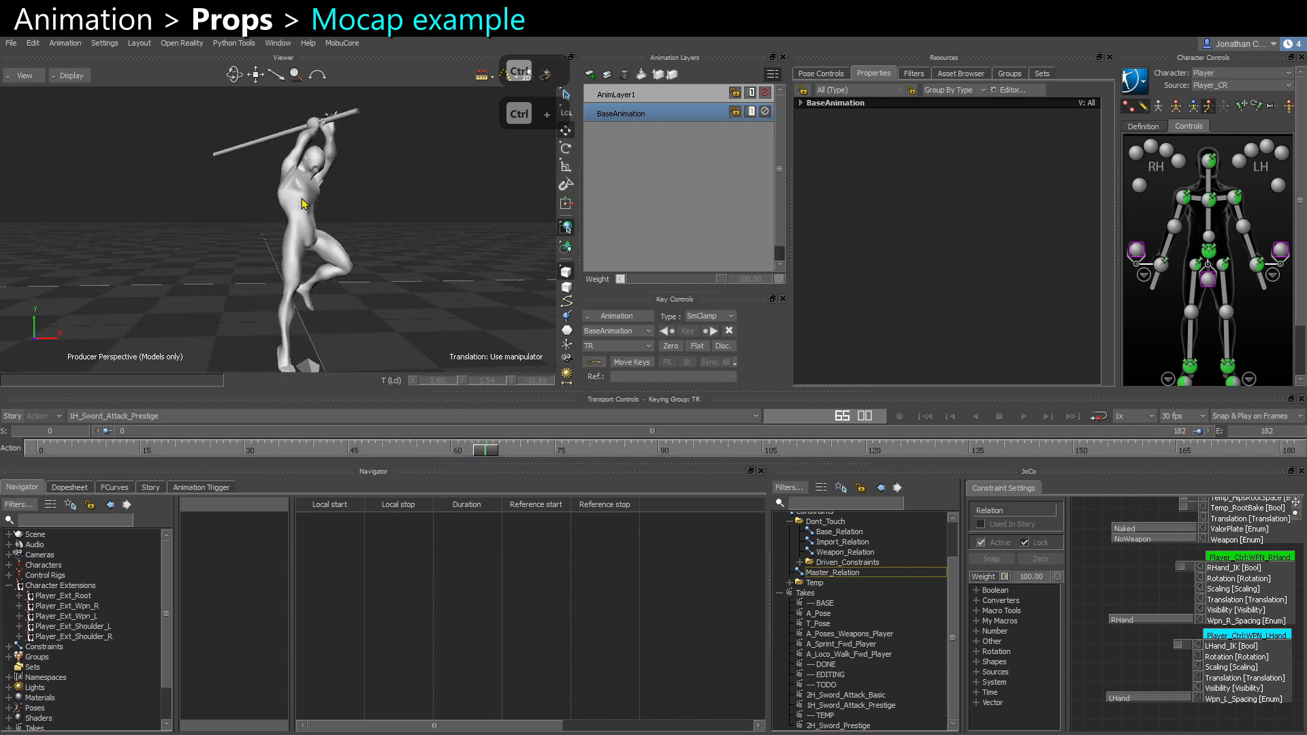
mouse_move(301, 204)
left_mouse_down("ctrl+shift")
mouse_move(290, 210)
mouse_move(291, 185)
left_mouse_up("ctrl+shift")
left_click_drag(495, 456, 582, 468)
left_click_drag(270, 228, 268, 194, "ctrl+shift")
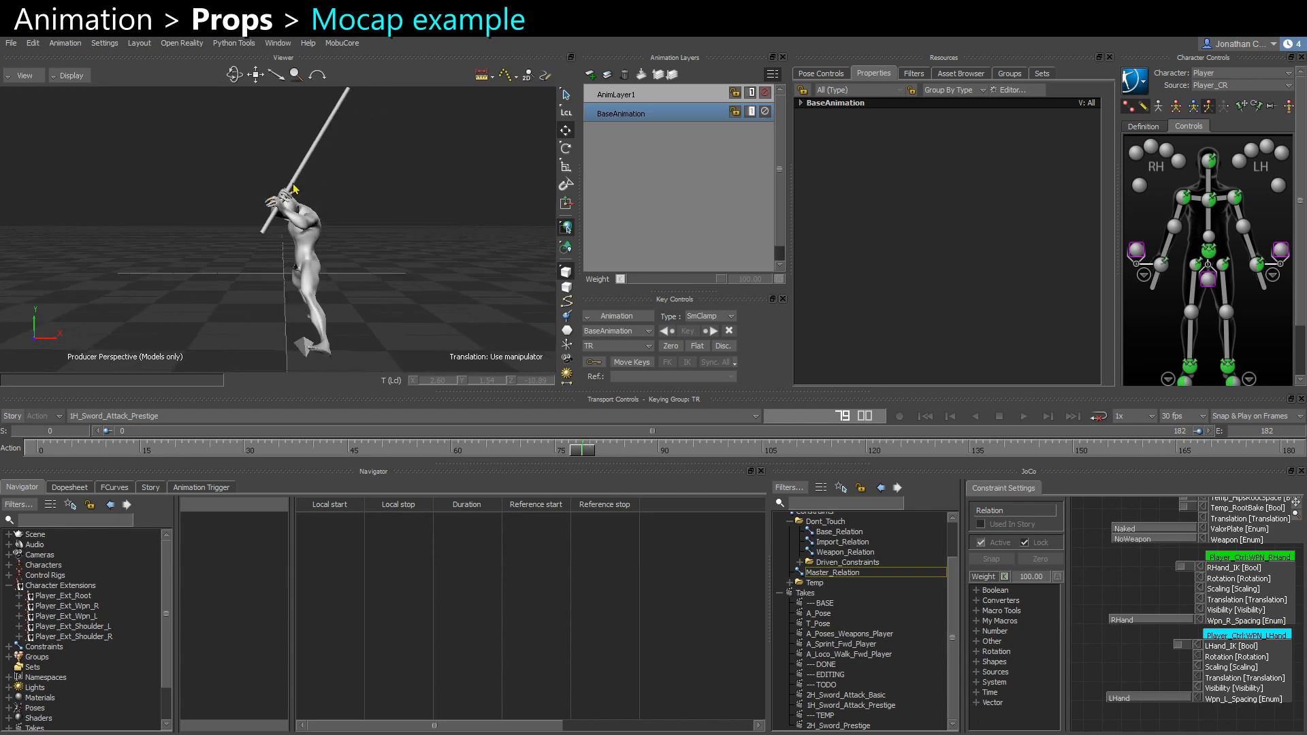
Play the sword attack to frame 89 and examine the two-handed grip up close, with a brief X-Ray display check
key("ctrl+space")
mouse_move(280, 291)
left_mouse_down("ctrl+shift")
mouse_move(259, 283)
mouse_move(328, 299)
mouse_move(290, 283)
left_mouse_up("ctrl+shift")
left_click_drag(265, 237, 296, 220, "ctrl")
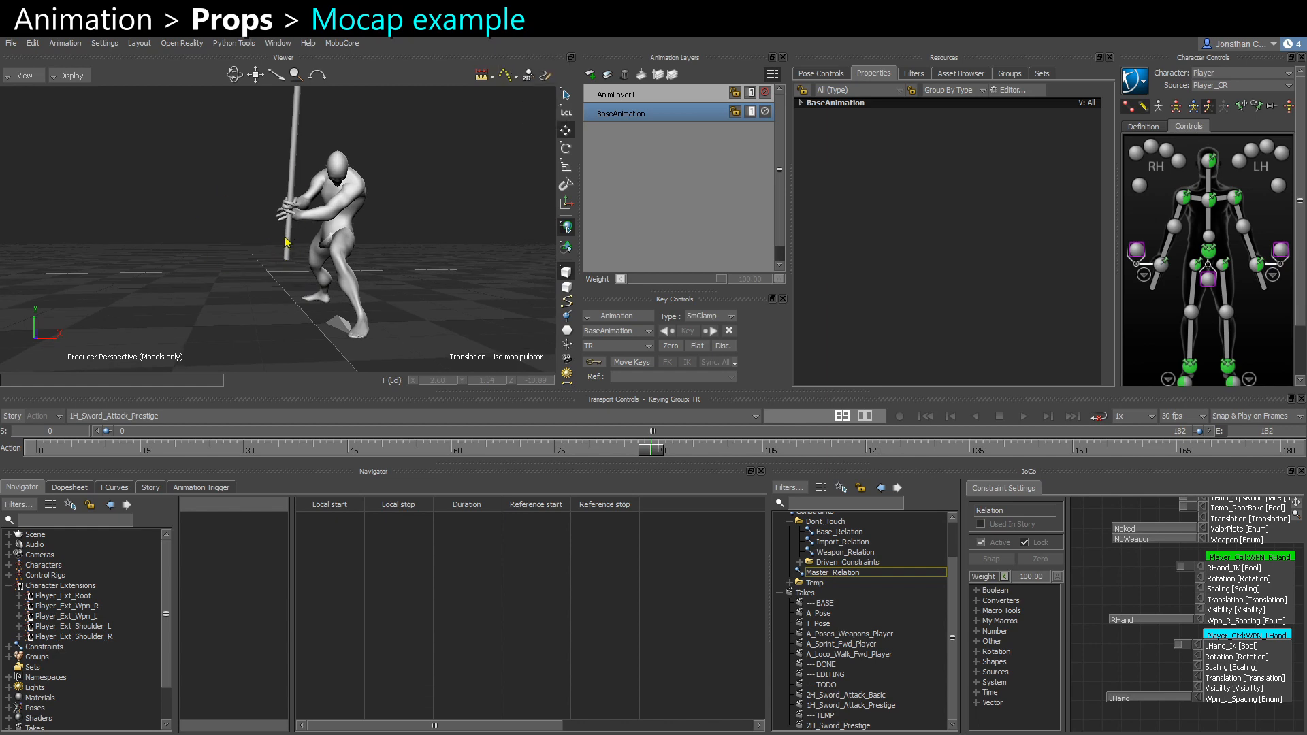
left_click_drag(303, 225, 224, 244, "ctrl")
left_click_drag(220, 200, 202, 248, "ctrl")
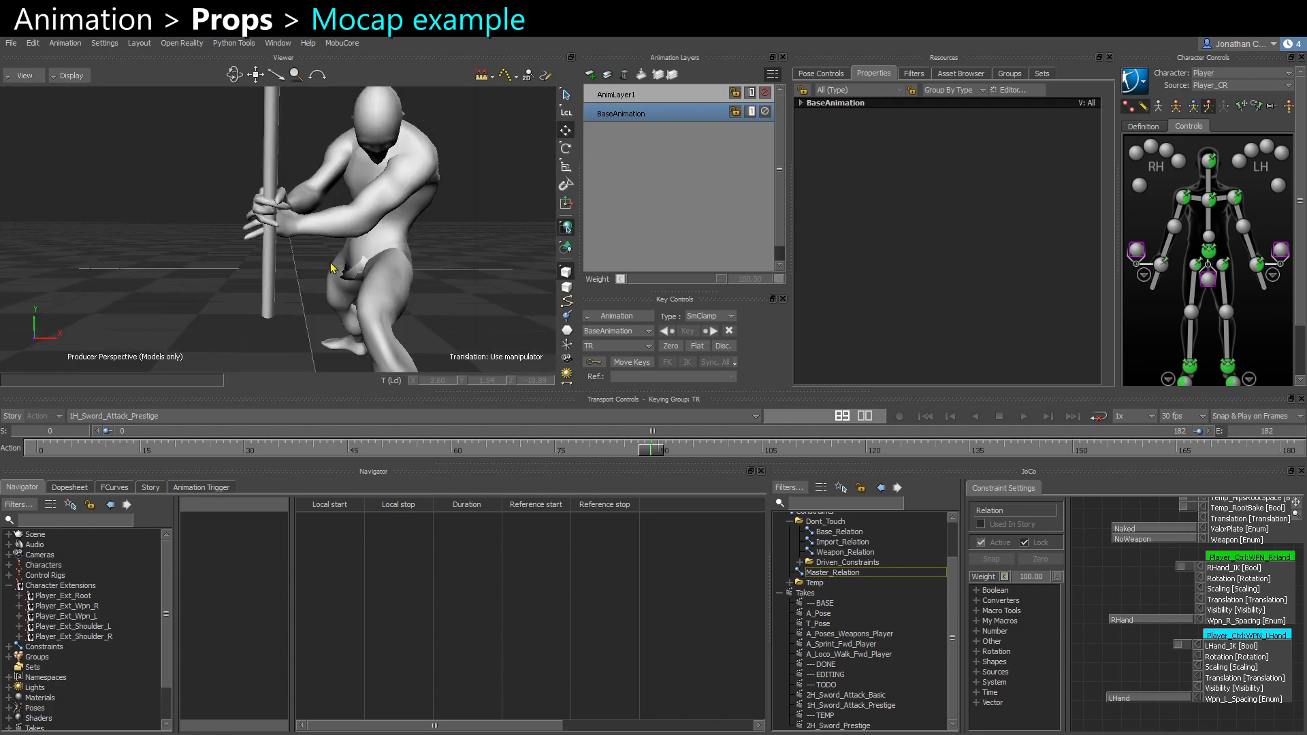
left_click(1160, 264)
left_click(439, 264)
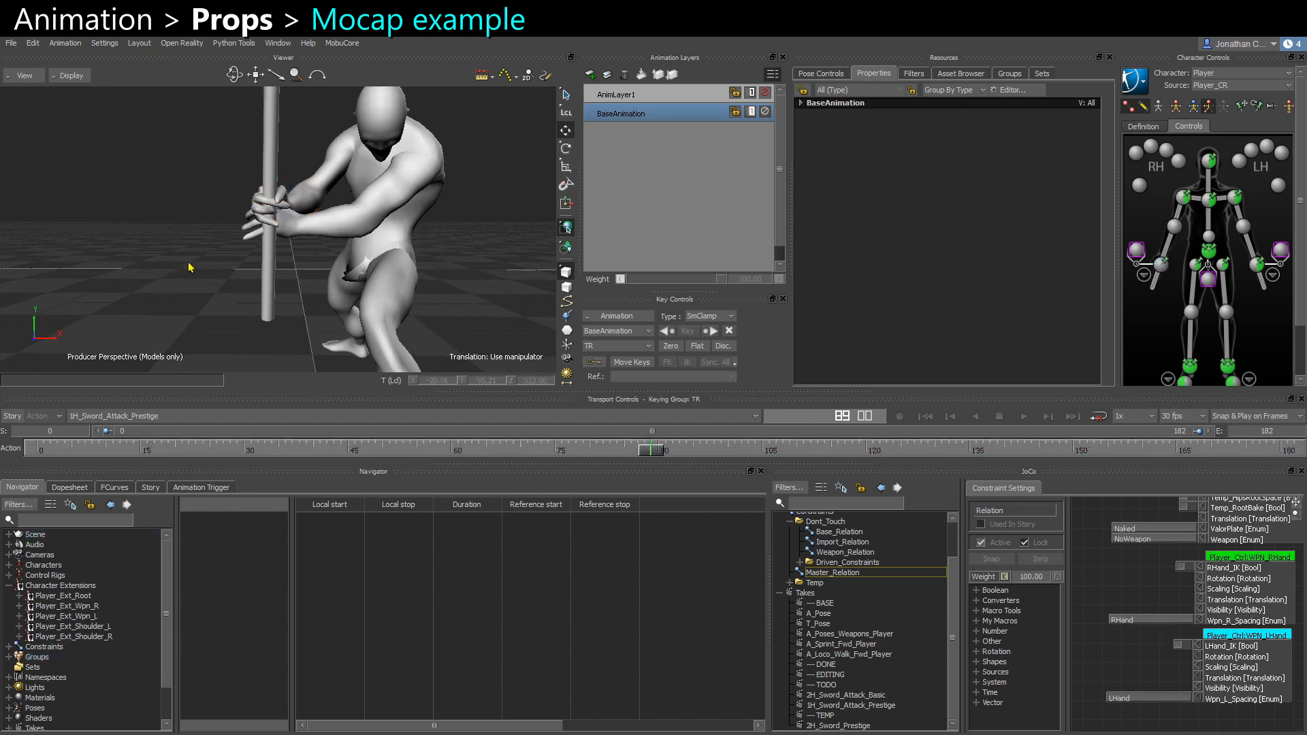
key("ctrl+a")
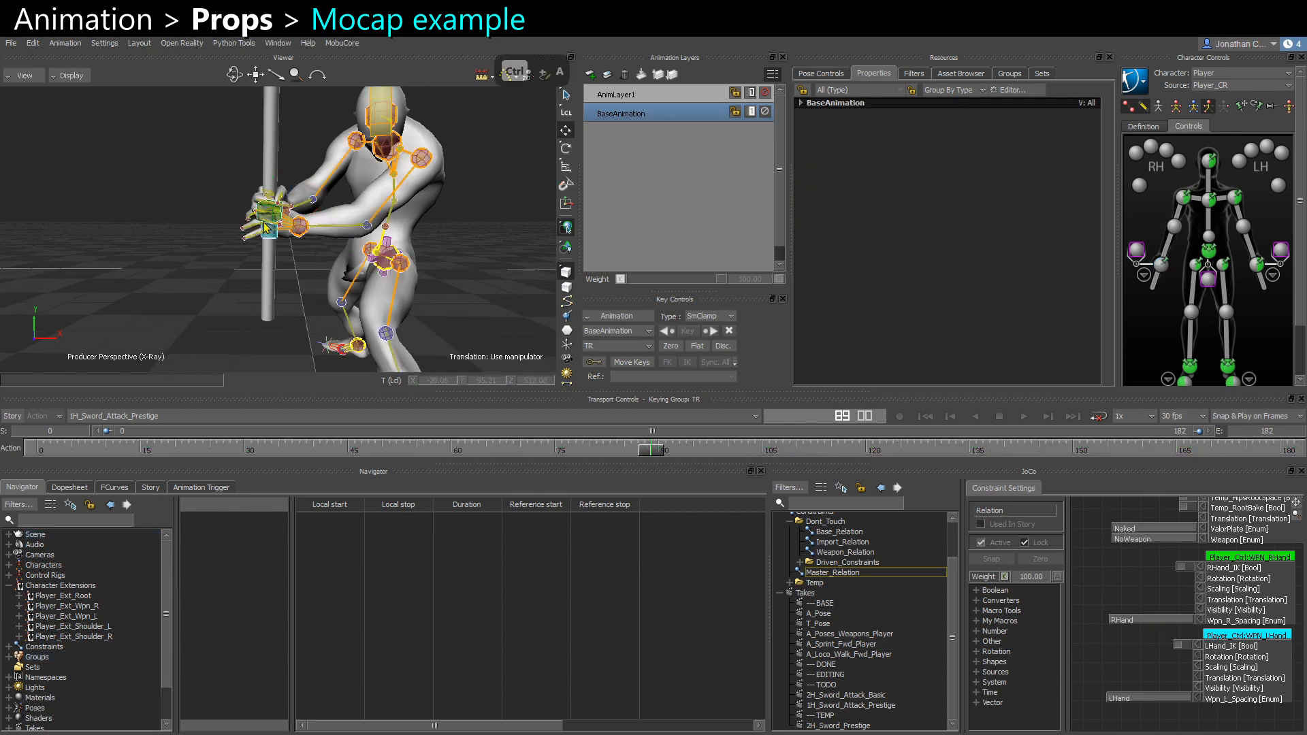
key("ctrl+a")
key("ctrl+a")
Switch the viewer to Cam_GAMEPLAY and scrub the attack through frame 57 to frame 68 to examine the weapon grip
left_click_drag(649, 453, 413, 472)
left_click_drag(361, 238, 350, 279, "ctrl+shift")
key("ctrl+e")
mouse_move(409, 452)
left_mouse_down()
mouse_move(371, 451)
mouse_move(431, 450)
left_mouse_up()
left_click_drag(378, 113, 379, 341, "ctrl+shift")
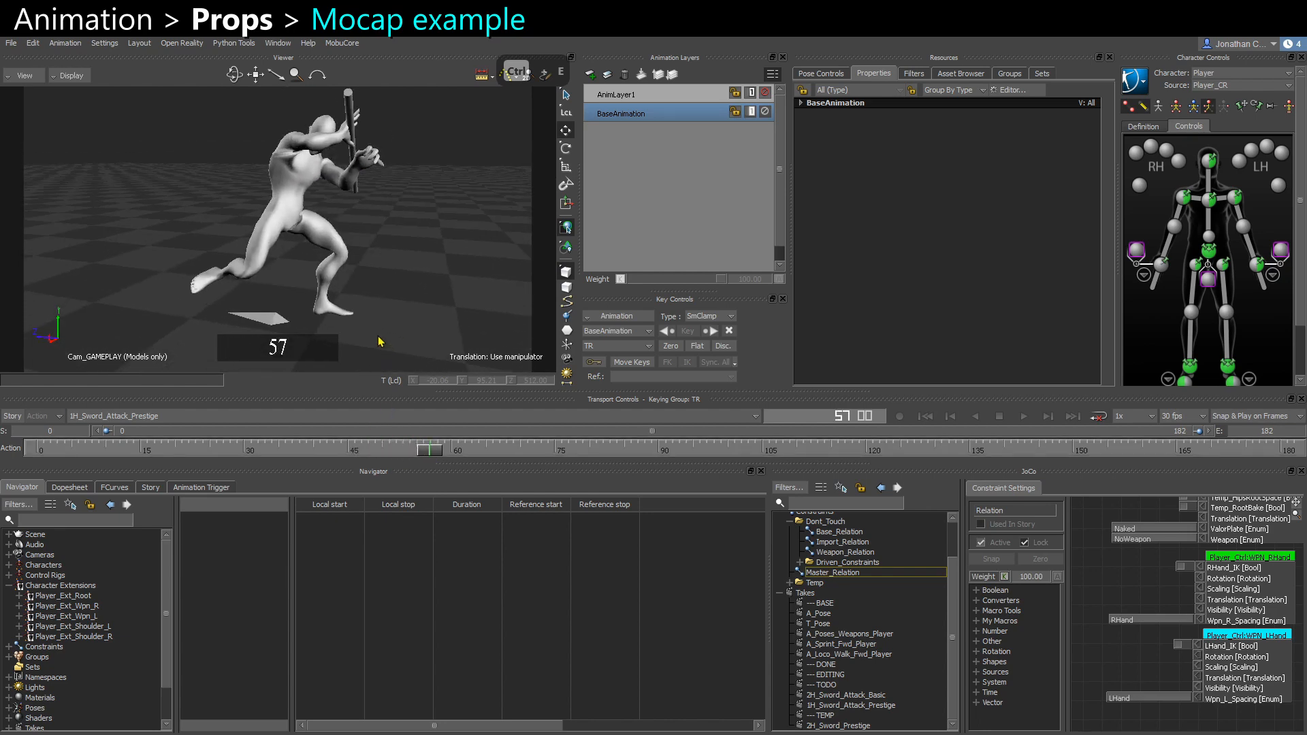
left_click_drag(432, 452, 341, 409)
left_click_drag(345, 308, 319, 257, "ctrl+shift")
left_click_drag(344, 449, 522, 401)
left_click_drag(474, 299, 359, 268, "ctrl+shift")
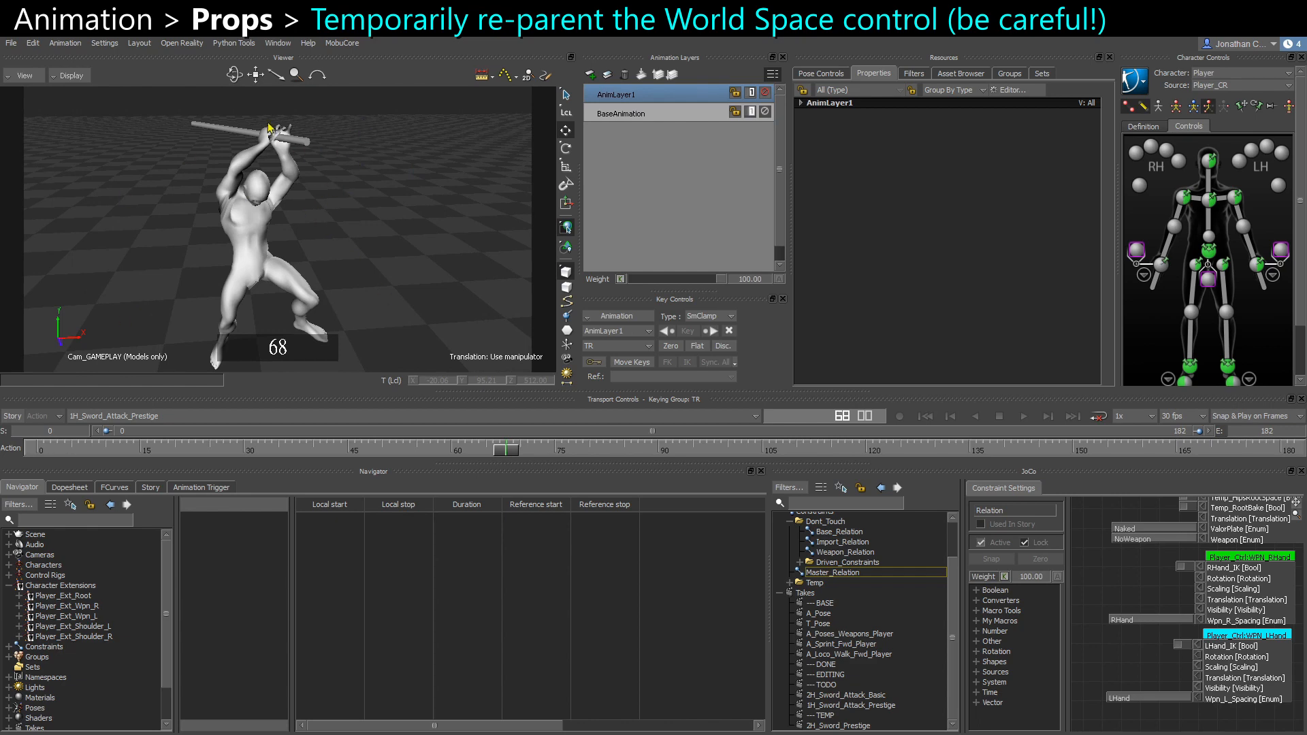
Parent the Player_Ctrl:WPN_RWorld control to Player_Ctrl:LeftHand in the schematic view
key("ctrl+w")
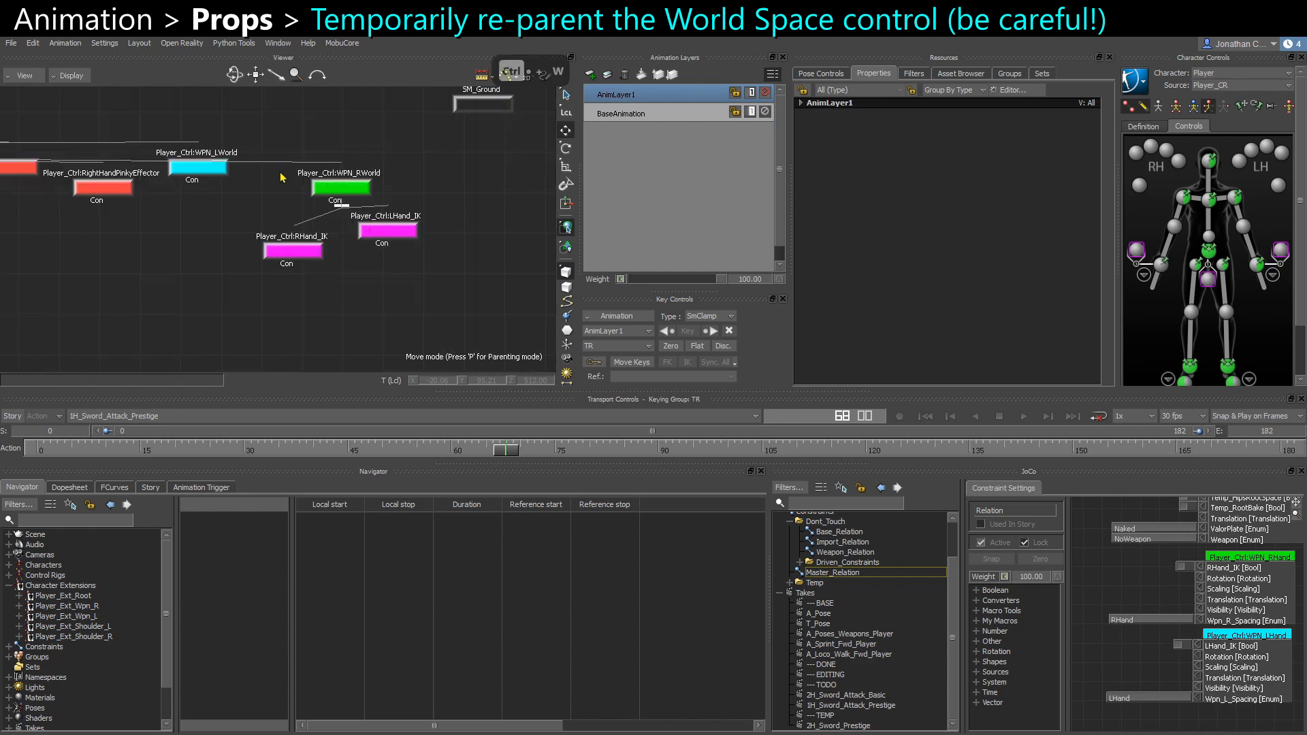
left_click(396, 198)
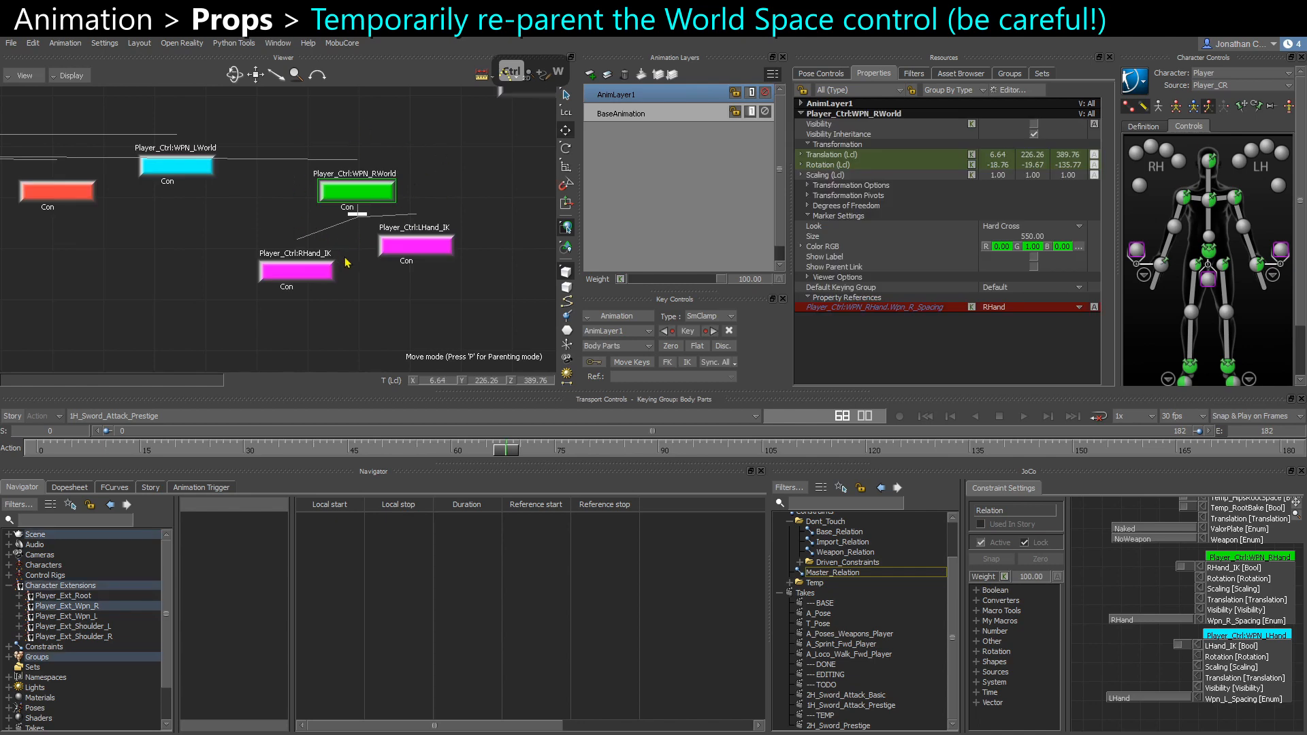
scroll(385, 240, "down", 4)
scroll(350, 181, "up", 5)
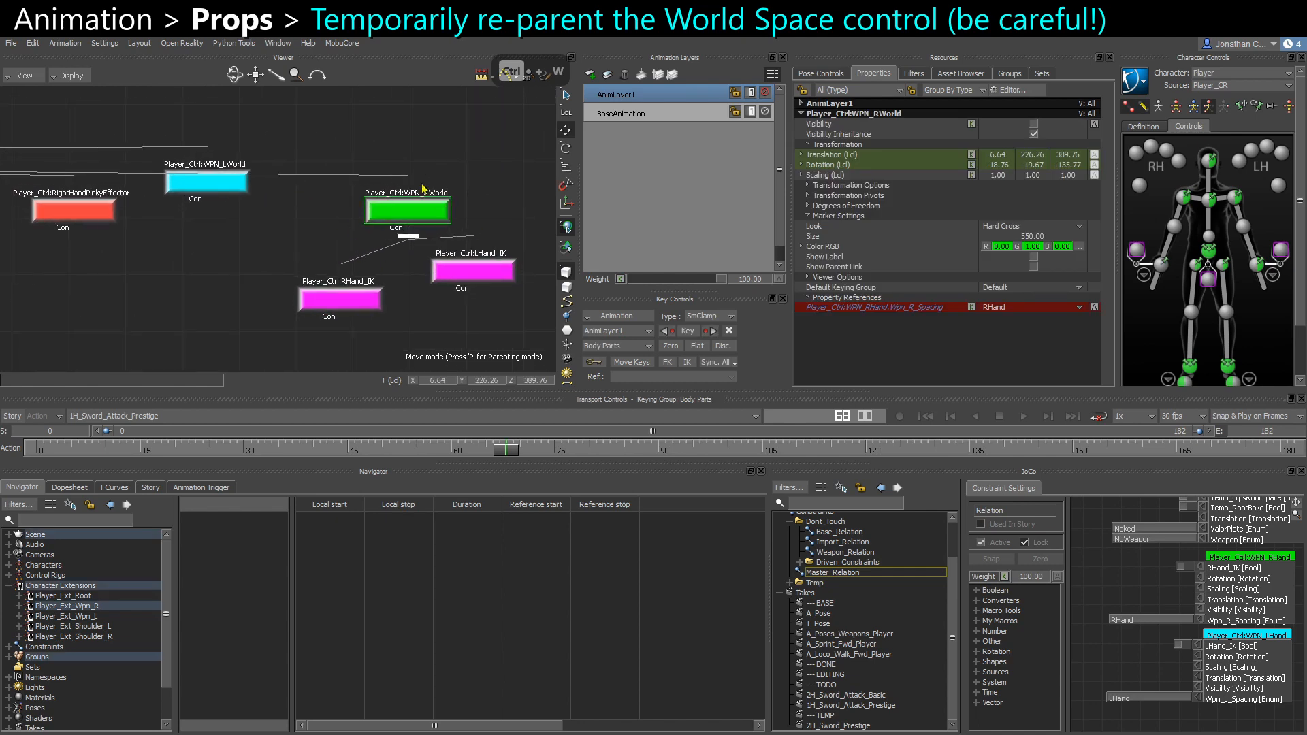
scroll(347, 275, "down", 5)
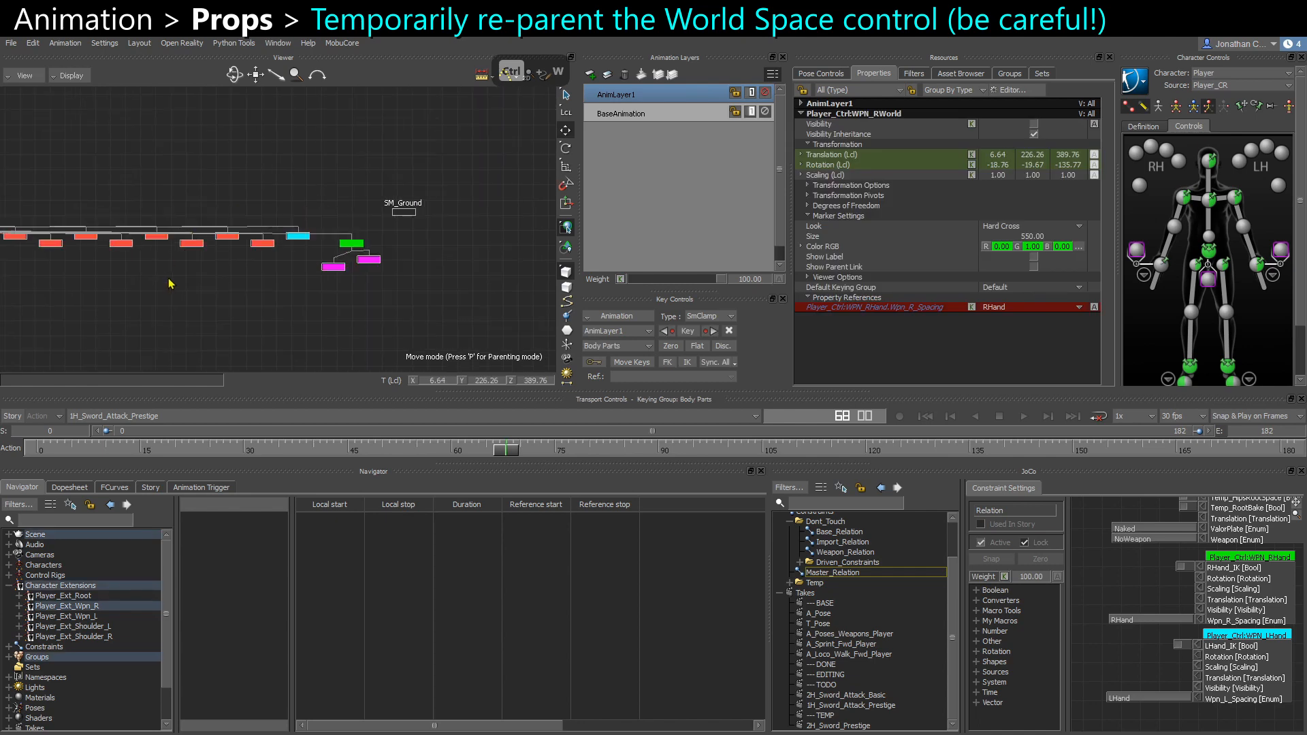
scroll(359, 257, "up", 8)
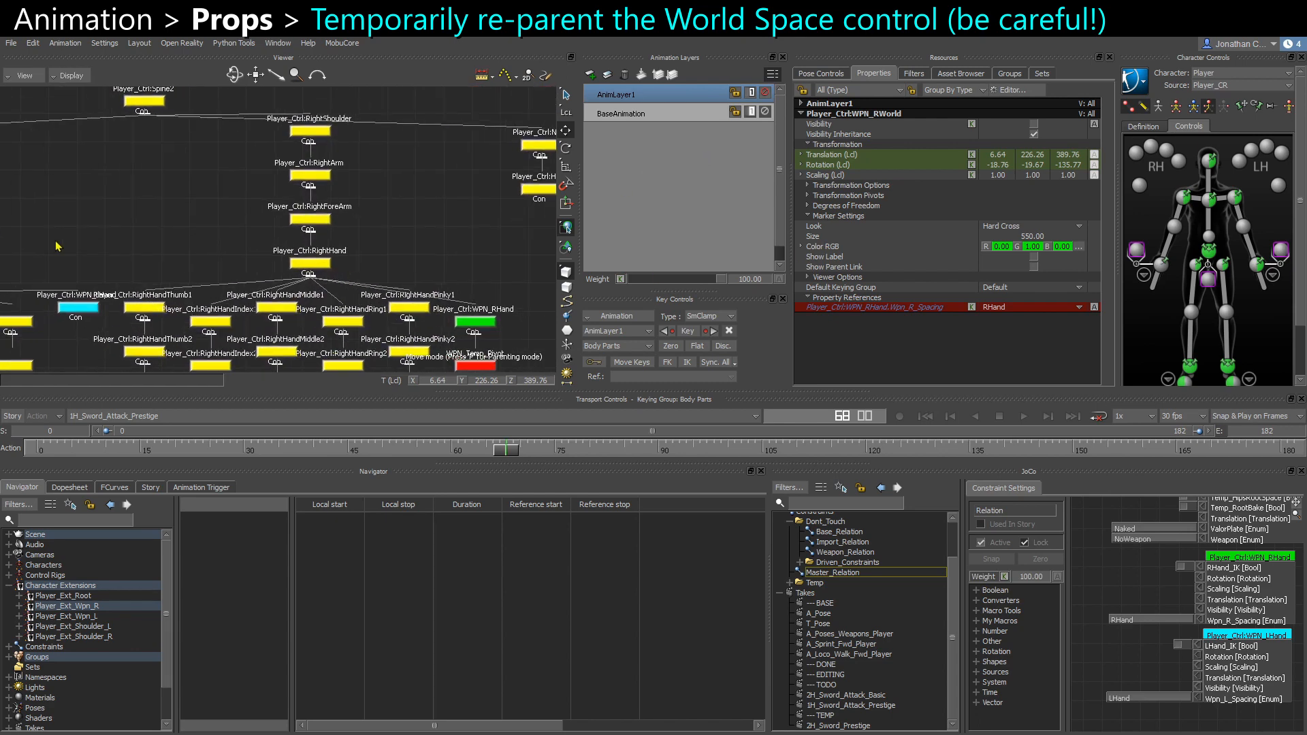
middle_click_drag(56, 242, 412, 213, "alt")
key("x")
left_click_drag(288, 256, 268, 252)
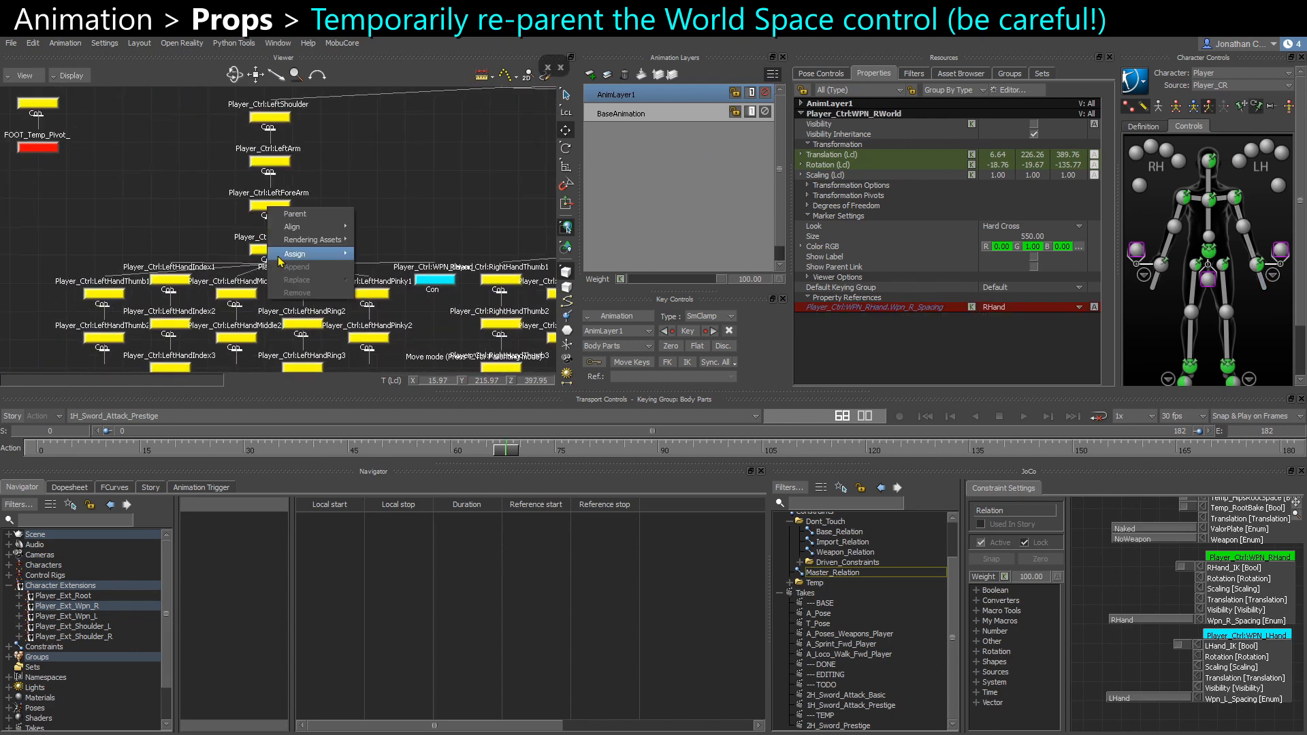
left_click(307, 215)
Select the re-parented Player_Ctrl:WPN_RWorld control in the schematic view and return to the camera view
key("ctrl+w")
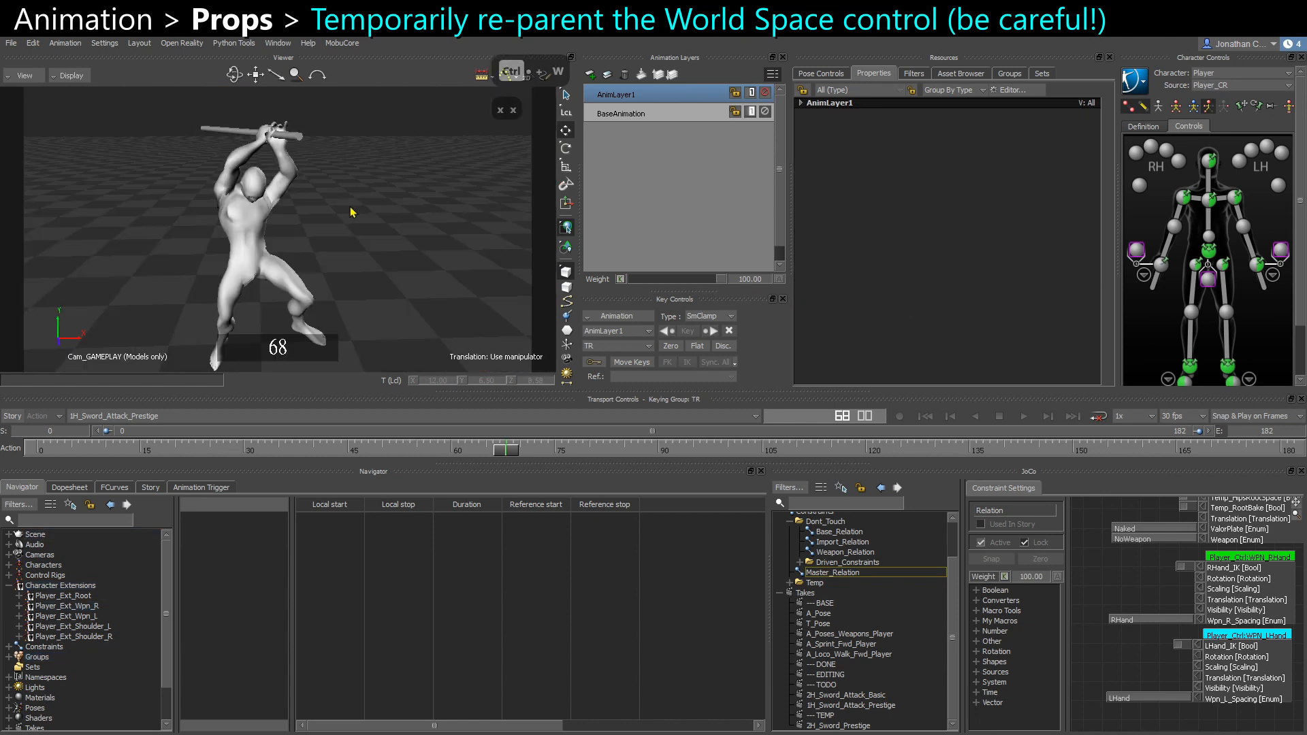
key("ctrl+w")
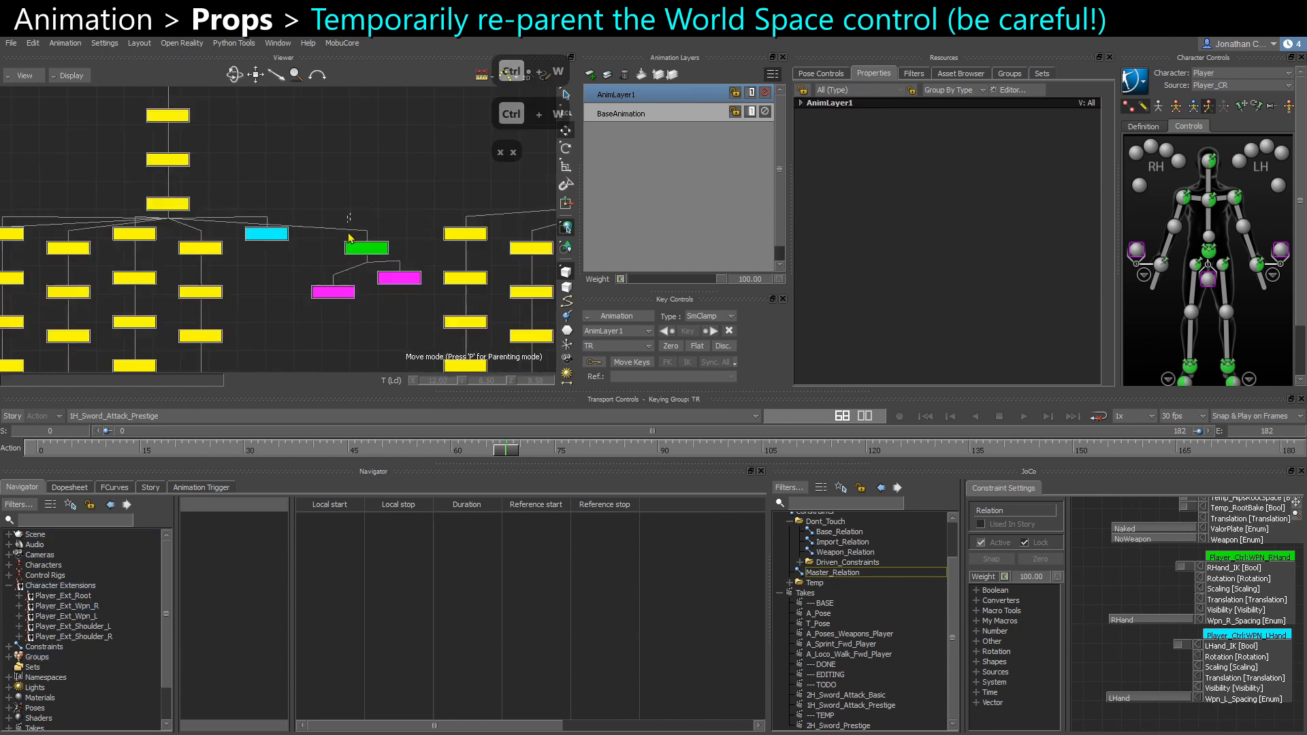
left_click(350, 240)
key("ctrl+w")
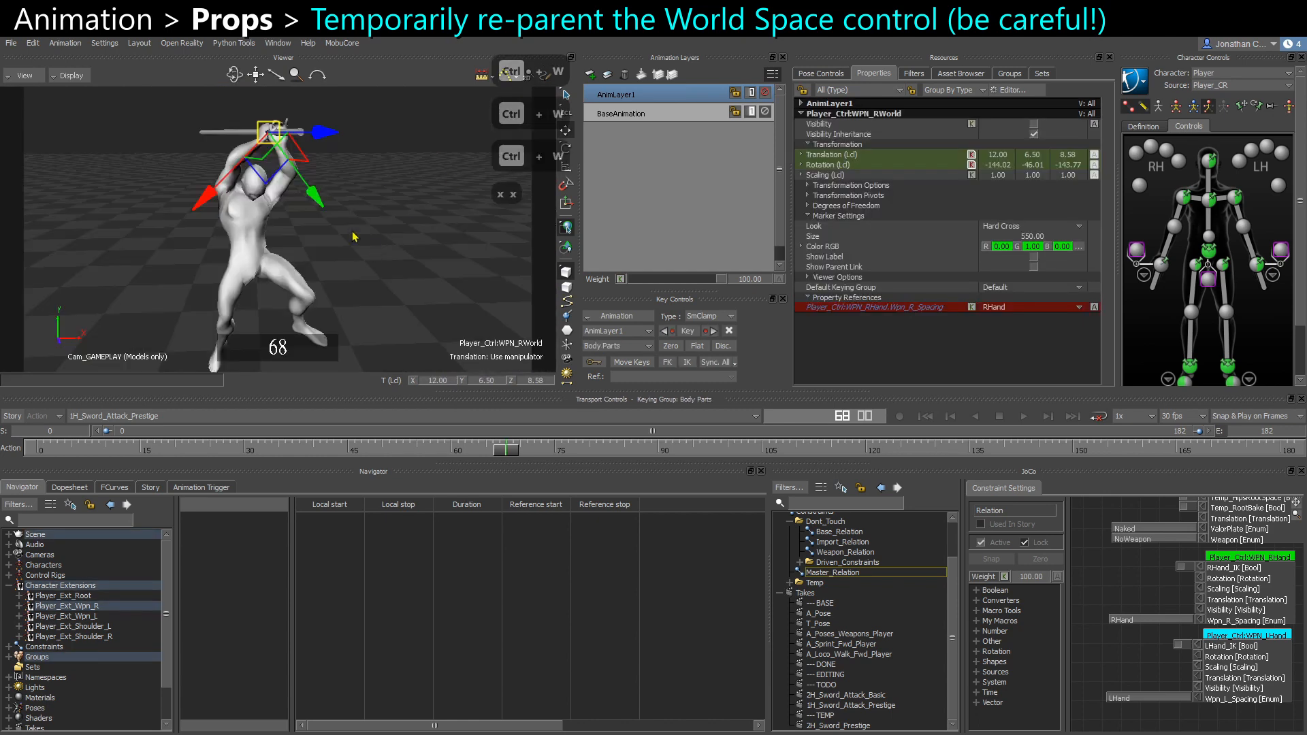
Try the right weapon's Wpn_R_Spacing on RWorld, and return it to RHand at frame 82
left_click(1120, 619)
left_click(1124, 639)
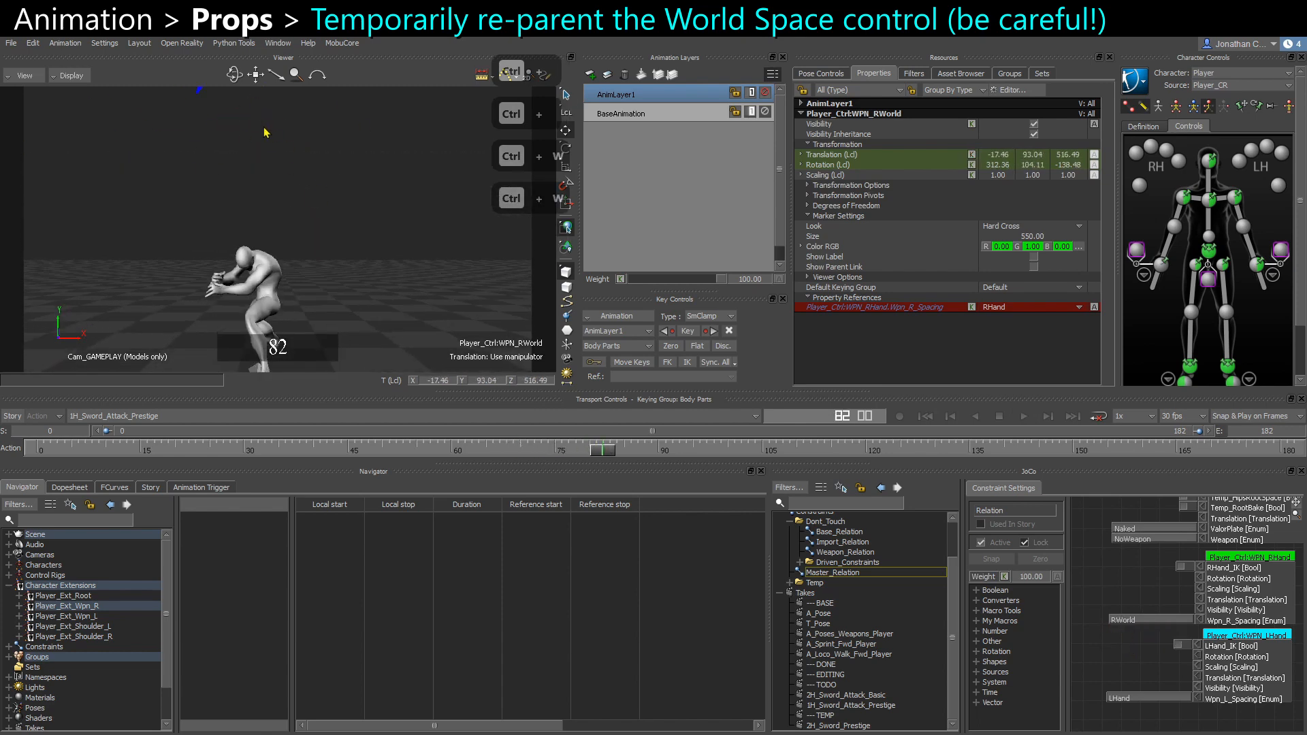
left_click(1137, 619)
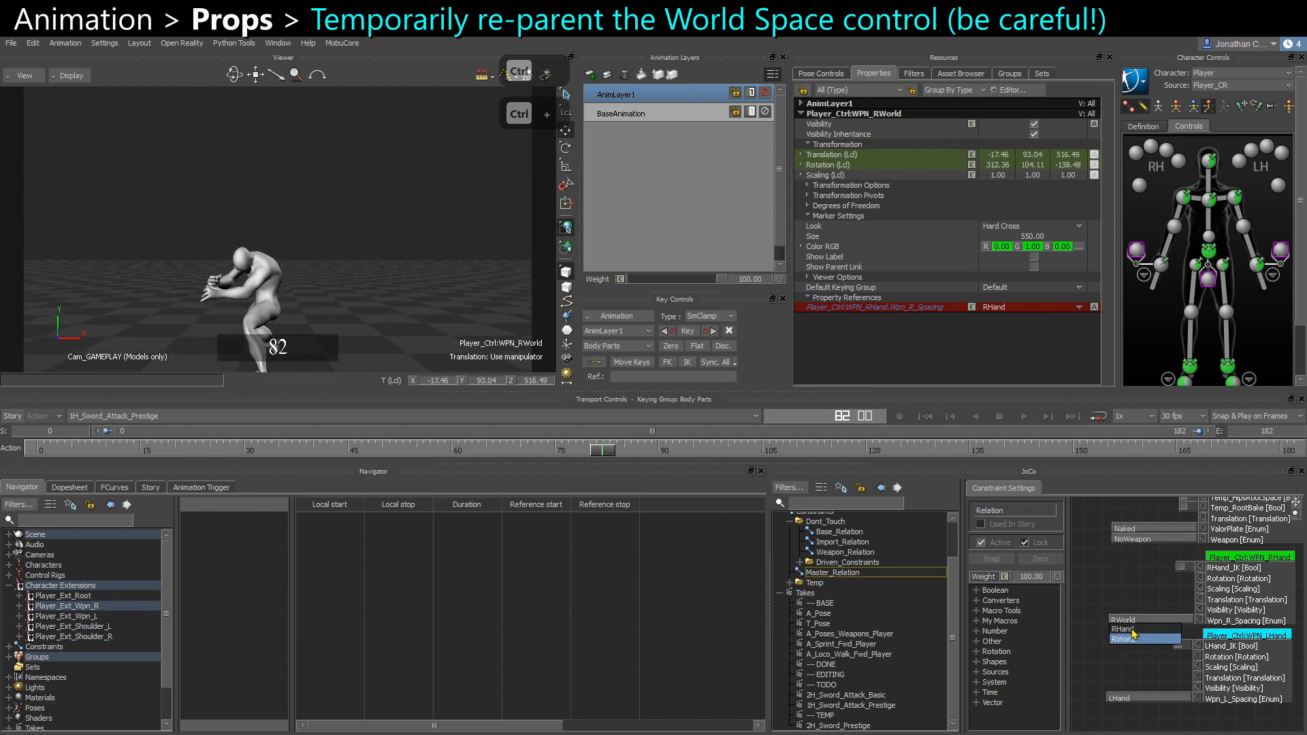
left_click(1124, 629)
Plot all properties of the WPN_RWorld control on frame at 30 FPS with the Unroll rotation filter
left_click(610, 317)
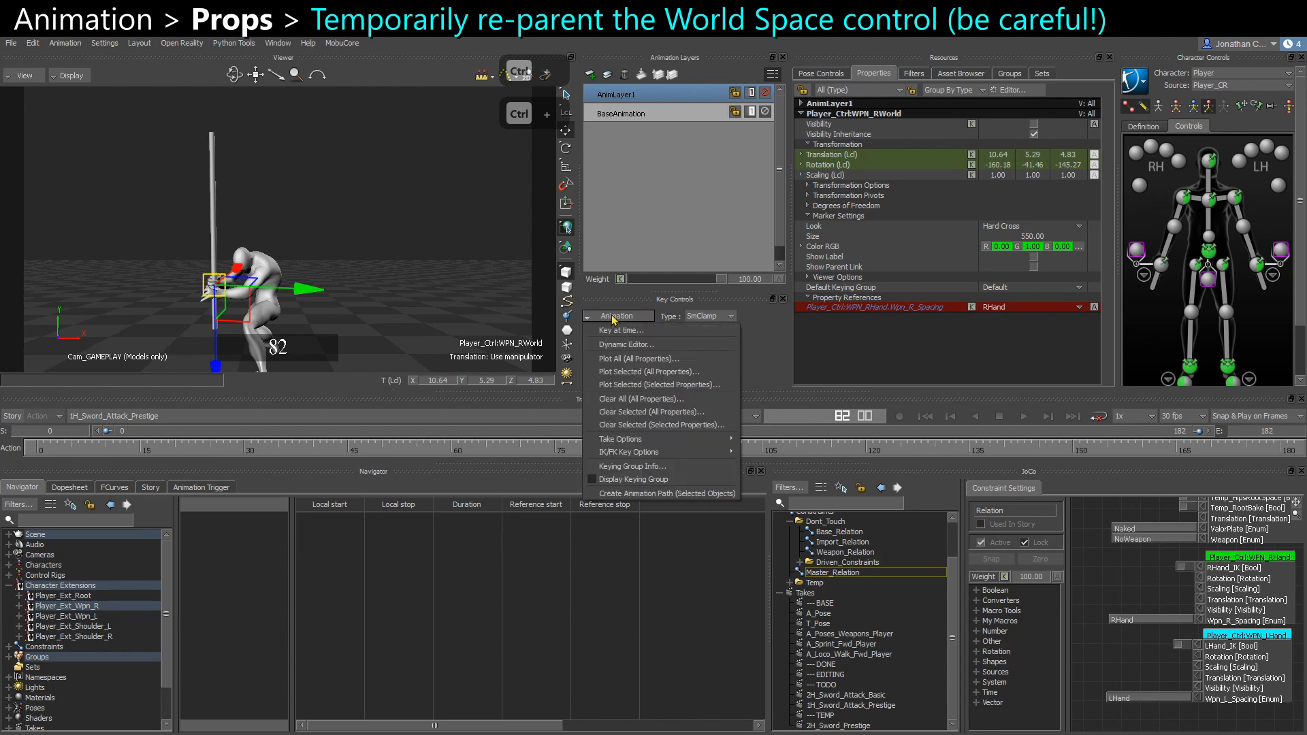
left_click(625, 358)
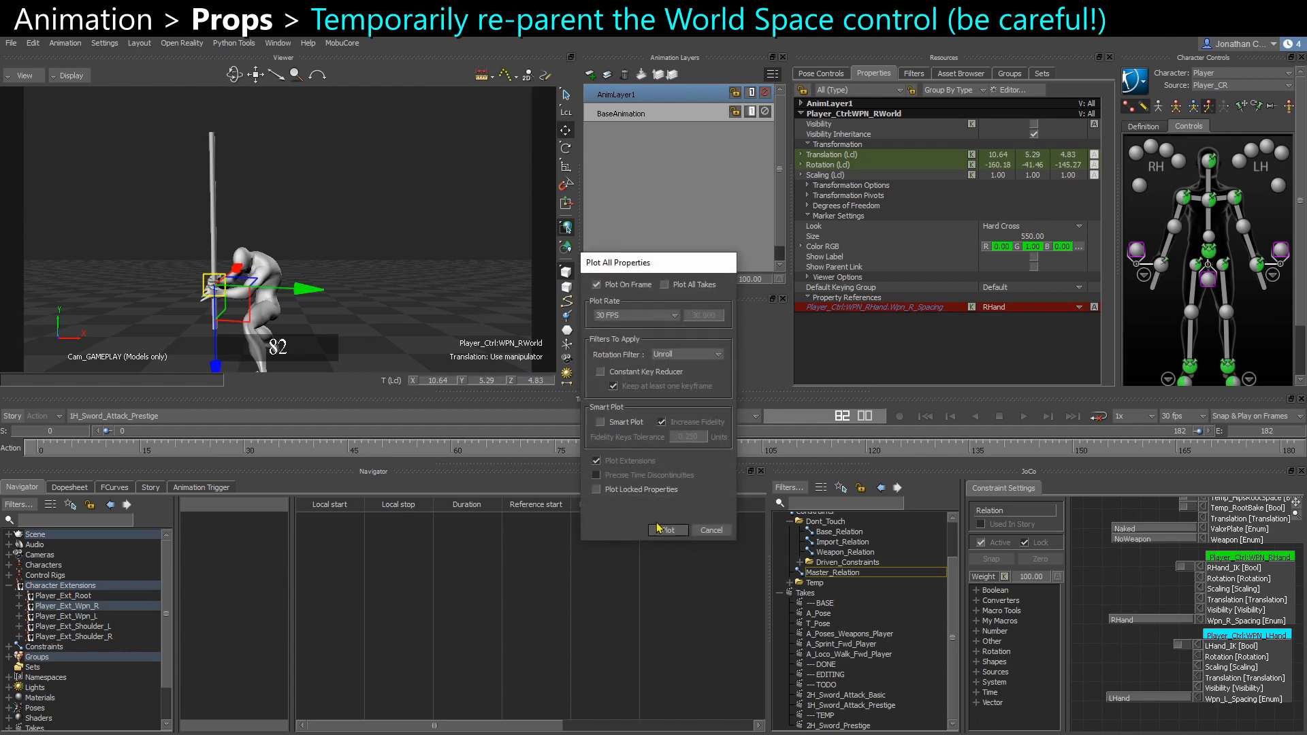
left_click(667, 532)
key("r")
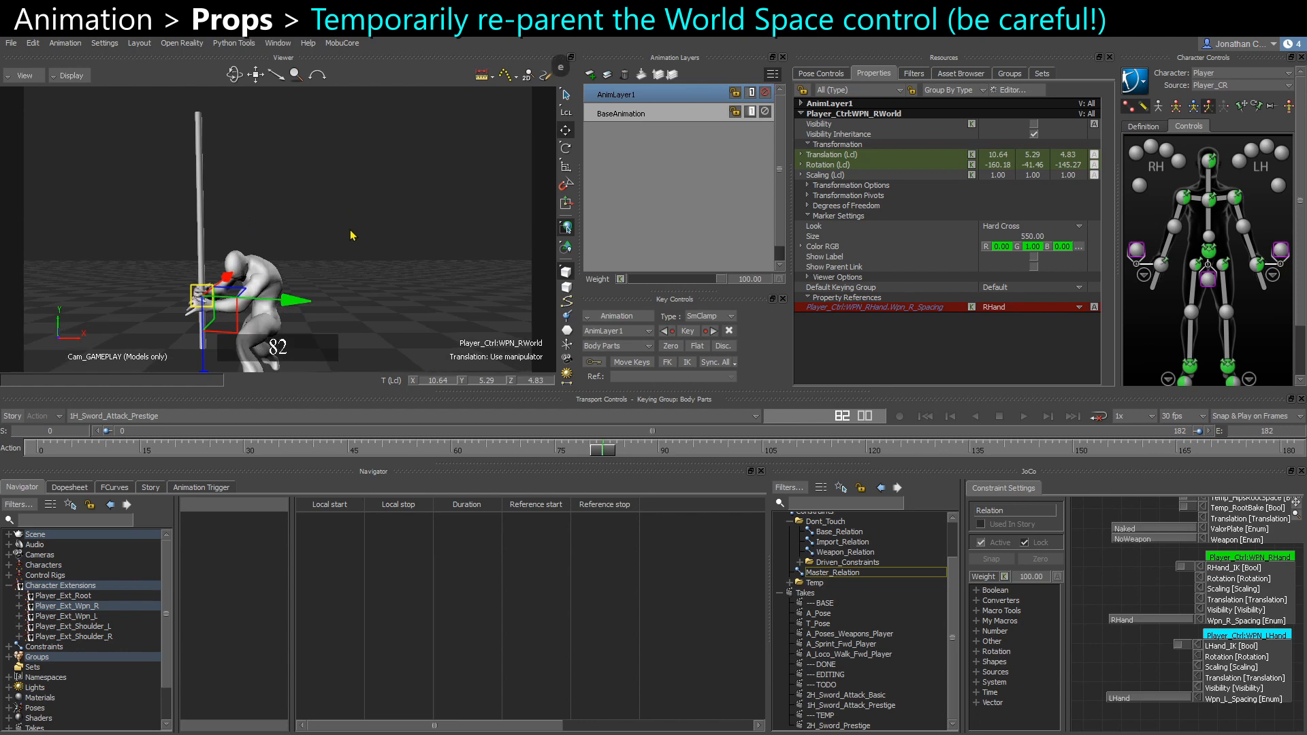
Go to frame 50 and set the right weapon's Wpn_R_Spacing to RWorld
left_click(385, 451)
left_click(1121, 622)
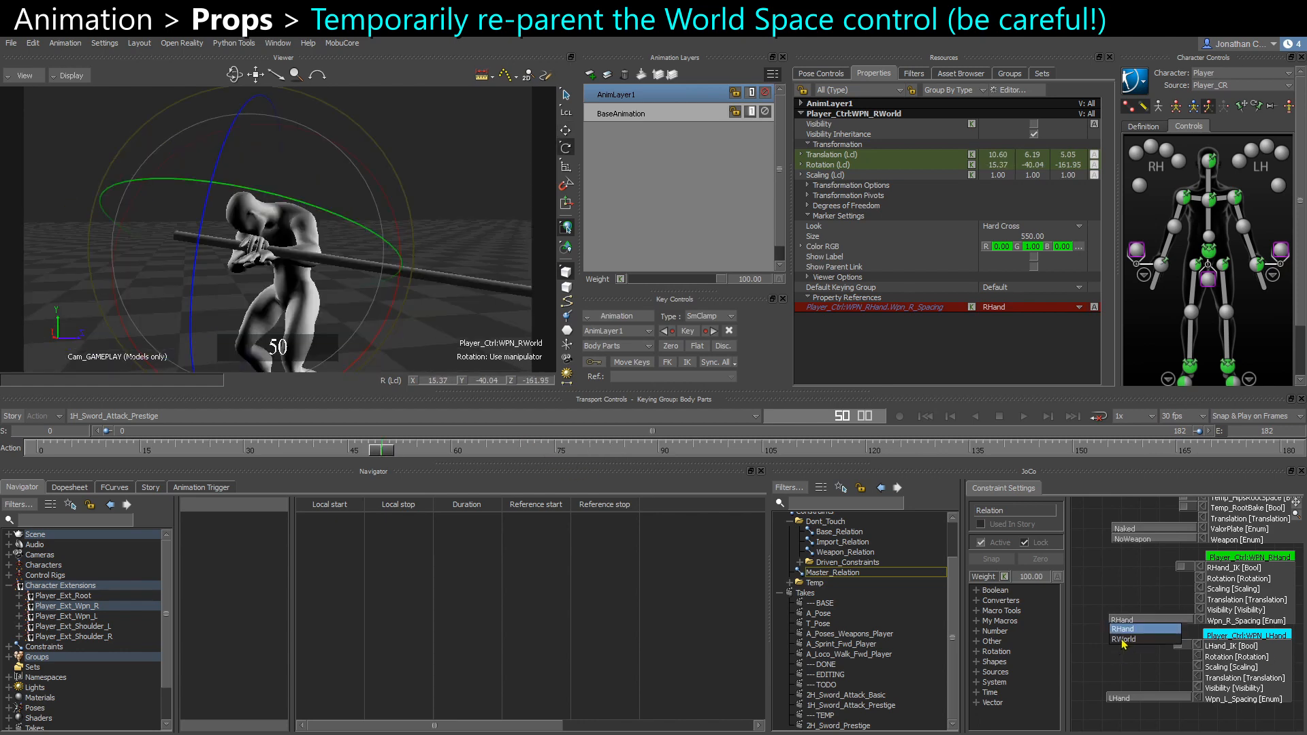
left_click(1123, 639)
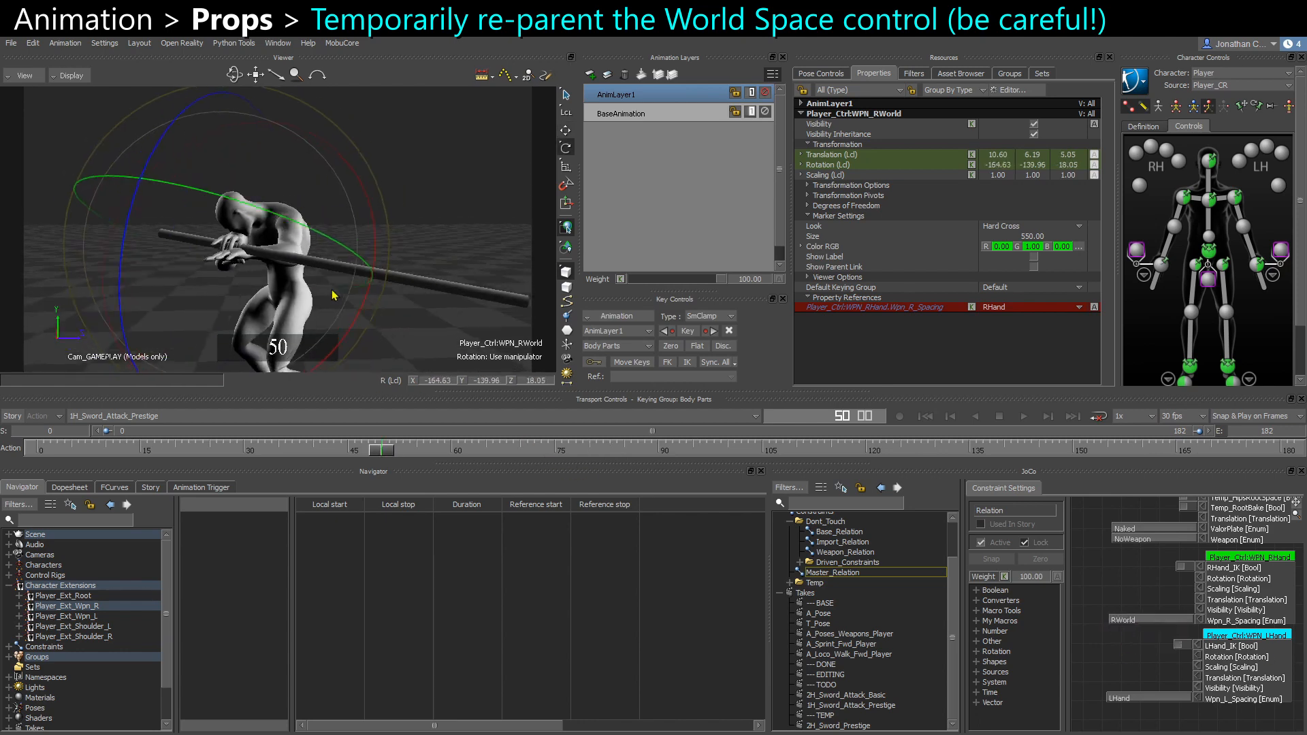
Try rotating the left wrist effector at frame 51, and undo the change
left_click_drag(383, 454, 388, 452)
left_click_drag(505, 260, 349, 304)
key("ctrl+z")
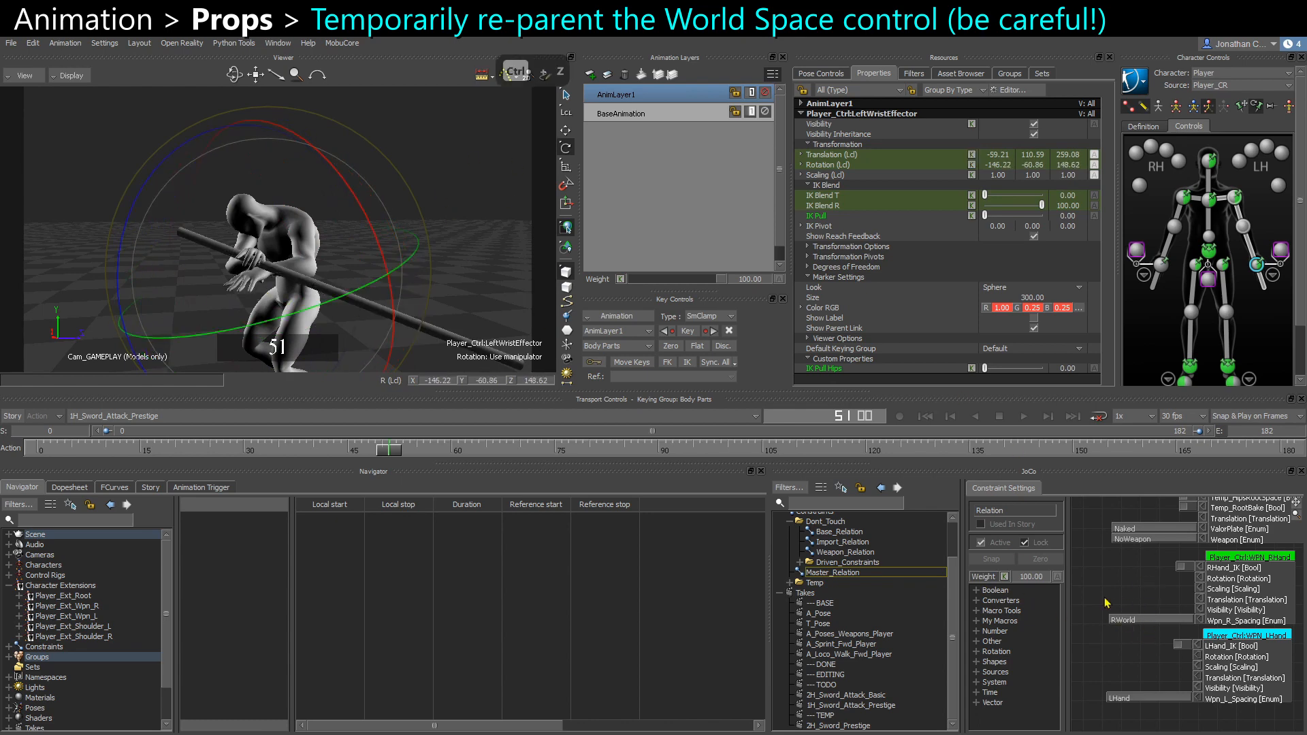
Select the Player_Ctrl:WPN_RWorld control at frame 51 through the X-Ray display, and return to showing models only
left_click_drag(261, 236, 348, 178, "ctrl+shift")
left_click_drag(349, 264, 356, 296, "ctrl+shift")
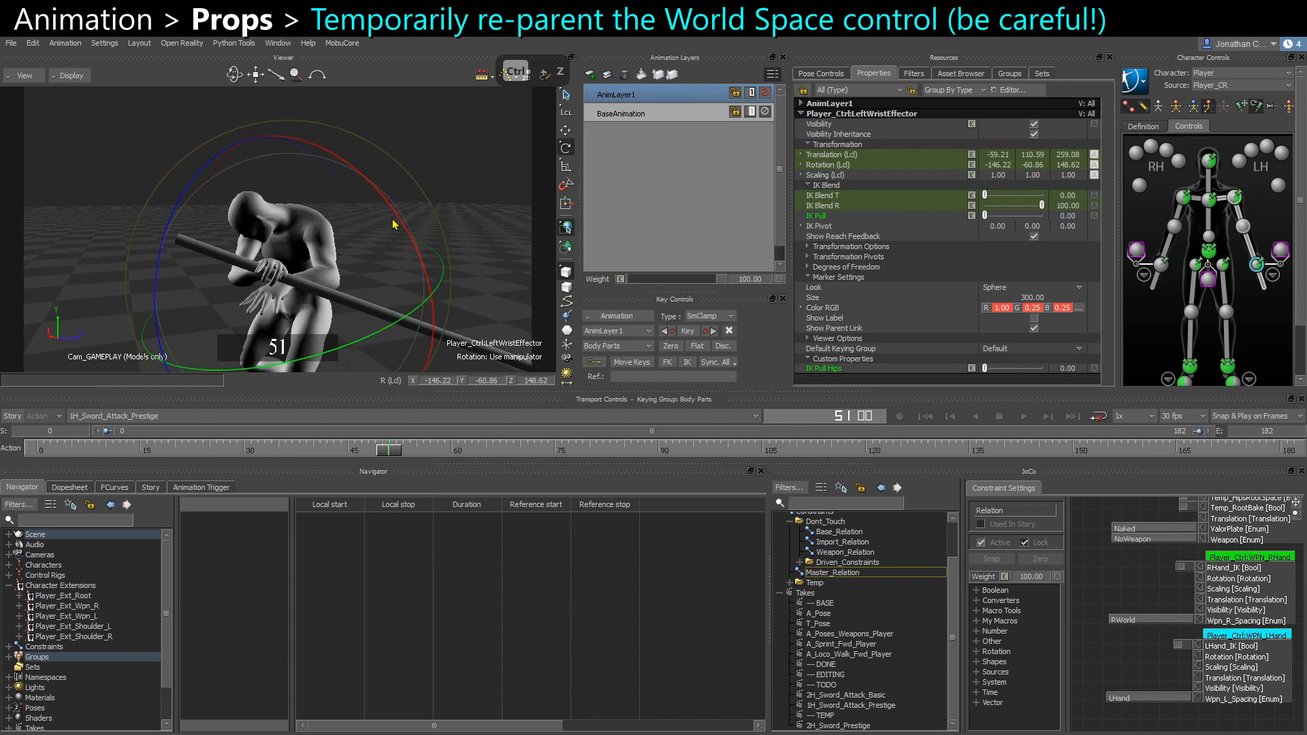
left_click_drag(353, 283, 361, 264, "ctrl+shift")
mouse_move(433, 163)
left_mouse_down("ctrl+shift")
mouse_move(446, 166)
mouse_move(436, 162)
left_mouse_up("ctrl+shift")
left_click(346, 306)
key("ctrl+a")
key("ctrl+a")
left_click_drag(259, 298, 266, 287, "ctrl+shift")
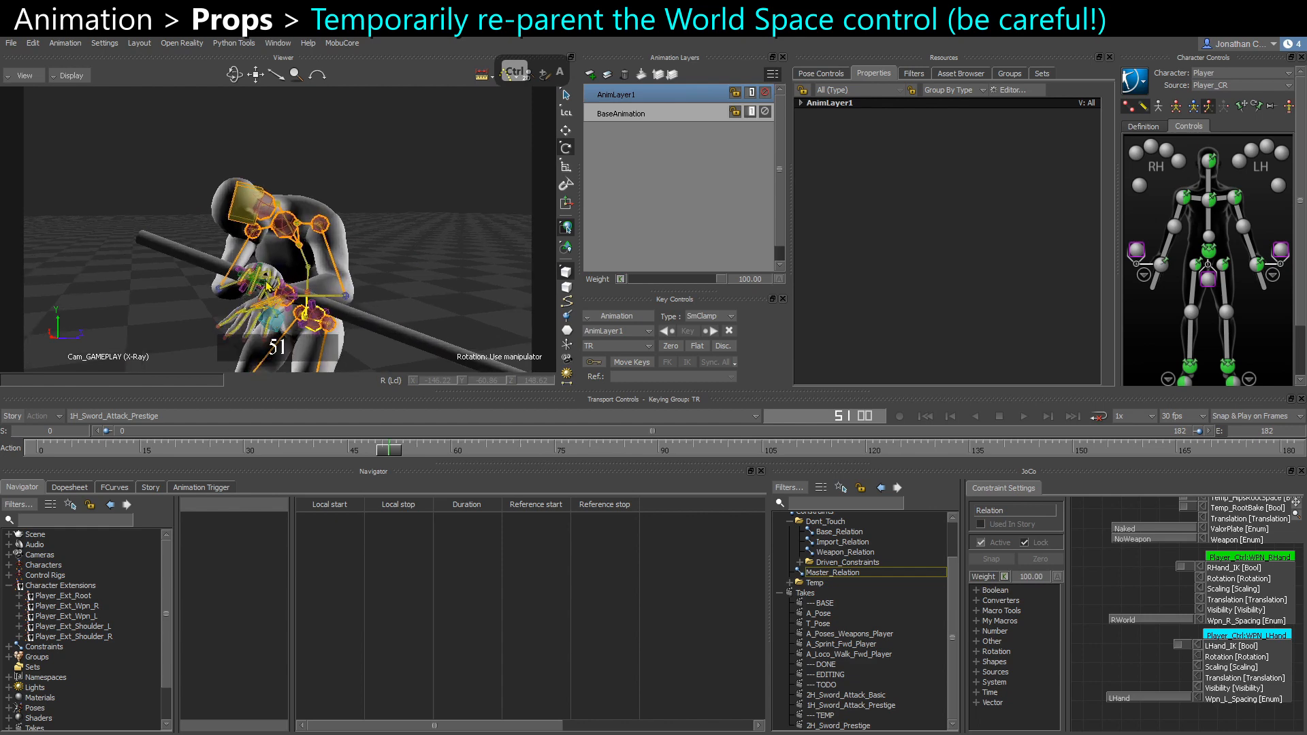
left_click(265, 288)
key("ctrl+a")
key("ctrl+a")
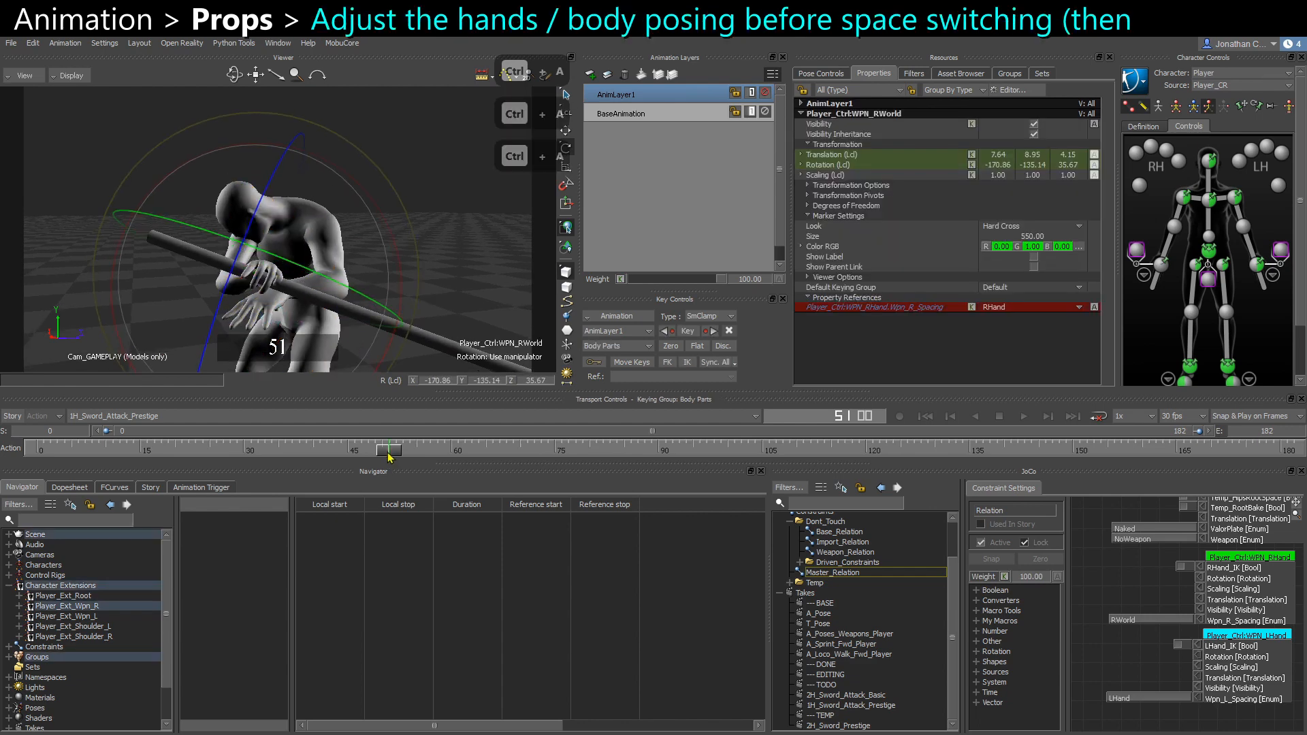
Go to frame 48 and select the left wrist effector
left_click(367, 454)
mouse_move(366, 455)
left_mouse_down()
mouse_move(327, 455)
mouse_move(370, 457)
left_mouse_up()
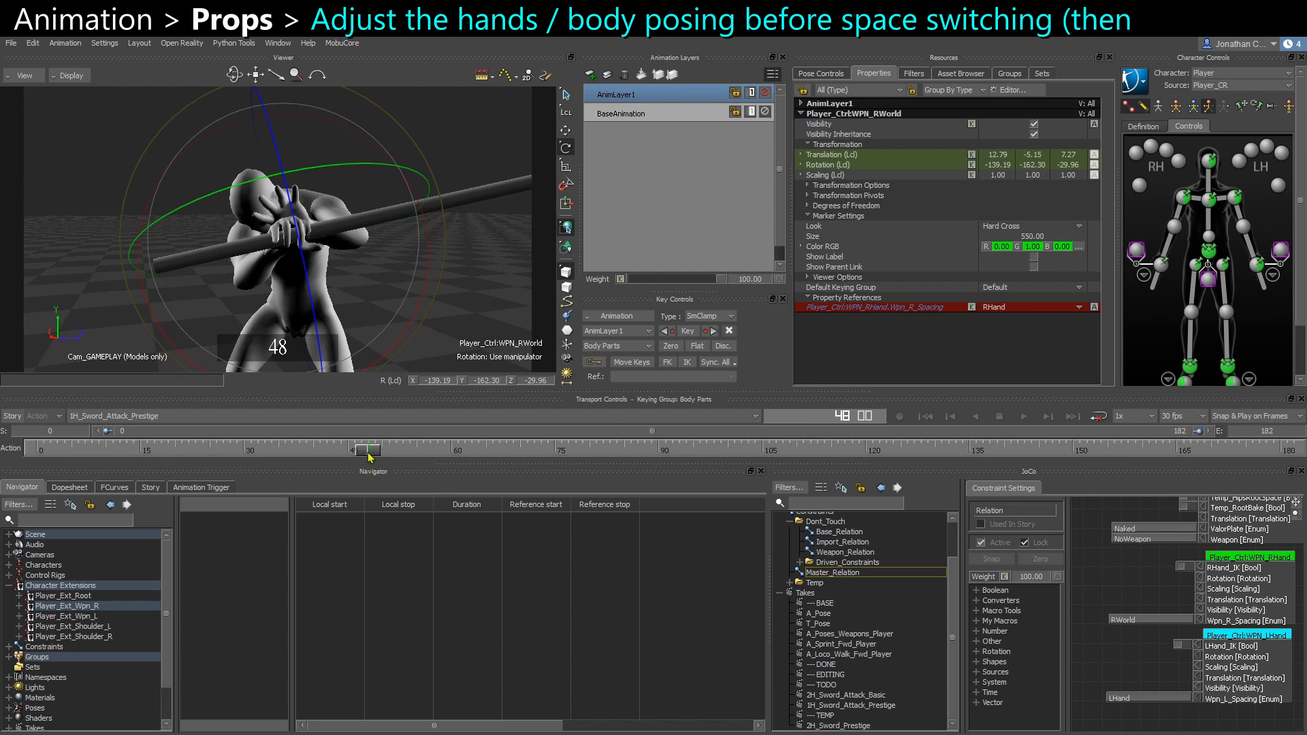
key("ctrl+z")
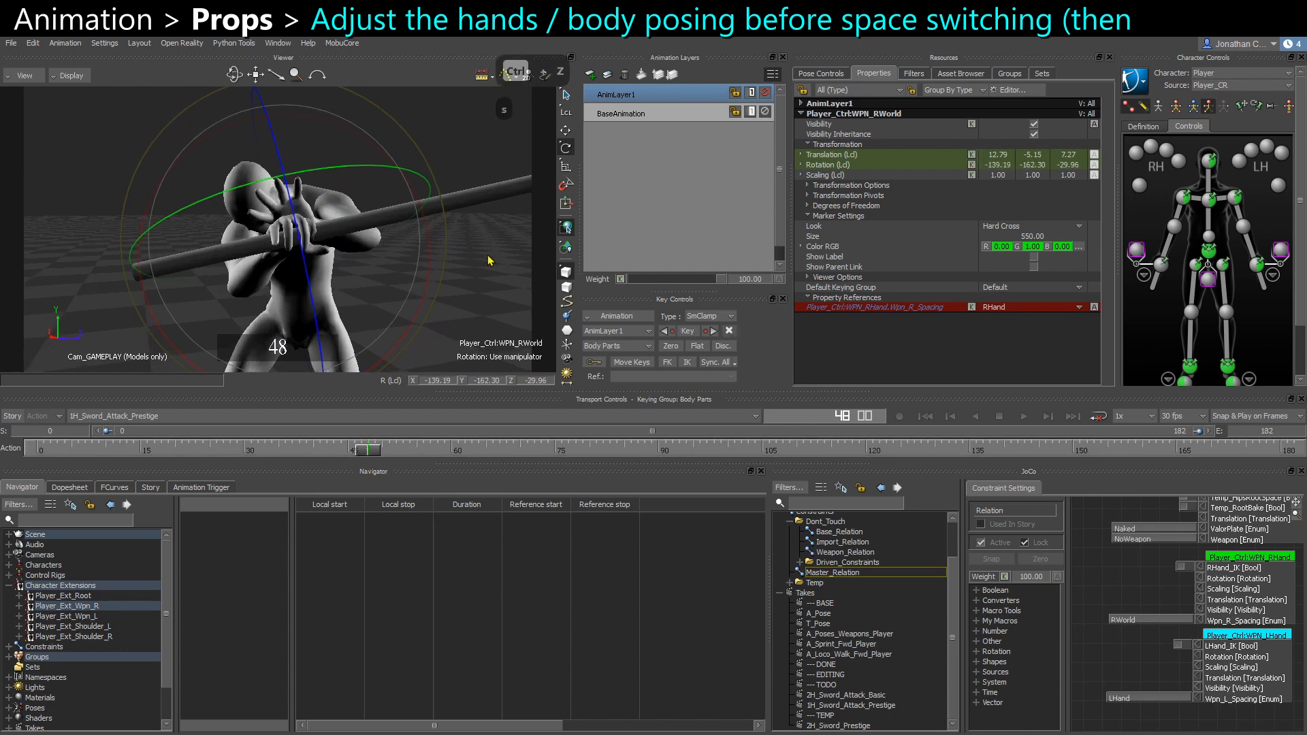
left_click(1256, 268)
left_click_drag(320, 259, 309, 272, "alt")
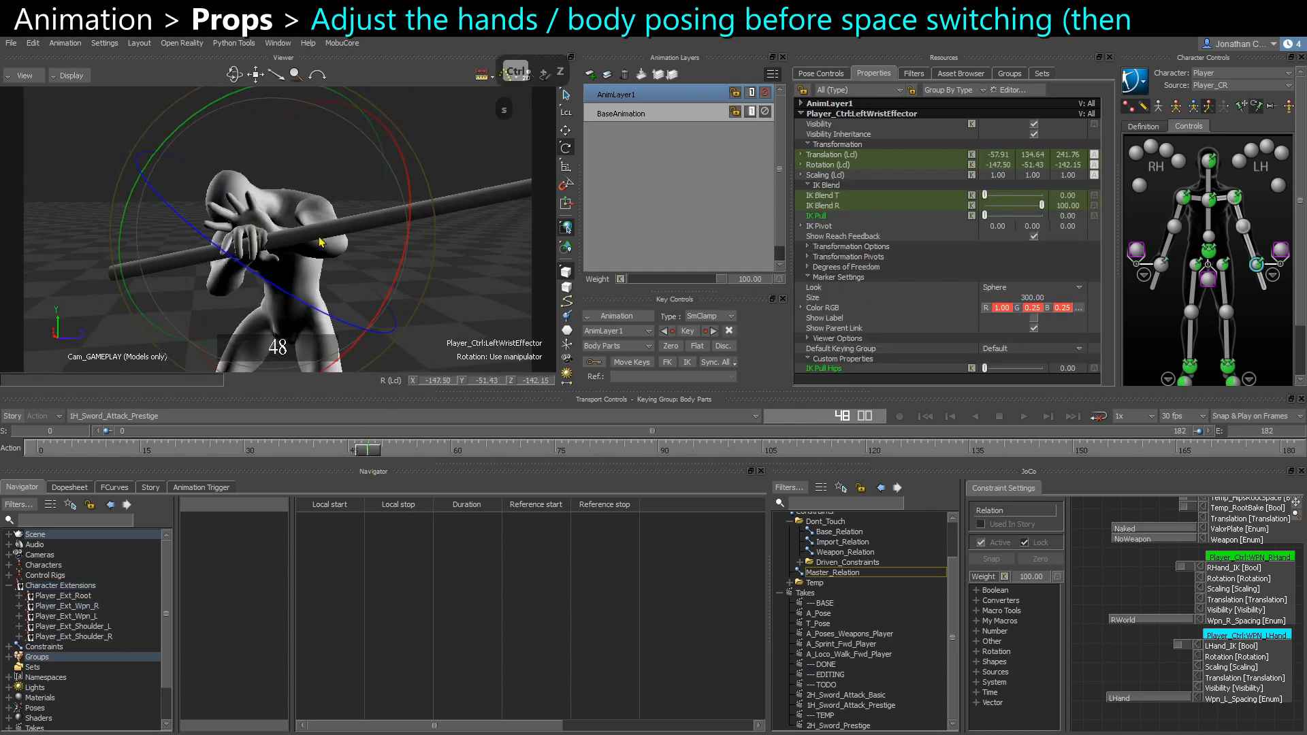
Try moving the left wrist effector at frame 48 with a resized translation manipulator, and undo the move
key("q")
key("w")
left_click_drag(297, 229, 306, 237)
key("q")
key("q")
key("q")
key("q")
key("q")
key("q")
key("ctrl+z")
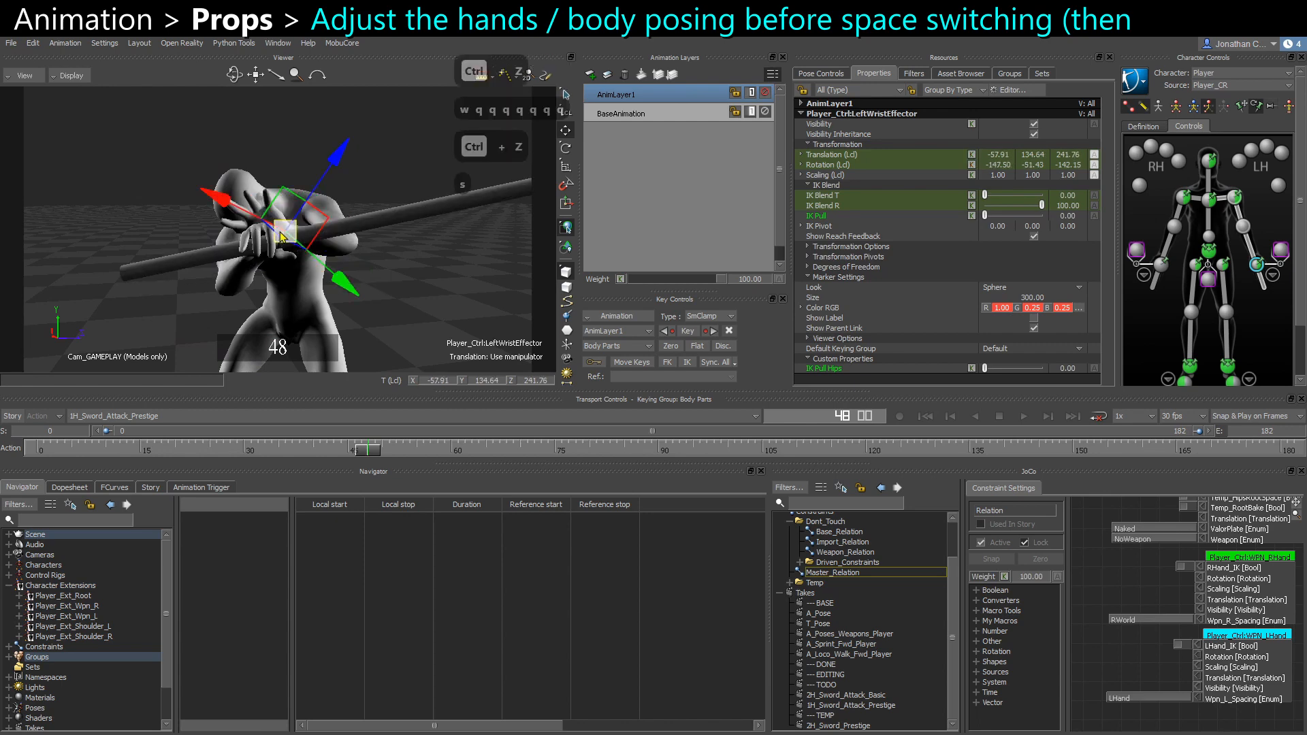
Set Wpn_R_Spacing to RHand, and move, rotate and key the left wrist effector at frame 48
left_click(1121, 629)
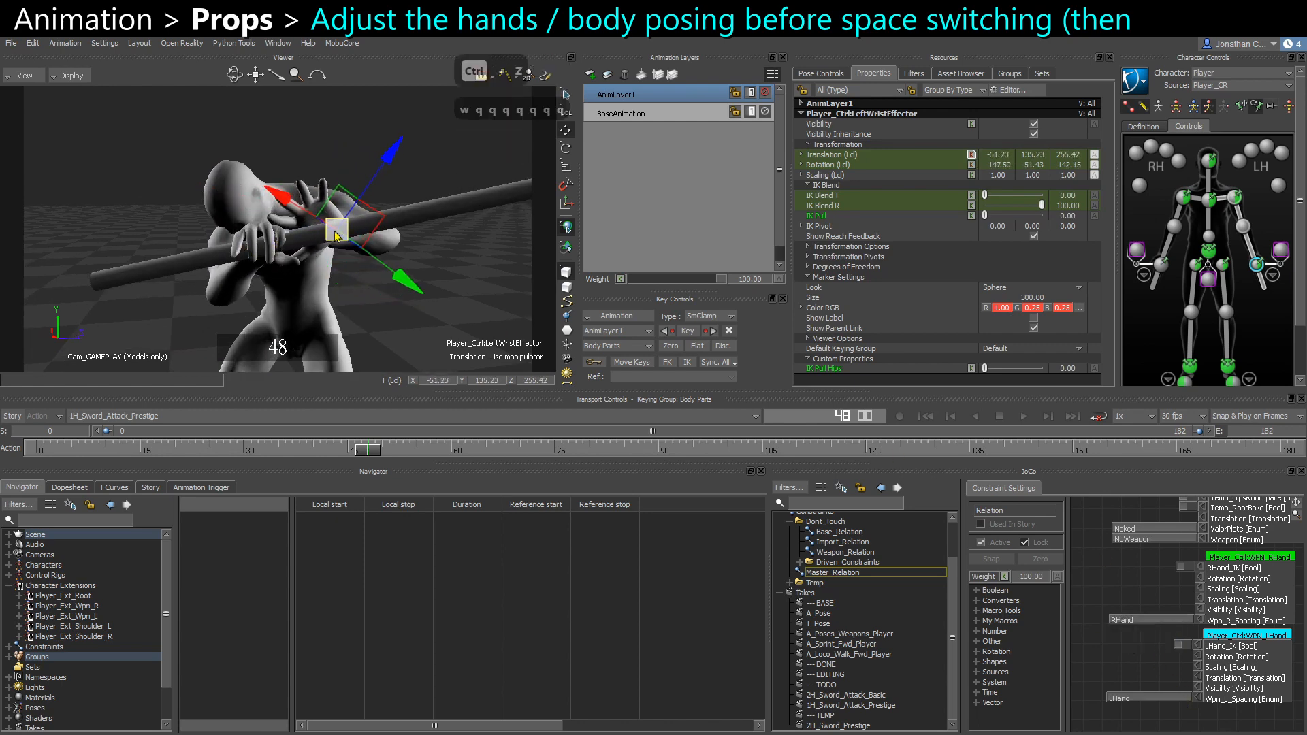
key("e")
left_click_drag(335, 235, 476, 279, "alt")
key("w")
left_click_drag(457, 228, 379, 240)
key("e")
left_click_drag(262, 342, 402, 358)
key("s")
Go to frame 43 and add a zero key to the left wrist effector on AnimLayer1
left_click_drag(369, 446, 333, 450)
key("ctrl+z")
left_click_drag(352, 367, 627, 378, "alt")
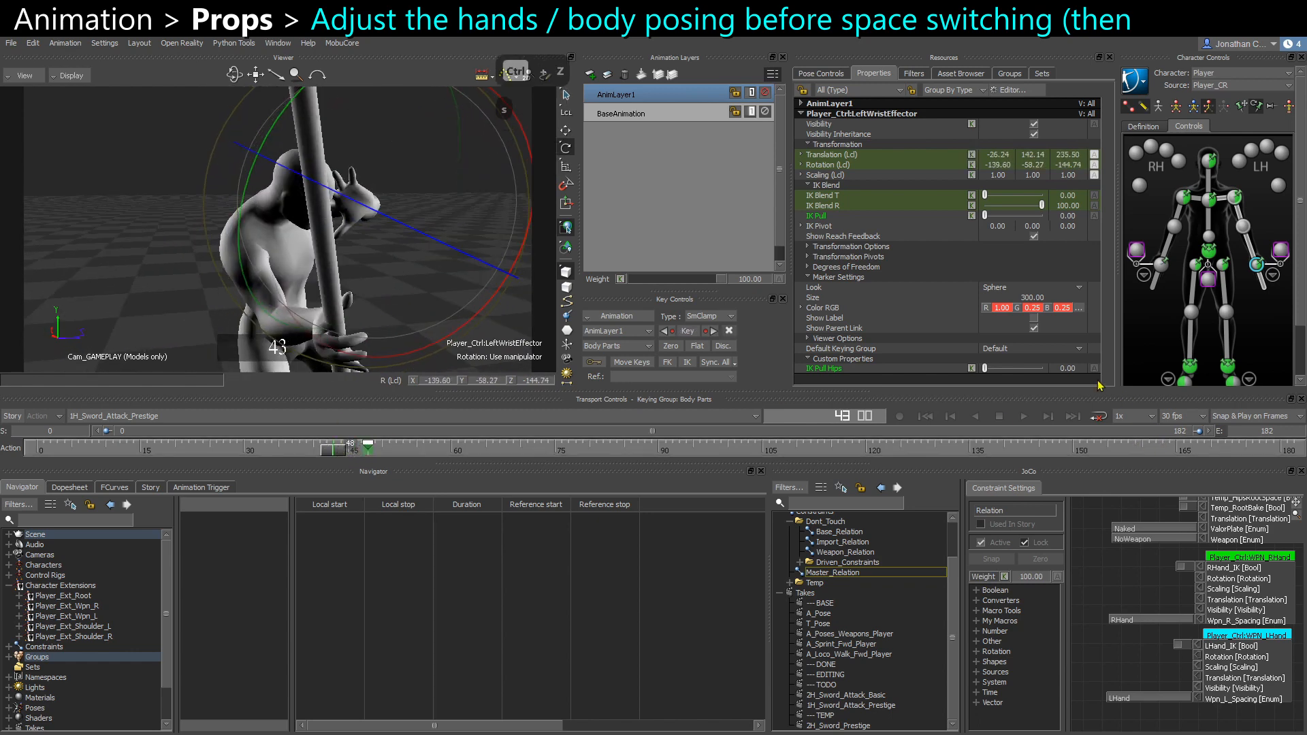
left_click(670, 346)
Move and rotate the left wrist effector away from the weapon at frame 43
left_click_drag(469, 274, 116, 258, "alt")
key("w")
key("q")
key("q")
key("q")
key("q")
key("q")
key("q")
key("q")
left_click_drag(165, 219, 309, 331)
key("e")
Add a zero key to the left wrist effector at frame 40, and scrub to frame 51 to check the pose
left_click_drag(338, 453, 317, 453)
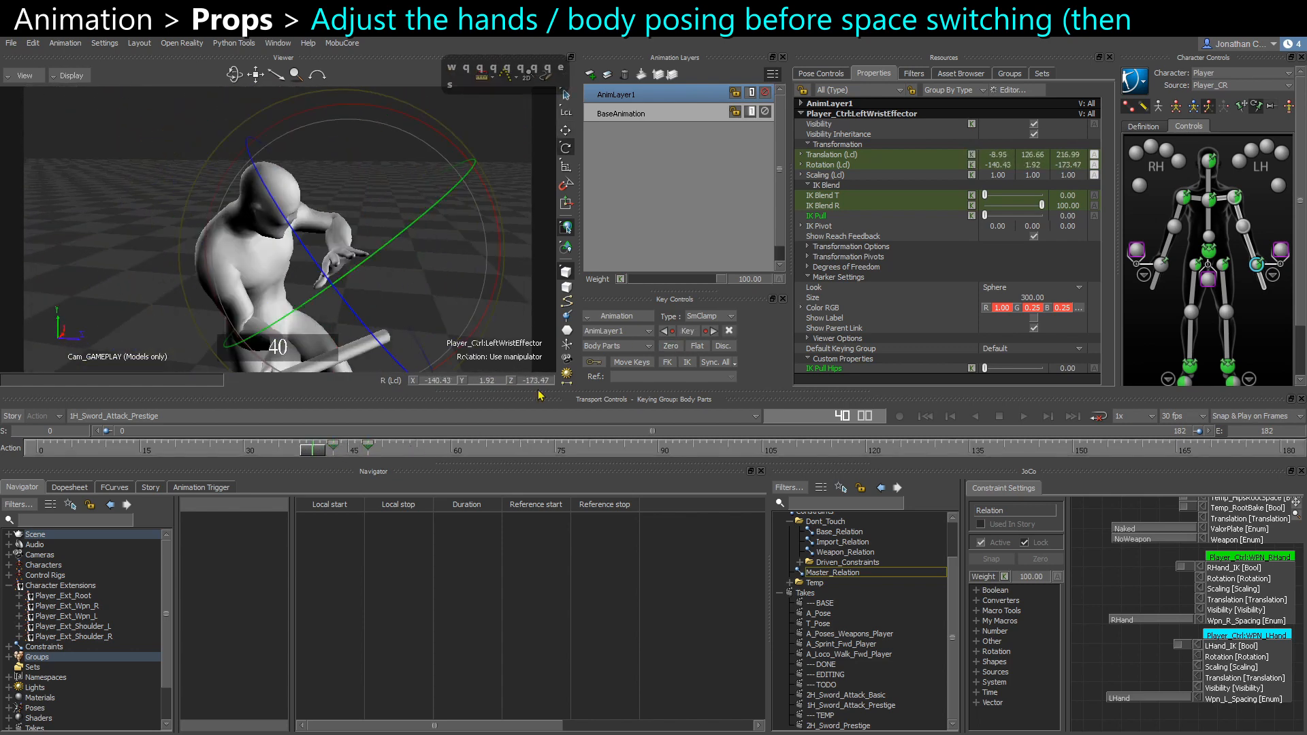
left_click(670, 345)
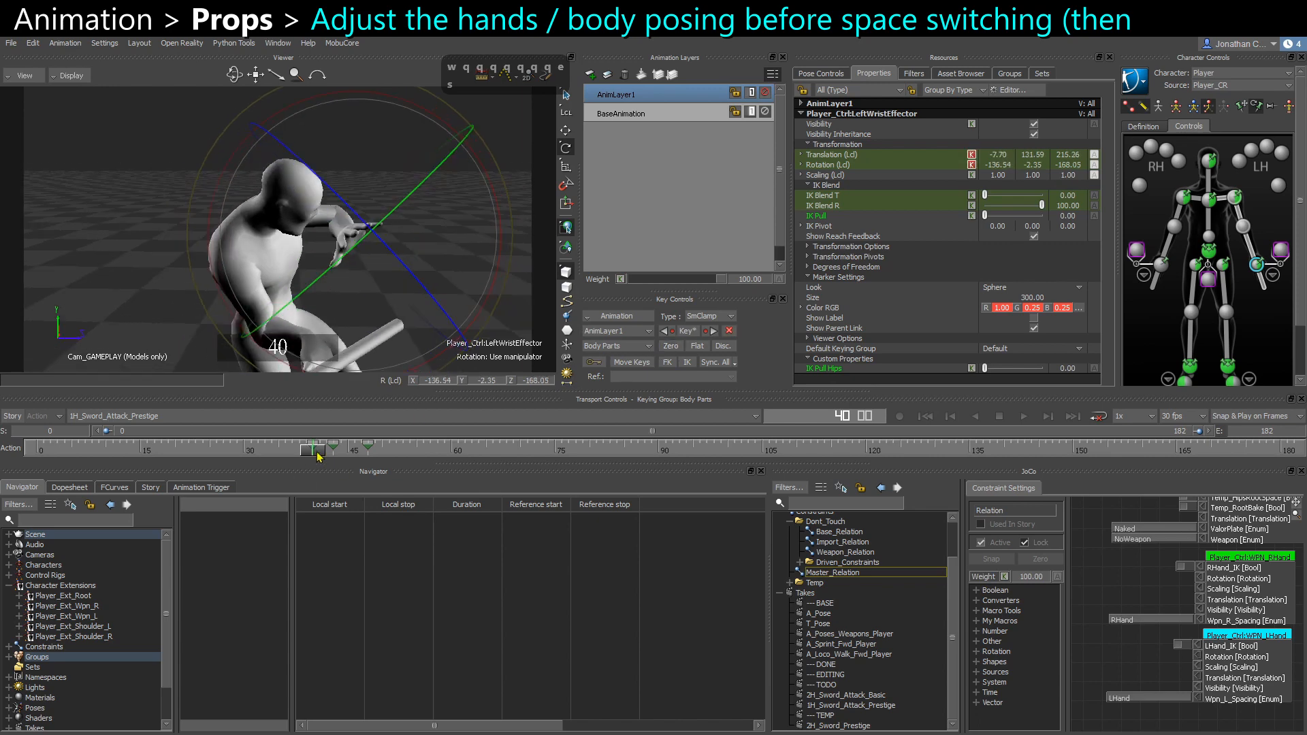
left_click_drag(317, 454, 396, 452)
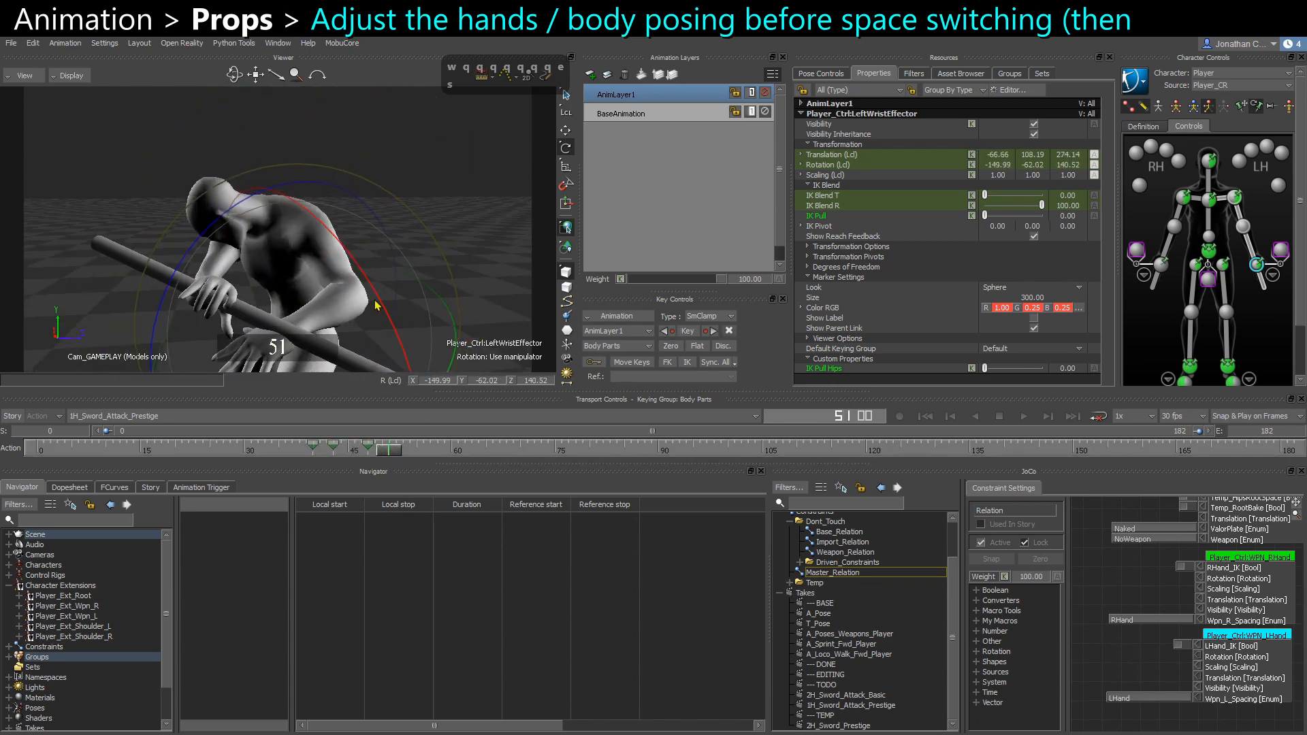
Scrub forward from frame 51 to check the left hand's pose against the weapon
left_click_drag(374, 305, 378, 290, "alt")
middle_click_drag(379, 290, 391, 268, "alt")
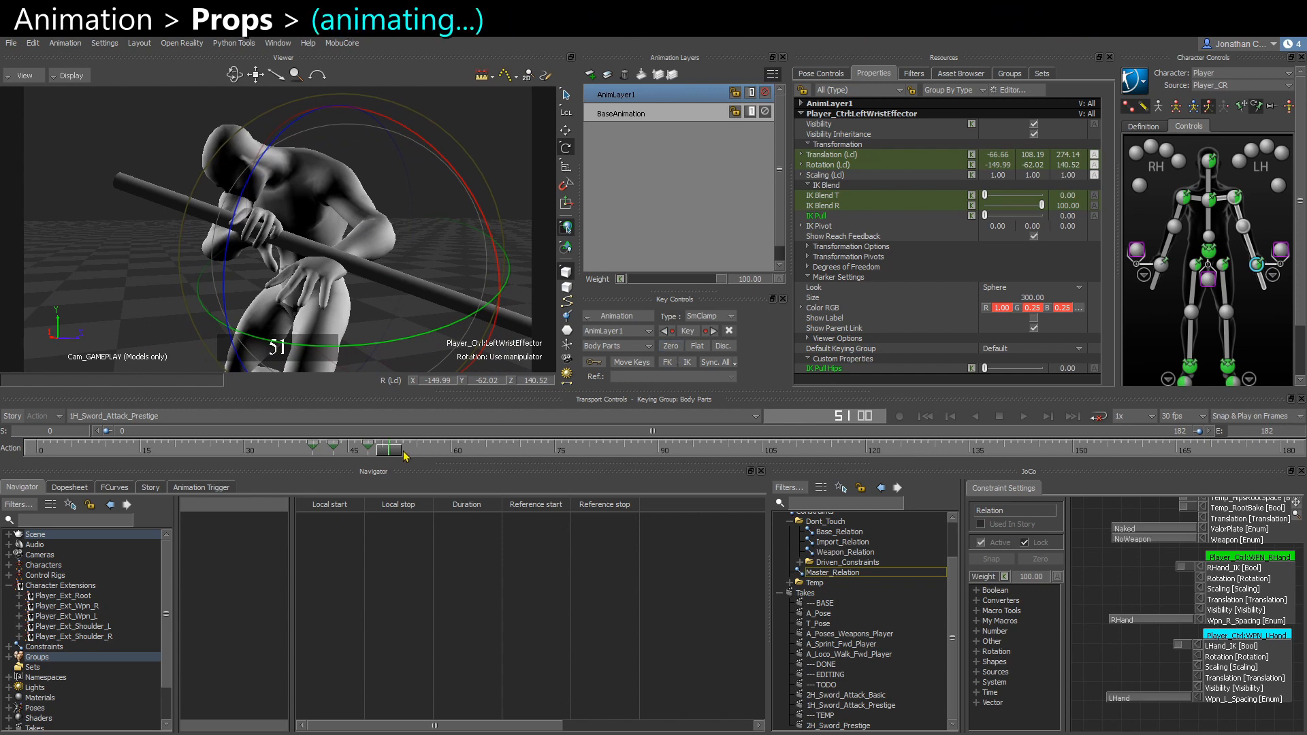
left_click_drag(406, 456, 470, 452)
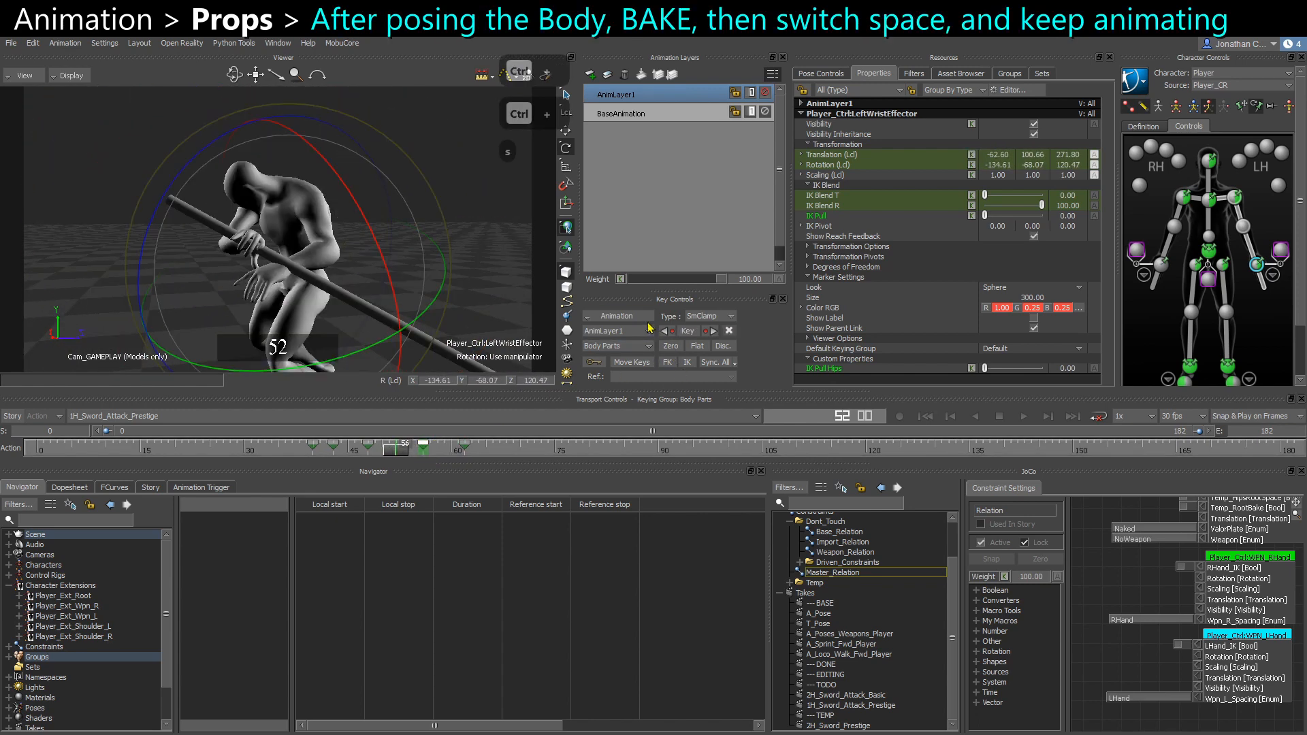
Key the right weapon control at frame 48 on AnimLayer1 with its spacing on RHand, and go to frame 54
left_click(640, 316)
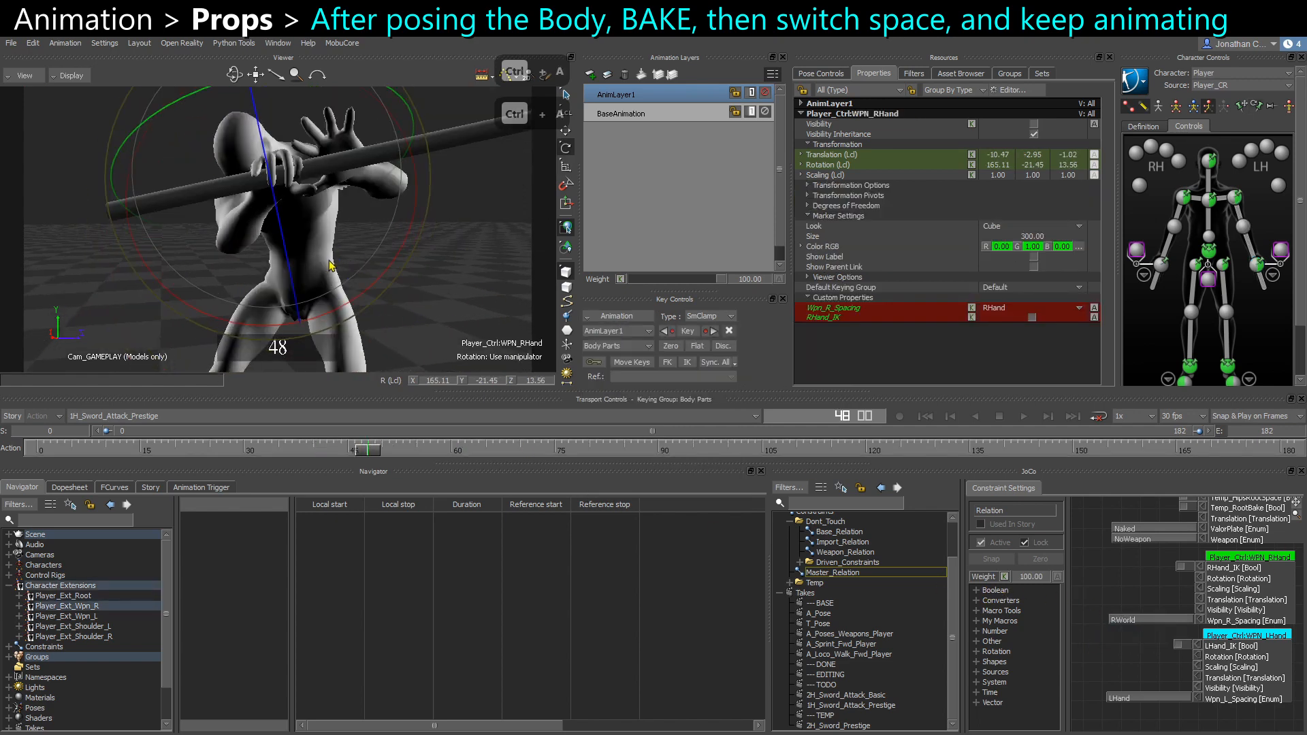
left_click_drag(331, 265, 409, 456, "alt")
key("s")
left_click_drag(292, 347, 257, 271, "alt")
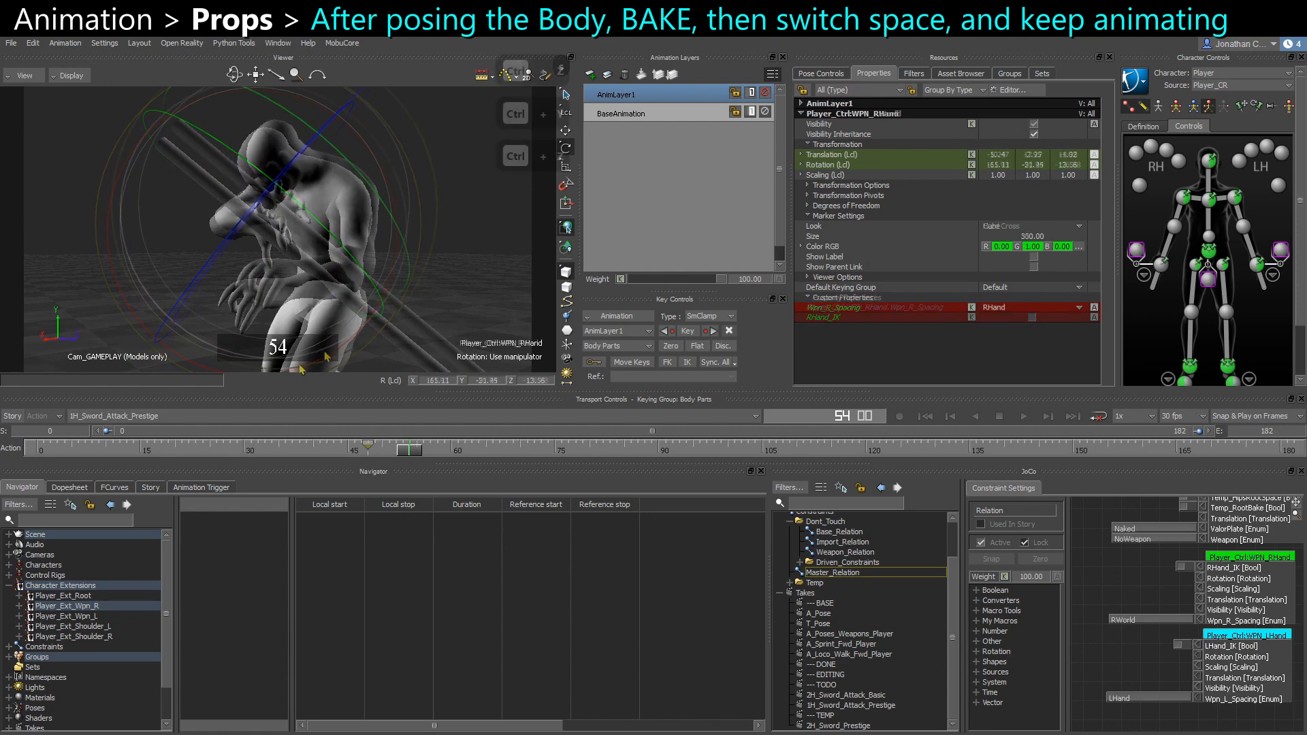
Rotate and move the WPN_RWorld weapon control at frame 54, and key it on AnimLayer1
left_click_drag(278, 356, 289, 355)
left_click_drag(289, 340, 277, 256, "alt")
key("w")
key("ctrl+z")
mouse_move(162, 212)
left_mouse_down()
mouse_move(145, 214)
mouse_move(265, 228)
mouse_move(172, 228)
left_mouse_up()
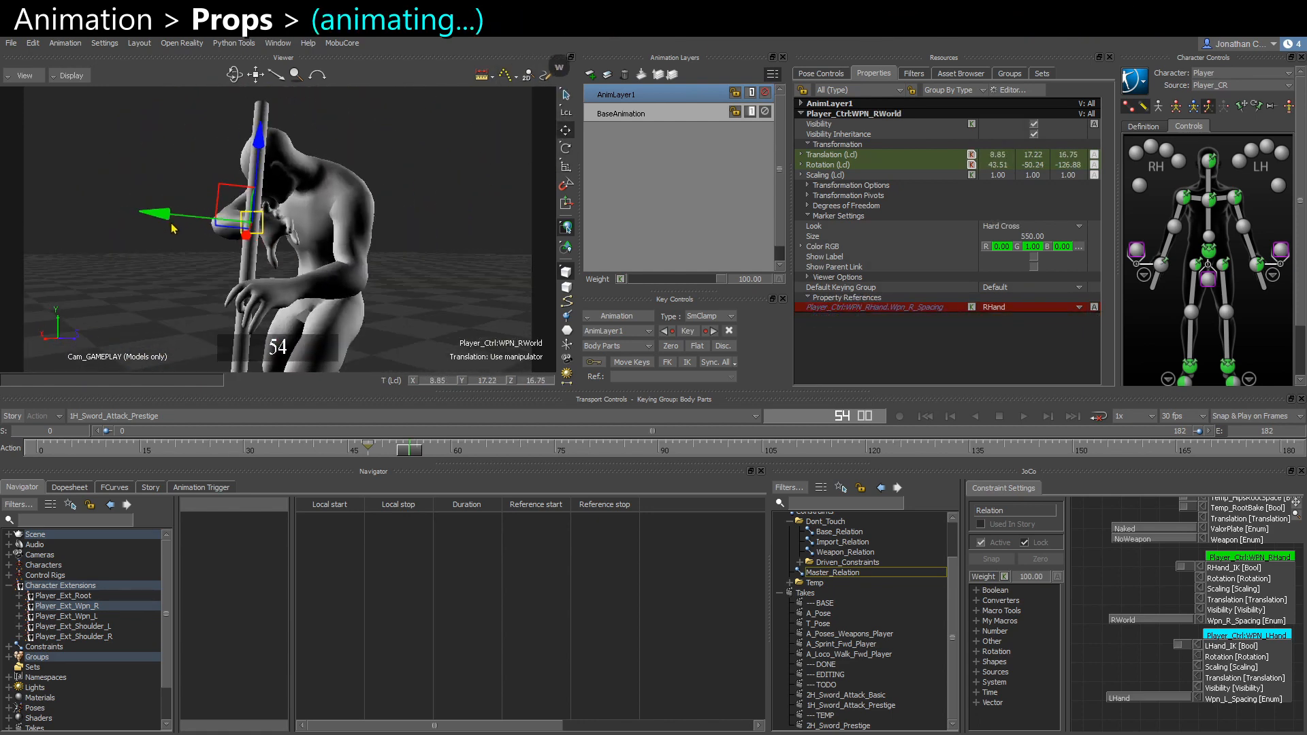
key("s")
Pose the WPN_RWorld weapon control above the head at frame 63 and key it on AnimLayer1
left_click_drag(409, 452, 471, 450)
left_click_drag(360, 238, 228, 320, "alt")
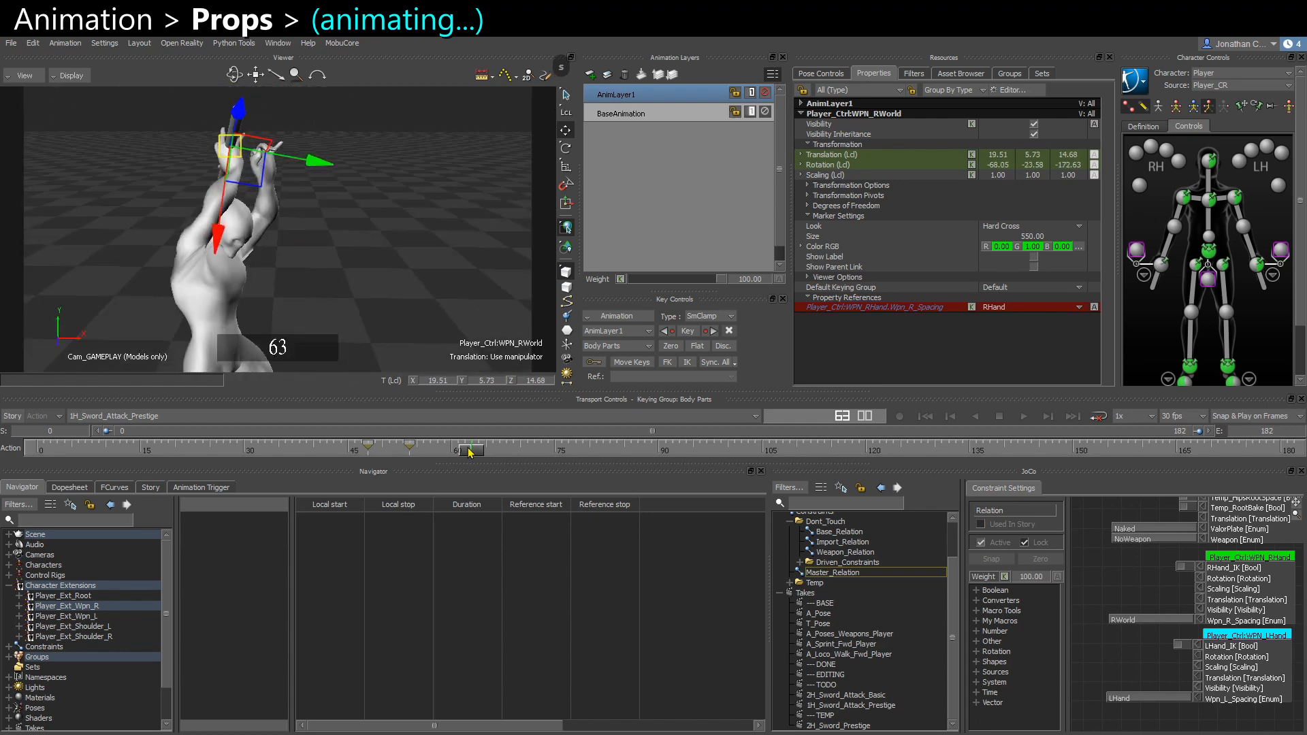
mouse_move(469, 452)
left_mouse_down()
mouse_move(445, 453)
mouse_move(471, 452)
left_mouse_up()
key("e")
left_click_drag(303, 107, 259, 136, "alt")
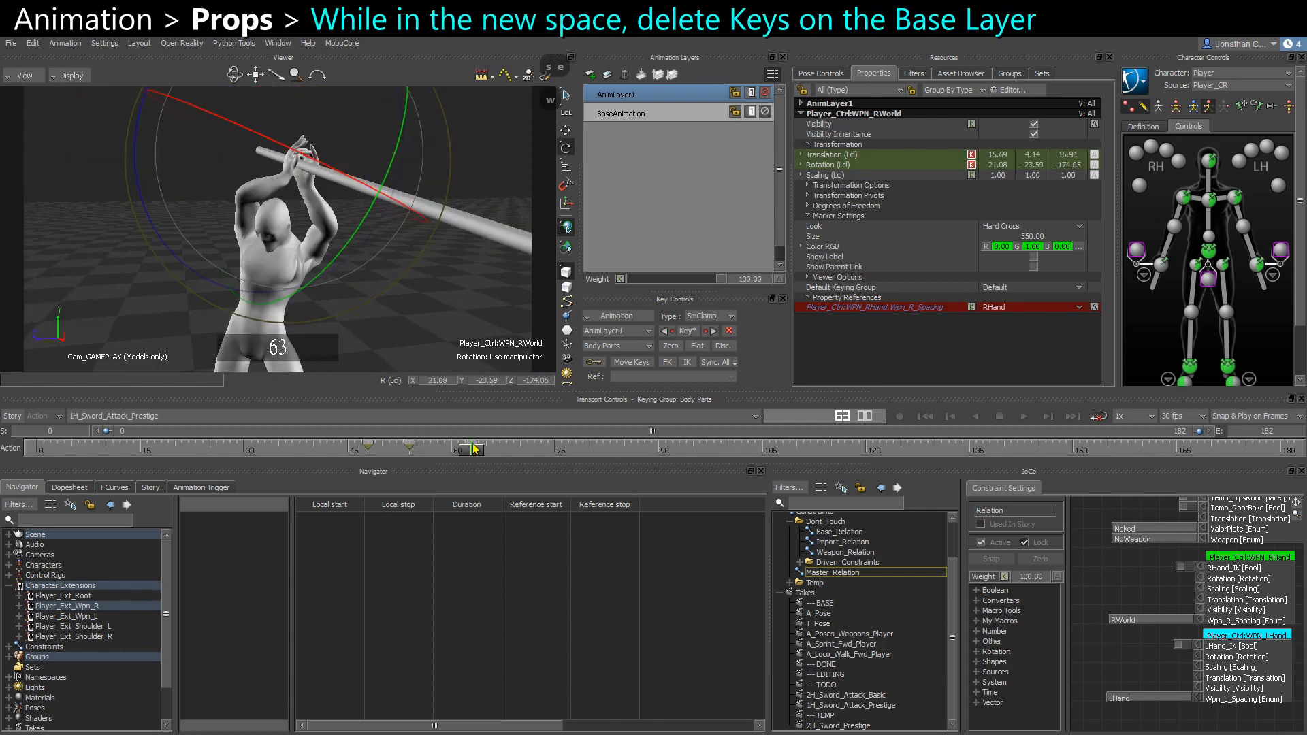
Check the weapon motion between frames 54 and 59, and delete the weapon control's AnimLayer1 key at frame 63
left_click(450, 455)
left_click_drag(451, 455, 410, 454)
left_click_drag(405, 317, 333, 325, "alt")
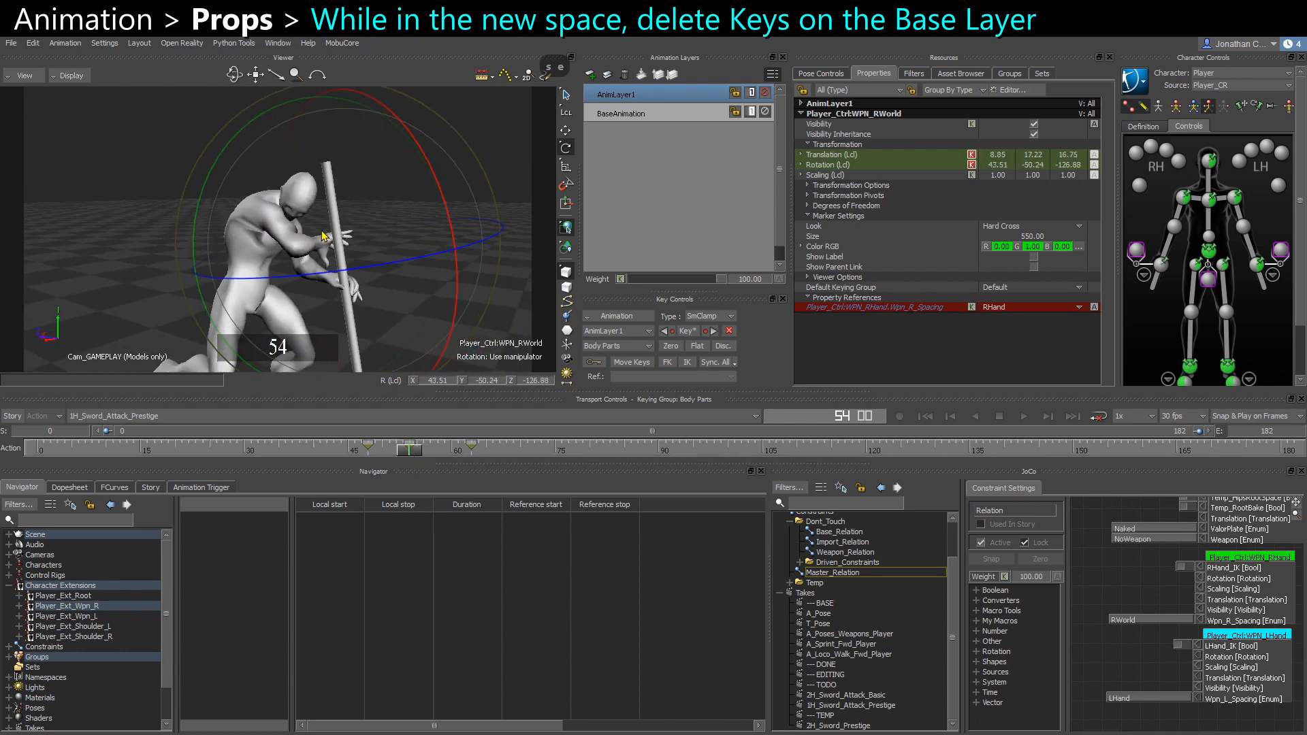
middle_click_drag(333, 326, 304, 223, "alt")
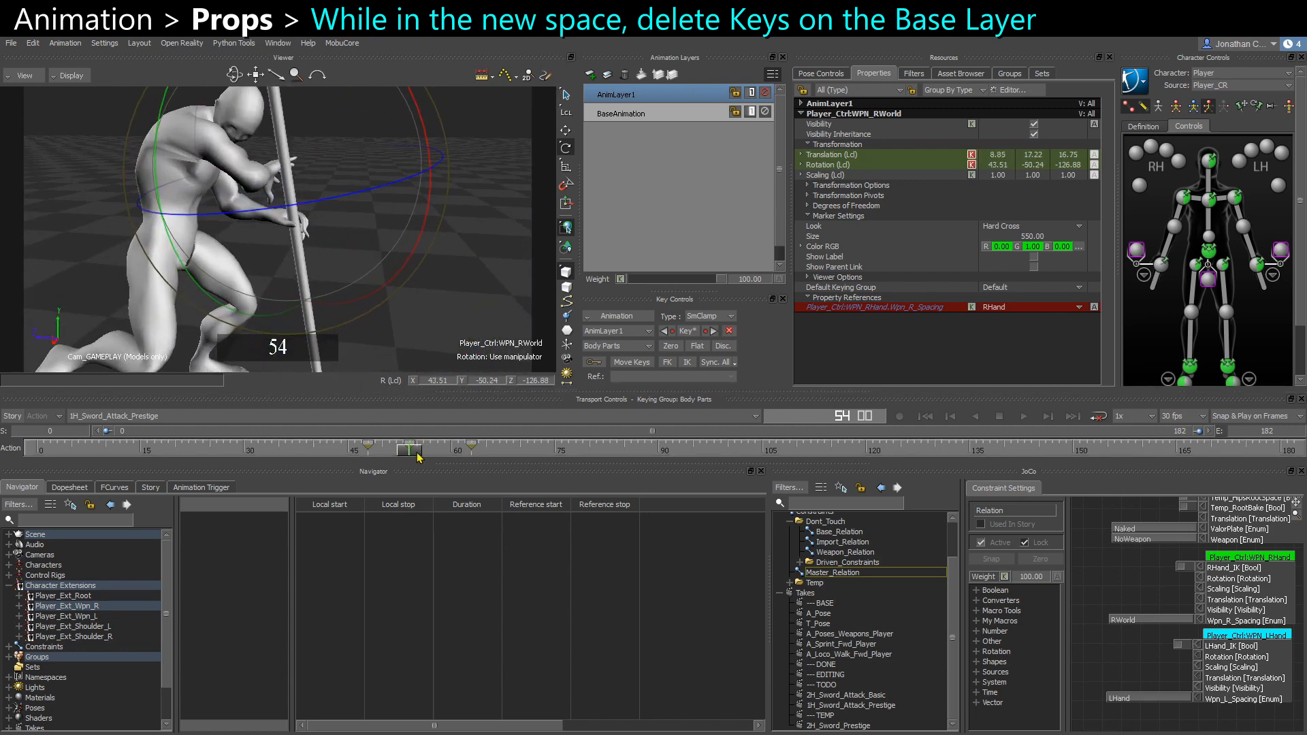
left_click_drag(417, 453, 444, 455)
left_click_drag(286, 204, 391, 294, "alt")
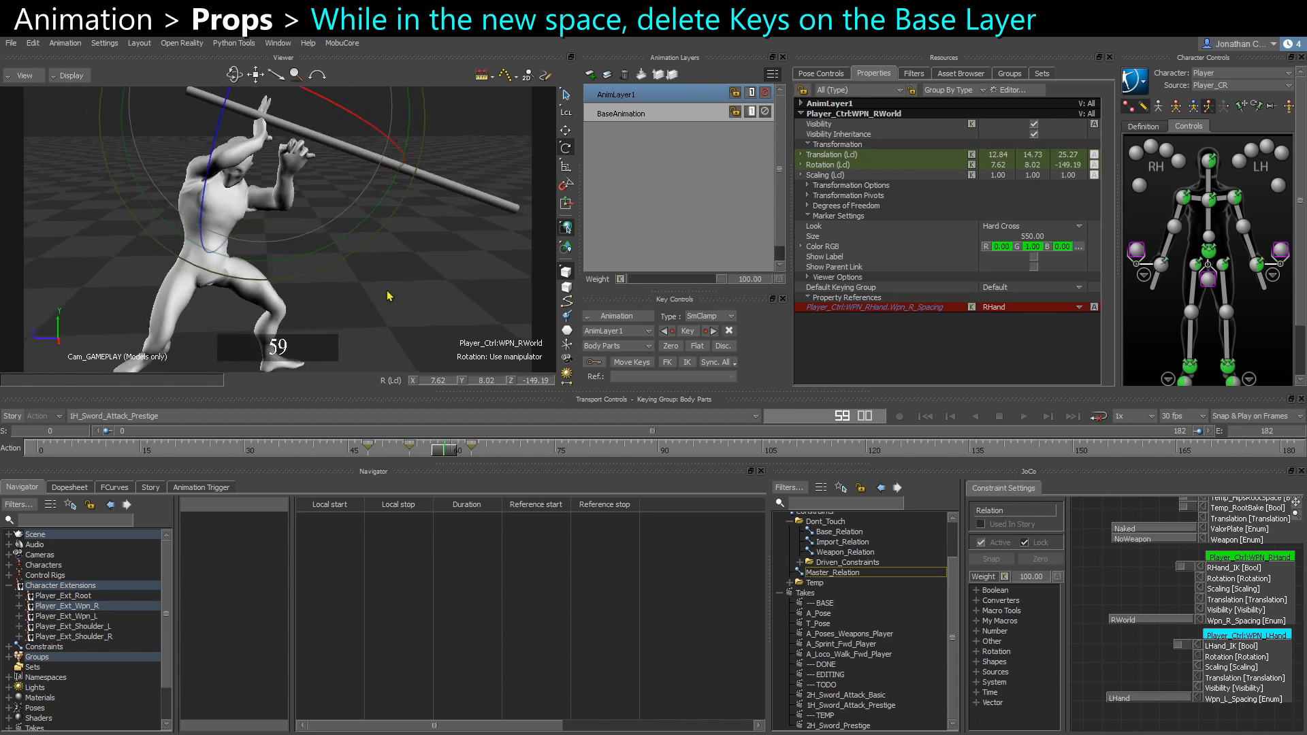
middle_click_drag(391, 295, 404, 311, "alt")
left_click_drag(443, 454, 408, 455)
left_click(465, 452)
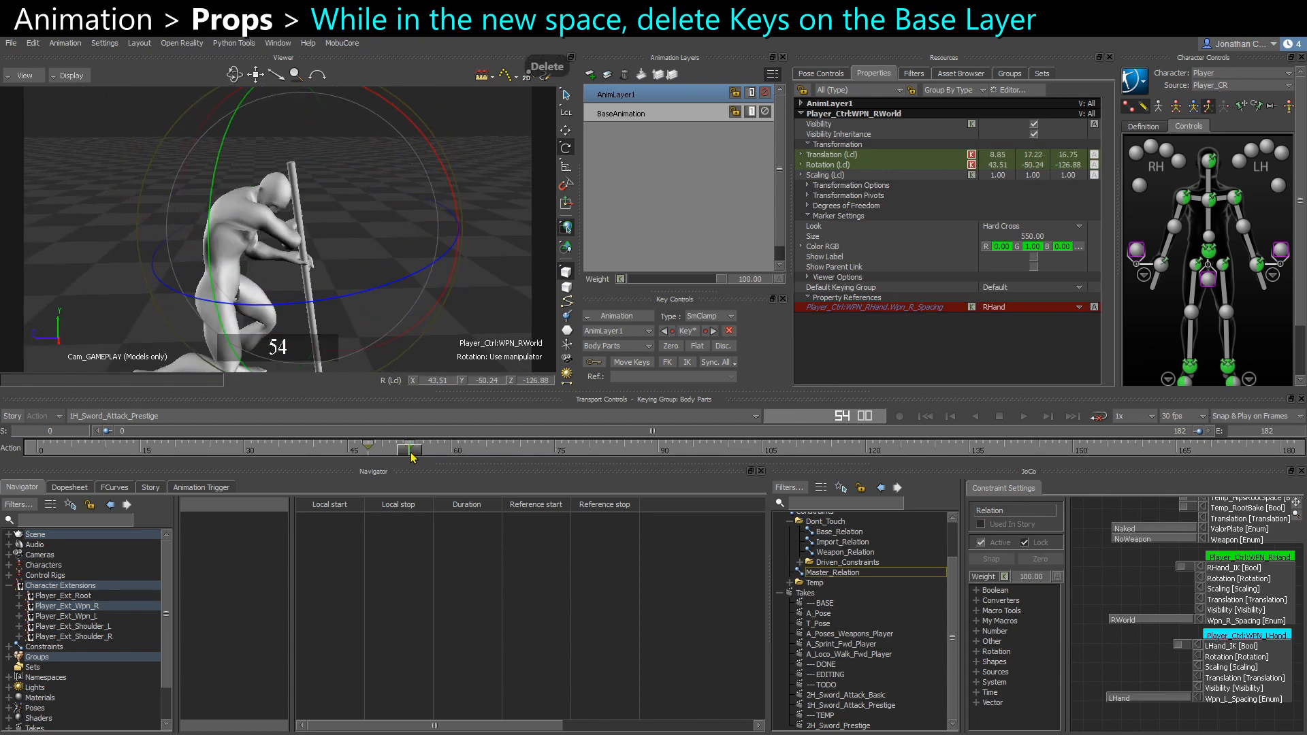
mouse_move(401, 319)
left_mouse_down("alt")
mouse_move(329, 280)
mouse_move(258, 269)
mouse_move(388, 306)
left_mouse_up("alt")
Delete all of the WPN_RWorld control's BaseAnimation keys after frame 54
left_click(630, 117)
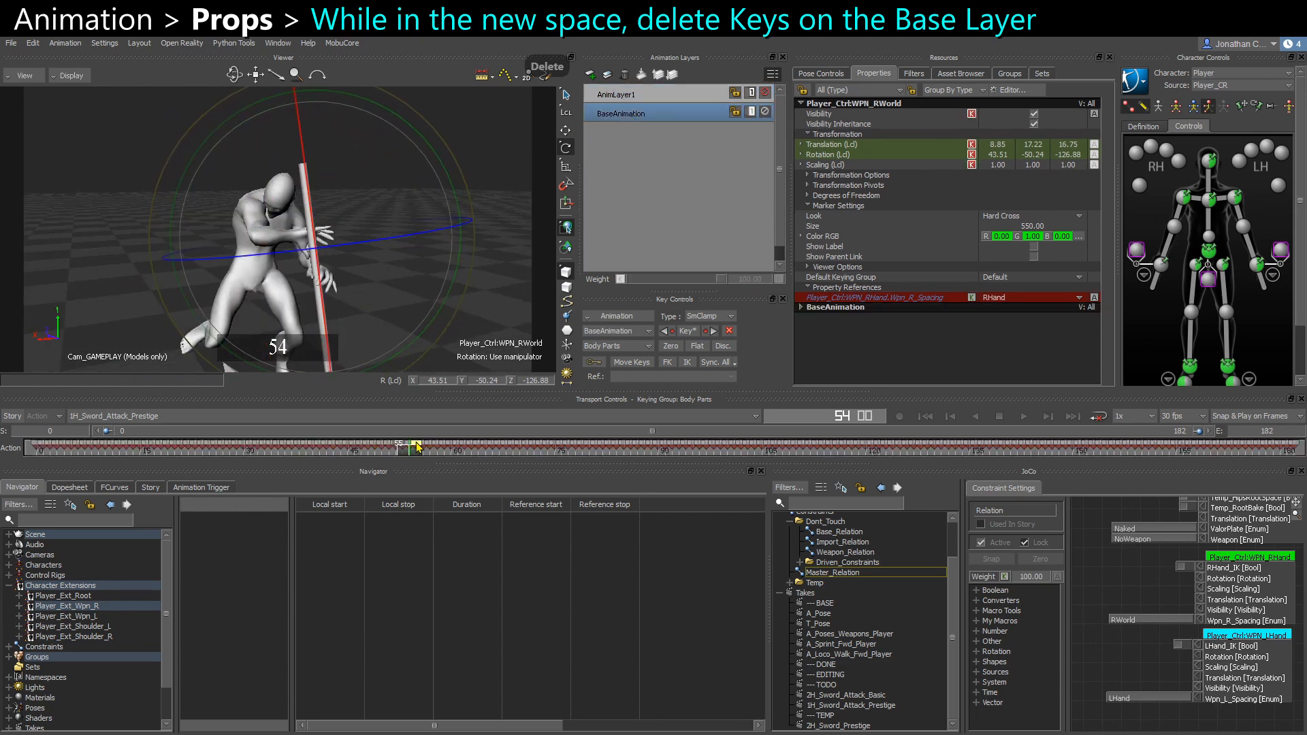
key("Delete")
left_click_drag(424, 447, 1155, 475)
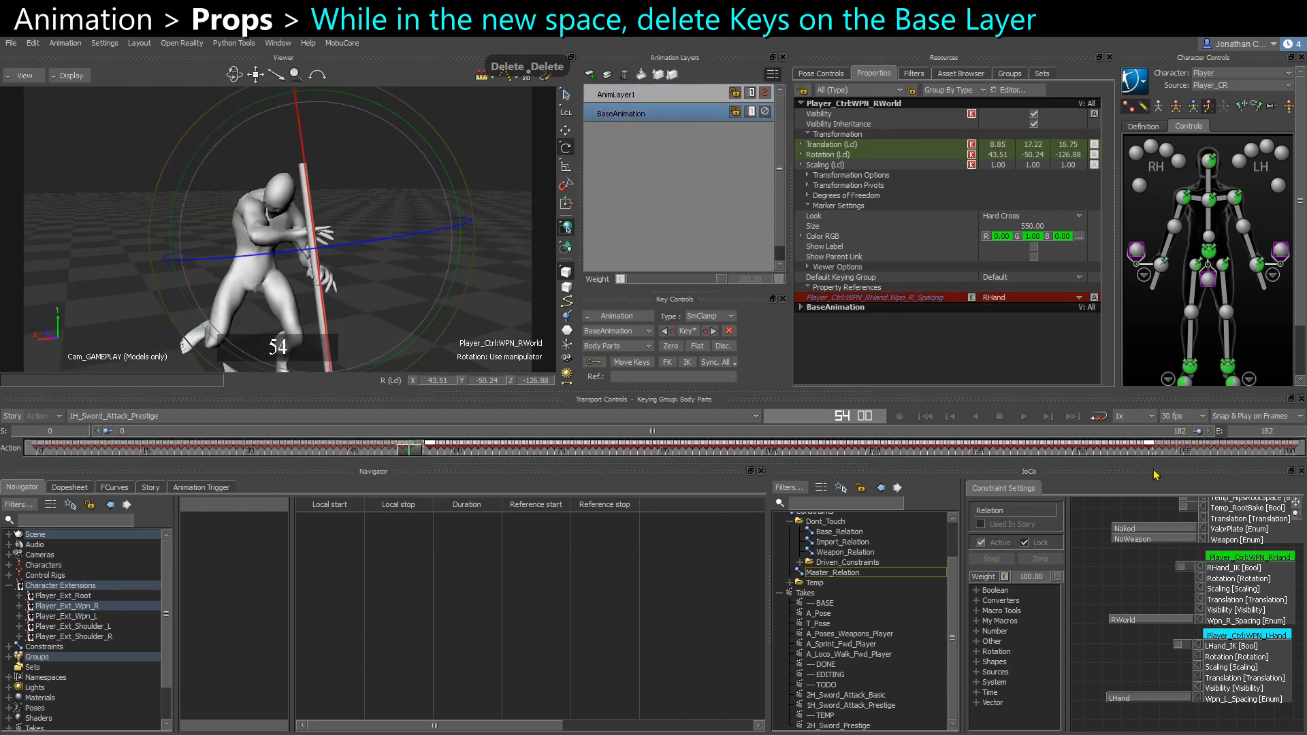
key("Delete")
left_click_drag(372, 311, 449, 376, "ctrl+shift")
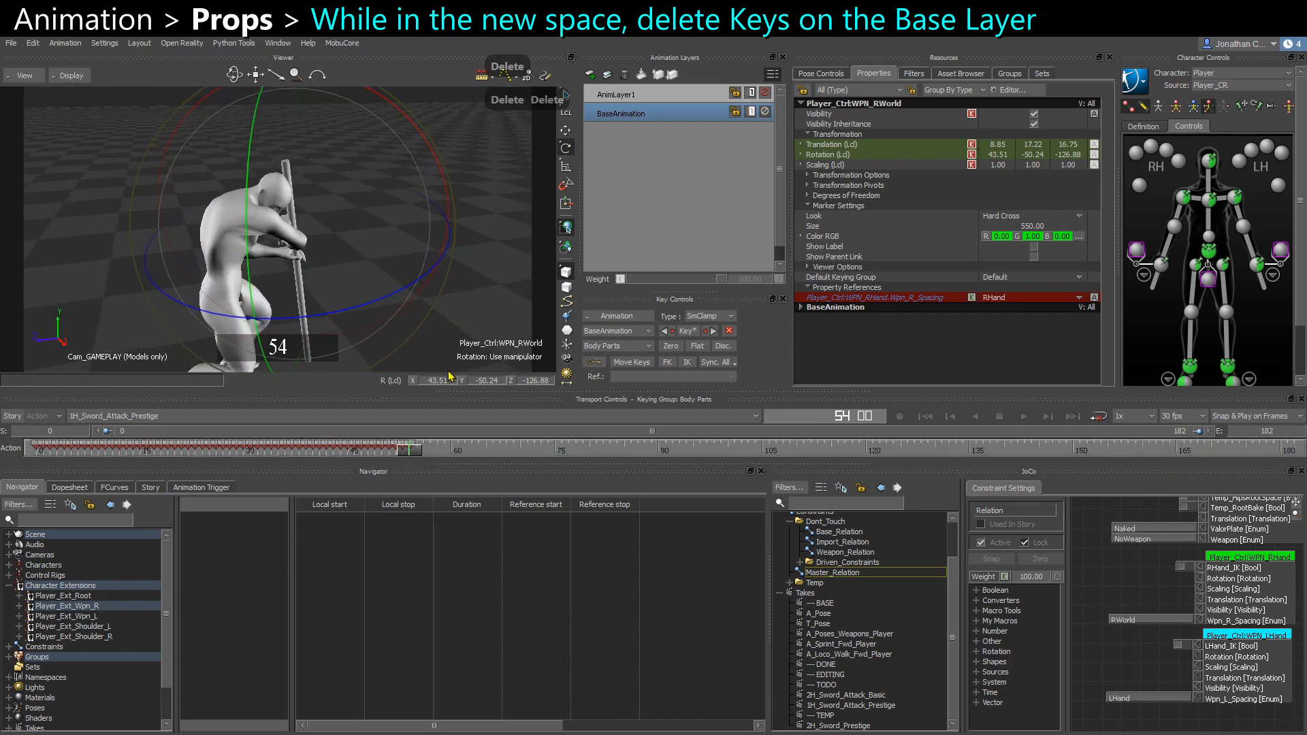
Return to AnimLayer1, and pose and key the WPN_RWorld weapon control at frame 68
left_click_drag(411, 456, 473, 464)
left_click_drag(292, 204, 382, 269, "ctrl+shift")
left_click(603, 100)
left_click_drag(477, 458, 508, 460)
left_click_drag(408, 266, 408, 163, "ctrl+shift")
key("w")
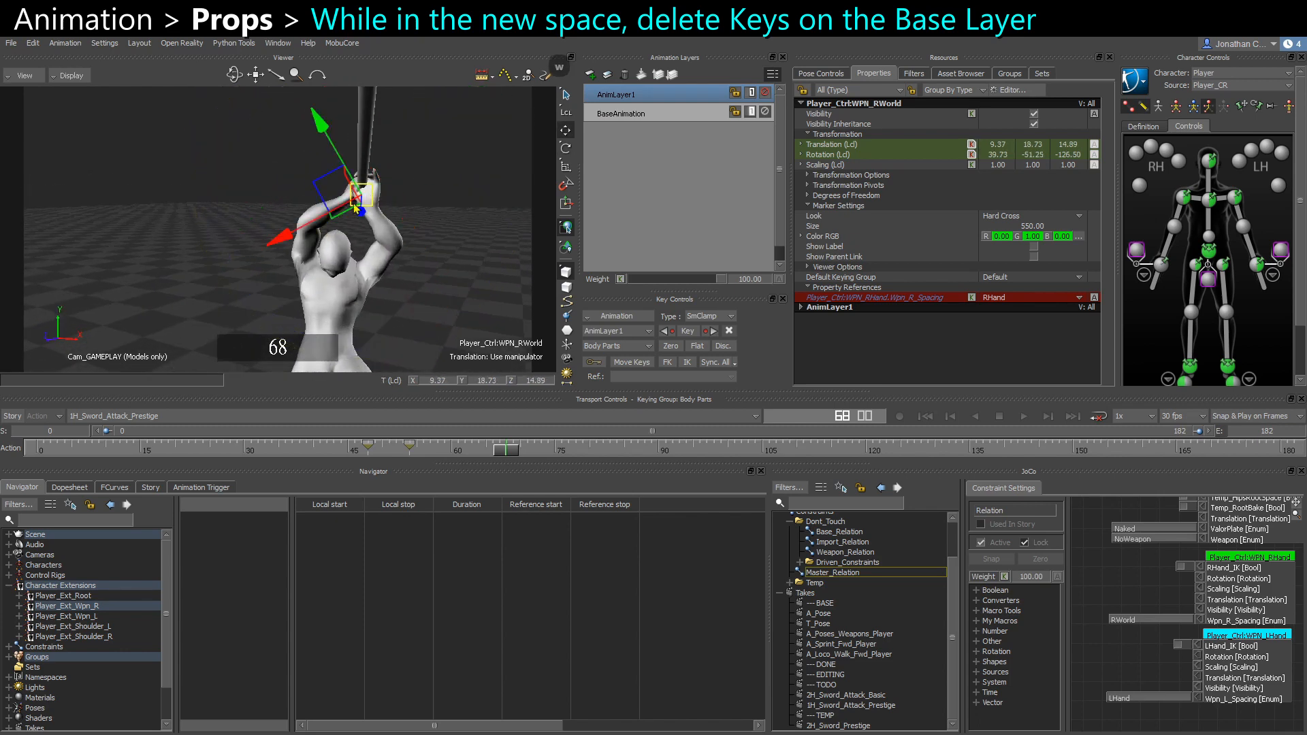
left_click_drag(353, 208, 369, 233, "ctrl+shift")
key("s")
Scrub between frames 50 and 59 and examine the weapon's path from several angles
key("e")
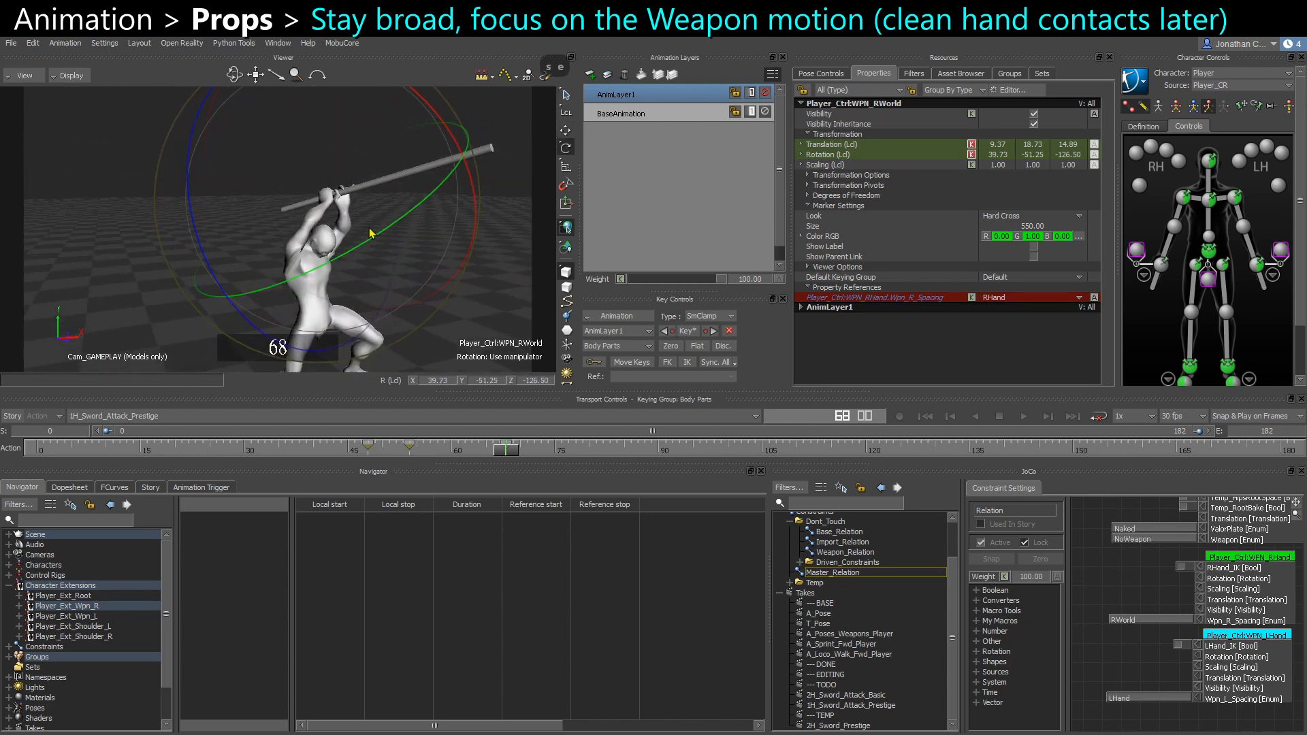
left_click(410, 457)
left_click_drag(399, 304, 278, 301, "alt")
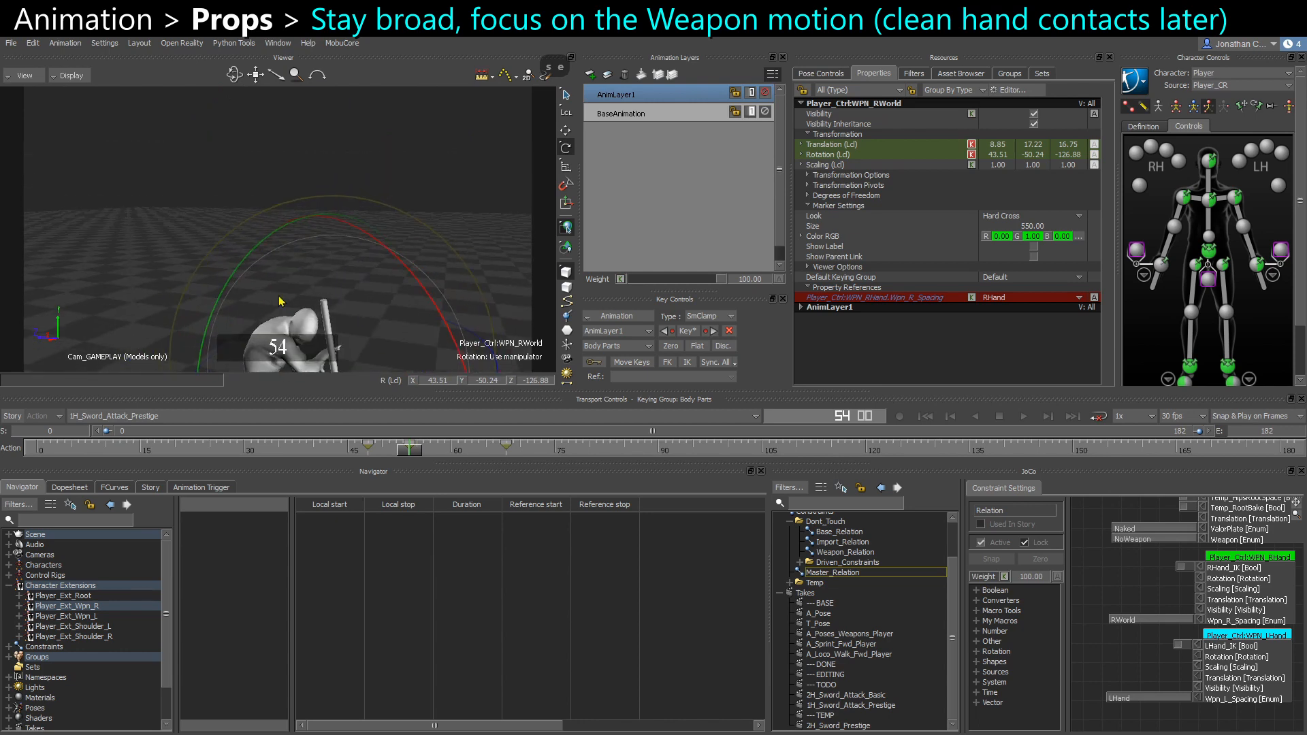
left_click_drag(396, 447, 449, 463)
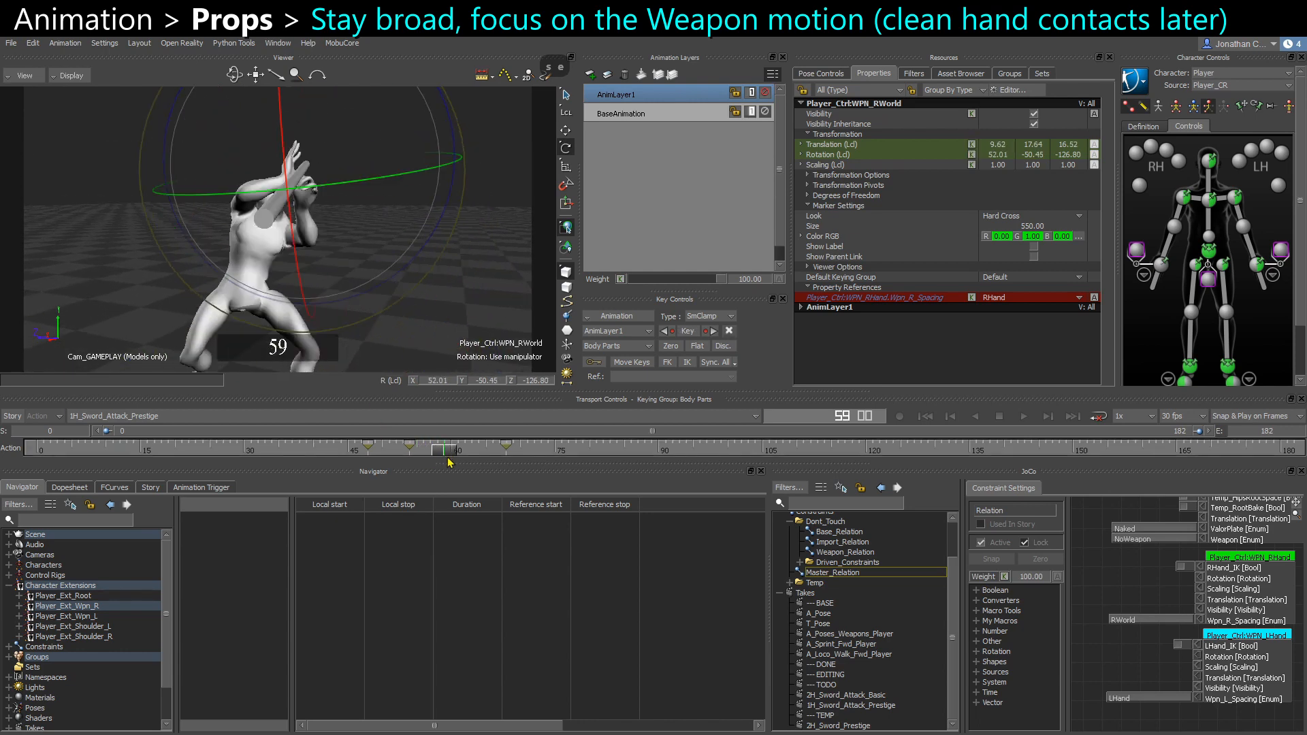
left_click_drag(328, 212, 368, 214, "alt")
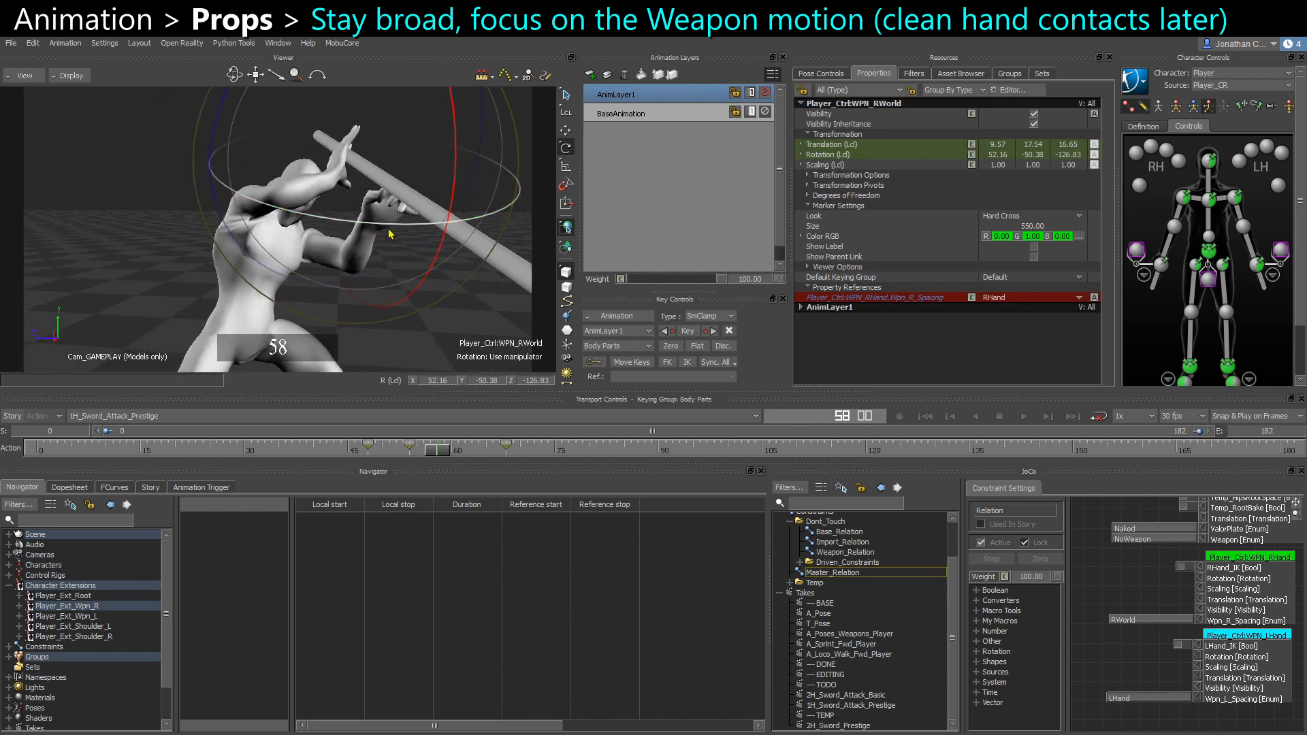
left_click_drag(391, 154, 371, 237, "alt")
left_click_drag(437, 451, 381, 451)
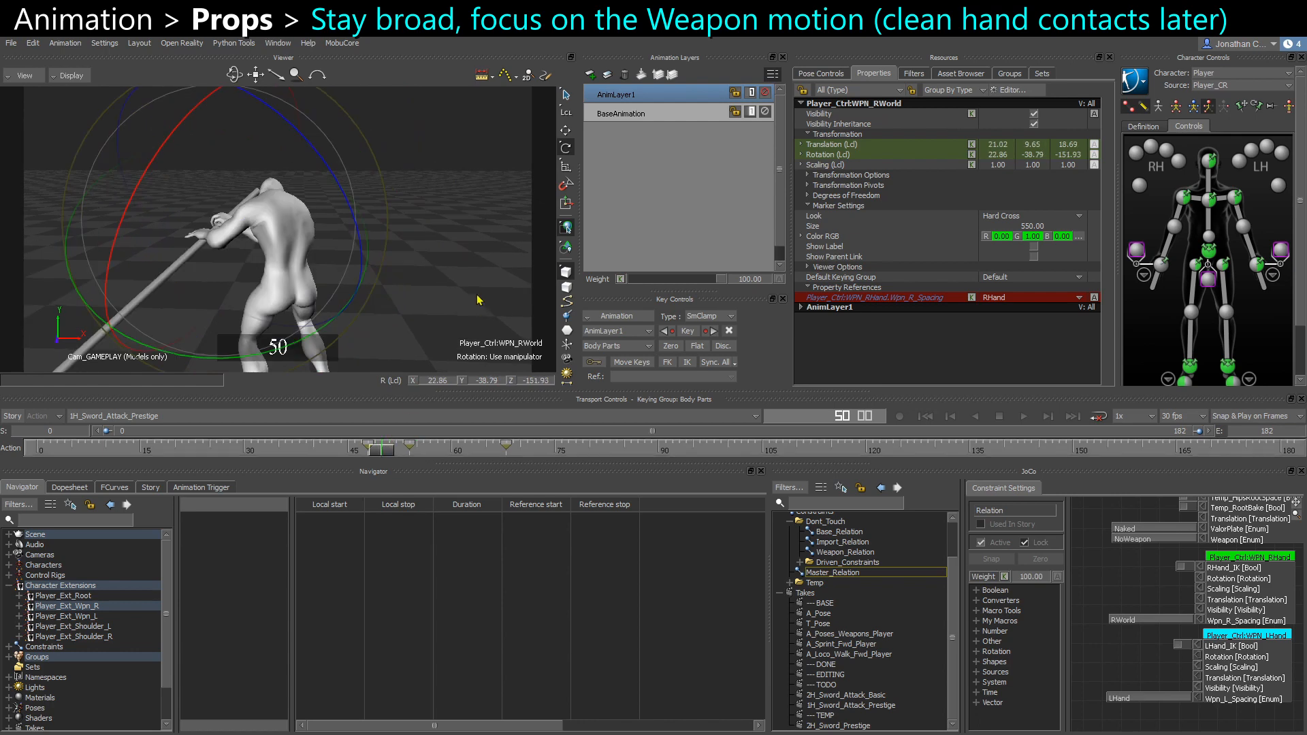
left_click_drag(479, 300, 448, 254, "alt")
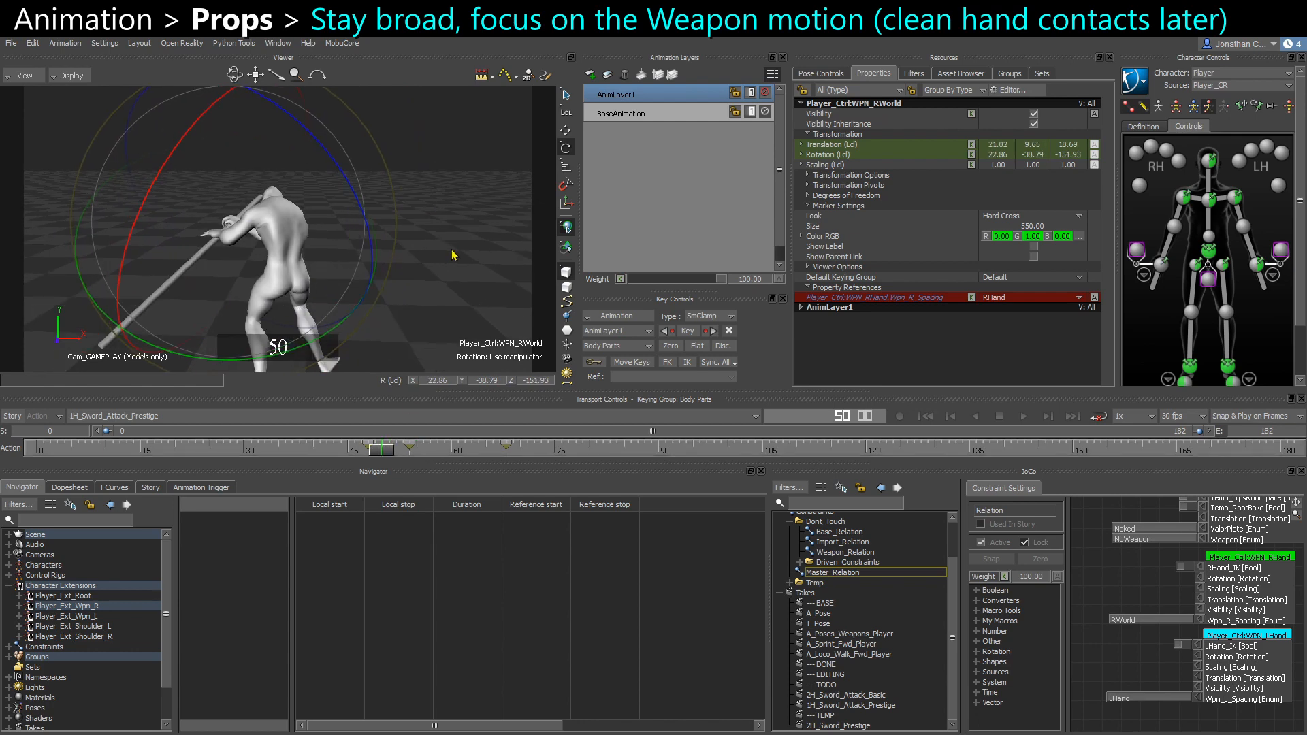
left_click_drag(429, 326, 353, 218, "alt")
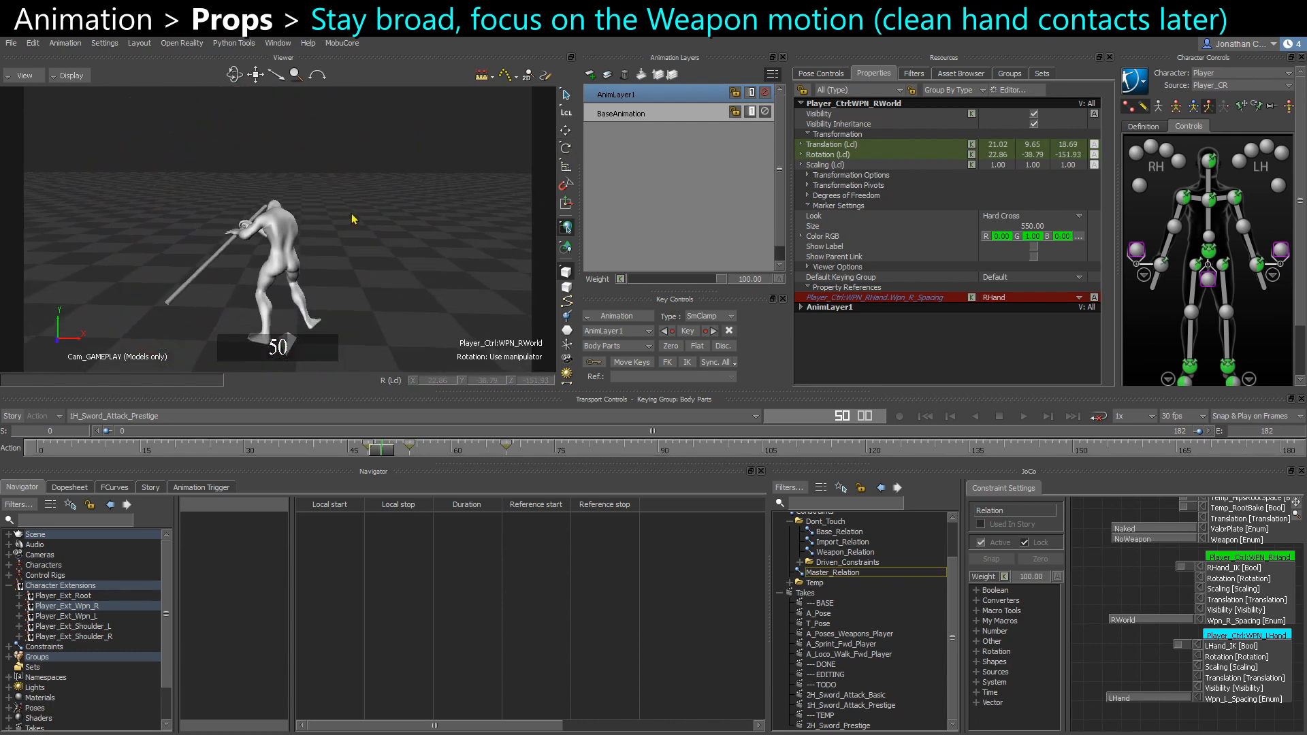
Play back the sword swing repeatedly from around frame 42 to judge the overall weapon motion
key("ctrl+space")
key("ctrl+space")
left_click_drag(382, 320, 373, 265, "alt")
left_click(327, 451)
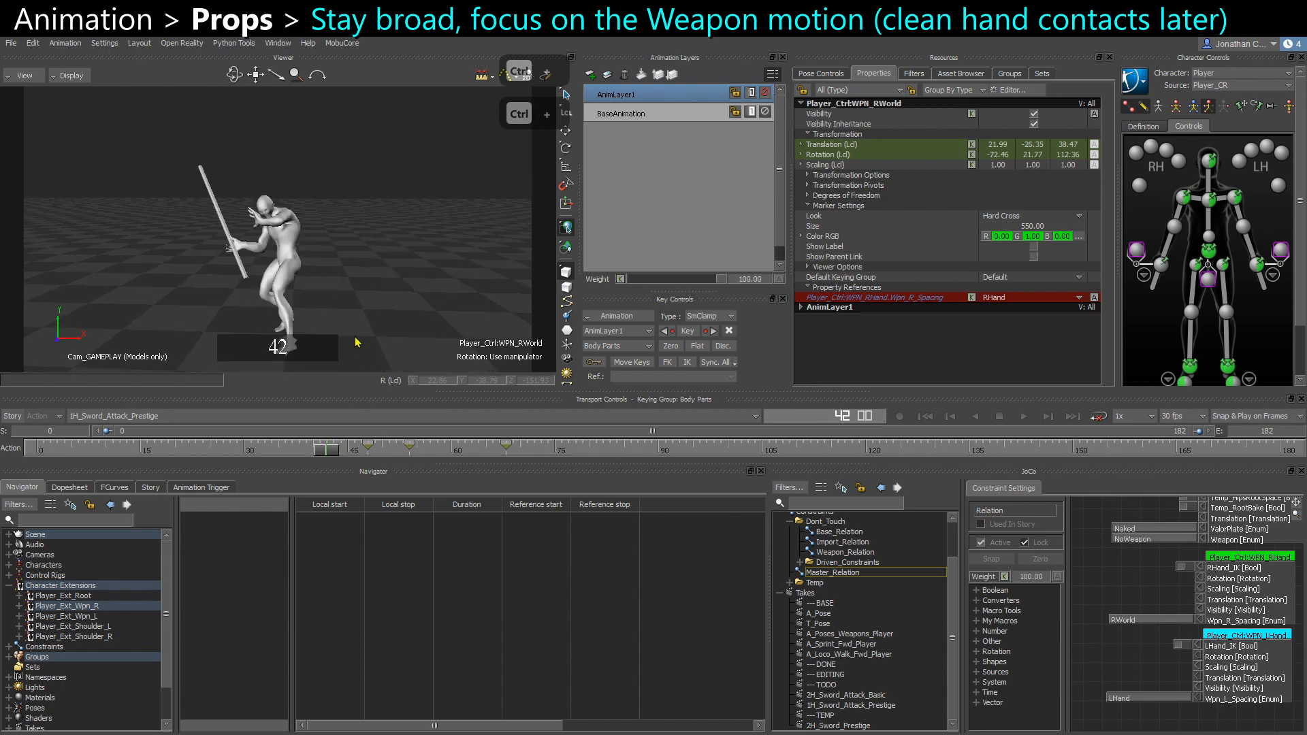
left_click_drag(356, 341, 348, 281, "alt")
key("ctrl+space")
key("ctrl+space")
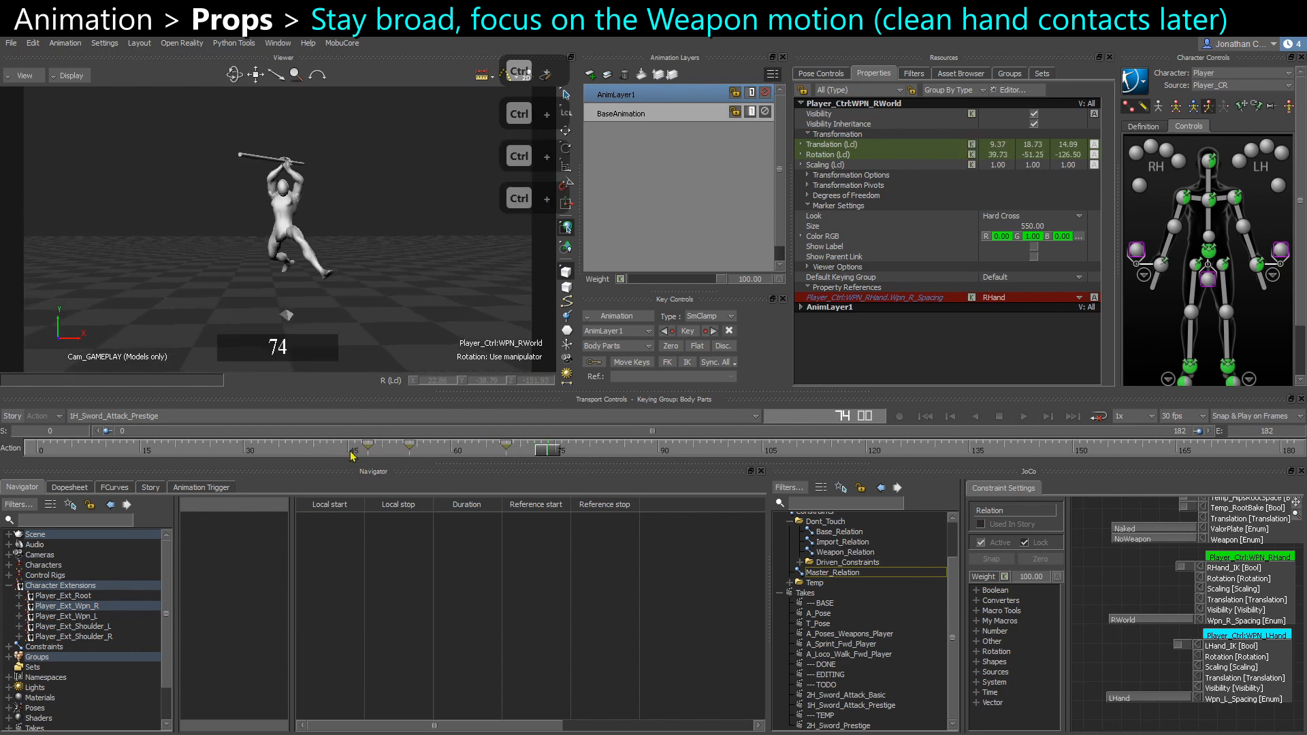
left_click(345, 450)
key("ctrl+space")
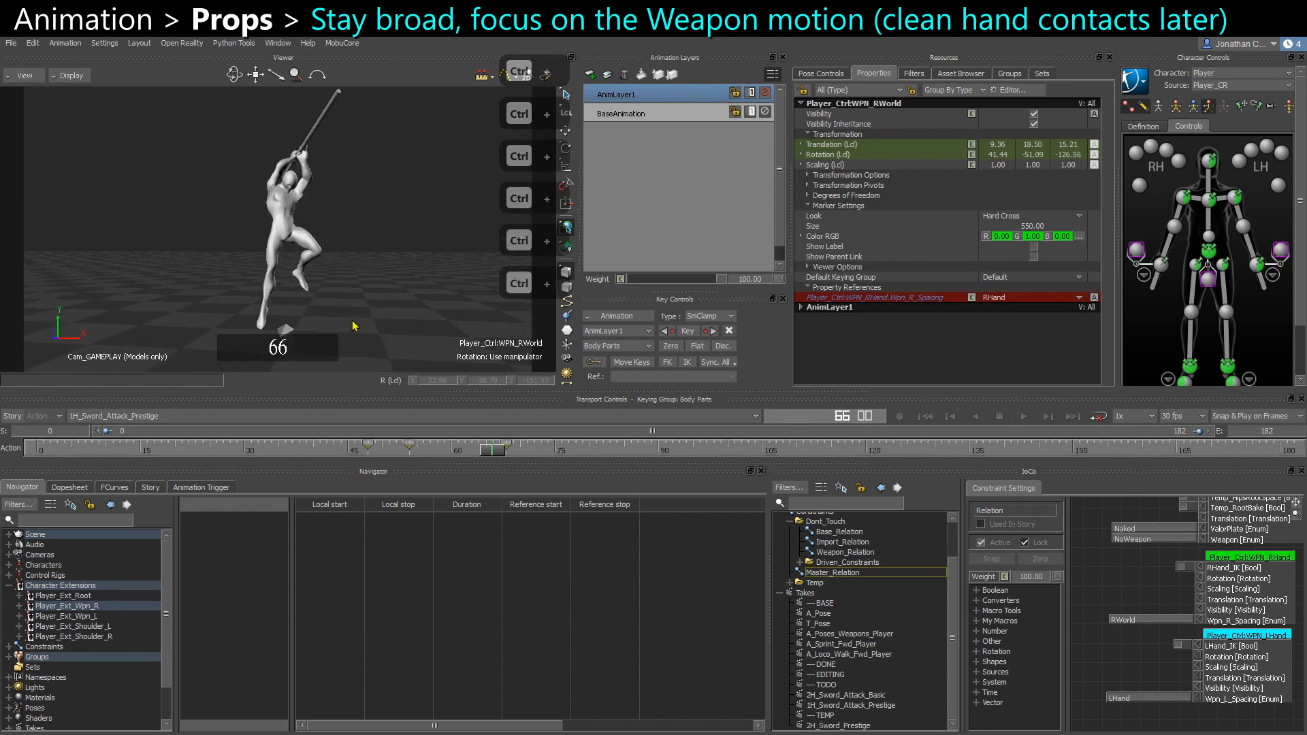
key("ctrl+space")
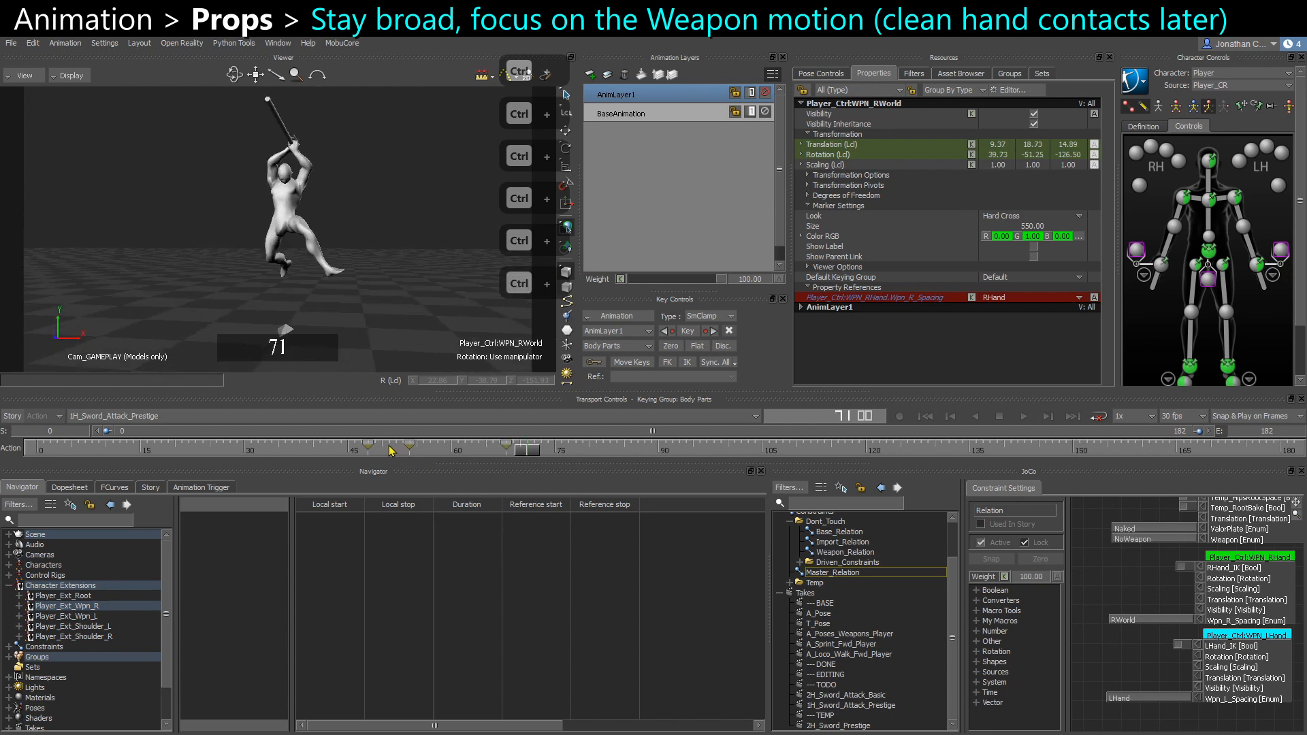
Examine the swing around frames 60 and 68 from different angles, and scrub ahead to frame 83
left_click_drag(383, 445, 388, 448)
left_click_drag(326, 179, 250, 256, "ctrl+shift")
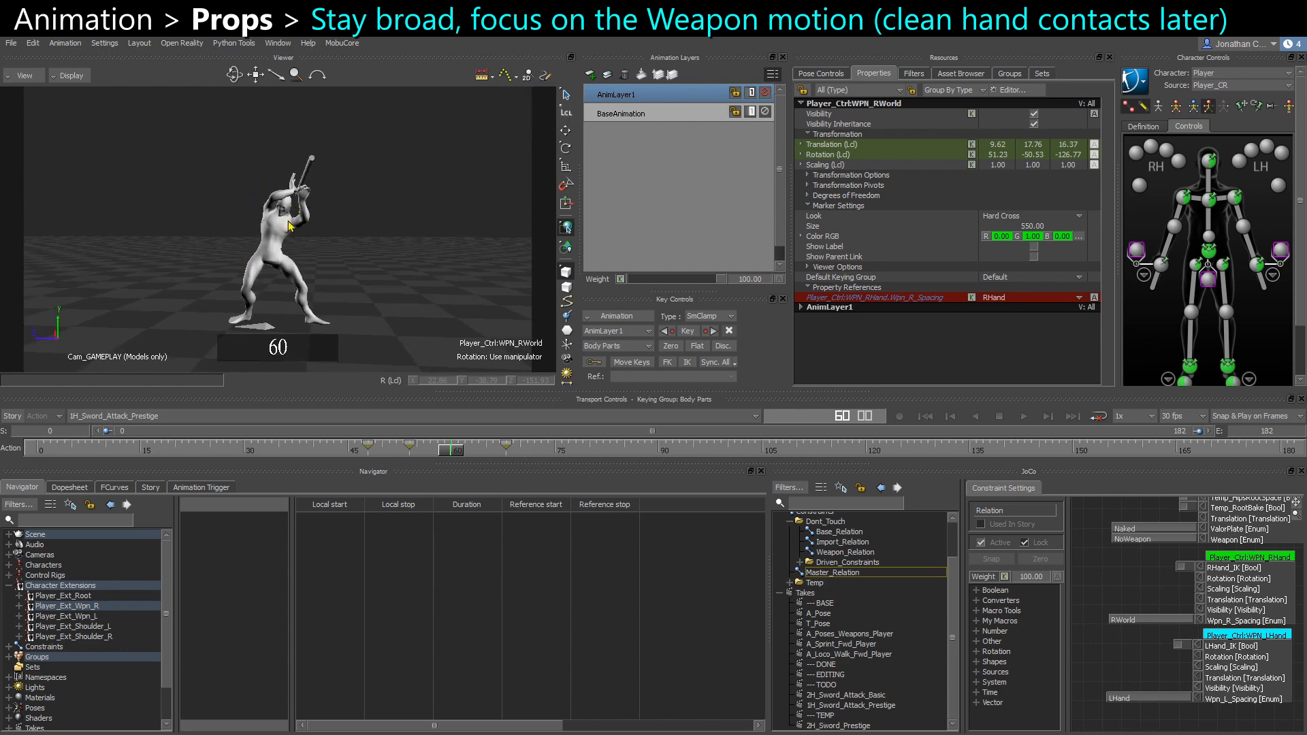
left_click_drag(296, 253, 356, 261, "ctrl+shift")
key("ctrl+space")
key("ctrl+space")
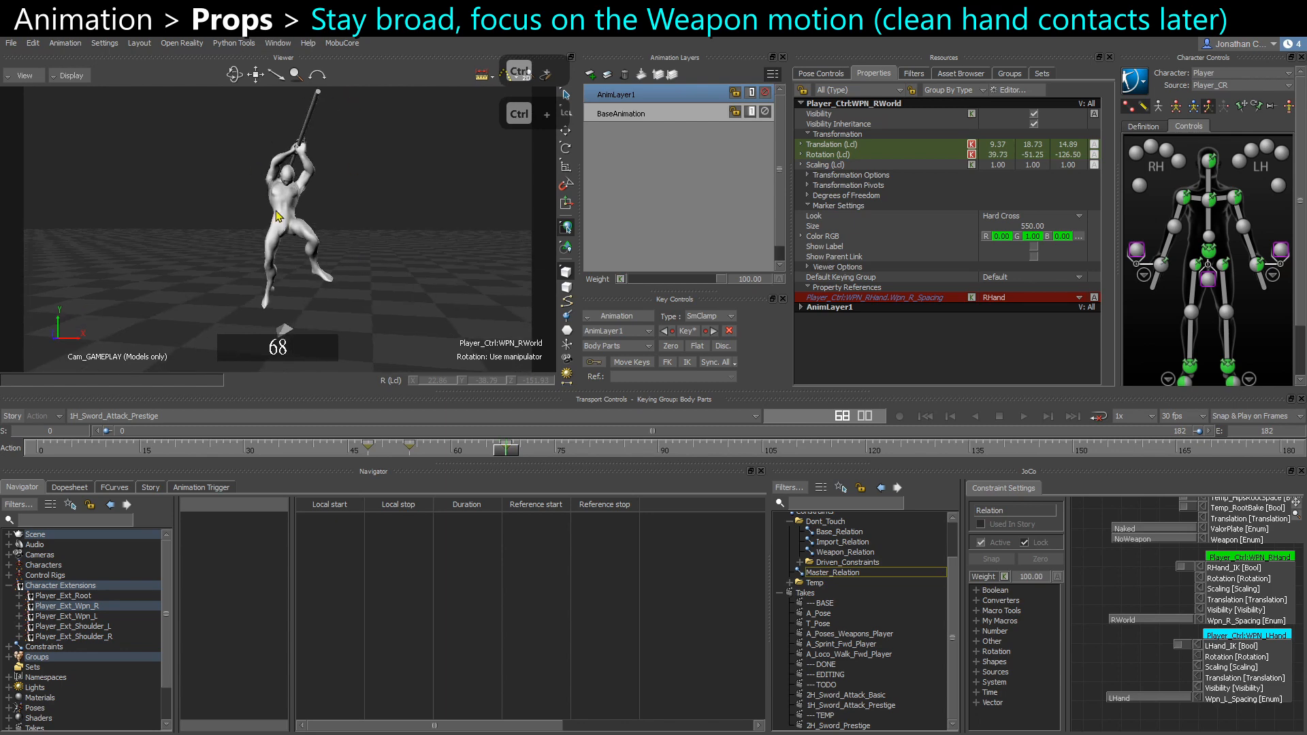
left_click_drag(276, 216, 358, 124, "ctrl+shift")
left_click_drag(202, 197, 294, 243, "ctrl")
left_click_drag(294, 130, 323, 122, "ctrl+shift")
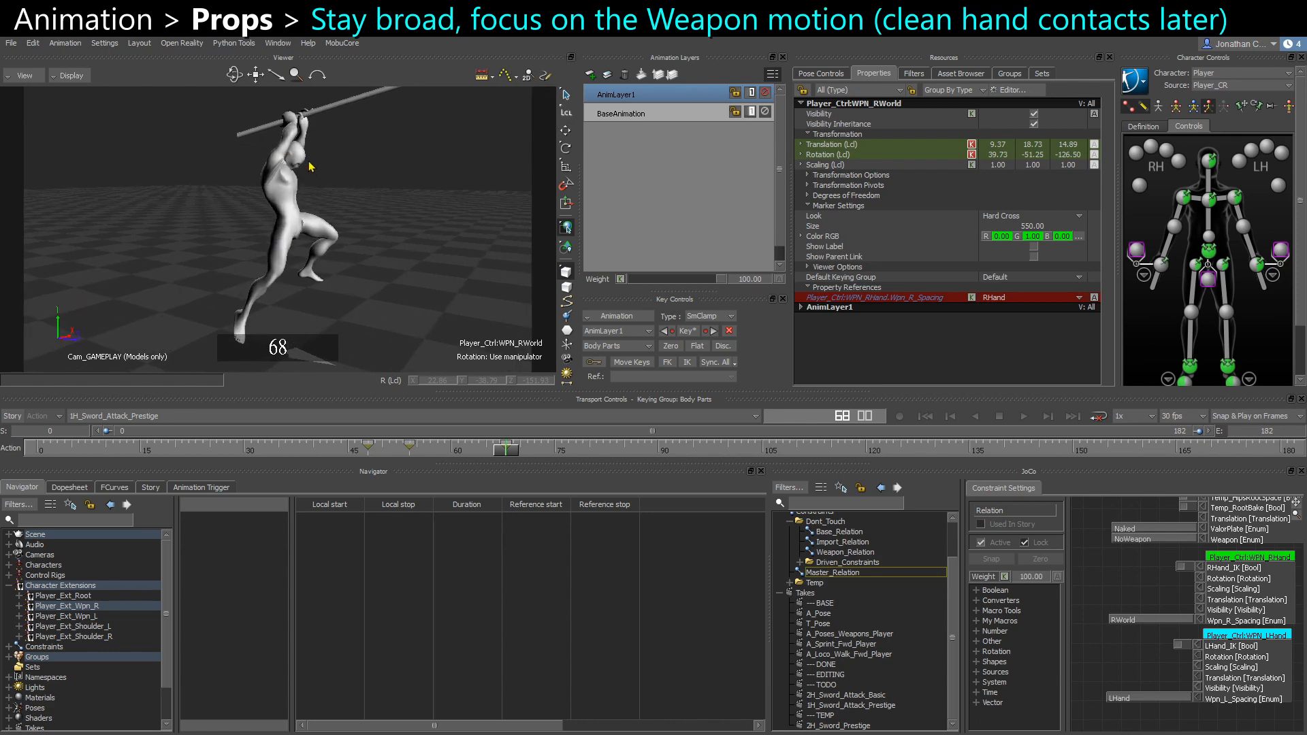
left_click_drag(310, 166, 258, 146, "ctrl")
key("ctrl+w")
key("ctrl+w")
left_click_drag(507, 450, 615, 454)
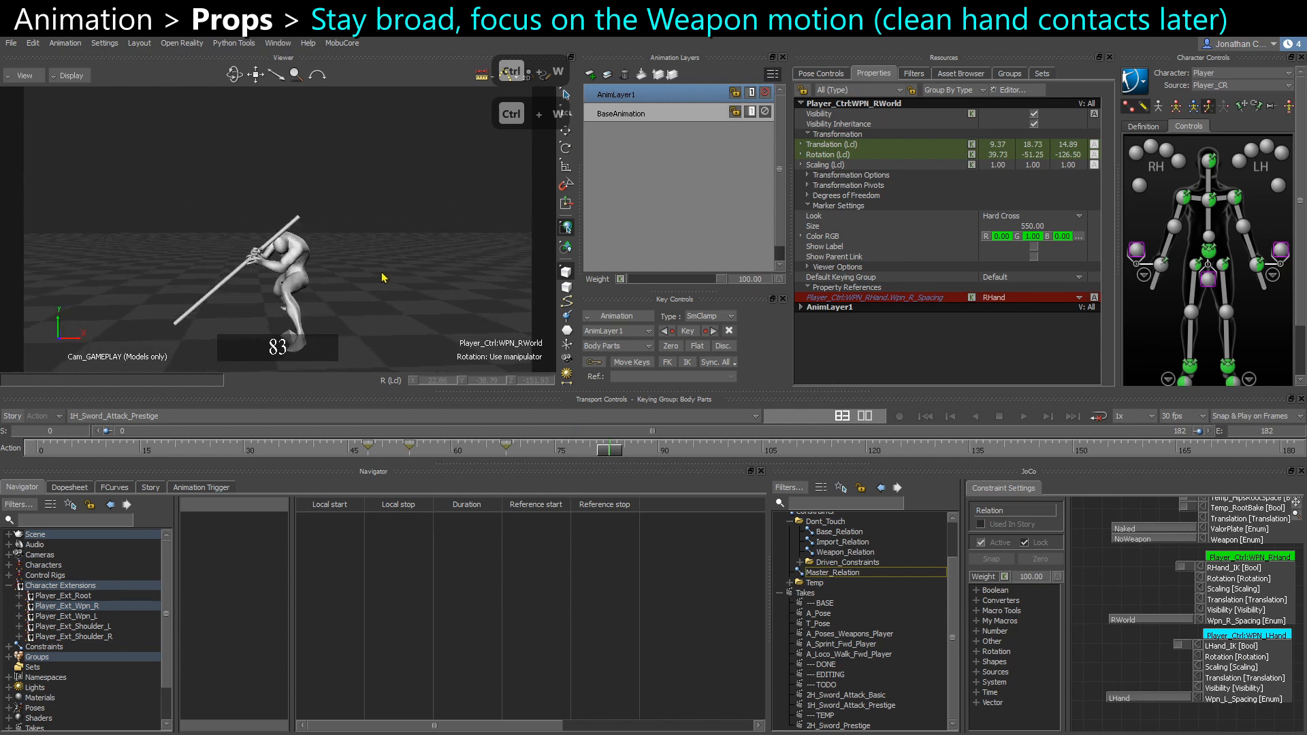
Try rotating the WPN_RWorld weapon control upright at frame 83
key("e")
left_click_drag(427, 200, 402, 163)
right_click_drag(401, 163, 354, 347, "alt")
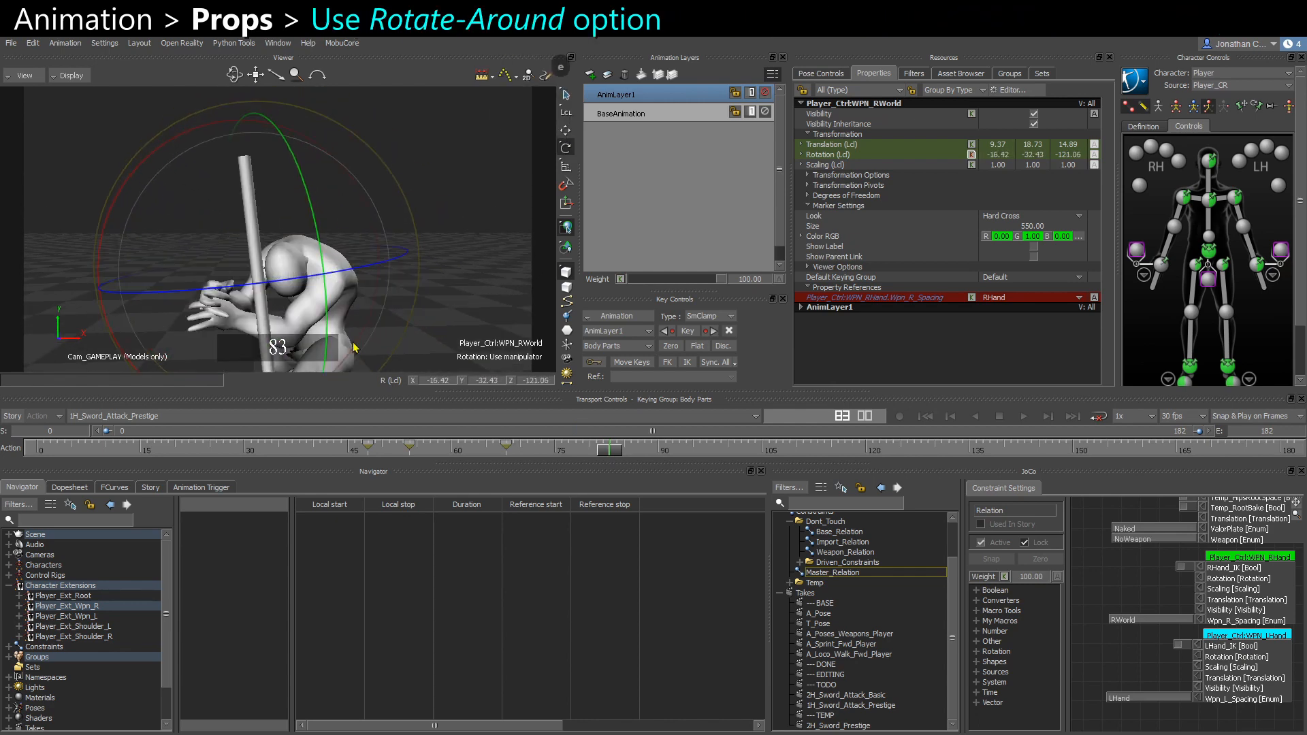
key("ctrl+z")
left_click_drag(225, 277, 280, 279, "alt")
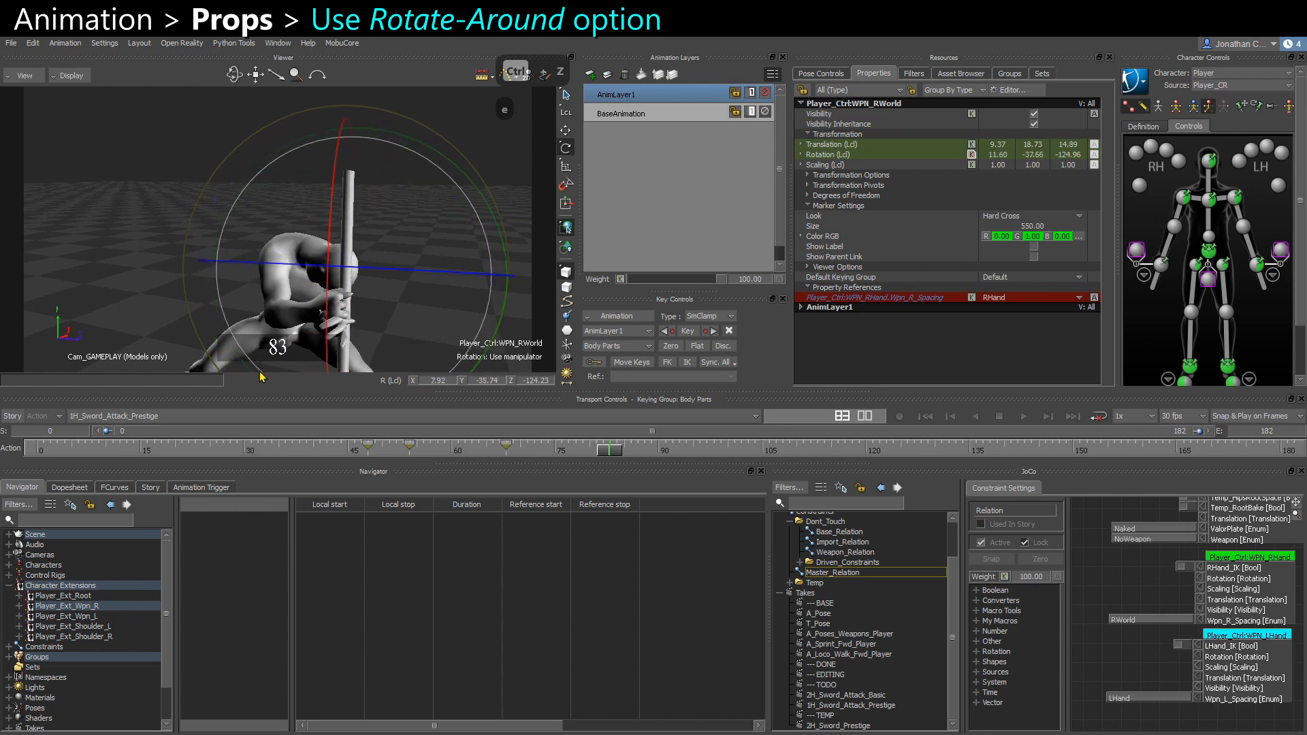
key("ctrl+a")
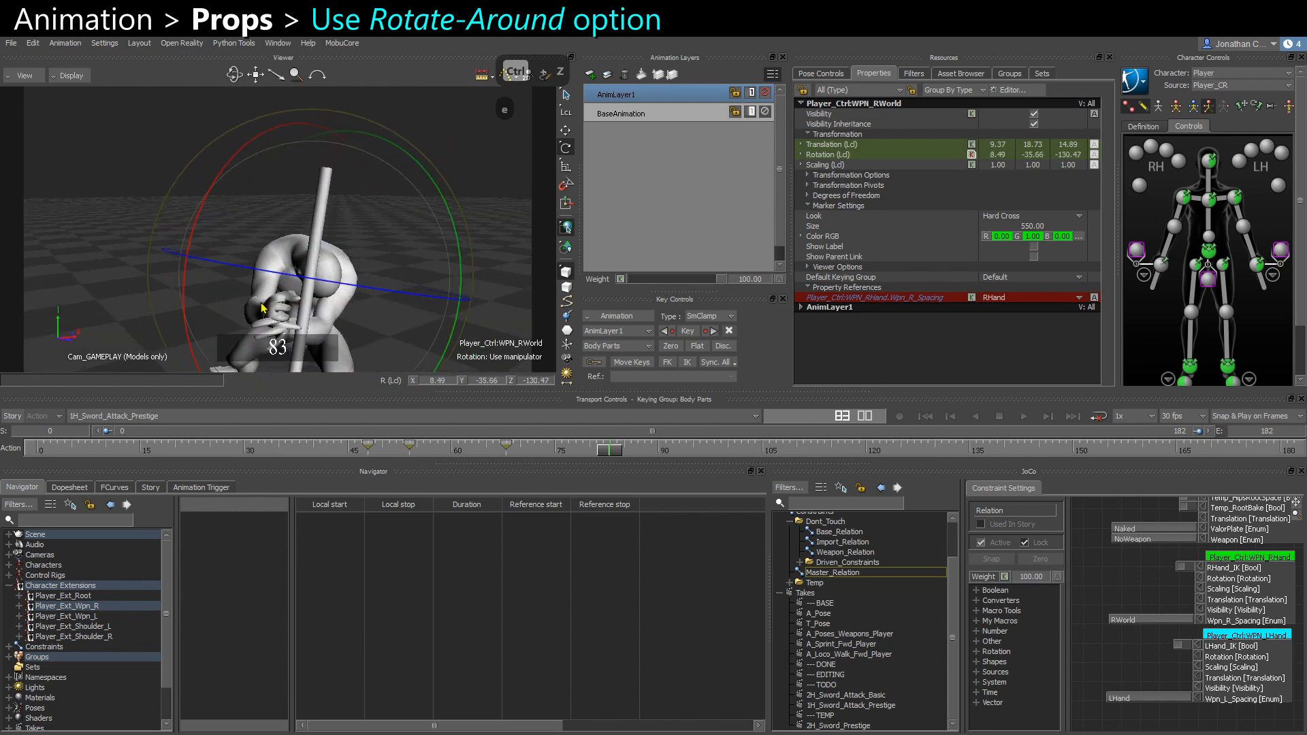
key("ctrl+z")
key("ctrl+z")
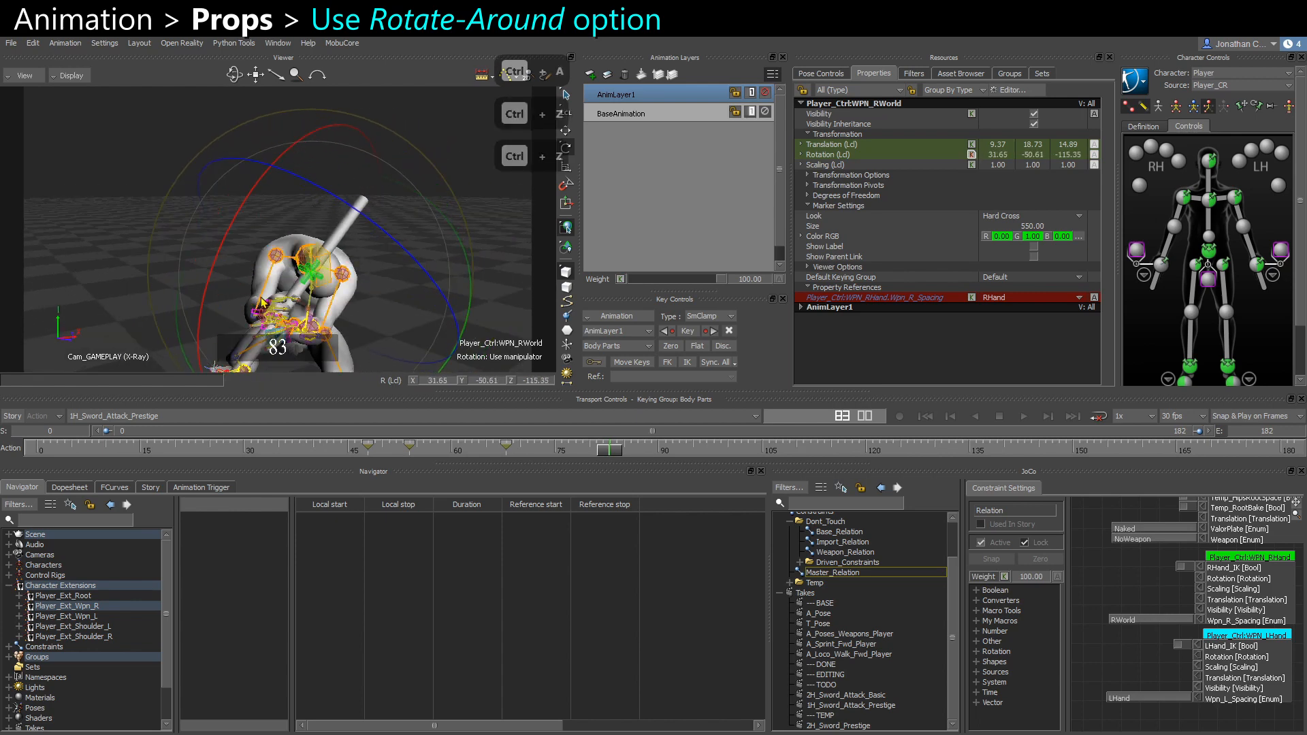
Add the right hand's middle effector to the WPN_RWorld weapon selection at frame 83 as the rotation reference
key("ctrl+a")
right_click_drag(263, 301, 268, 329, "alt")
left_click_drag(268, 329, 270, 272, "alt")
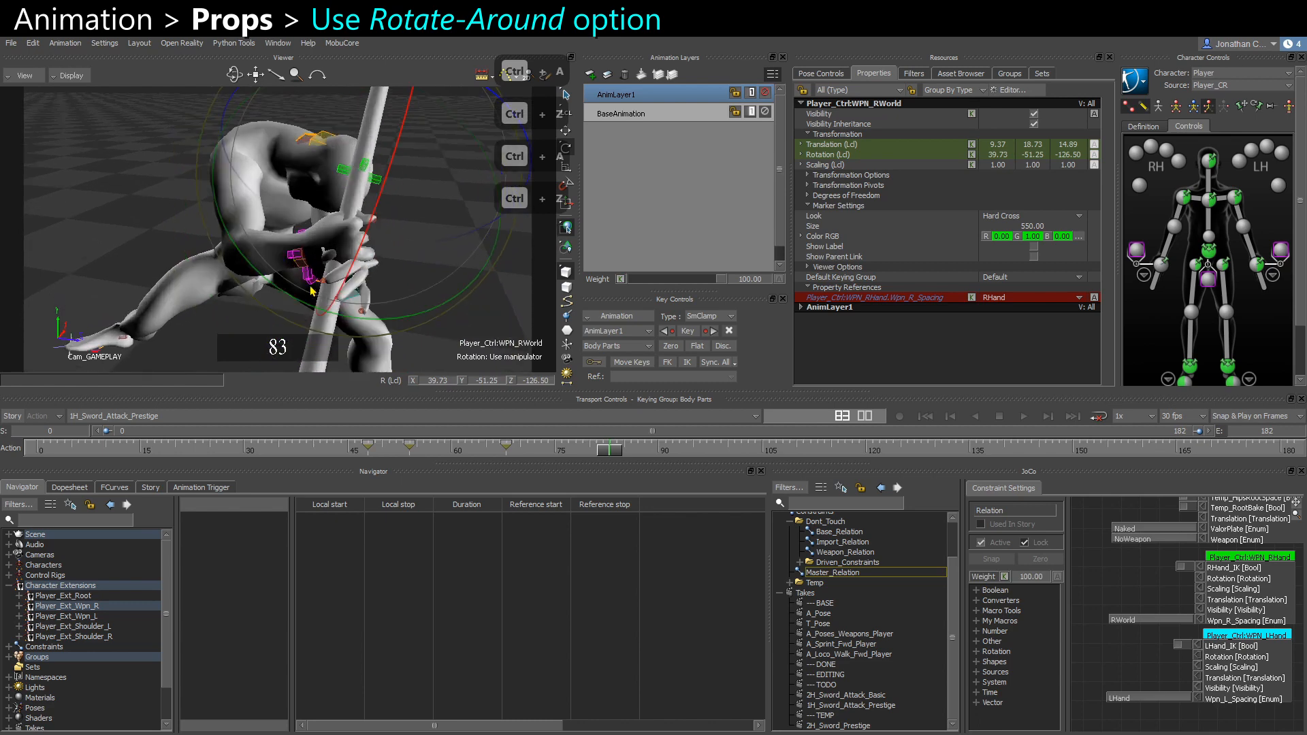
key("ctrl+a")
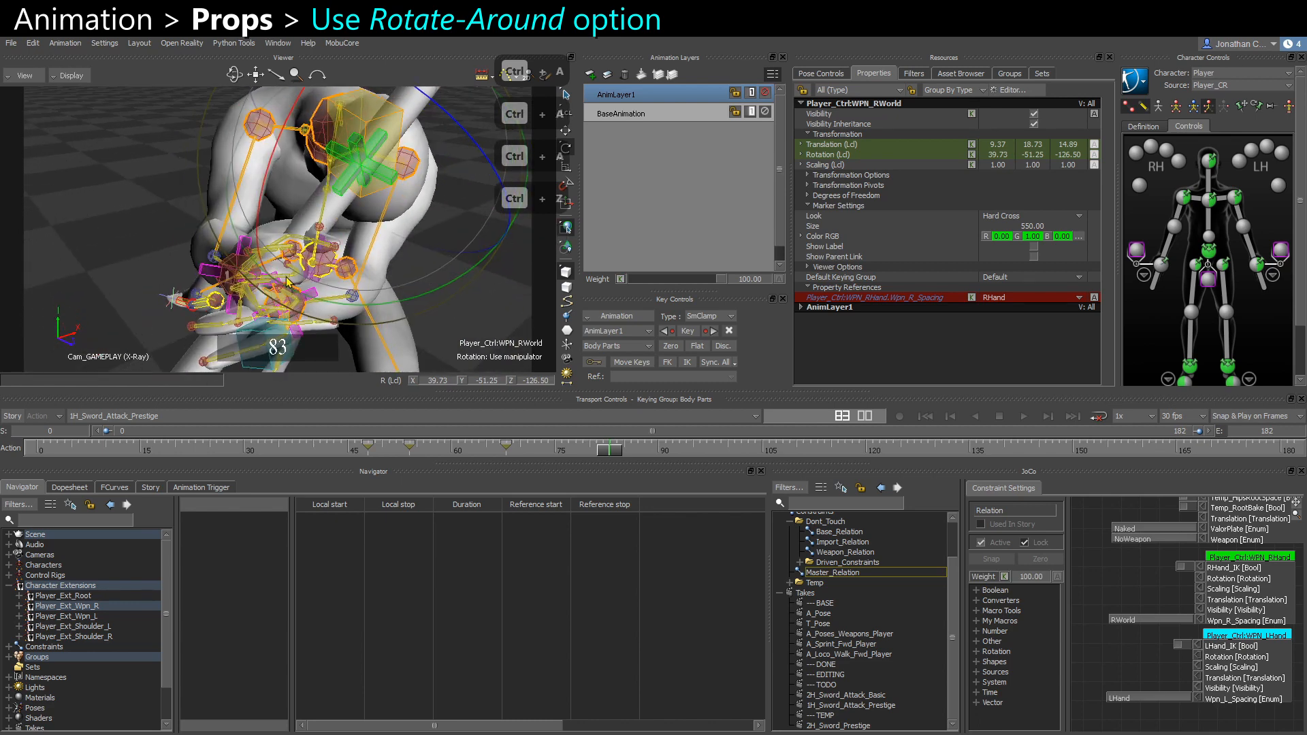
left_click(286, 269)
key("ctrl+a")
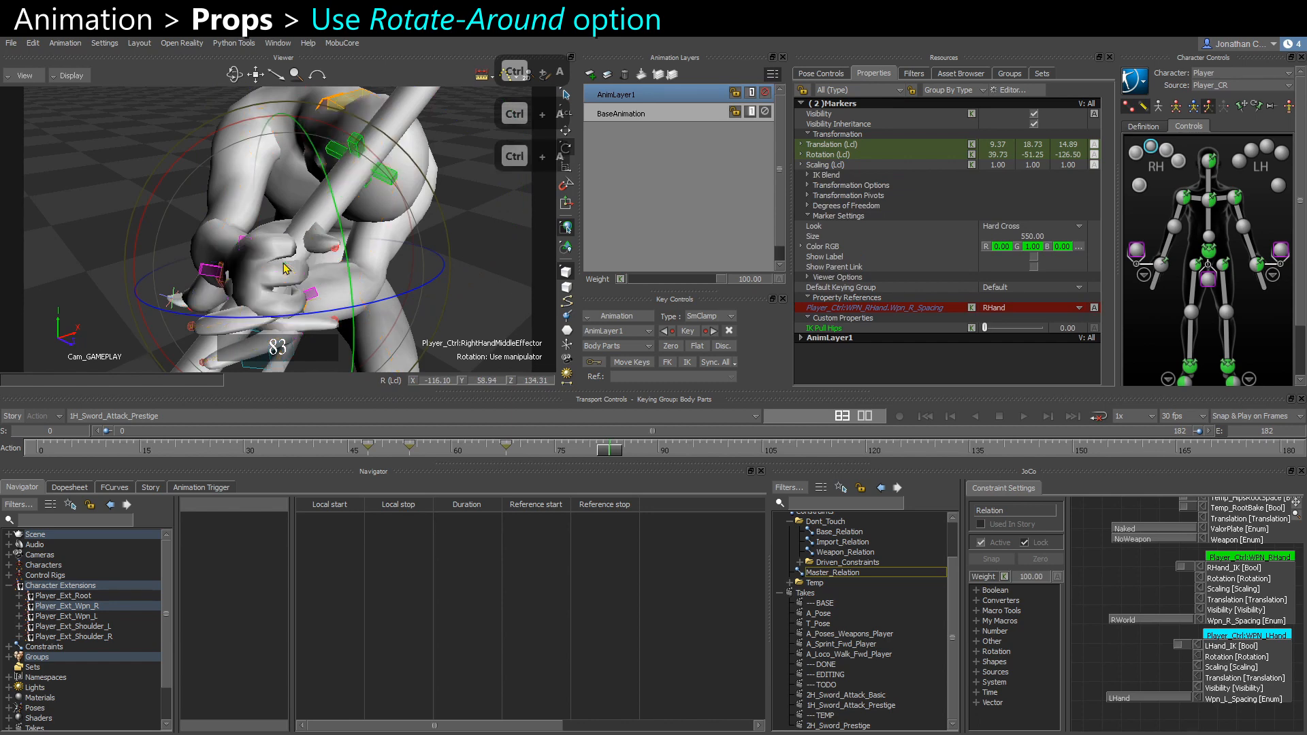
Rotate the weapon upright around the right hand's middle effector at frame 83 using Rotate Around
left_click_drag(345, 277, 320, 259, "alt")
scroll(320, 258, "down", 3)
key("e")
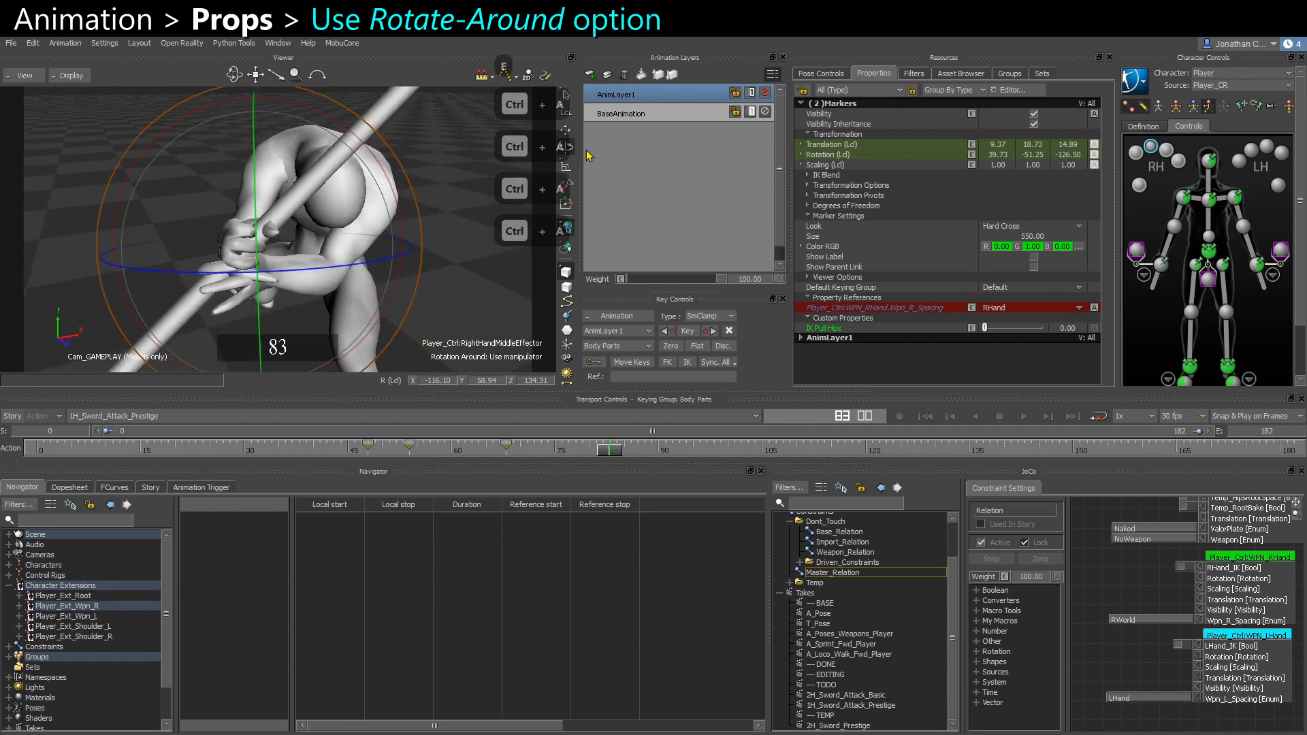
left_click(570, 153)
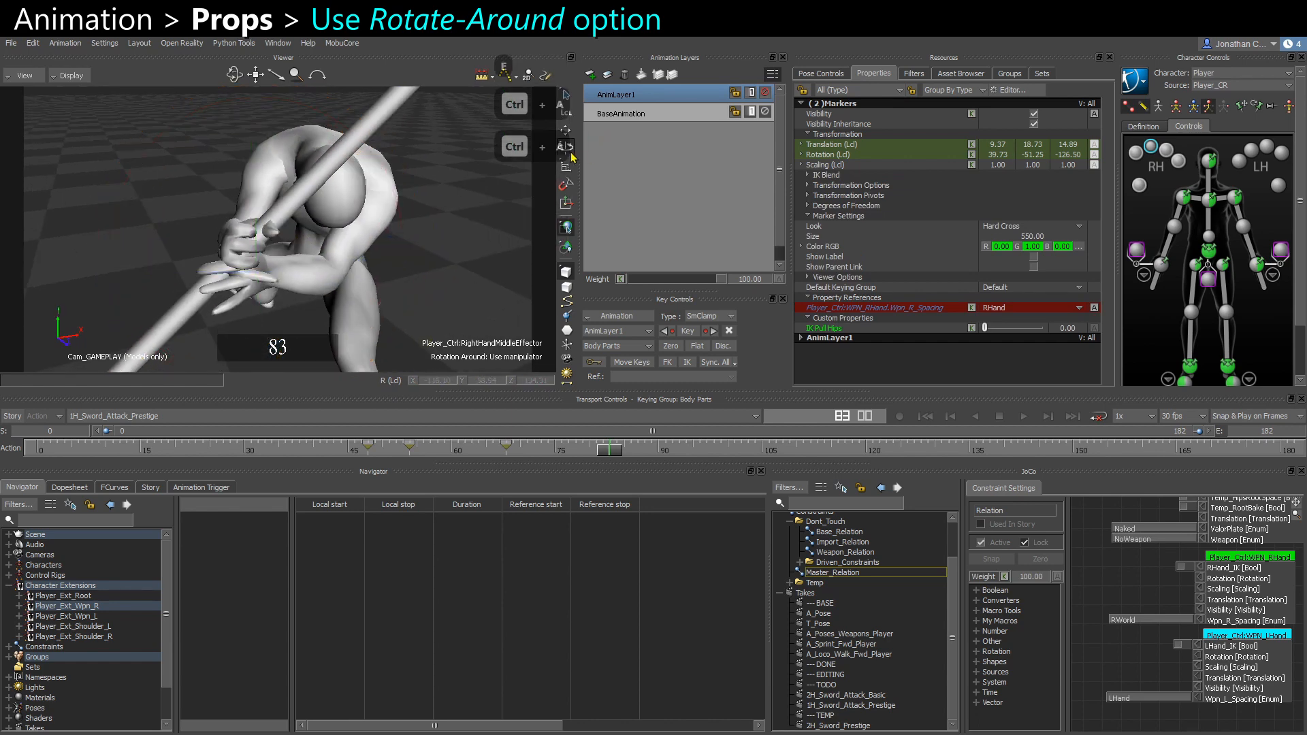
left_click(604, 161)
left_click_drag(402, 201, 354, 148, "alt")
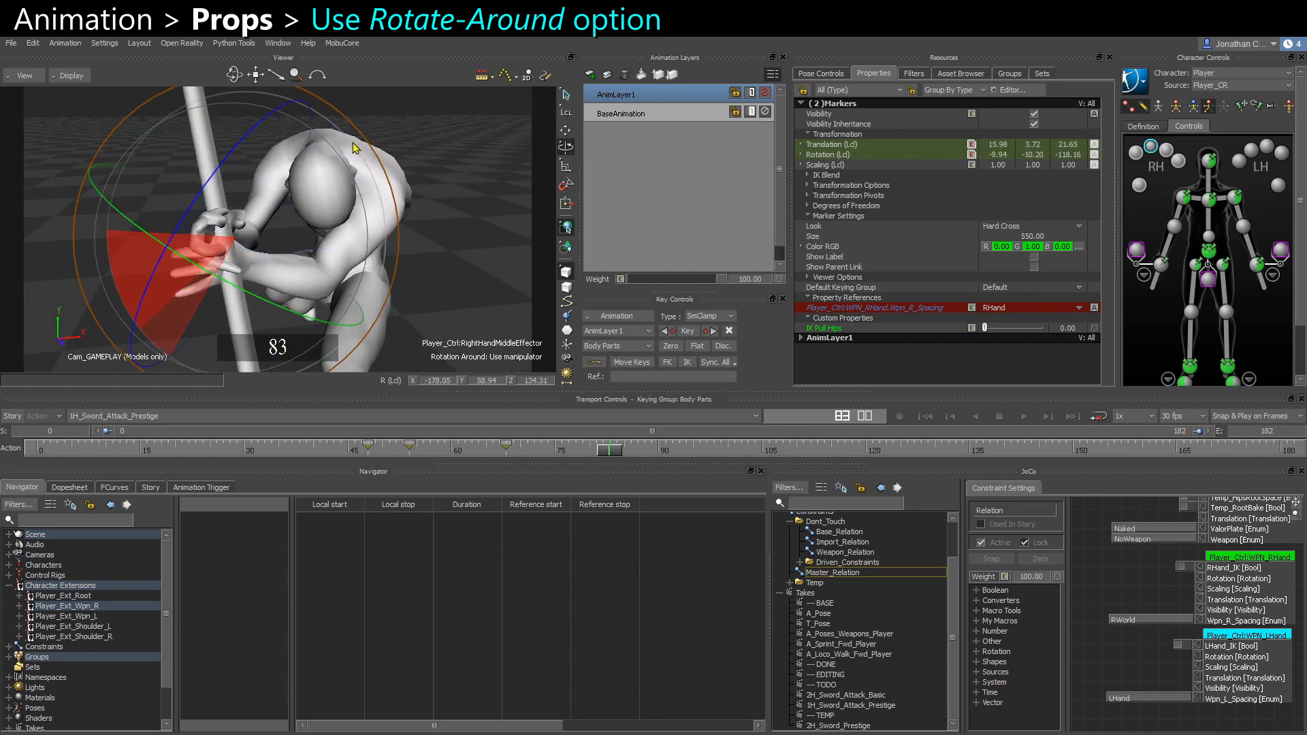
left_click_drag(377, 364, 413, 305)
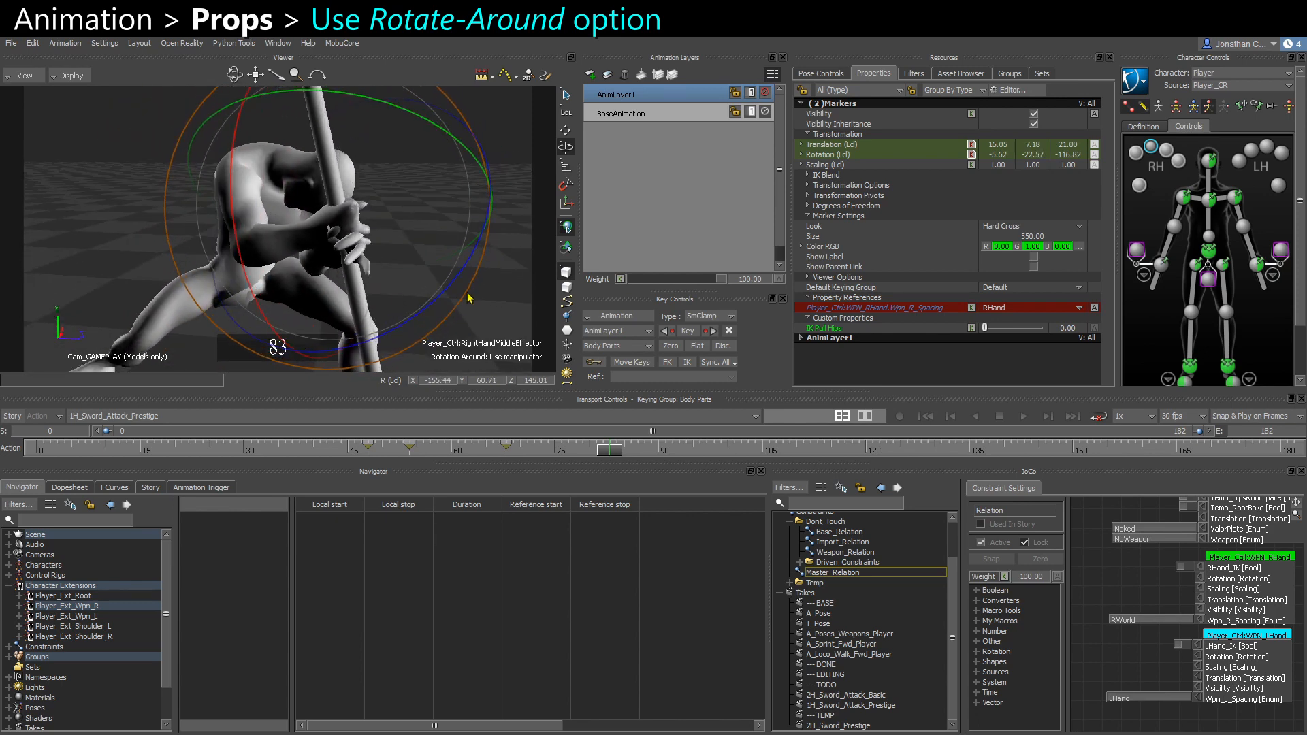
Clear the selection, reselect only the WPN_RWorld weapon control and key its new pose at frame 83
left_click(490, 288)
key("ctrl+a")
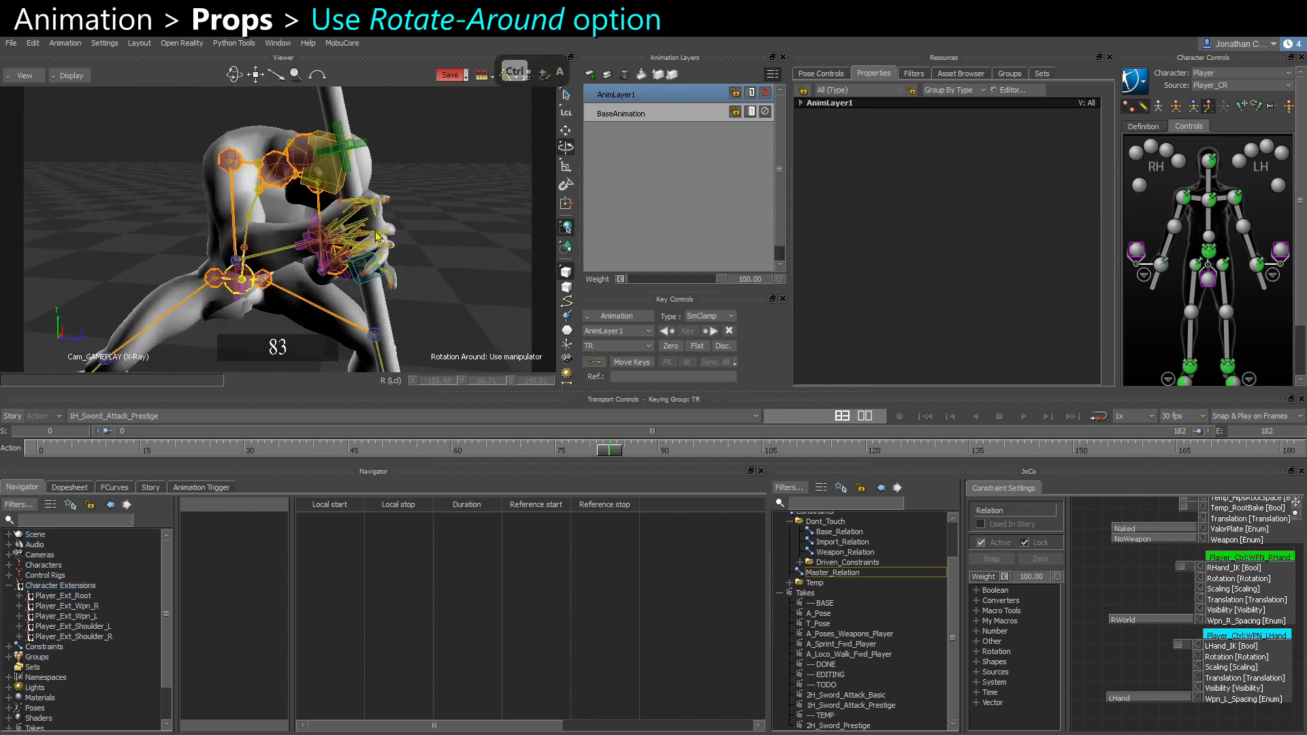
left_click(355, 168)
right_click_drag(392, 152, 566, 406, "alt")
key("s")
left_click_drag(609, 455, 610, 454)
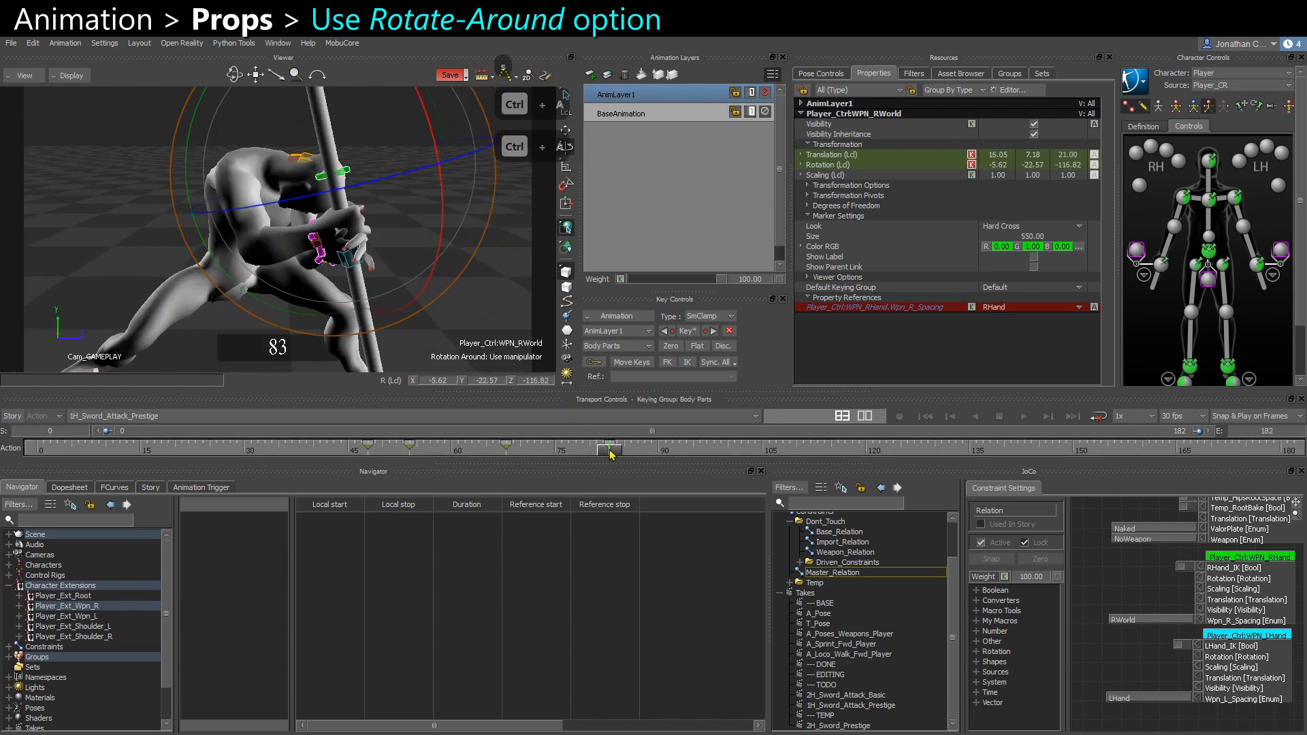
Review the keyed weapon pose from another angle and play the motion through to about frame 150
left_click_drag(490, 262, 408, 258, "alt")
right_click_drag(409, 259, 395, 260, "alt")
key("s")
key("ctrl+a")
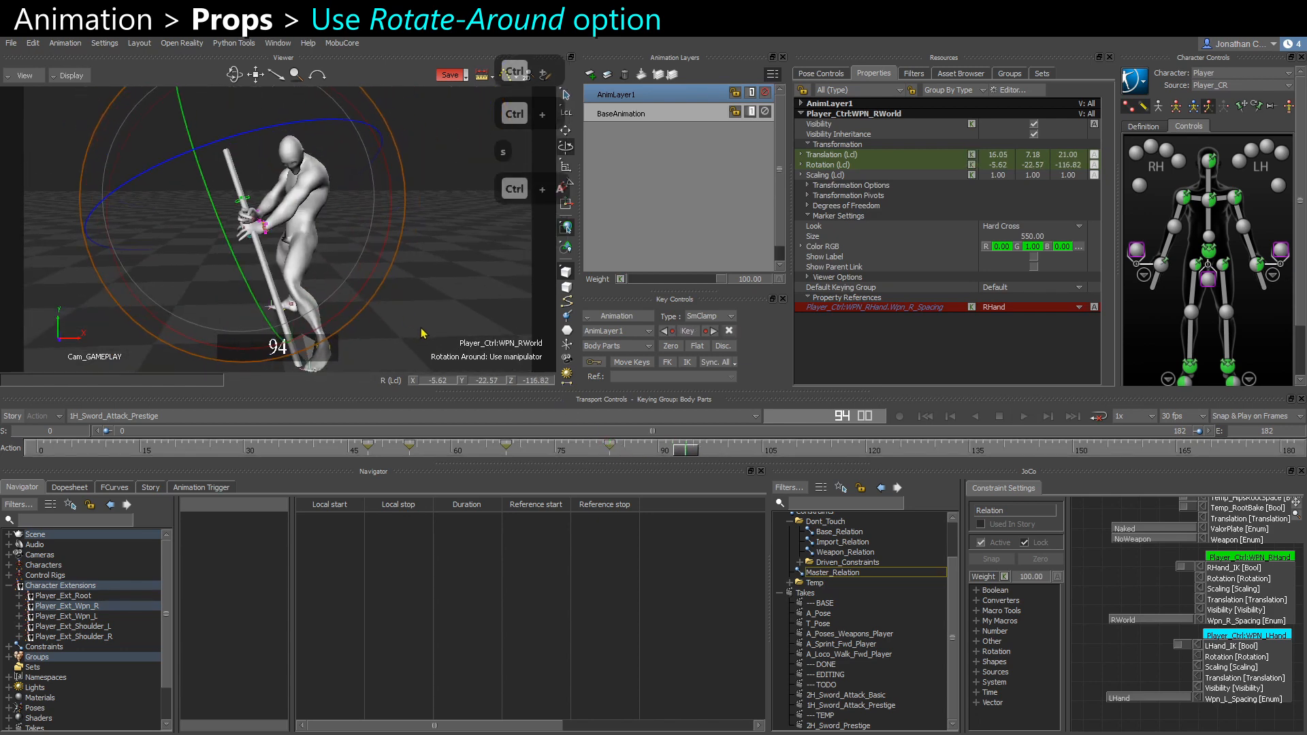
left_click(559, 449)
key("ctrl+space")
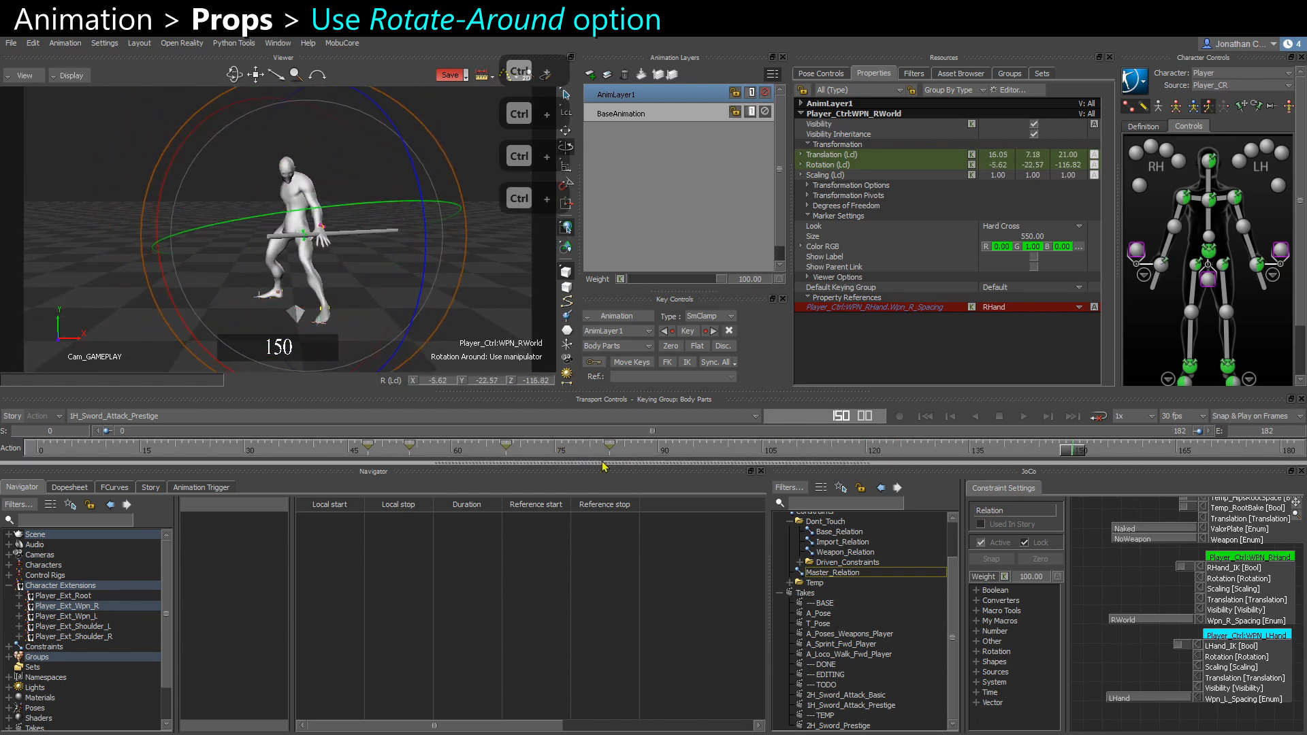
left_click(612, 449)
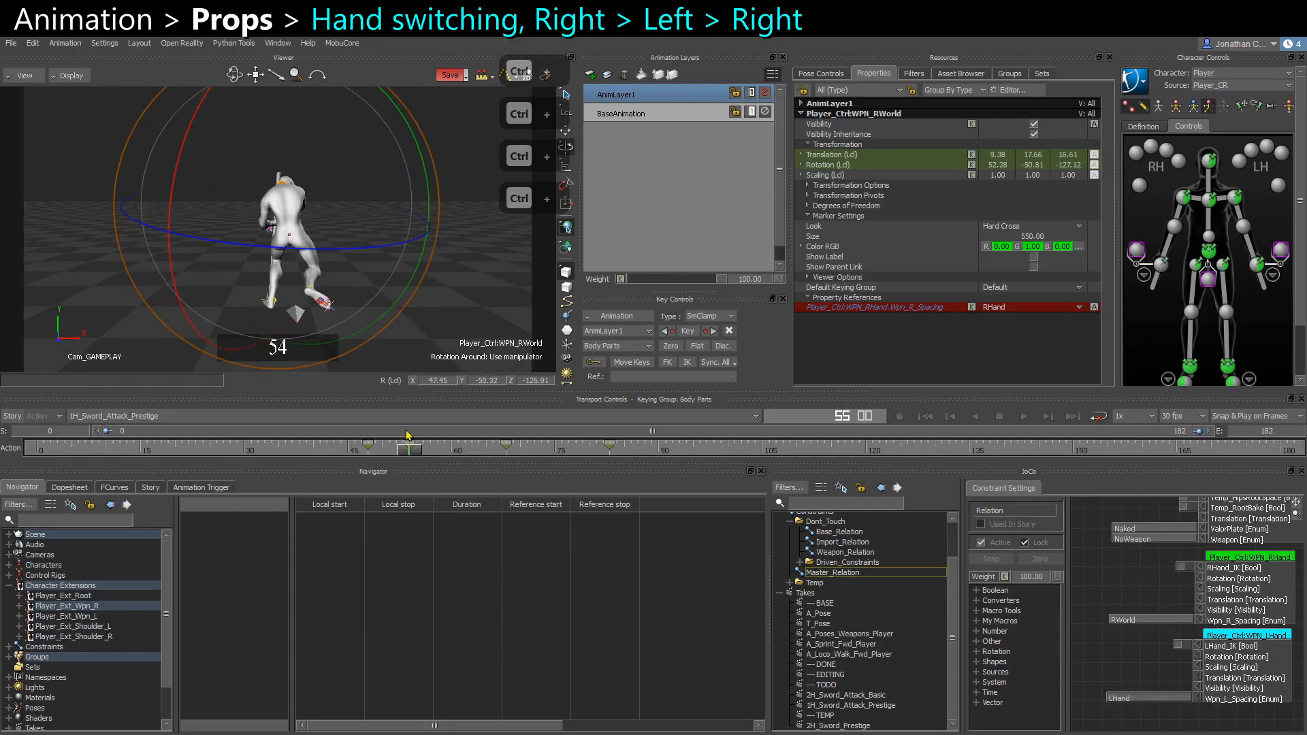
Step back through the swing to about frame 41 and play it forward to judge the weapon's path
key("Left")
key("Left")
key("Left")
key("Left")
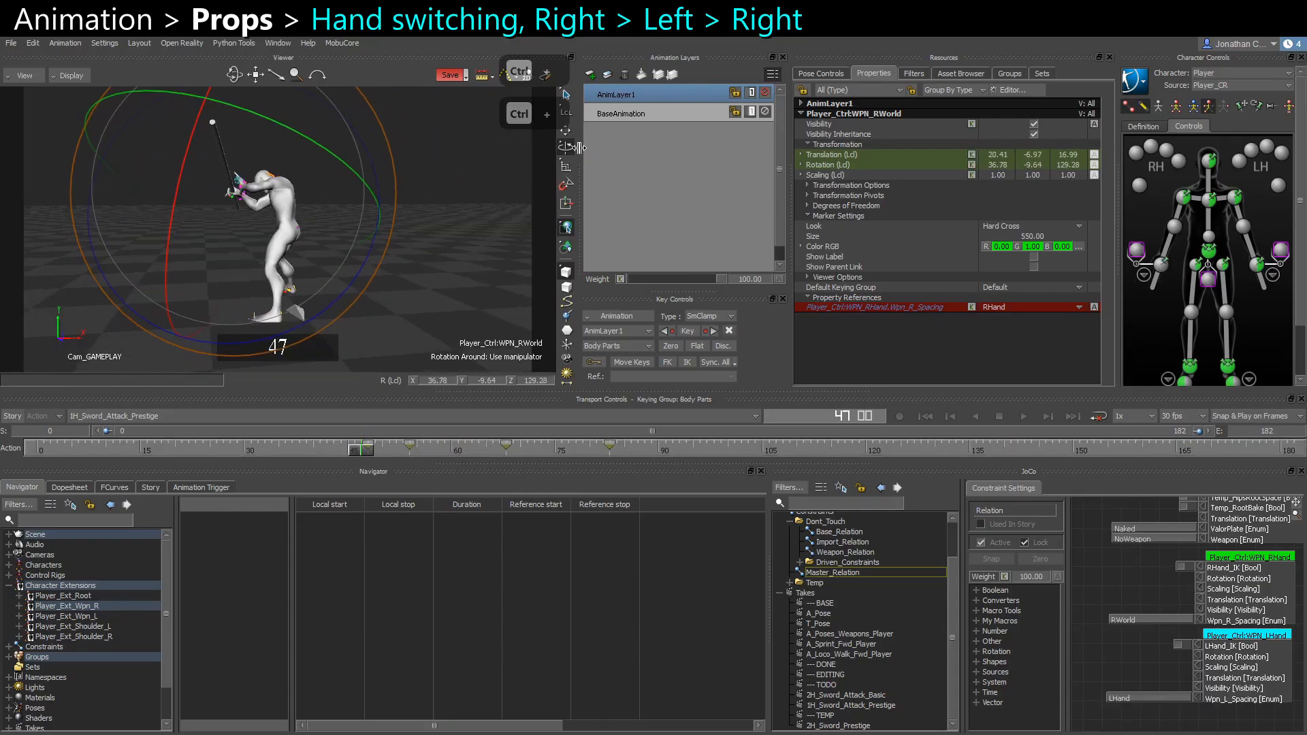
left_click(566, 147)
left_click_drag(438, 225, 517, 228, "ctrl+shift")
left_click_drag(365, 452, 319, 450)
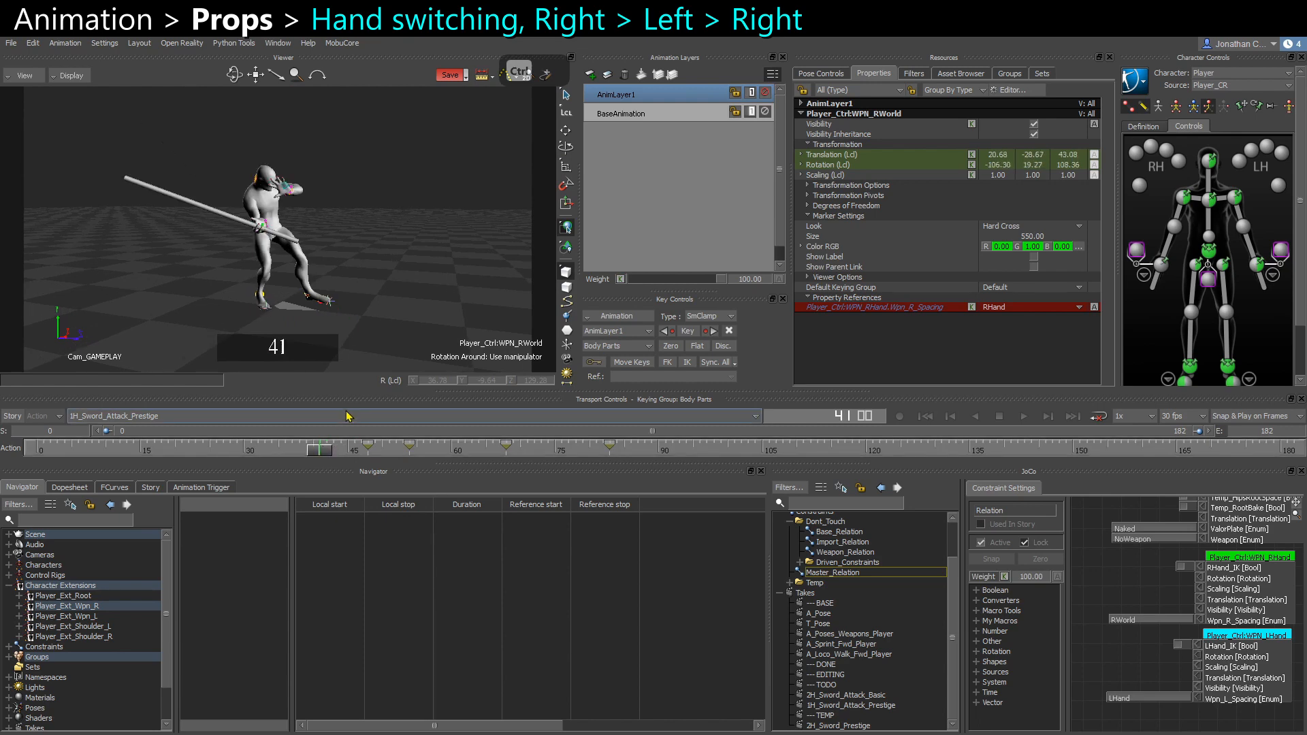
key("space")
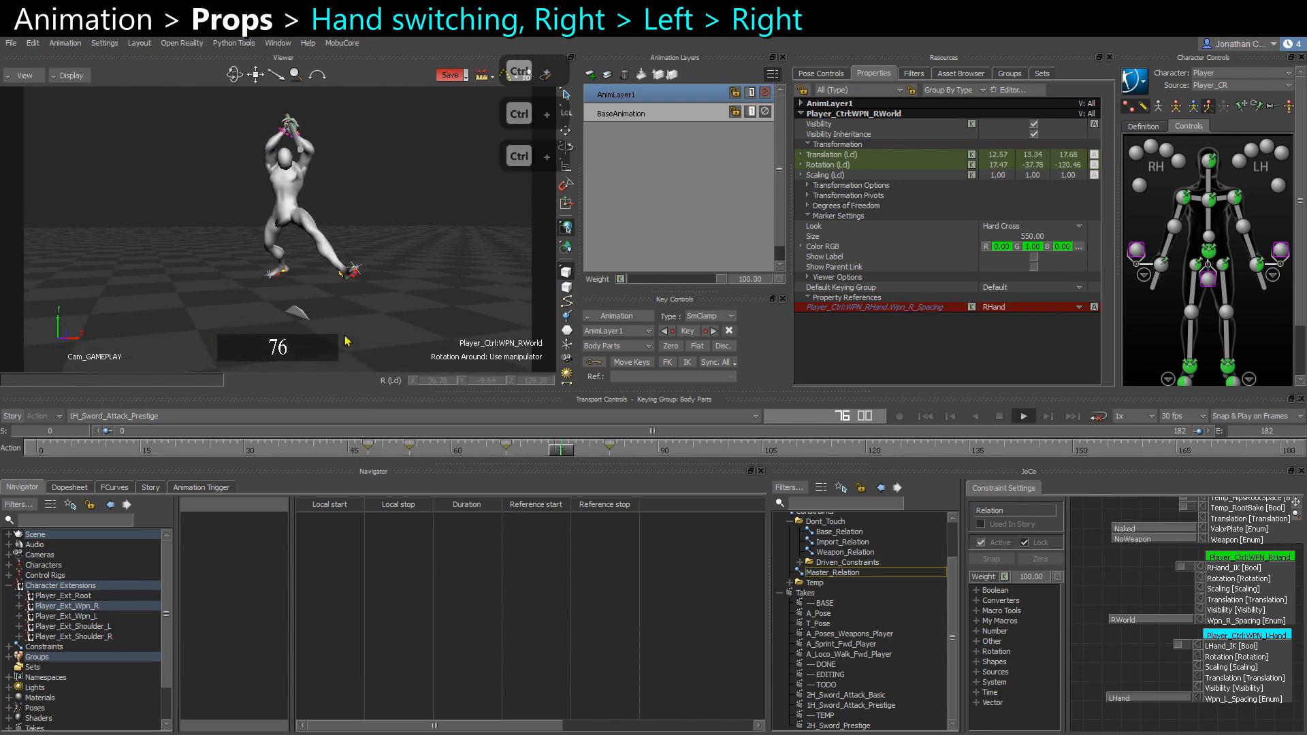
Move the WPN_RWorld control to translation 7.87, -2.16, -7.94 and play back through frame 160 to check the grip
key("space")
left_click_drag(331, 259, 346, 319, "ctrl")
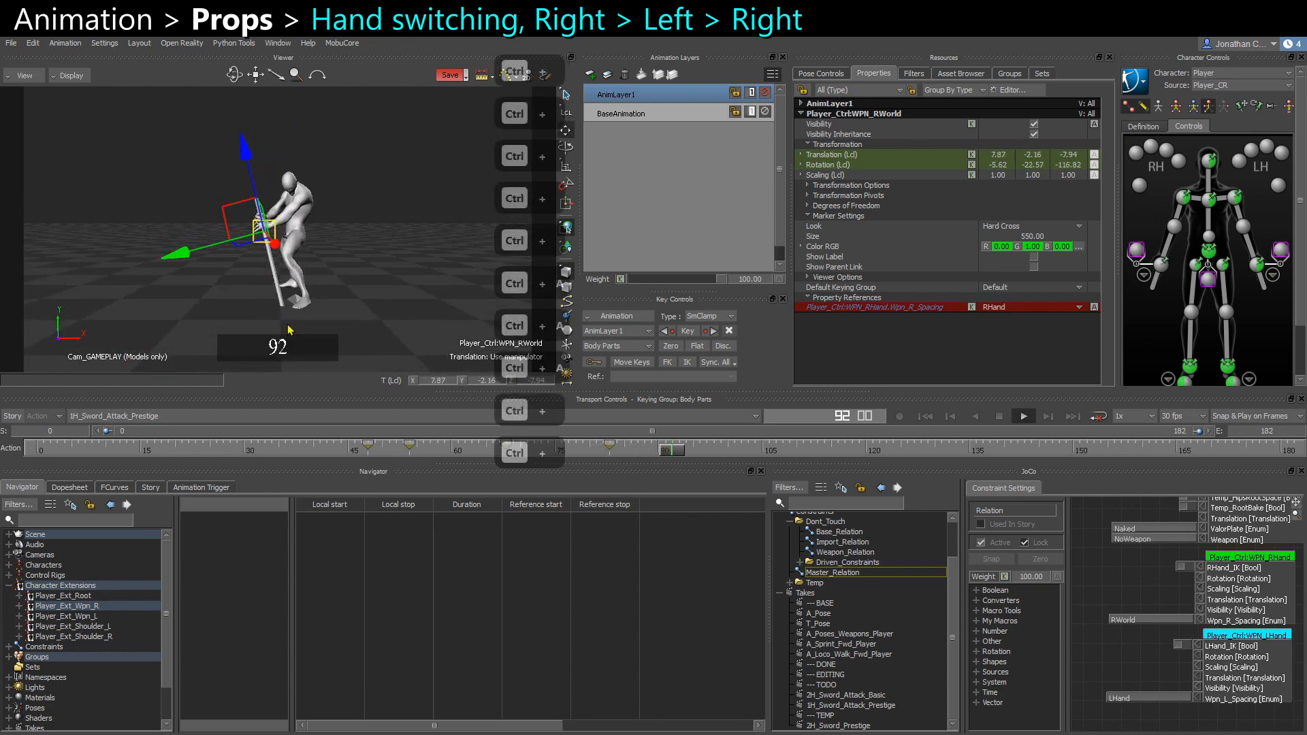
key("space")
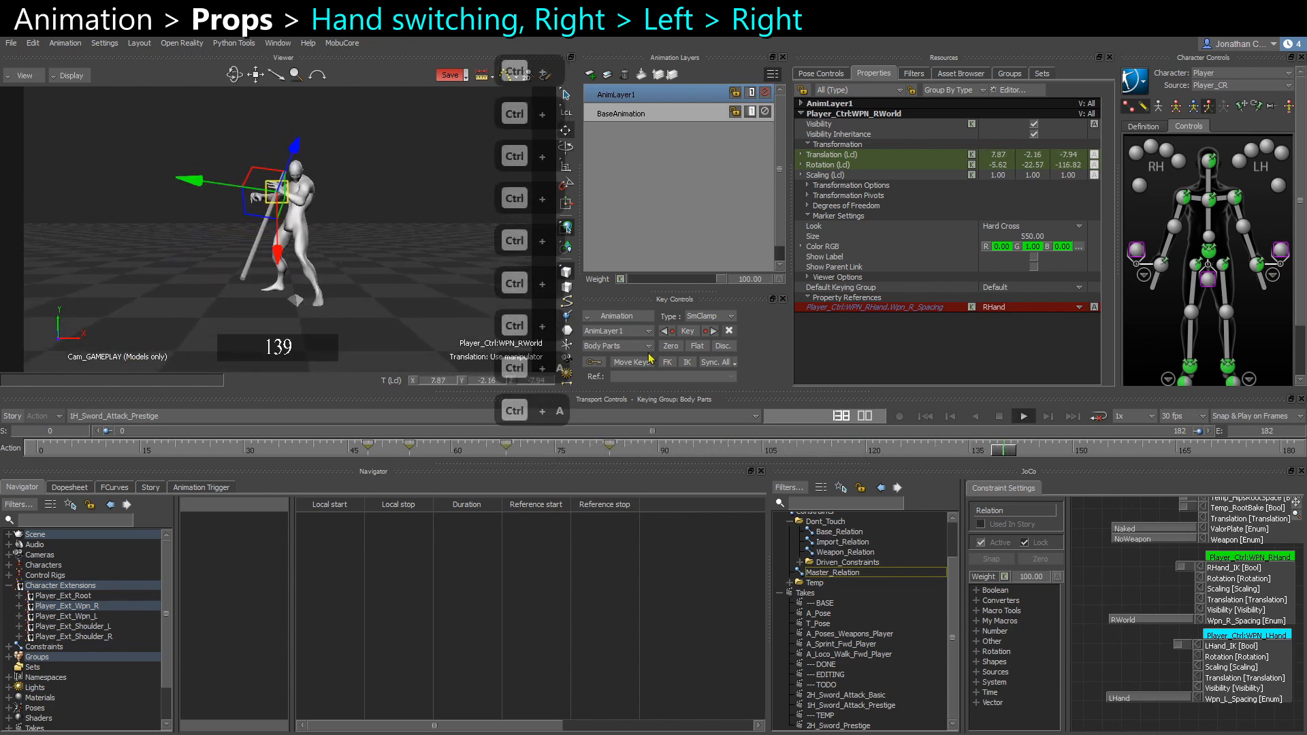
key("space")
left_click_drag(116, 215, 381, 197, "ctrl+shift")
left_click(423, 195)
key("ctrl+space")
key("ctrl+space")
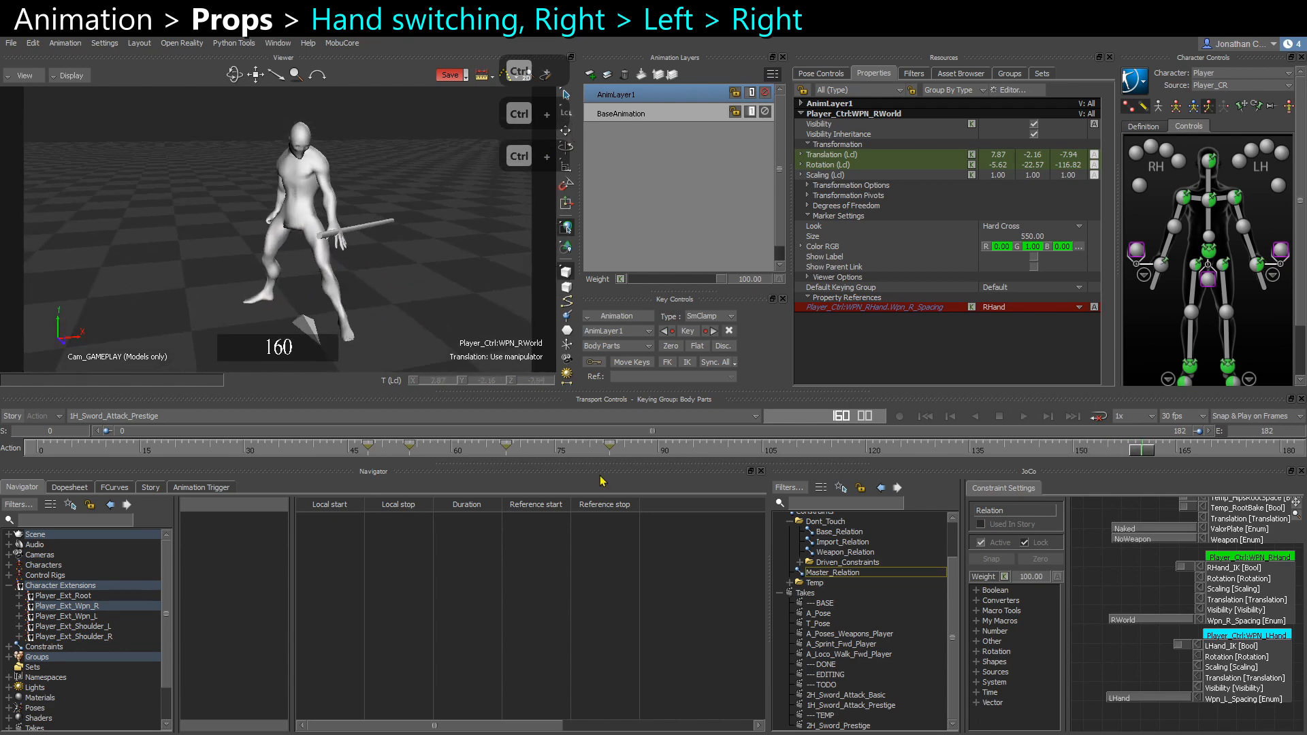
Set keying to Full Body at frame 85, save the scene and plot all properties of the selected weapon control
left_click(629, 453)
left_click(1176, 108)
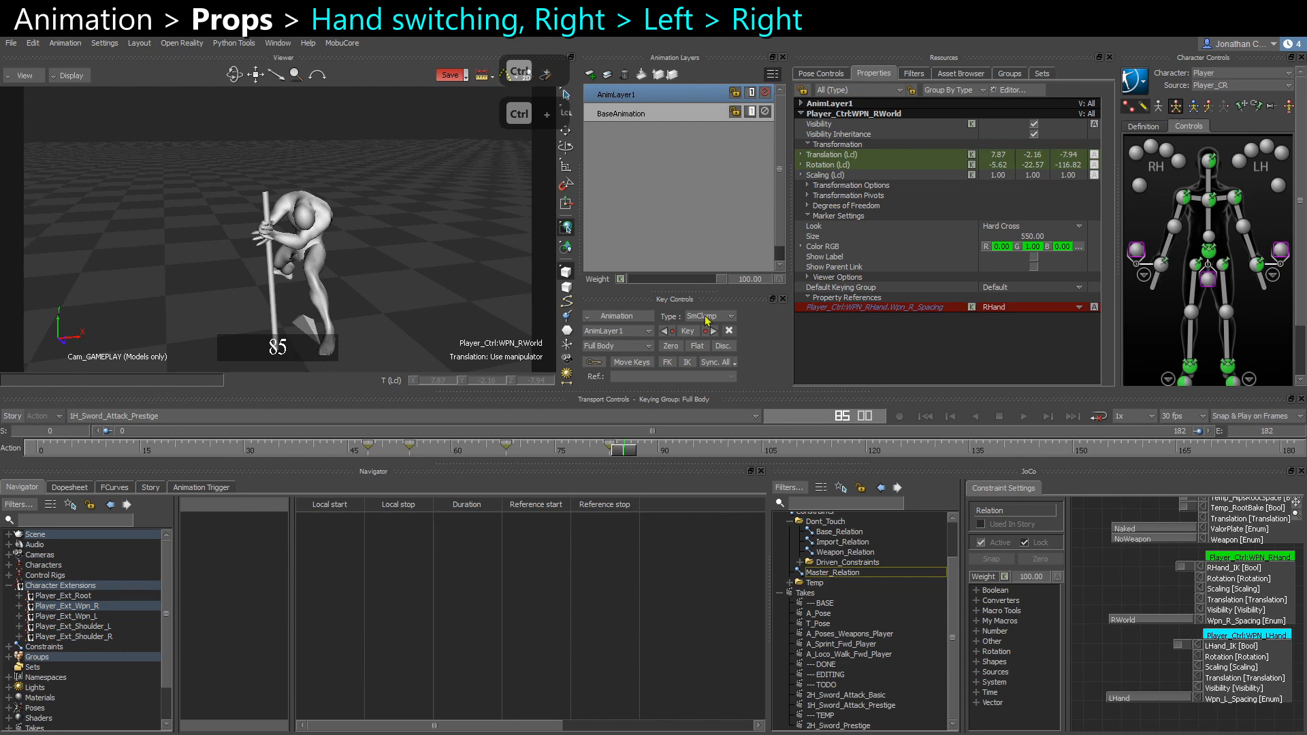
key("ctrl+s")
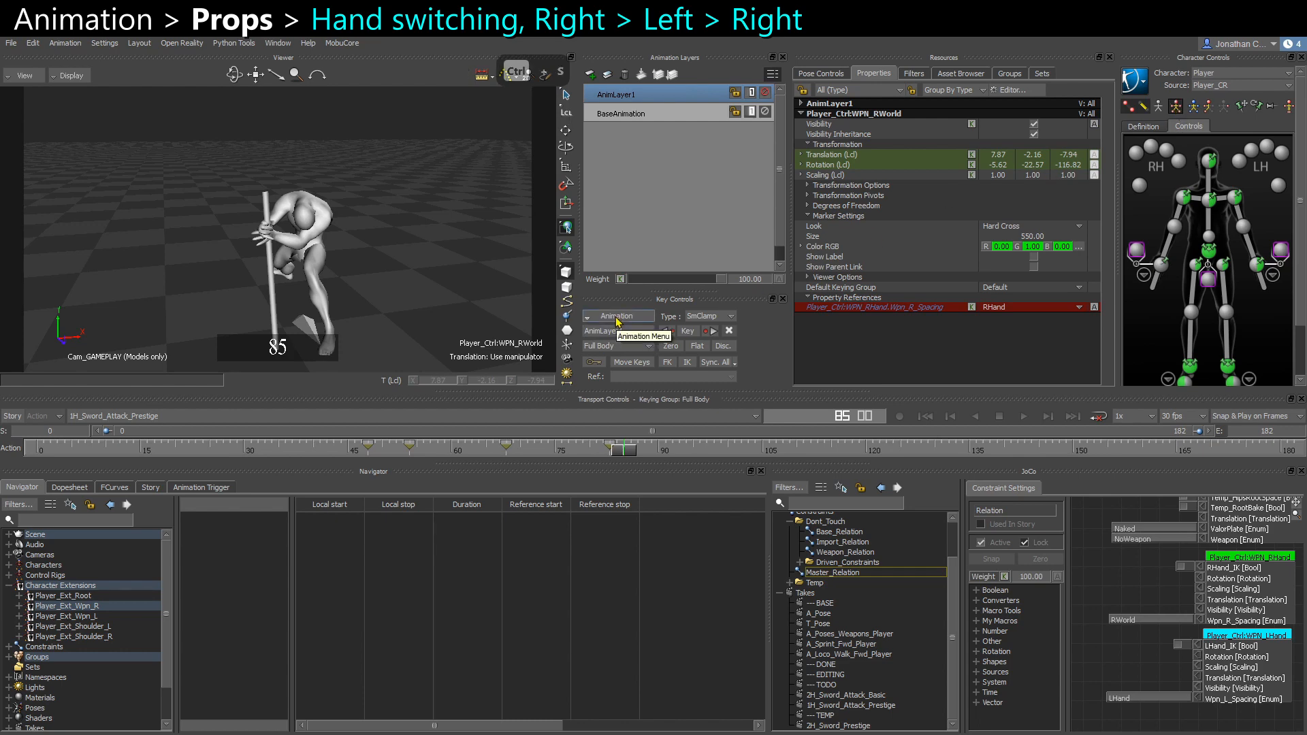
left_click(617, 316)
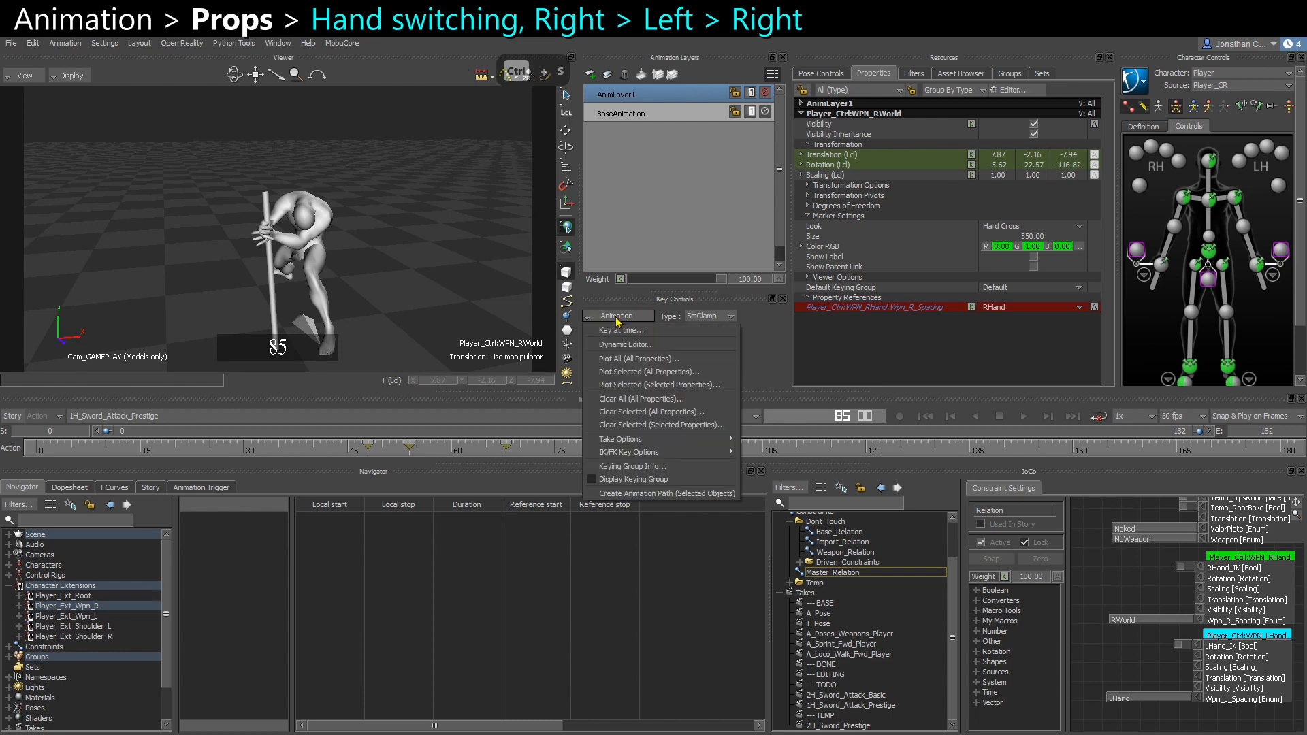
left_click(663, 375)
left_click(668, 530)
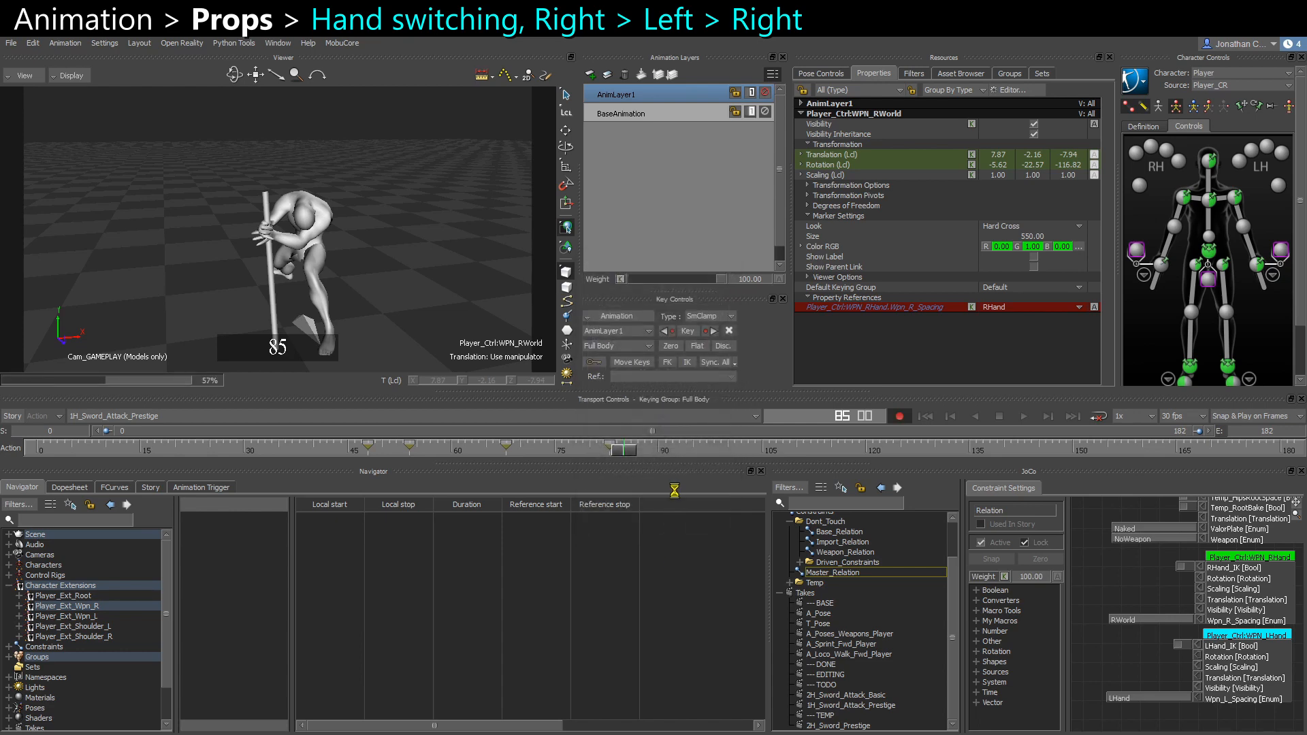
Scrub to frame 135 and examine from several angles how both hands meet the weapon
left_click_drag(622, 447, 977, 452)
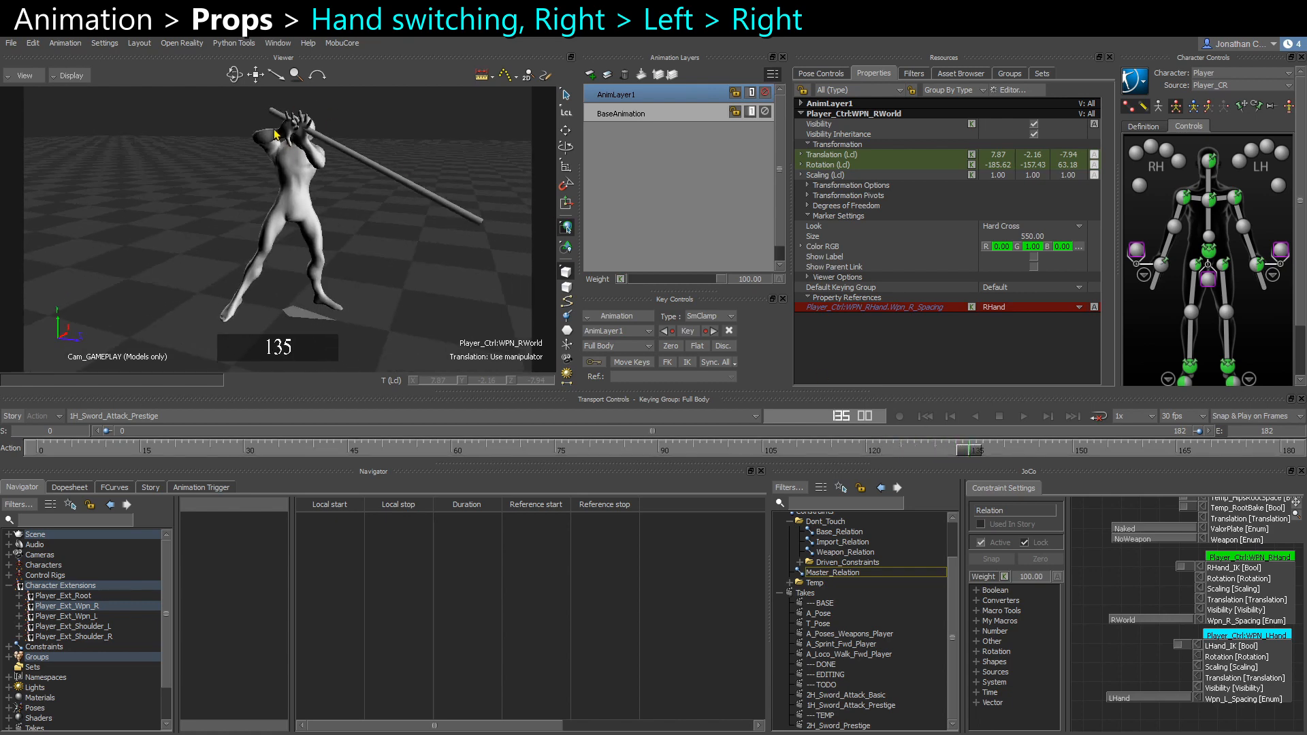
left_click_drag(356, 177, 388, 307, "ctrl+shift")
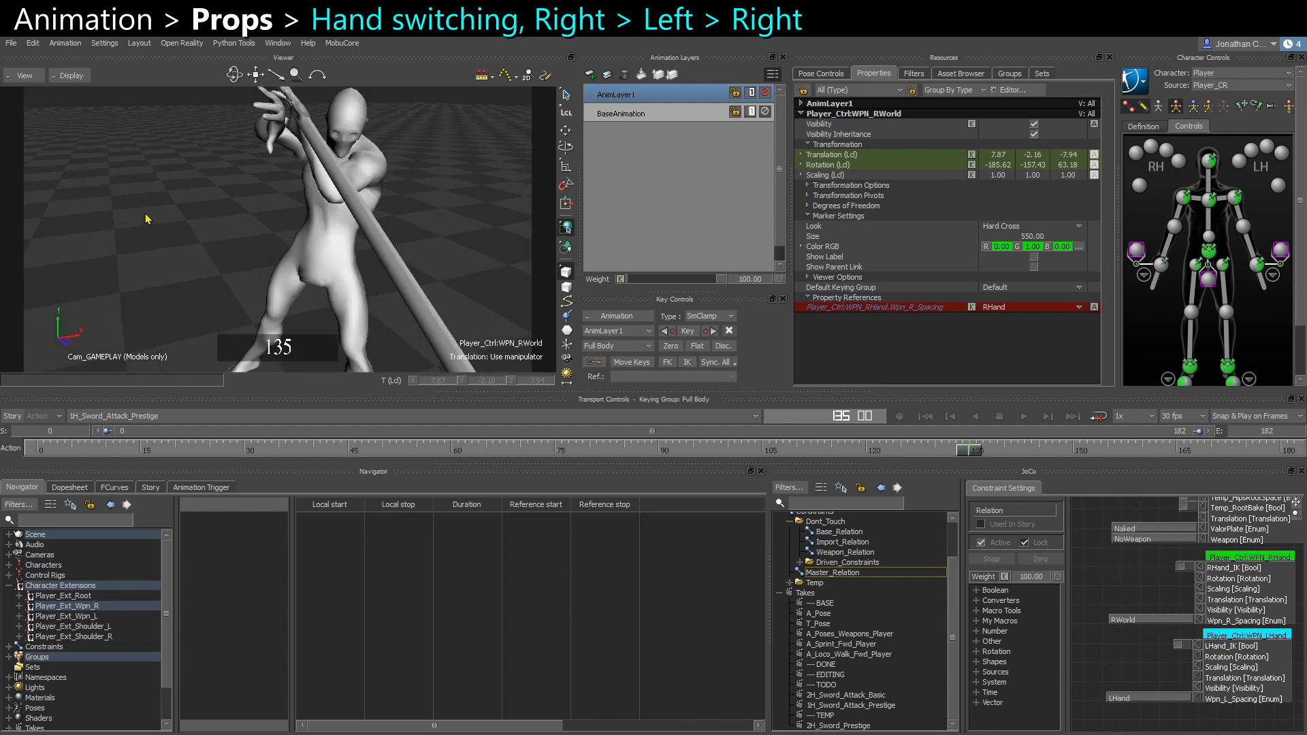
left_click_drag(198, 210, 285, 272, "ctrl+shift")
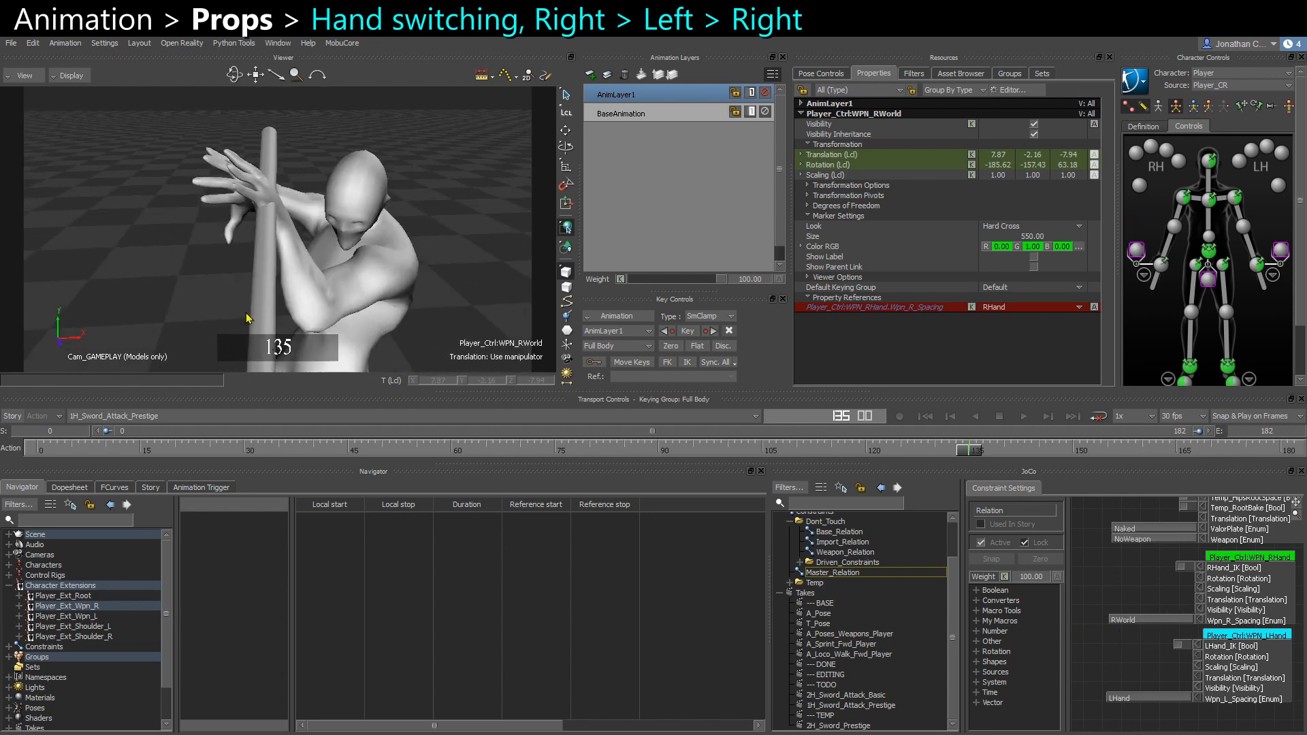
left_click_drag(247, 318, 368, 345, "ctrl+shift")
key("ctrl+a")
key("ctrl+a")
left_click_drag(295, 274, 409, 306, "ctrl+shift")
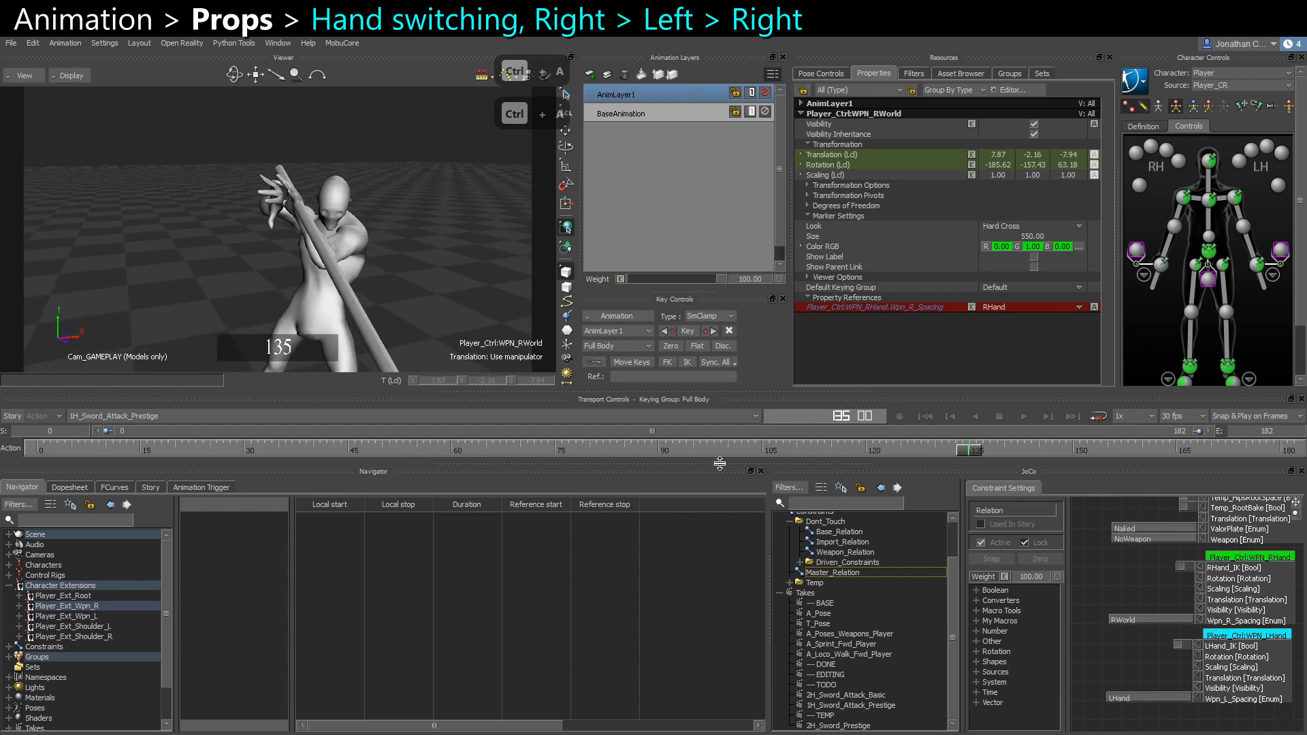
Pose and key the WPN_RWorld weapon control around frame 134 for the hand switch
mouse_move(982, 454)
left_mouse_down()
mouse_move(928, 455)
mouse_move(983, 454)
mouse_move(929, 454)
mouse_move(957, 454)
left_mouse_up()
left_click_drag(181, 259, 164, 260, "ctrl+shift")
key("s")
mouse_move(959, 450)
left_mouse_down()
mouse_move(928, 452)
mouse_move(977, 454)
mouse_move(966, 455)
left_mouse_up()
key("e")
key("s")
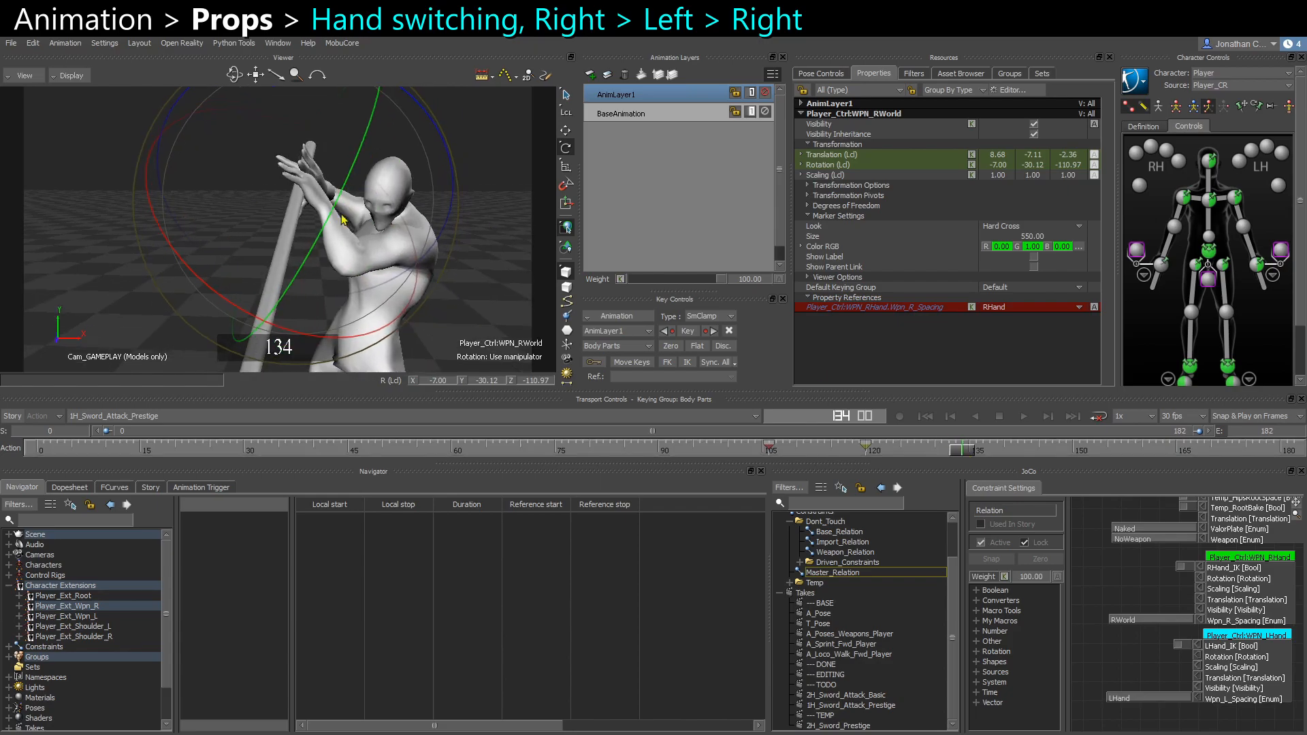
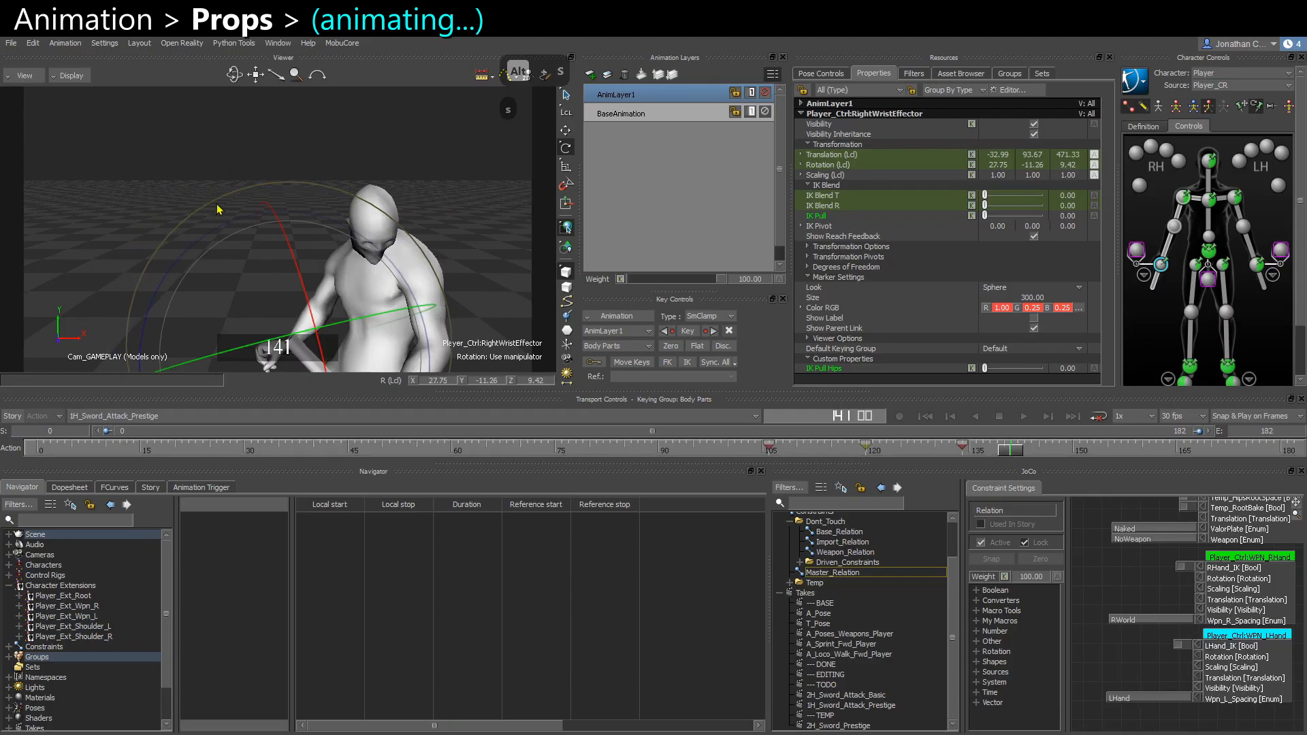
Reposition the right wrist effector at the raised-arm pose around frame 135
left_click_drag(343, 247, 398, 242, "alt")
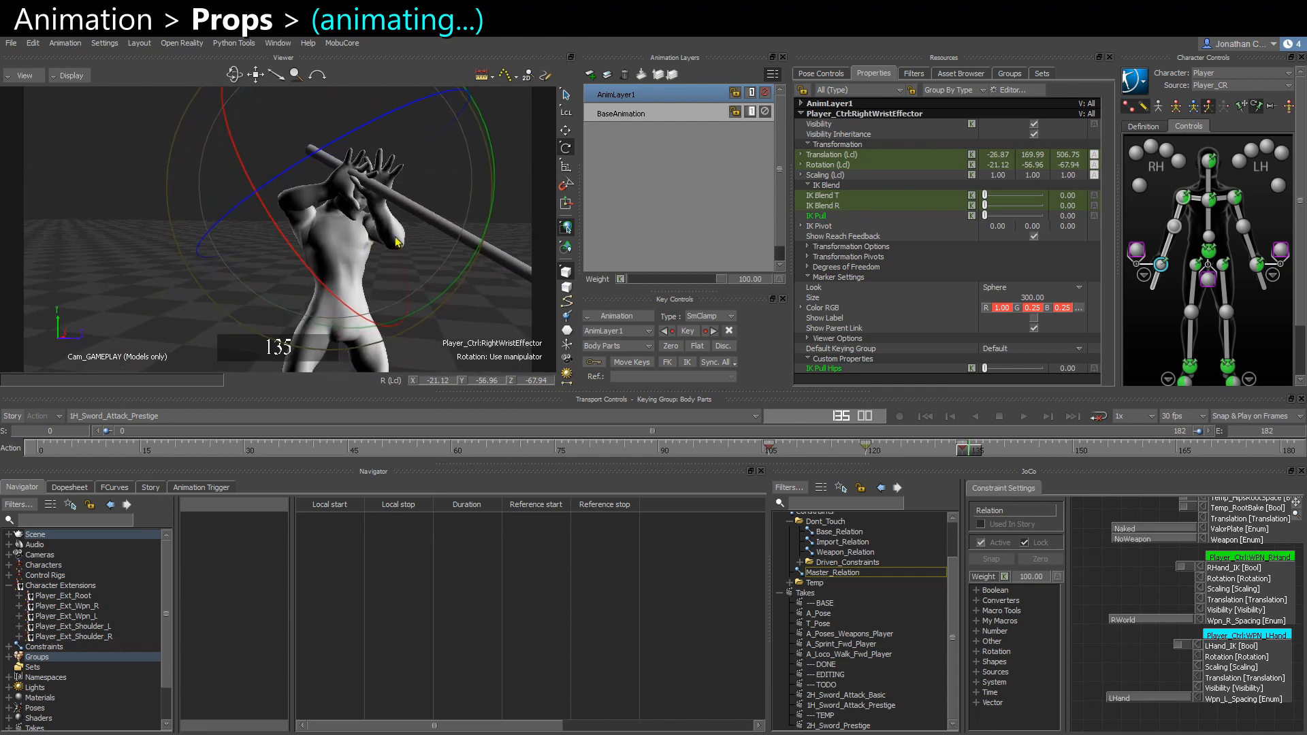
left_click(961, 454)
key("w")
left_click_drag(338, 185, 423, 241)
key("e")
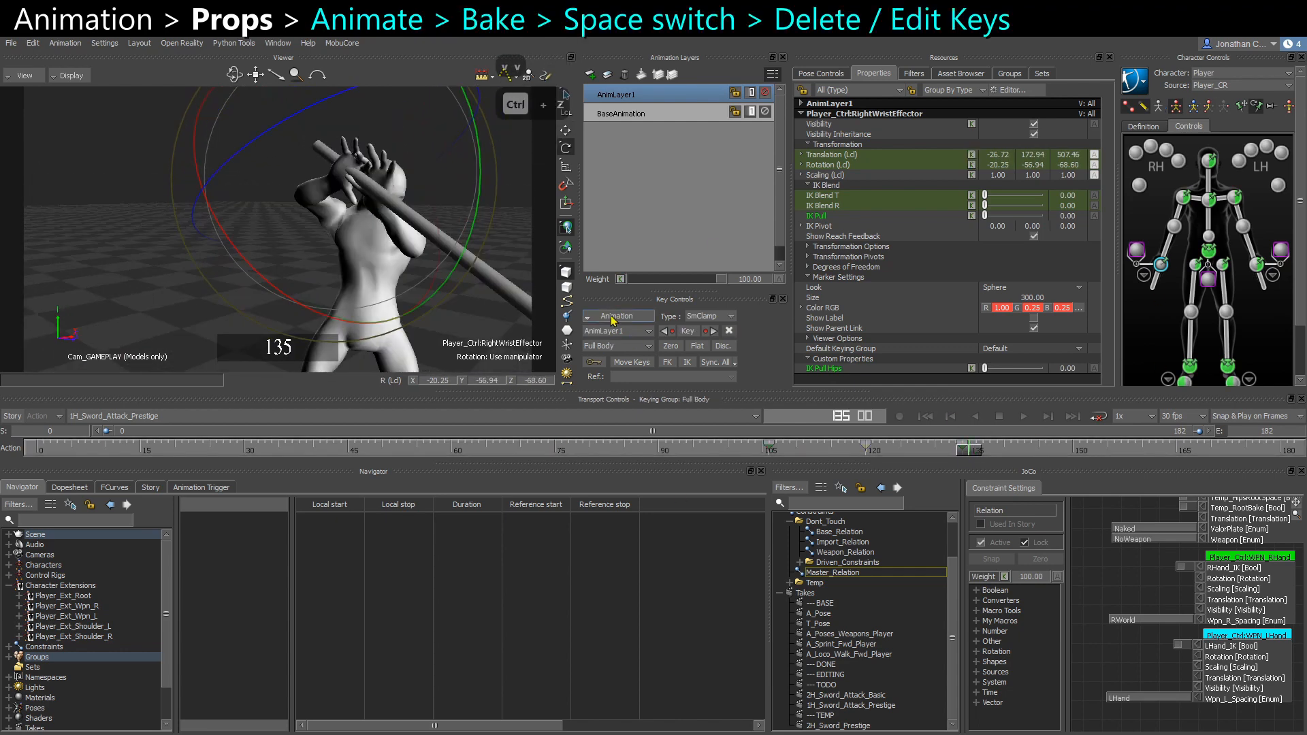
Plot all properties of the current selection to bake the edited hand-switch animation
left_click(615, 316)
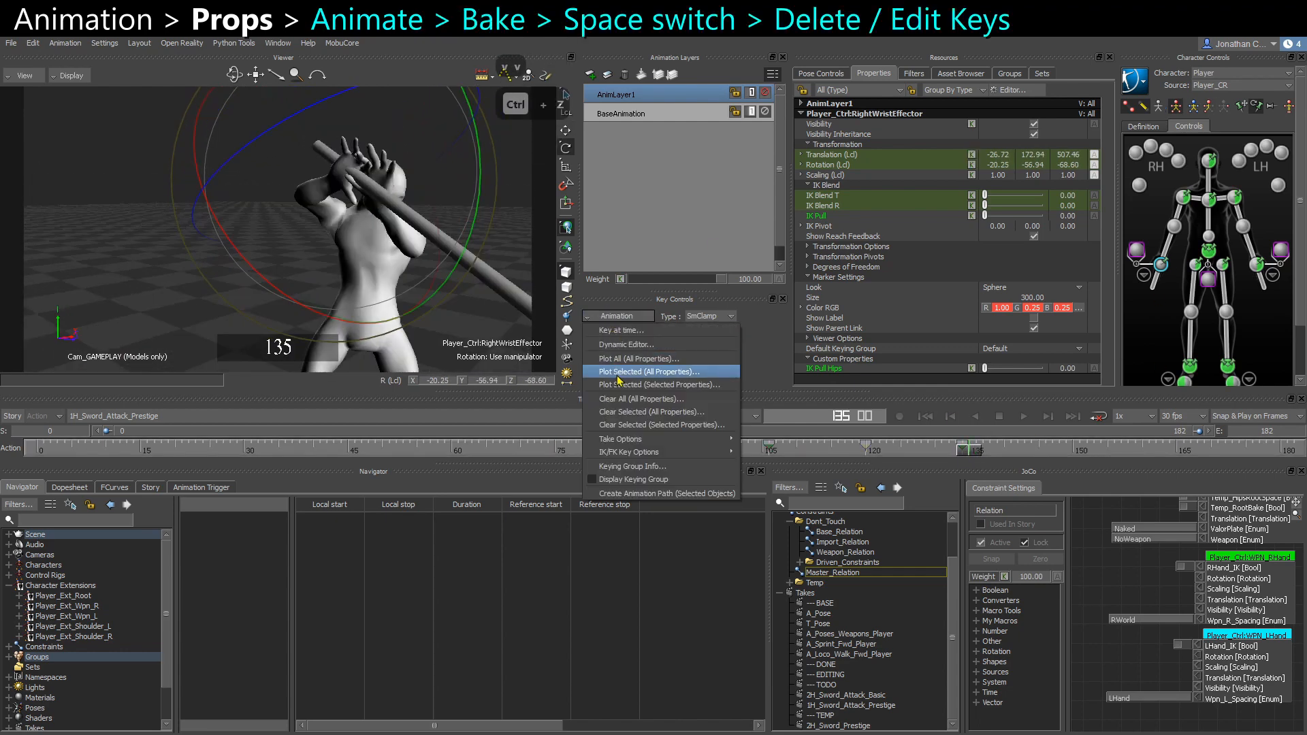
left_click(617, 376)
key("Return")
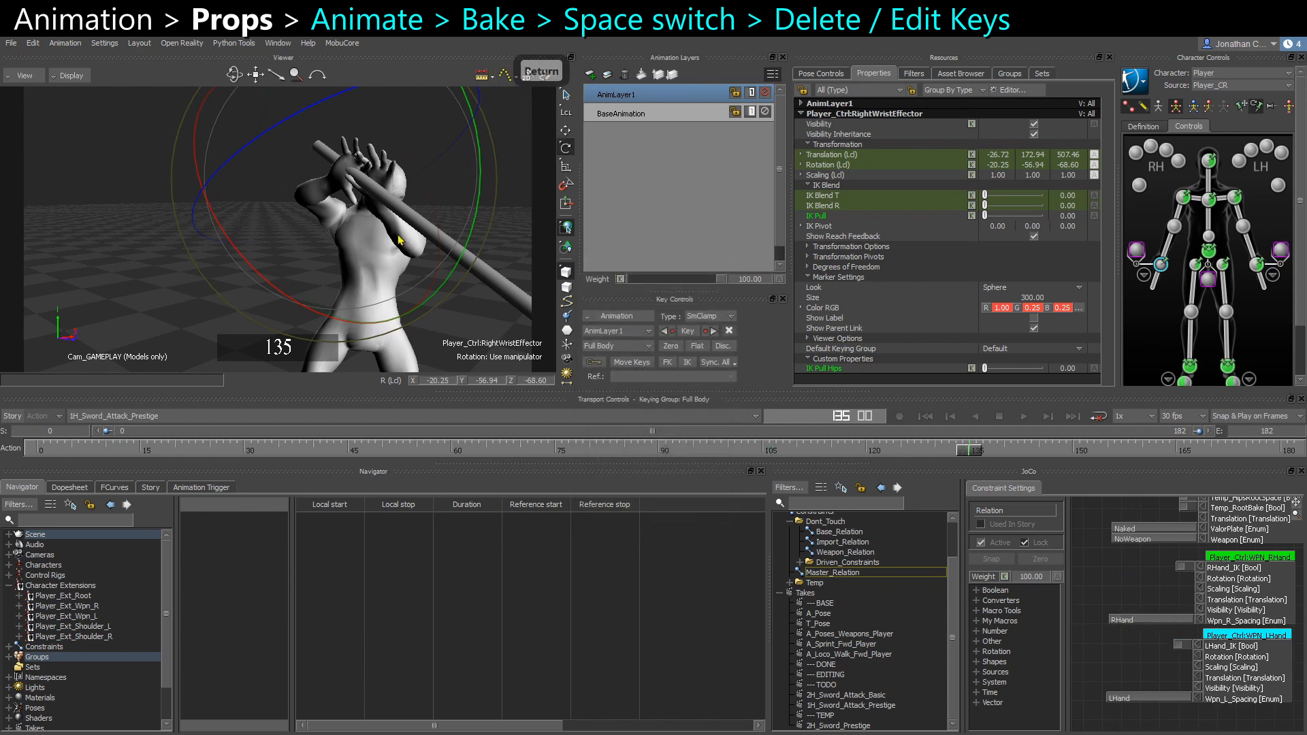
Switch the Wpn_R_Spacing value in the relation constraint to RWorld and back to RHand
key("ctrl+a")
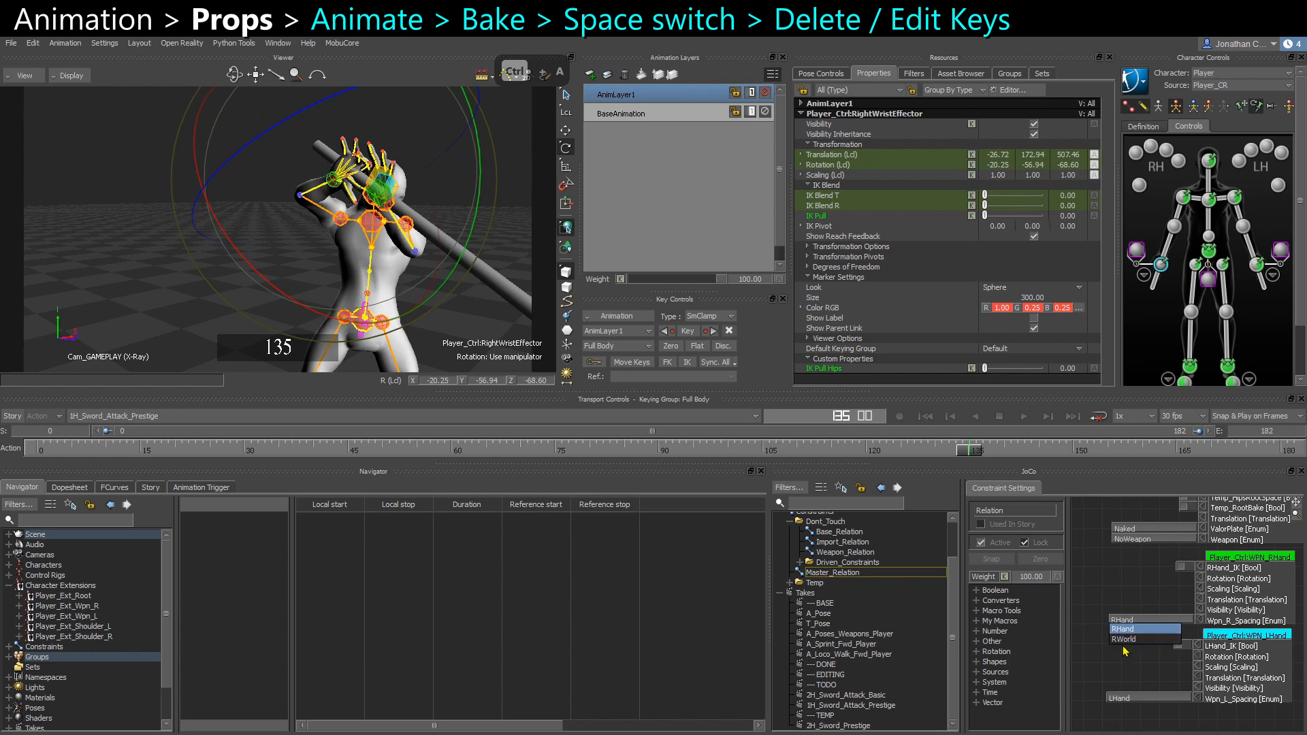
left_click(1121, 640)
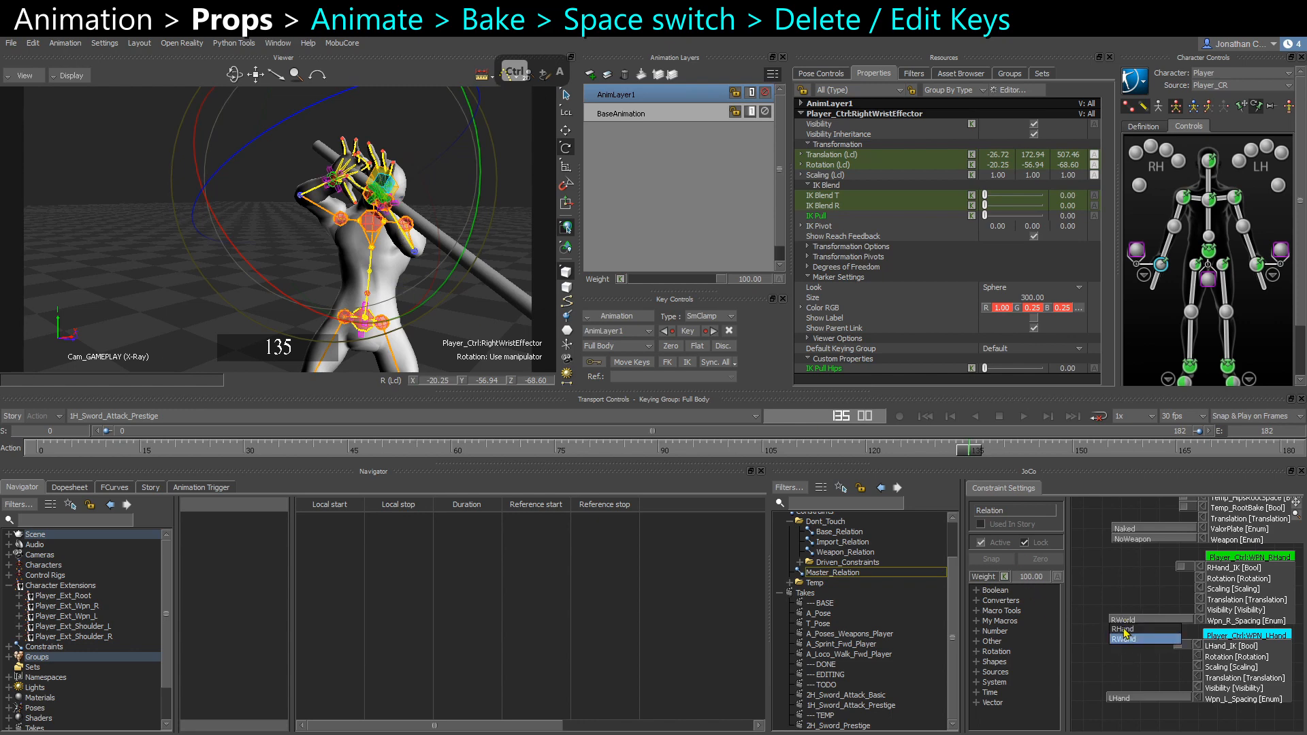
left_click(1121, 629)
key("ctrl+a")
key("ctrl+a")
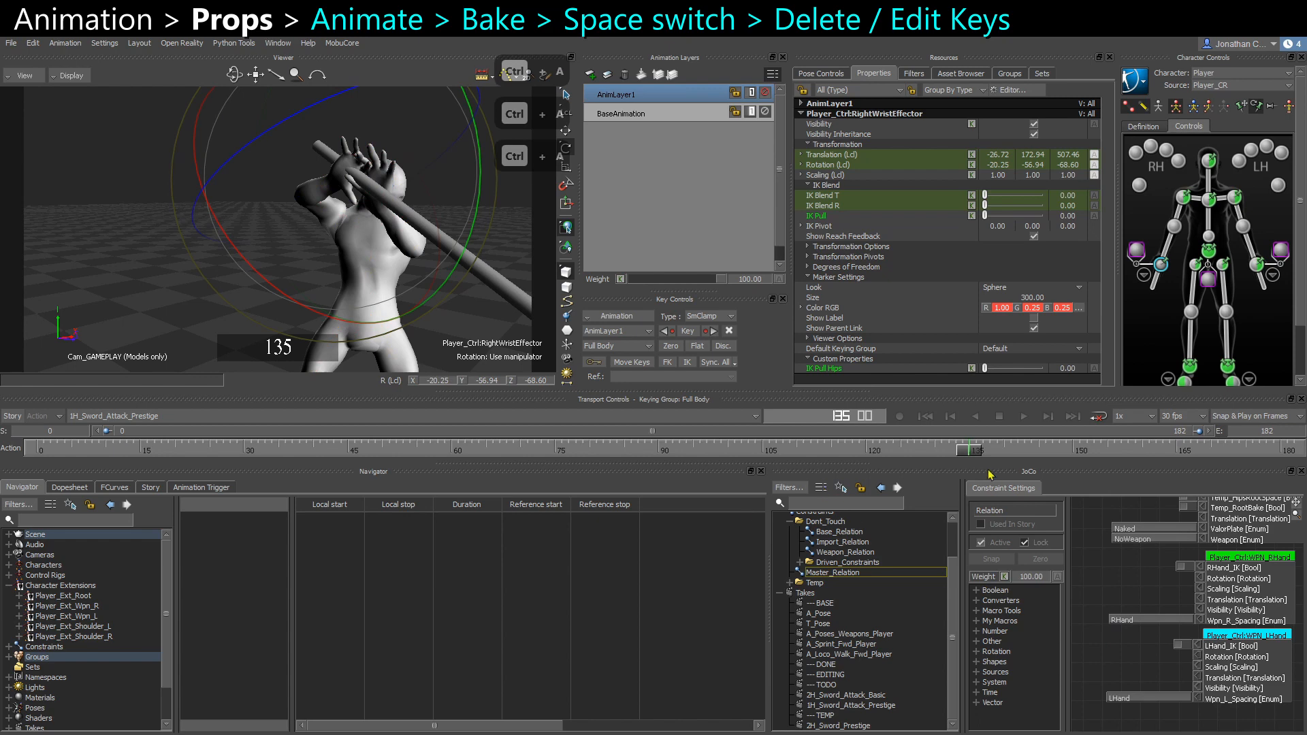
Select the WPN_RHand weapon control at frame 135 and make BaseAnimation the active animation layer
mouse_move(980, 457)
left_mouse_down()
mouse_move(1017, 463)
mouse_move(954, 460)
mouse_move(968, 460)
left_mouse_up()
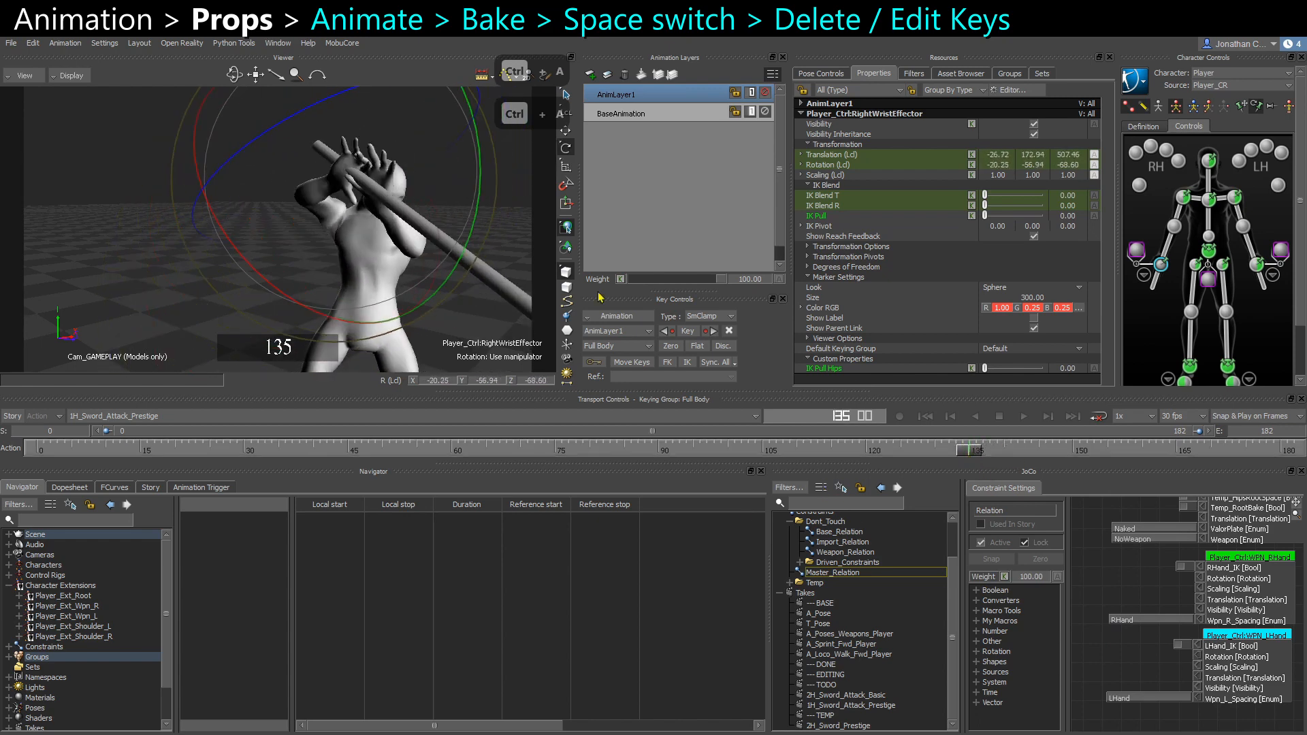
left_click_drag(354, 208, 461, 249, "ctrl+shift")
left_click(354, 202)
key("ctrl+a")
key("ctrl+a")
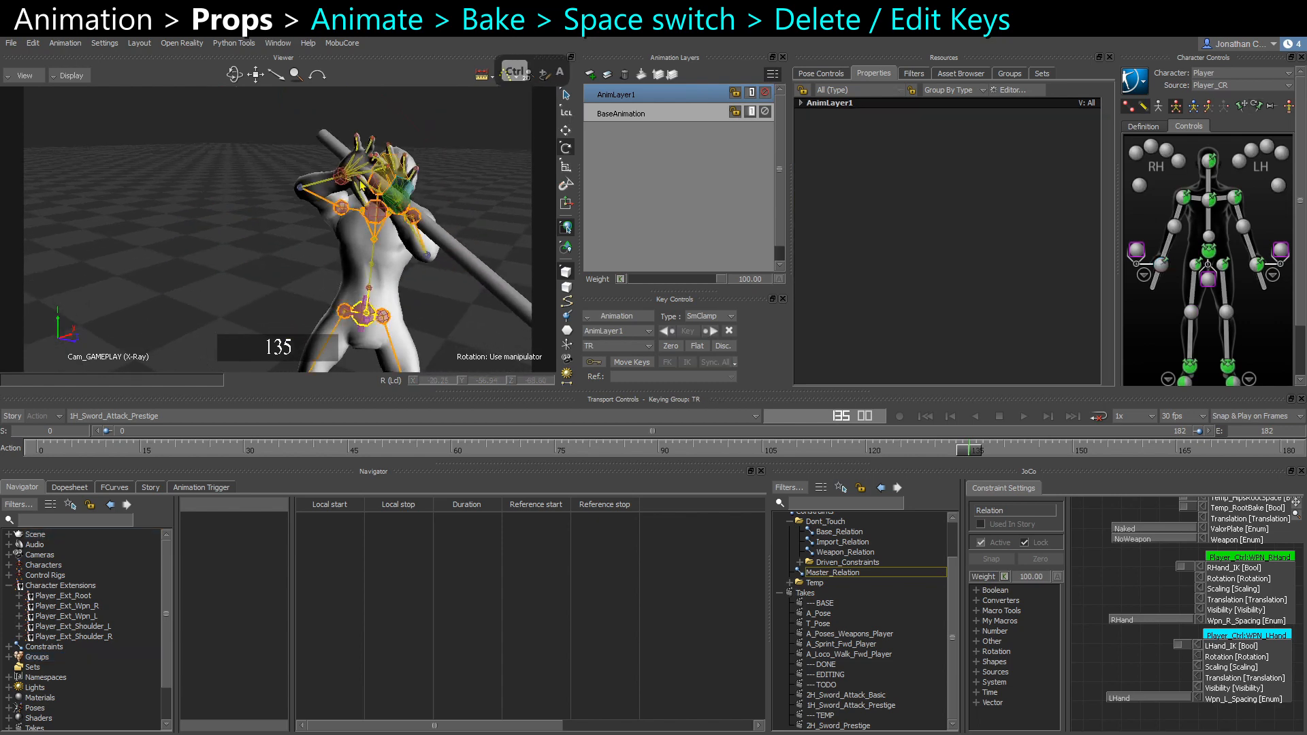
left_click(397, 210)
key("ctrl+a")
key("ctrl+a")
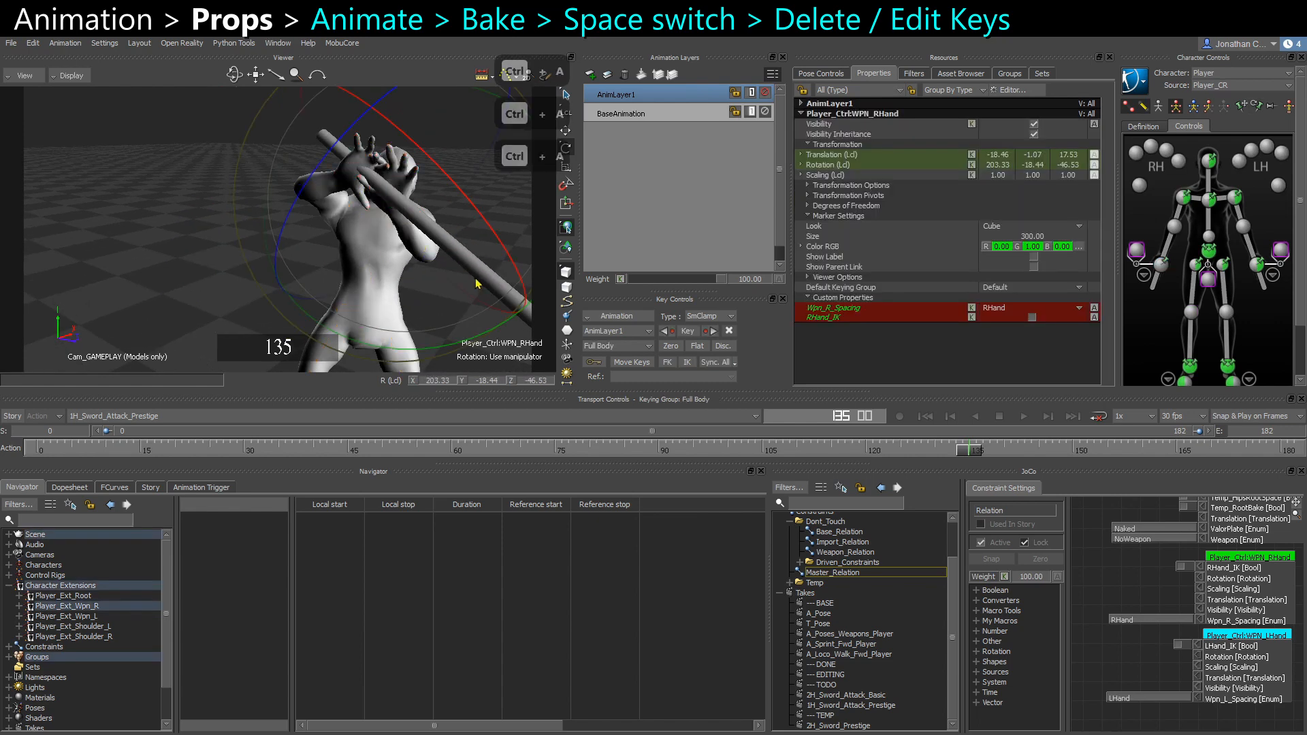
left_click(615, 114)
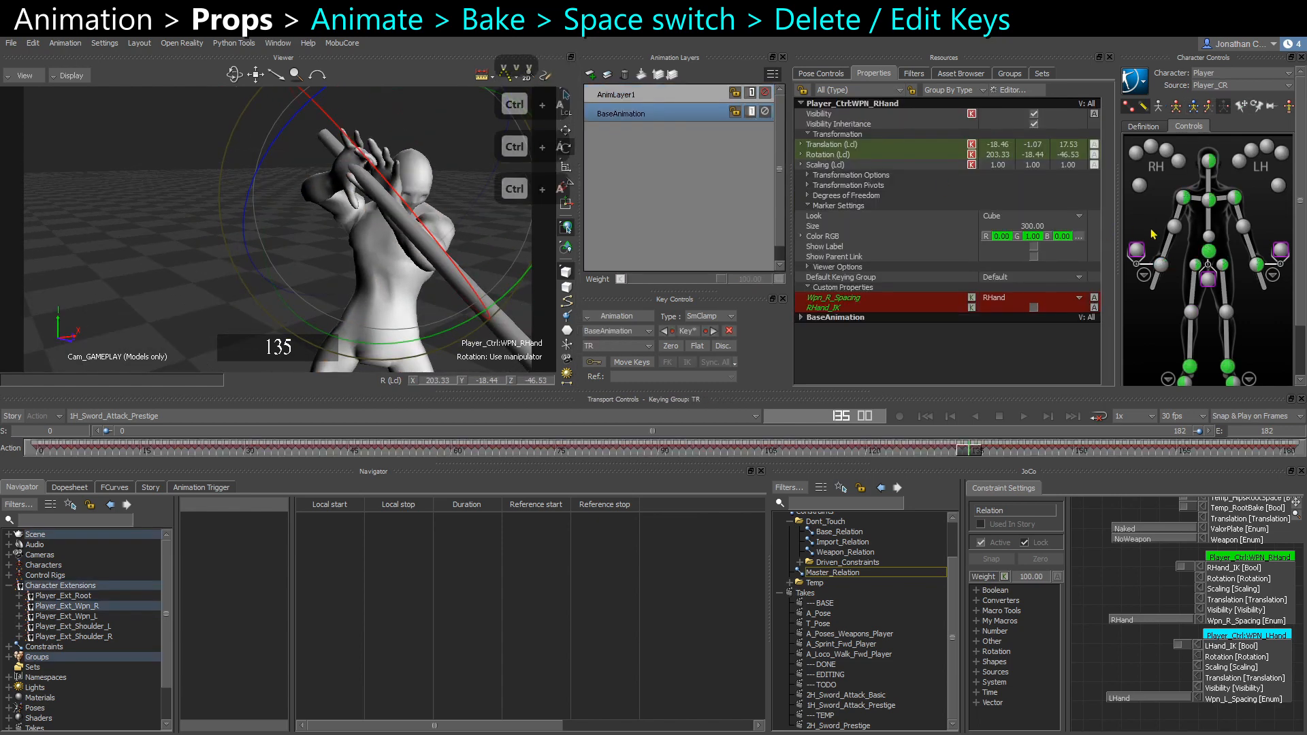
Switch the Wpn_R_Spacing value in the relation constraint to RWorld and select the WPN_RWorld weapon control
mouse_move(972, 453)
left_mouse_down()
mouse_move(950, 453)
mouse_move(997, 453)
mouse_move(967, 443)
left_mouse_up()
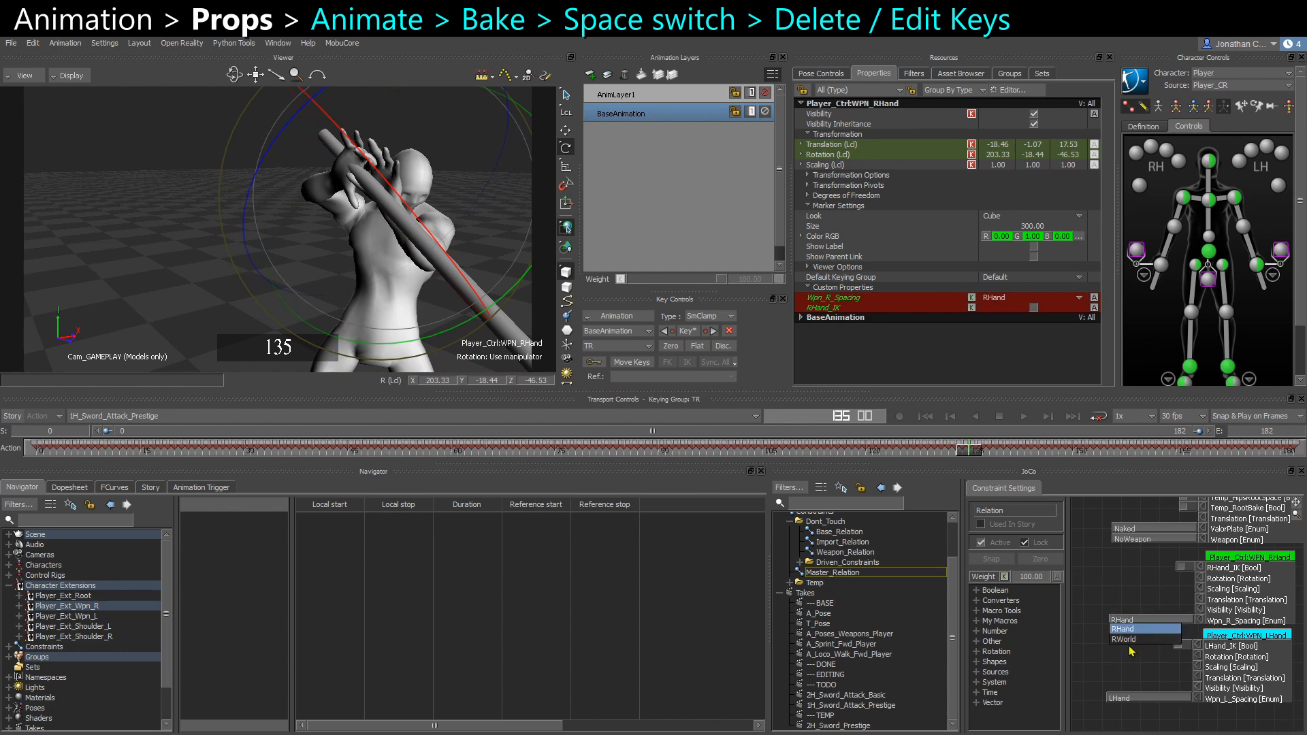
left_click(1121, 642)
key("ctrl+a")
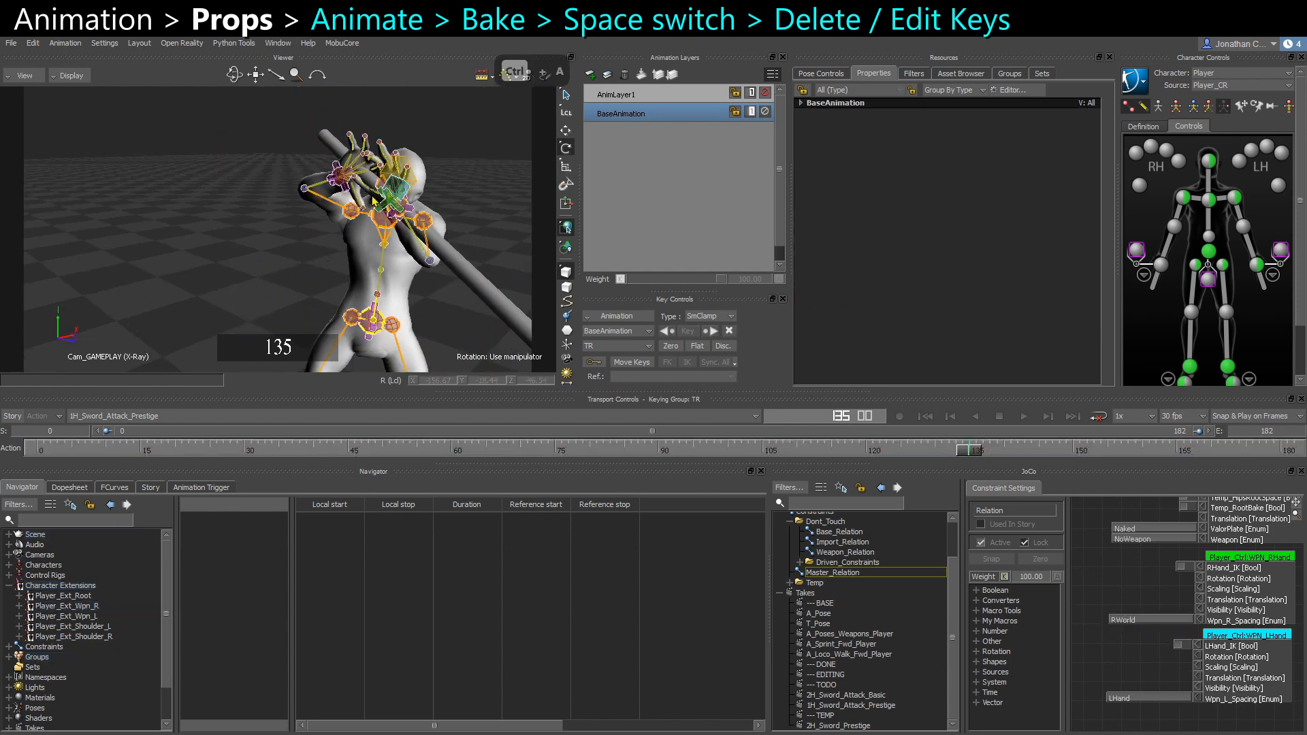
left_click(393, 211)
key("ctrl+a")
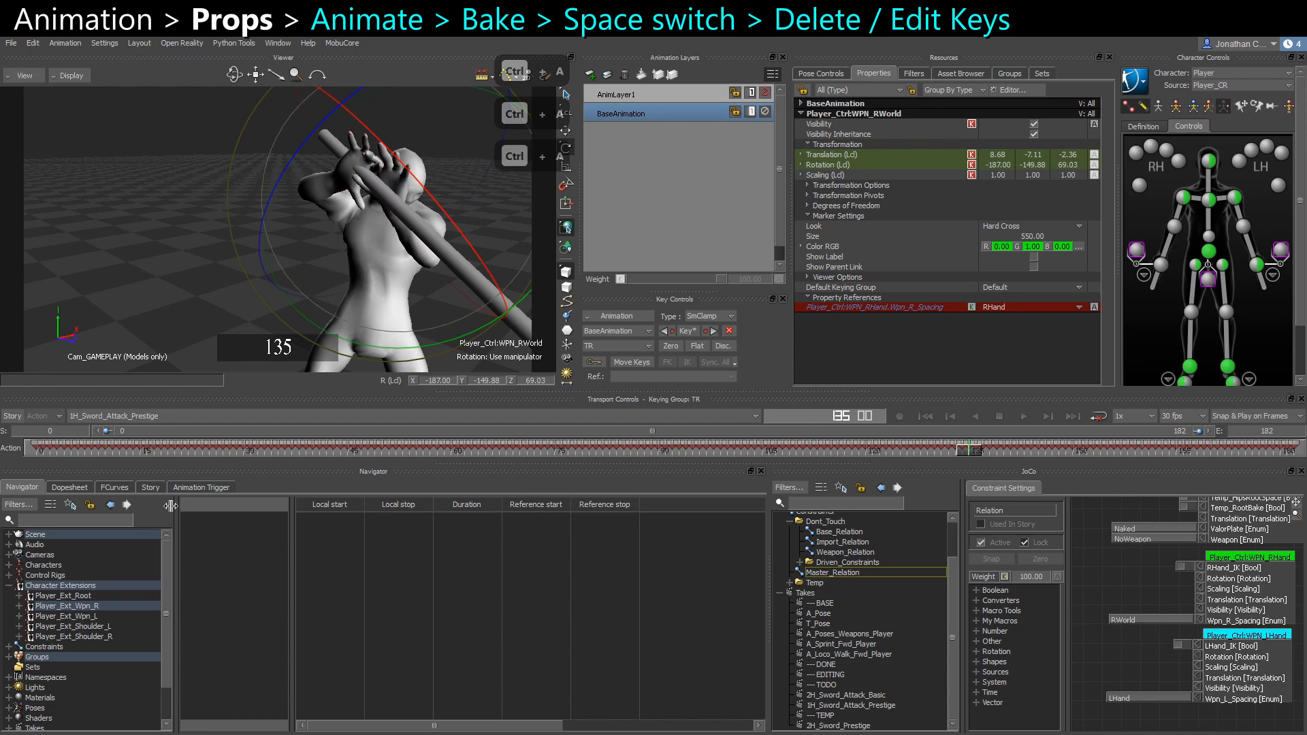
Display the Translation and Rotation function curves of the WPN_RWorld control around the hand switch
left_click(112, 487)
left_click(39, 613)
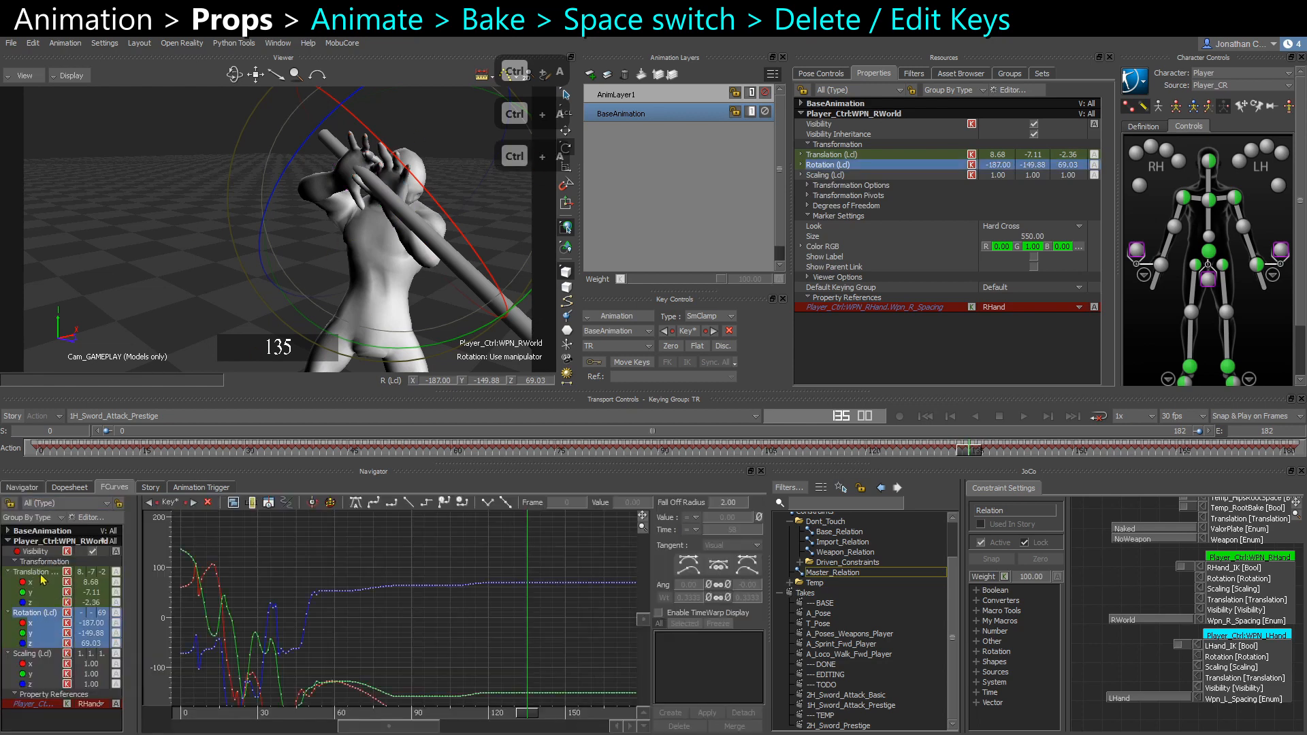
left_click(41, 574, "ctrl")
left_click_drag(510, 638, 478, 608, "shift")
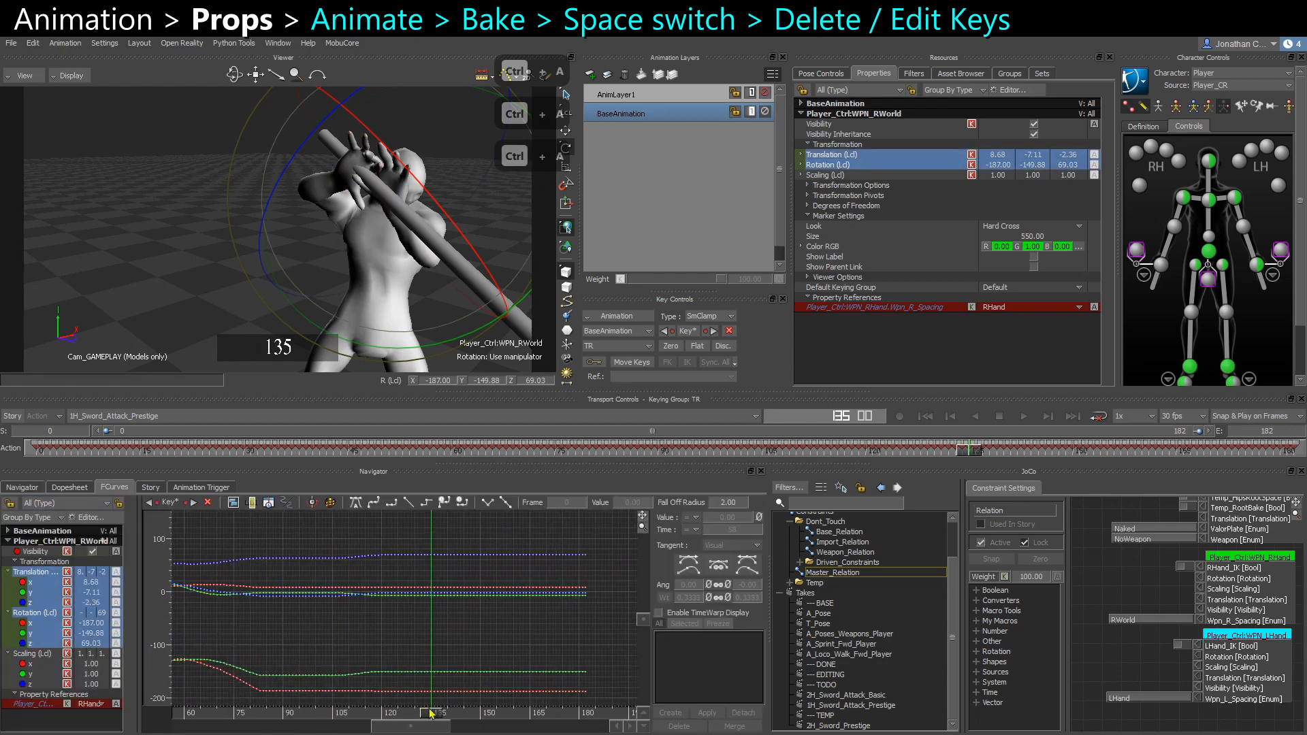
Examine the WPN_RWorld keys from frame 112 to 182 and the weapon's motion between frames 135 and 146
left_click_drag(431, 713, 458, 730)
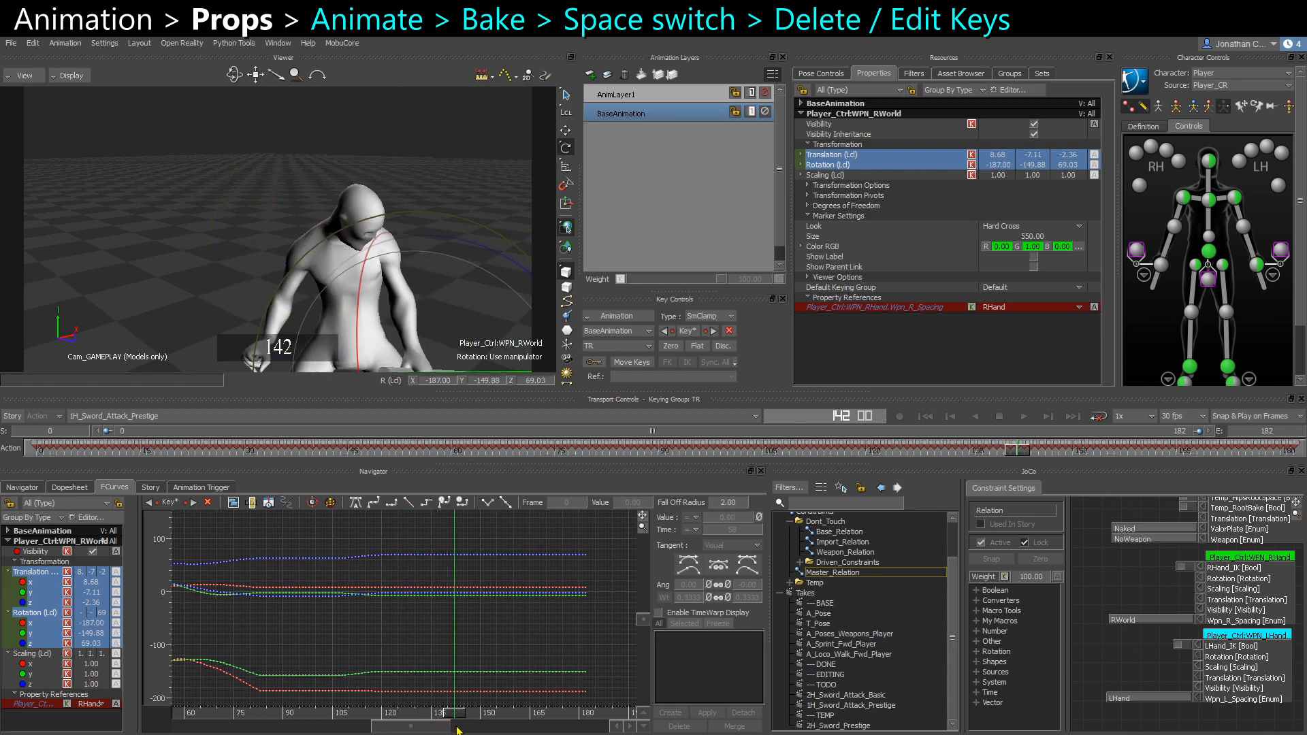
left_click_drag(427, 279, 410, 215, "shift")
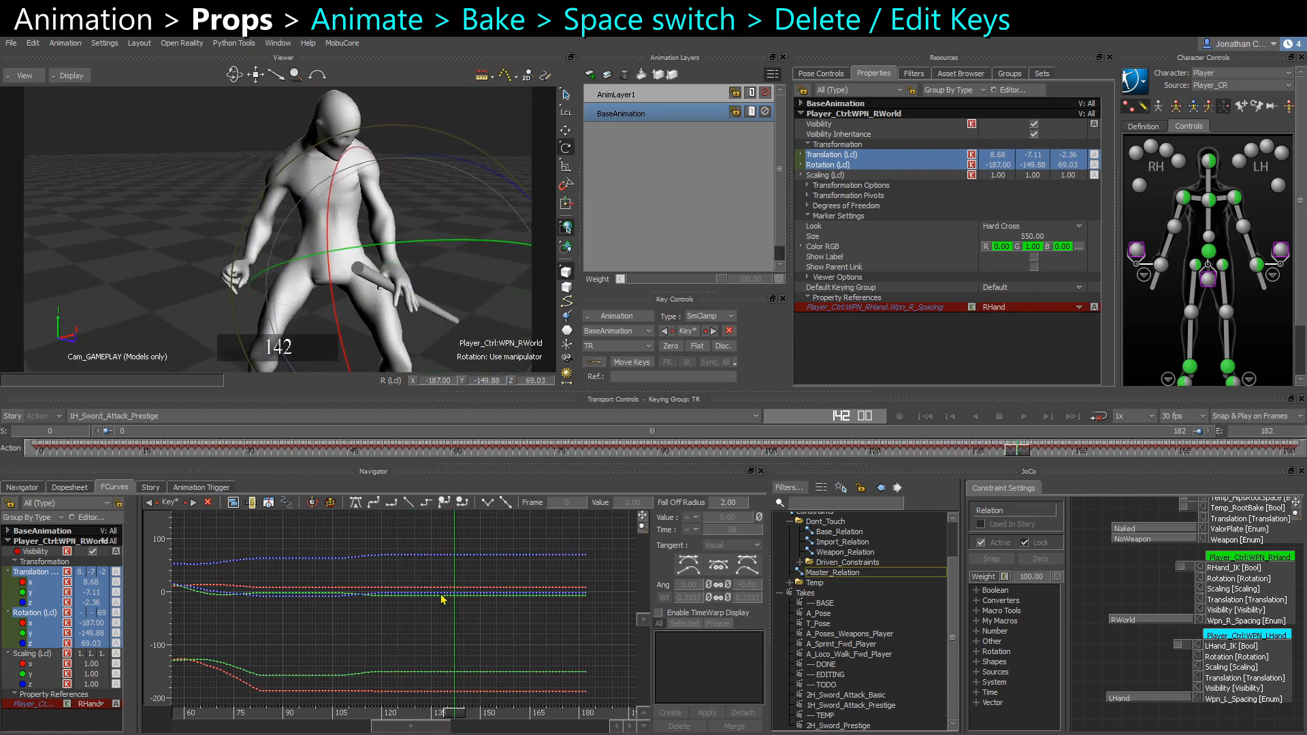
left_click_drag(587, 674, 586, 674)
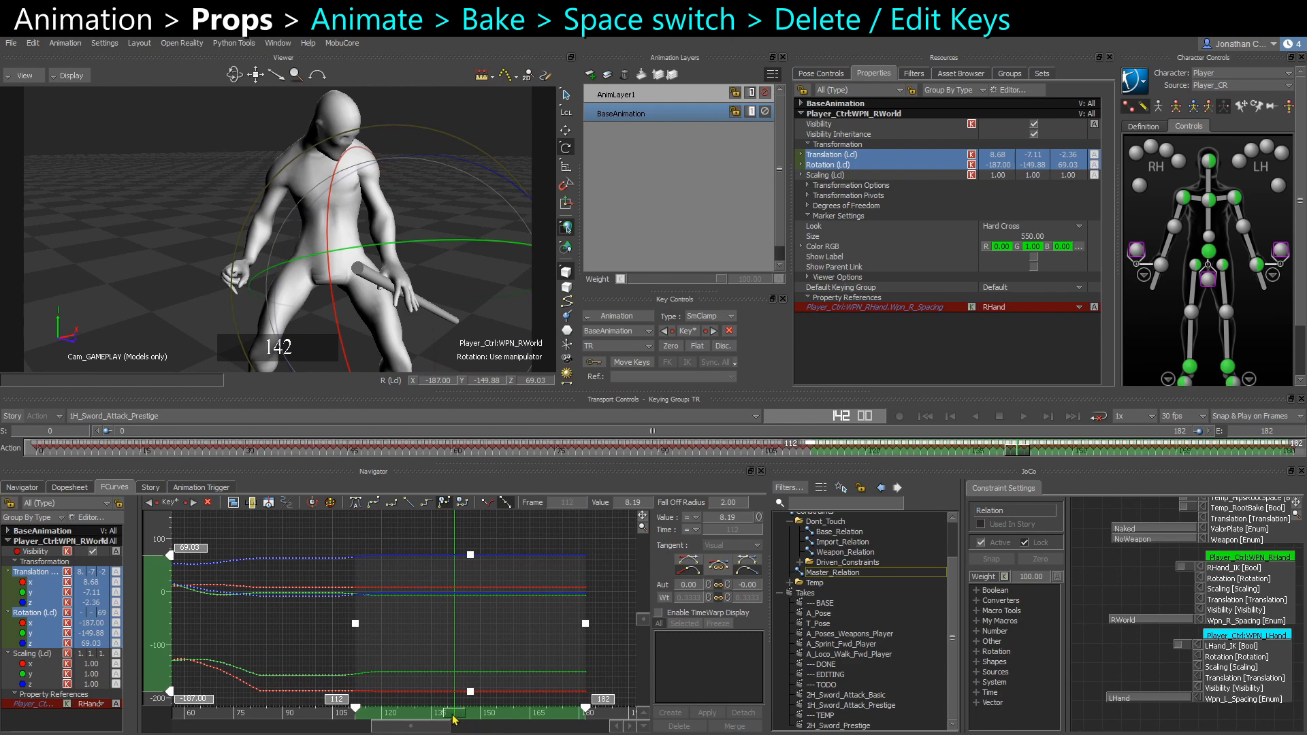
mouse_move(455, 719)
left_mouse_down()
mouse_move(392, 714)
mouse_move(431, 715)
left_mouse_up()
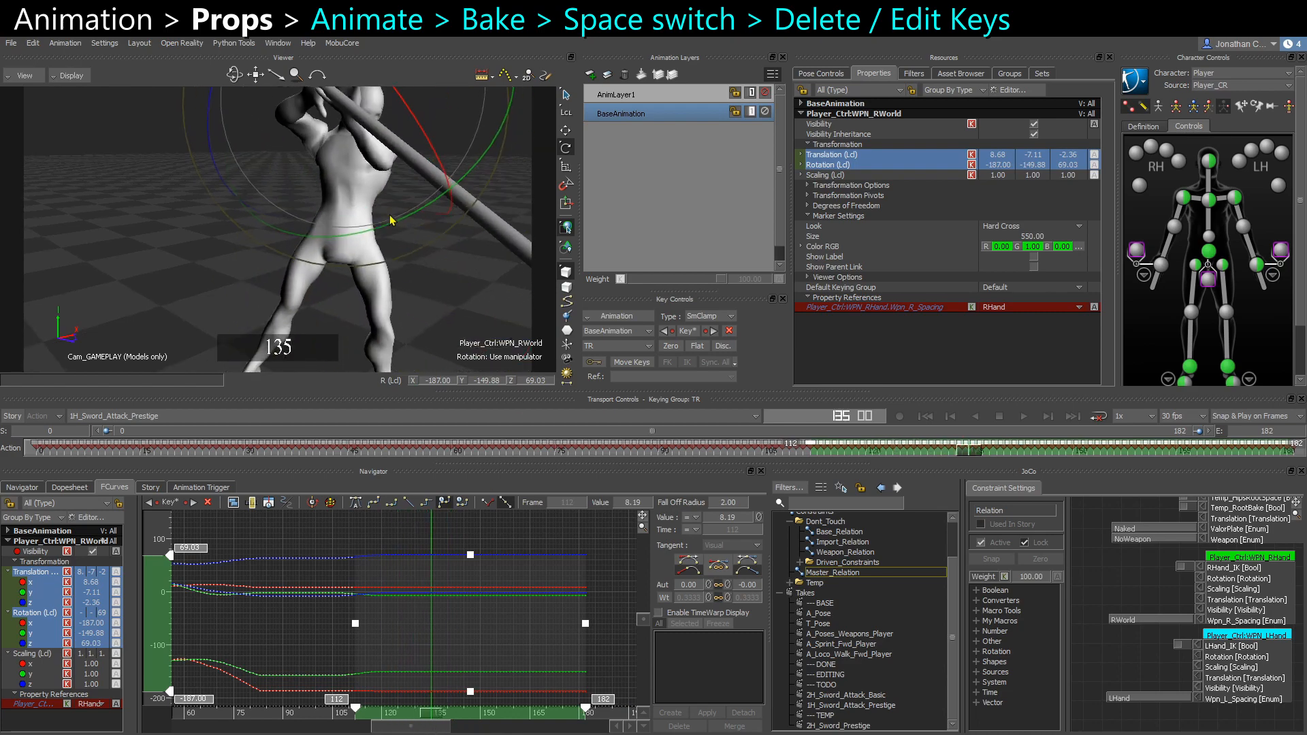
left_click_drag(389, 215, 393, 286, "shift")
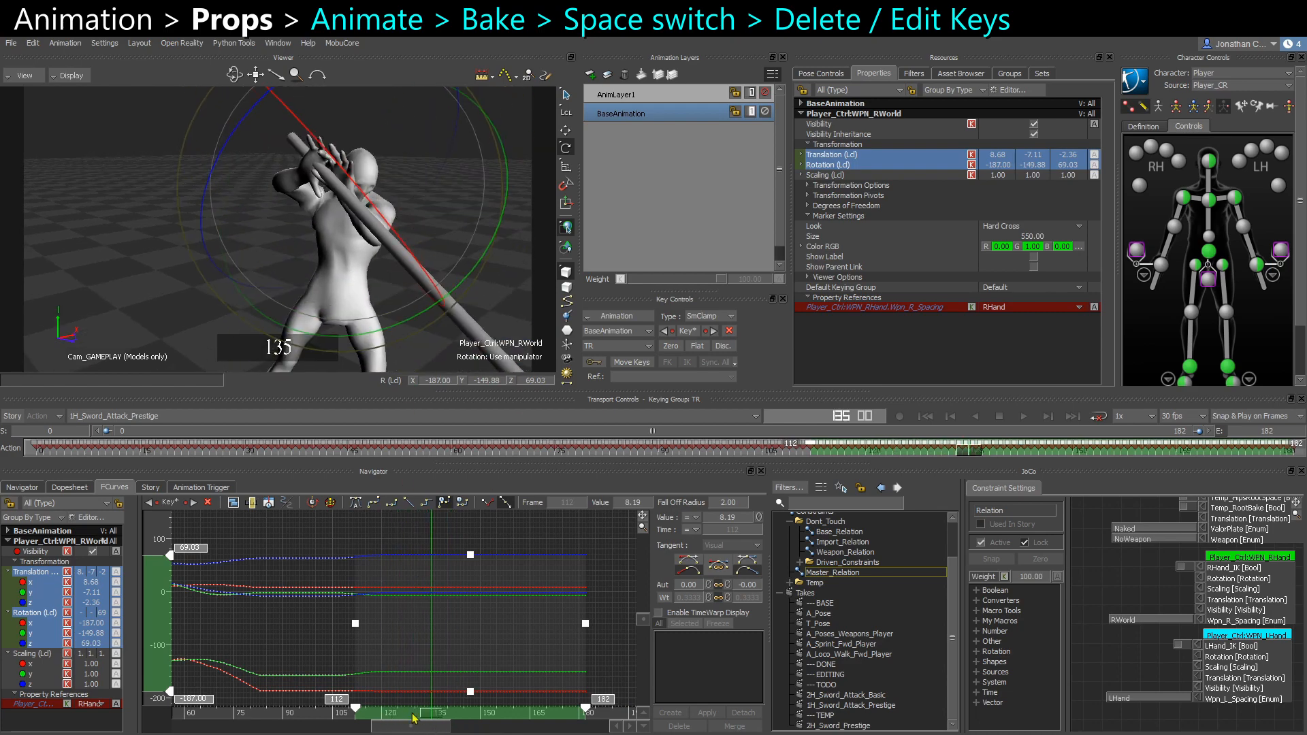
left_click_drag(414, 716, 469, 723)
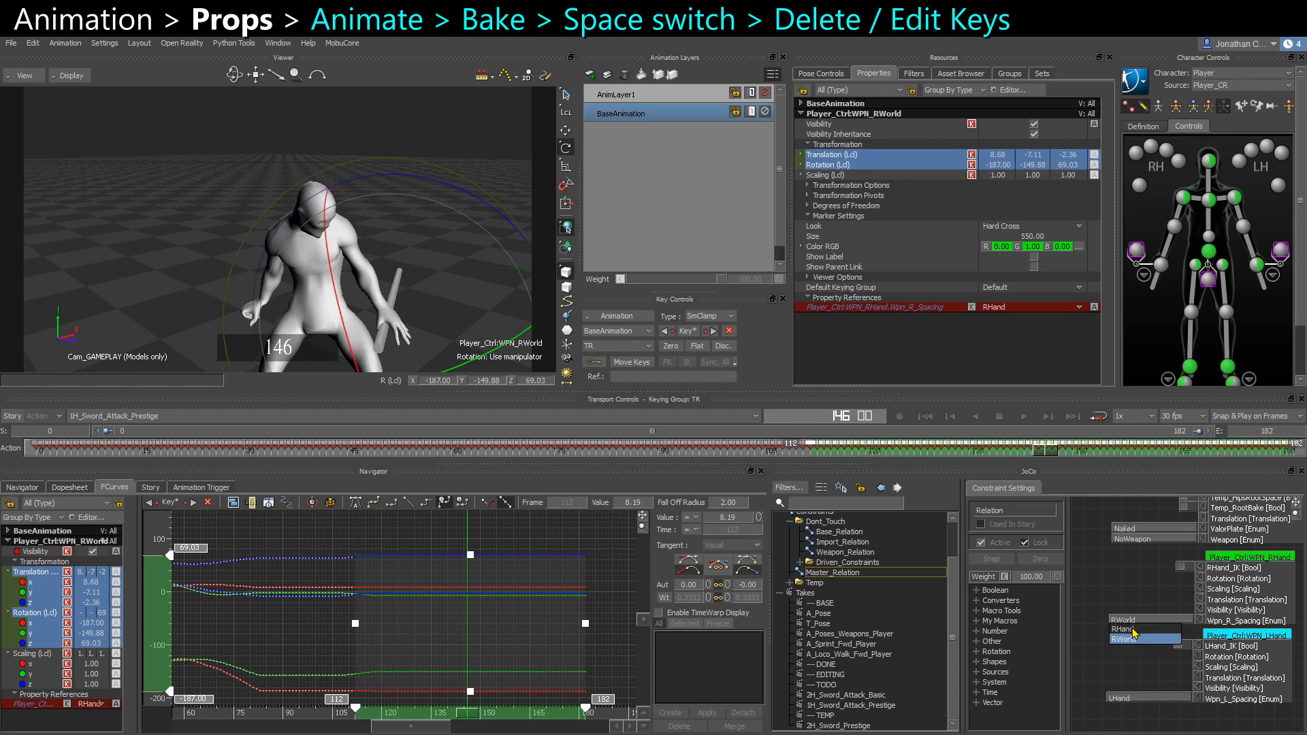
Set Wpn_R_Spacing back to RHand in the relation constraint and select the WPN_RHand control at frame 135
left_click(1129, 628)
left_click(224, 247)
key("ctrl+a")
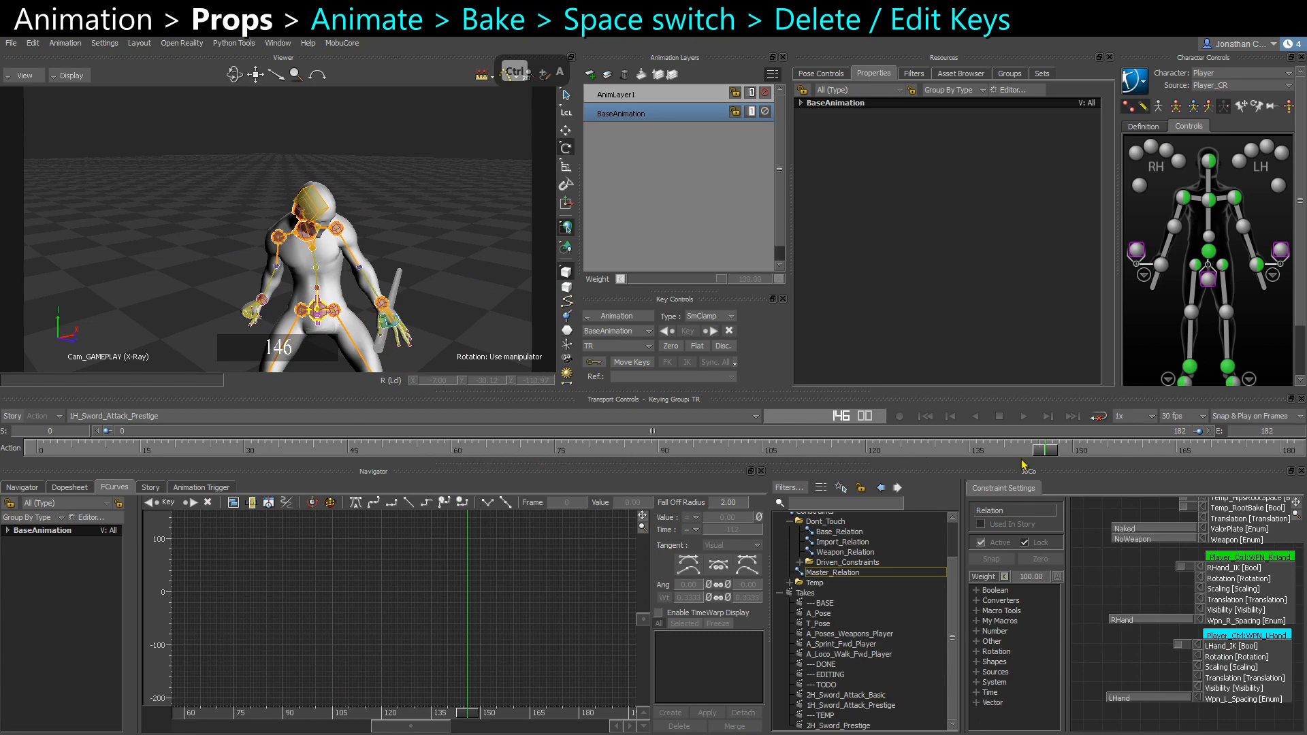
left_click_drag(1022, 451, 972, 450)
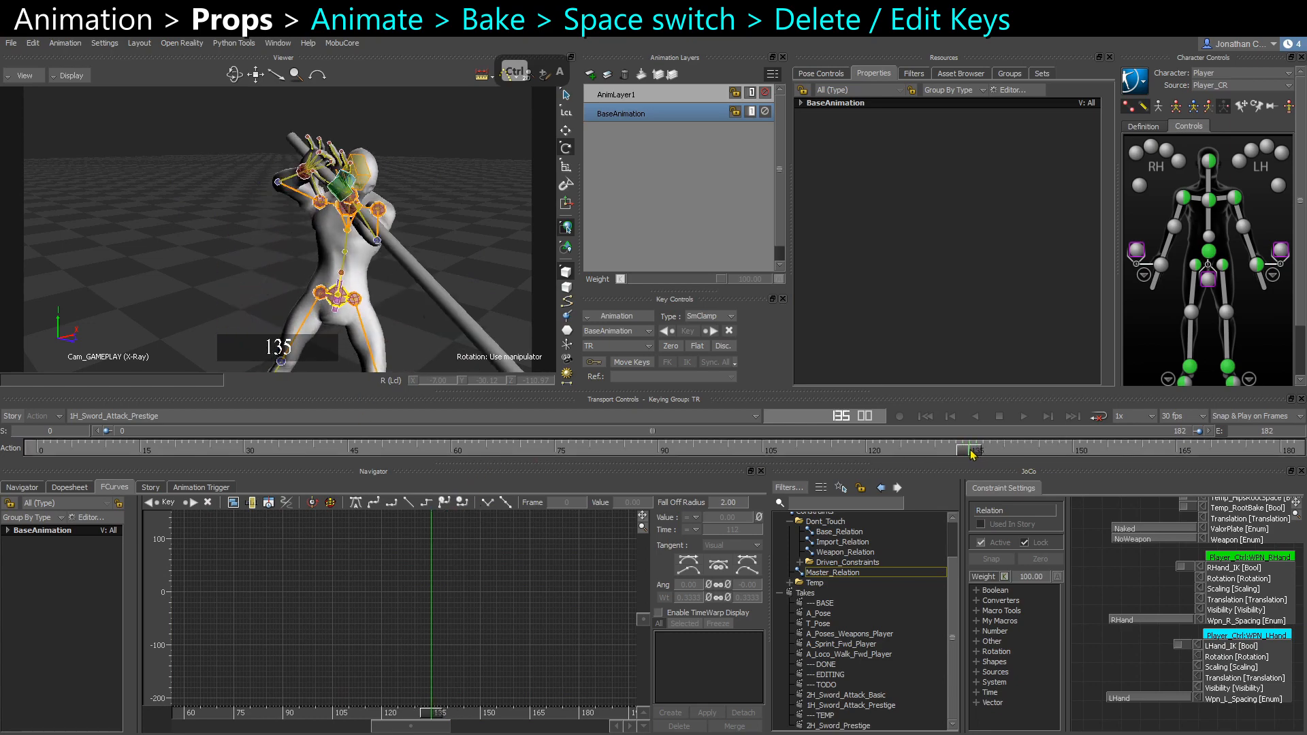
left_click(366, 186)
key("ctrl+a")
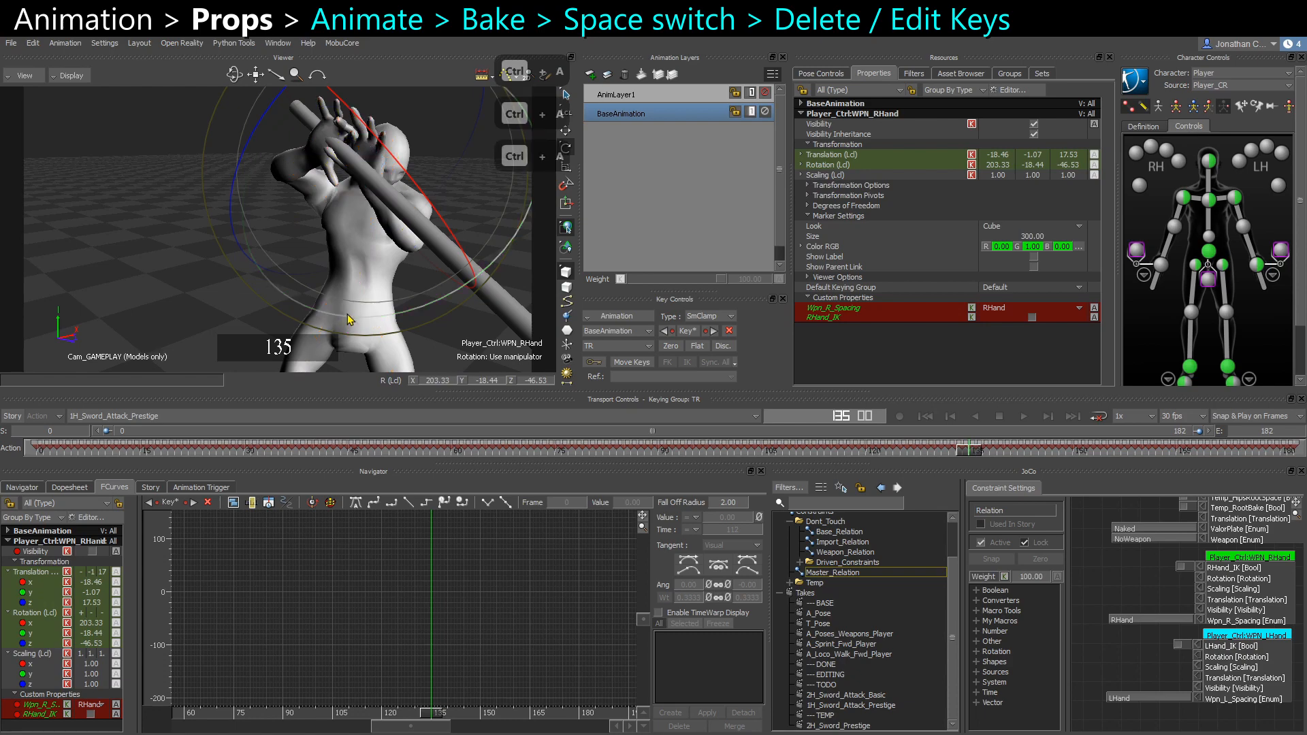
key("ctrl+a")
Delete the Translation and Rotation keys of WPN_RHand from about frame 135 onward
left_click(34, 612)
left_click(45, 574, "ctrl")
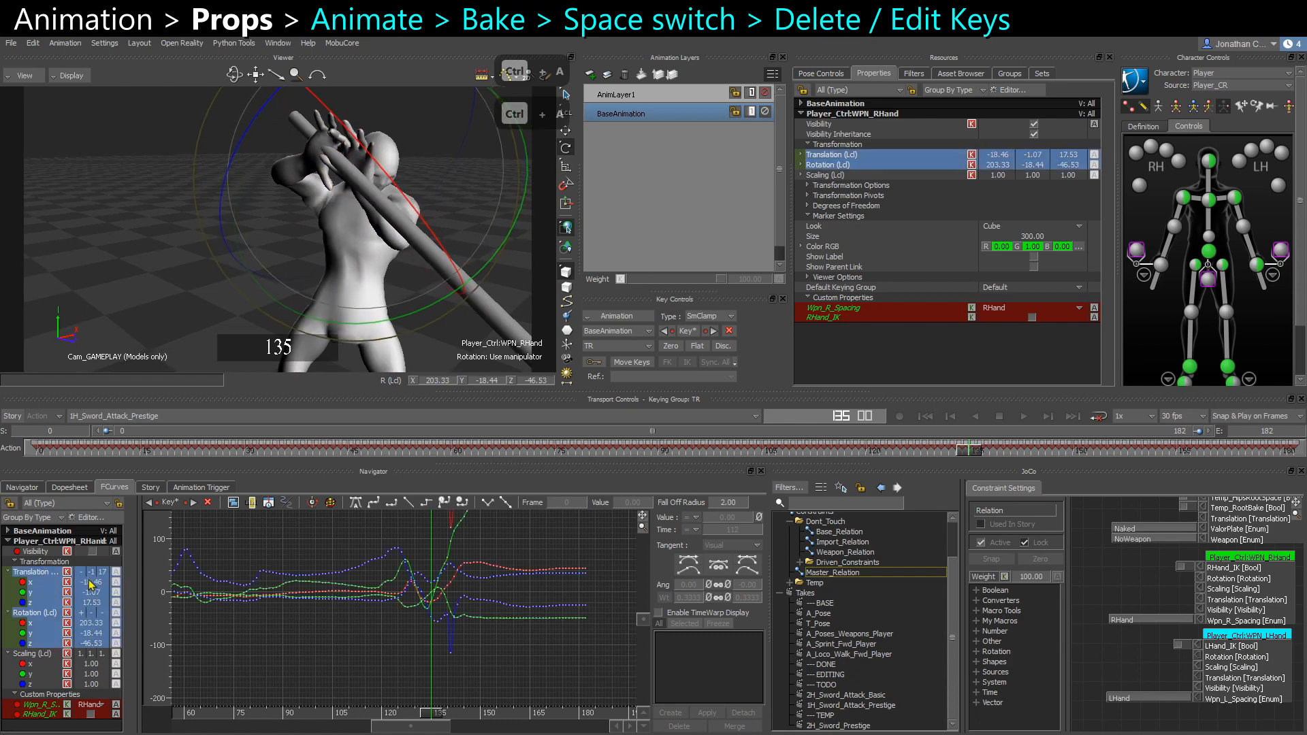
key("a")
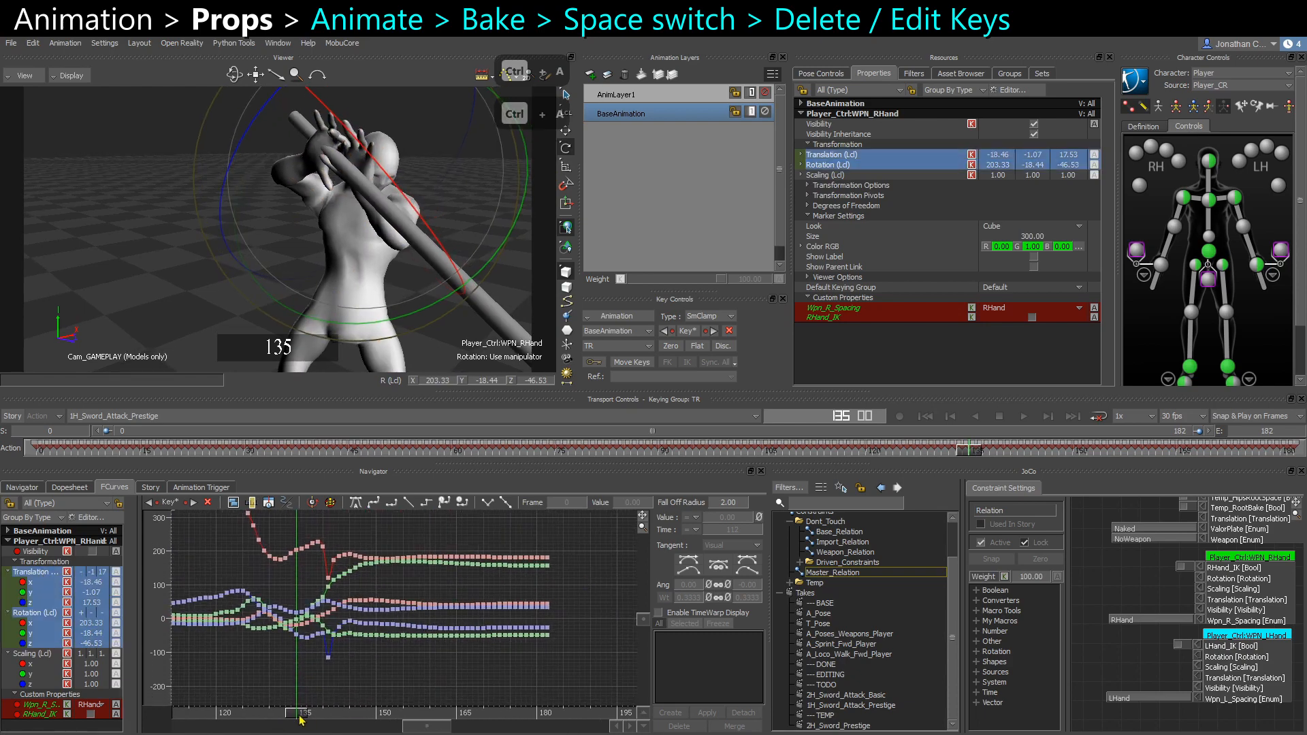
mouse_move(300, 720)
left_mouse_down()
mouse_move(349, 724)
mouse_move(306, 721)
left_mouse_up()
left_click_drag(338, 680, 385, 647, "ctrl")
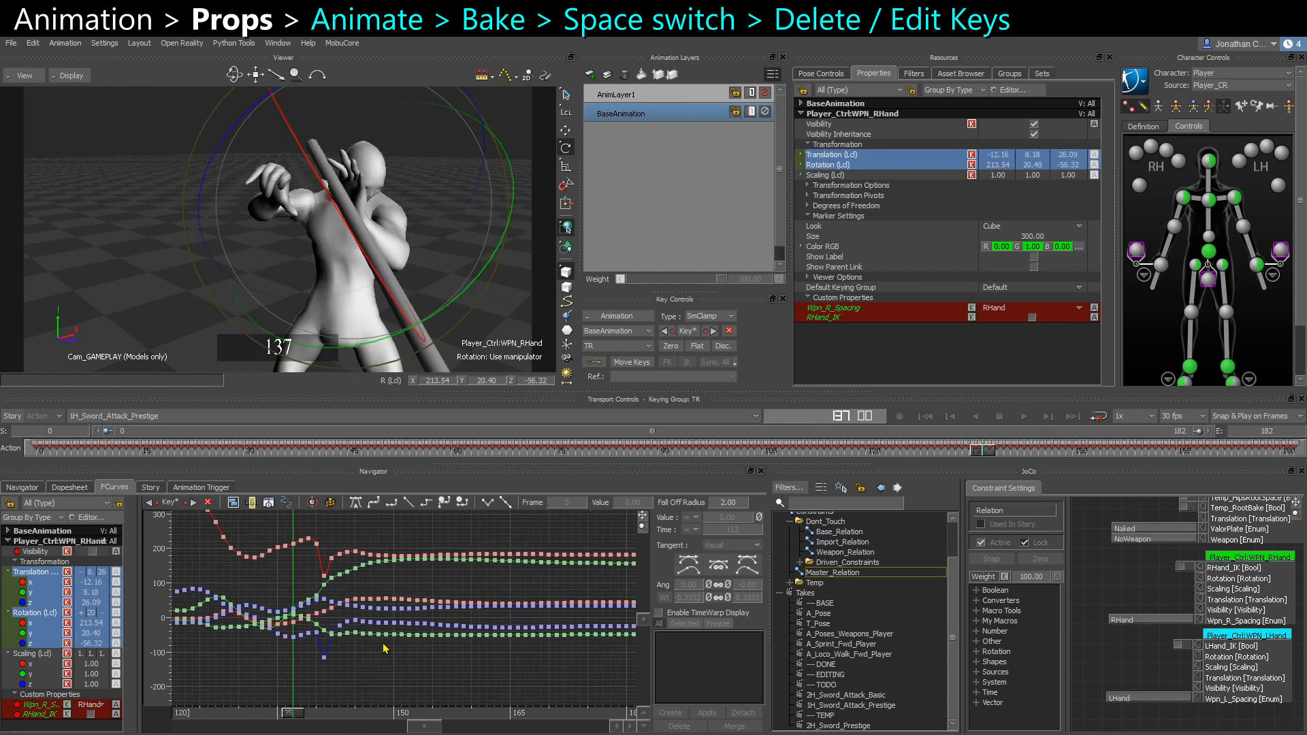
mouse_move(286, 718)
left_mouse_down()
mouse_move(266, 722)
mouse_move(291, 724)
left_mouse_up()
left_click_drag(326, 575, 638, 677, "ctrl")
key("Delete")
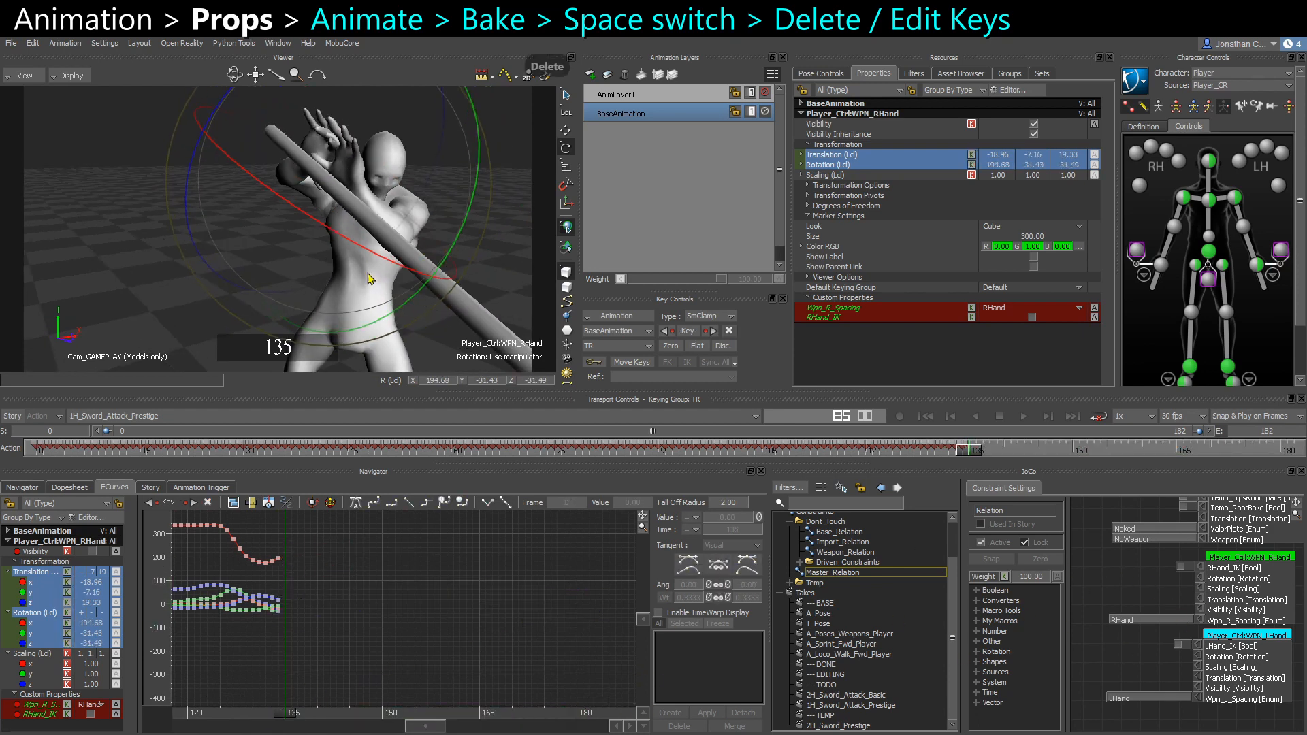
Compare the right-hand weapon grip at frame 137 with the one at frame 0 and undo the last edit
mouse_move(286, 720)
left_mouse_down()
mouse_move(314, 728)
mouse_move(284, 733)
left_mouse_up()
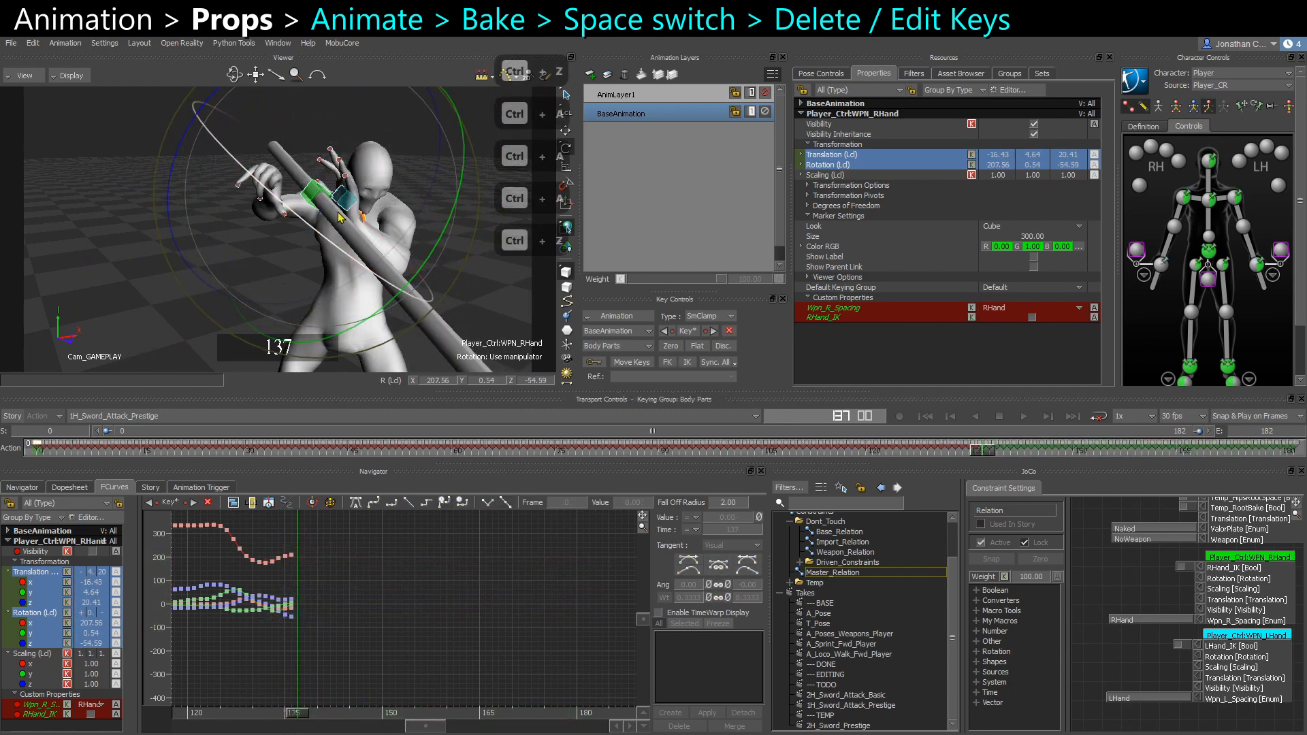
left_click_drag(381, 198, 345, 194, "ctrl+shift")
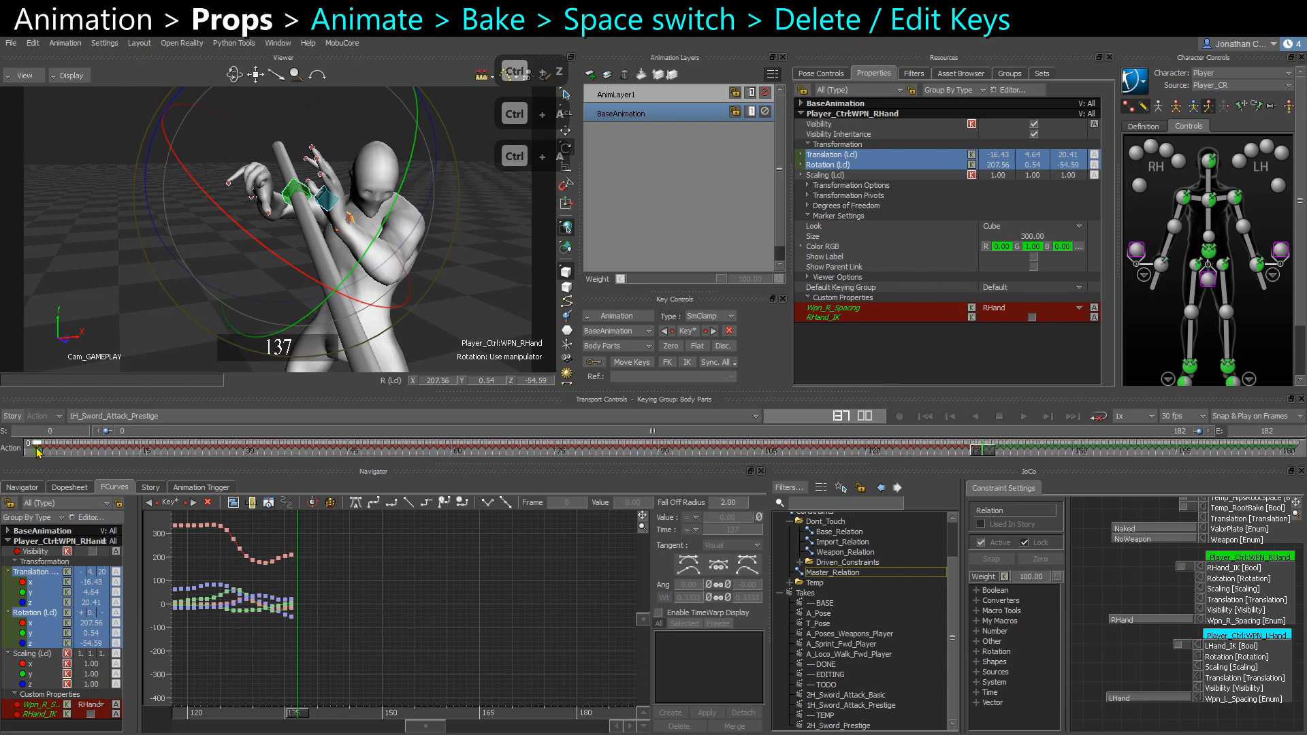
left_click(37, 450)
left_click_drag(272, 225, 307, 200, "ctrl+shift")
key("ctrl+z")
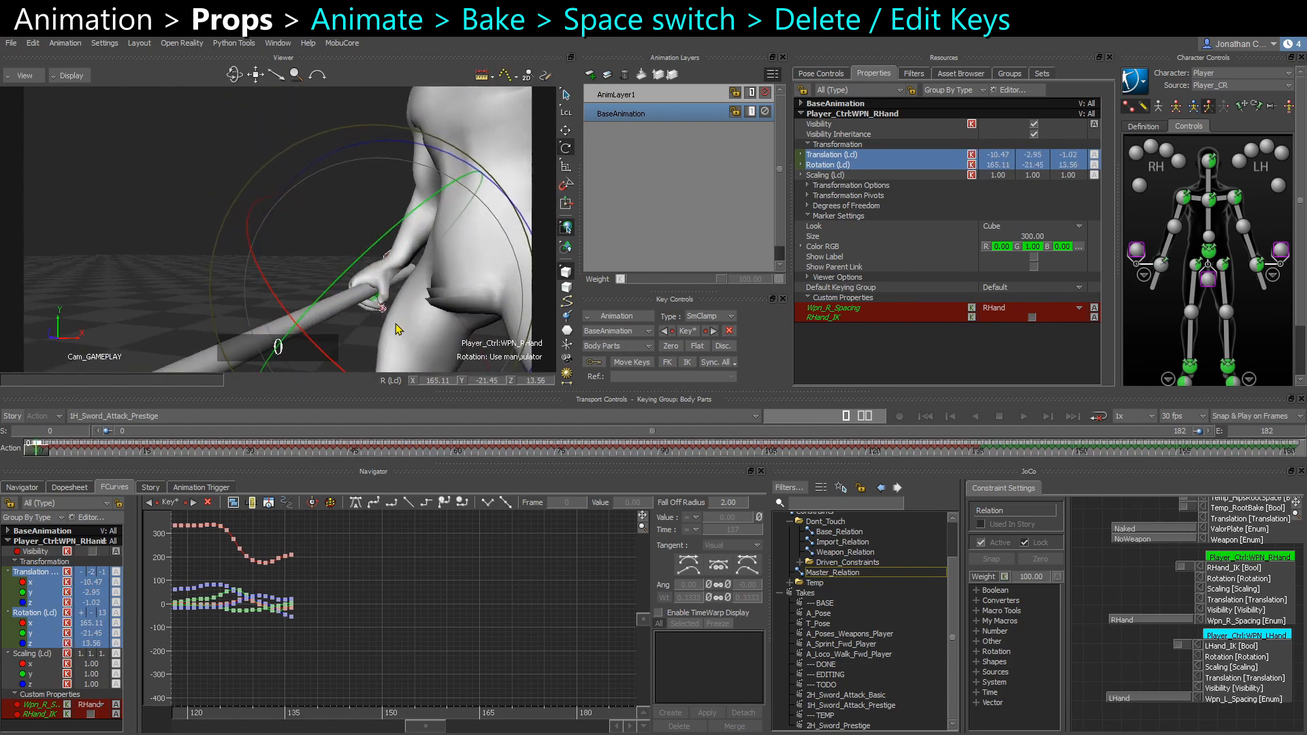
Copy the WPN_RHand key from frame 0, paste it at frame 138, and check the weapon's grip around that frame
left_click_drag(399, 329, 829, 419, "ctrl+shift")
left_click_drag(984, 460, 993, 460)
key("v")
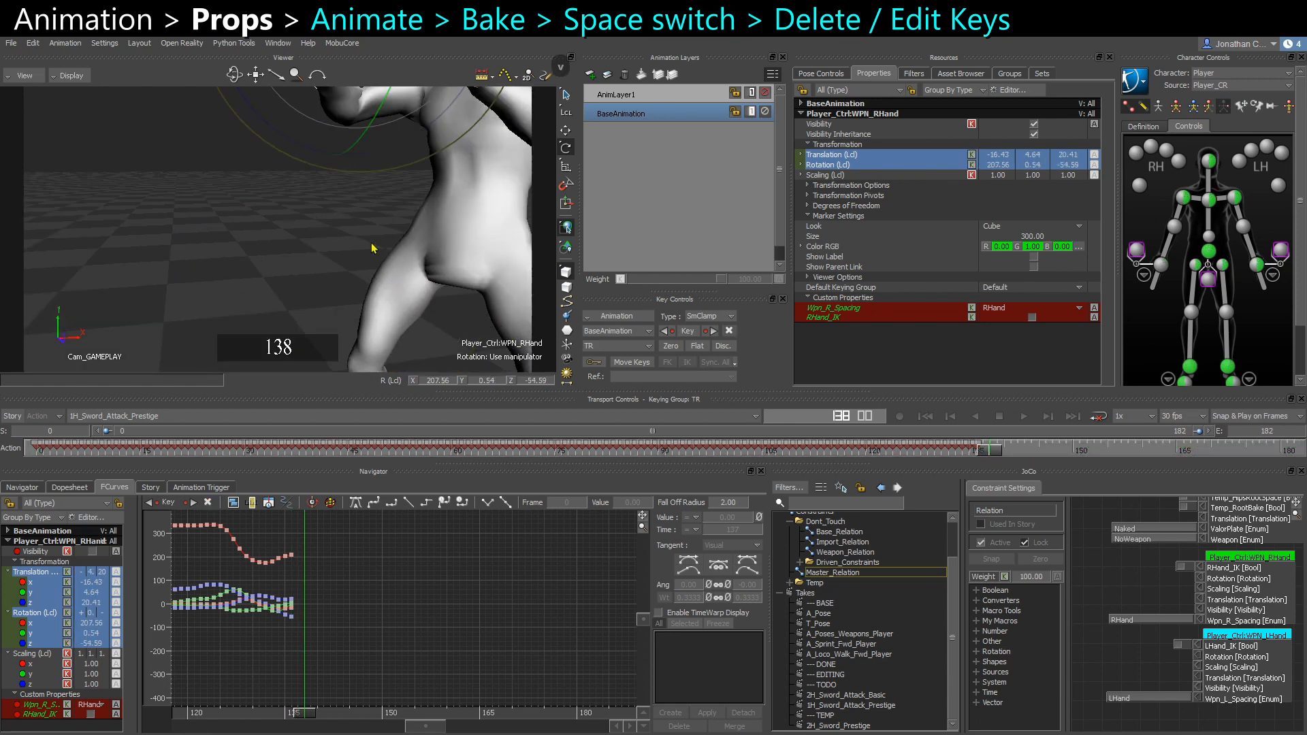
left_click_drag(372, 248, 335, 238, "ctrl")
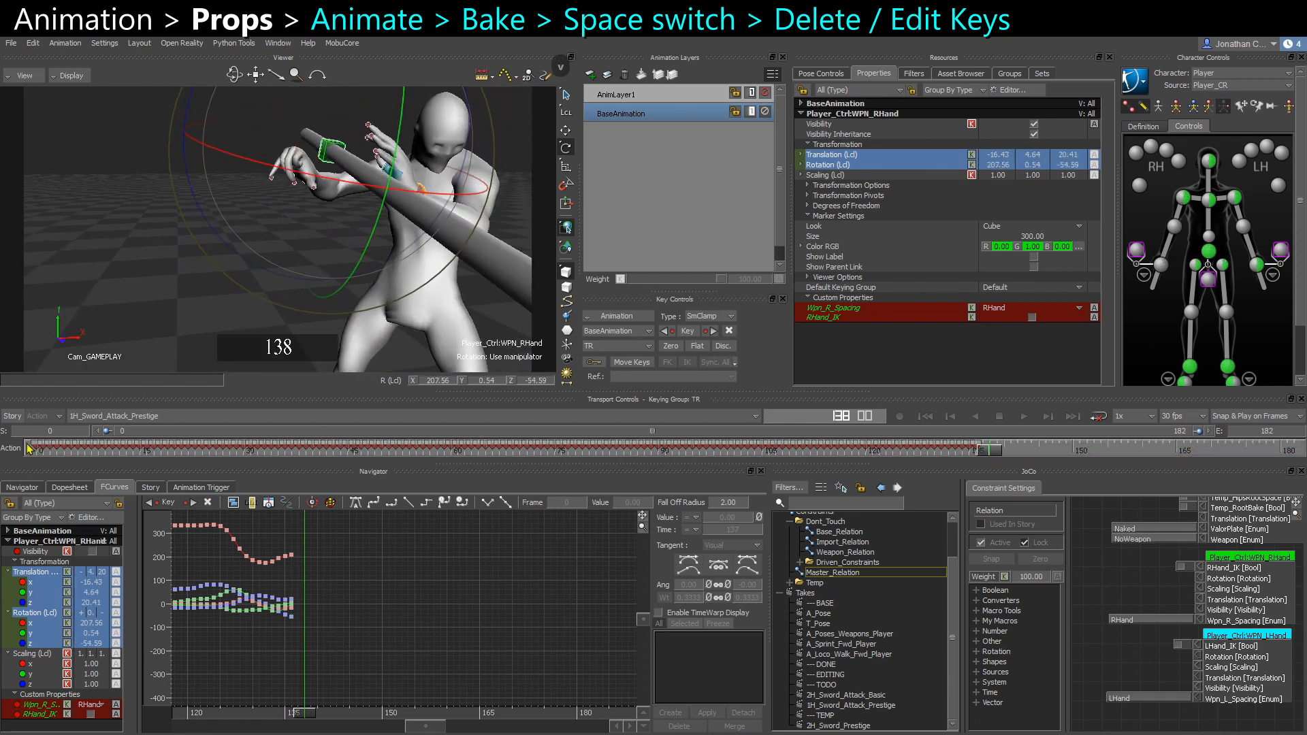
key("ctrl+c")
key("ctrl+v")
left_click_drag(273, 248, 355, 269, "ctrl+shift")
mouse_move(991, 454)
left_mouse_down()
mouse_move(978, 456)
mouse_move(995, 458)
left_mouse_up()
left_click_drag(995, 458, 991, 458)
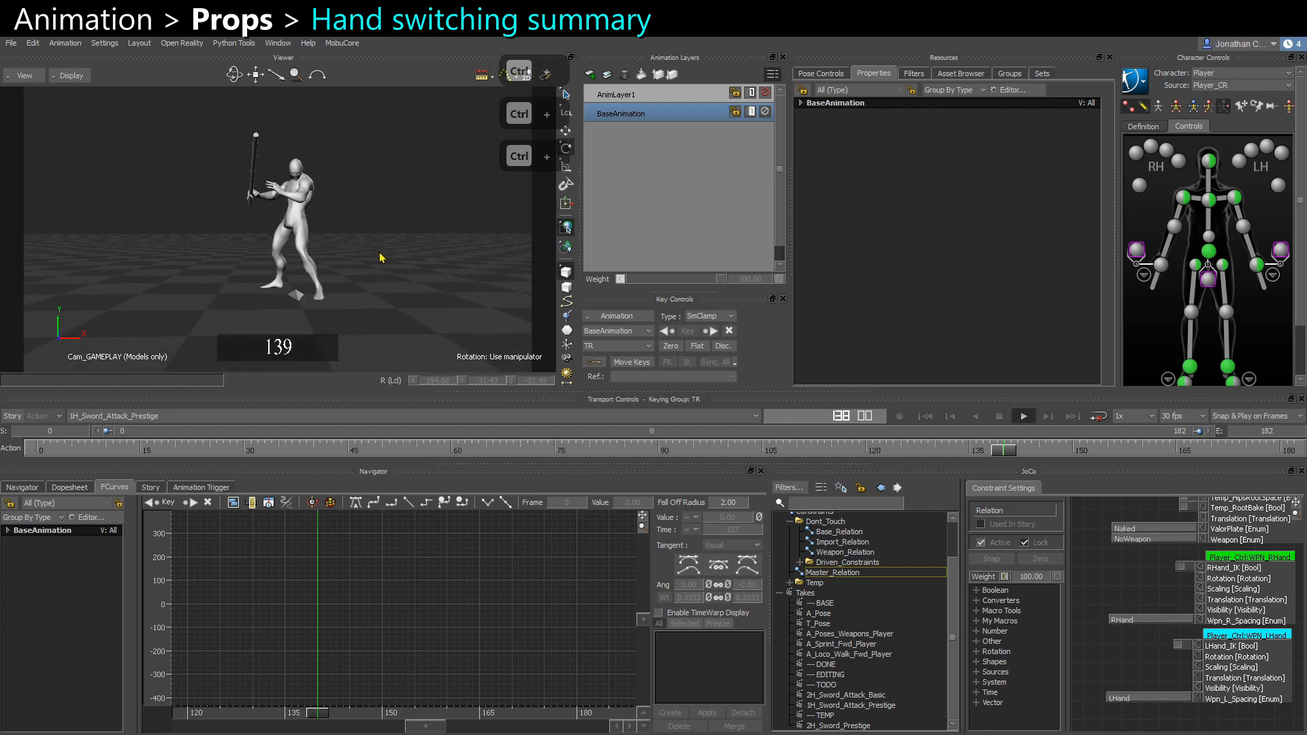
Plot the full-body control rig and Root_CTL animation onto the BaseAnimation layer
key("ctrl+space")
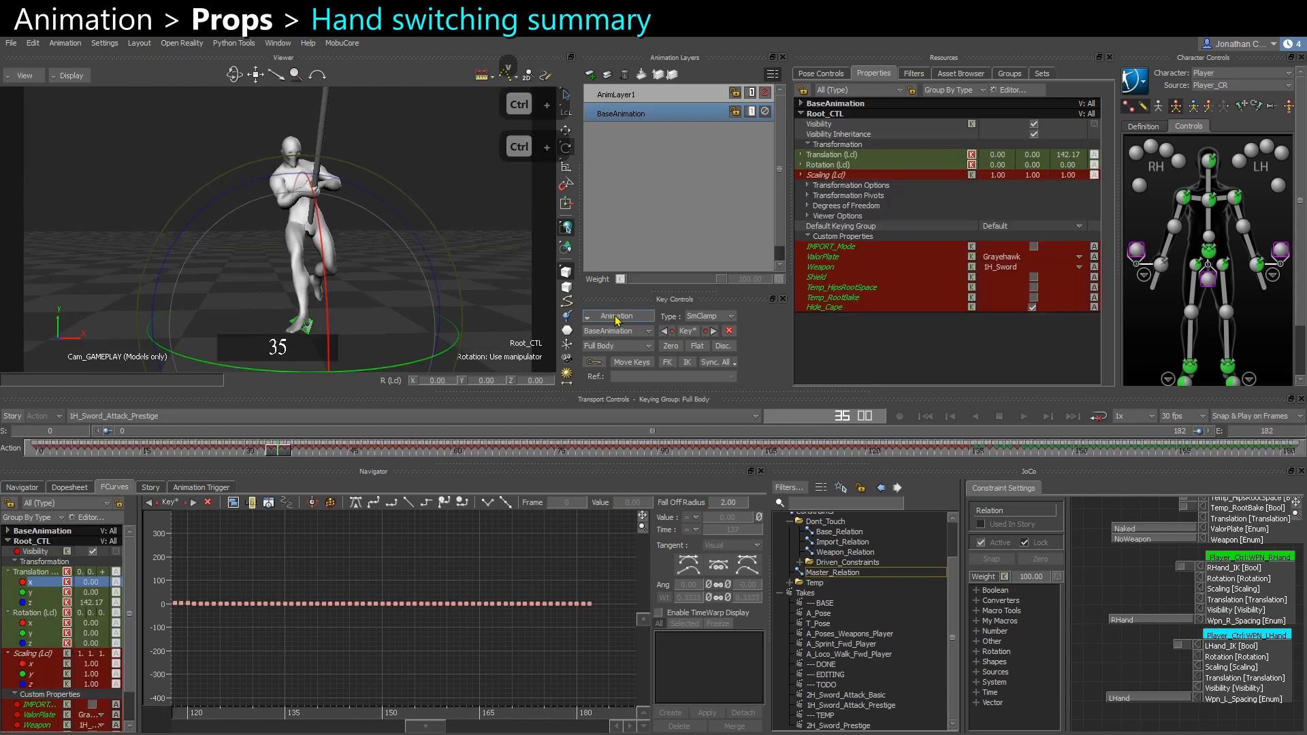
left_click(616, 346)
key("Return")
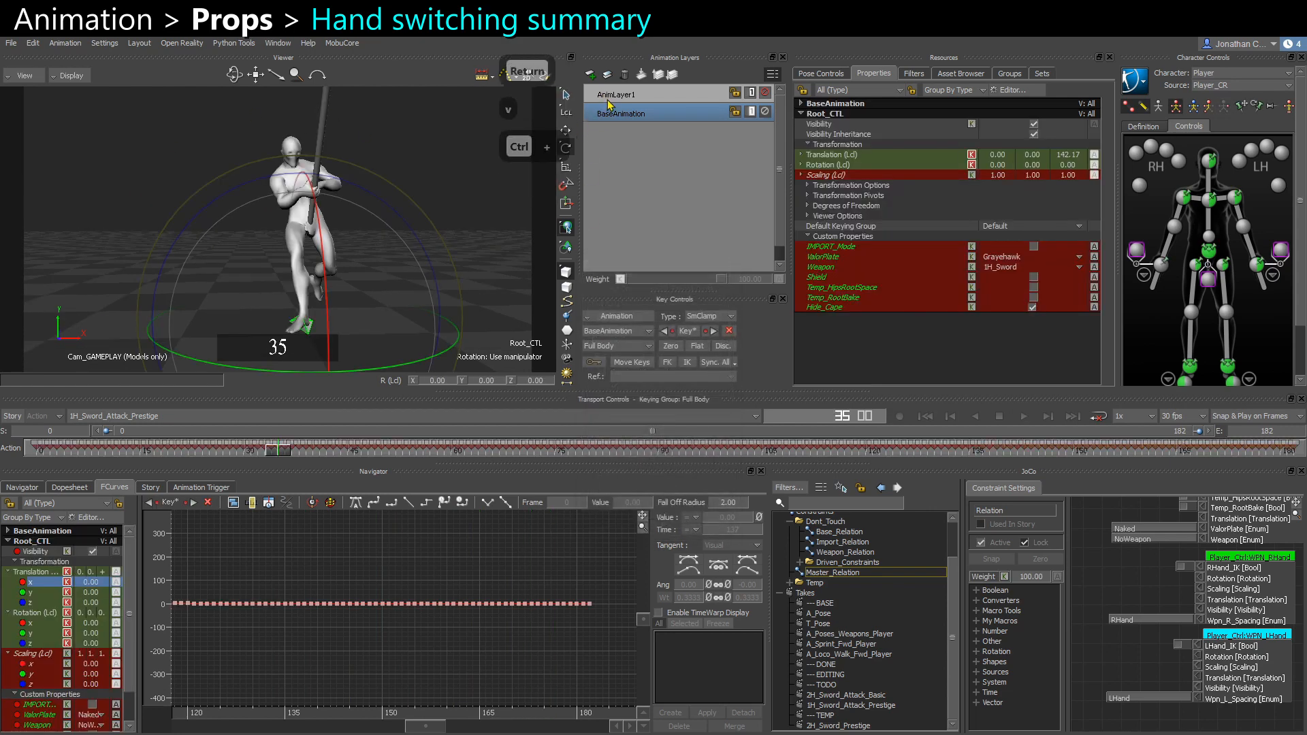
Set full-body keys on AnimLayer1 at about frames 9 and 48, on either side of the pose needing correction
left_click(601, 99)
left_click_drag(285, 451, 469, 443)
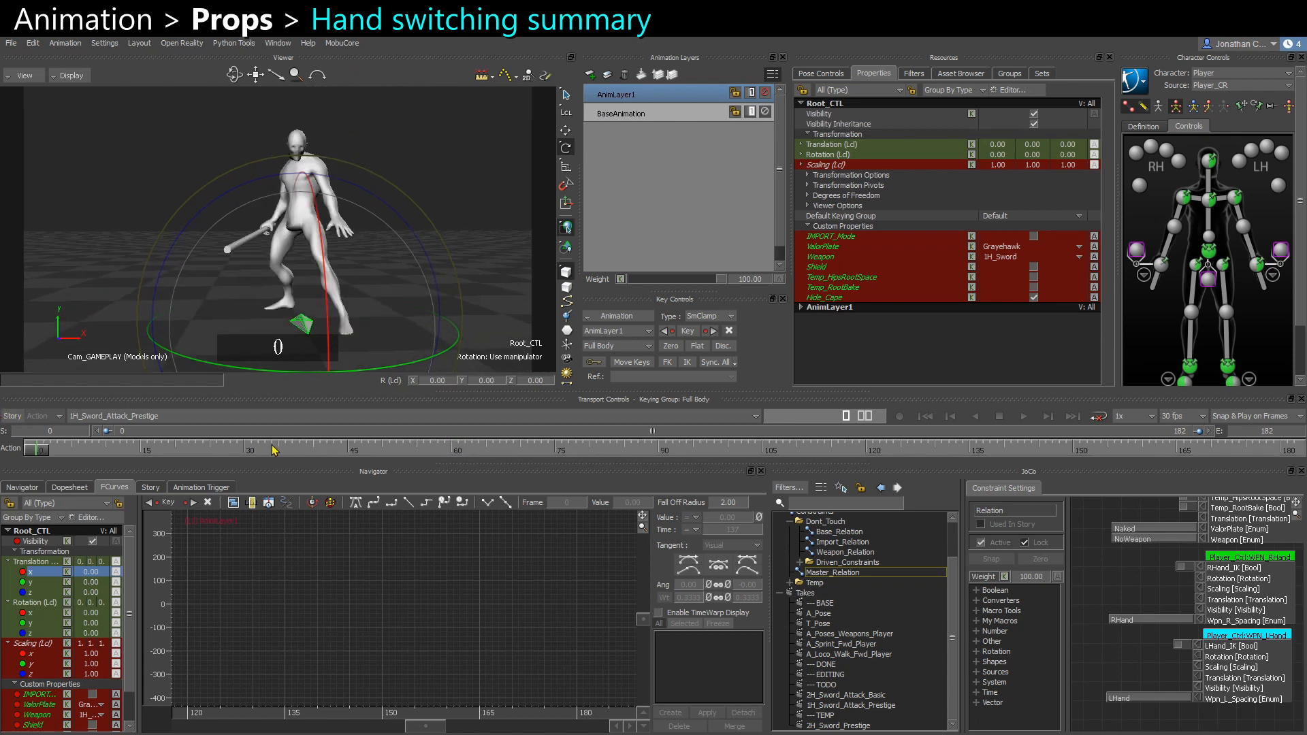
mouse_move(275, 452)
left_mouse_down()
mouse_move(598, 457)
mouse_move(158, 452)
mouse_move(107, 424)
mouse_move(143, 416)
mouse_move(104, 416)
mouse_move(184, 451)
left_mouse_up()
key("s")
key("ctrl+z")
key("s")
key("s")
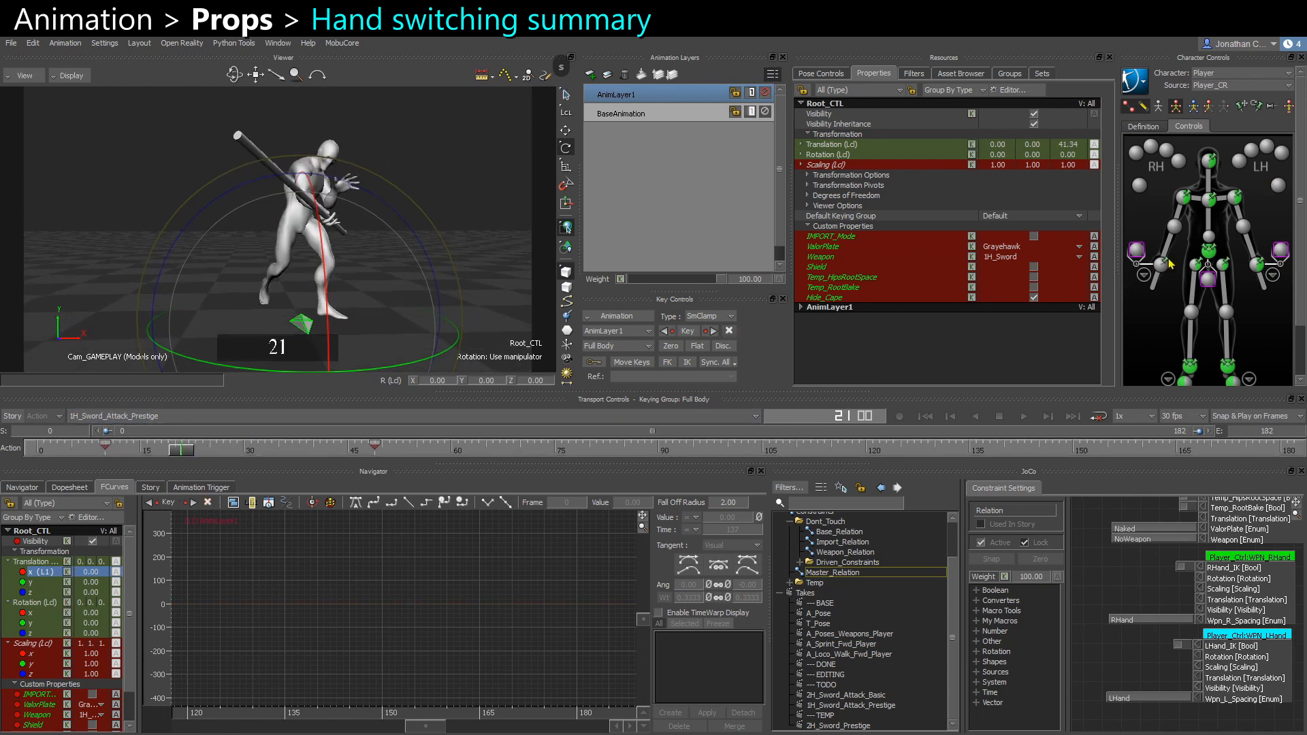
Adjust the right hand effector's position and rotation between the AnimLayer1 keys, key the corrections and play the take
left_click(1161, 264)
key("w")
left_click_drag(320, 225, 347, 243, "alt")
key("e")
key("s")
key("ctrl+space")
key("ctrl+space")
key("s")
key("ctrl+space")
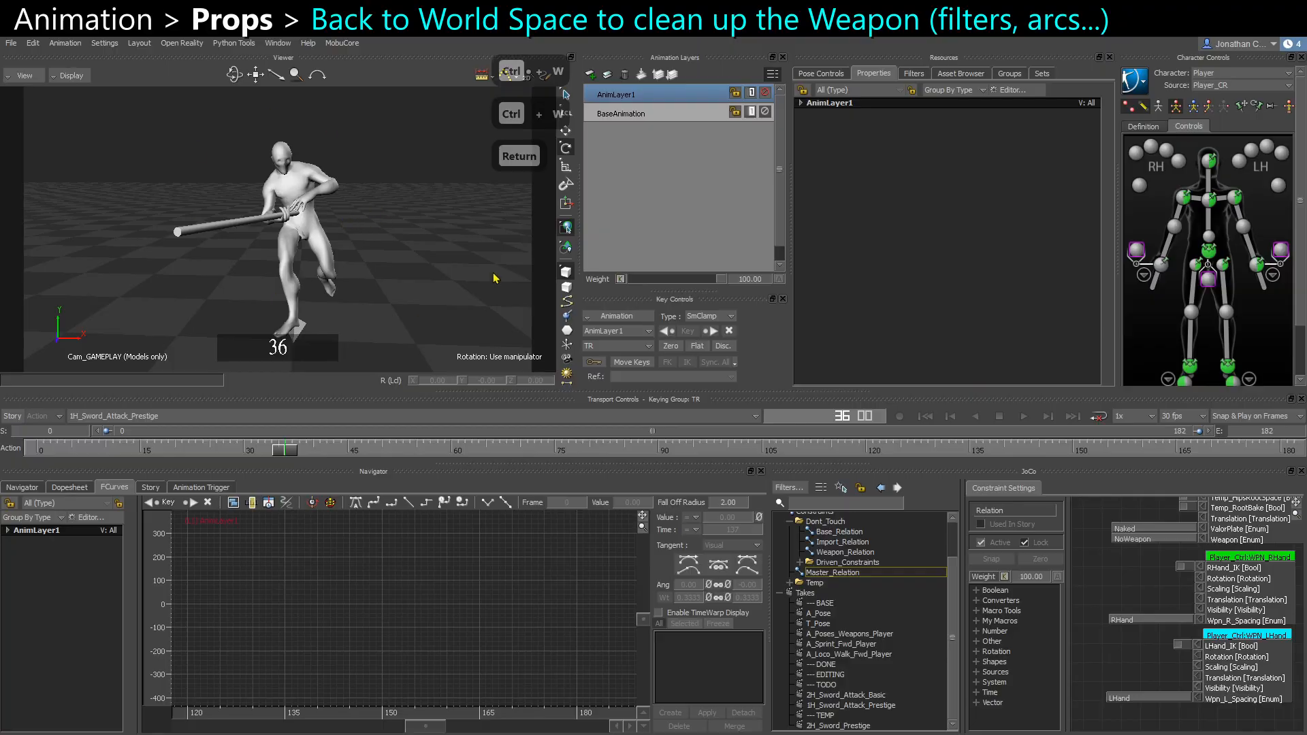
Find the Player_Ctrl:WPN_RWorld marker in the schematic view and select it alone
key("ctrl+w")
left_click_drag(338, 210, 371, 261)
scroll(334, 291, "up", 10)
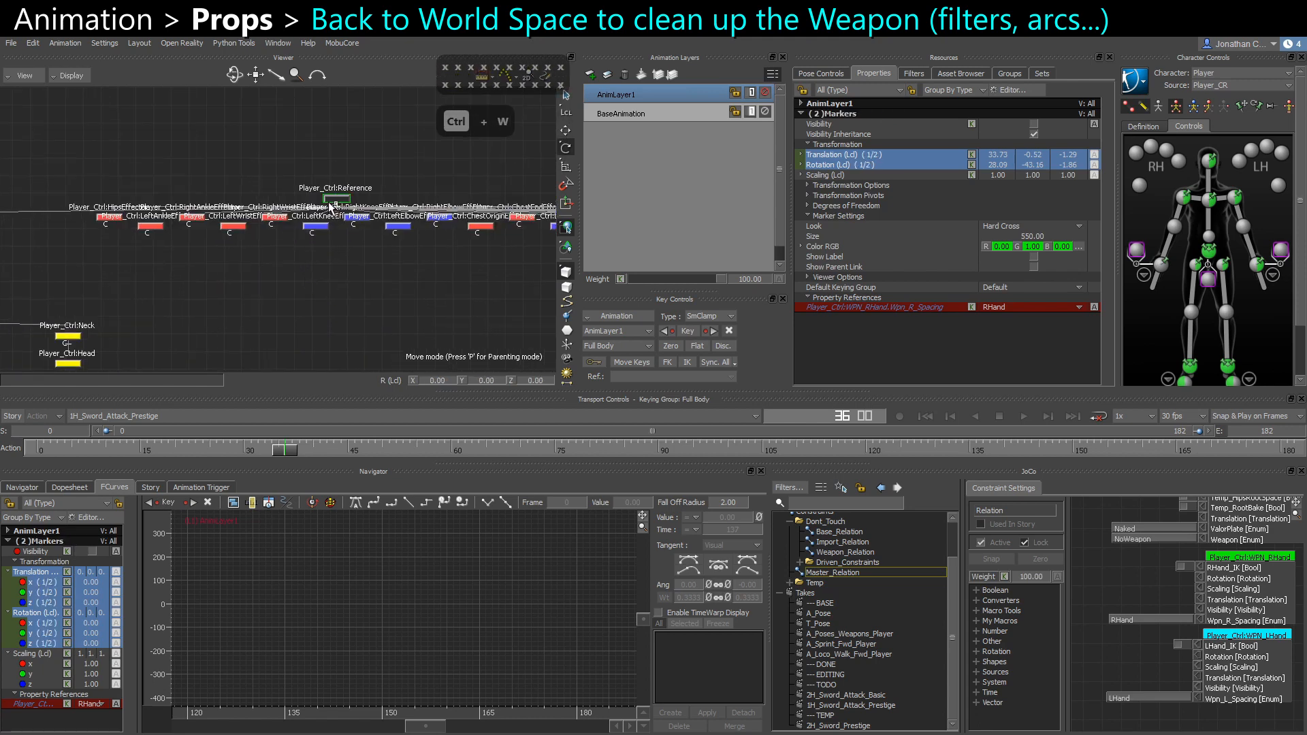
right_click(333, 207)
left_click(357, 164)
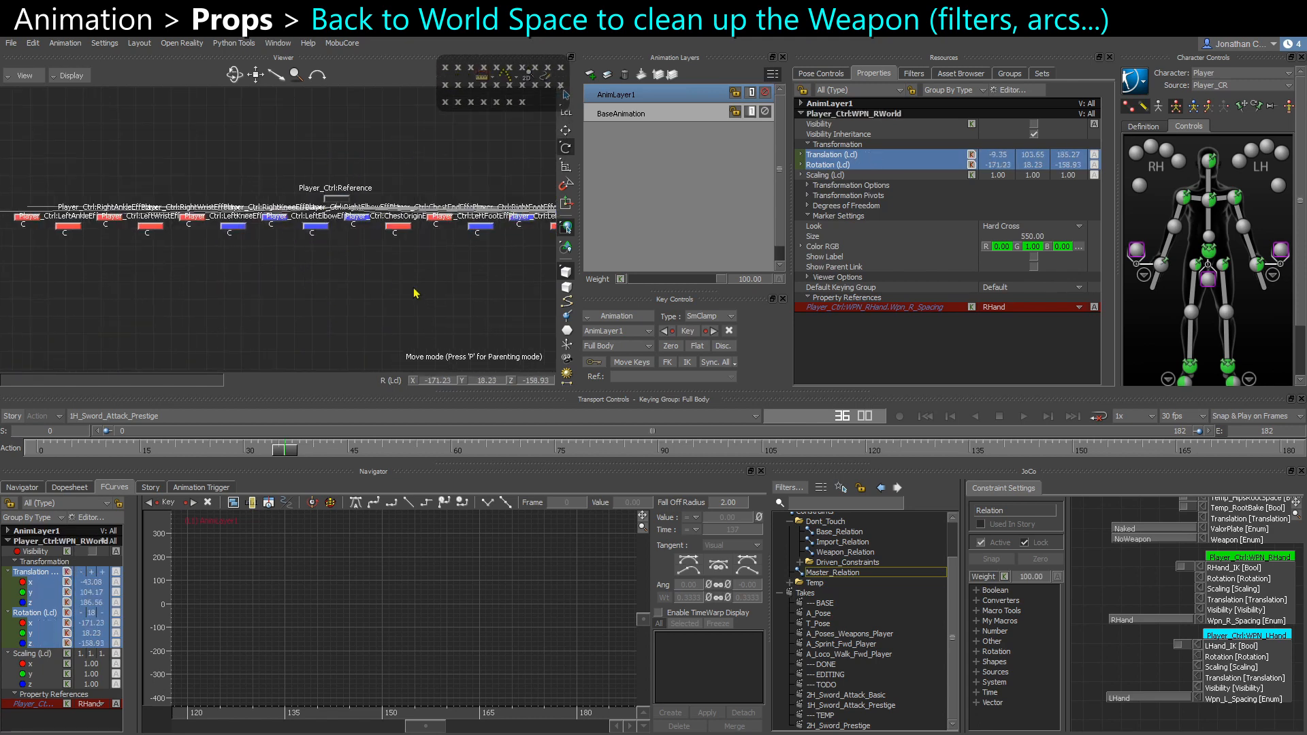
left_click_drag(415, 293, 236, 234, "shift")
key("ctrl+w")
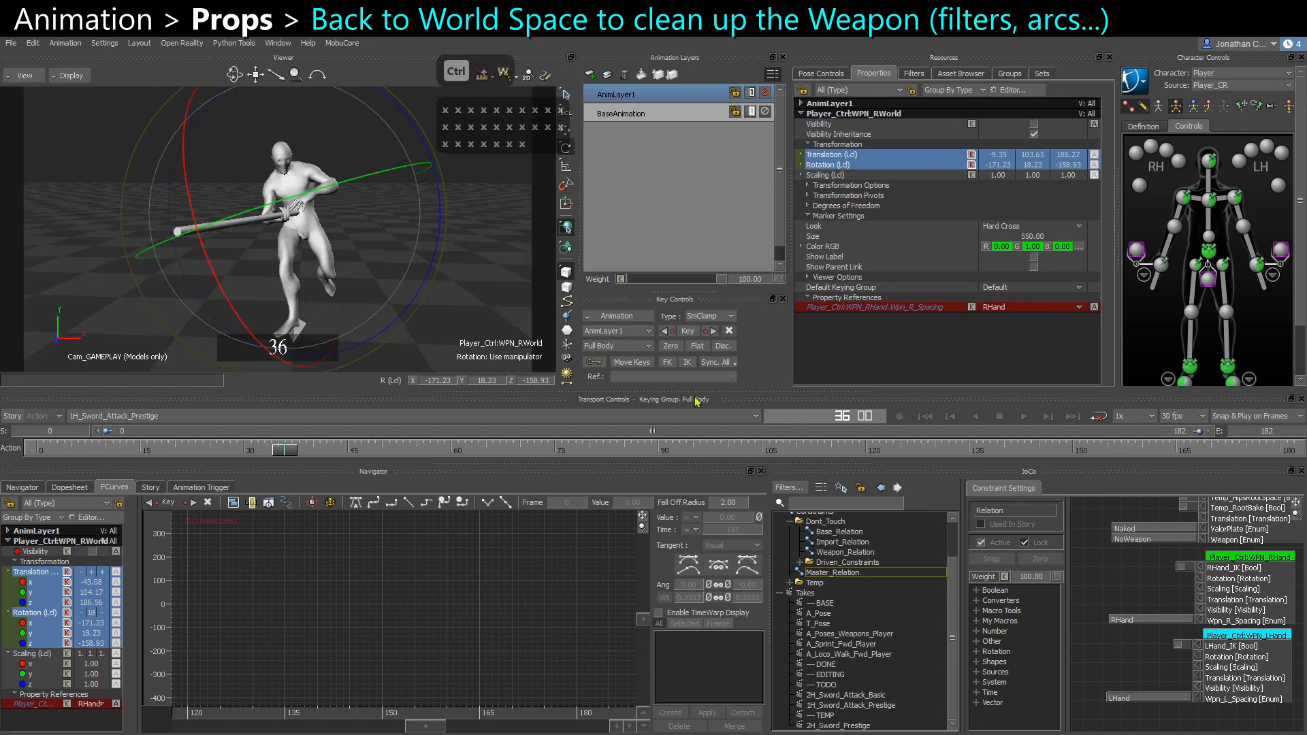
Plot all properties of the WPN_RWorld marker on frame at 30 FPS with the Unroll rotation filter
left_click(616, 316)
left_click(640, 373)
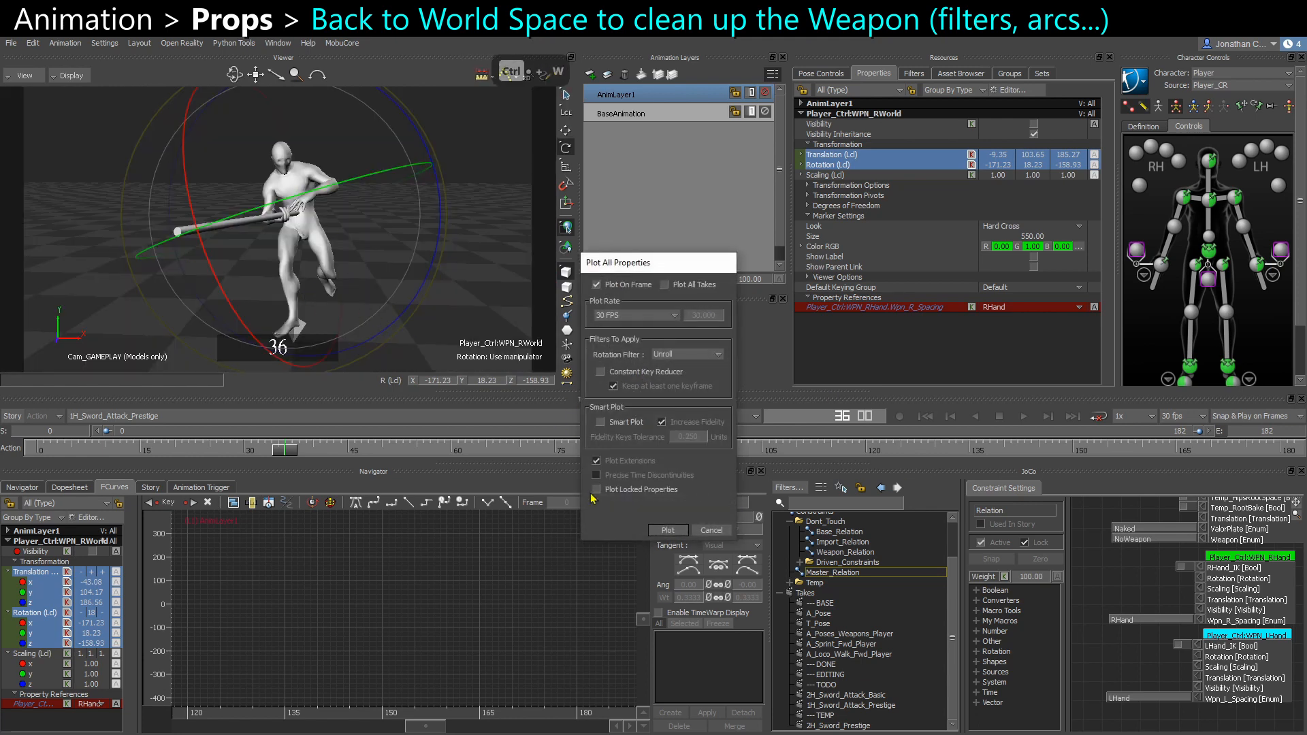
left_click(668, 530)
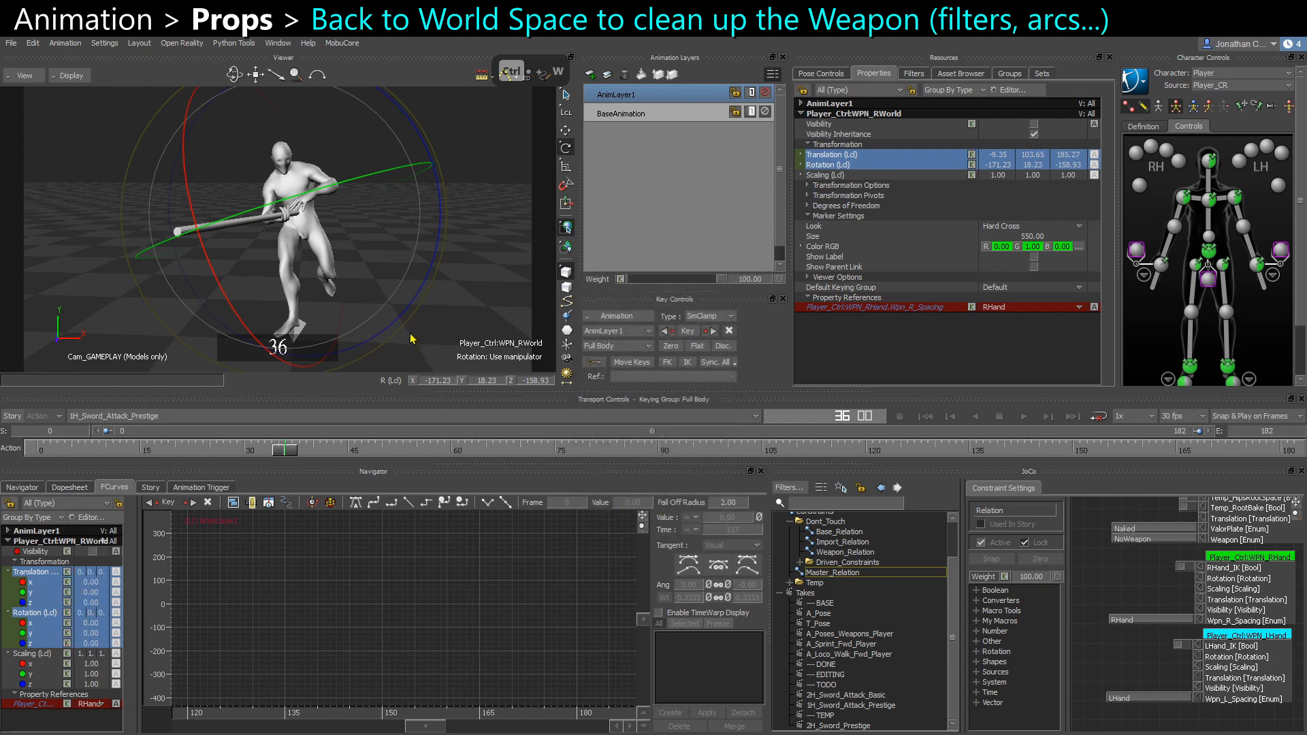
Switch the right weapon spacing (Wpn_R_Spacing) in the relation constraint to RWorld
left_click(1143, 621)
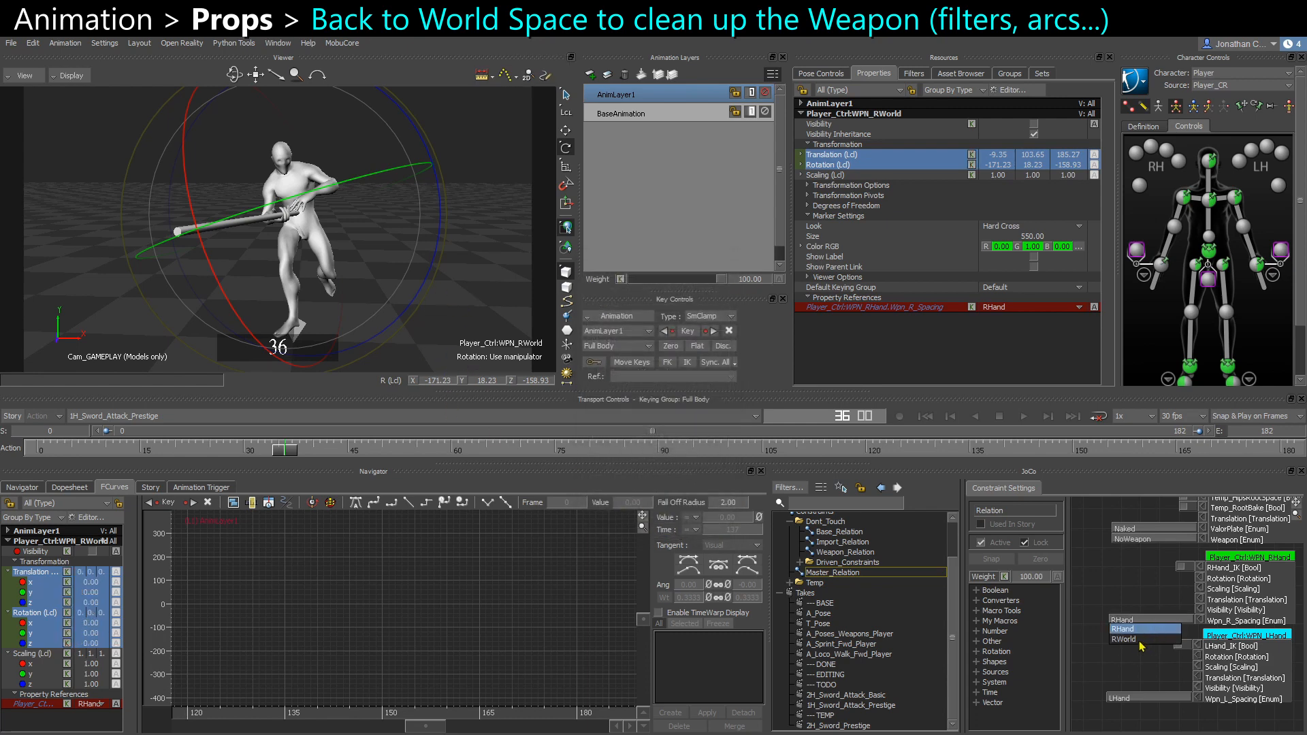
left_click(1137, 639)
left_click(394, 304)
scroll(367, 294, "up", 2)
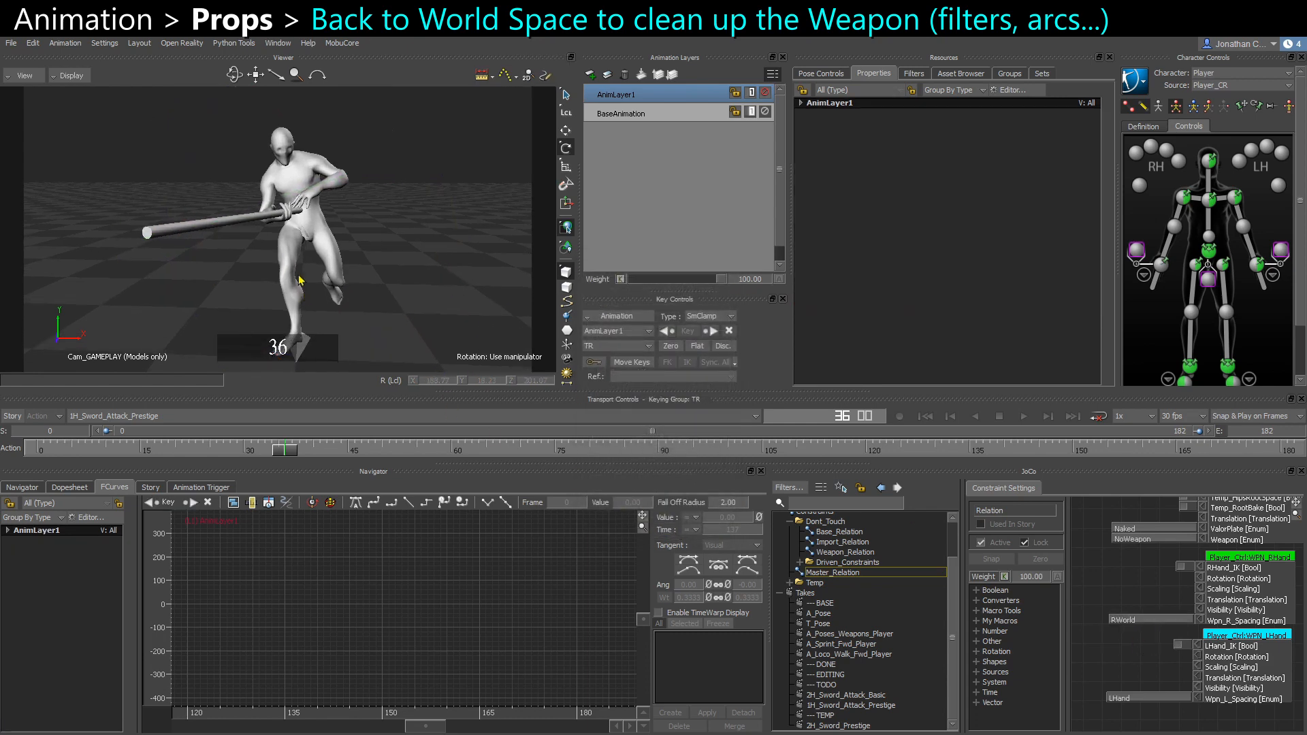
Select the WPN_RWorld marker on the character's weapon and display its BaseAnimation curves
key("ctrl+a")
scroll(287, 225, "up", 3)
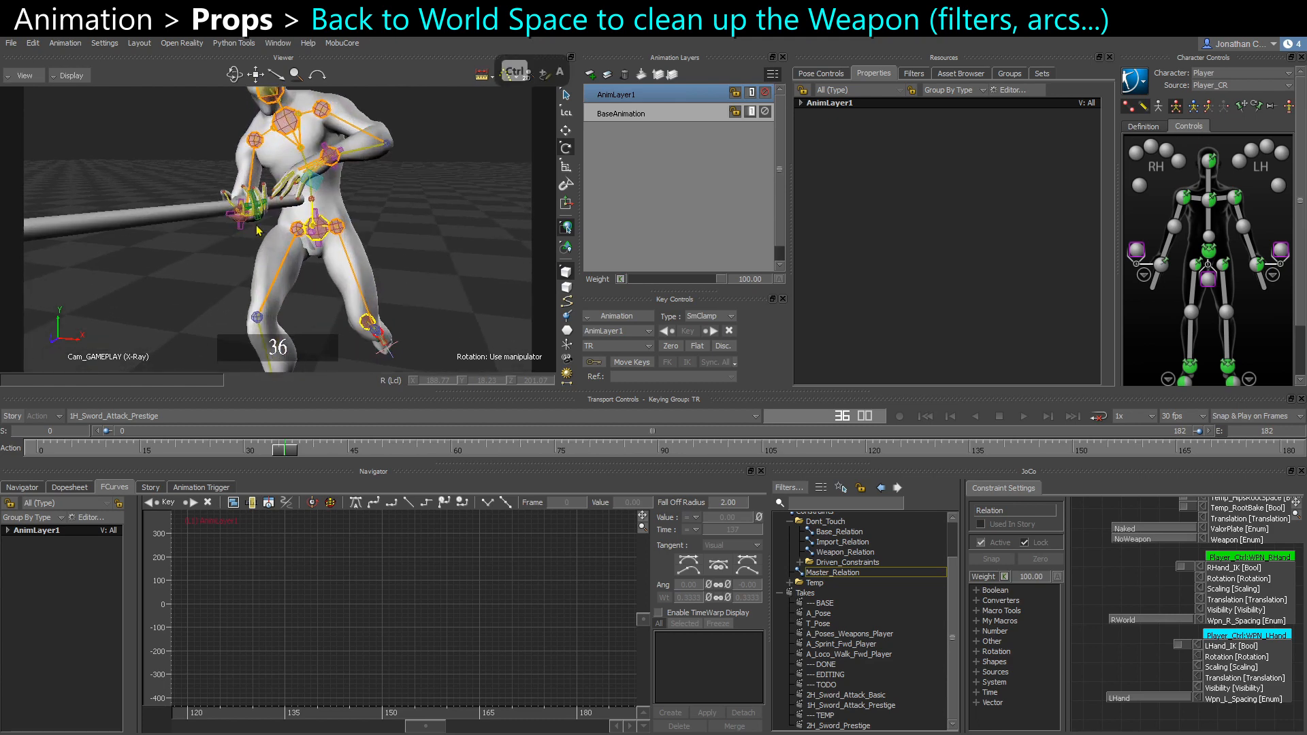
left_click(259, 219)
key("ctrl+a")
key("ctrl+a")
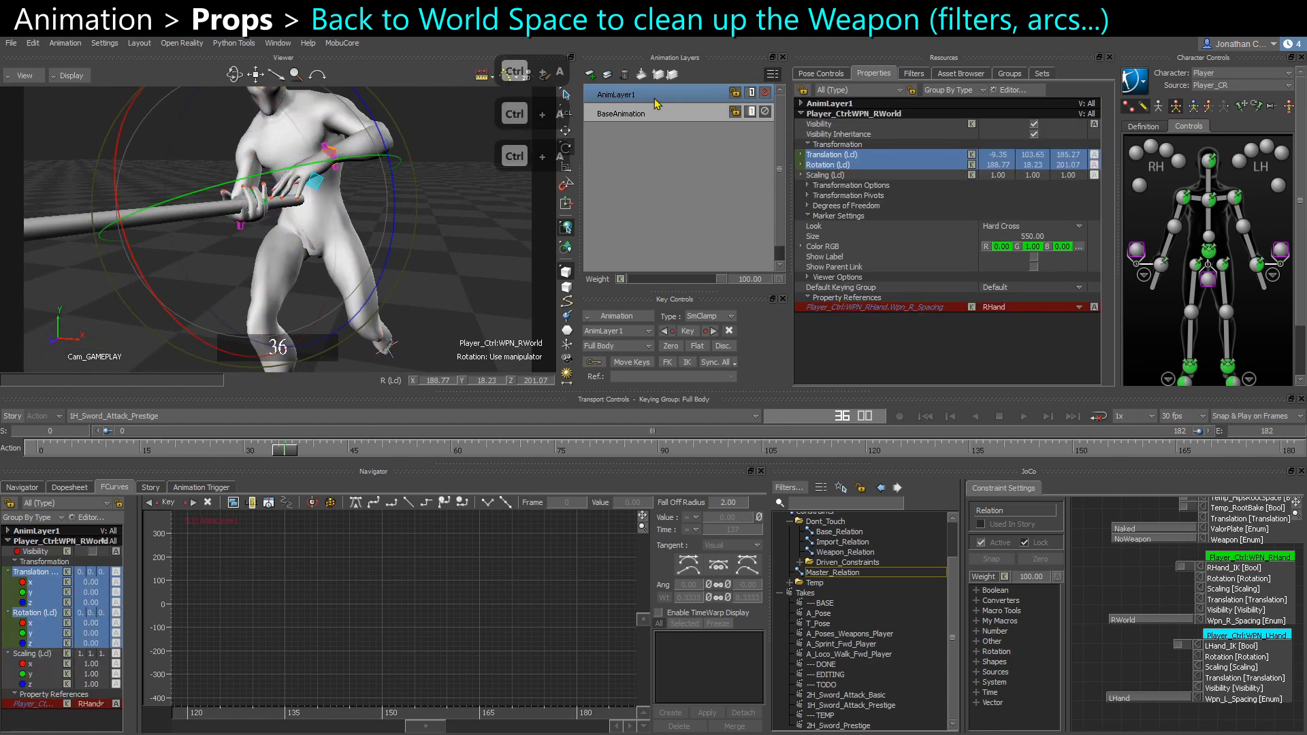
left_click(636, 117)
left_click_drag(319, 664, 720, 652, "ctrl")
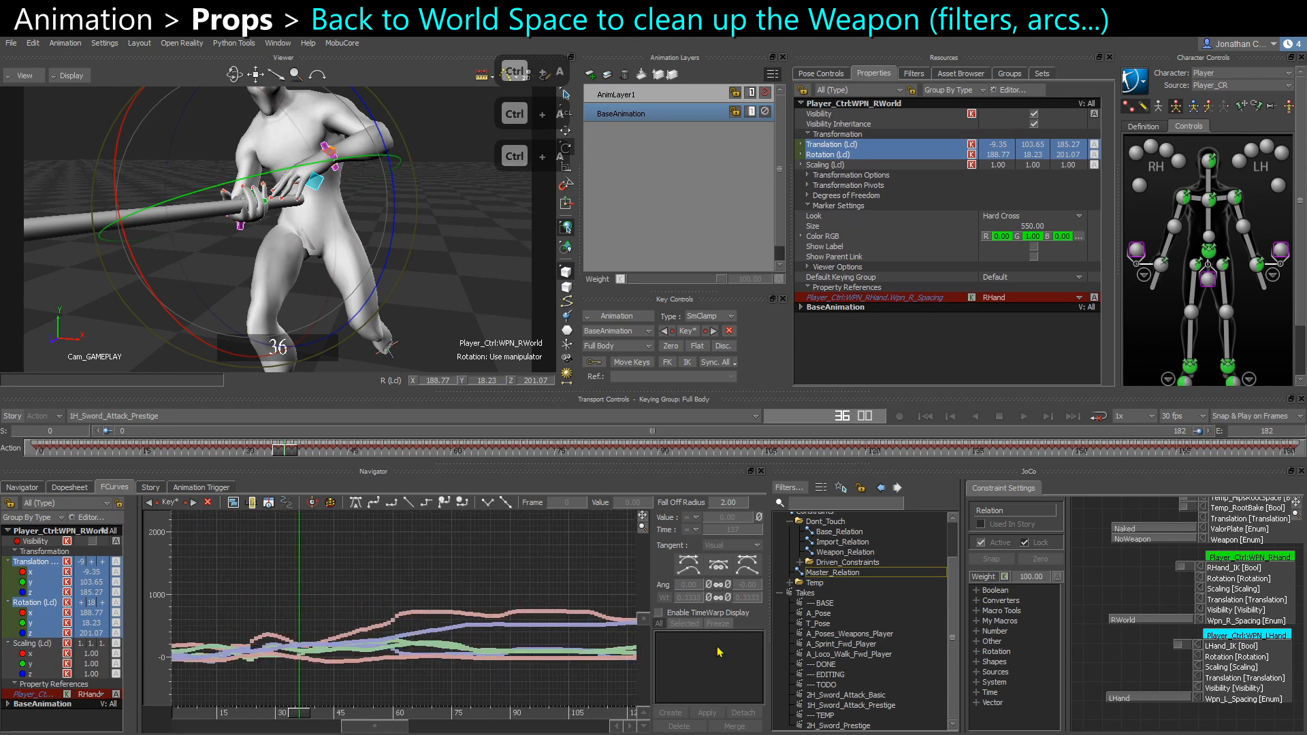
left_click_drag(486, 664, 369, 714, "ctrl")
Play back the take to examine the weapon's world-space motion for jitter and uneven arcs
key("ctrl+a")
scroll(358, 272, "down", 3)
key("ctrl+a")
scroll(350, 272, "down", 2)
key("ctrl+a")
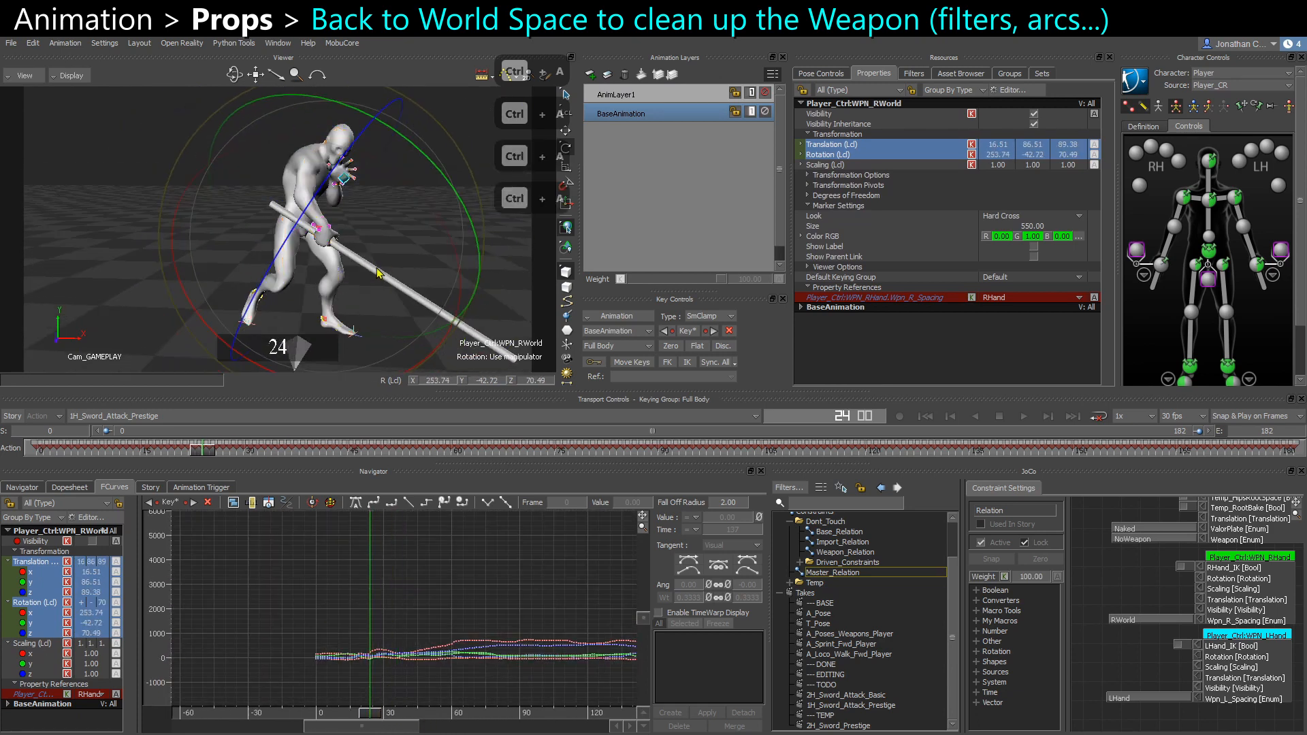
key("ctrl+a")
scroll(350, 194, "down", 1)
key("space")
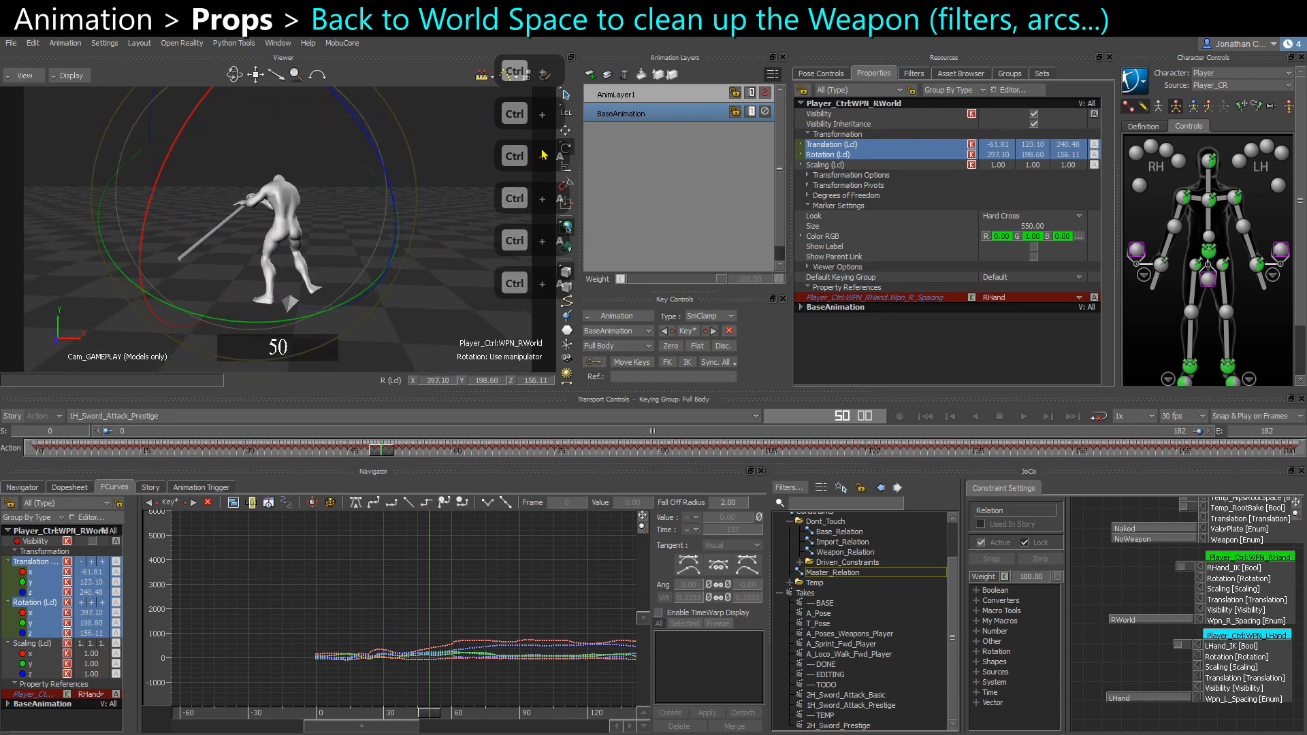
Apply a Butterworth filter with a 5 Hz cut-off frequency to the weapon marker's keys from frame 0 to 62
left_click(566, 149)
left_click_drag(434, 688, 457, 670)
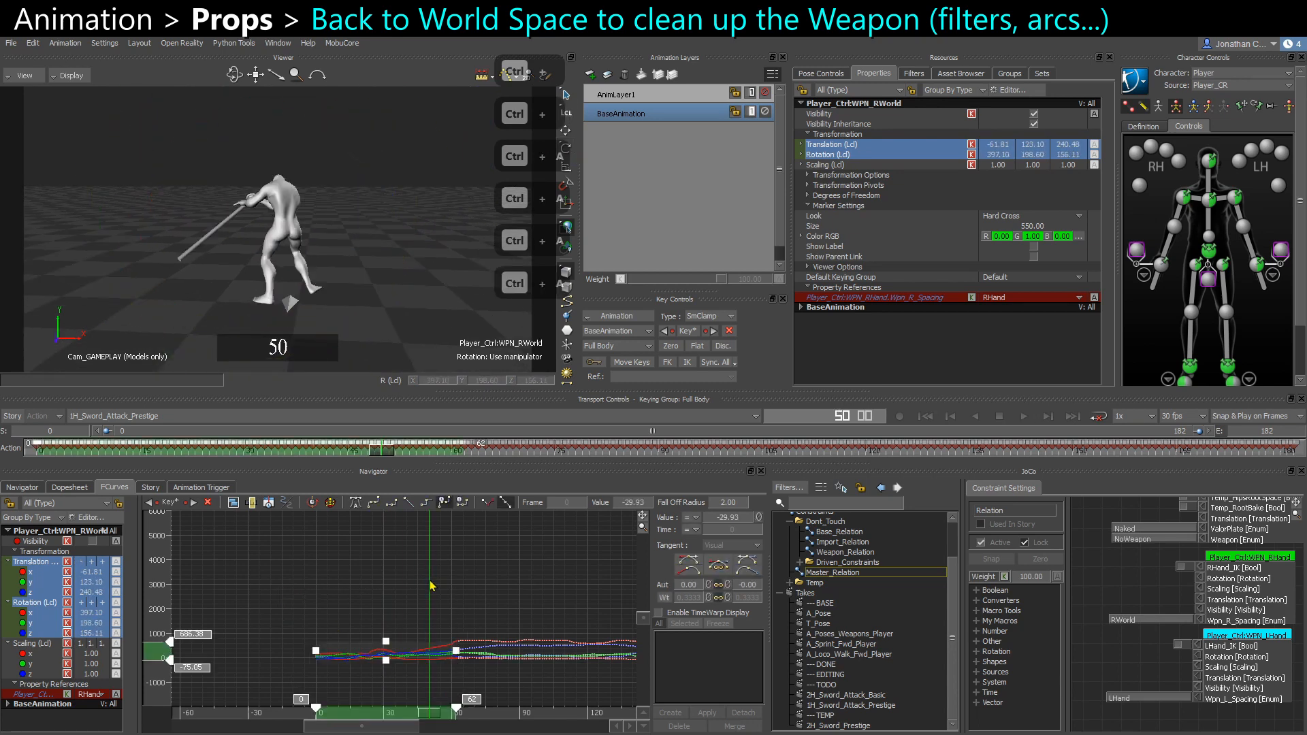
left_click_drag(431, 583, 477, 558, "ctrl")
left_click_drag(513, 643, 514, 560, "shift")
left_click(912, 73)
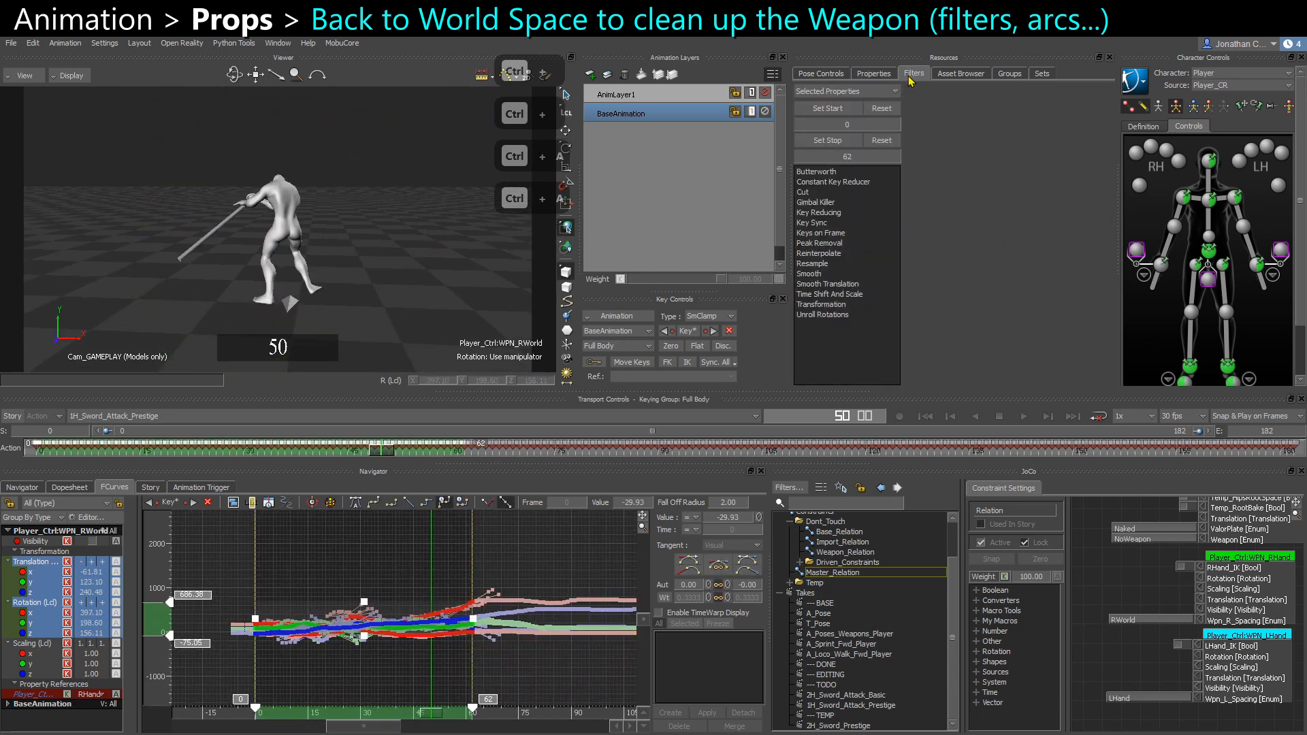
left_click(827, 180)
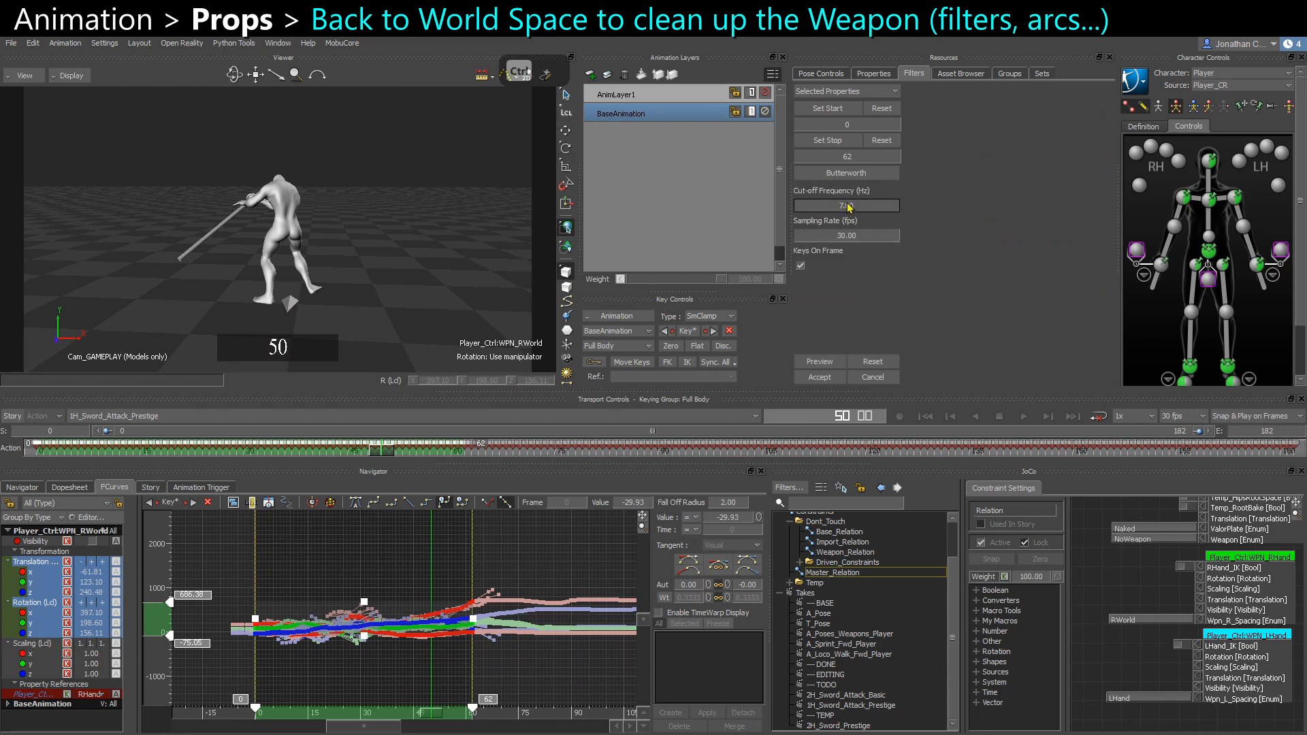
type("5")
key("Return")
left_click(819, 361)
left_click(819, 377)
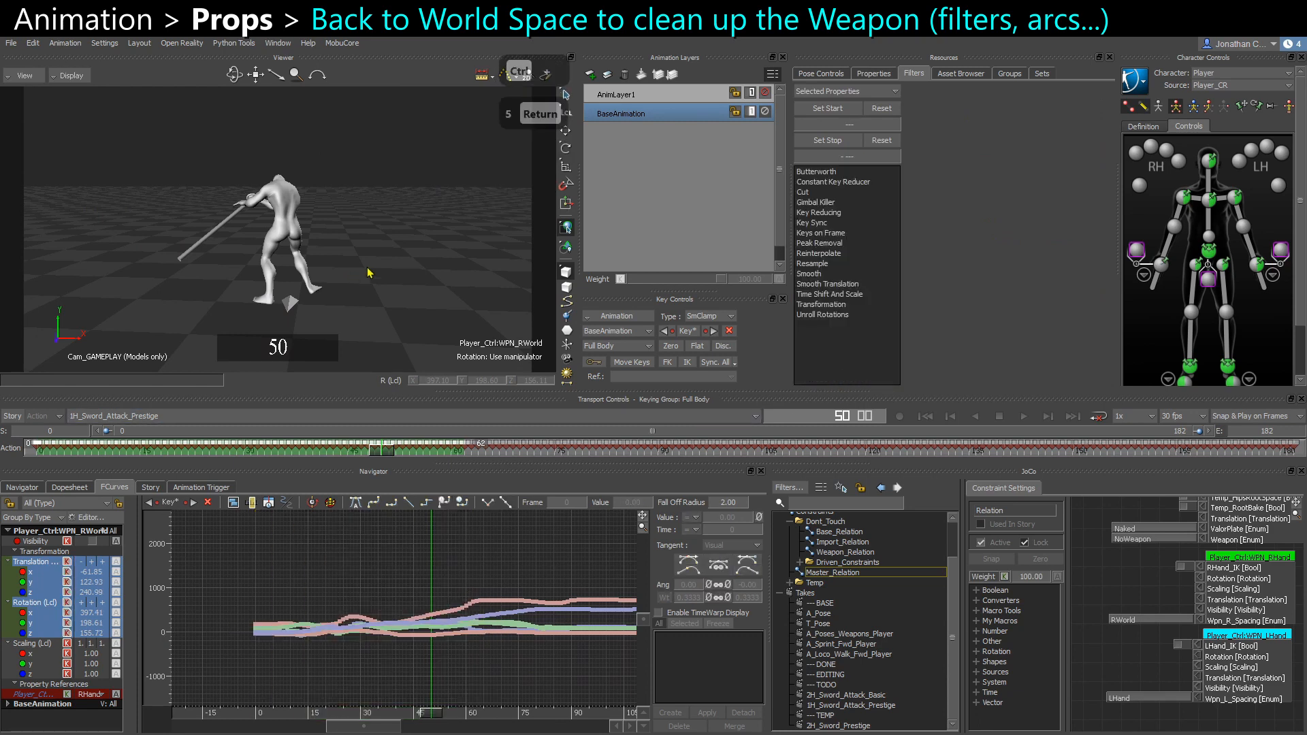
Apply a Butterworth filter with a 4 Hz cut-off frequency to the weapon marker's keys from frame 147 to 182
key("space")
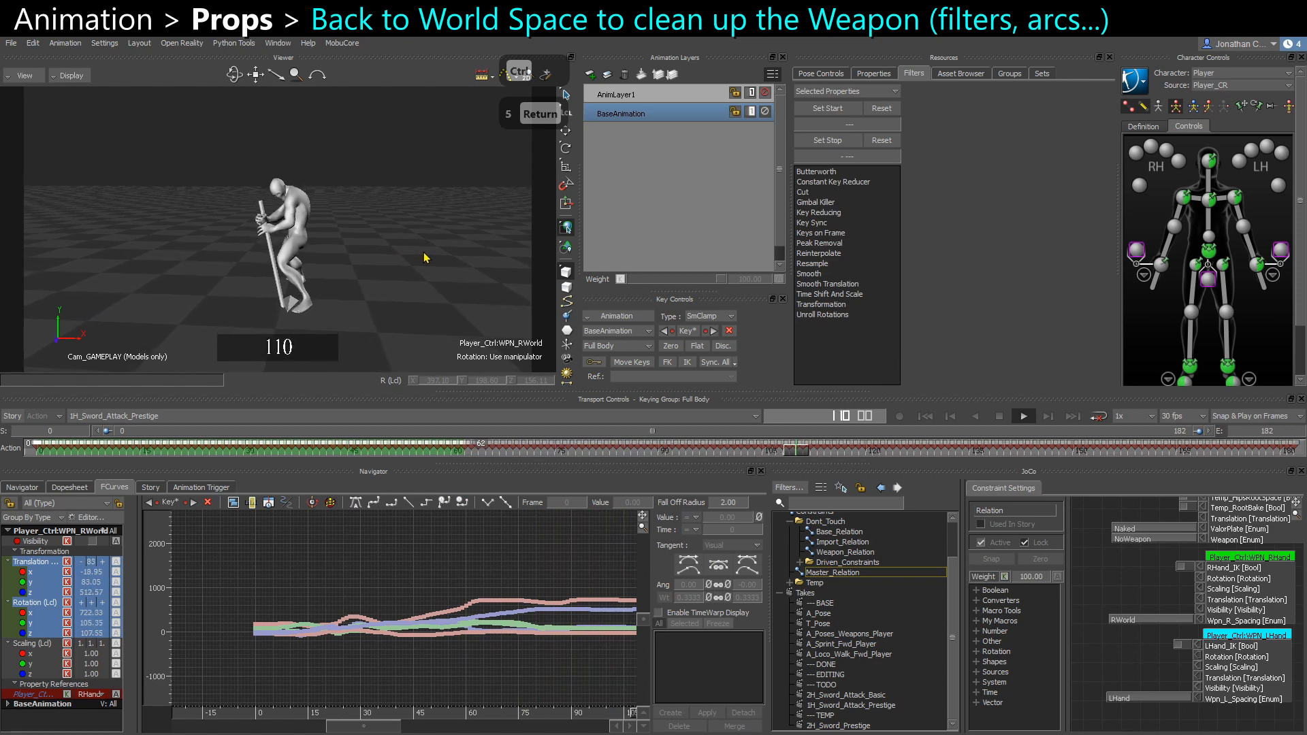
key("ctrl+space")
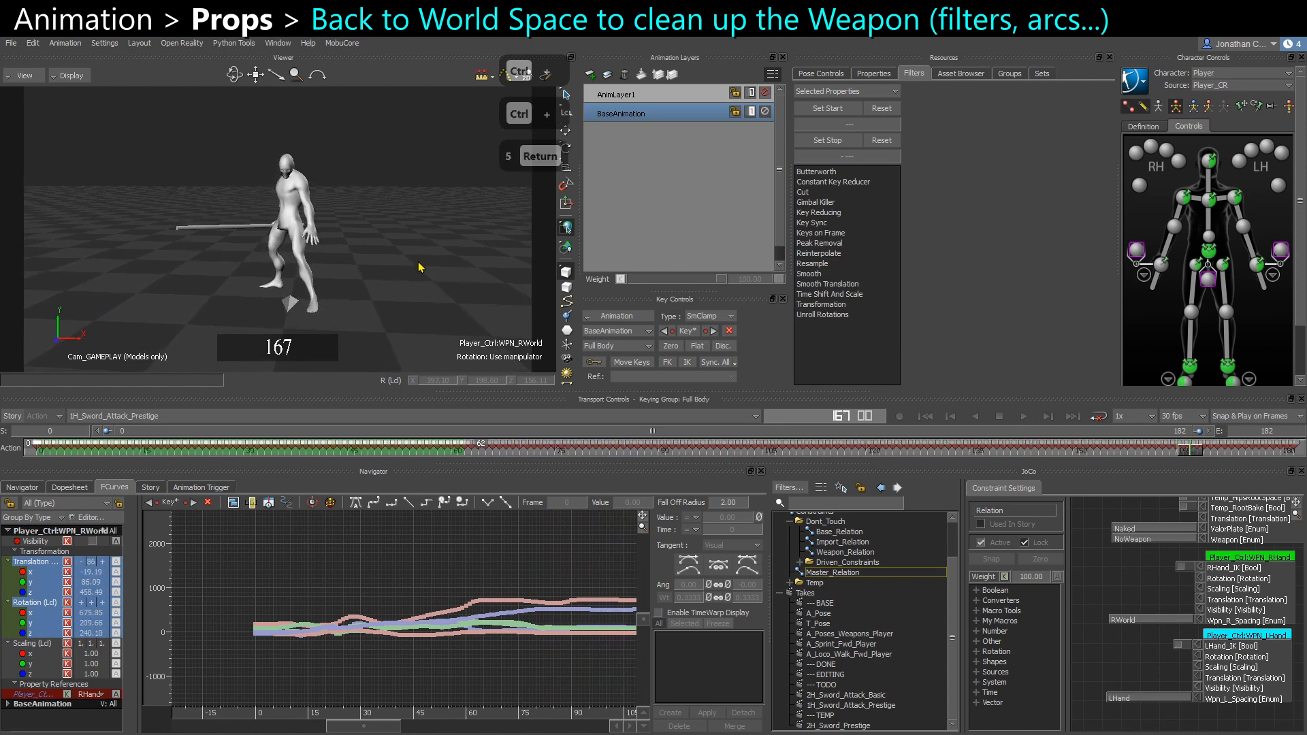
left_click_drag(1106, 455, 991, 456)
left_click_drag(598, 624, 419, 613, "shift")
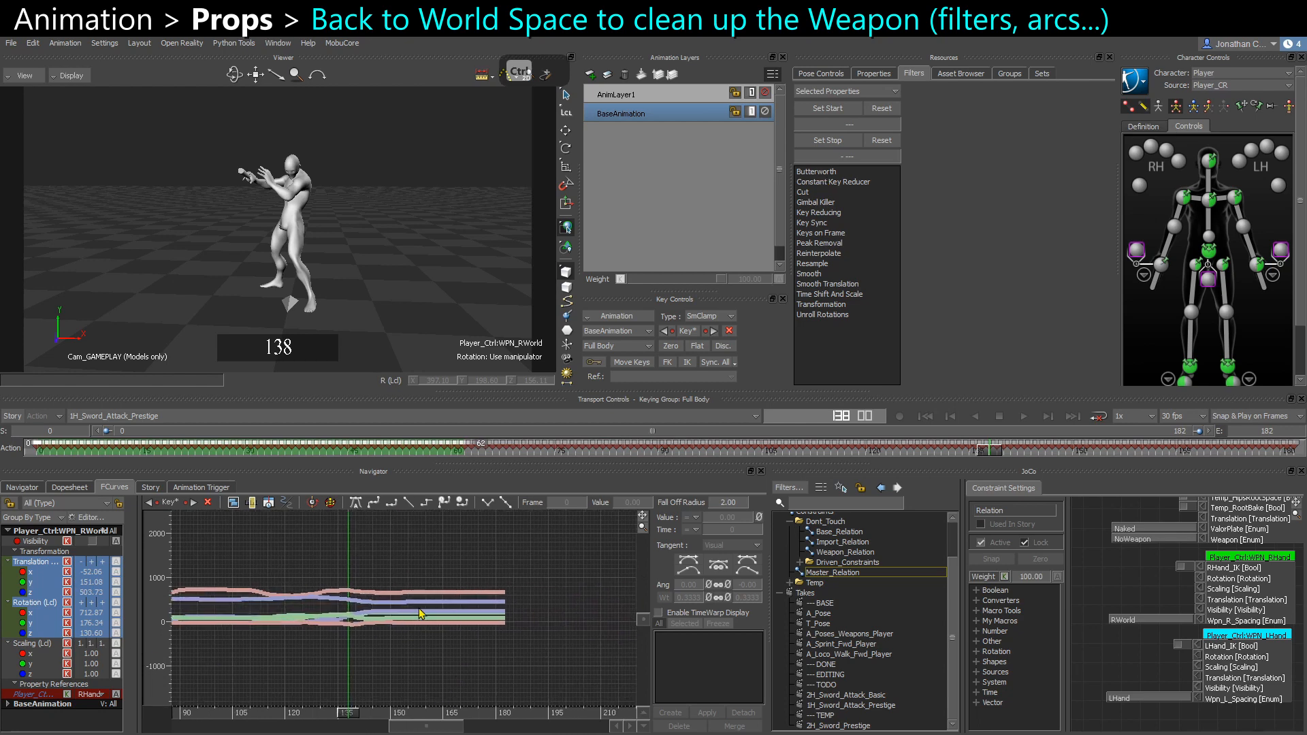
left_click_drag(379, 562, 518, 629, "ctrl")
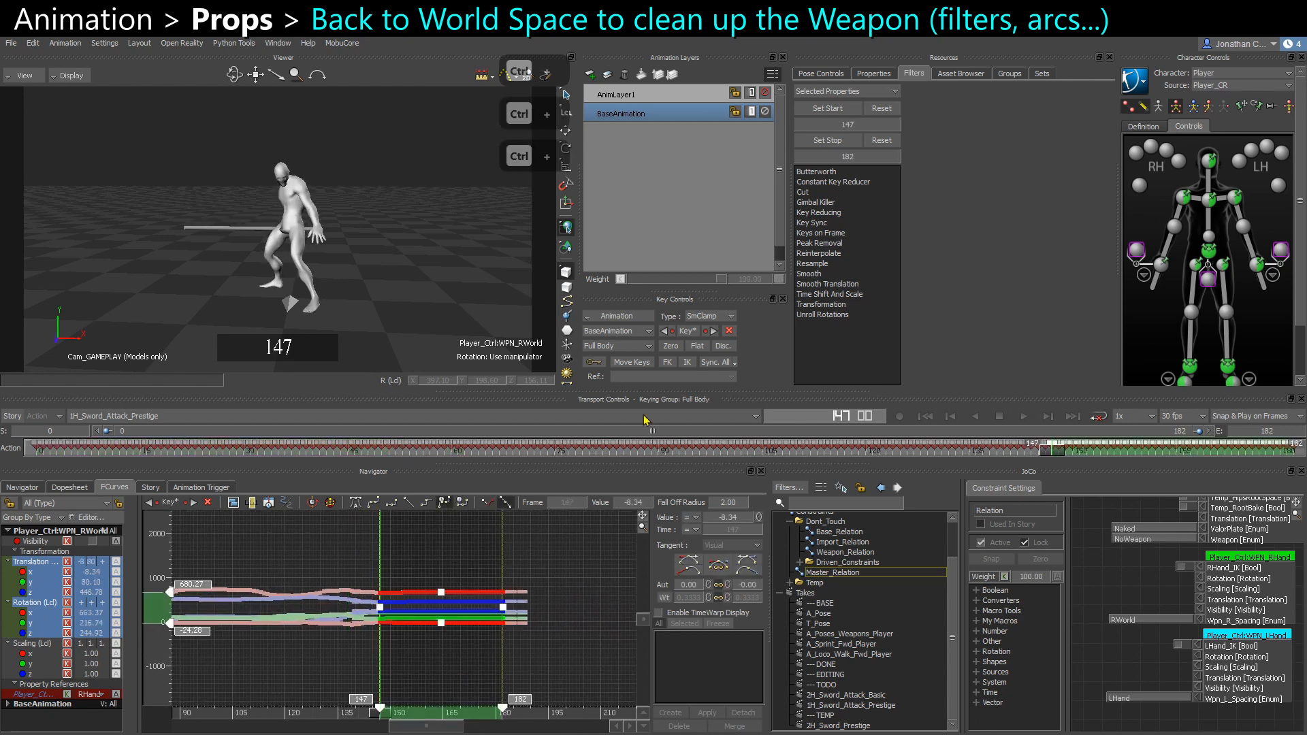
left_click(816, 172)
key("Return")
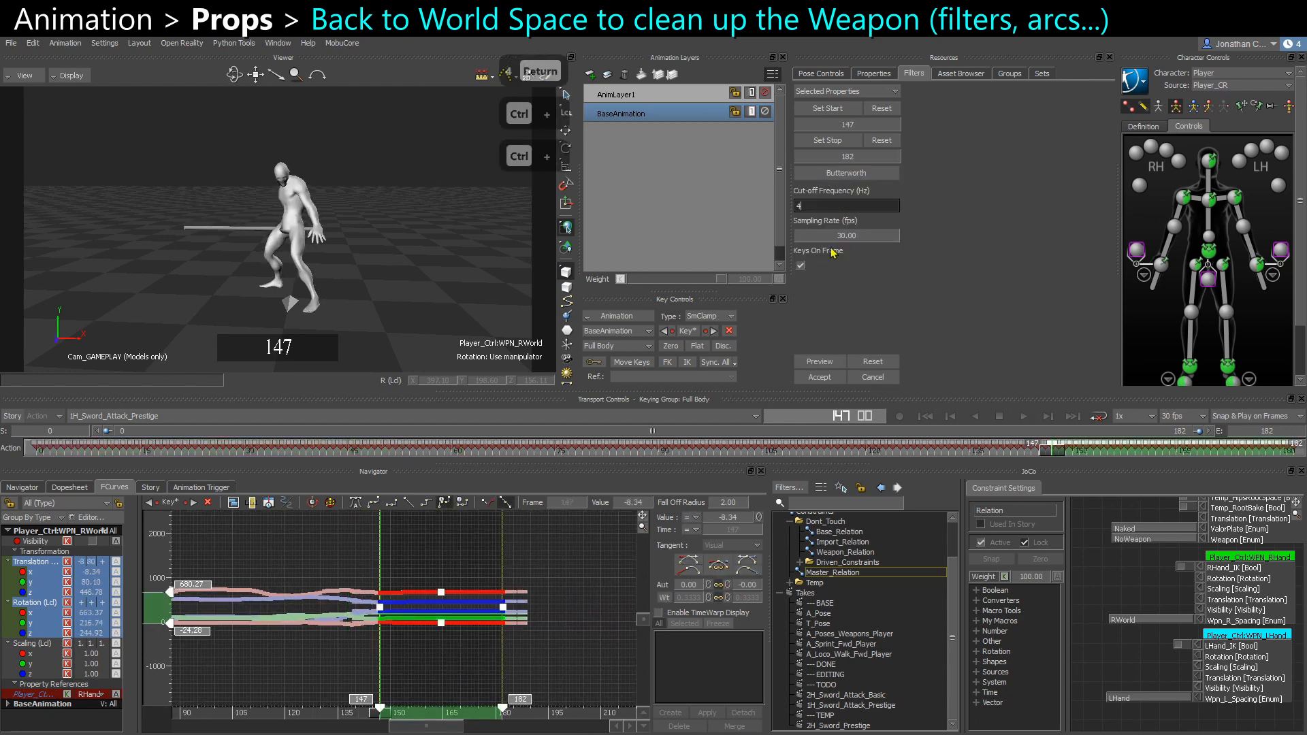
left_click(819, 377)
Play back the filtered take and examine the planted weapon's contact with the ground at frame 86
left_click(412, 307)
key("ctrl+space")
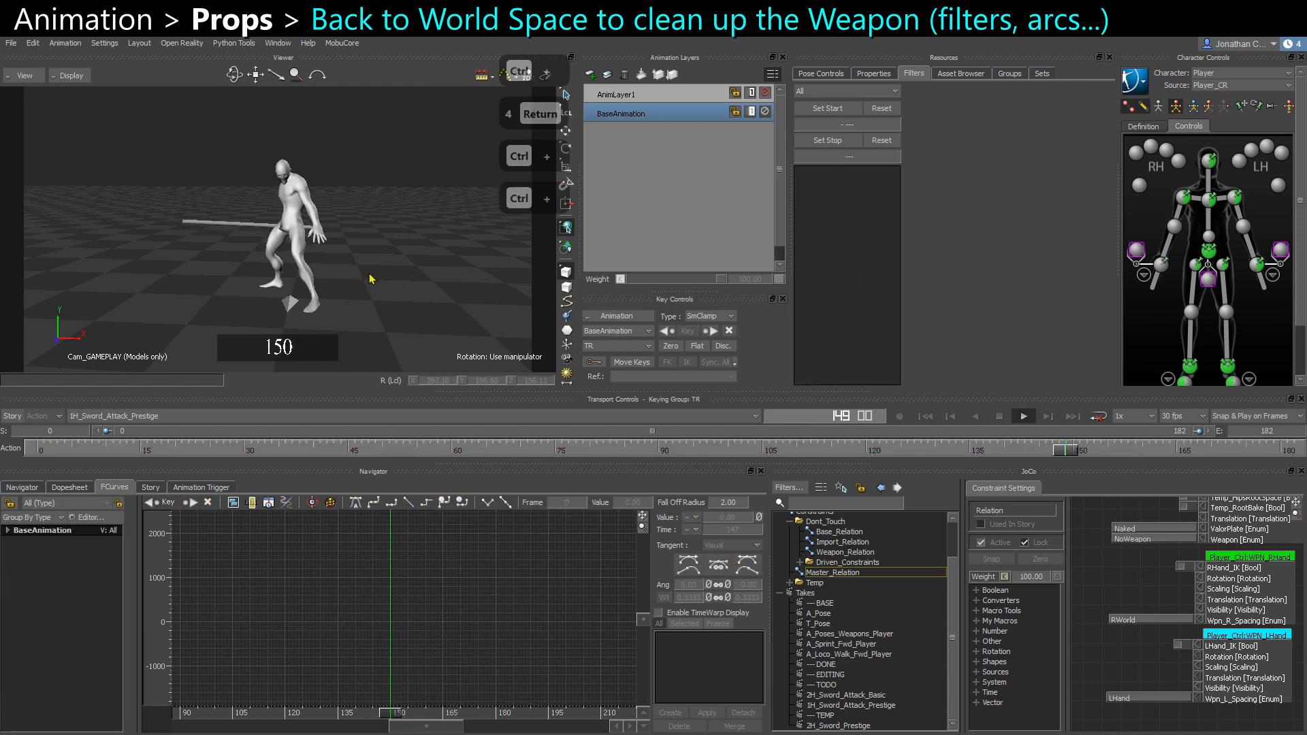
left_click_drag(262, 249, 268, 198, "ctrl")
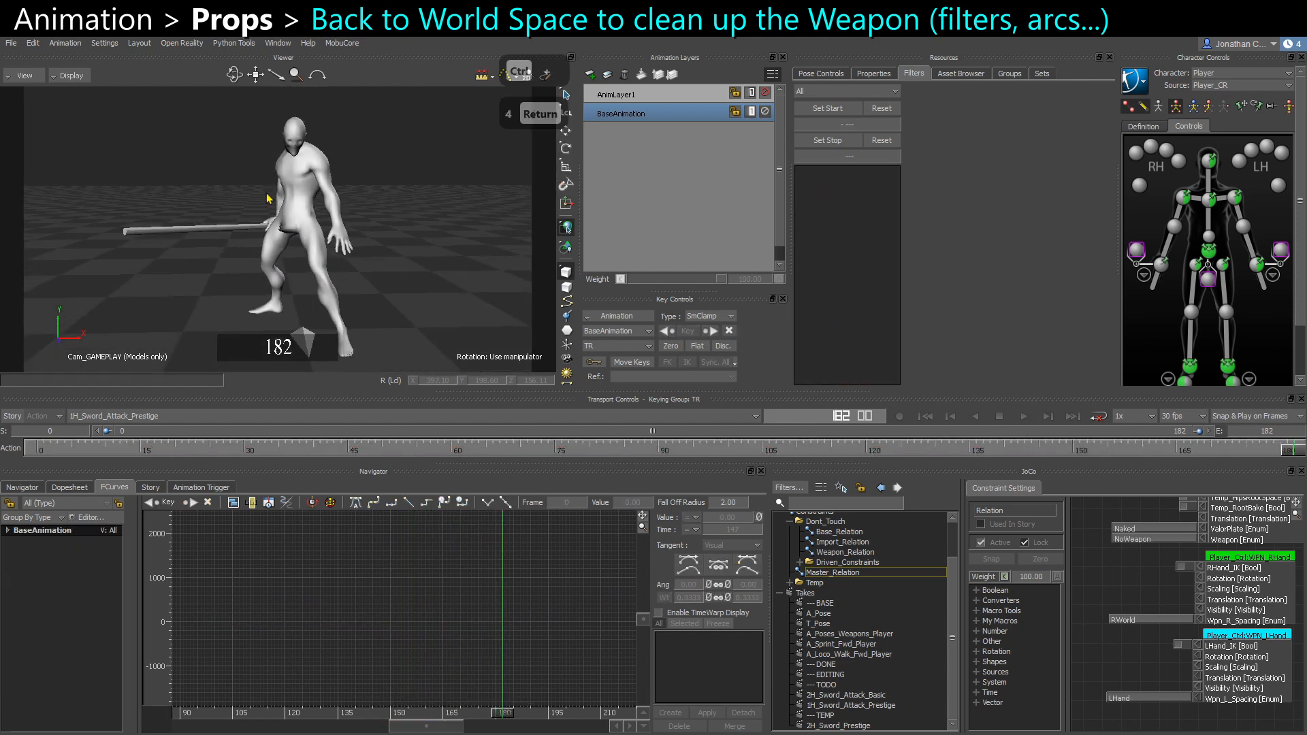
key("ctrl+space")
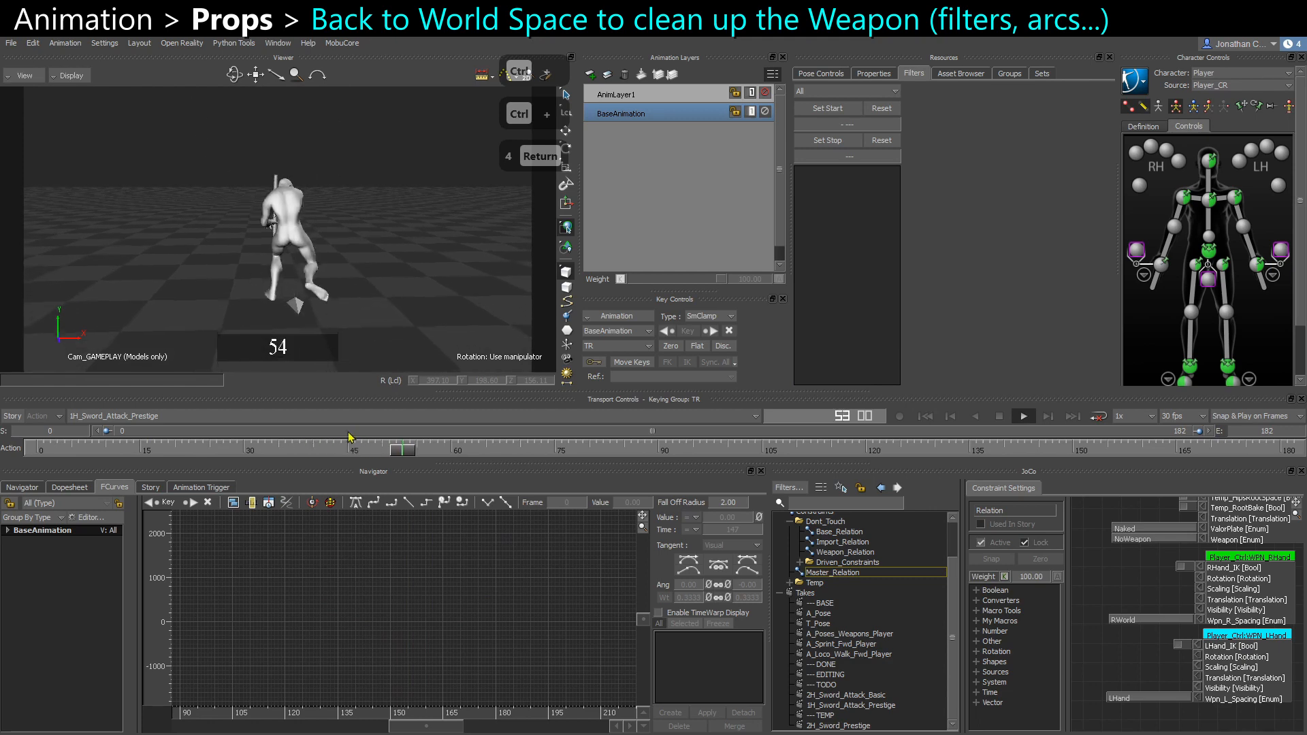
key("ctrl+space")
left_click_drag(444, 453, 637, 467)
mouse_move(292, 221)
left_mouse_down("ctrl")
mouse_move(321, 246)
mouse_move(320, 291)
mouse_move(279, 199)
left_mouse_up("ctrl")
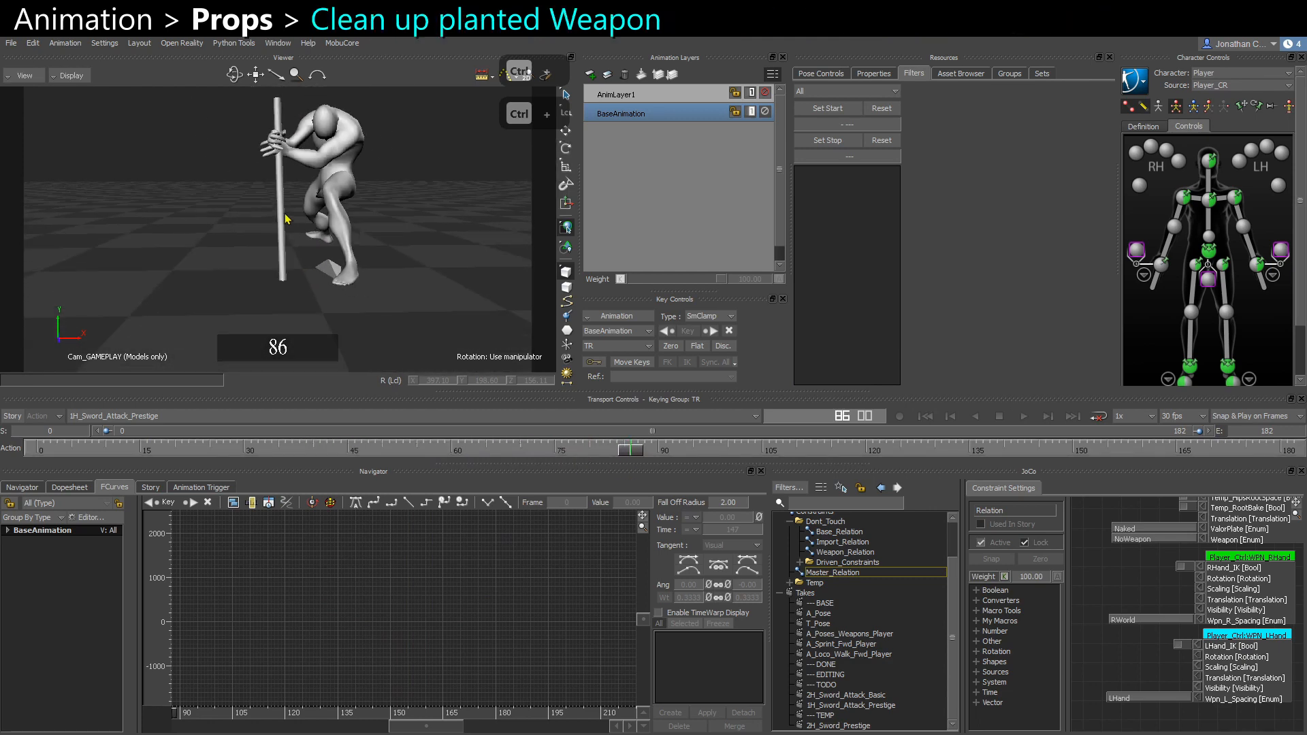
left_click_drag(283, 275, 392, 249, "ctrl+shift")
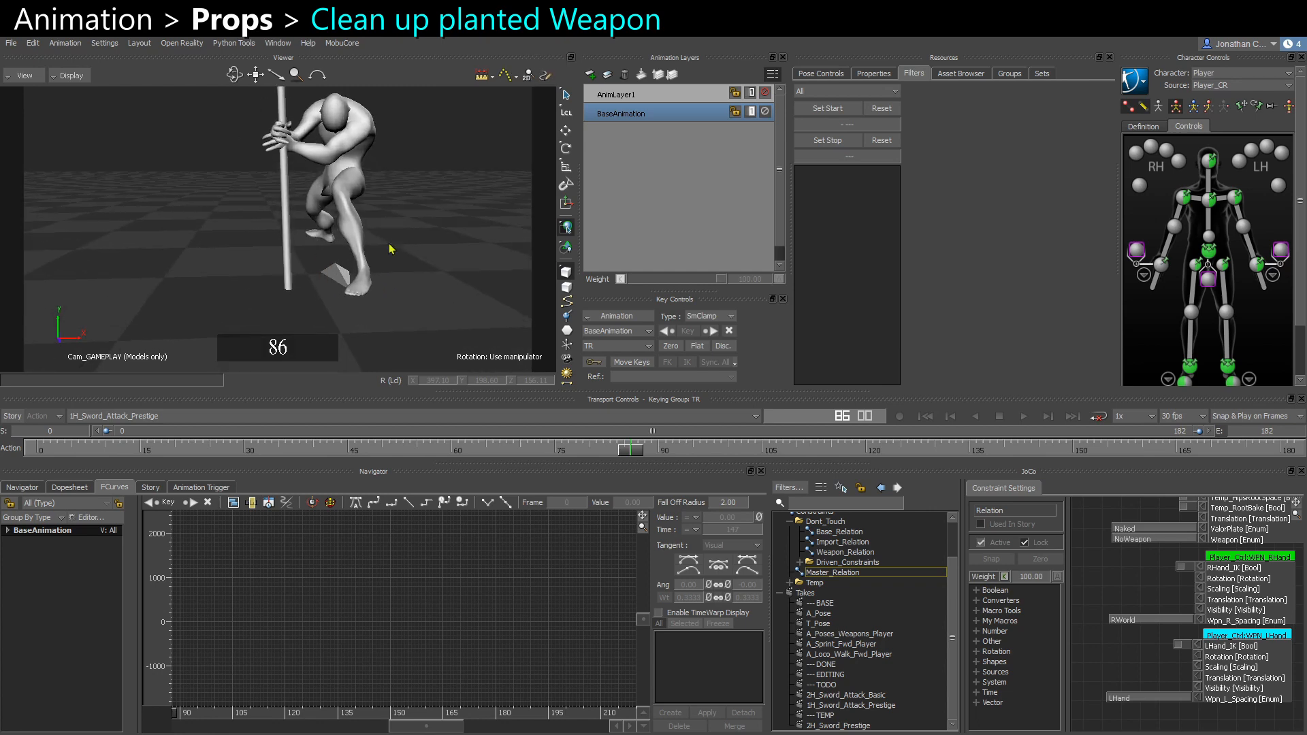
Add a Null element to the scene near the planted weapon's tip and switch the viewer to X-Ray display
left_click(817, 74)
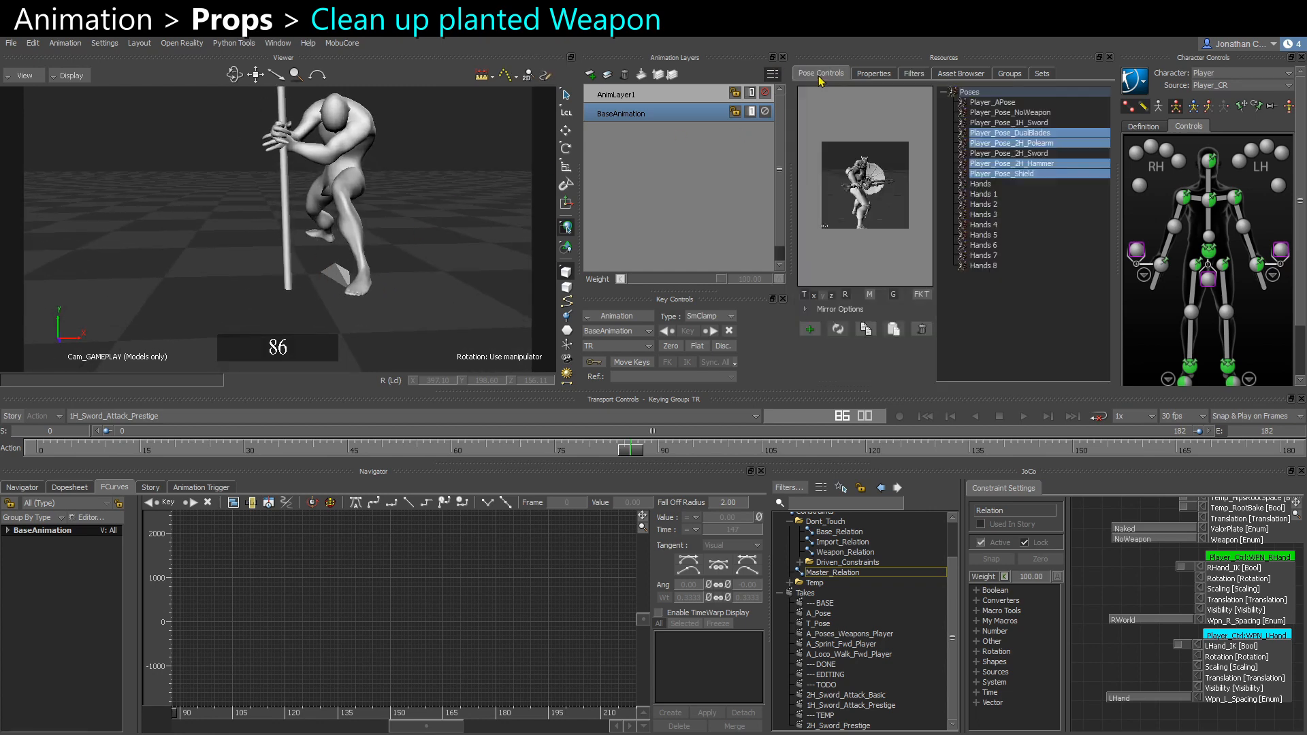
left_click(1007, 74)
left_click(958, 74)
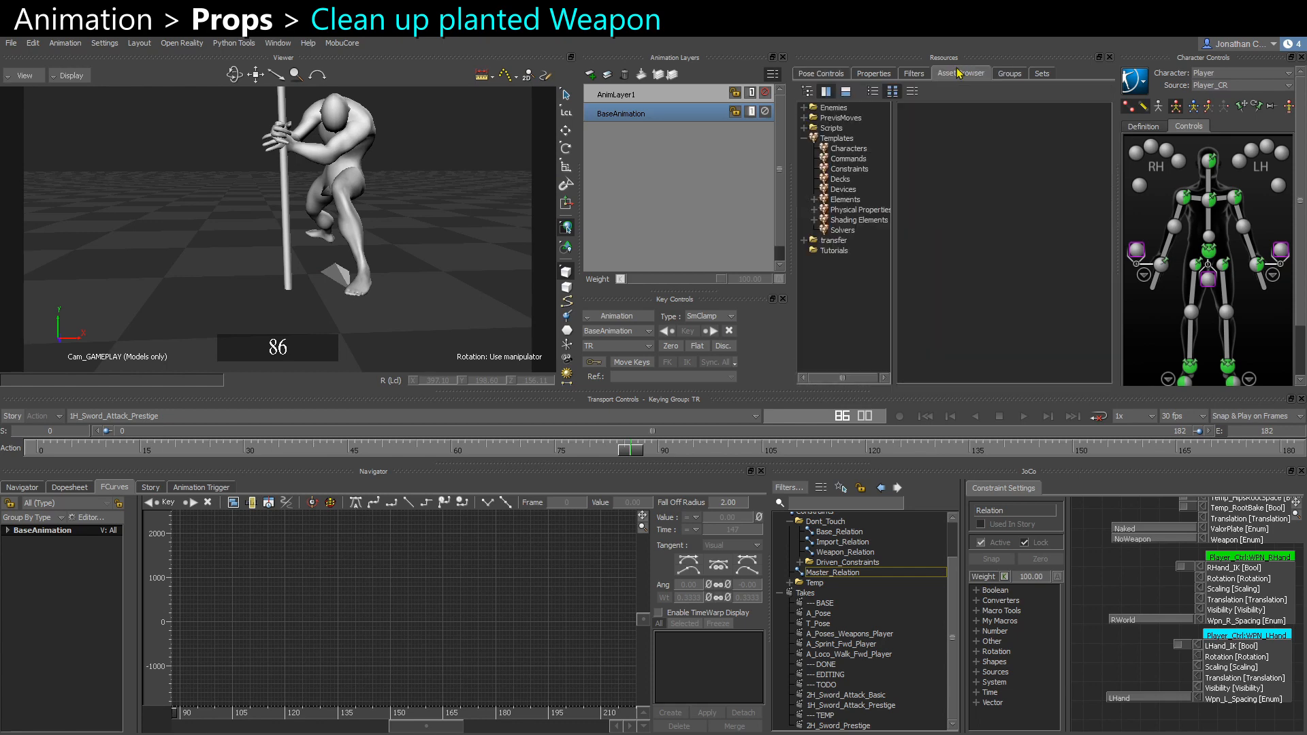
left_click(844, 200)
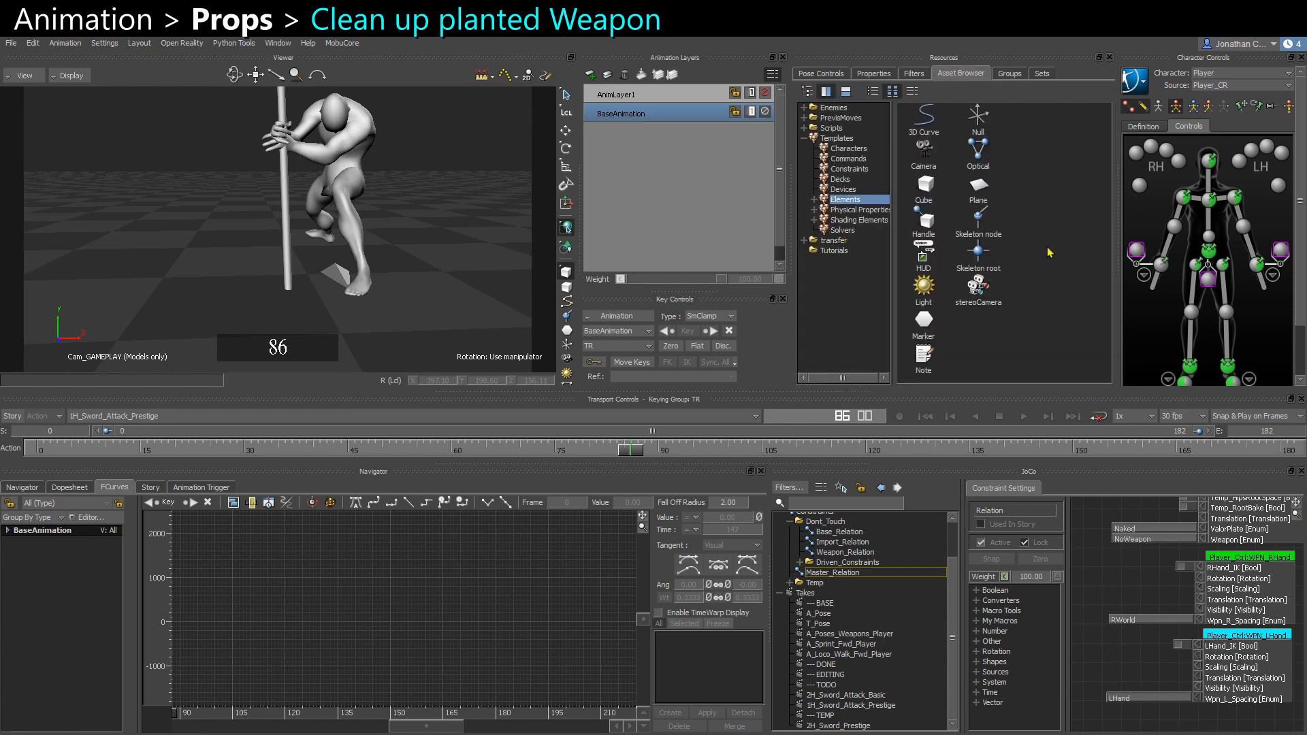
left_click_drag(992, 123, 995, 125)
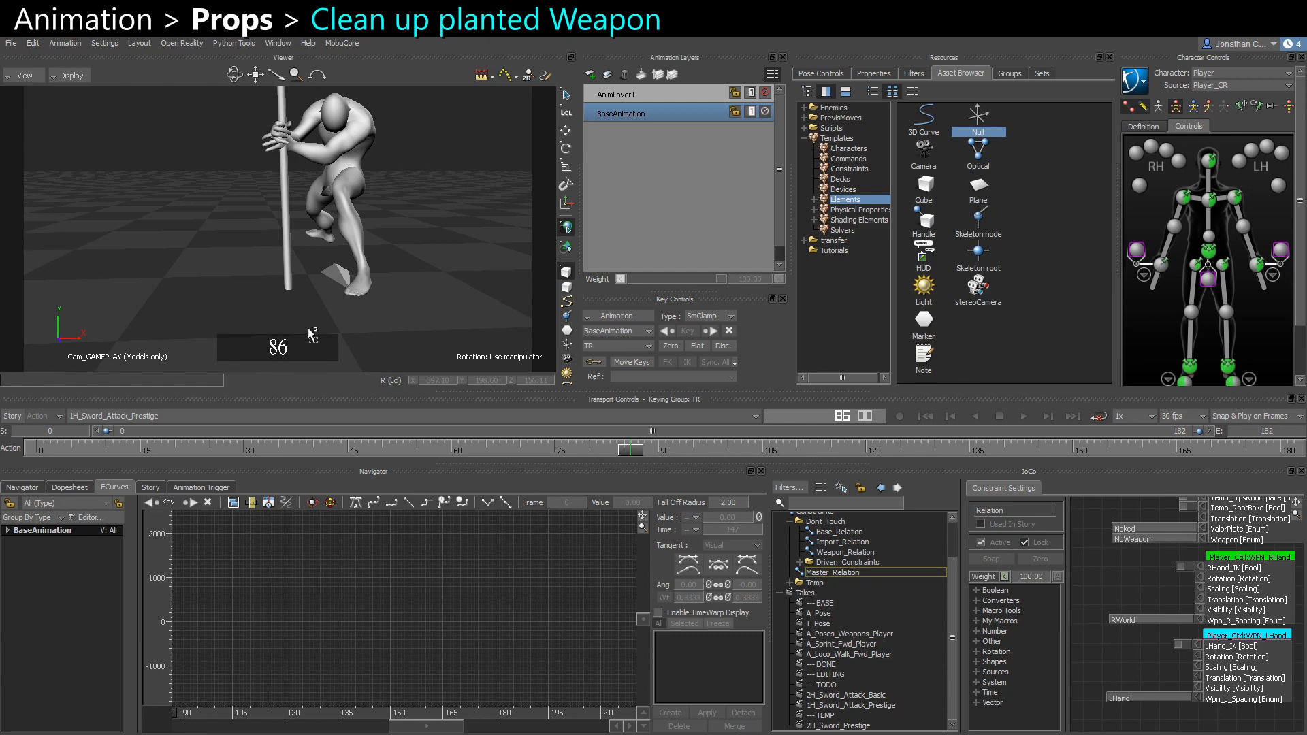
left_click_drag(284, 304, 280, 301)
key("ctrl+a")
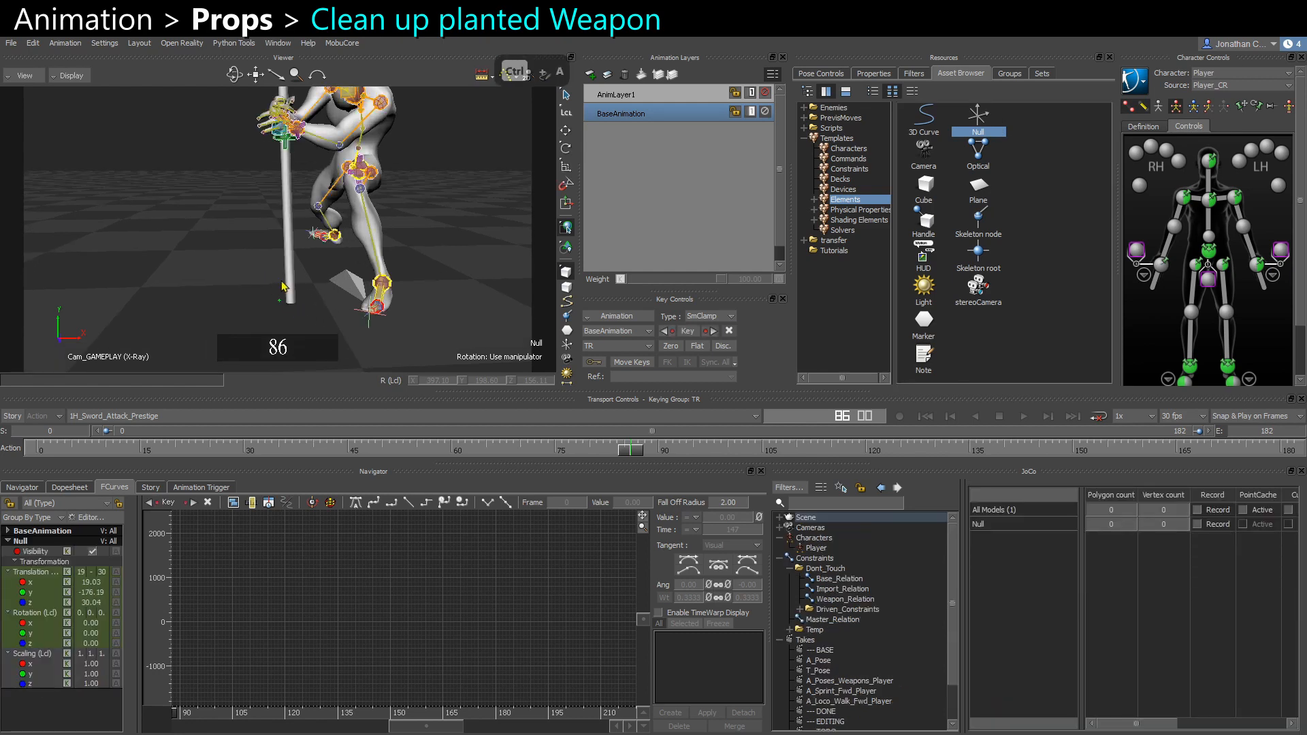
Set the Null's display size to 1761
left_click(872, 74)
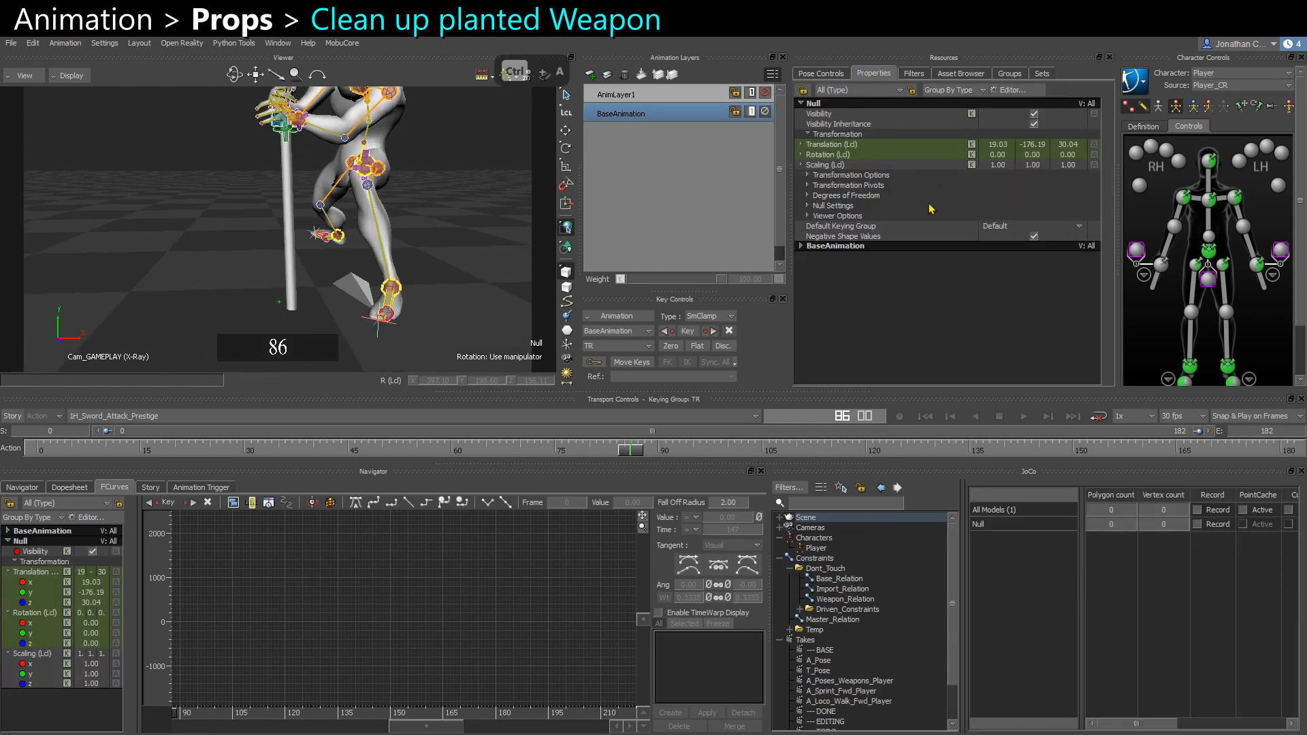
left_click(807, 206)
left_click_drag(1032, 229, 1254, 228, "ctrl")
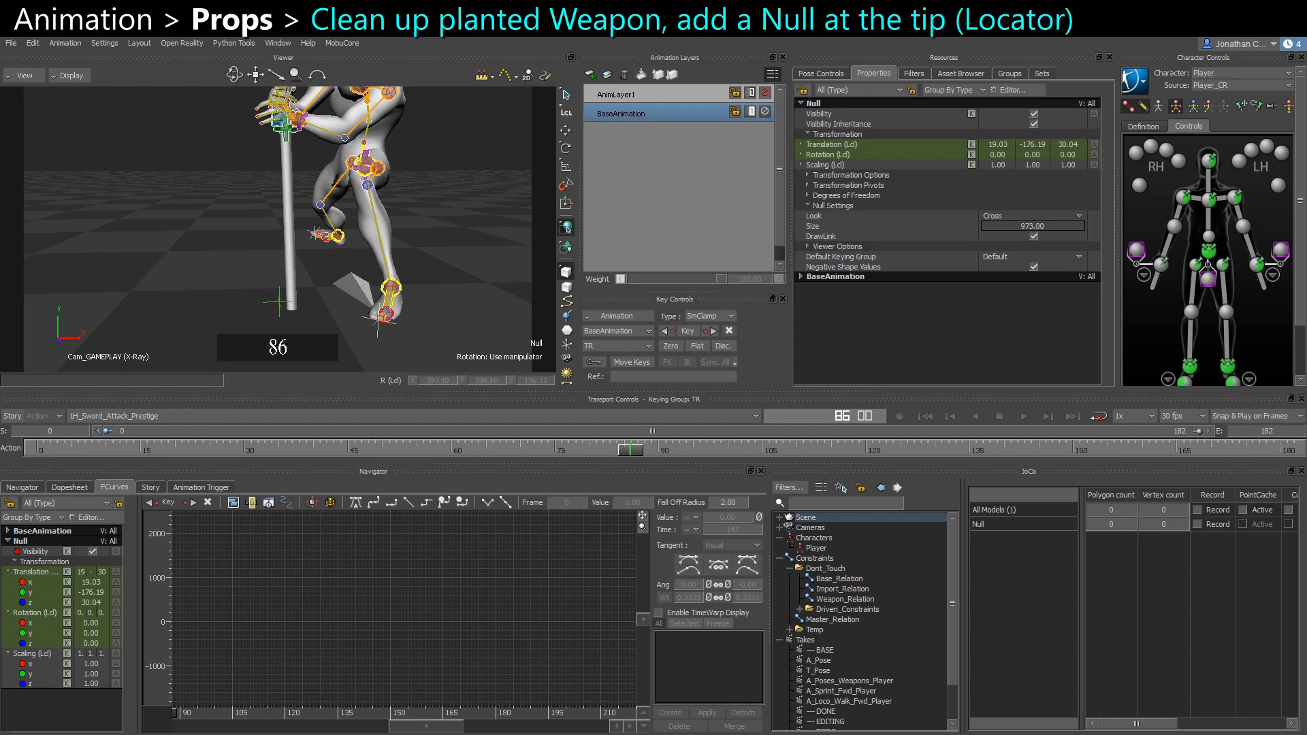
mouse_move(352, 245)
left_mouse_down("ctrl+shift")
mouse_move(371, 248)
mouse_move(348, 249)
left_mouse_up("ctrl+shift")
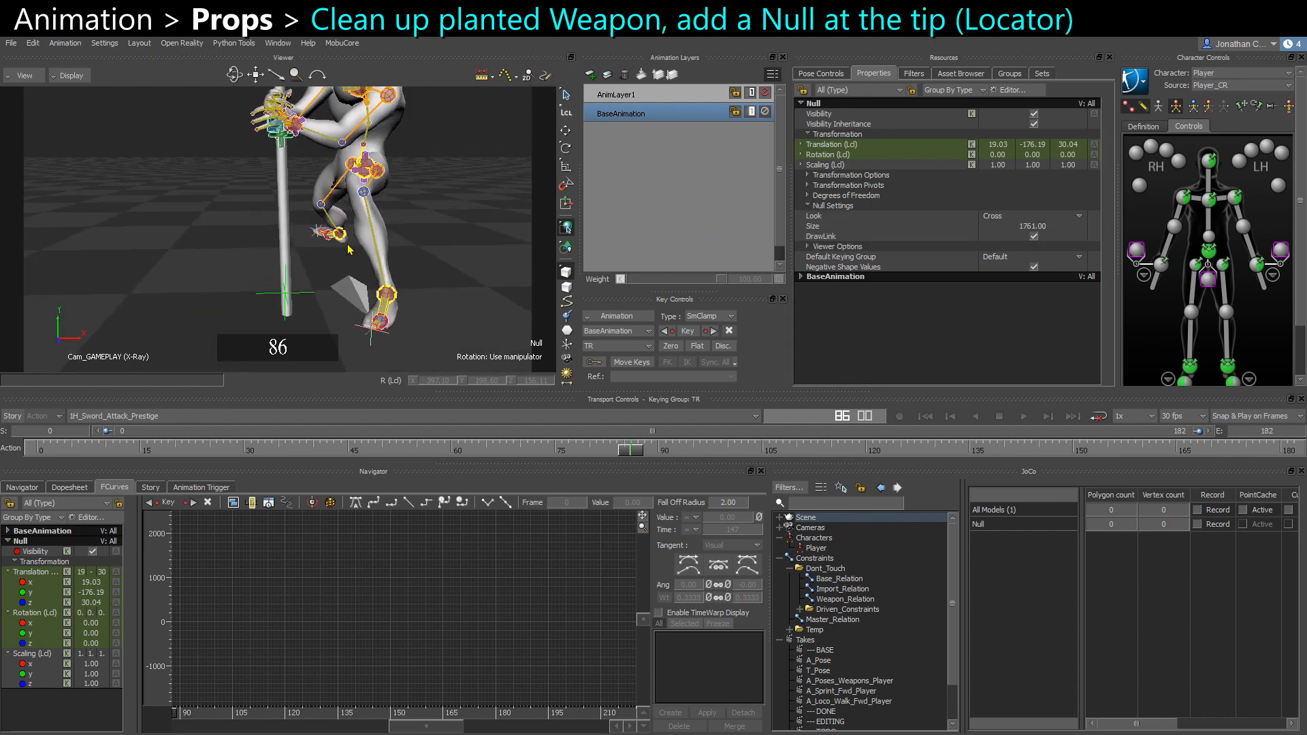
Align the Null to the weapon marker and move it along the weapon's length to the tip on the ground
left_click(276, 136)
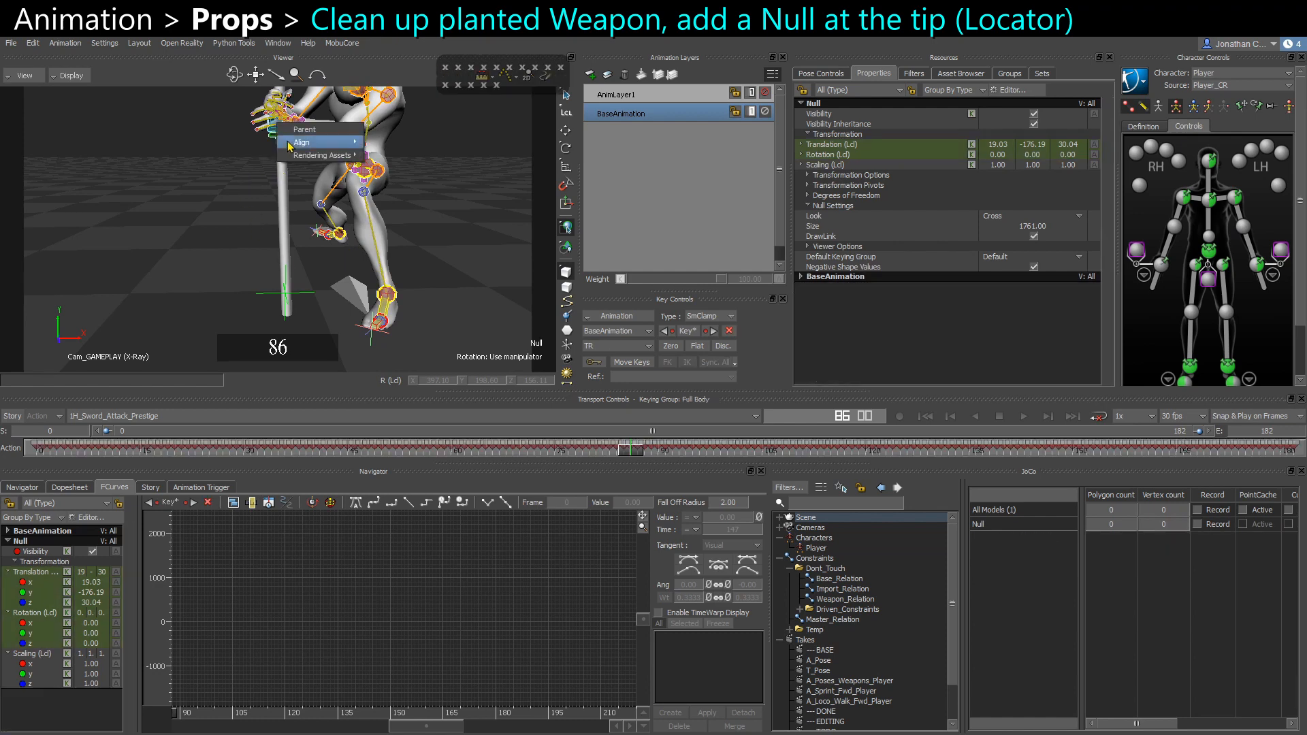
mouse_move(327, 141)
left_click(434, 156)
left_click_drag(422, 204, 293, 245, "ctrl+shift")
key("w")
left_click_drag(280, 168, 289, 270)
left_click_drag(289, 271, 305, 161, "shift")
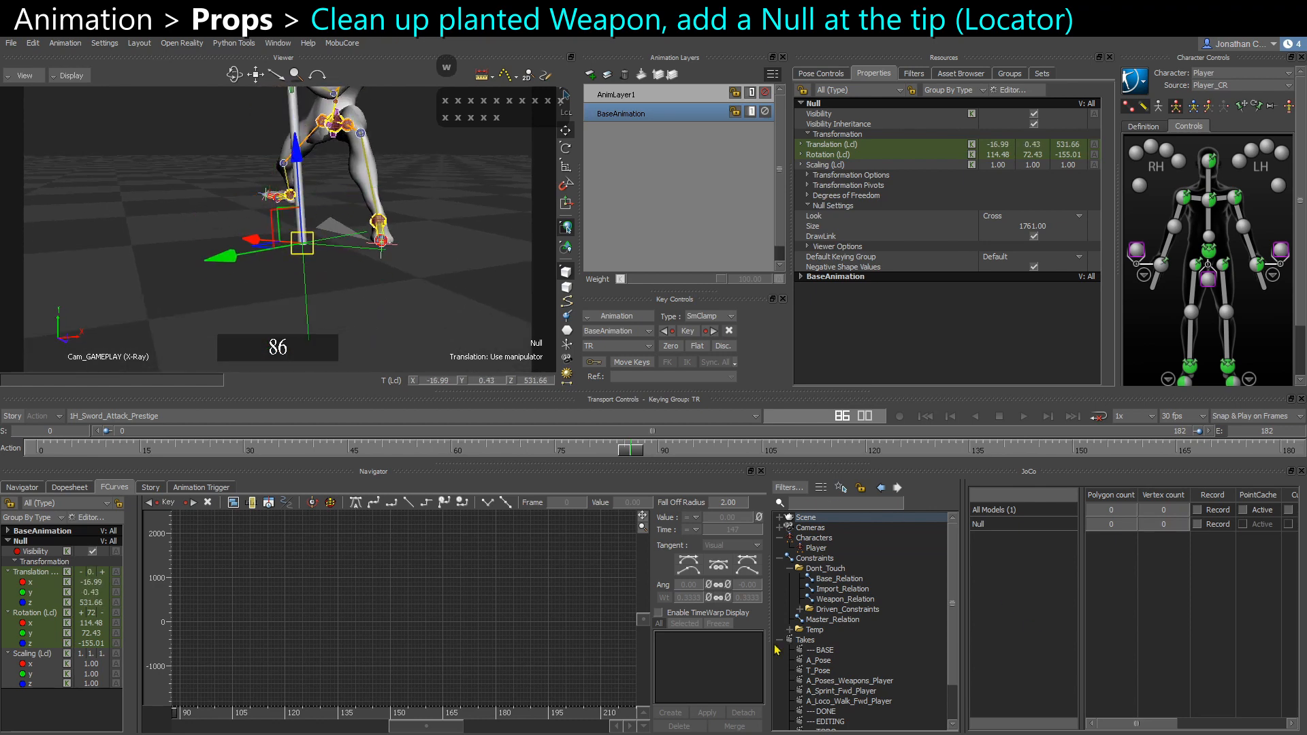
Insert a Multi Referential constraint into the scene's constraints and make its settings area wider
left_click(814, 558)
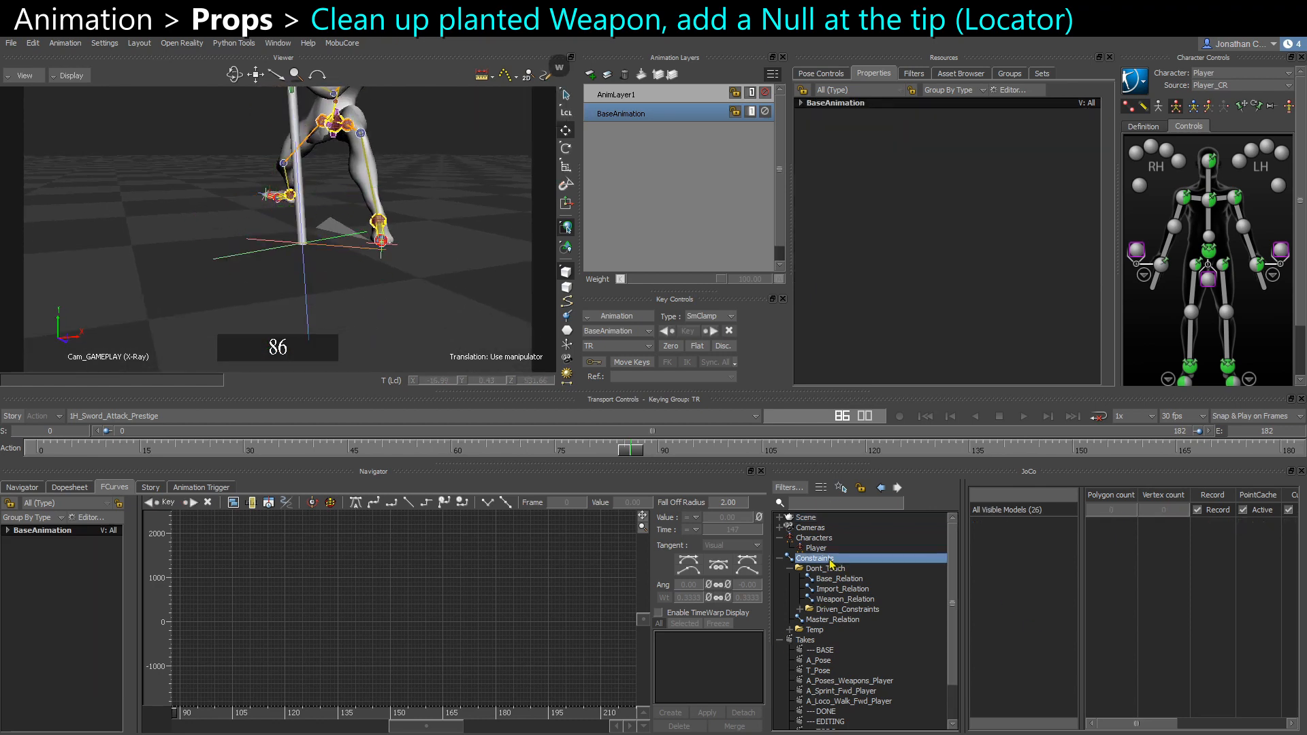
right_click(830, 560)
mouse_move(893, 599)
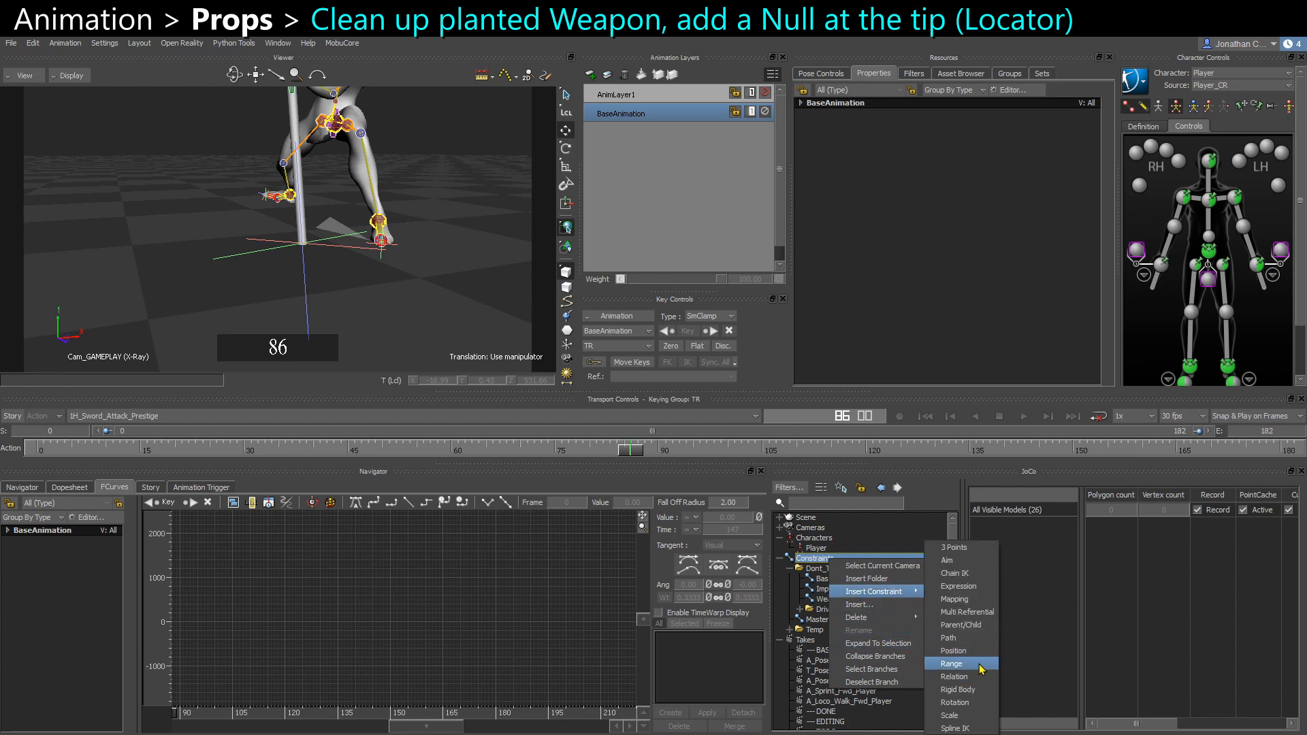
left_click(980, 612)
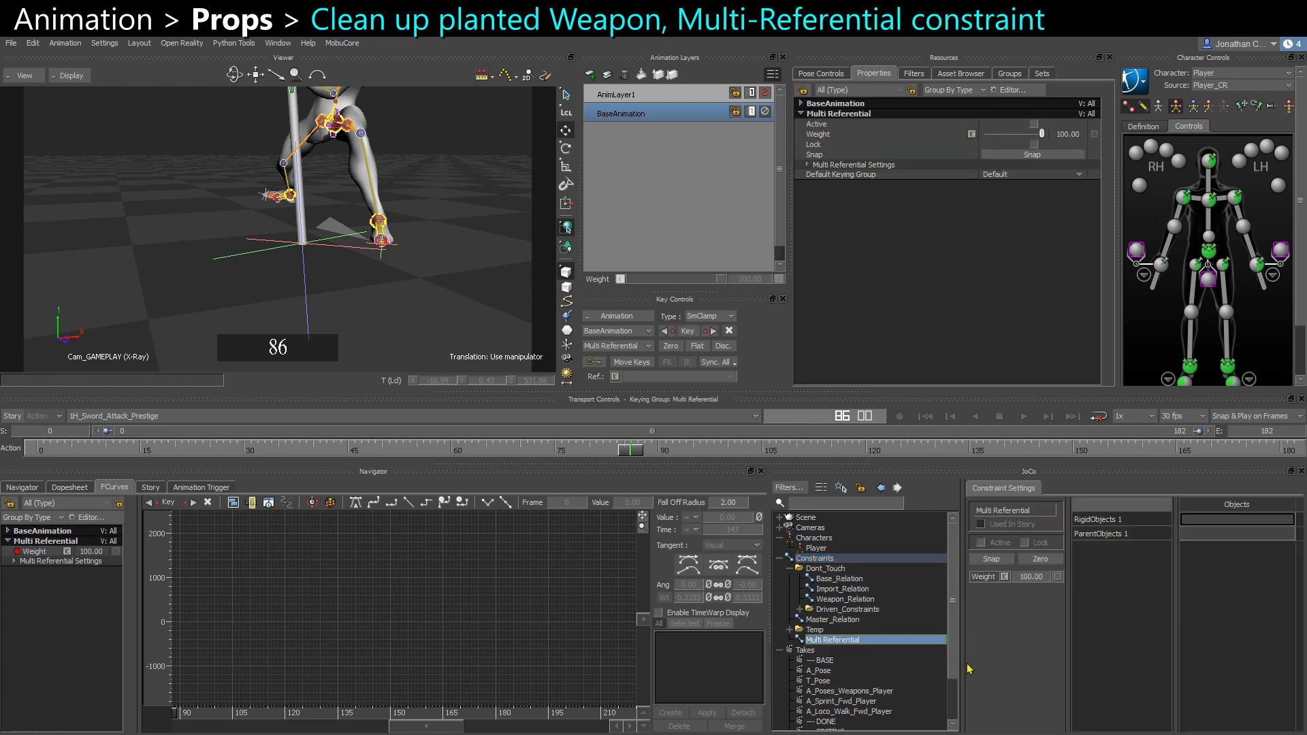
left_click_drag(963, 652, 948, 653)
mouse_move(1052, 652)
left_mouse_down()
mouse_move(1021, 651)
mouse_move(1051, 652)
left_mouse_up()
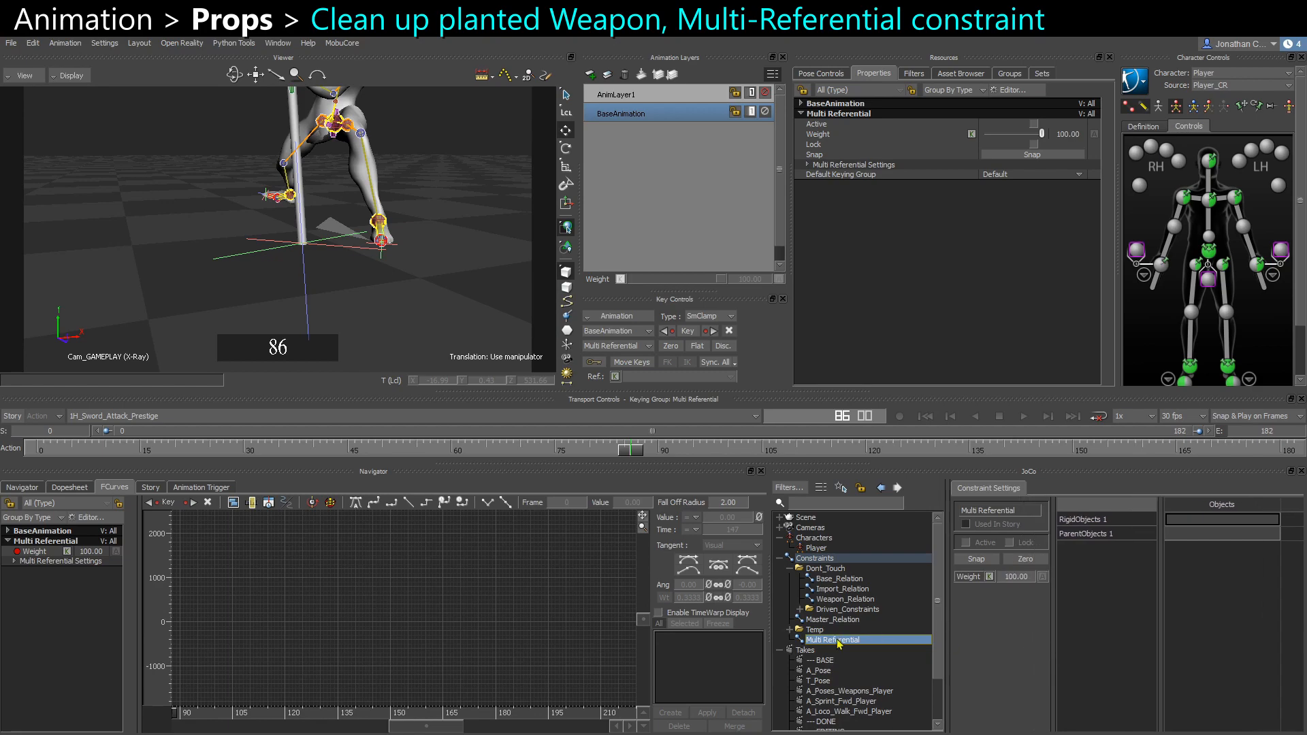
Assign the right weapon world marker, WPN_RWorld, as the first rigid object of the Multi Referential constraint
left_click_drag(366, 288, 304, 303, "ctrl+shift")
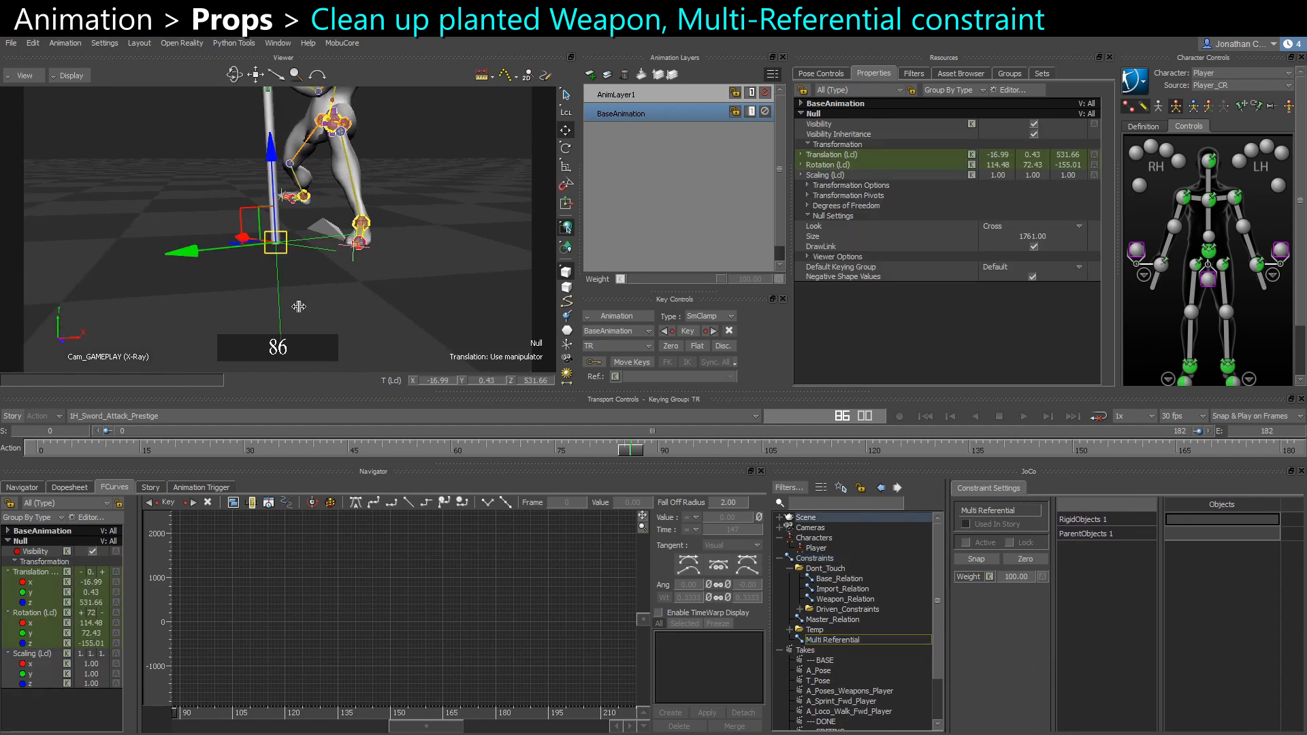
left_click(25, 489)
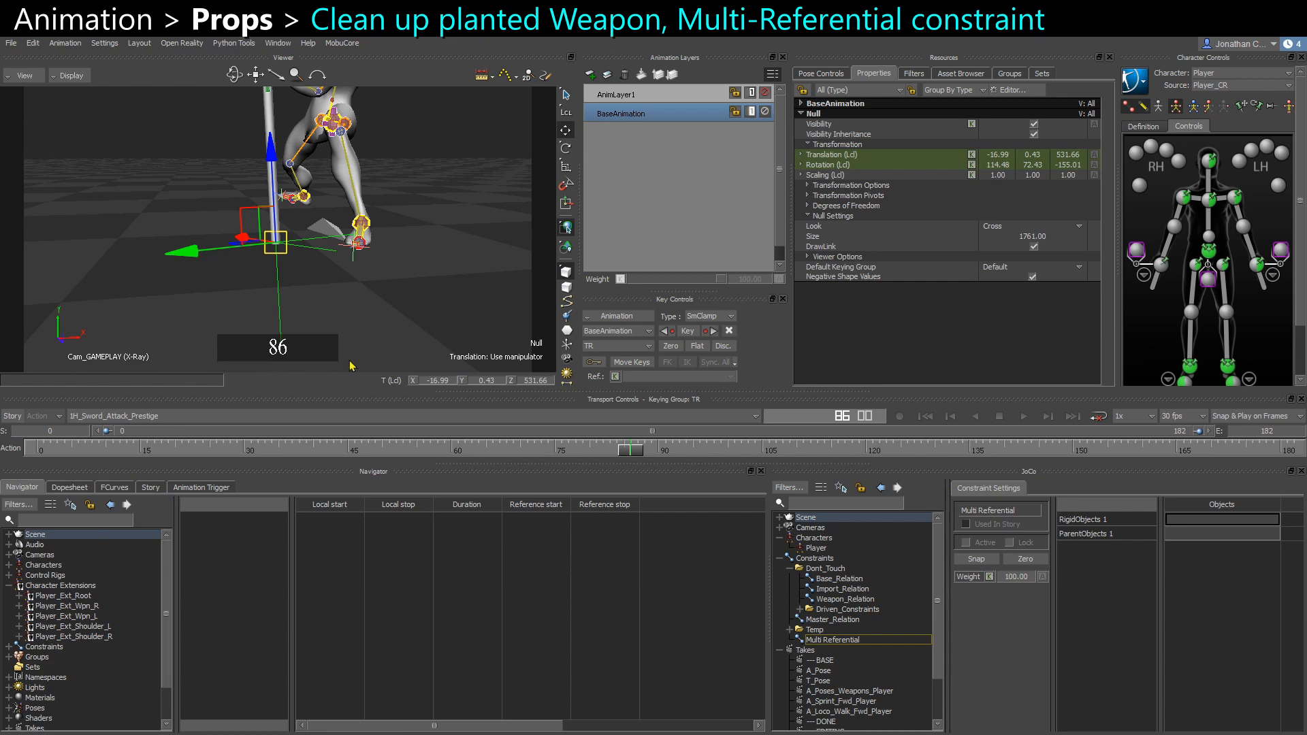
left_click_drag(560, 67, 111, 612)
left_click(111, 609)
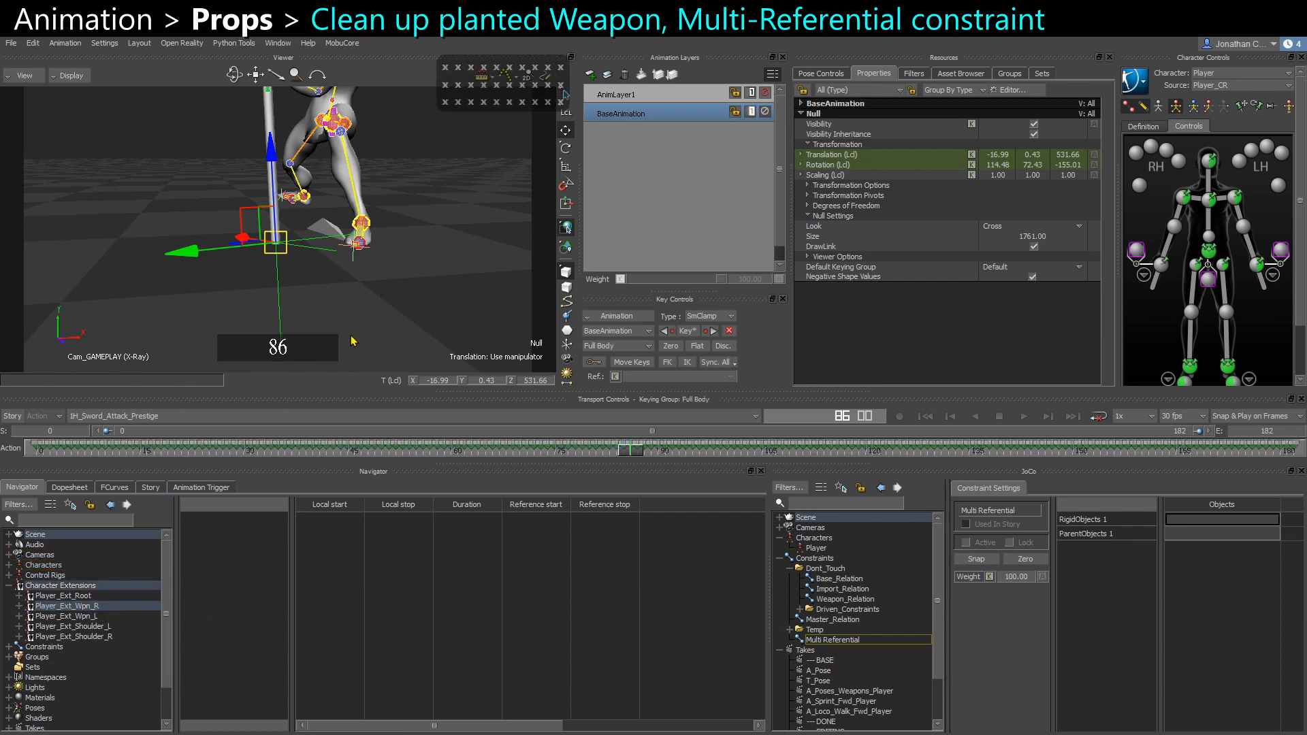
left_click(353, 339)
left_click_drag(272, 170, 334, 244, "shift")
left_click(339, 186)
left_click_drag(339, 186, 245, 214, "ctrl")
left_click_drag(490, 266, 1199, 524)
Assign the Null as the second rigid object of the Multi Referential constraint and activate the constraint
left_click_drag(280, 241, 244, 271, "ctrl")
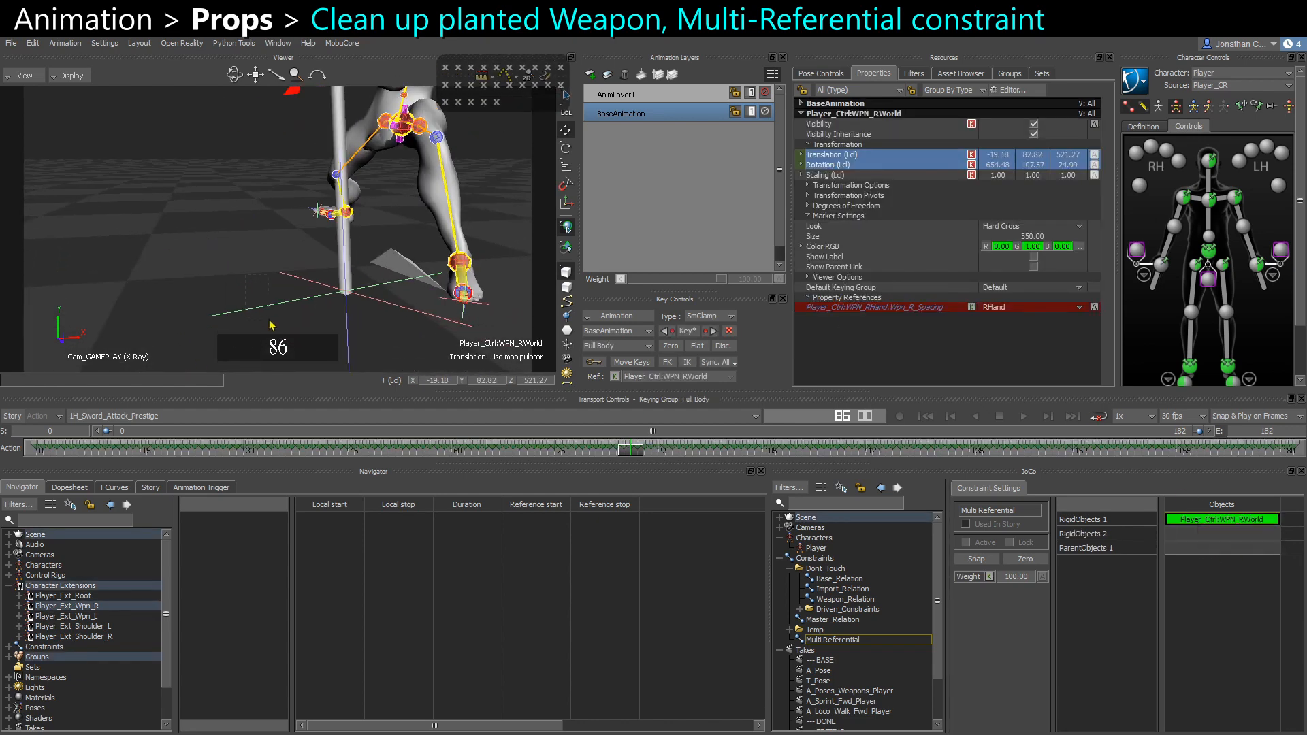
left_click(268, 309)
left_click_drag(146, 198, 1197, 537)
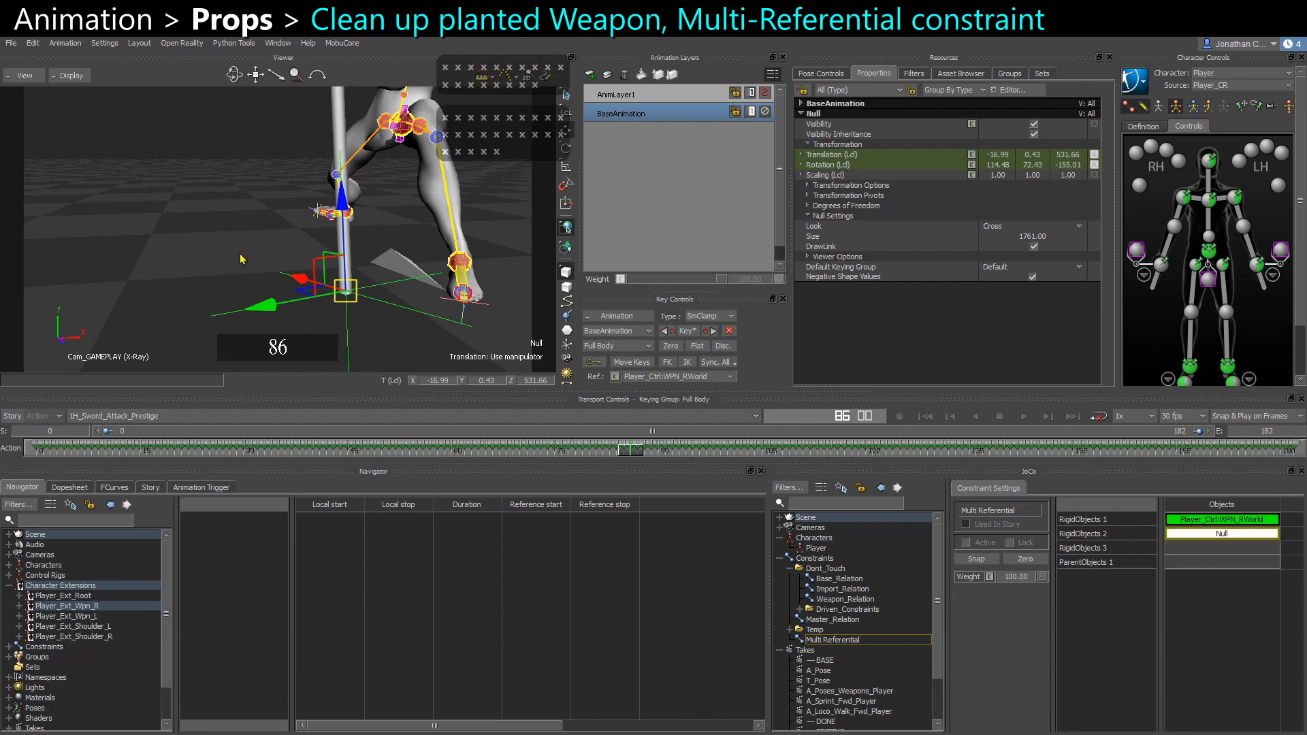
left_click_drag(240, 255, 224, 228, "ctrl")
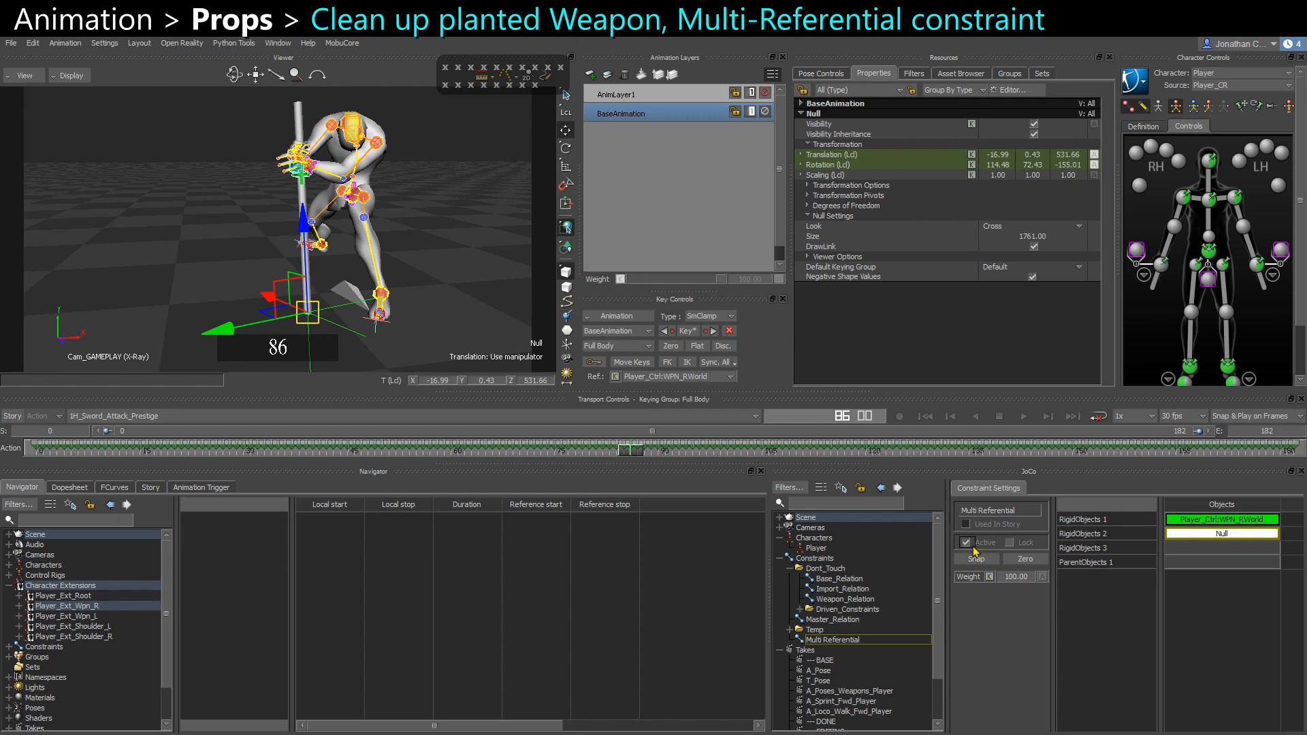
Try moving and rotating the weapon from the Null at its tip, undoing each test
left_click_drag(301, 318, 256, 155)
key("ctrl+z")
scroll(302, 281, "up", 2)
key("e")
key("ctrl+z")
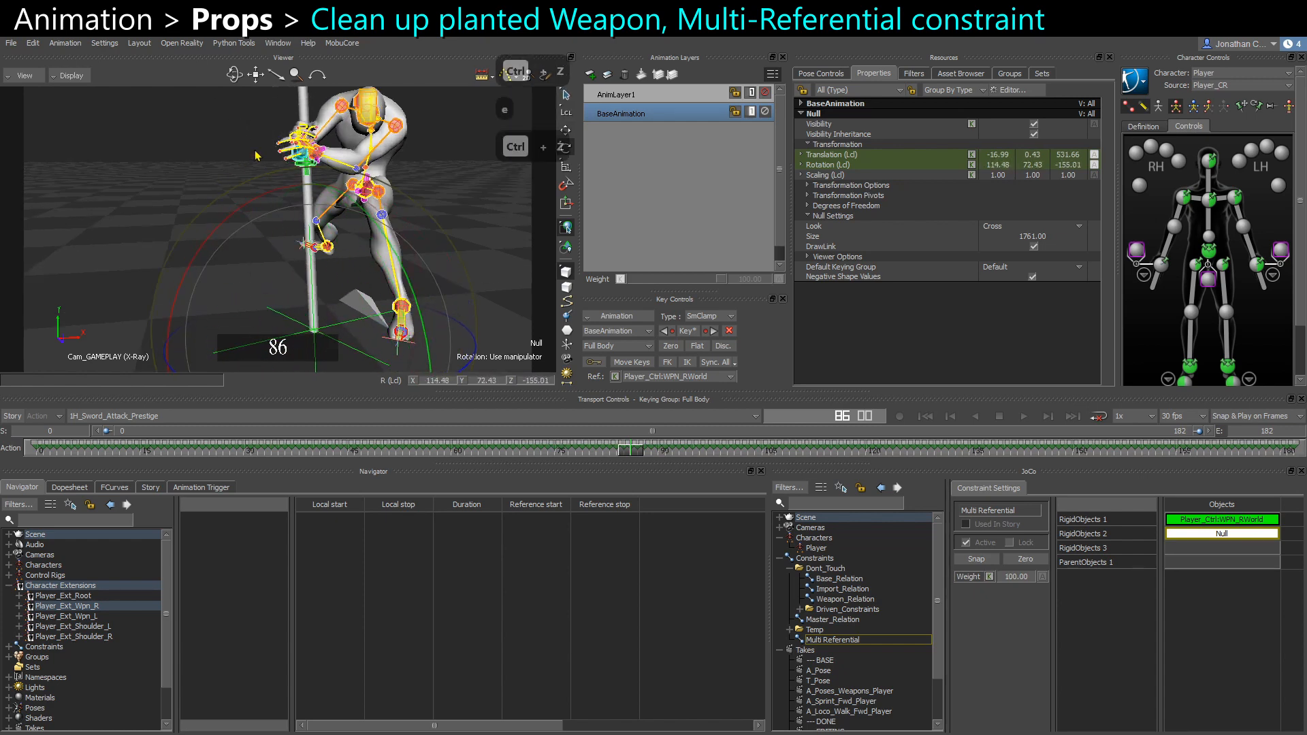
Try rotating the weapon about the WPN_RWorld marker at the hands, and undo the test rotation
left_click(467, 194)
scroll(306, 166, "up", 1)
left_click(305, 165)
scroll(272, 197, "down", 2)
left_click_drag(251, 215, 206, 130)
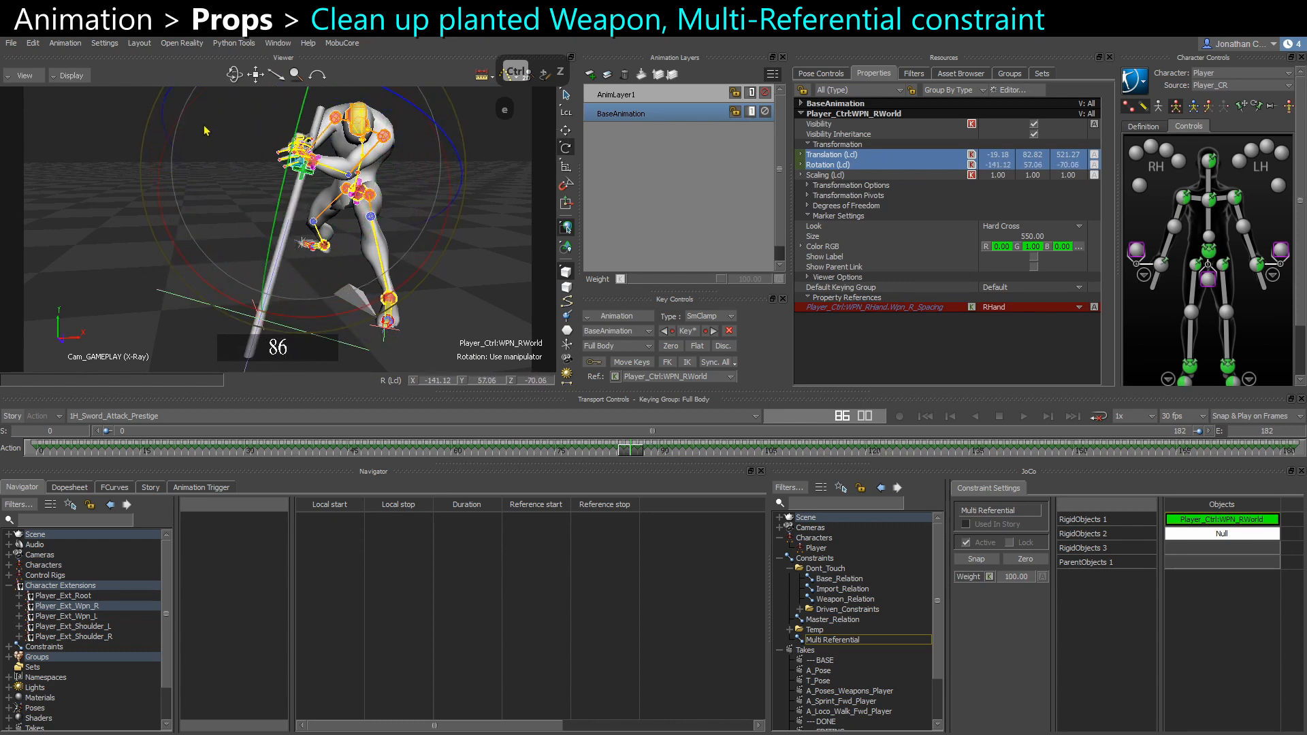
key("ctrl+z")
key("ctrl+z")
key("ctrl+z")
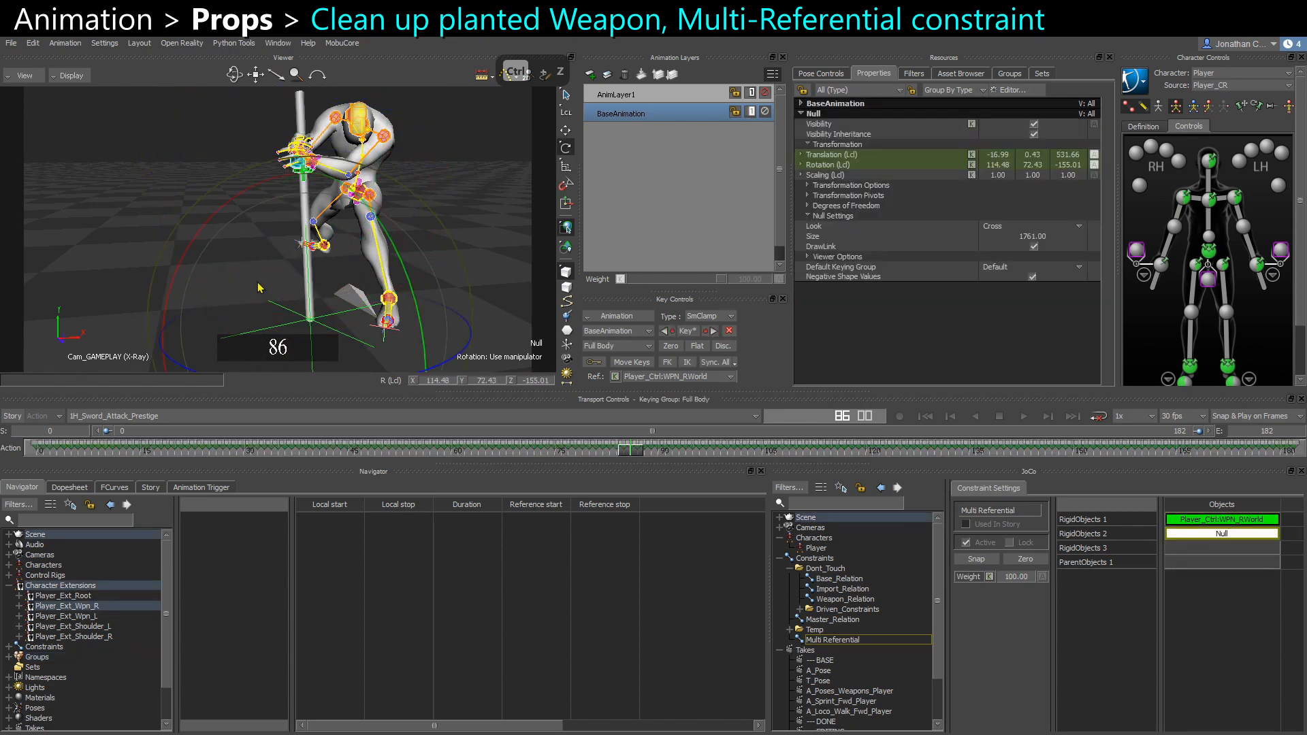
key("ctrl+z")
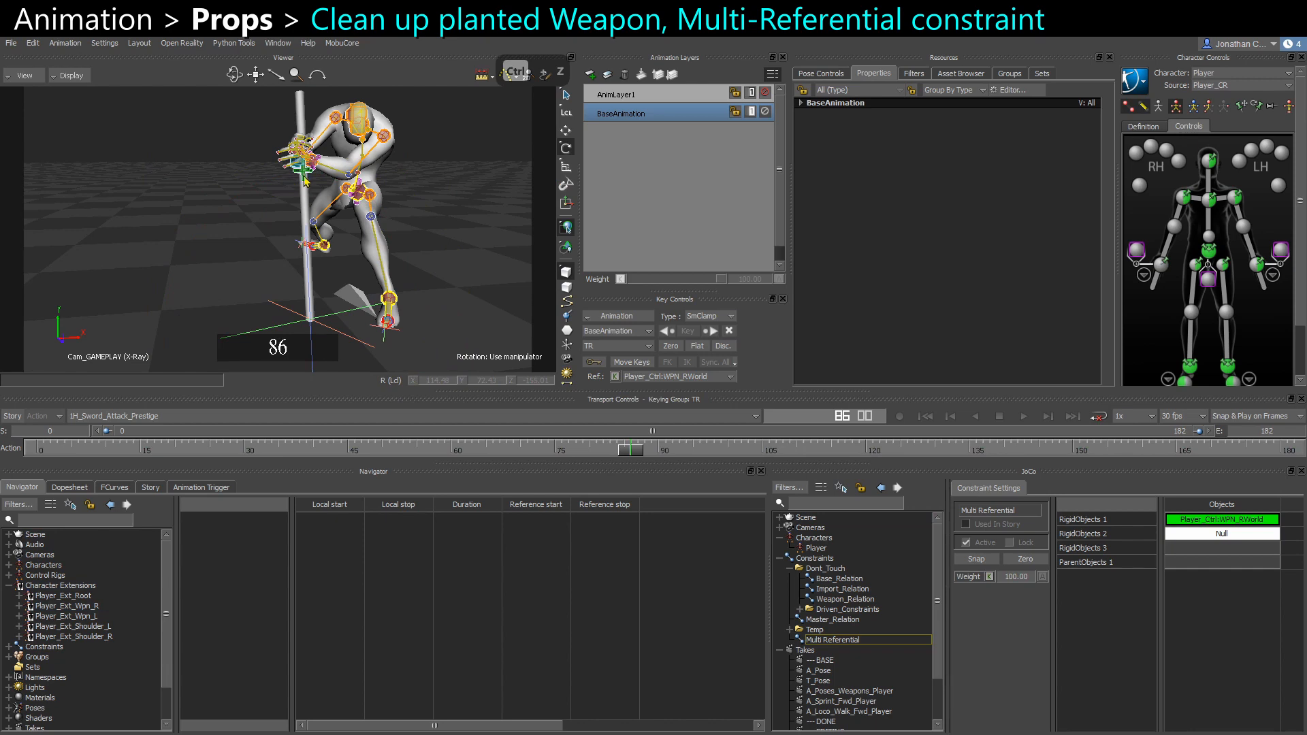
key("ctrl+z")
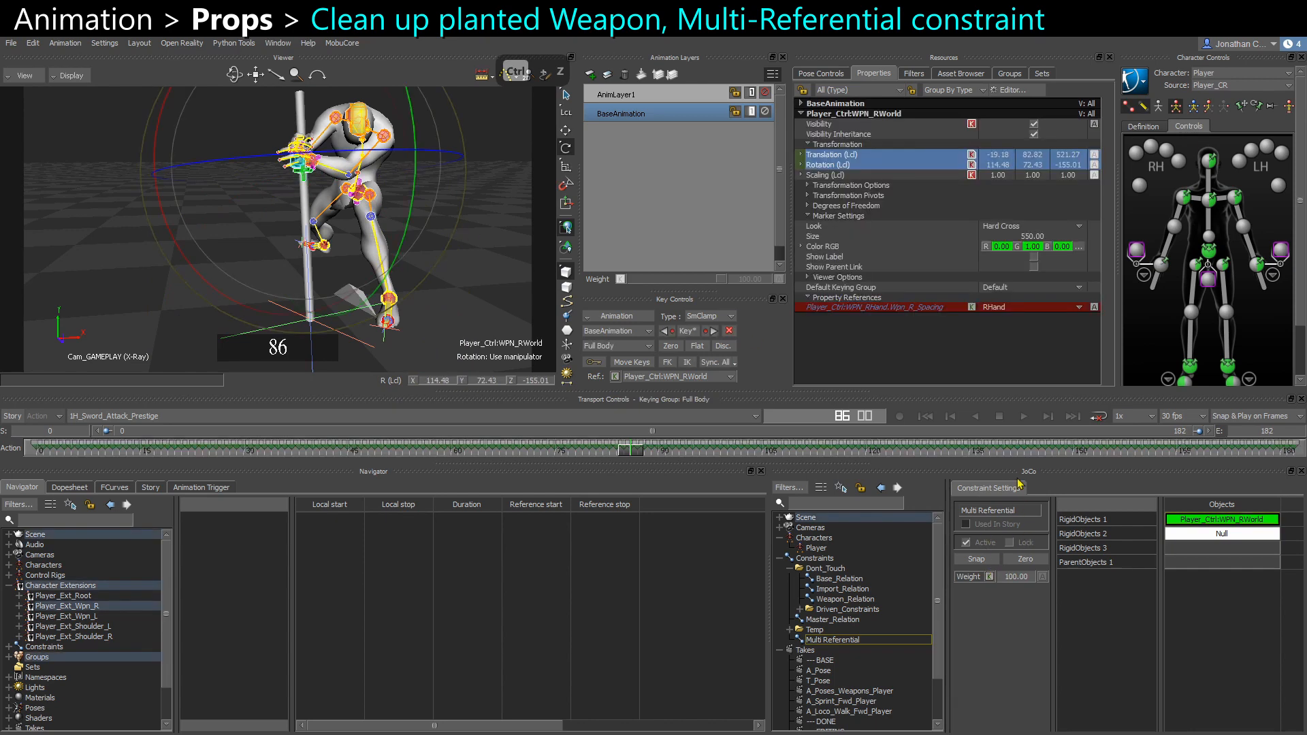
Show the Multi Referential constraint's detailed settings and check which objects are offered as its reference
left_click(856, 641)
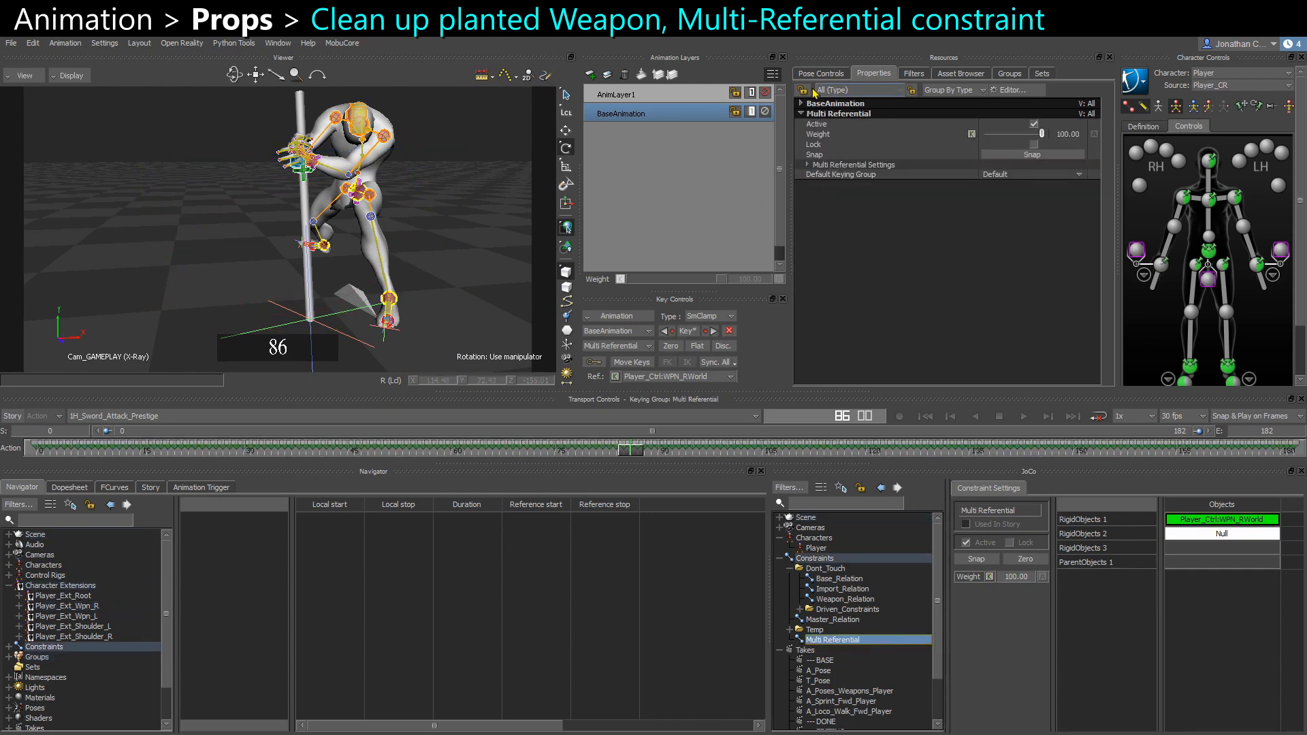
left_click(808, 165)
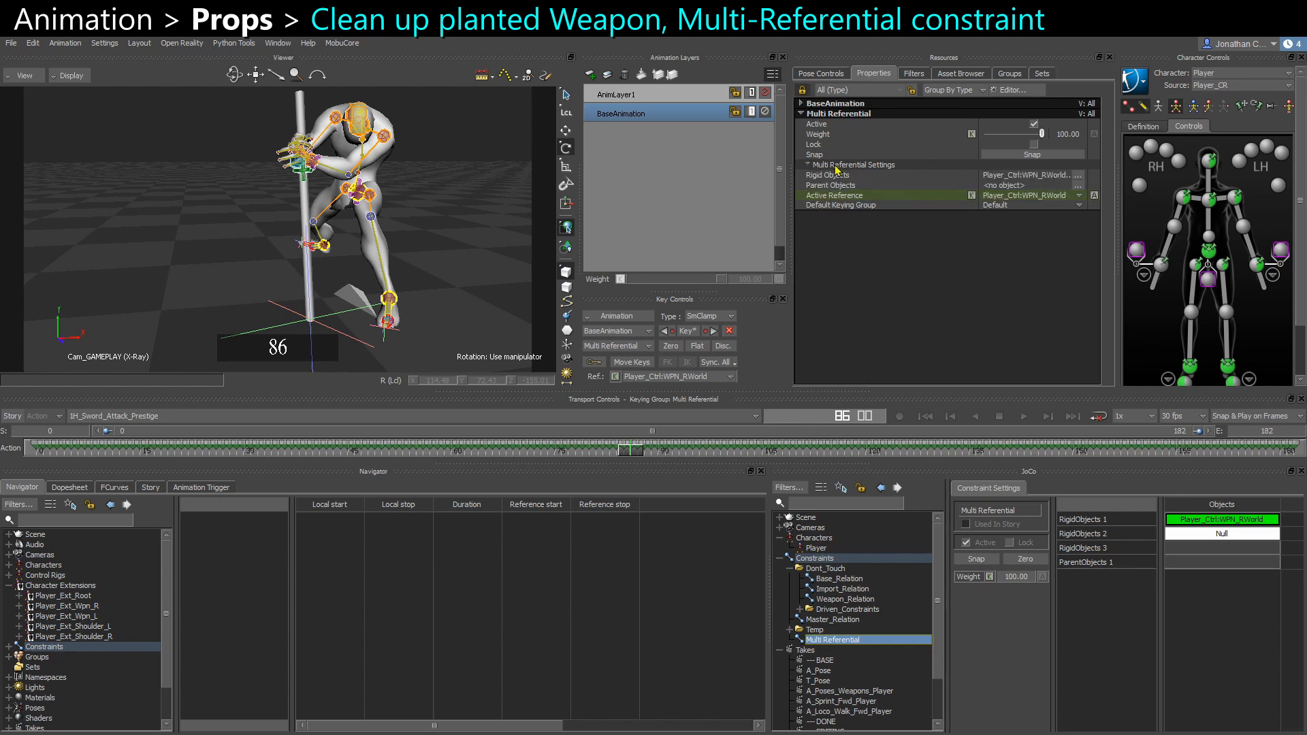
left_click(843, 166)
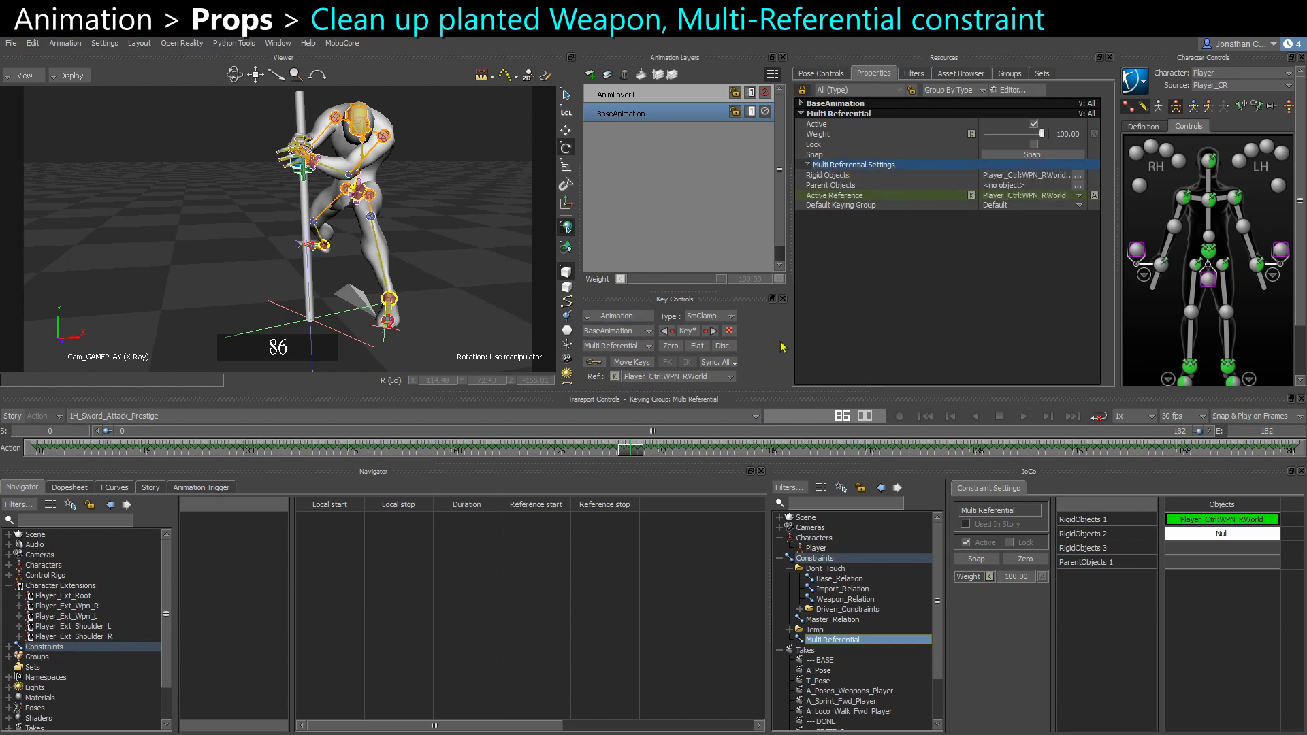
left_click(656, 378)
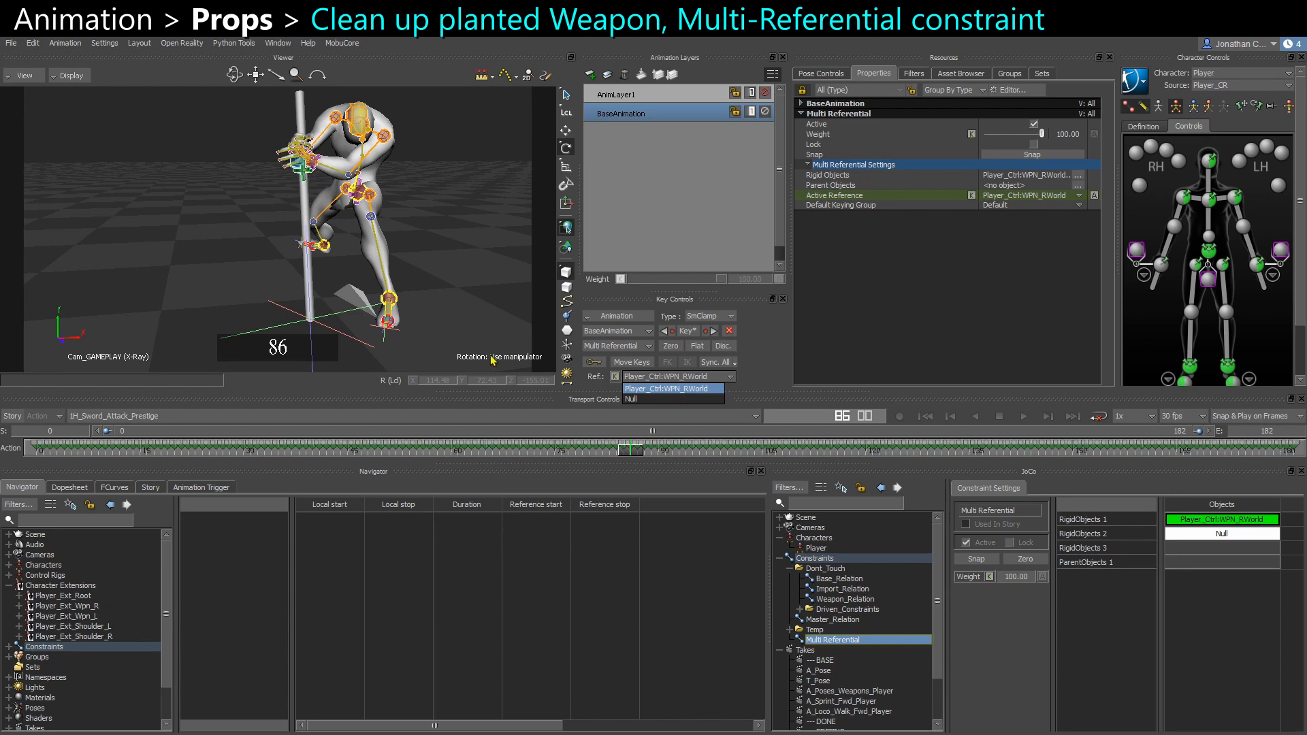
left_click(284, 339)
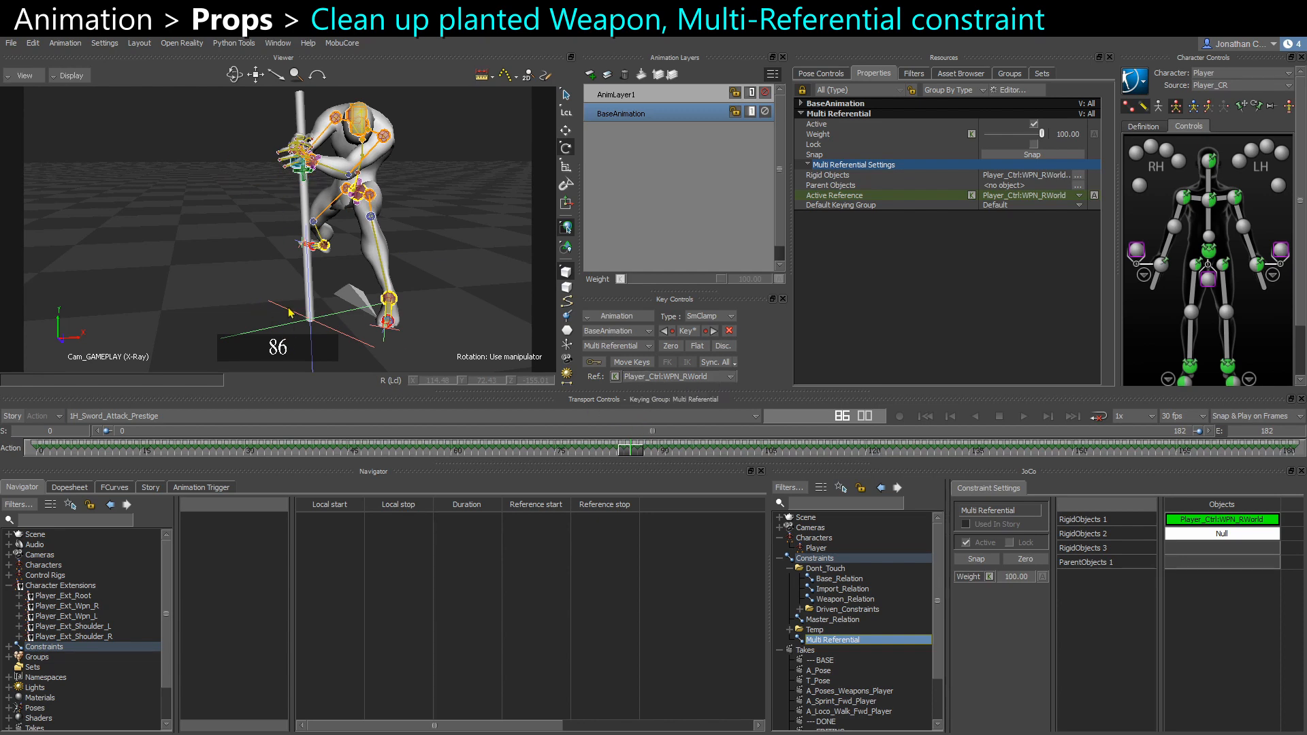
Plot the tip Null's translation and rotation onto the BaseAnimation layer on every frame at 30 FPS
left_click(297, 320)
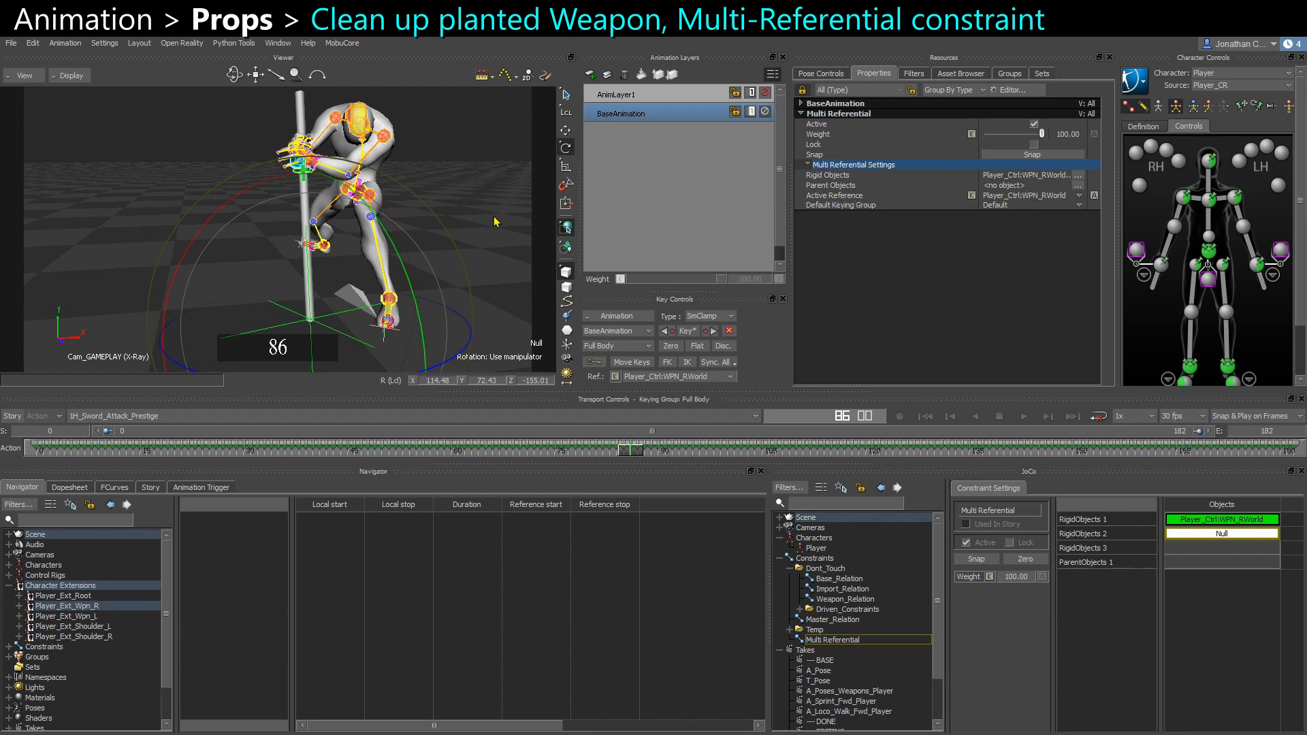
left_click(921, 195)
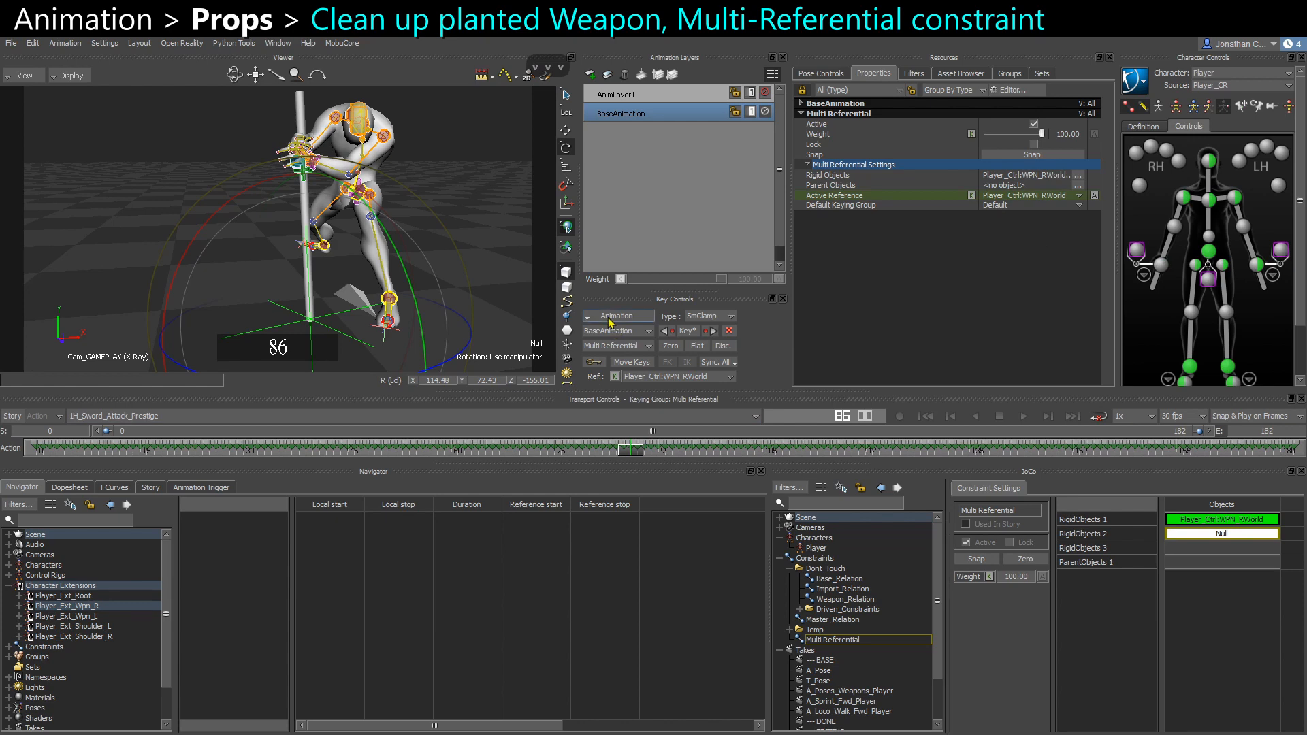
left_click(113, 488)
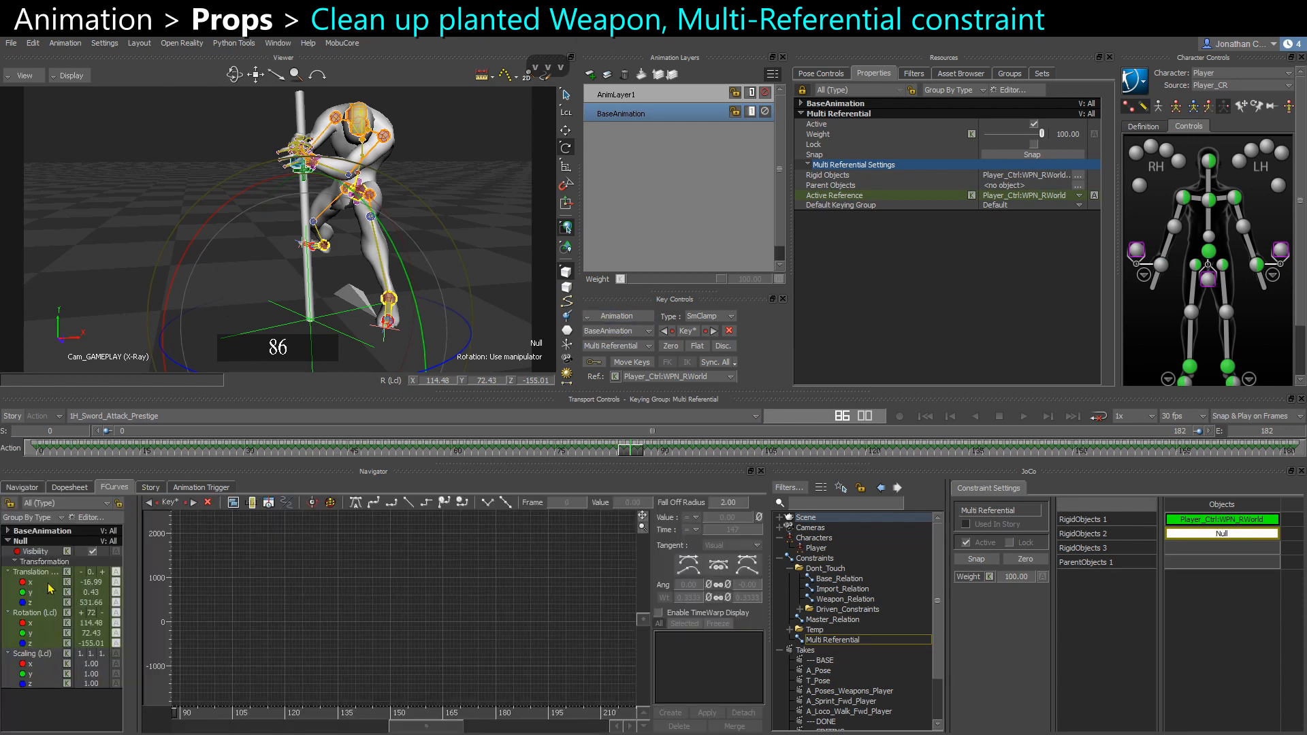
left_click(43, 614)
left_click(47, 573, "ctrl")
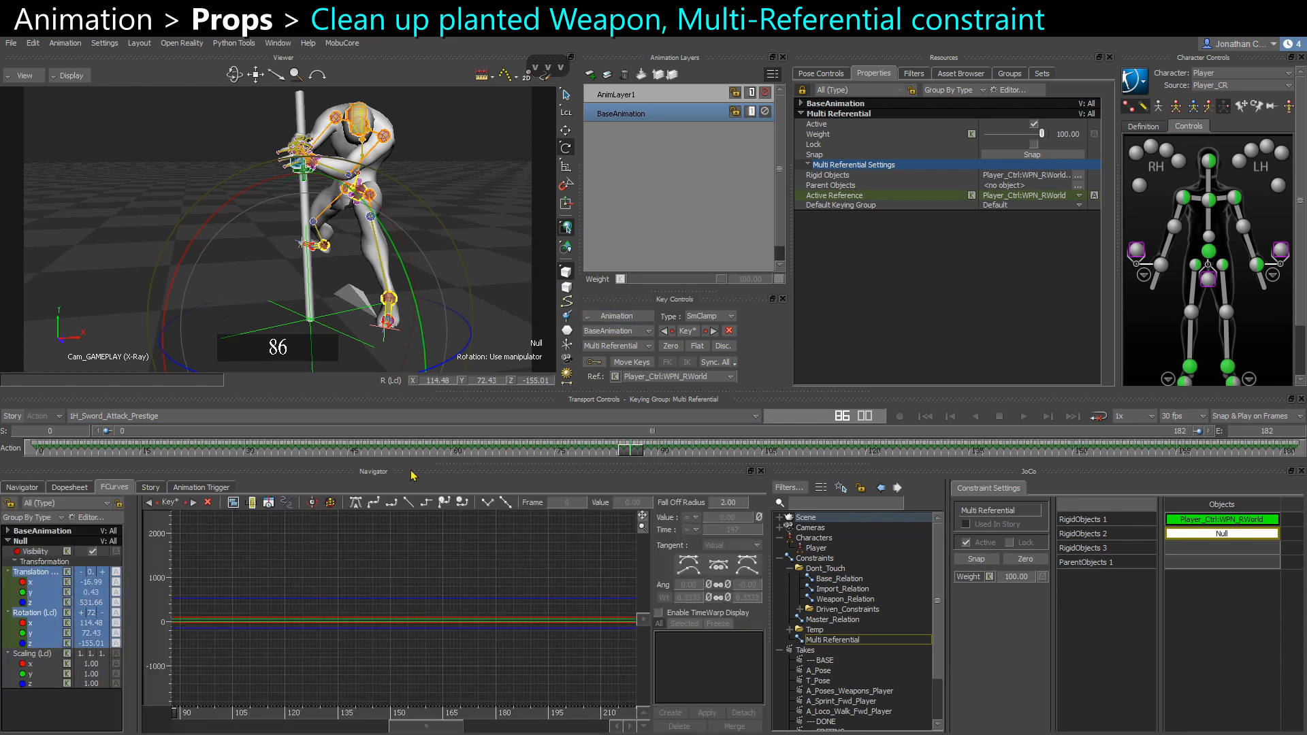
left_click(616, 316)
left_click(629, 371)
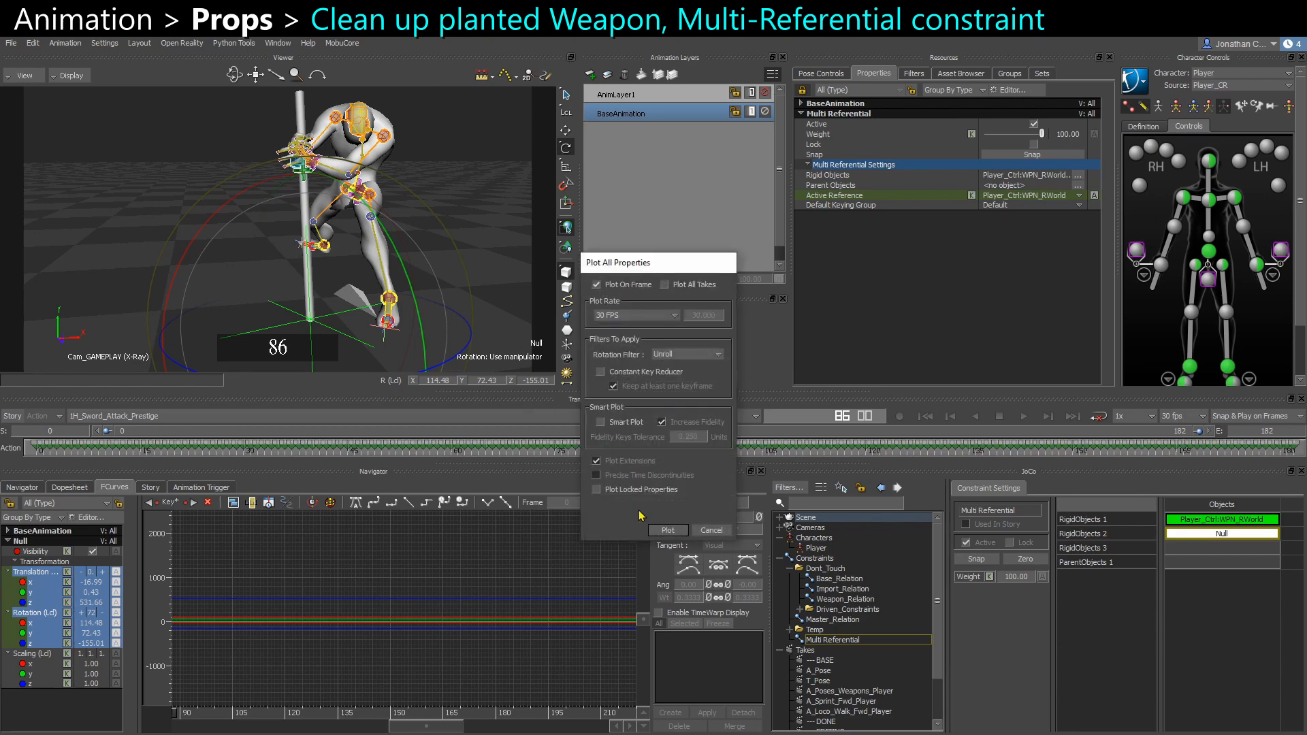
left_click(666, 531)
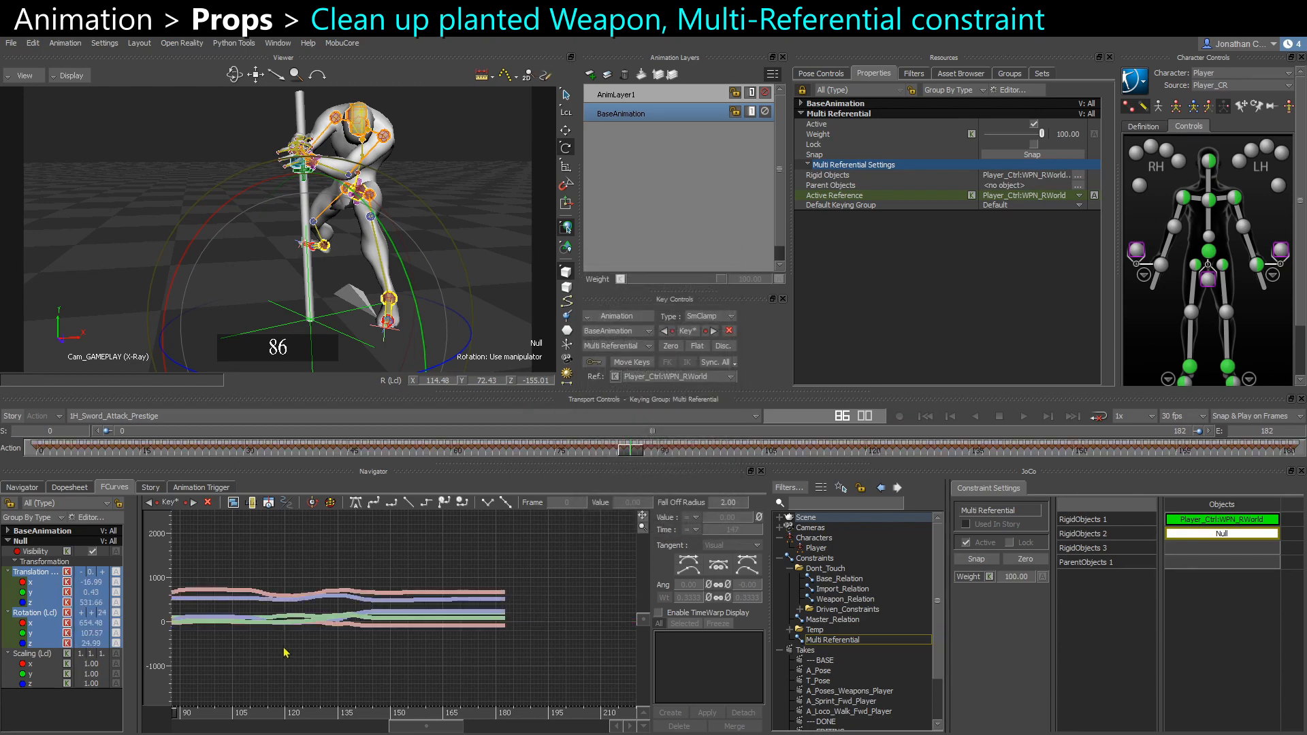
Duplicate the BaseAnimation layer at frame 82 and change the copy's layer mode
mouse_move(622, 455)
left_mouse_down()
mouse_move(519, 449)
mouse_move(683, 443)
mouse_move(552, 444)
mouse_move(606, 444)
left_mouse_up()
left_click(633, 112)
key("ctrl+c")
key("ctrl+v")
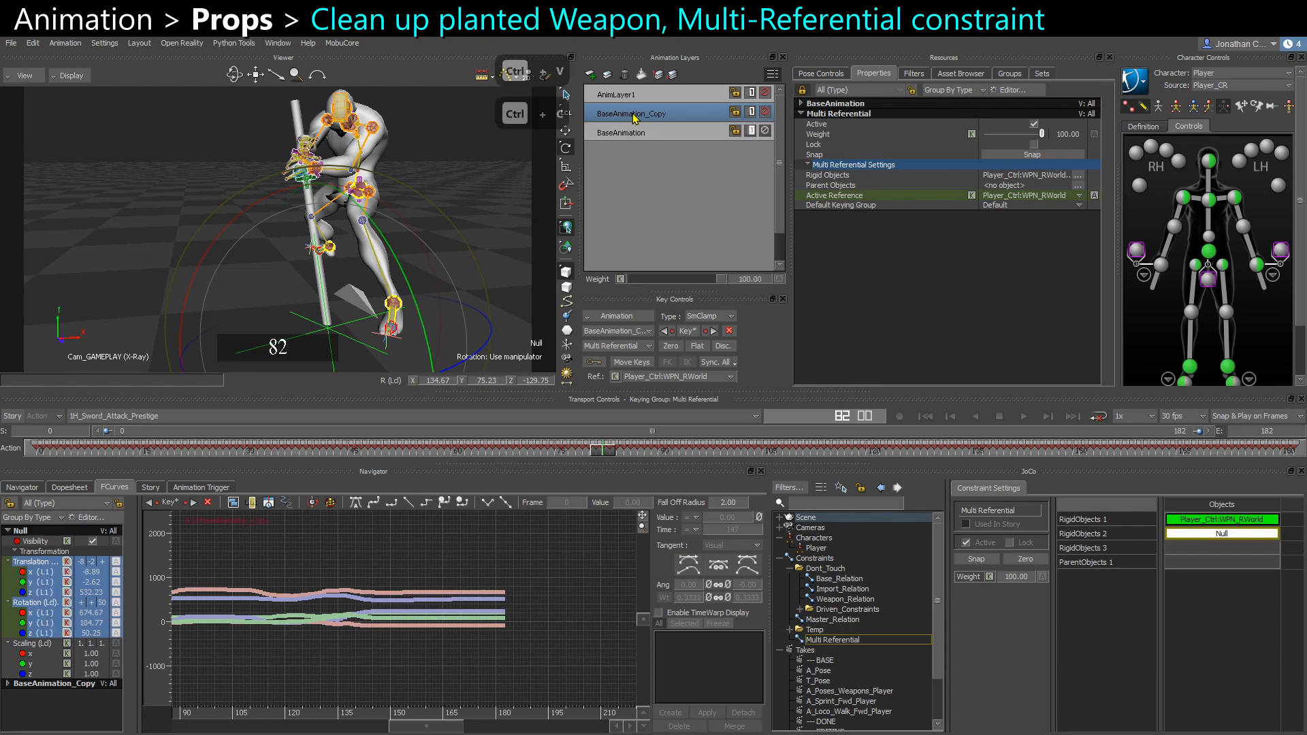
right_click(634, 114)
mouse_move(681, 268)
left_click(766, 280)
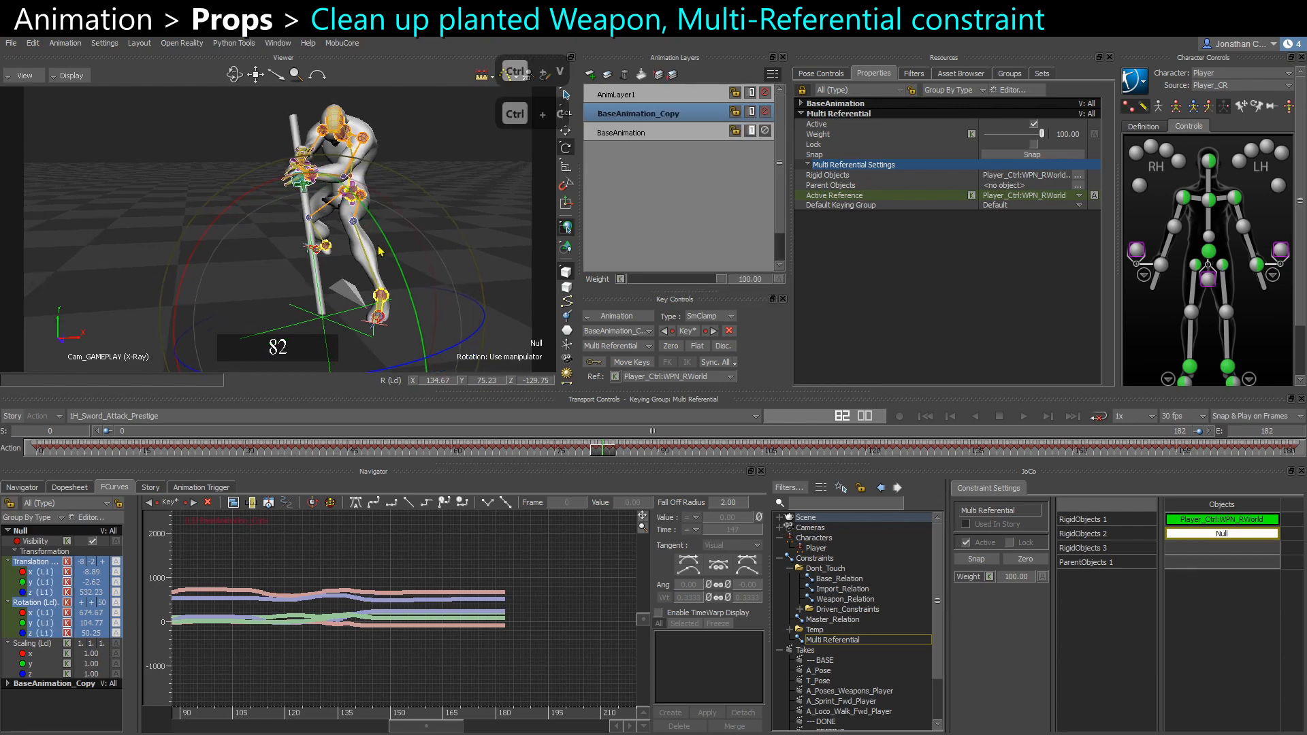
Switch off the X-Ray display and go to frame 82, around the moment the weapon is planted
left_click_drag(595, 451, 596, 451)
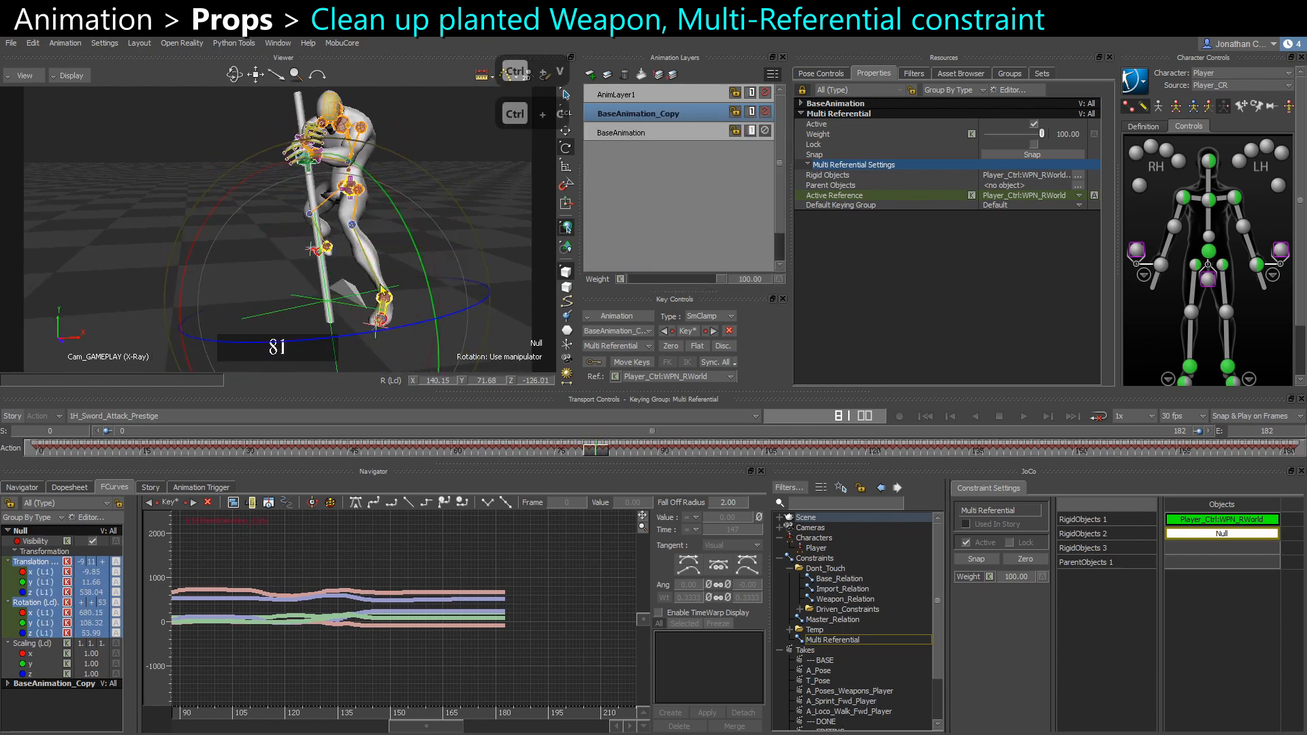
left_click_drag(379, 286, 409, 251, "ctrl+shift")
key("ctrl+a")
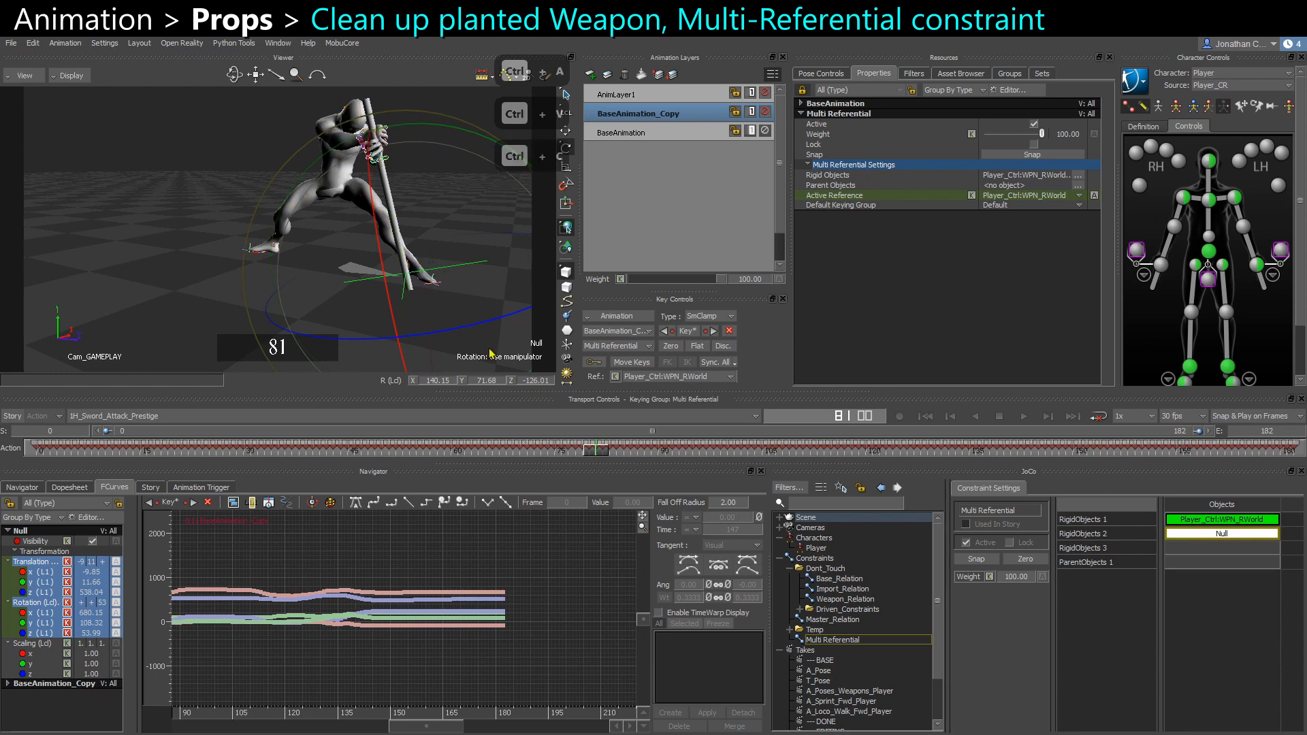
left_click(605, 451)
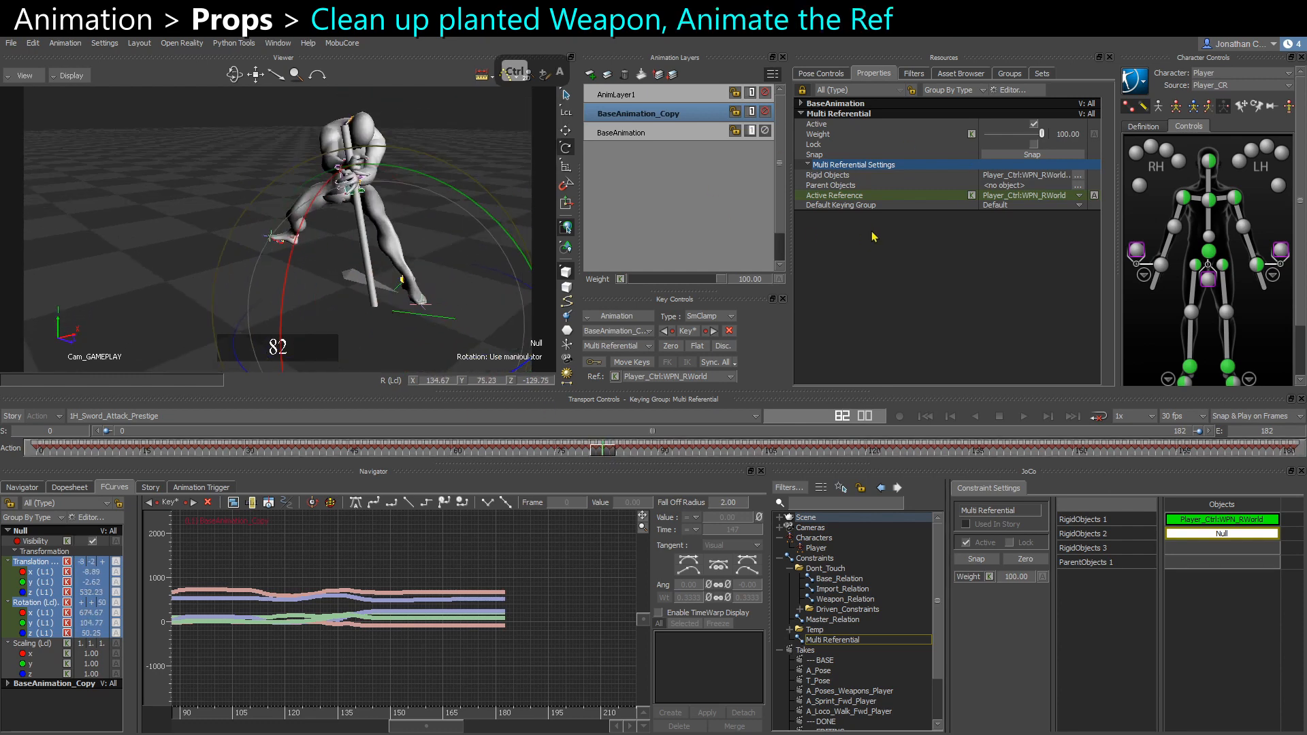
Show the Multi Referential constraint's Active Reference property in the curve editor
left_click(857, 197)
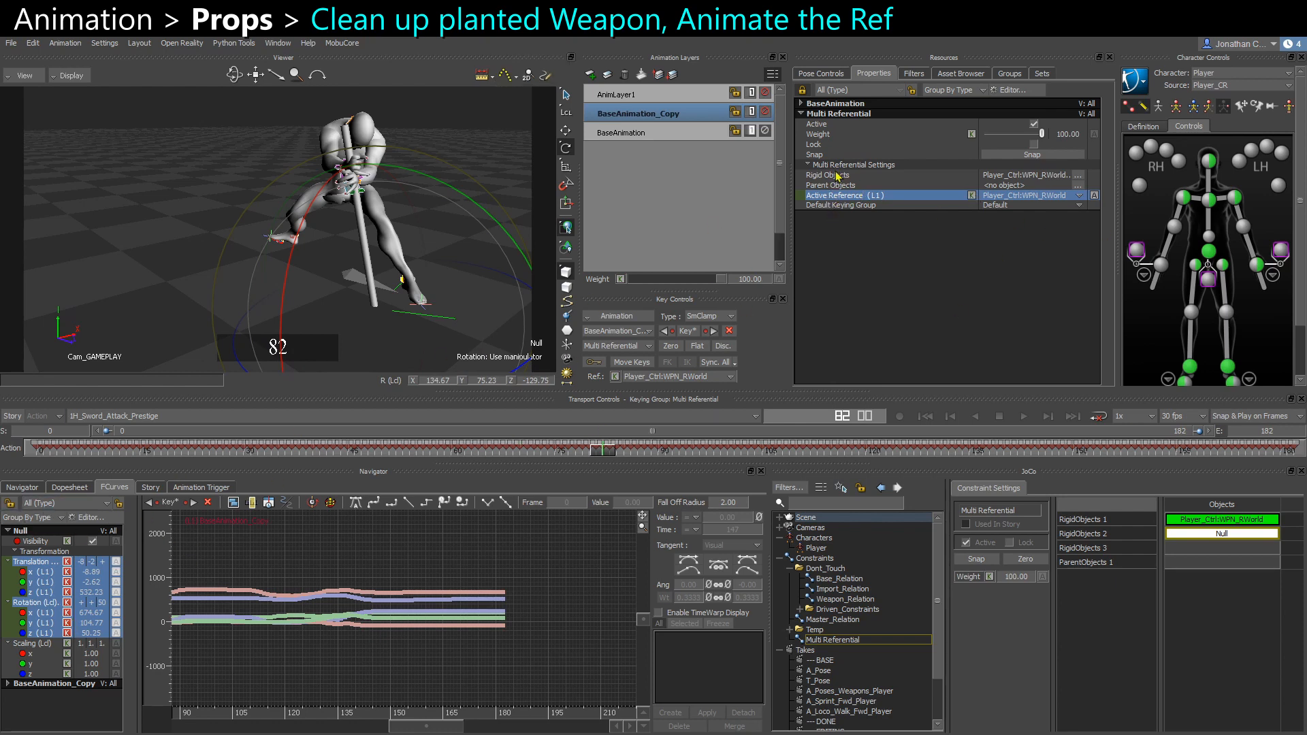
left_click(831, 640)
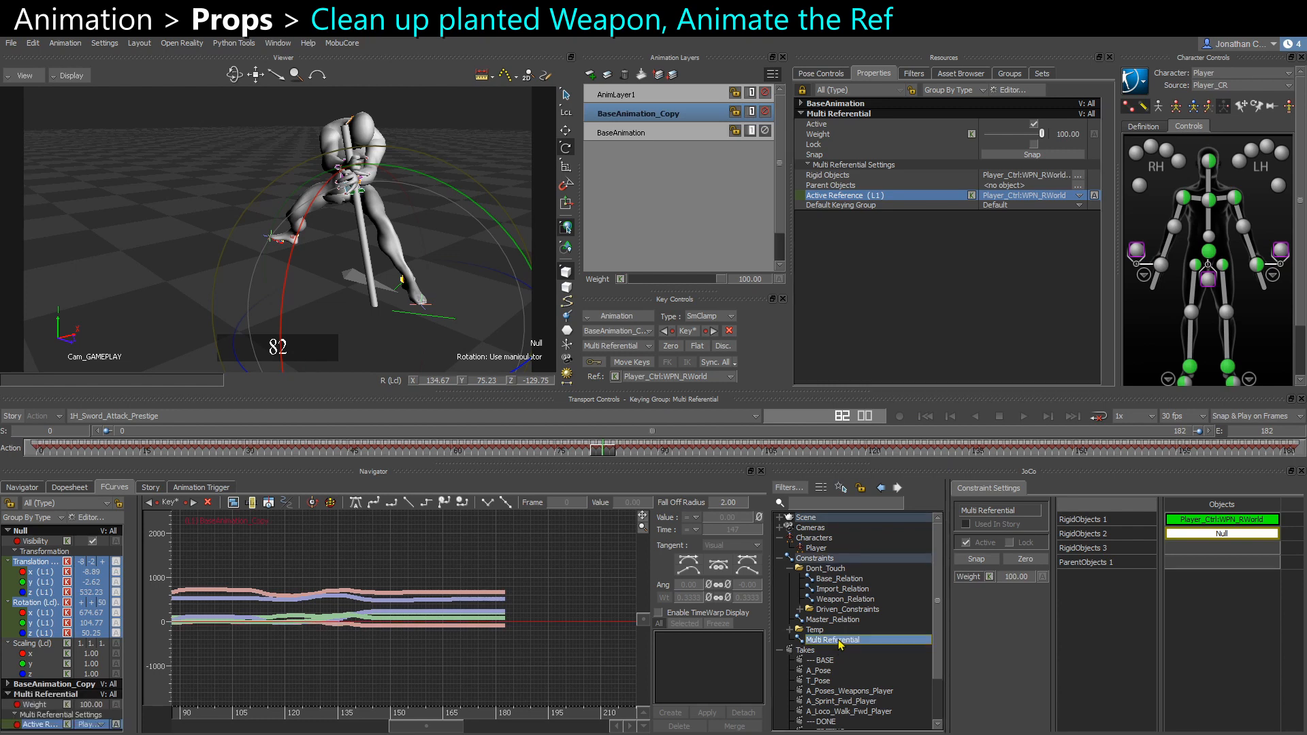
left_click(8, 530)
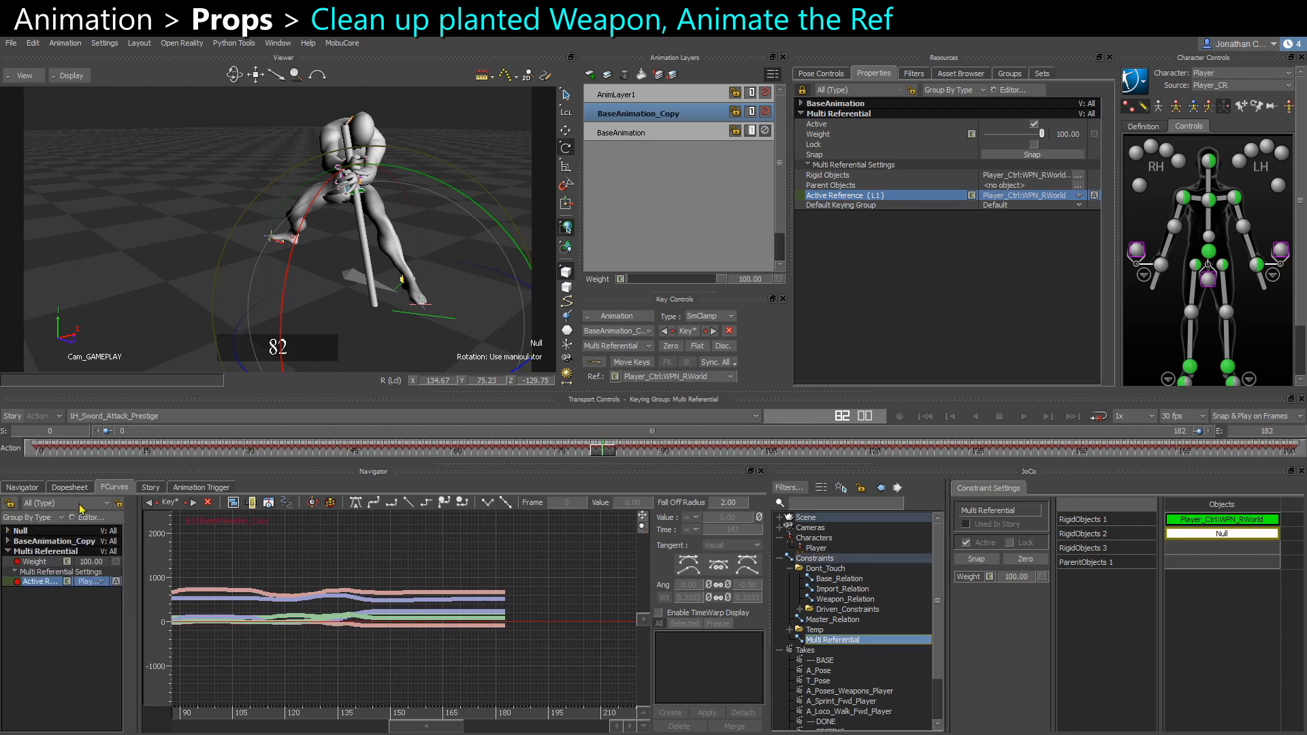
left_click(50, 583)
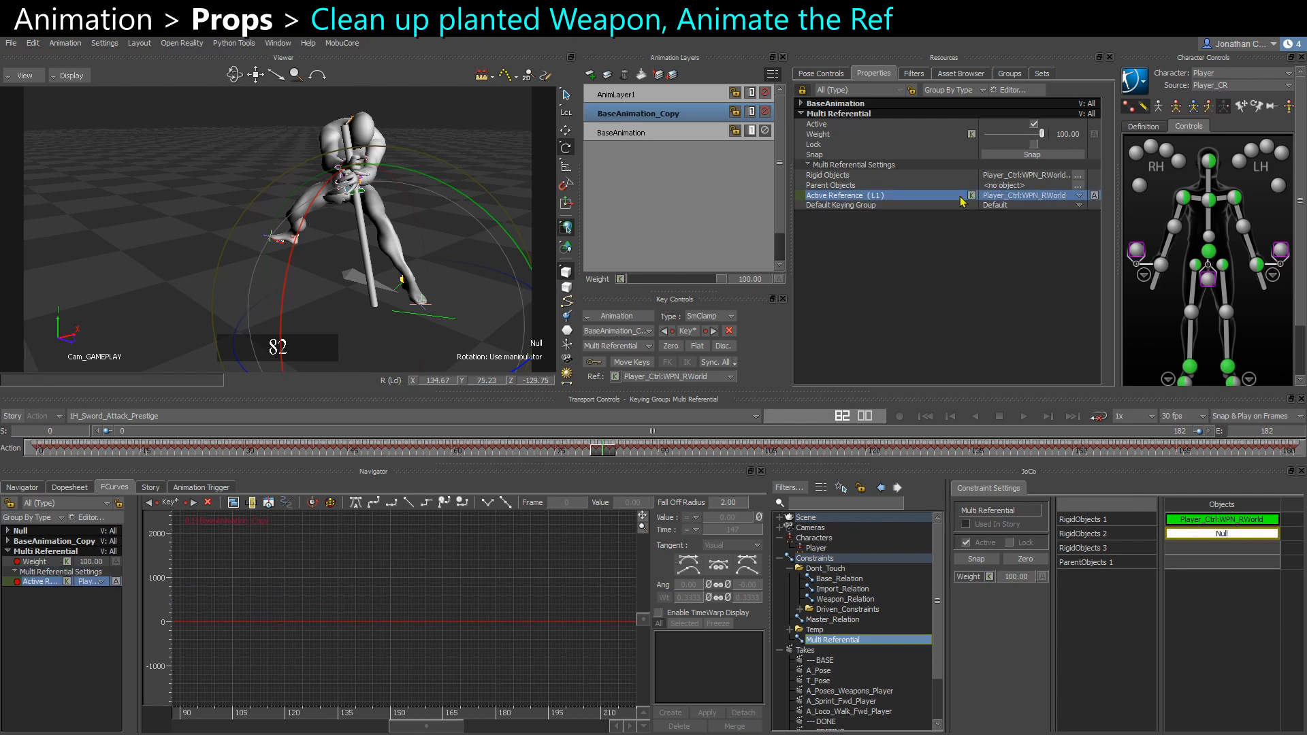
left_click(846, 204)
left_click(848, 196)
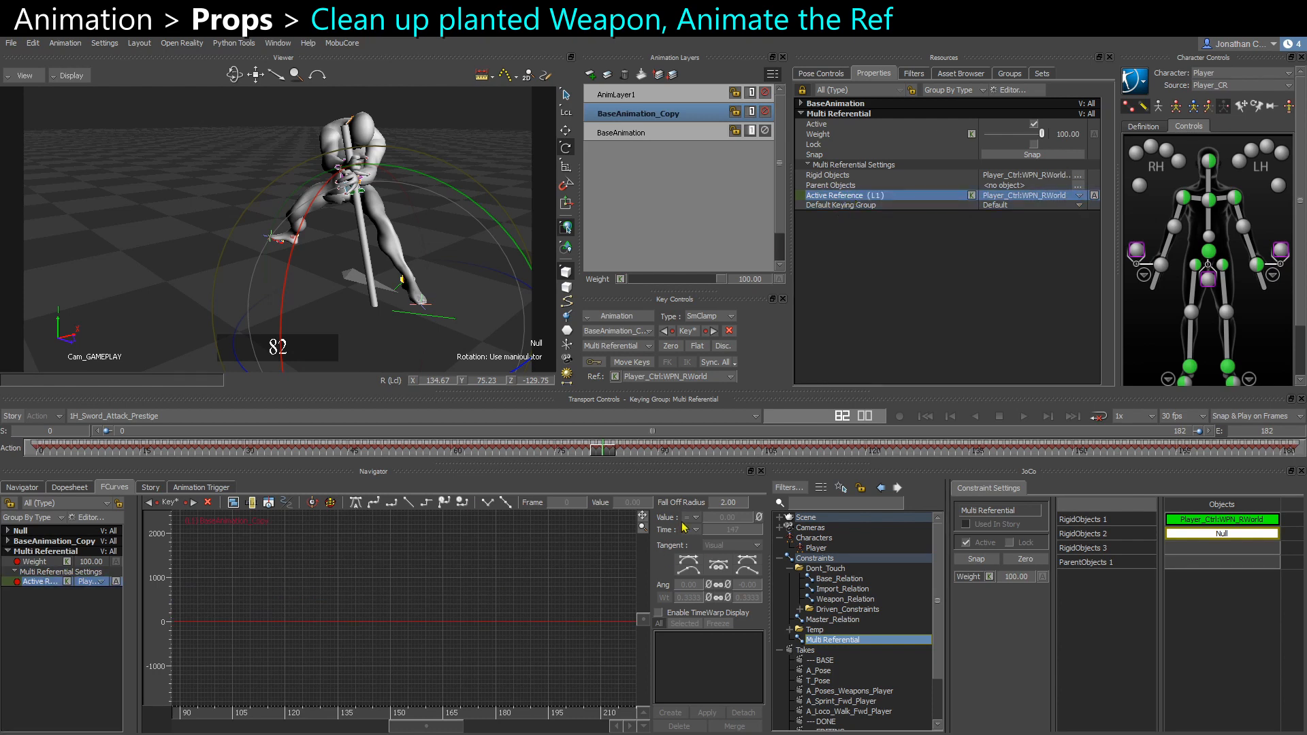
Key the constraint's Active Reference as Player_Ctrl:WPN_RWorld at frame 0
left_click_drag(203, 677, 404, 632, "shift")
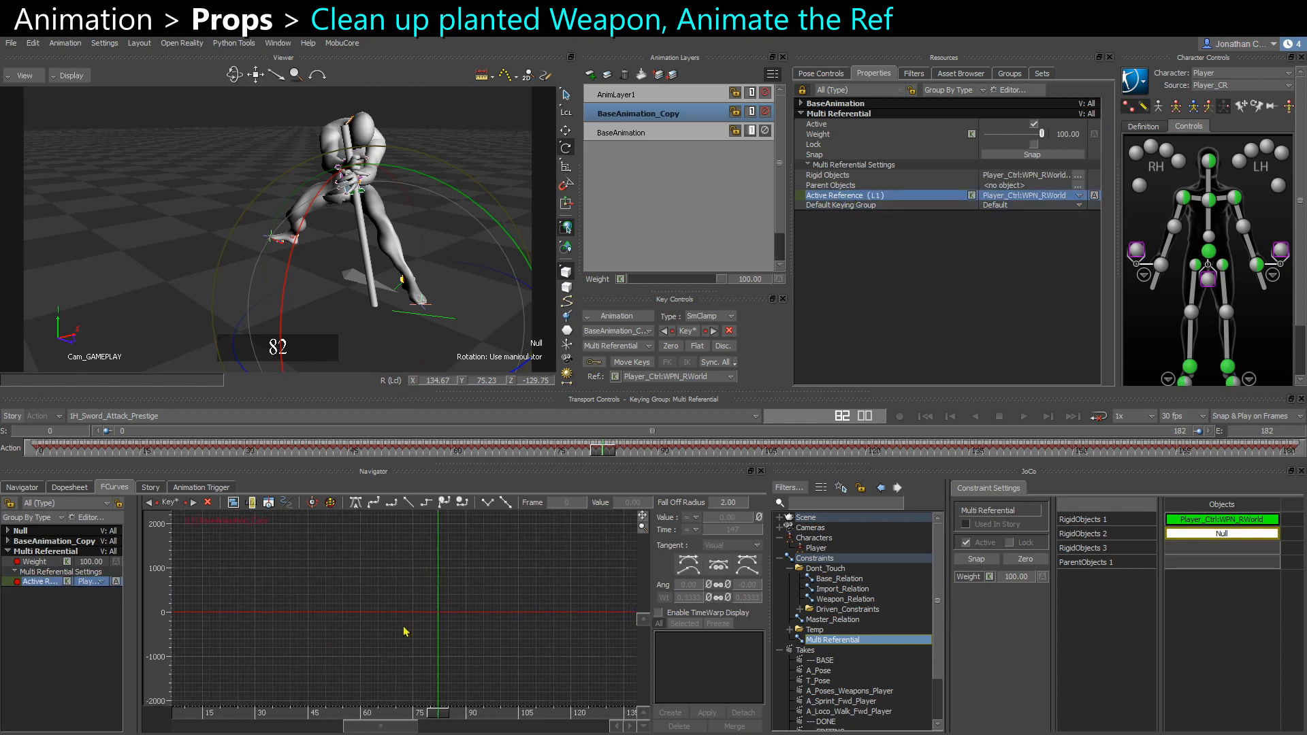
left_click_drag(314, 667, 435, 662, "shift")
left_click(430, 661, "ctrl+shift")
key("ctrl+Left")
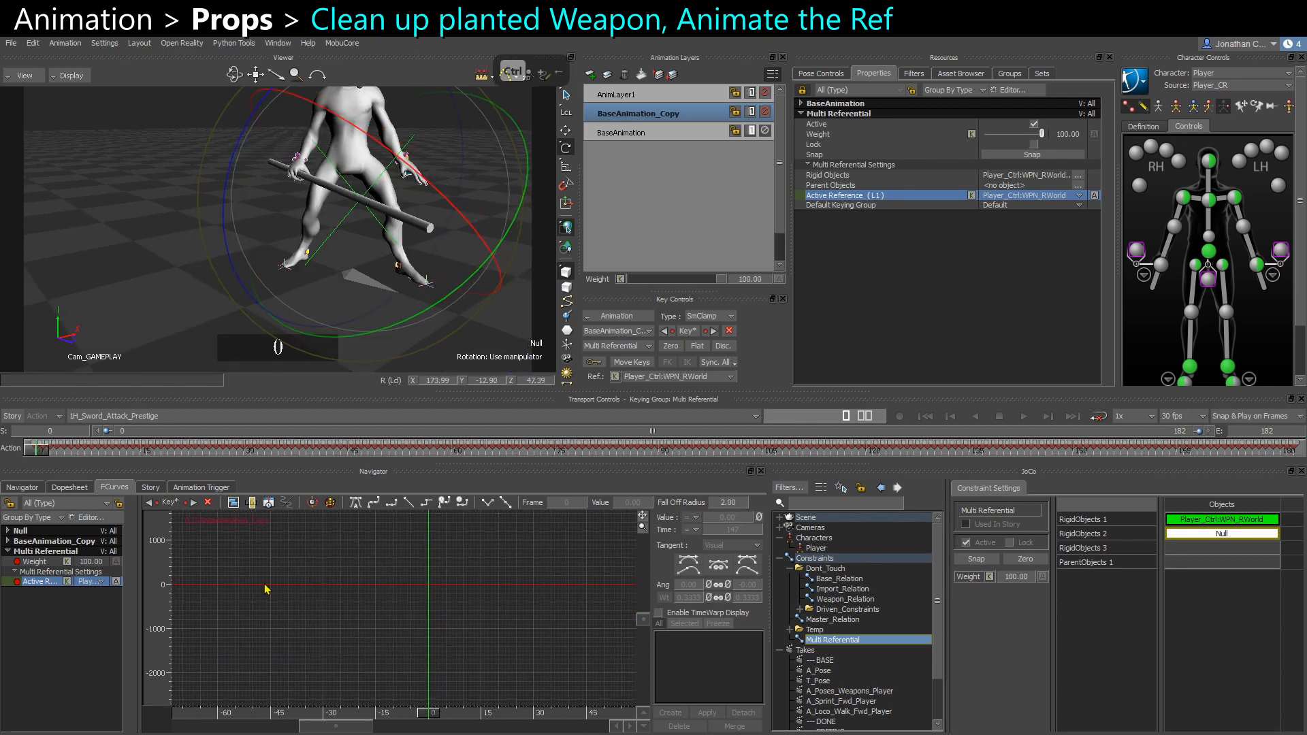
left_click(69, 581)
left_click_drag(133, 610, 226, 609)
left_click_drag(417, 623, 511, 637, "ctrl")
left_click_drag(518, 639, 465, 648, "shift")
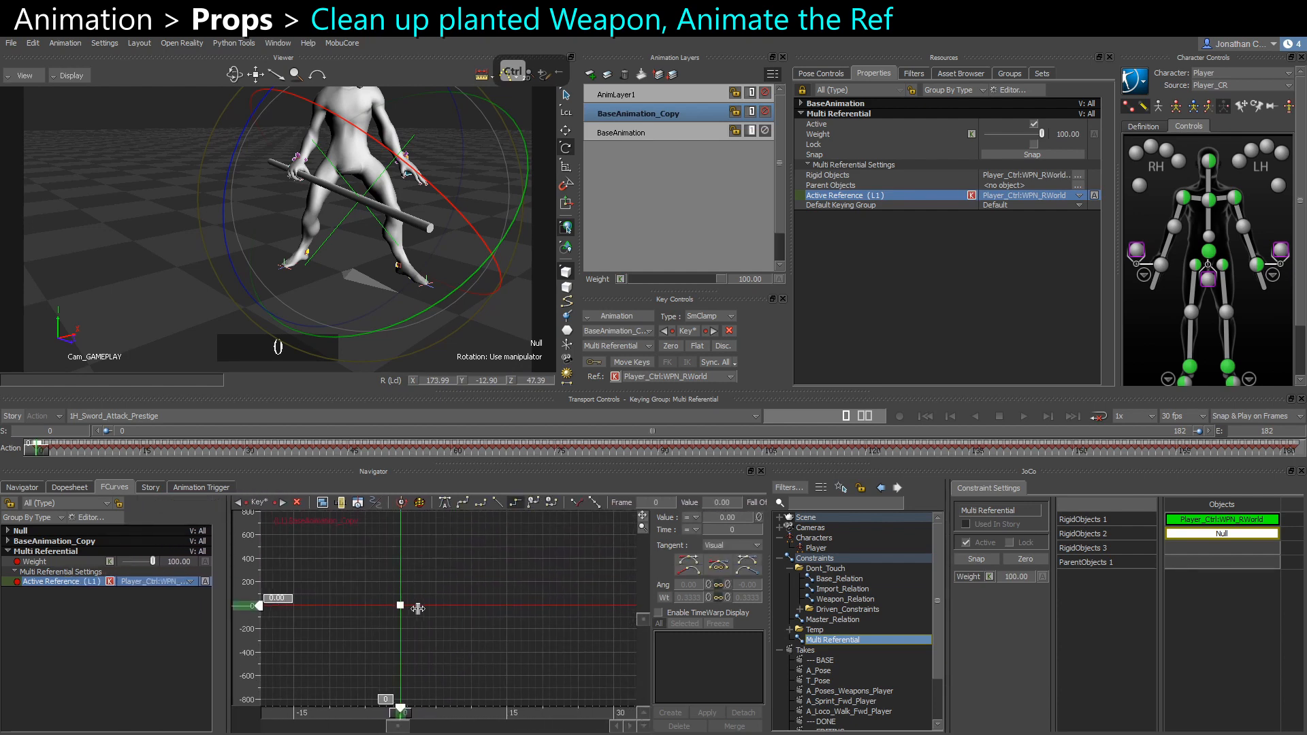
Set the Active Reference to Null at frame 82 and key it on the copied layer
left_click_drag(418, 610, 313, 554, "ctrl")
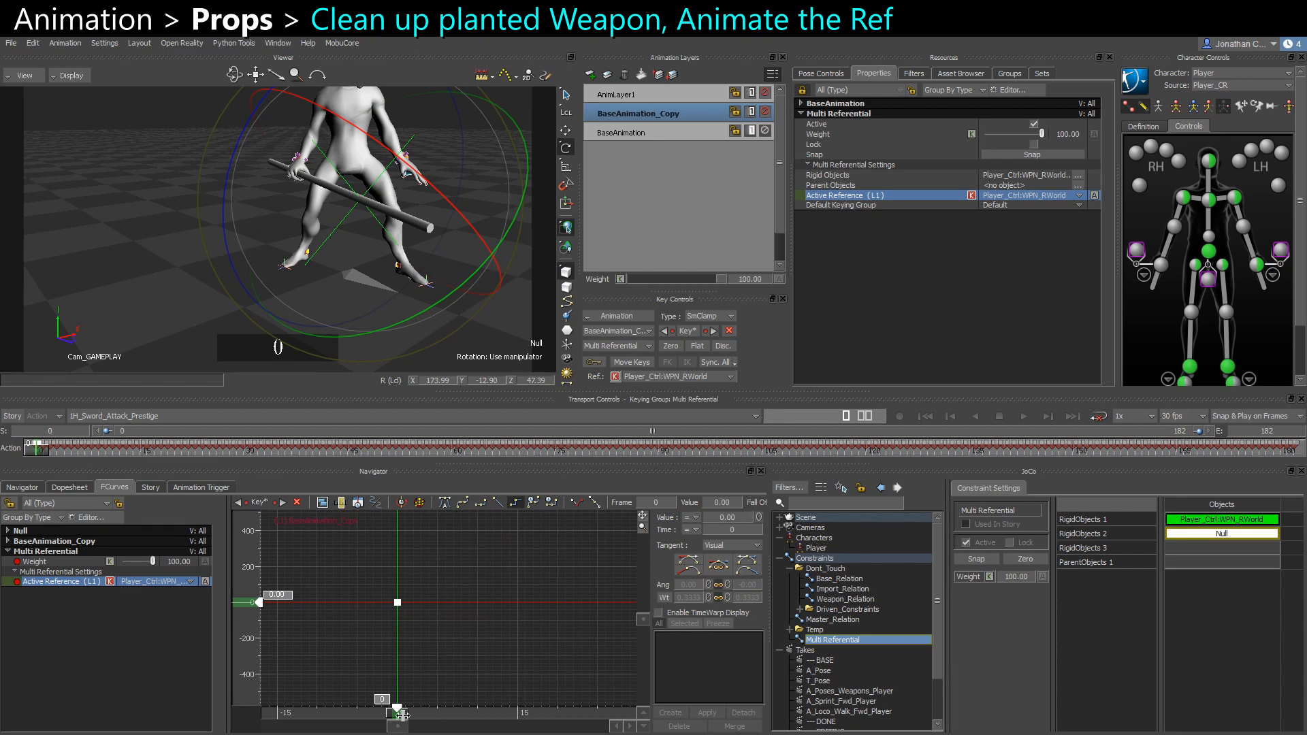
left_click_drag(401, 715, 597, 714)
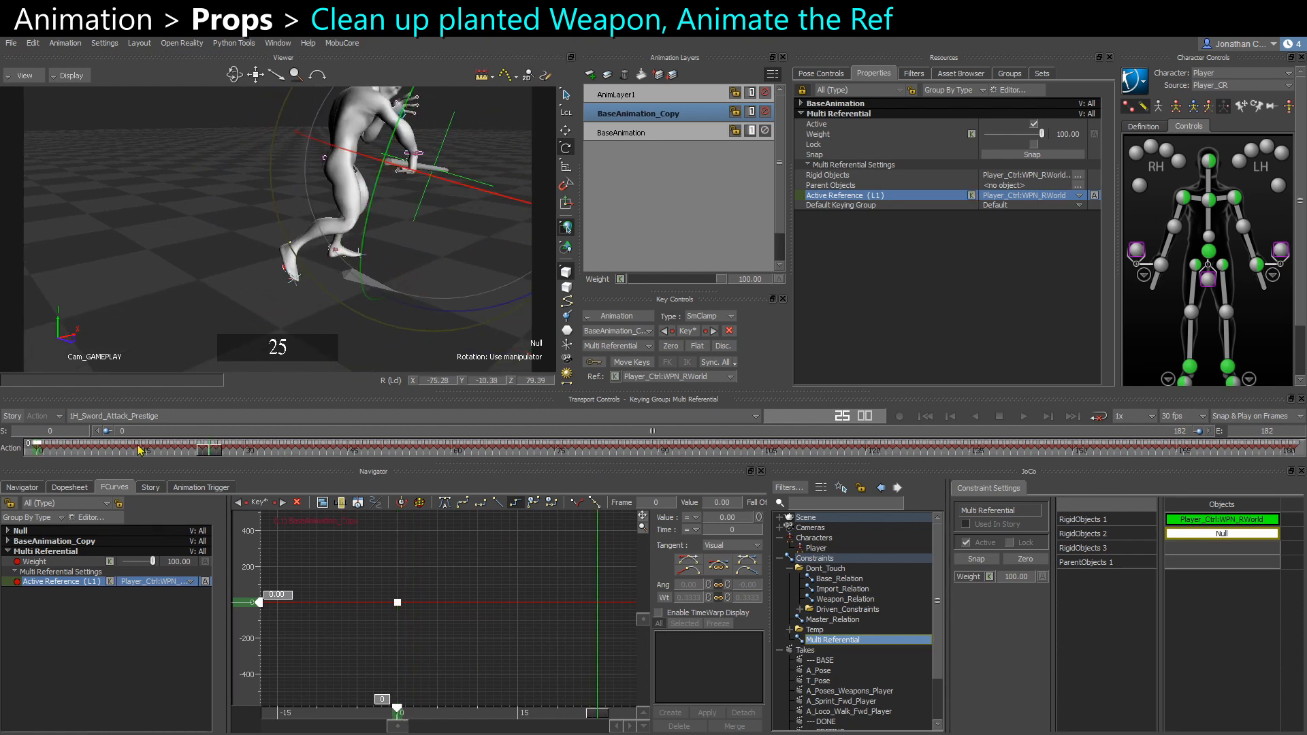
left_click_drag(207, 457, 605, 474)
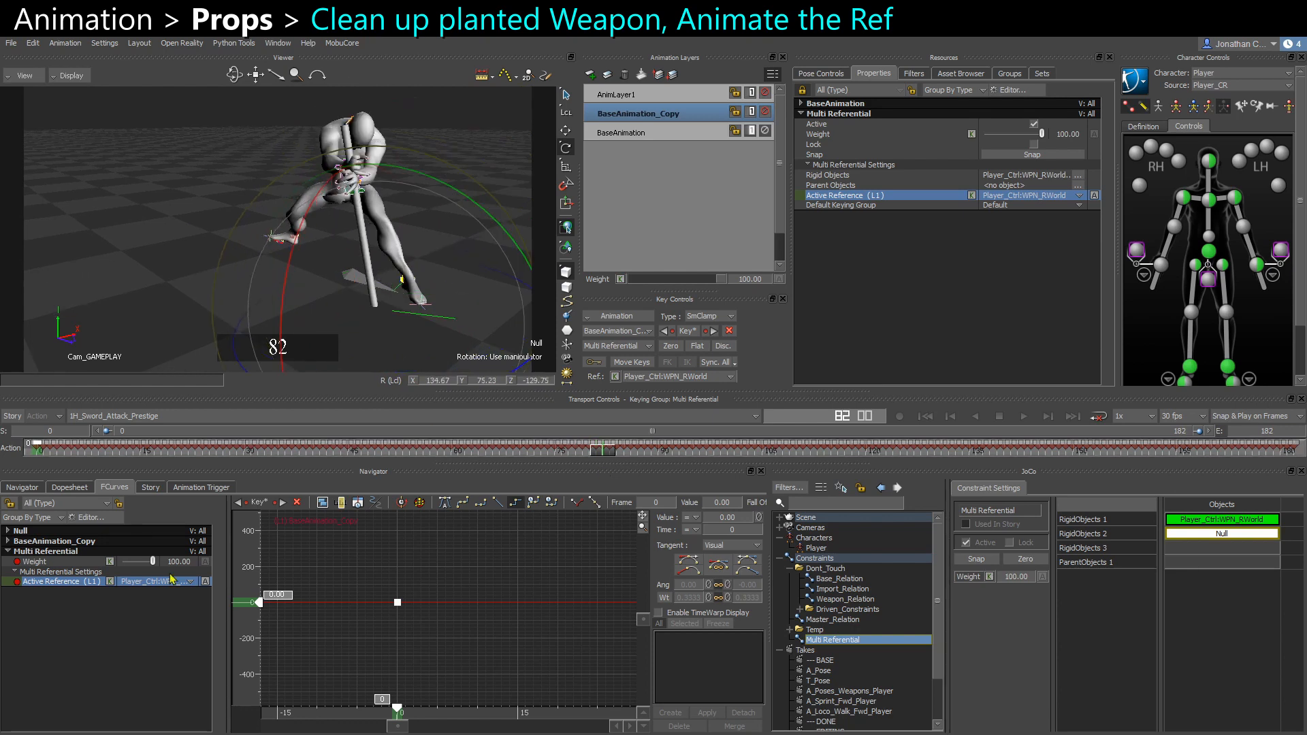
left_click(1020, 196)
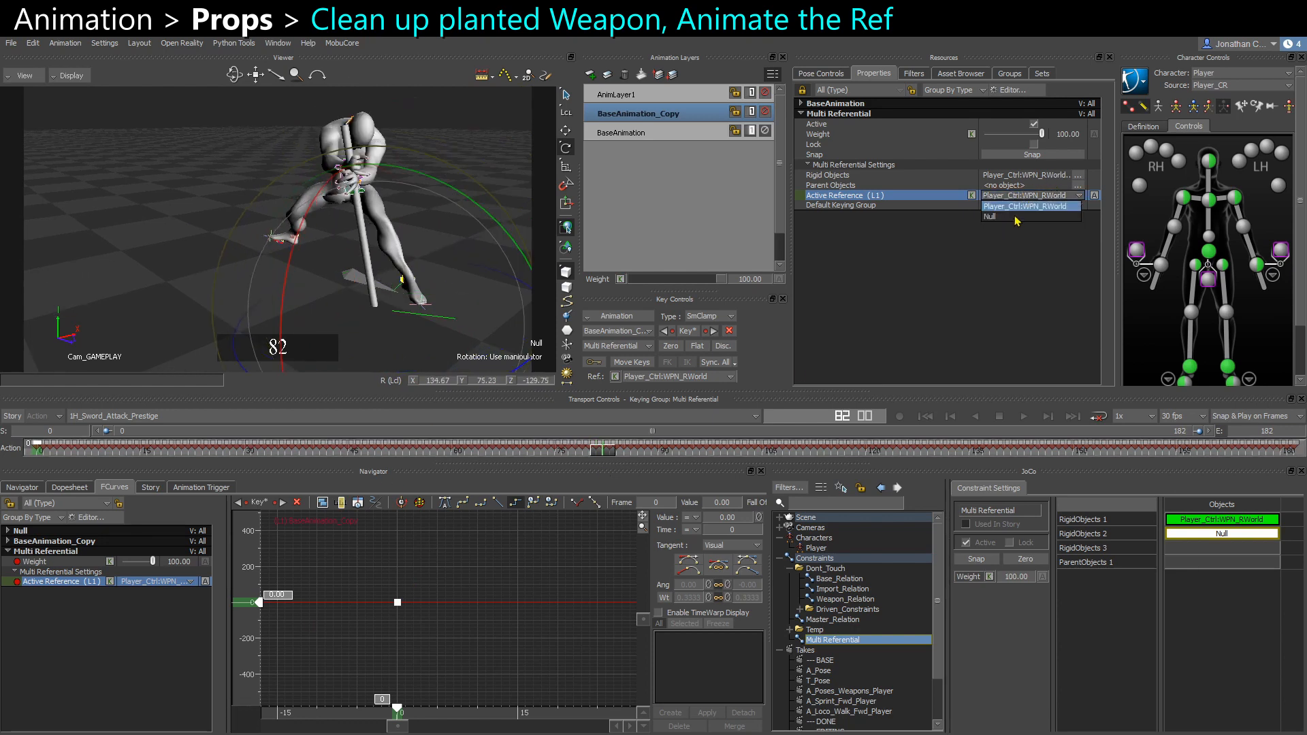
left_click(1006, 216)
left_click(972, 196)
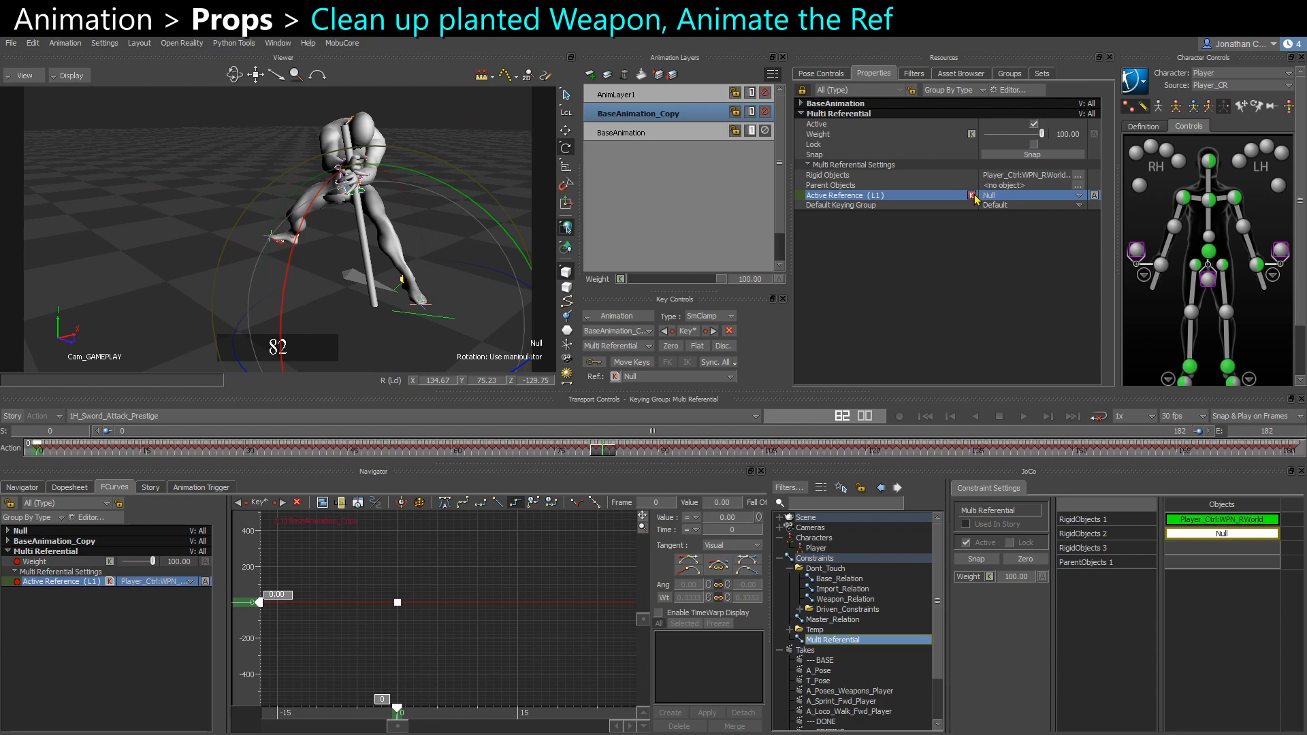
left_click_drag(496, 645, 205, 662, "ctrl")
left_click_drag(497, 575, 364, 570, "shift")
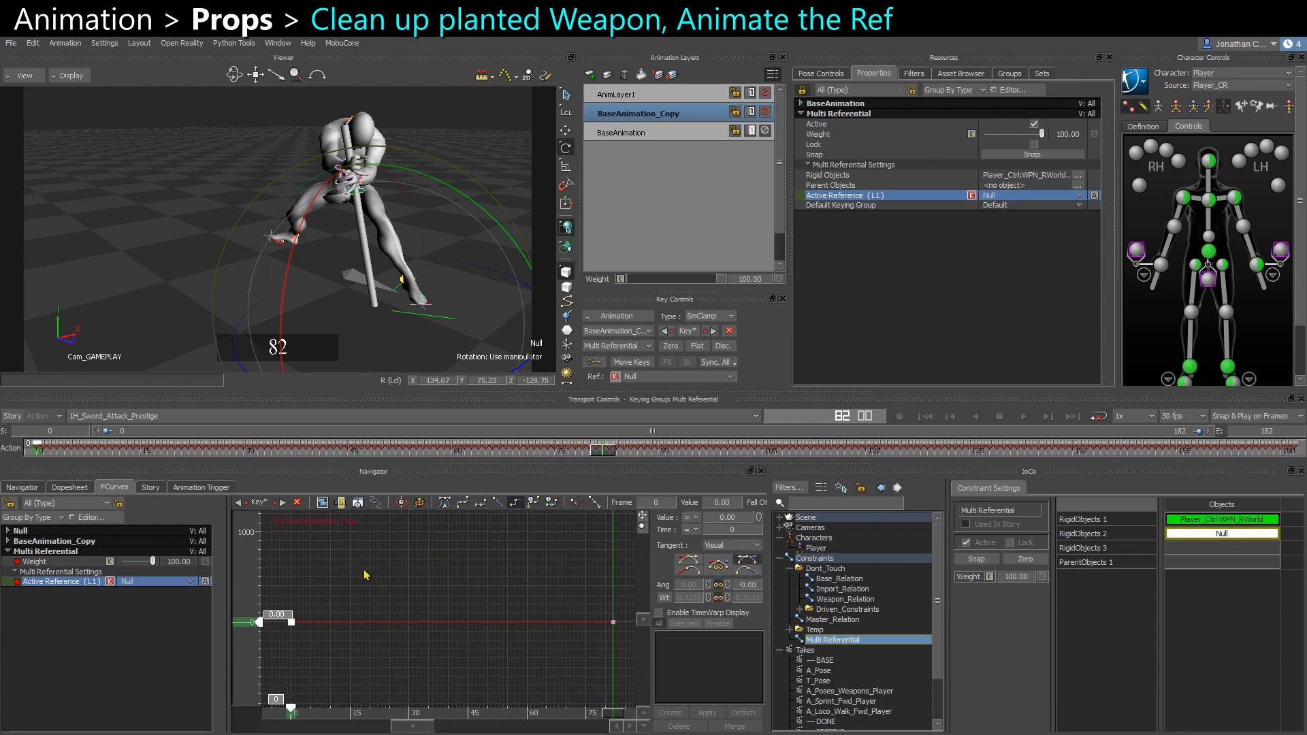
Set the Active Reference back to Player_Ctrl:WPN_RWorld at frame 127 and key it
left_click_drag(492, 600, 512, 717, "shift")
left_click(1009, 195)
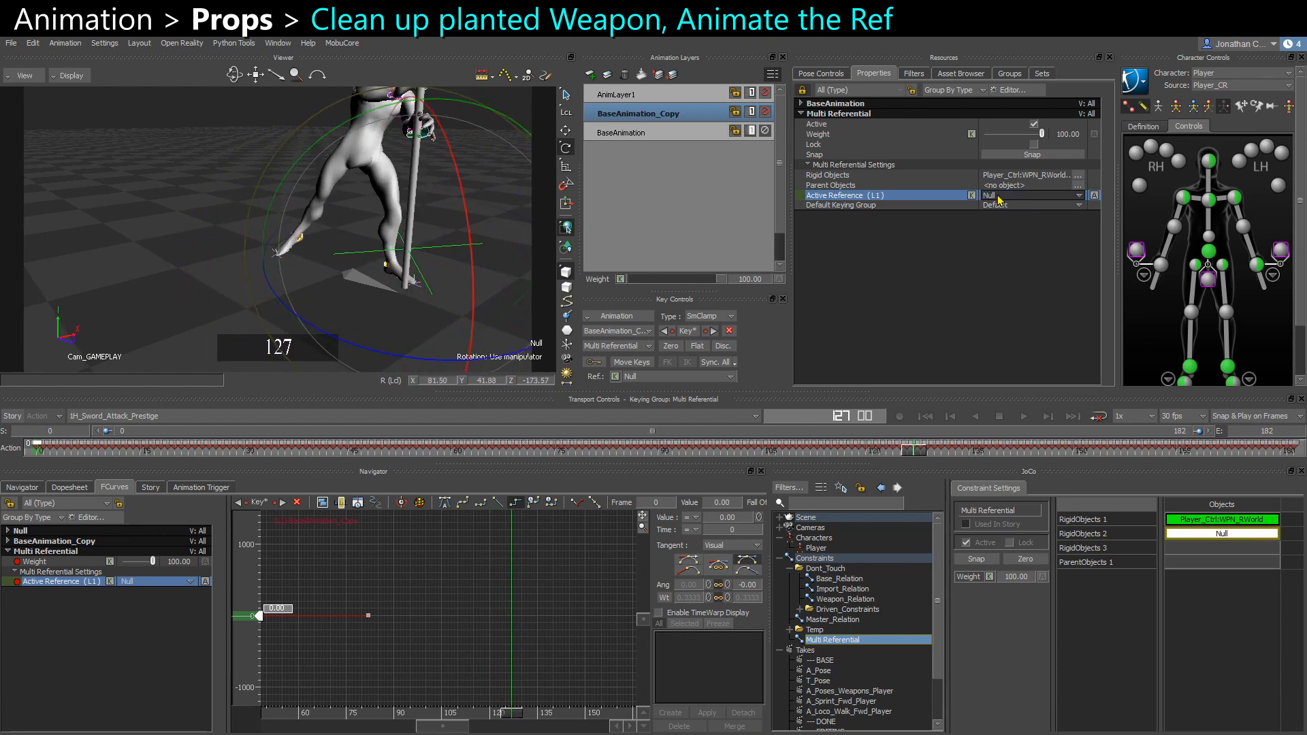
left_click(1008, 207)
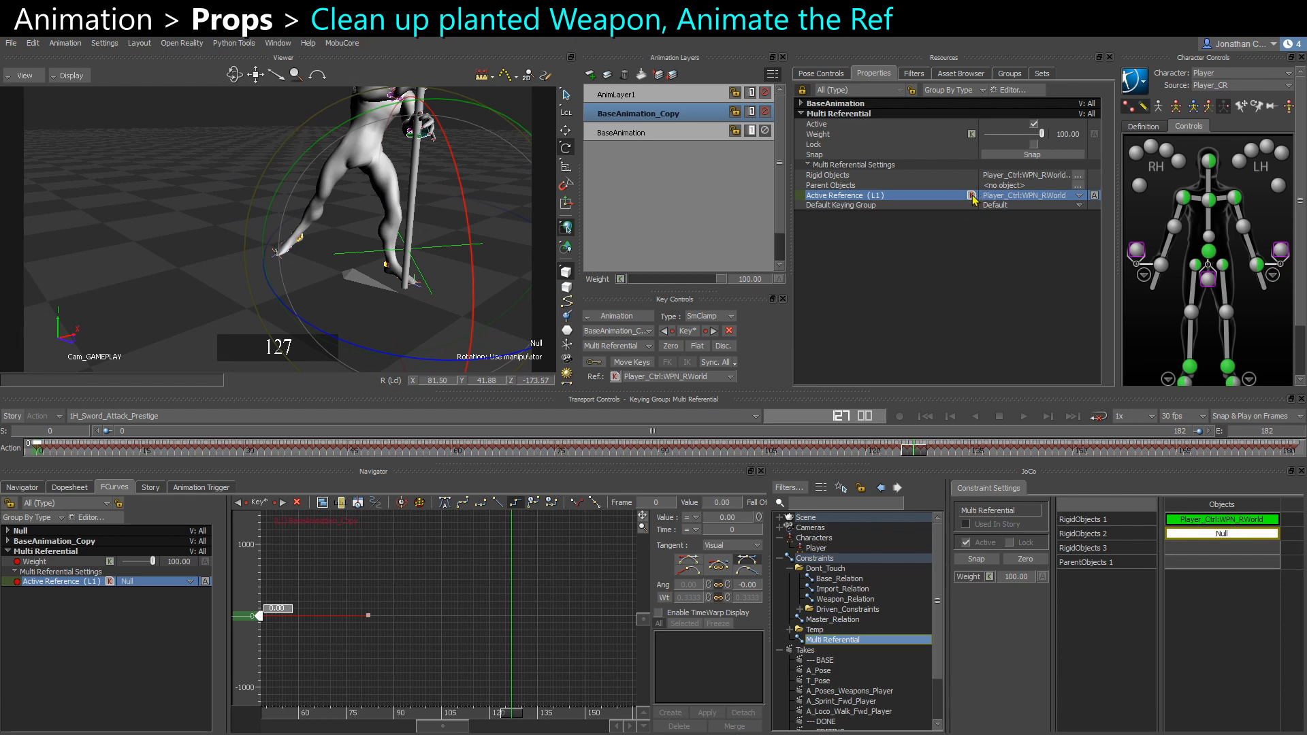
left_click(972, 195)
Check the planted weapon from other angles at frames 127 and 84, and undo the last two actions
left_click_drag(362, 270, 305, 255, "ctrl+shift")
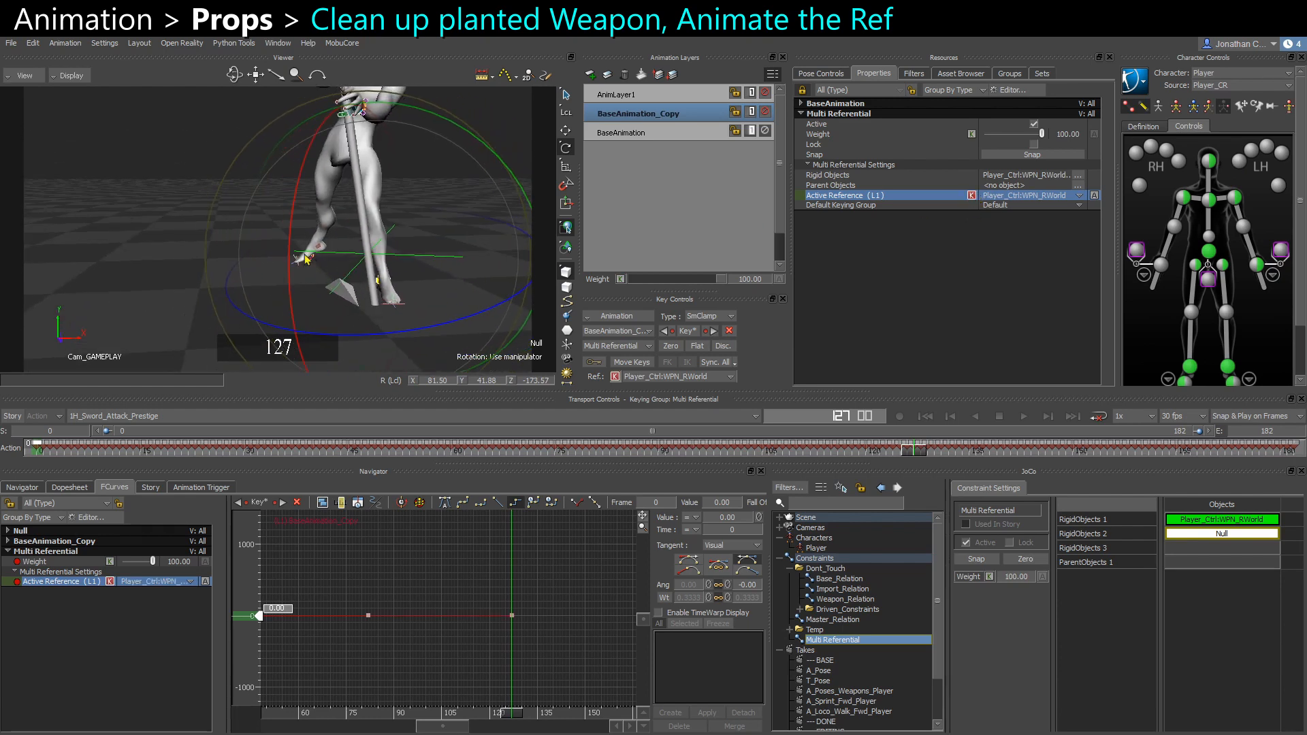
left_click_drag(156, 248, 225, 249, "ctrl+shift")
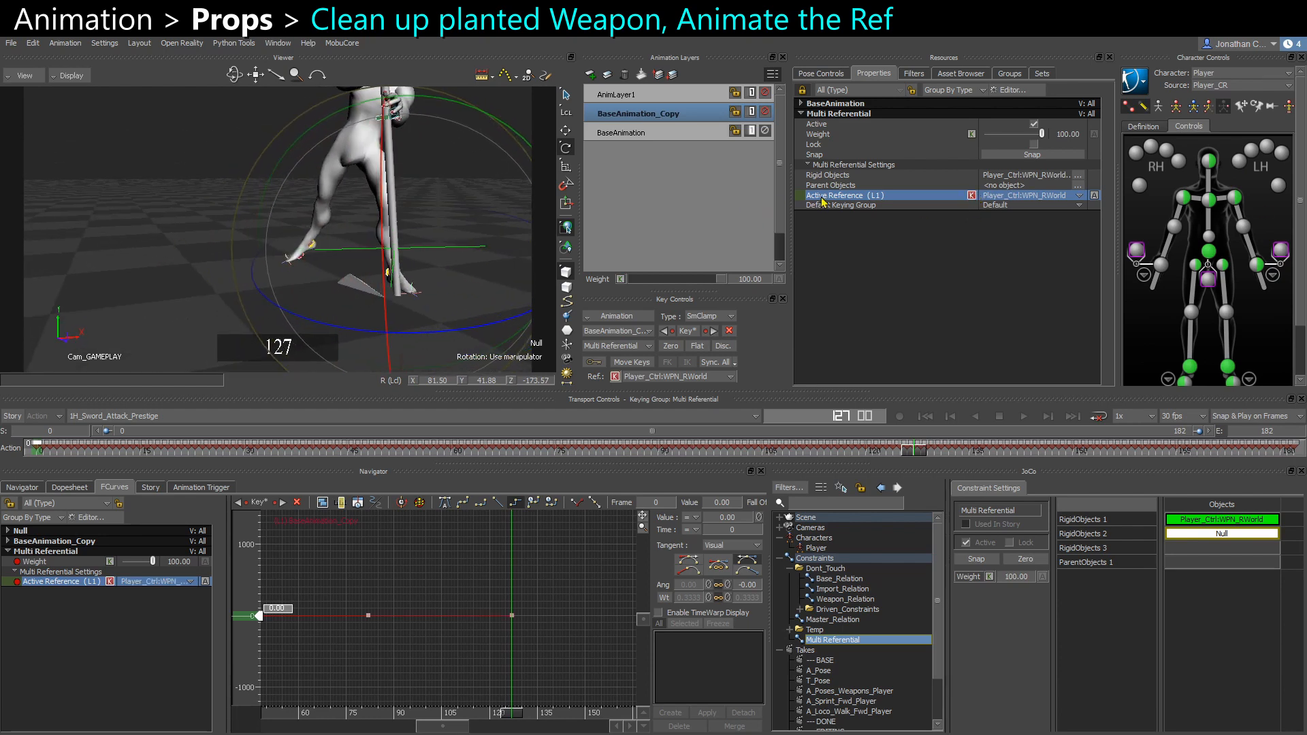
left_click_drag(513, 715, 375, 713)
left_click(872, 200)
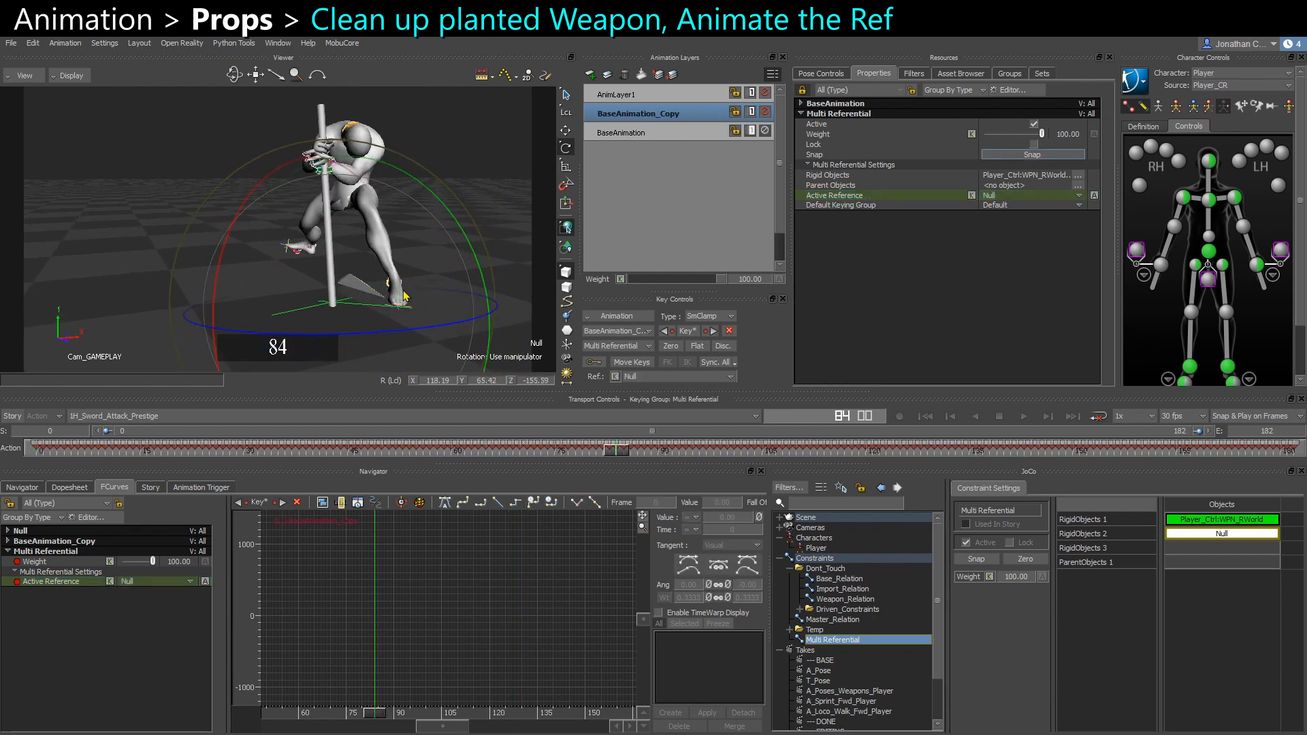
left_click_drag(375, 268, 408, 326, "ctrl+shift")
key("ctrl+z")
key("ctrl+z")
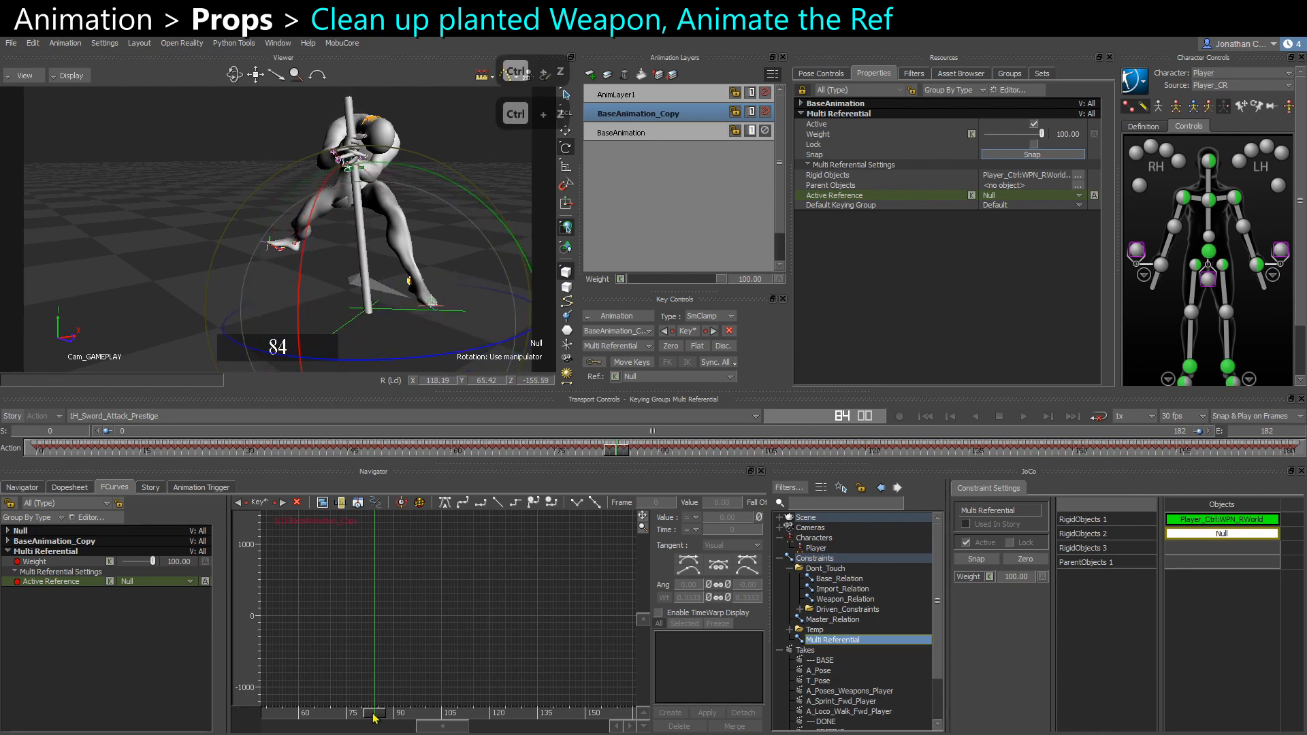
Lock the Multi Referential constraint's Active Reference property, then clear its selection
mouse_move(375, 716)
left_mouse_down()
mouse_move(342, 717)
mouse_move(383, 717)
mouse_move(361, 721)
mouse_move(371, 717)
left_mouse_up()
left_click(846, 197)
right_click(844, 197)
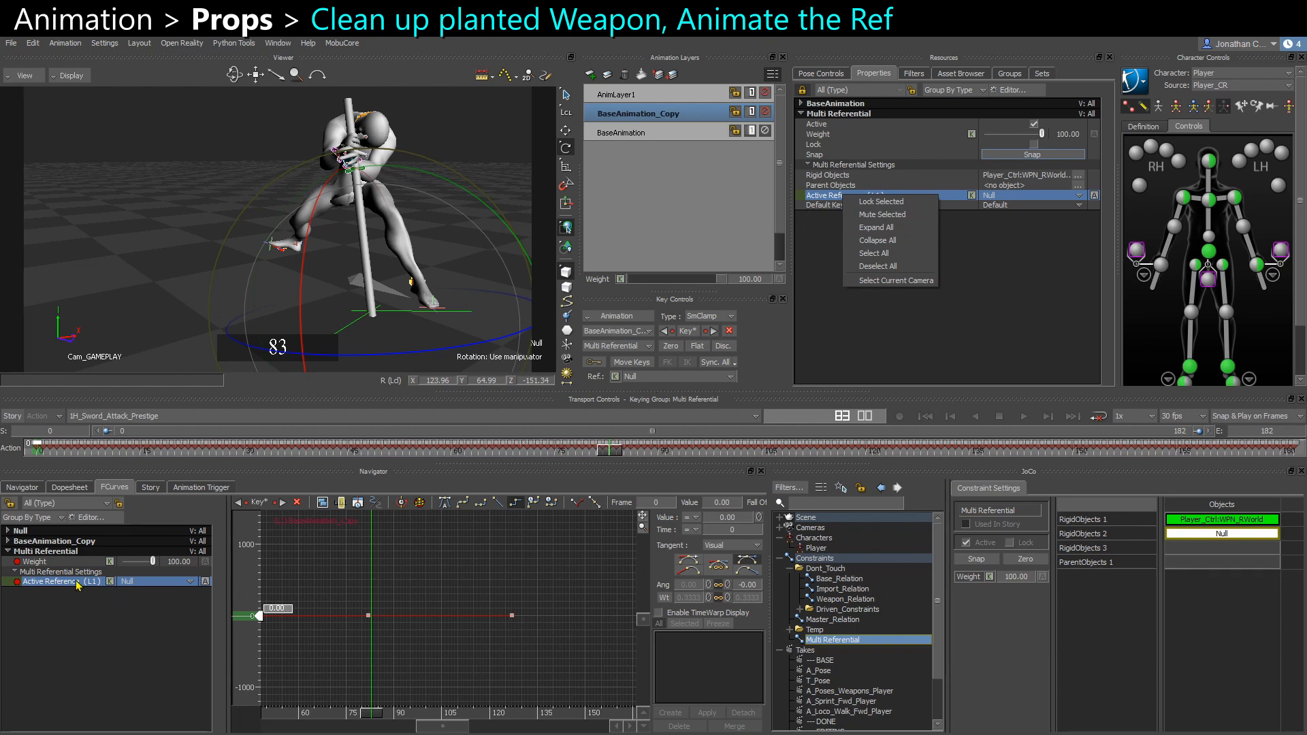
left_click(887, 273)
left_click(827, 196)
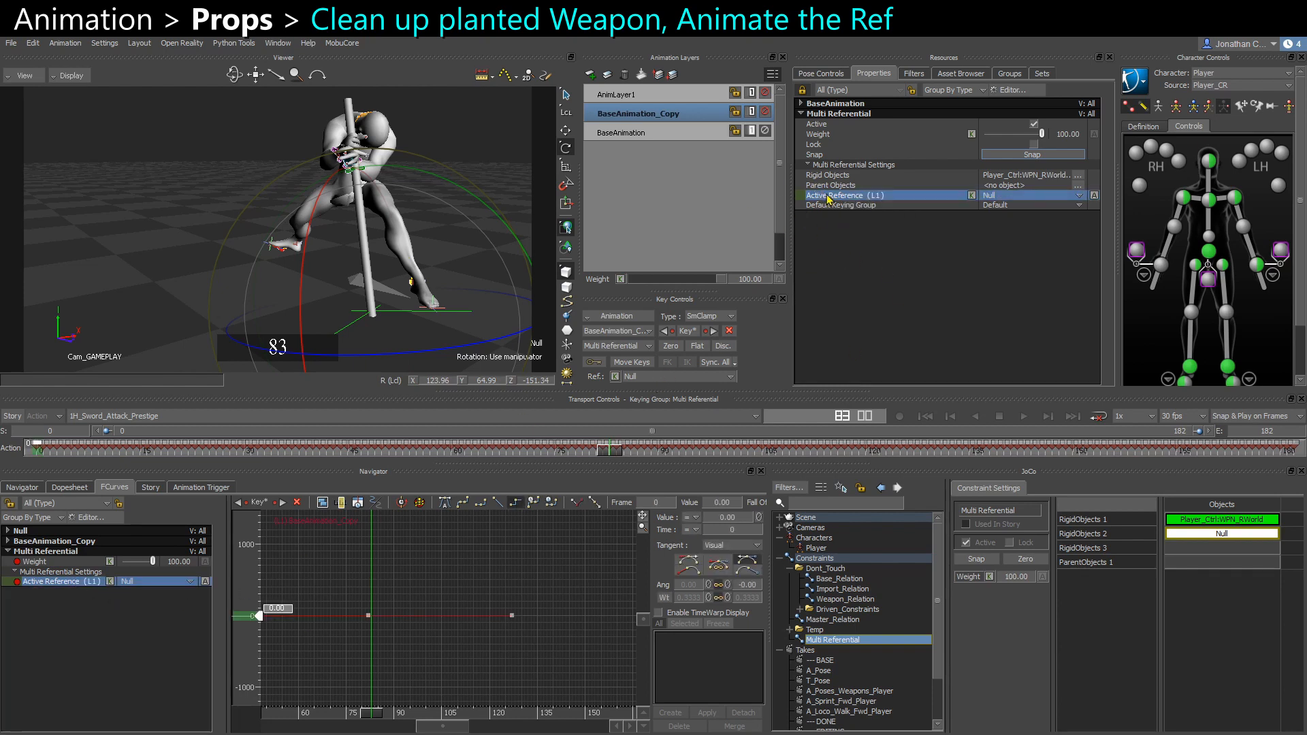
left_click(87, 569)
left_click(833, 196)
right_click(833, 196)
left_click(857, 201)
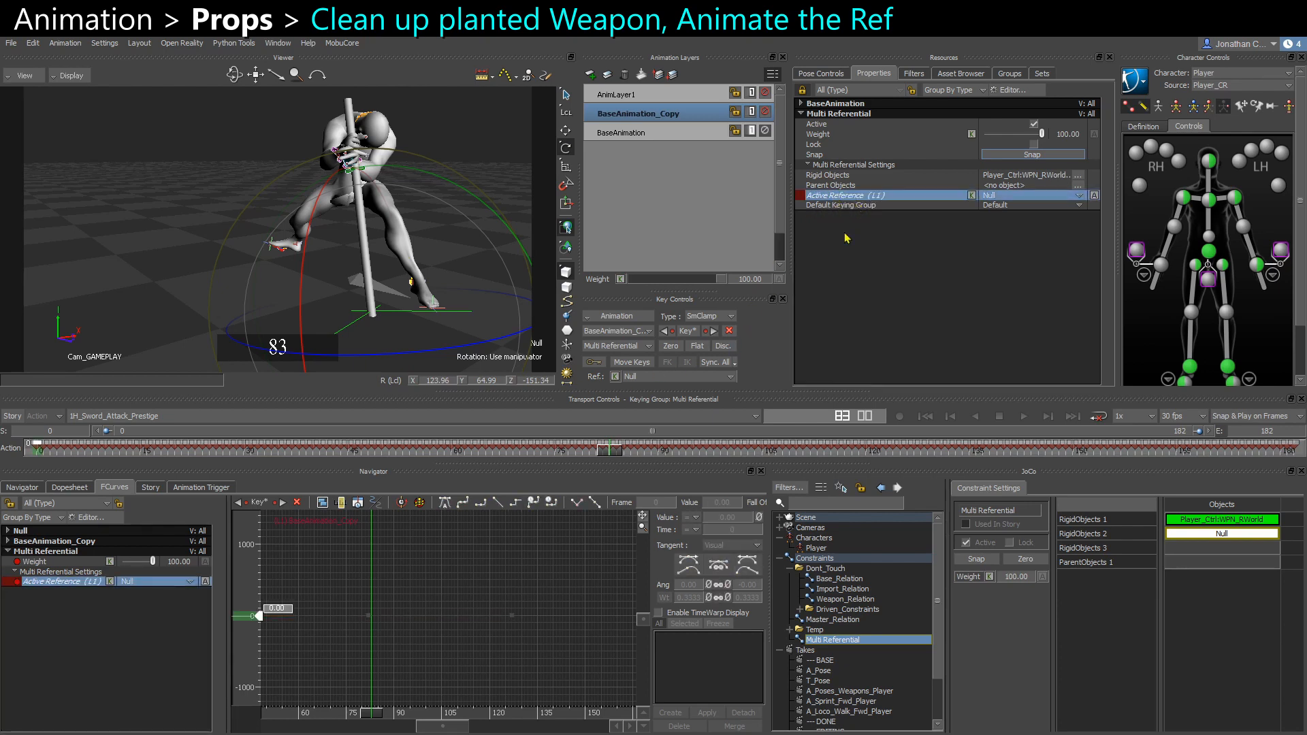
left_click(838, 641, "ctrl")
left_click(869, 196, "ctrl")
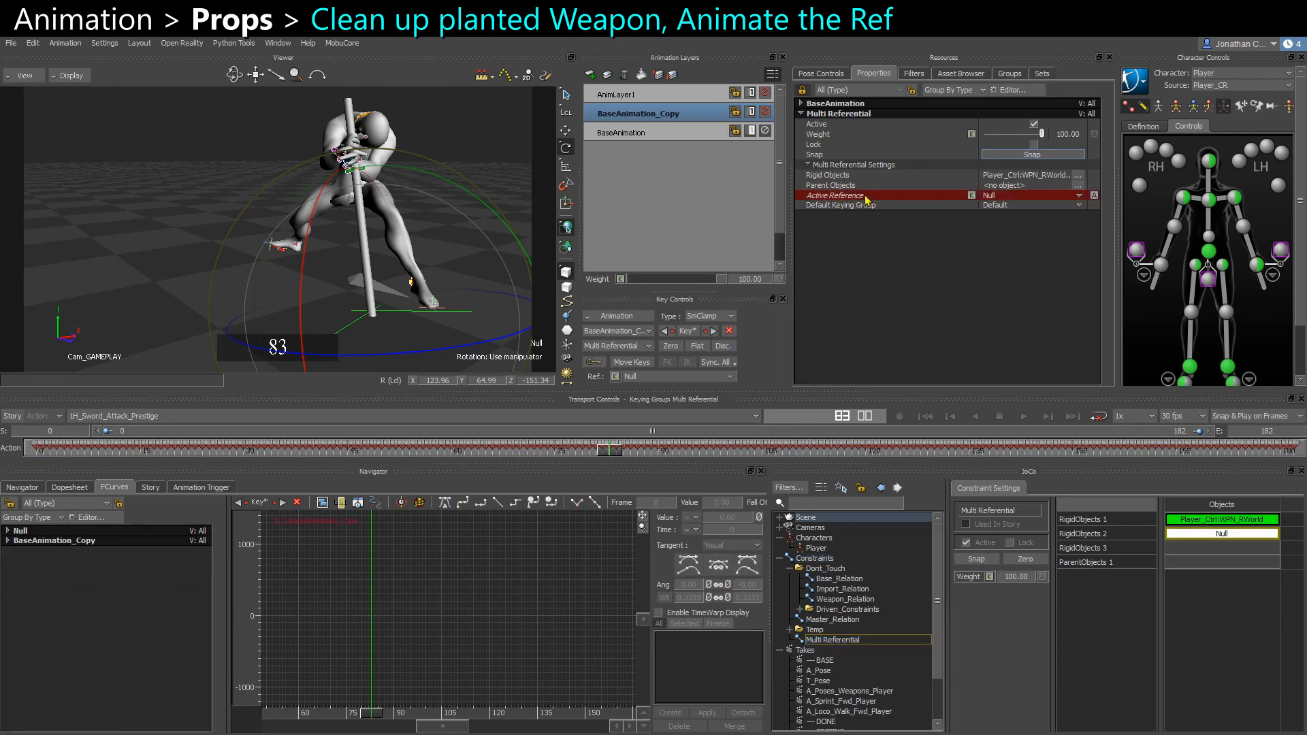
Unlock the Properties view and set the Null's keying group to T at frame 82
left_click(802, 90)
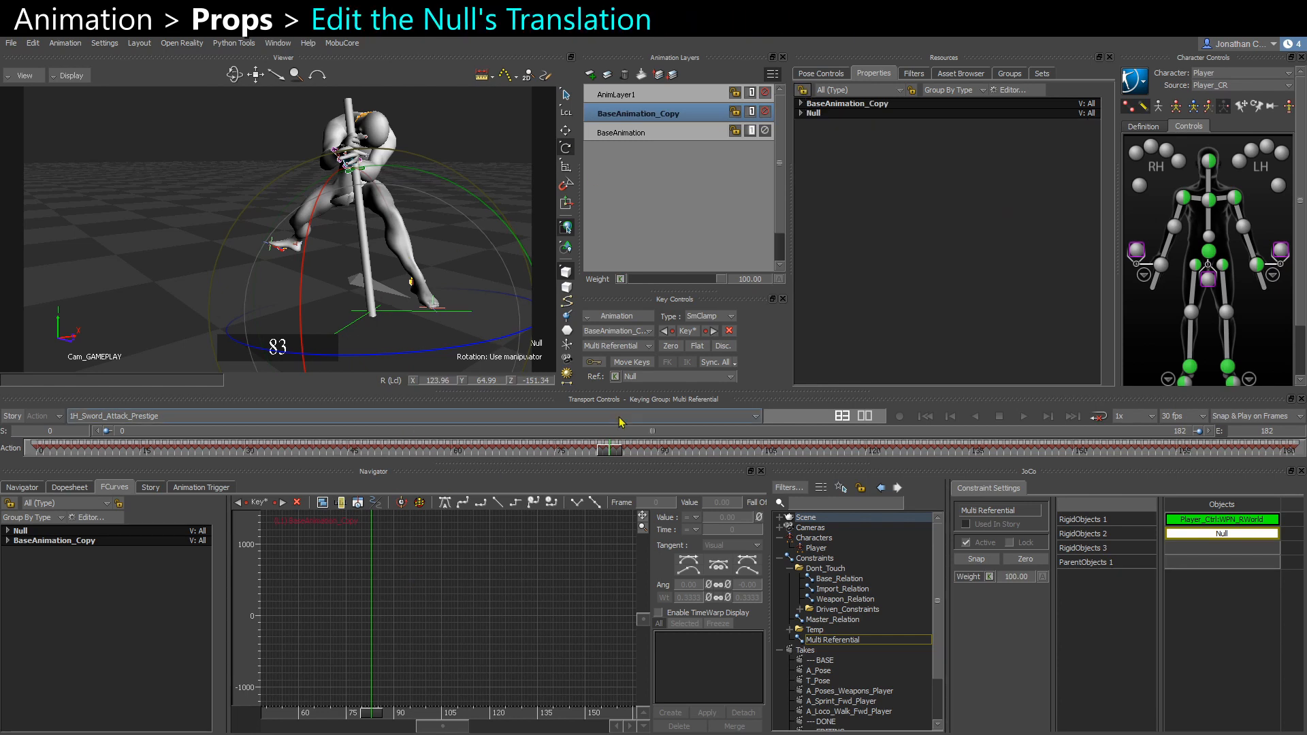
left_click(612, 345)
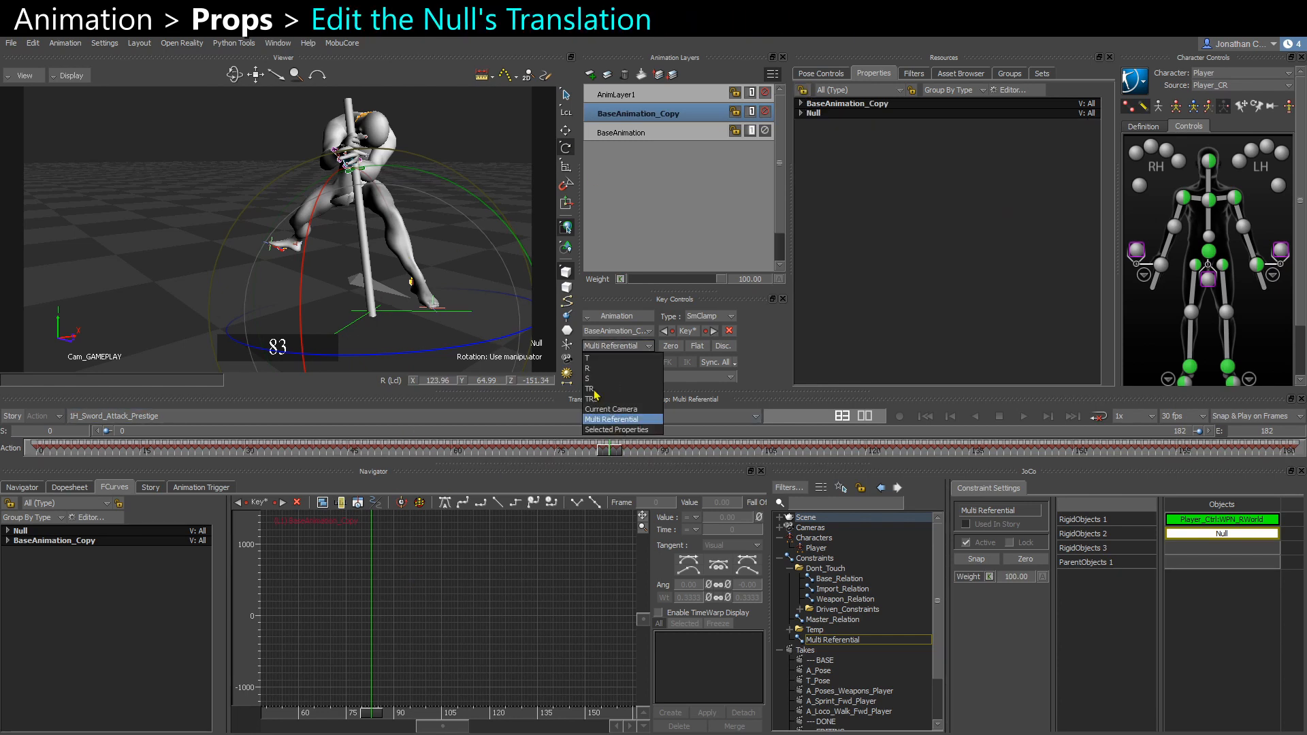
left_click(589, 389)
mouse_move(608, 456)
left_mouse_down()
mouse_move(581, 457)
mouse_move(603, 452)
left_mouse_up()
left_click(606, 345)
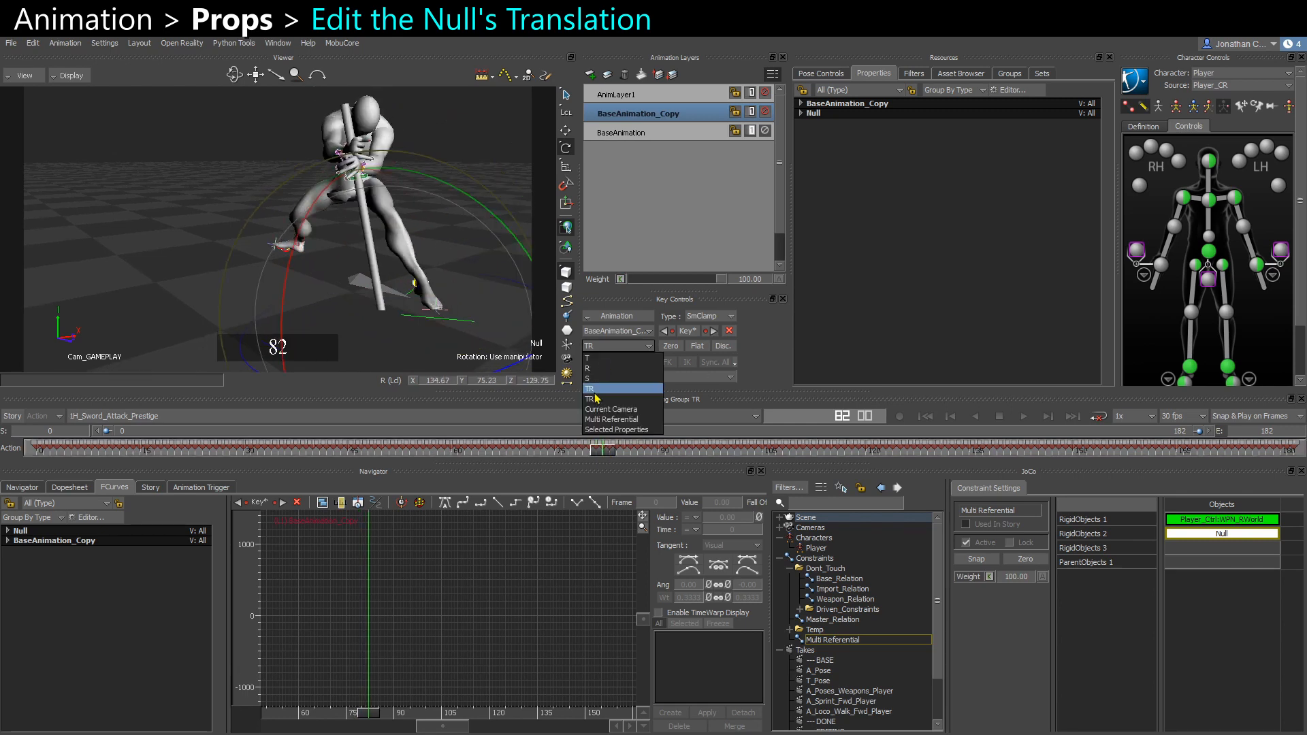
left_click(590, 359)
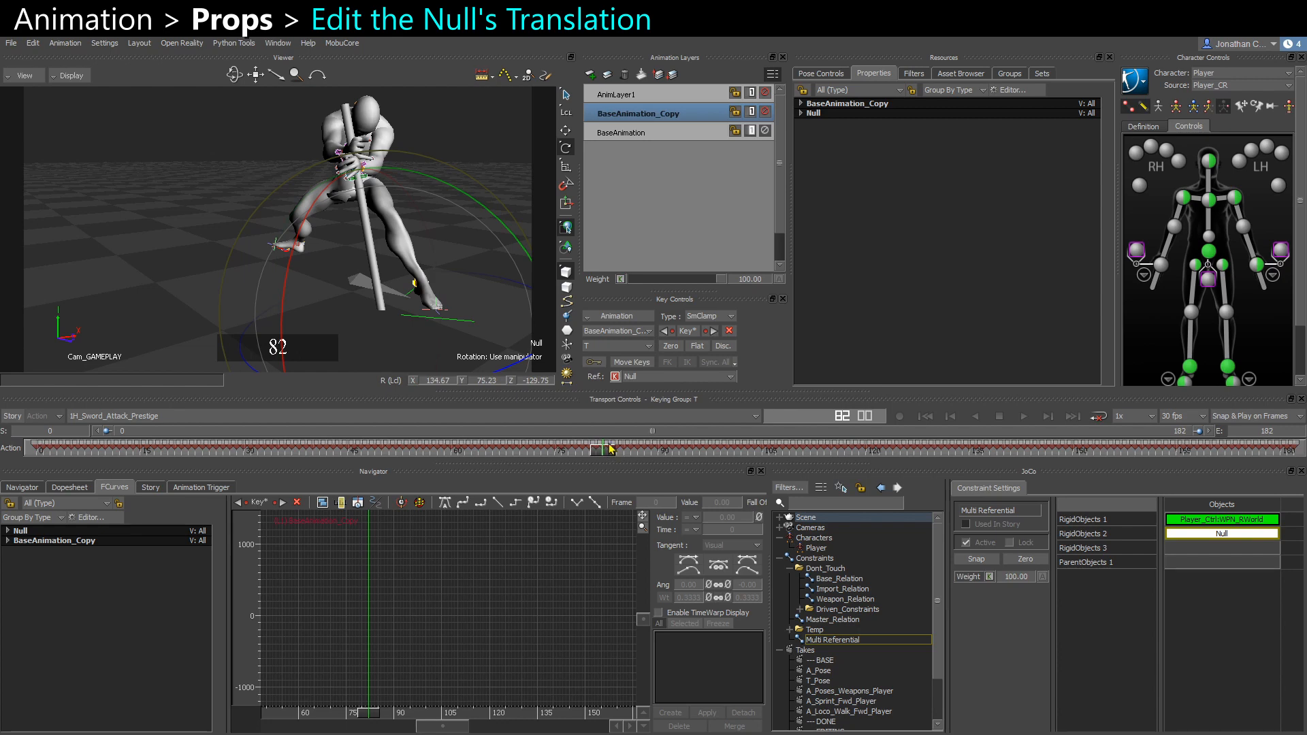
Delete the Null's translation keys between frame 82 and about frame 124
key("Delete")
left_click_drag(611, 450, 899, 456)
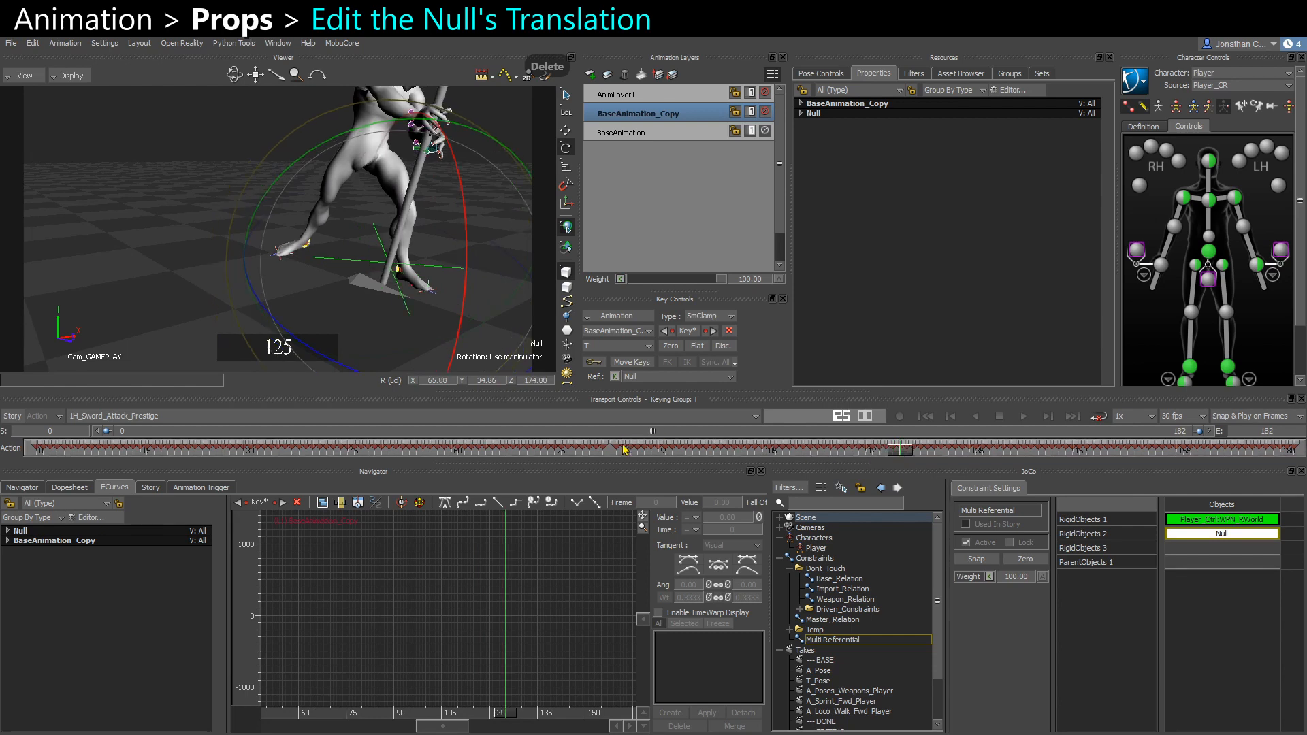
key("Delete")
left_click_drag(617, 449, 892, 456)
key("Delete")
Copy the Null's translation key at frame 82 and paste it at frame 122
left_click(879, 454)
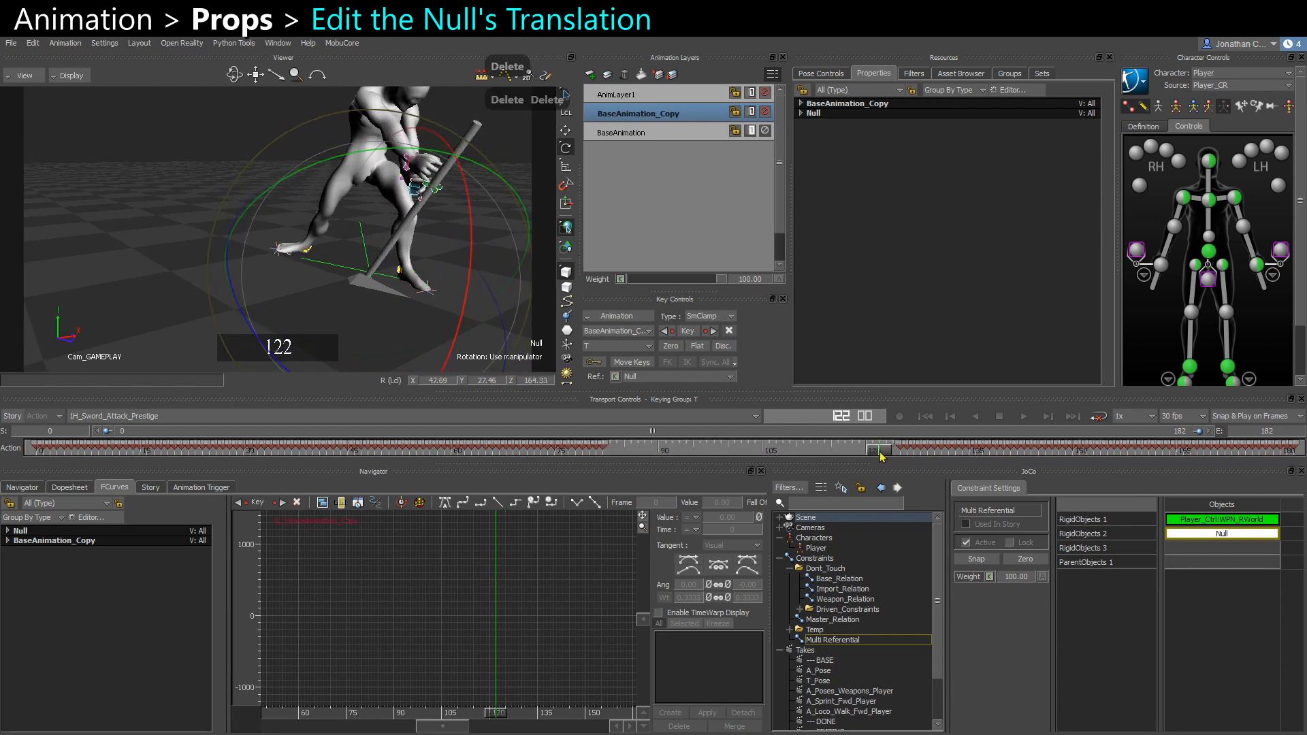
key("ctrl+c")
left_click(604, 454)
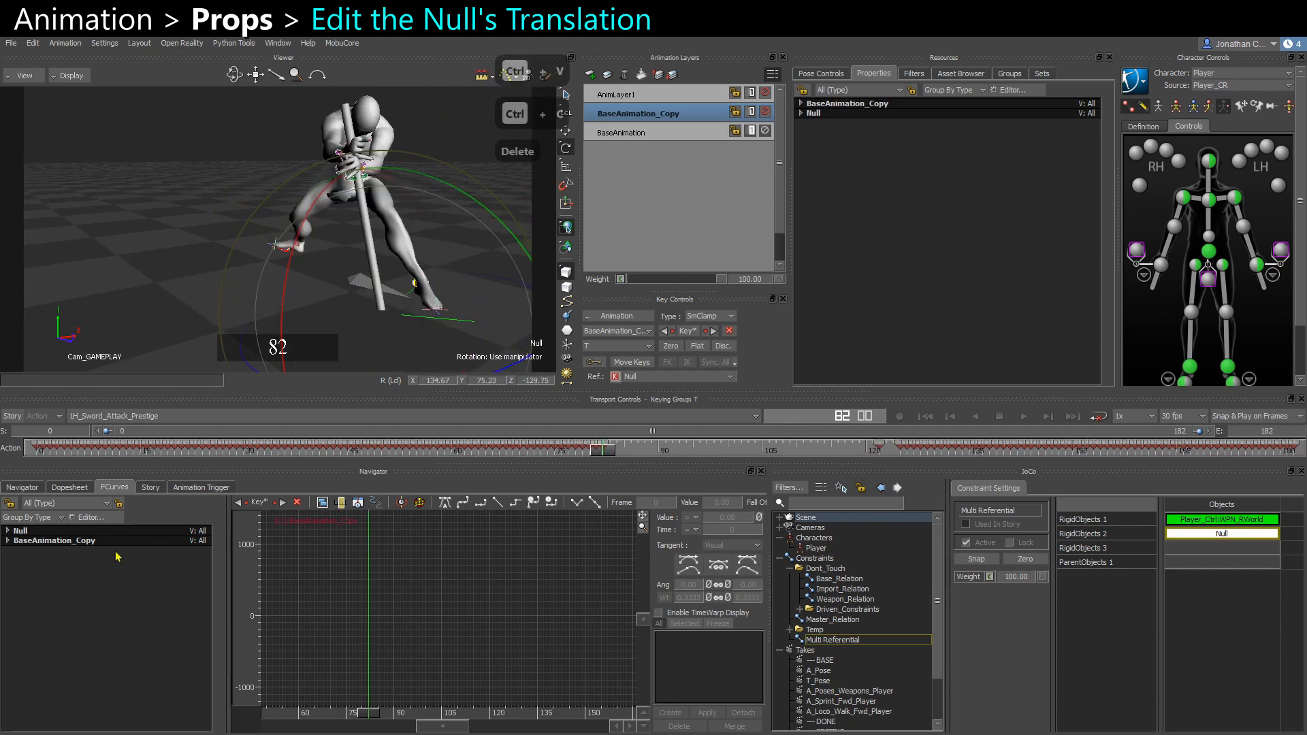
Display the Null's Translation curves and frame the section between frames 82 and 122
left_click(7, 531)
left_click(33, 562)
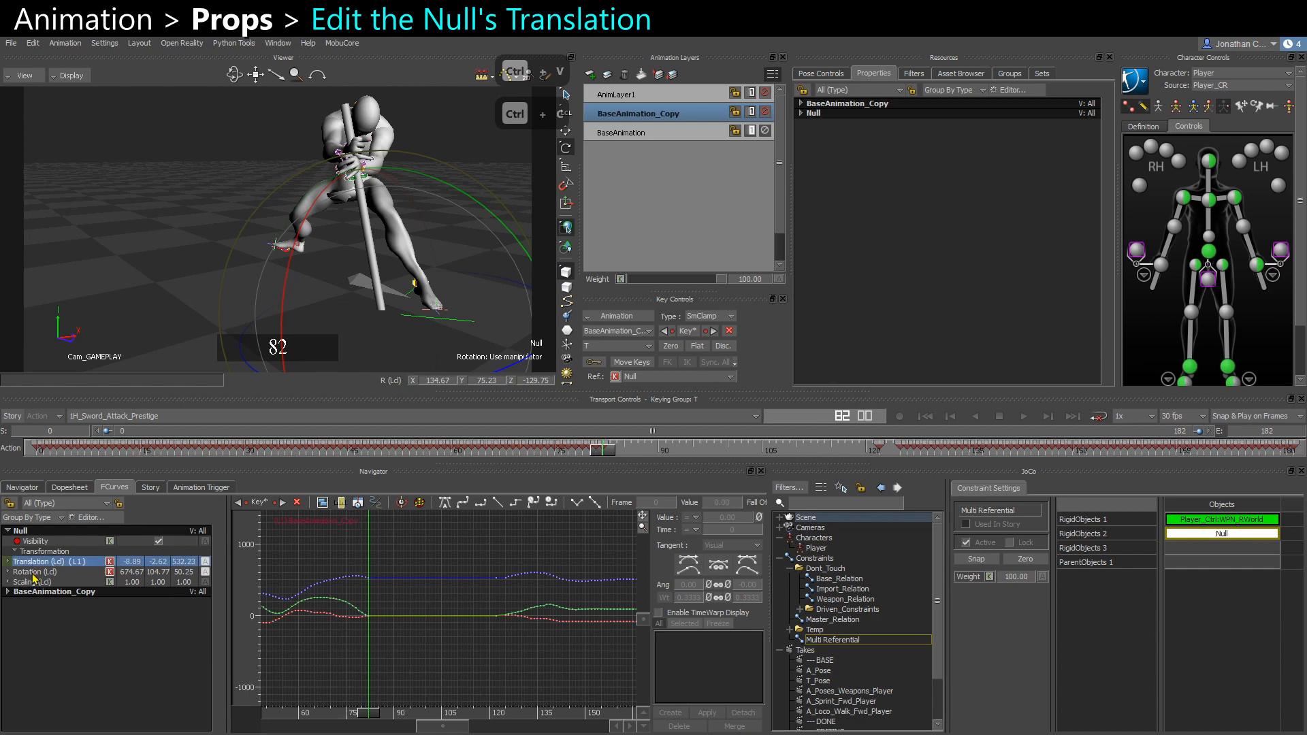
key("f")
left_click_drag(510, 620, 671, 577, "ctrl")
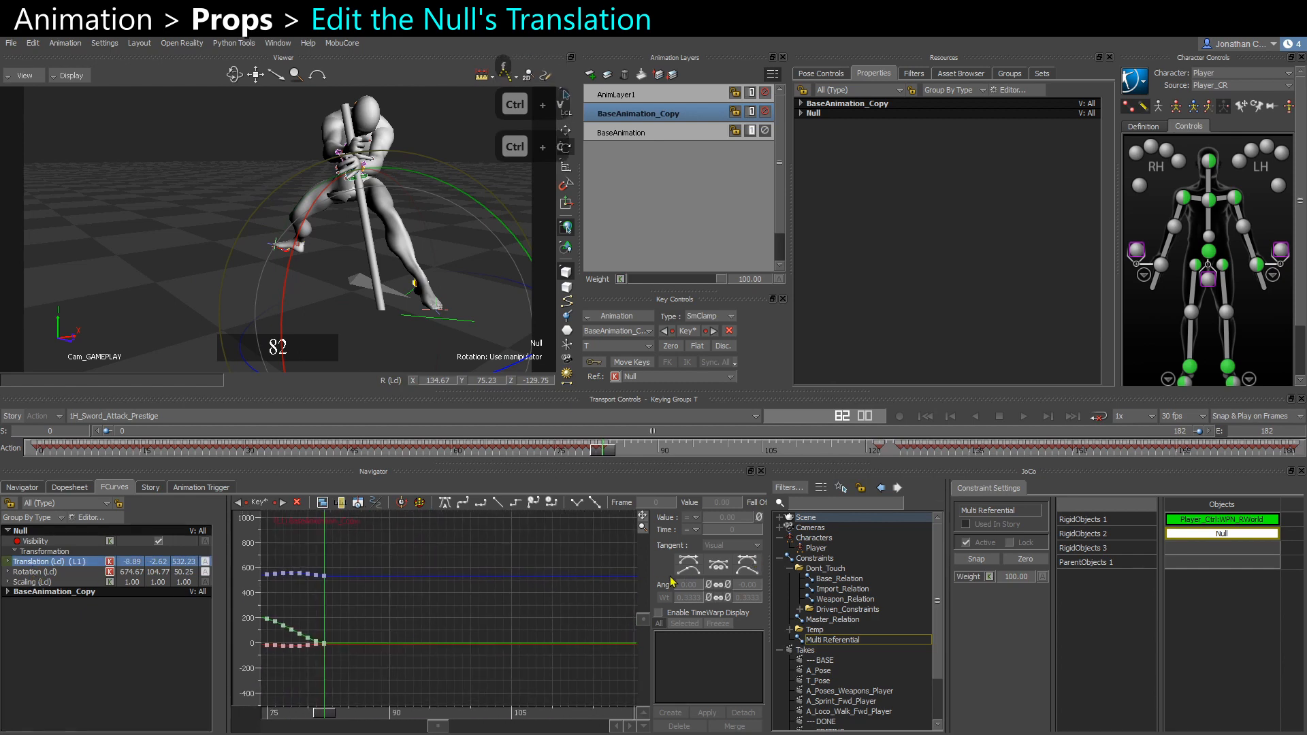
left_click_drag(485, 572, 442, 557, "ctrl")
Scrub and play the planted section from several angles to examine how the weapon pivots around its tip
mouse_move(600, 447)
left_mouse_down()
mouse_move(815, 465)
mouse_move(661, 457)
mouse_move(727, 456)
left_mouse_up()
left_click_drag(289, 180, 309, 226, "ctrl+shift")
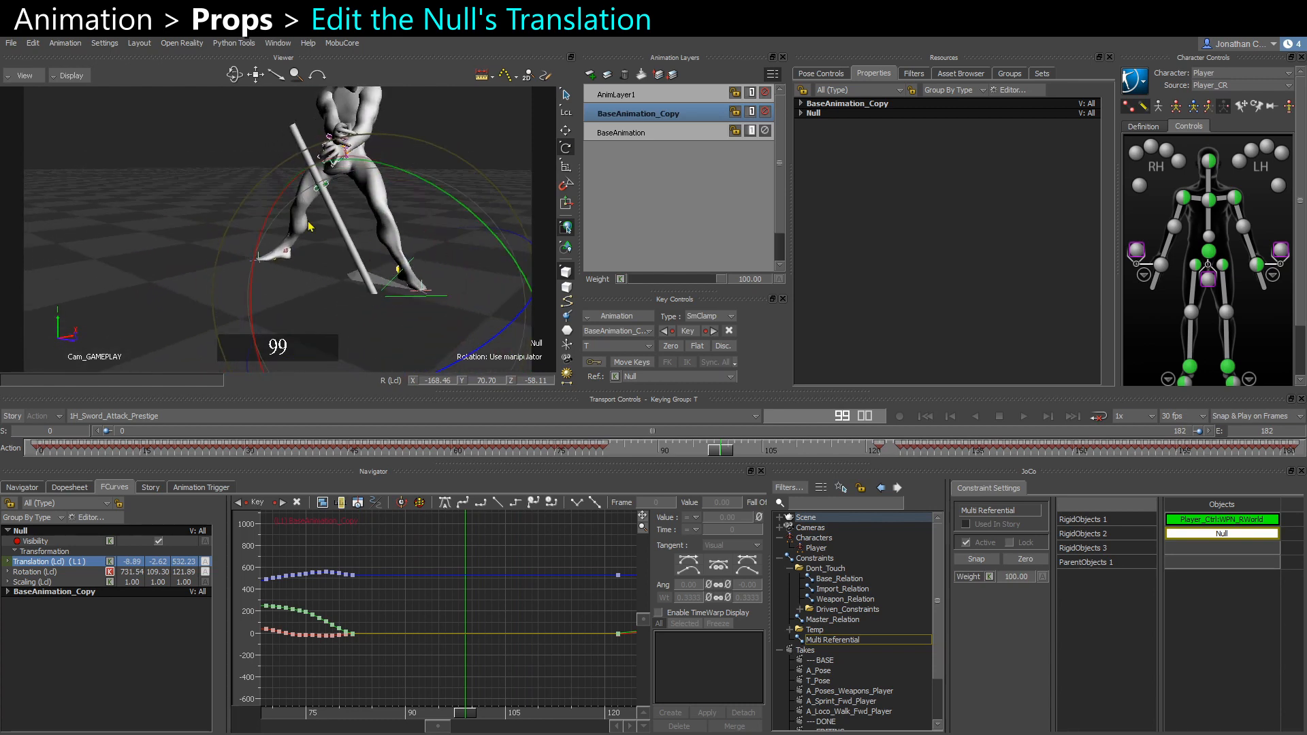
key("ctrl+space")
left_click_drag(365, 285, 425, 330, "ctrl+shift")
key("ctrl+space")
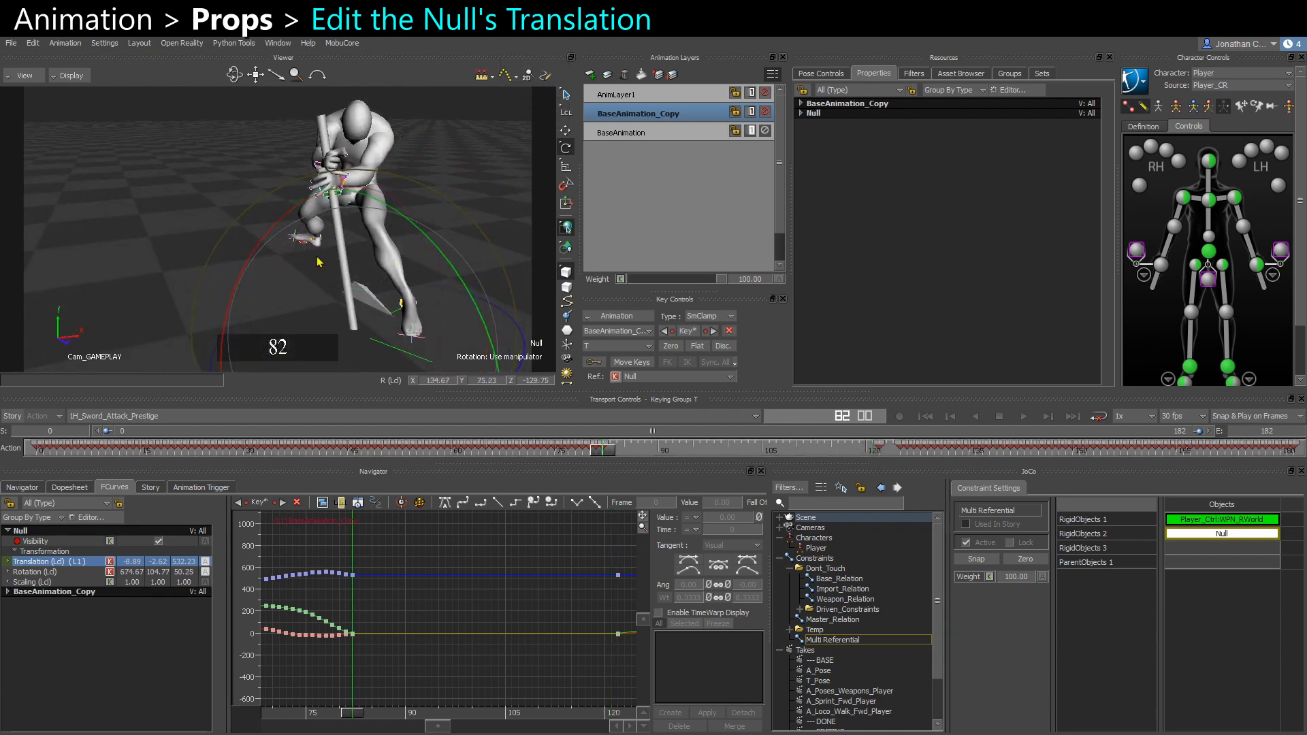
left_click_drag(340, 224, 325, 236, "ctrl+shift")
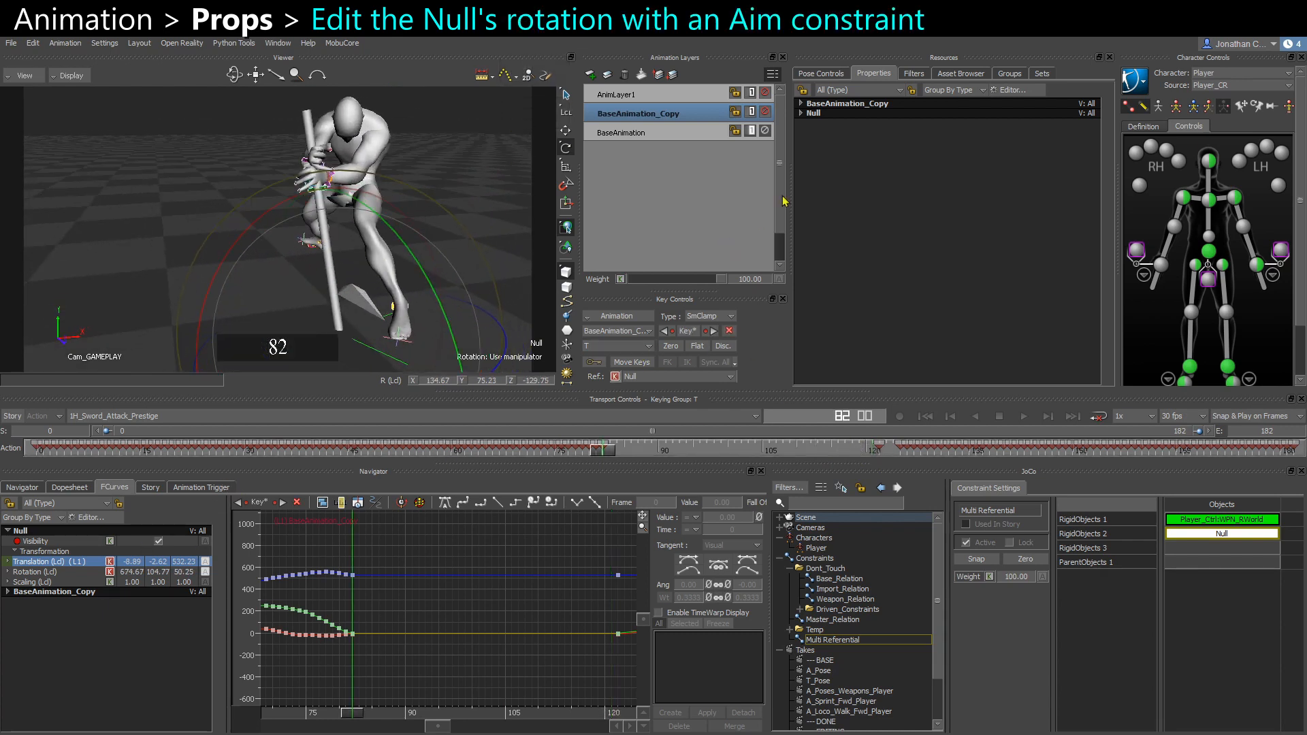
left_click_drag(320, 252, 327, 225, "ctrl+shift")
left_click_drag(604, 451, 776, 451)
left_click_drag(344, 278, 304, 226, "ctrl+shift")
key("ctrl+space")
key("ctrl+space")
left_click_drag(357, 266, 409, 262, "ctrl+shift")
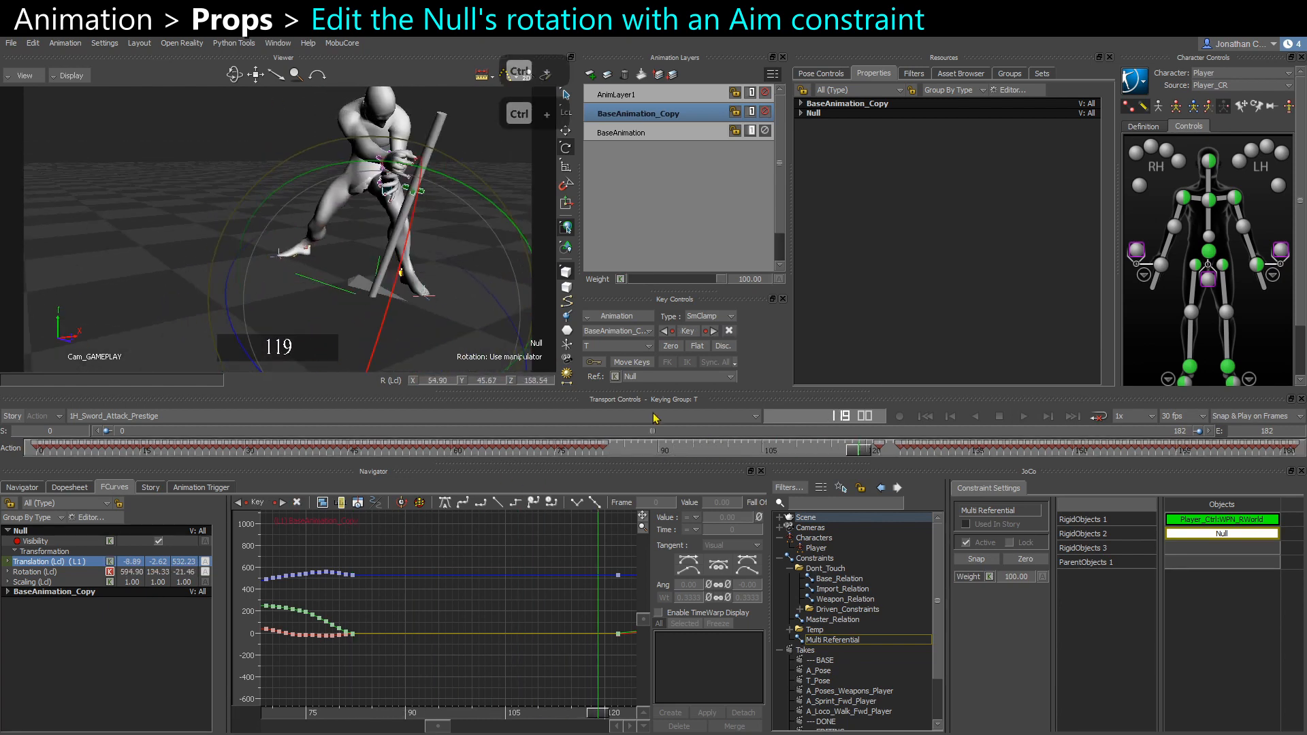
mouse_move(619, 452)
left_mouse_down()
mouse_move(601, 452)
mouse_move(630, 452)
left_mouse_up()
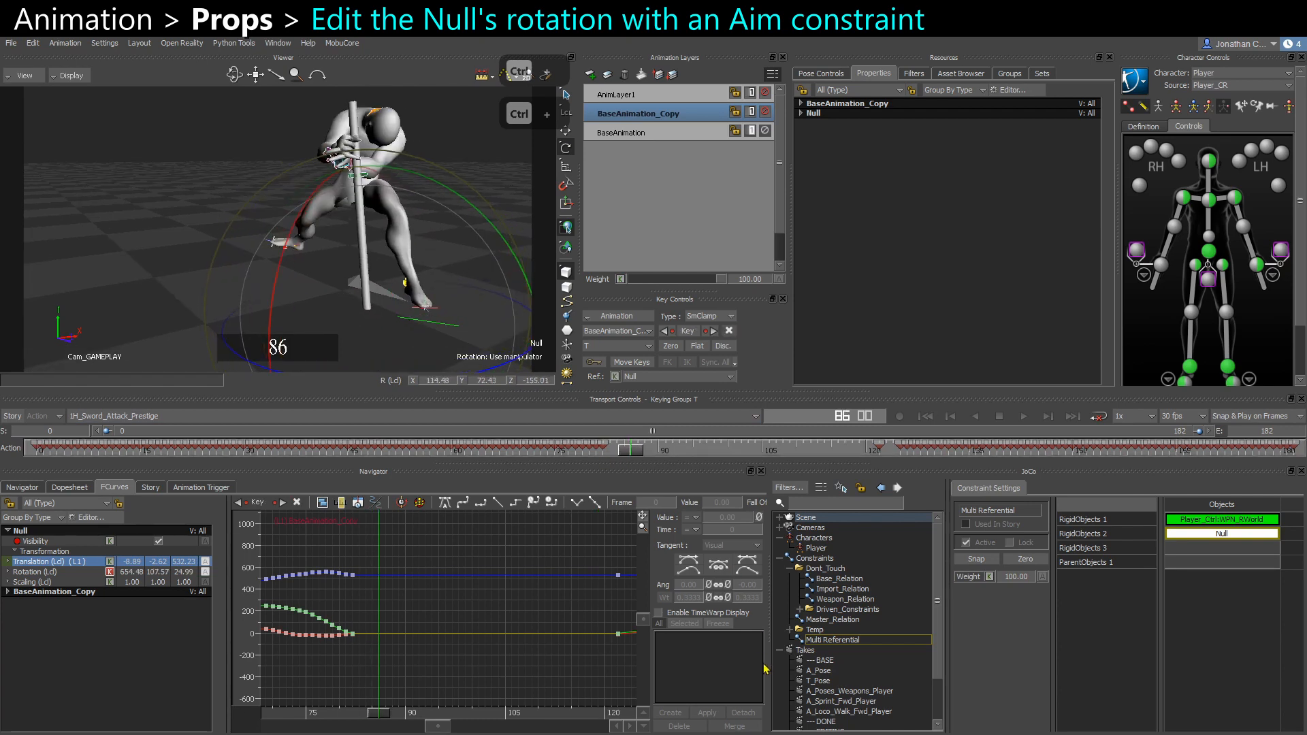
Insert a new Aim constraint in the scene's Constraints
right_click(823, 559)
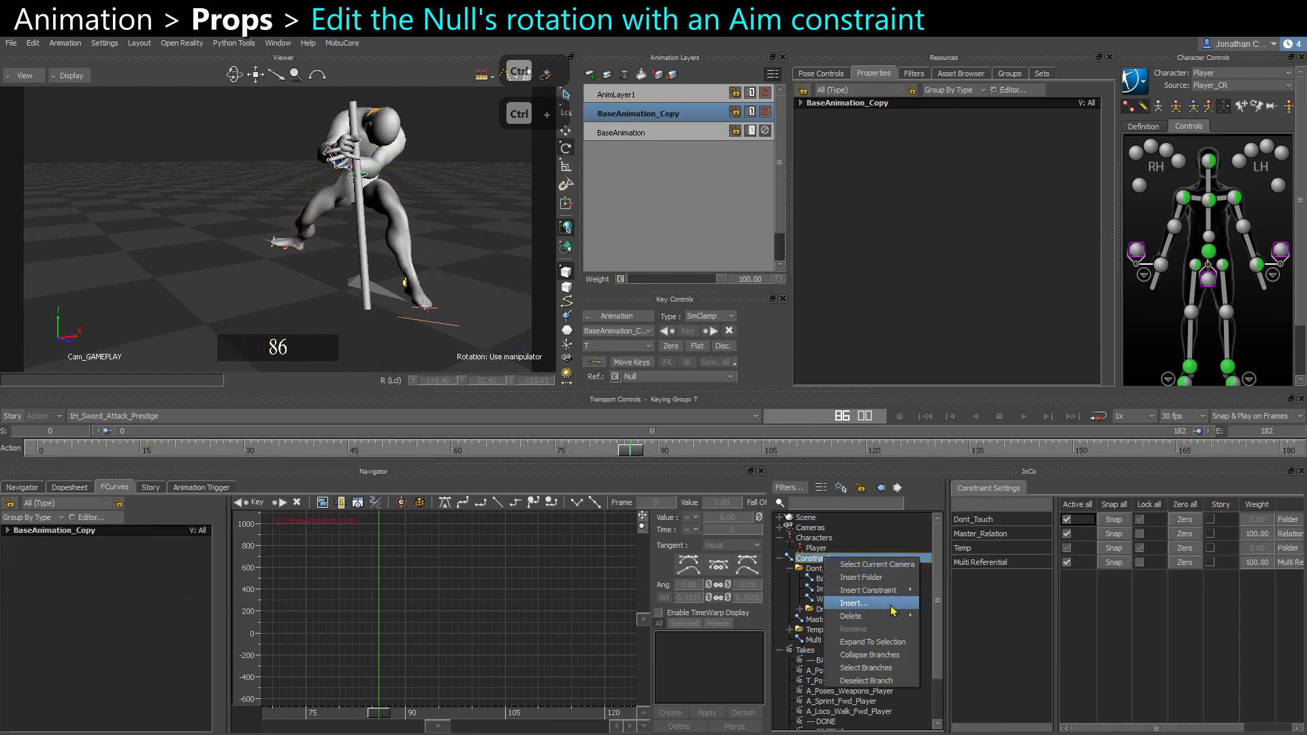
mouse_move(903, 590)
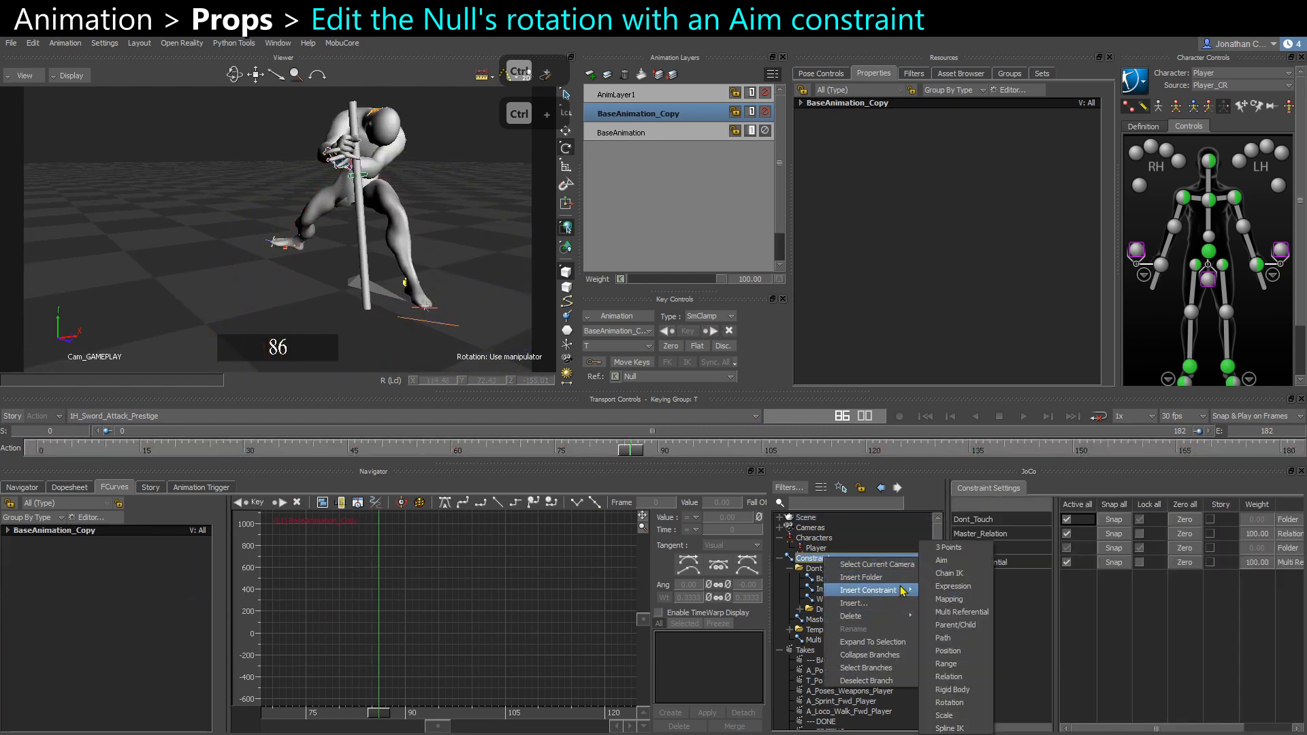
left_click(946, 560)
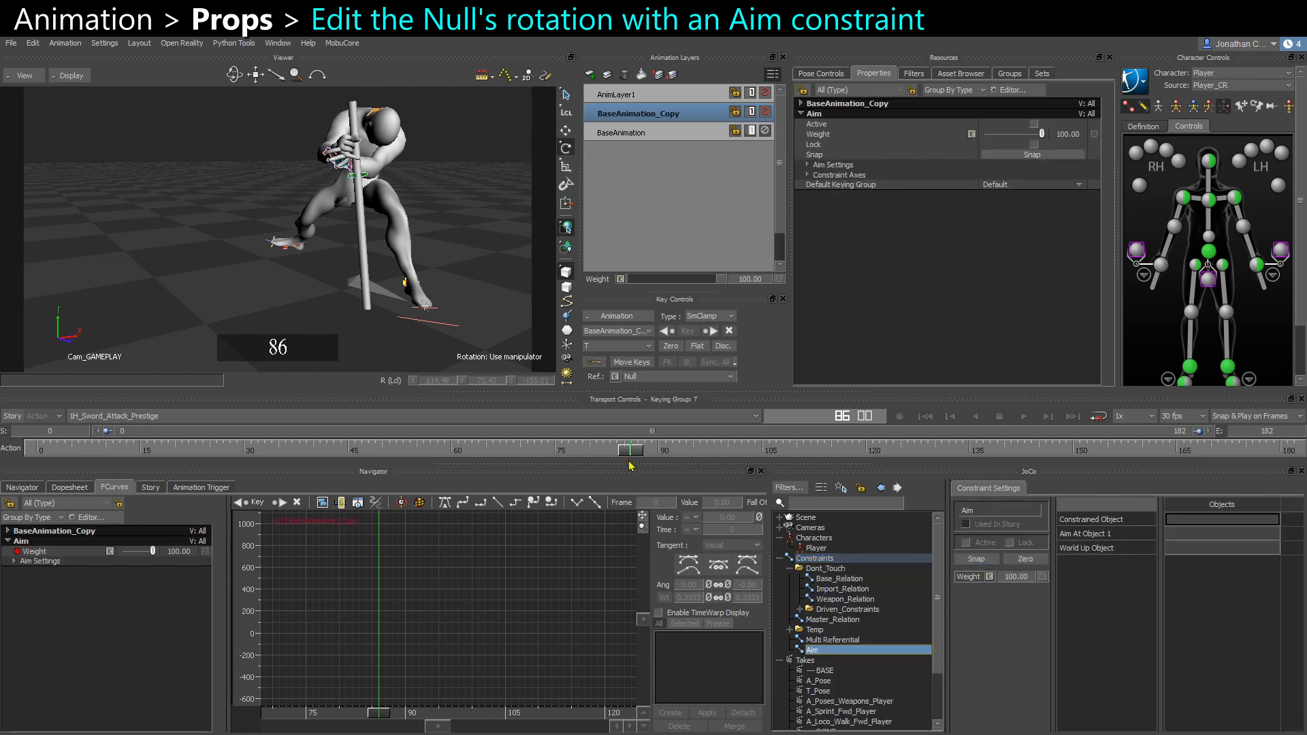
Set the keying group to T and assign the Null as the Aim constraint's Constrained Object
left_click_drag(629, 452, 608, 449)
left_click(448, 318)
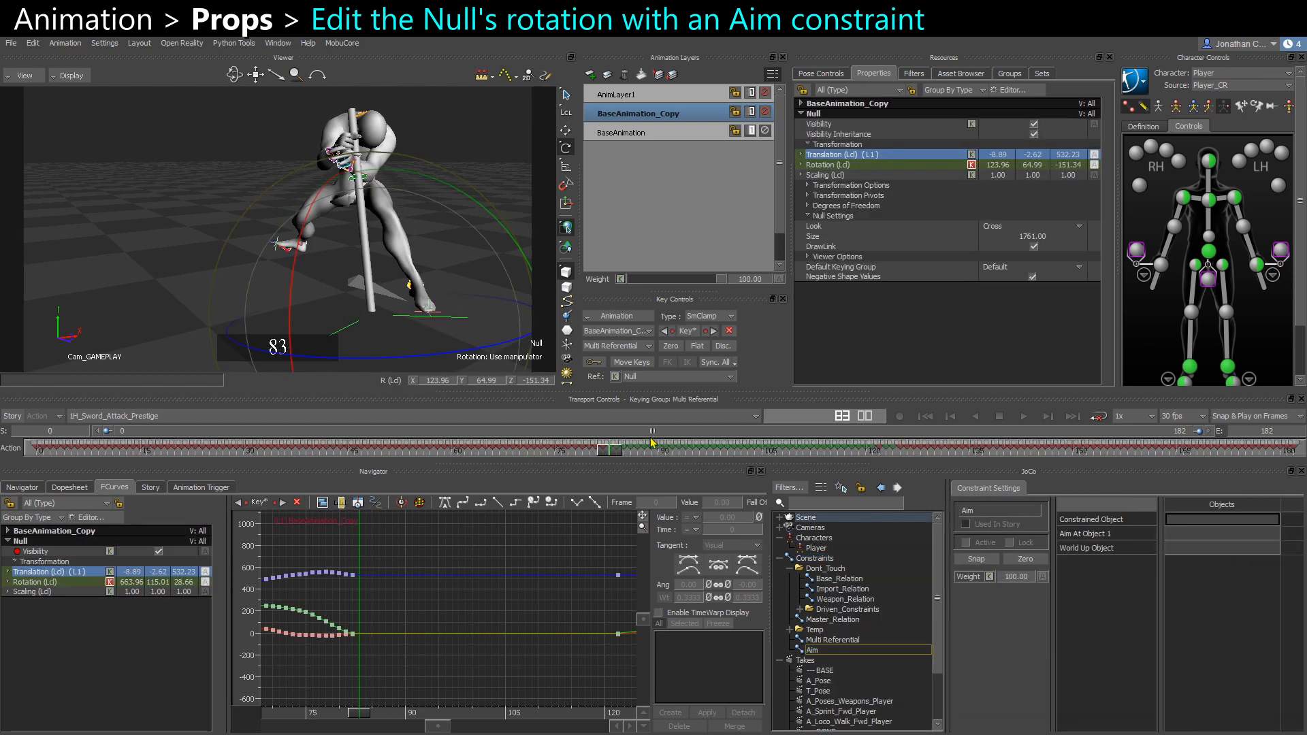
left_click(615, 345)
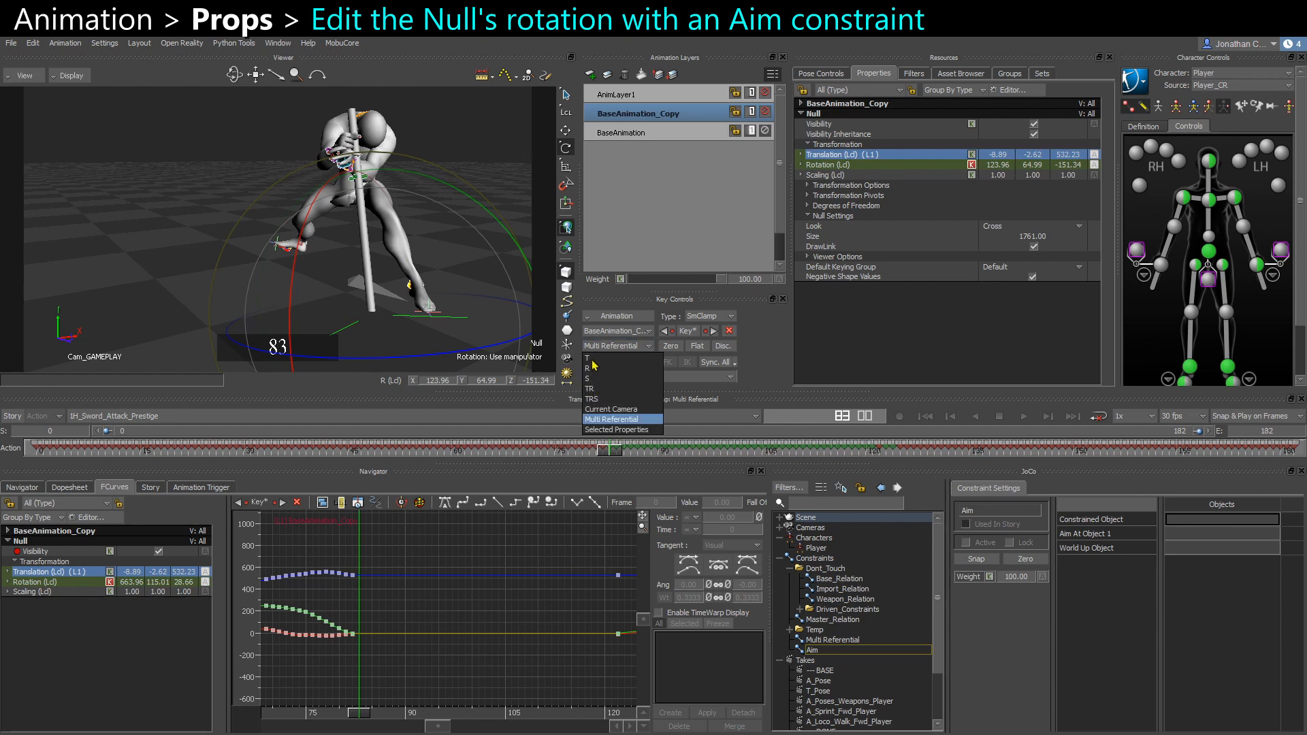
left_click(590, 358)
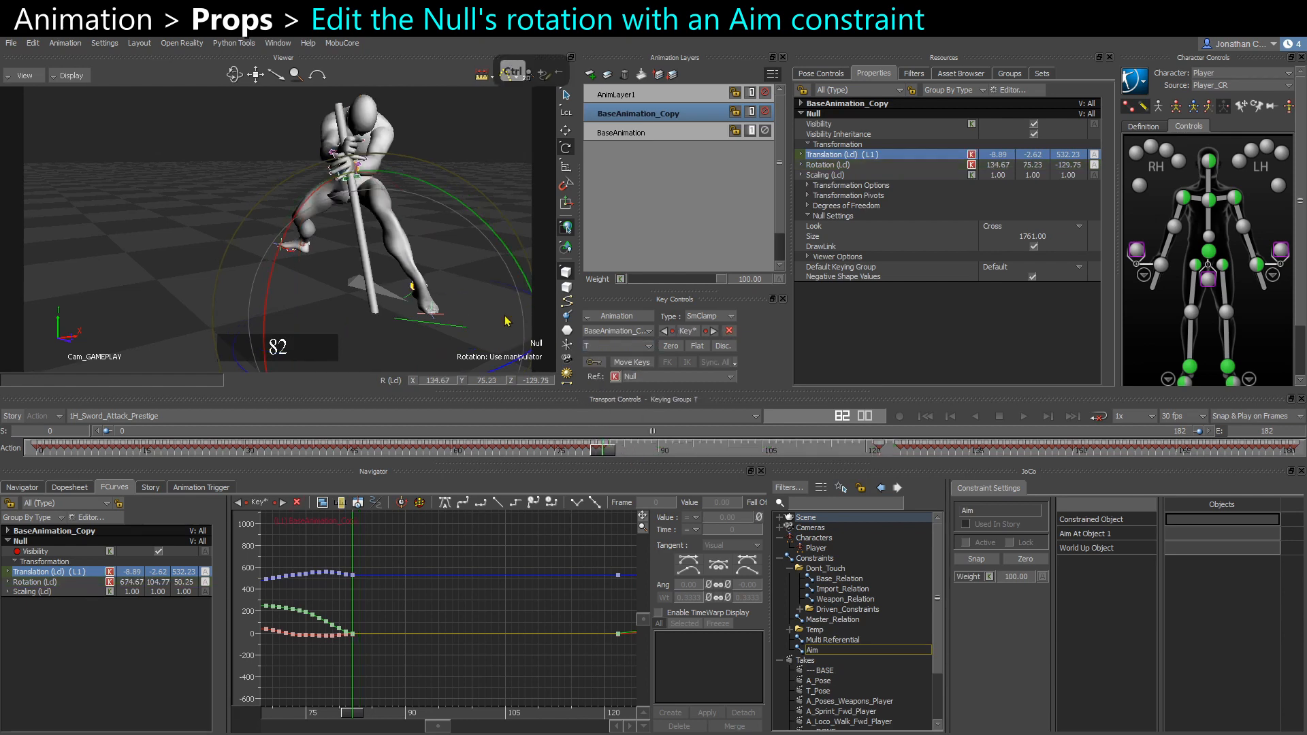
key("x")
left_click_drag(37, 201, 1197, 522)
Assign Player_Ctrl:RightHand as Aim At Object 1, then activate and lock the Aim constraint
left_click(1158, 287)
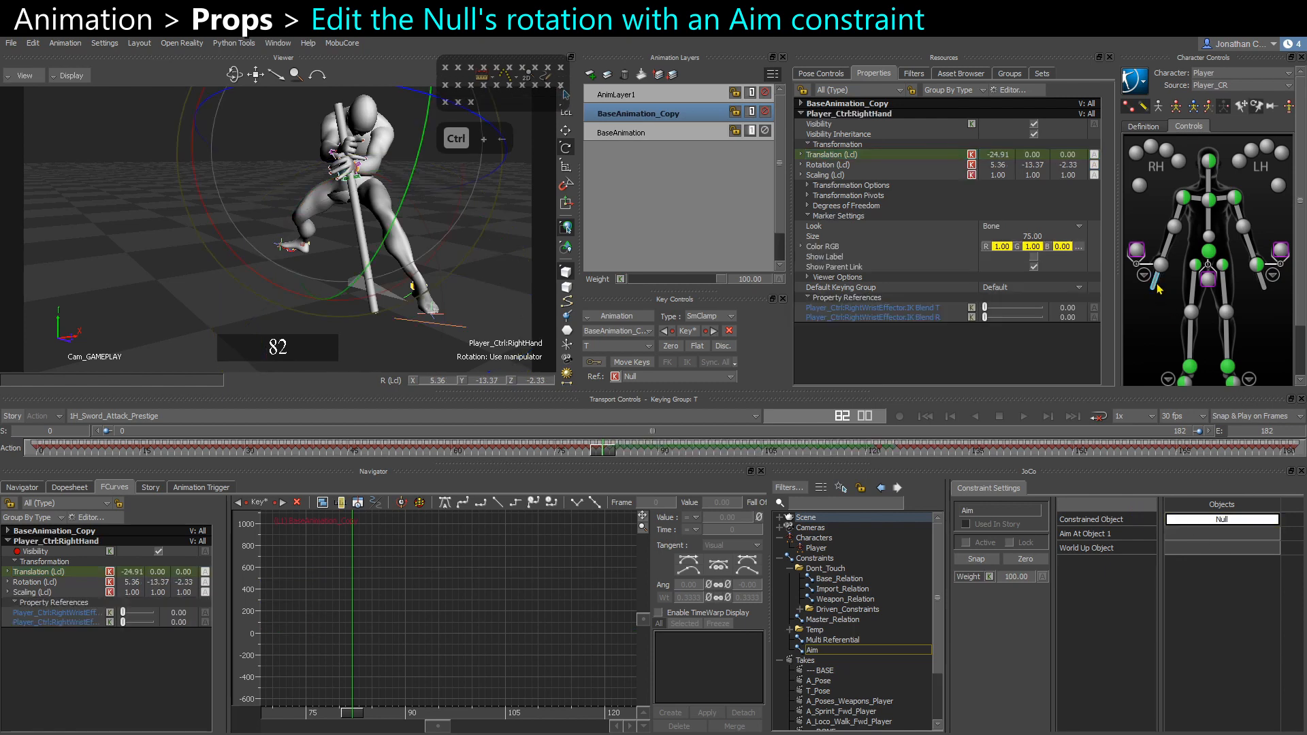
key("x")
left_click_drag(23, 252, 1229, 541)
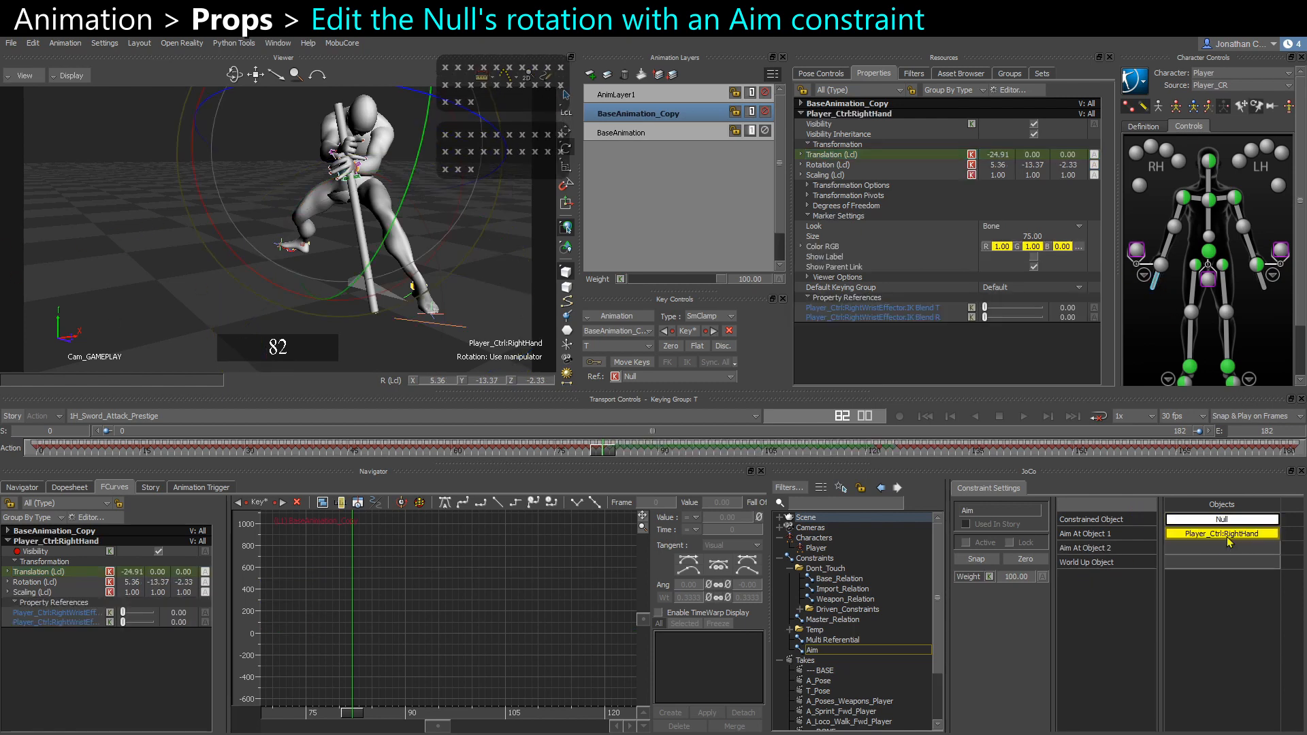
left_click(1010, 562)
Key the Aim constraint's weight at 0 on frame 80 and at 100 on frame 82
key("ctrl+Left")
key("ctrl+Left")
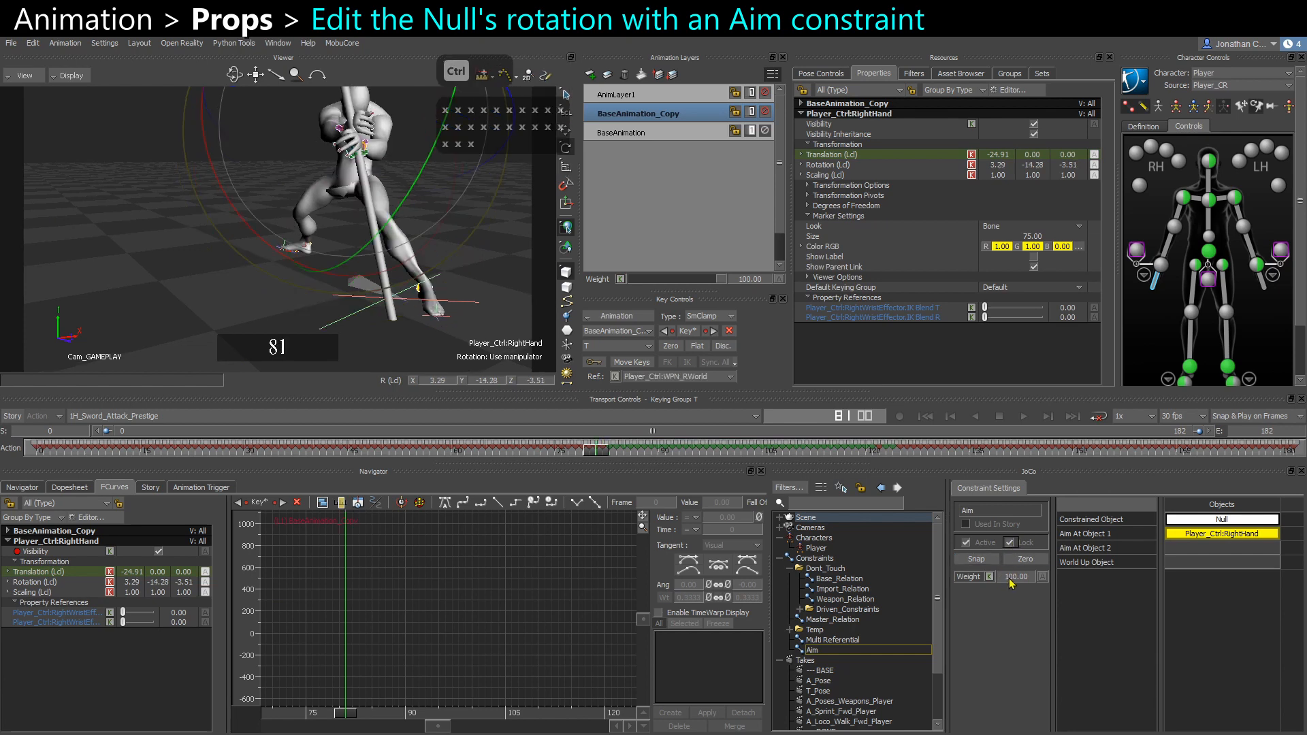
left_click_drag(1011, 582, 926, 588)
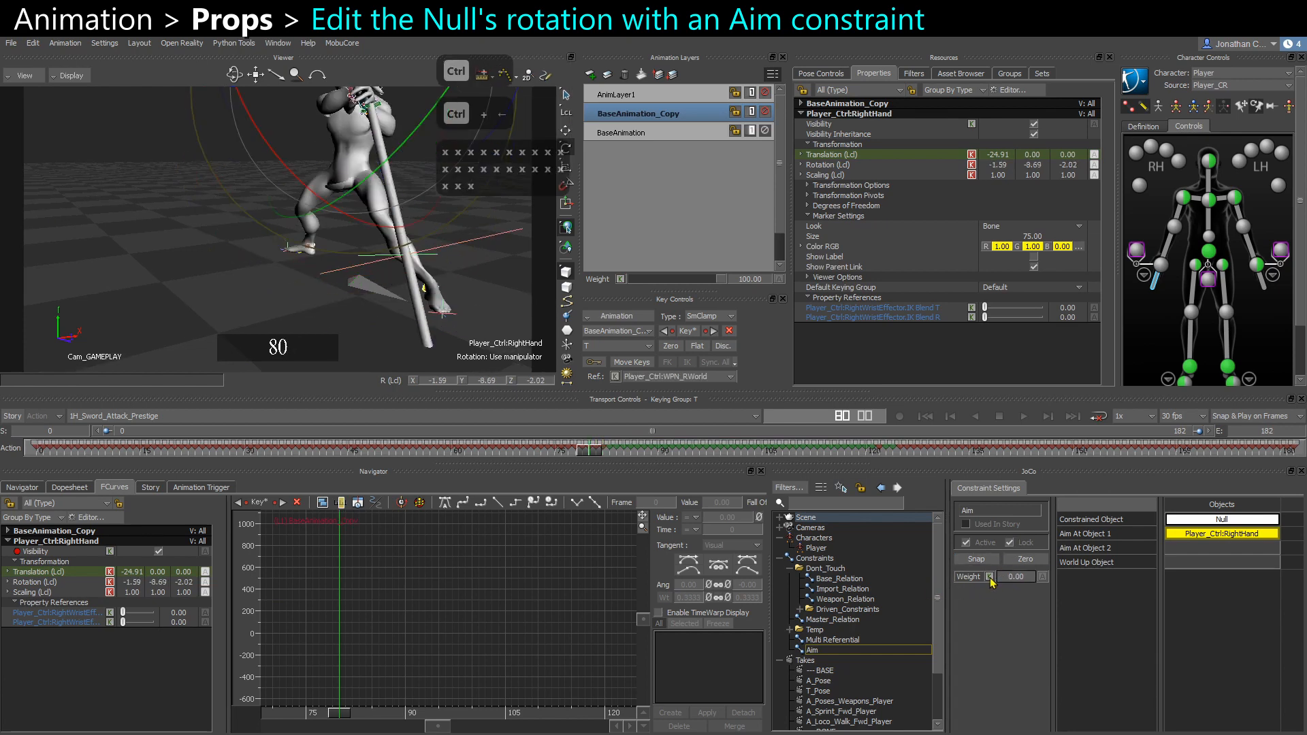
left_click(989, 578)
key("ctrl+Right")
key("ctrl+Right")
left_click_drag(1011, 579, 1123, 602)
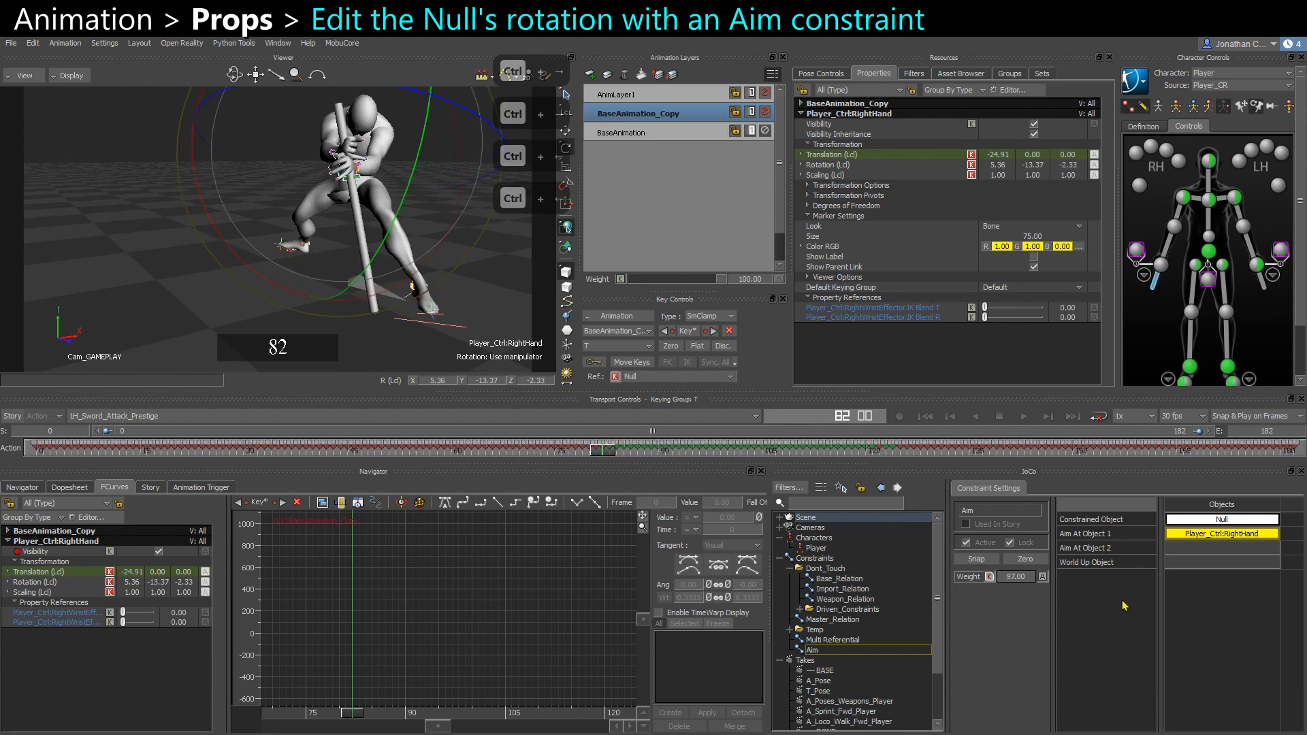
left_click(989, 577)
Key the Aim weight at 100 on frame 122, set it to 0 at frame 129, and play back the result
left_click_drag(603, 454, 872, 452)
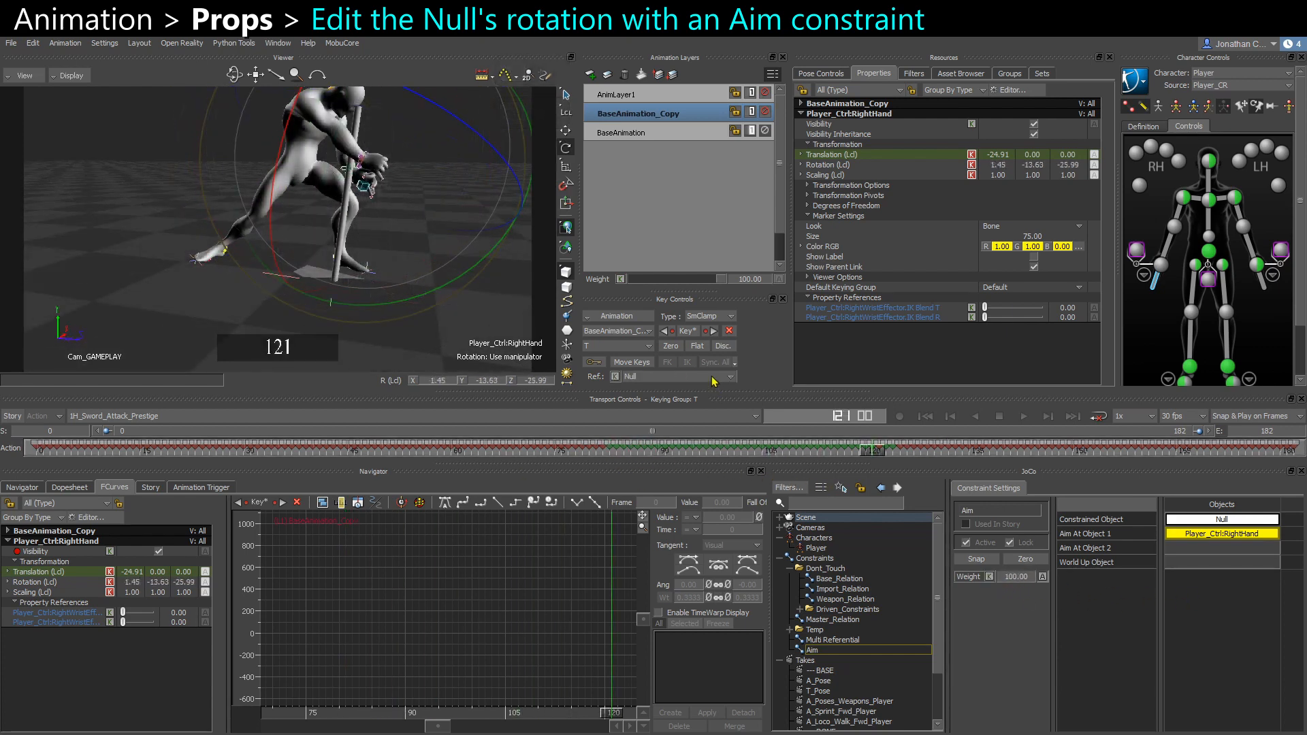
key("ctrl+Right")
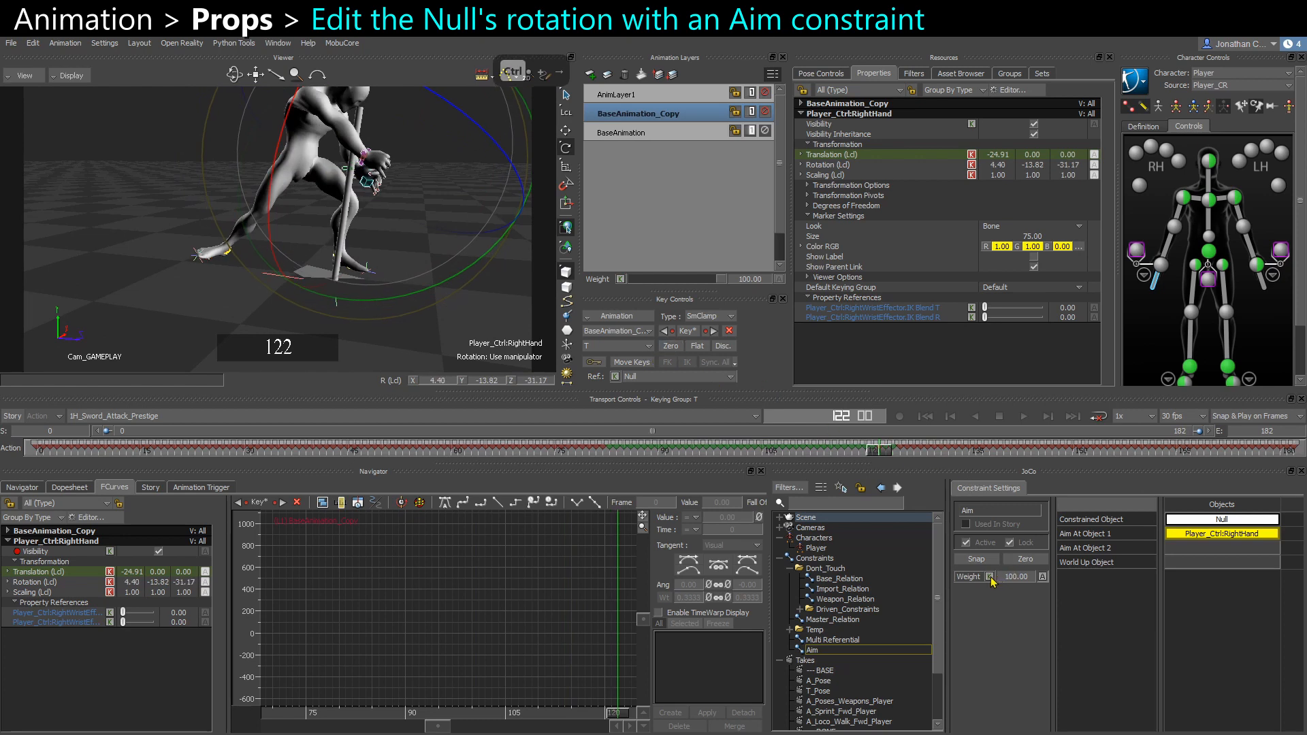
key("ctrl+Right")
key("ctrl+Right")
key("ctrl+Right")
key("ctrl+Right")
key("ctrl+Right")
key("ctrl+Right")
key("ctrl+Right")
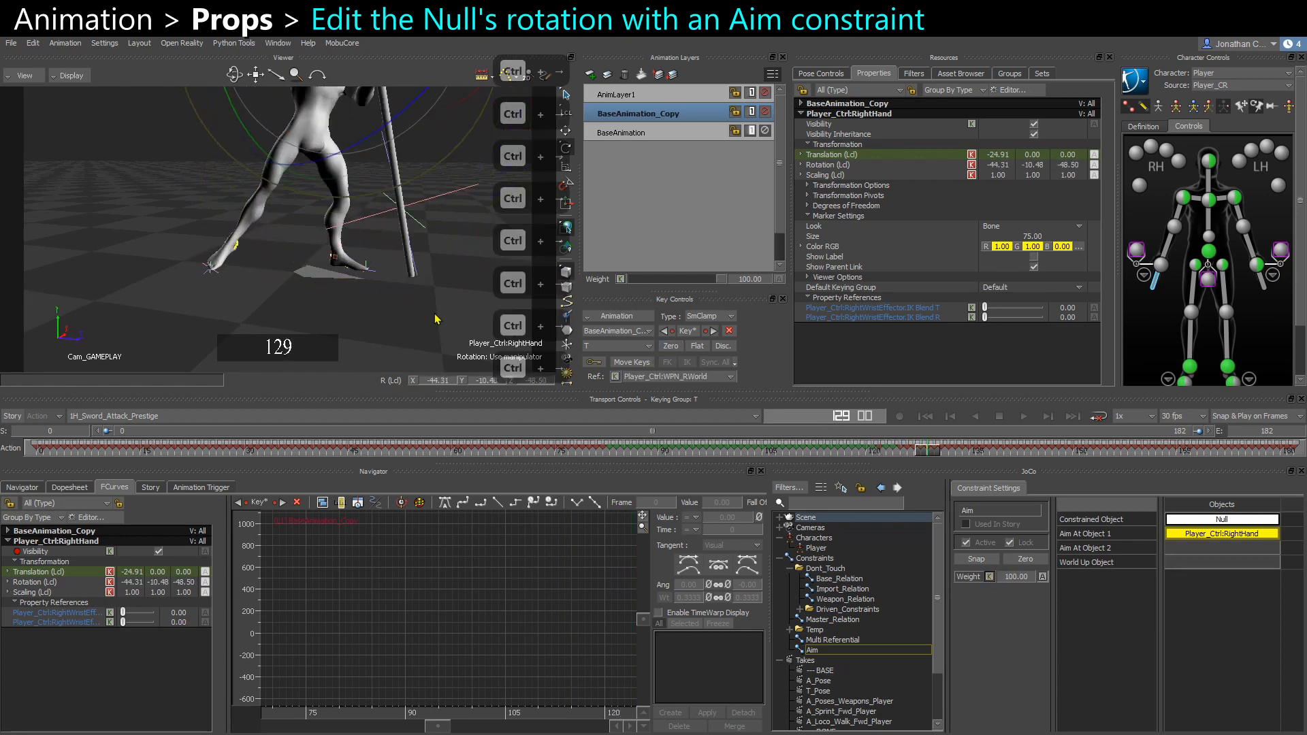
scroll(400, 283, "down", 3)
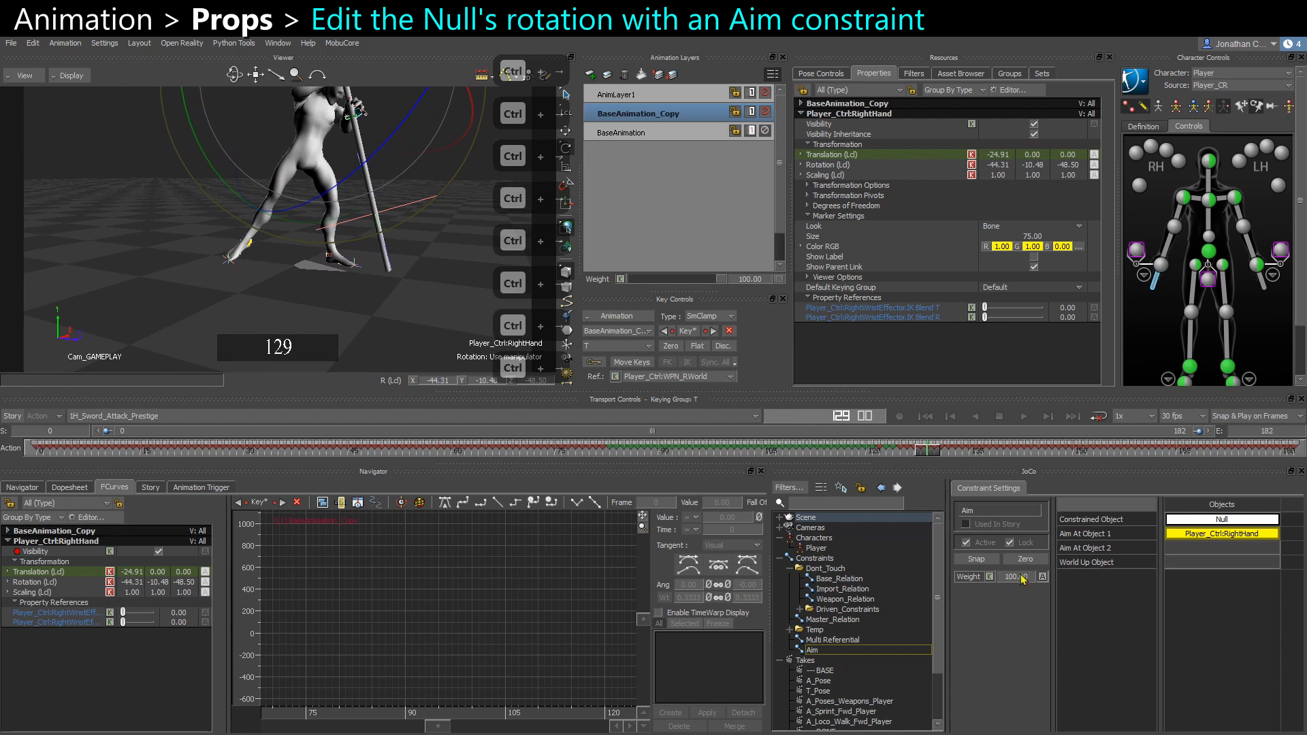
left_click_drag(1023, 580, 901, 584)
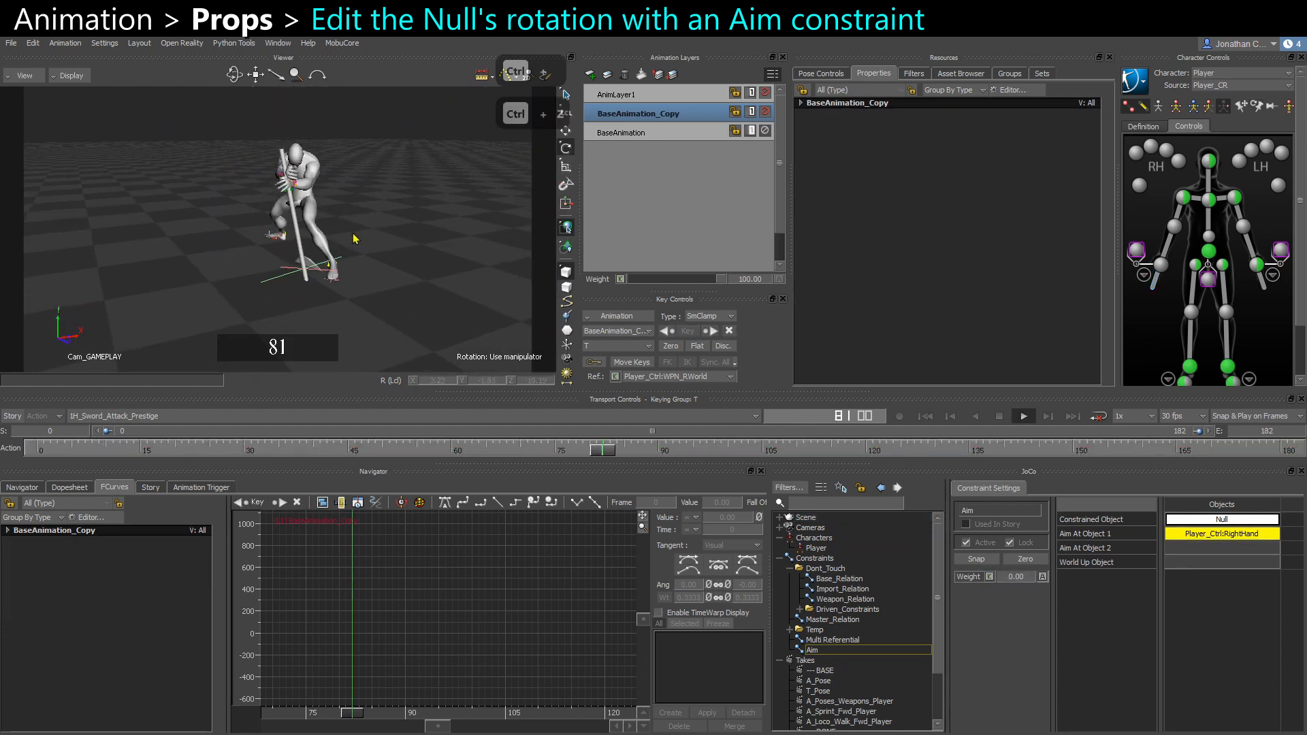
key("ctrl+z")
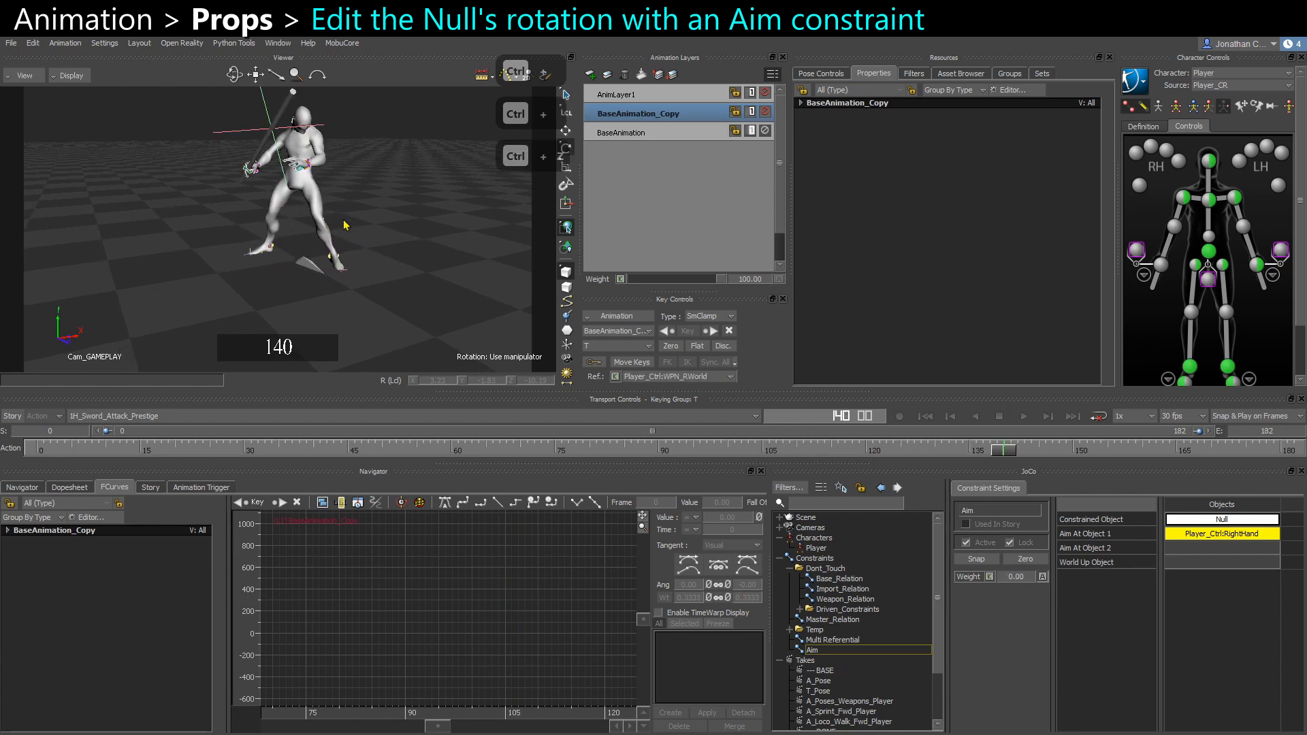
Plot all properties of the Null with its translation and rotation selected and the keying group set to TR, at 30 FPS
left_click(252, 128)
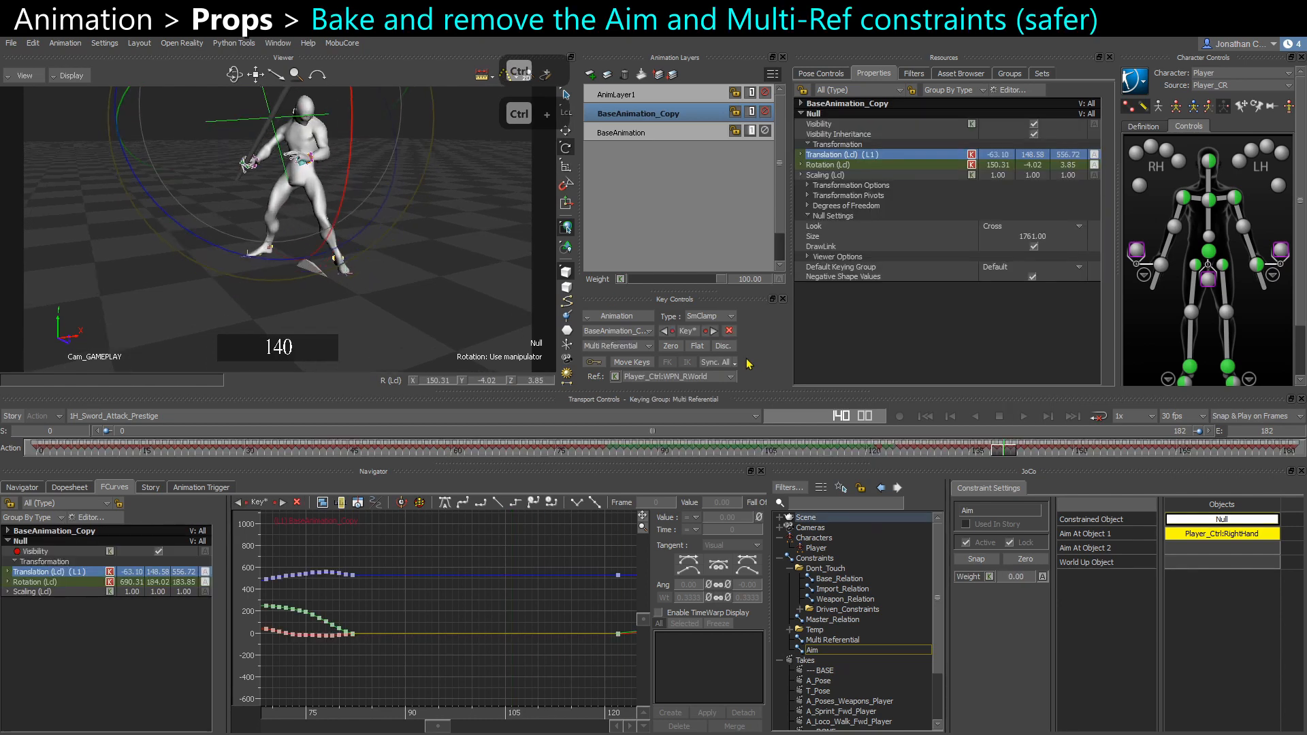
left_click(616, 346)
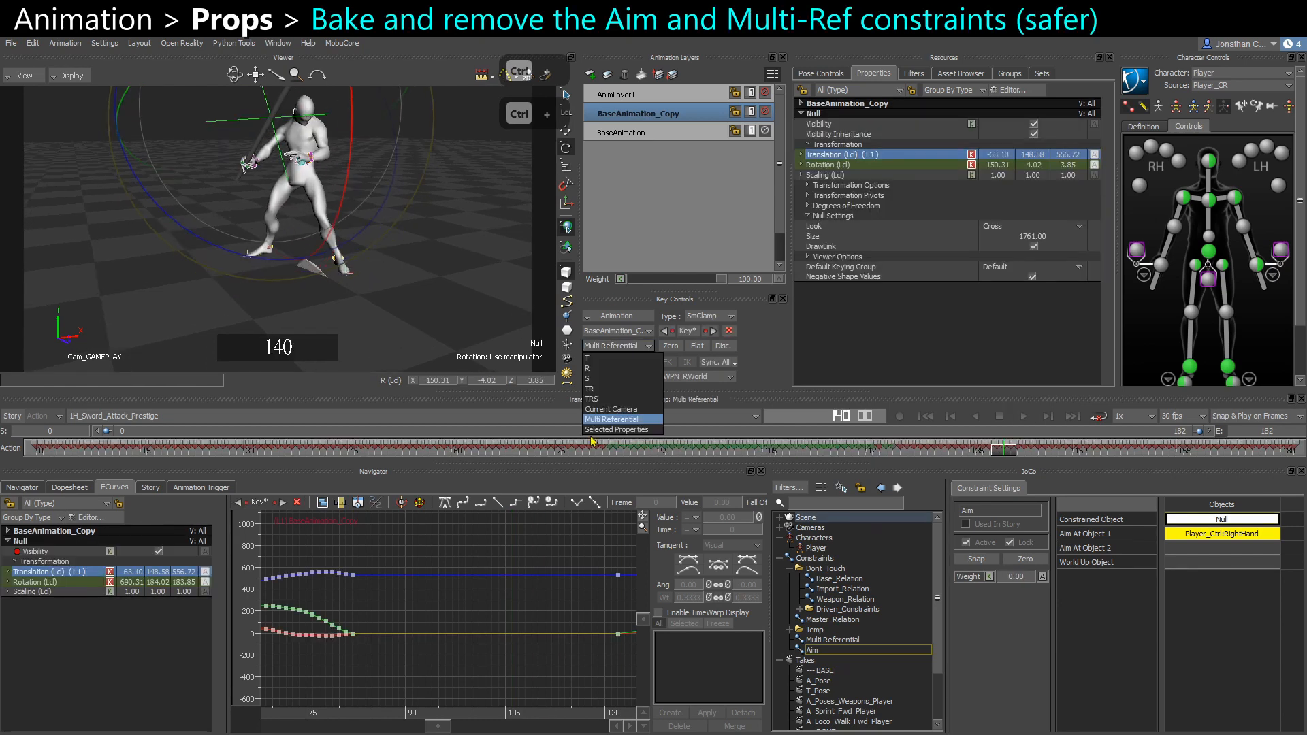
left_click(615, 316)
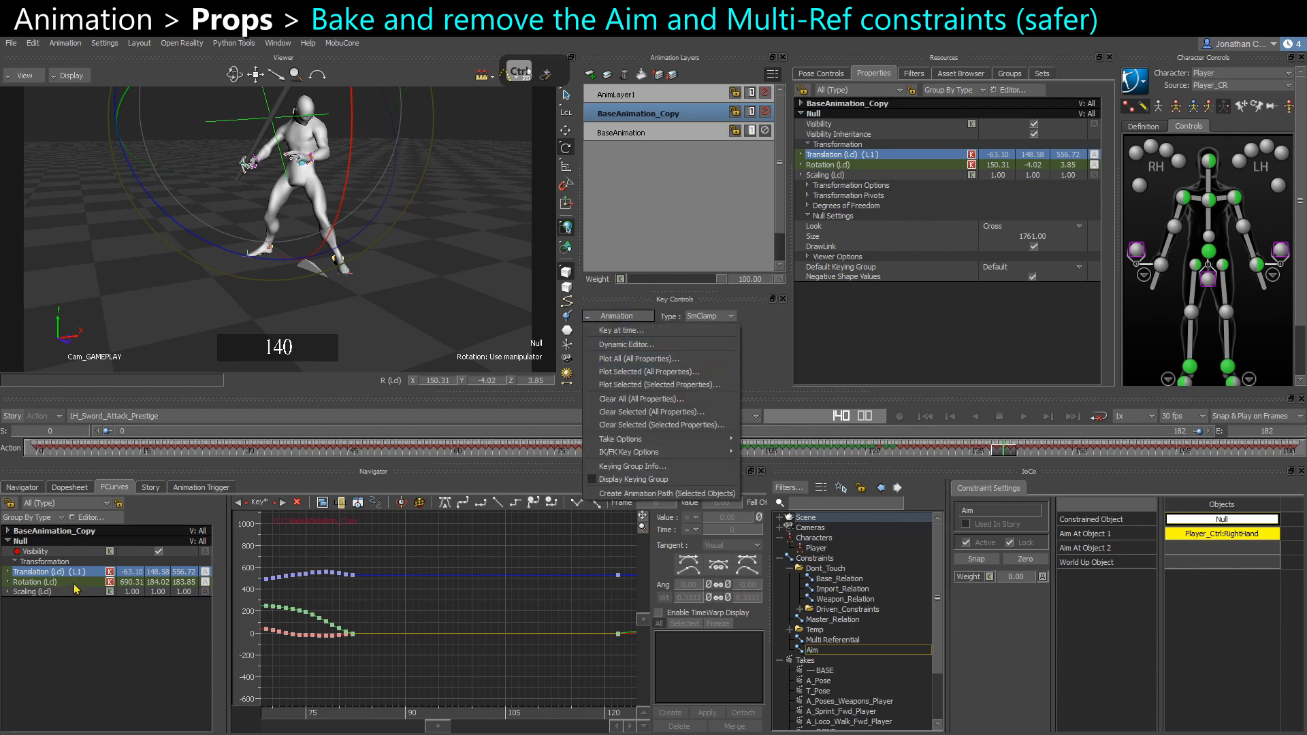
left_click(41, 582, "ctrl")
left_click(616, 316)
left_click(639, 359)
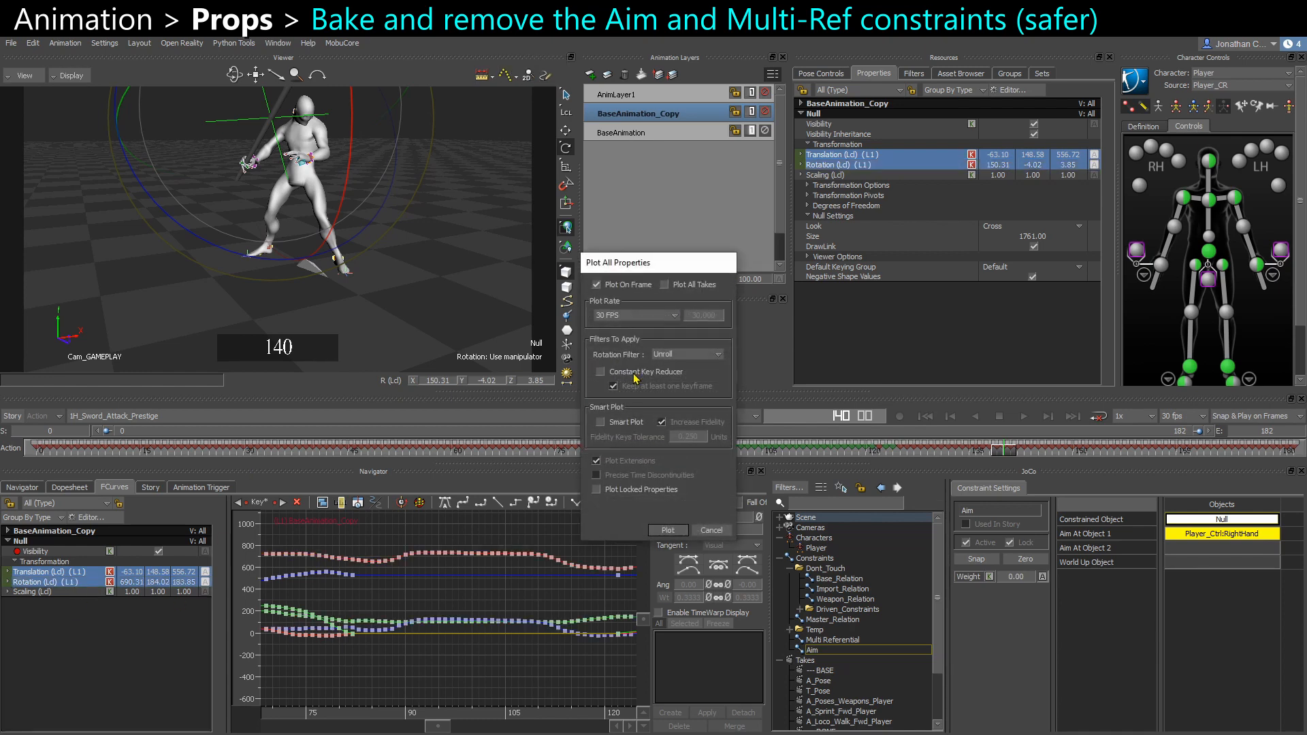
key("Return")
Deactivate the Aim constraint and play back the take to check the baked Null motion
left_click(827, 650)
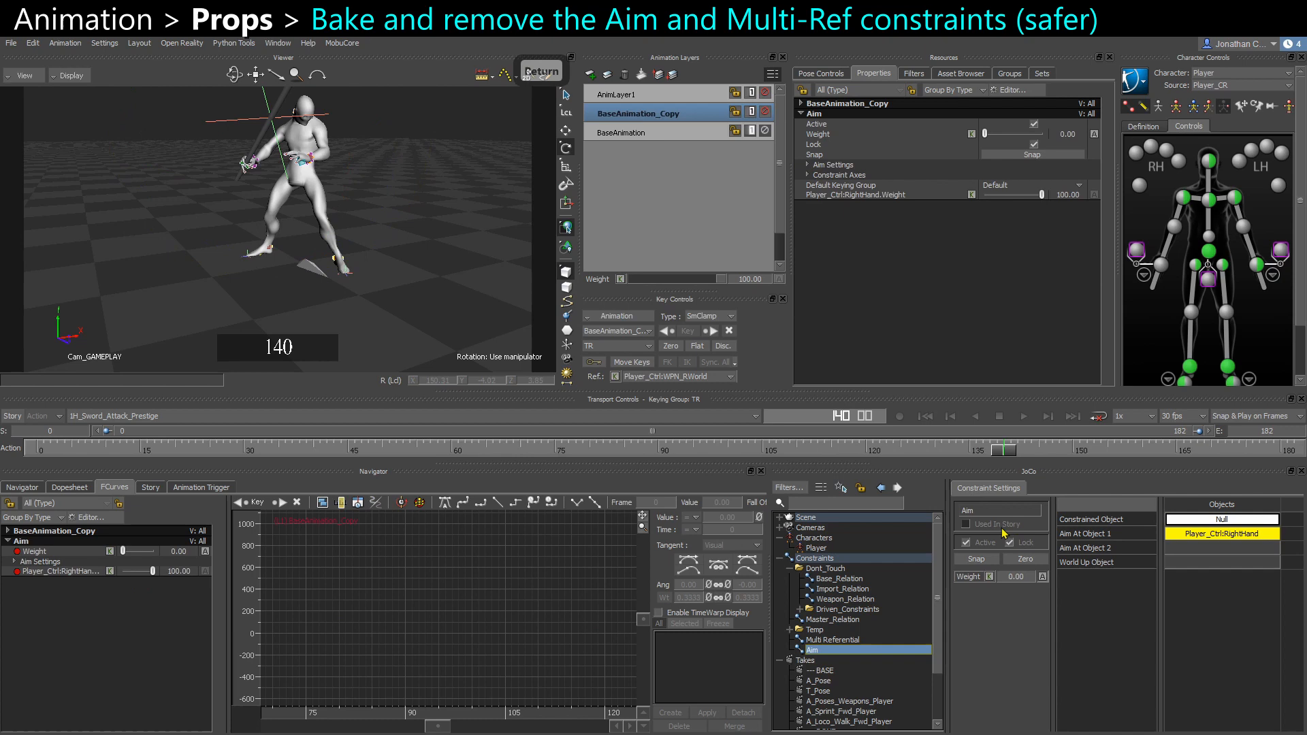
left_click(965, 543)
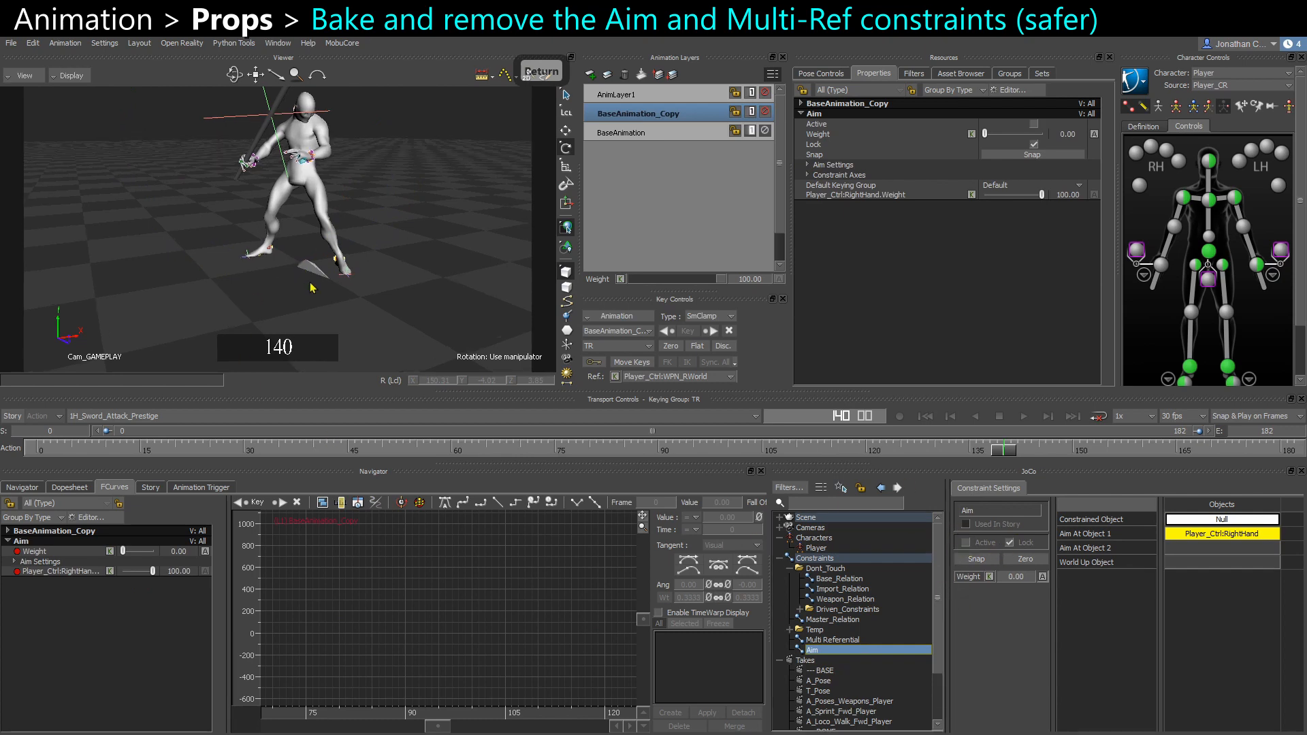
left_click(601, 460)
key("ctrl+space")
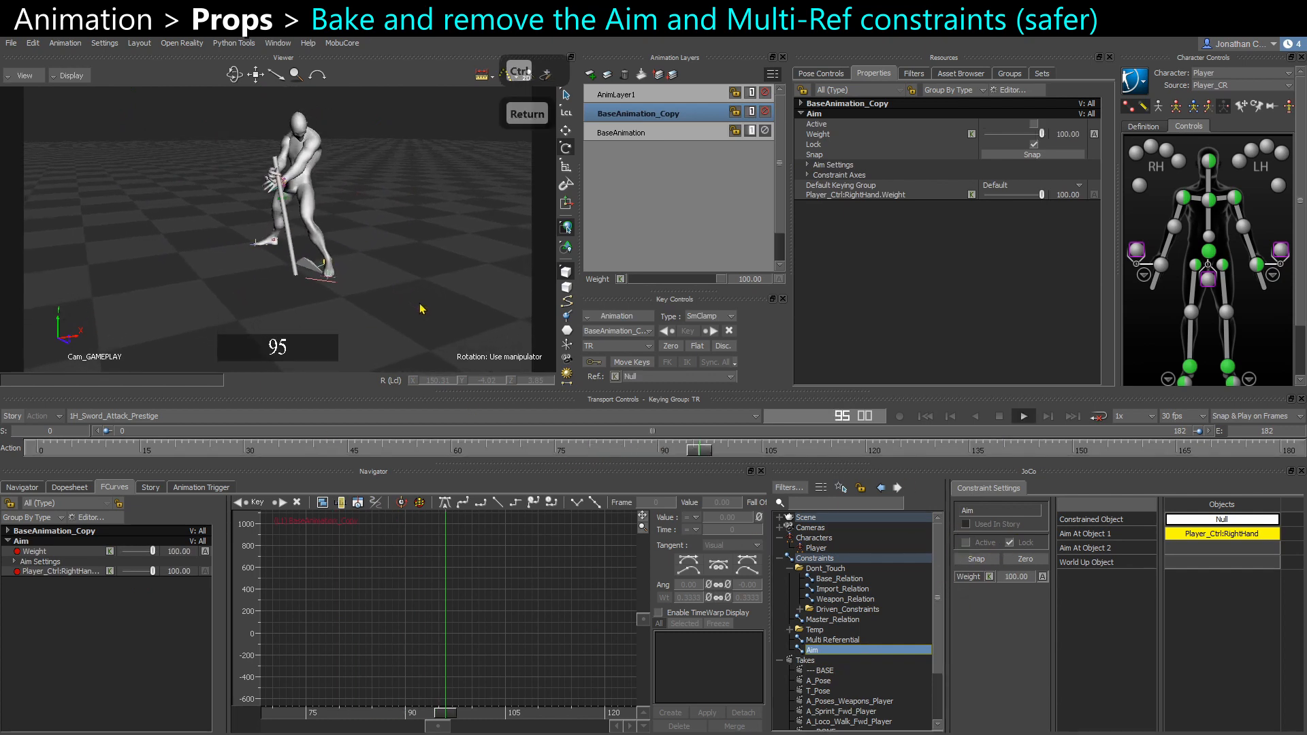
key("ctrl+space")
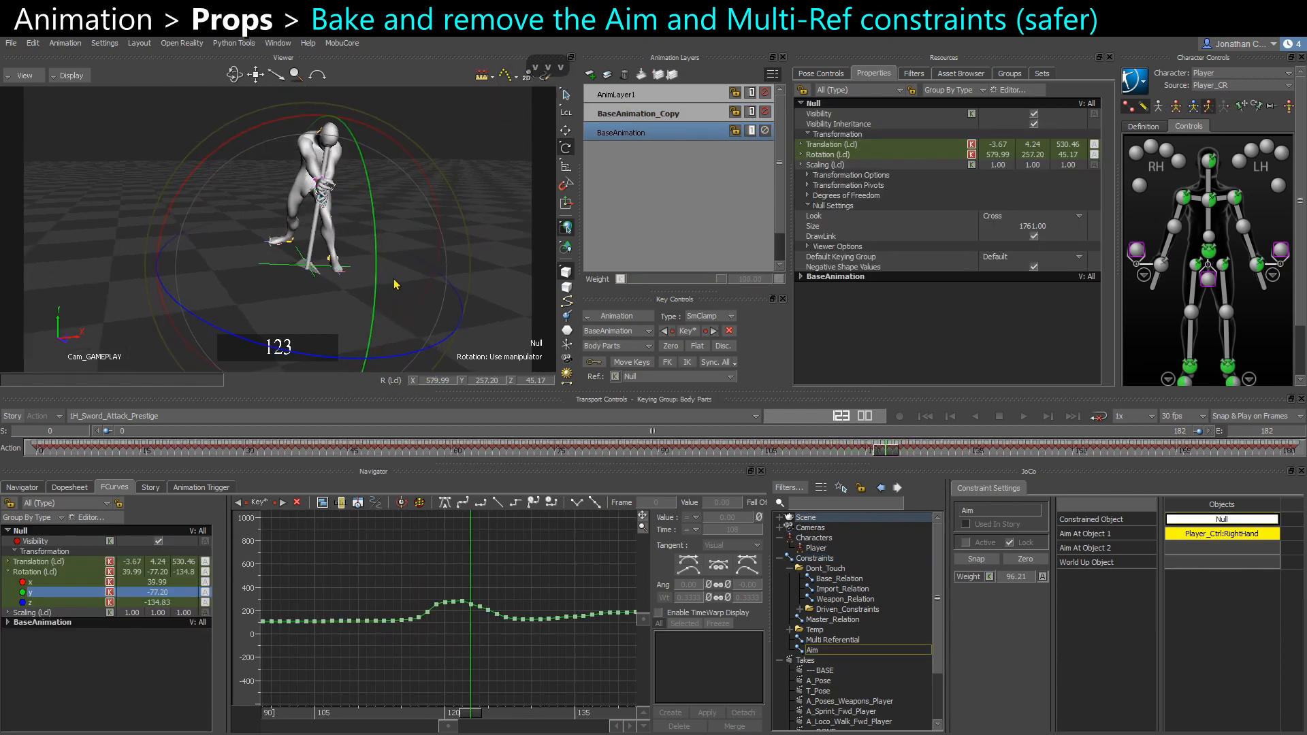
Plot all properties of the Null on the BaseAnimation layer with the Unroll rotation filter, and switch to BaseAnimation_Copy
left_click(611, 316)
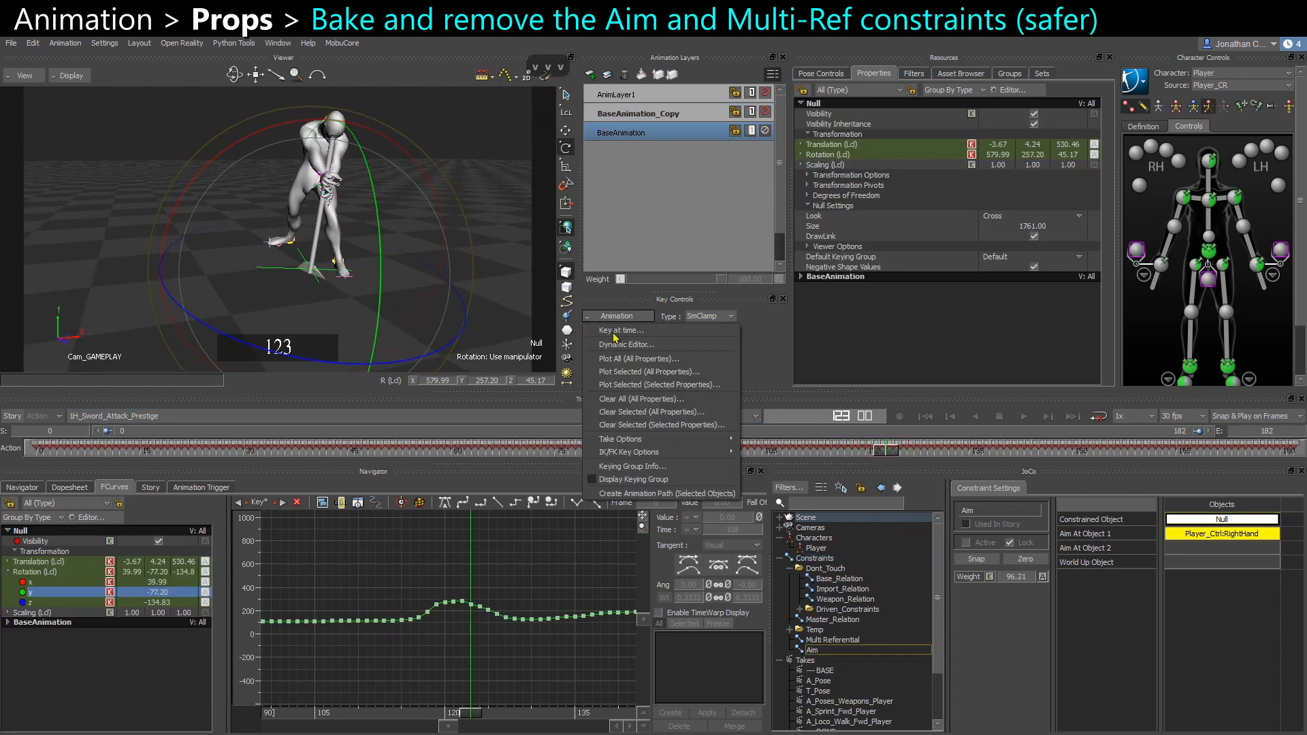
left_click(633, 359)
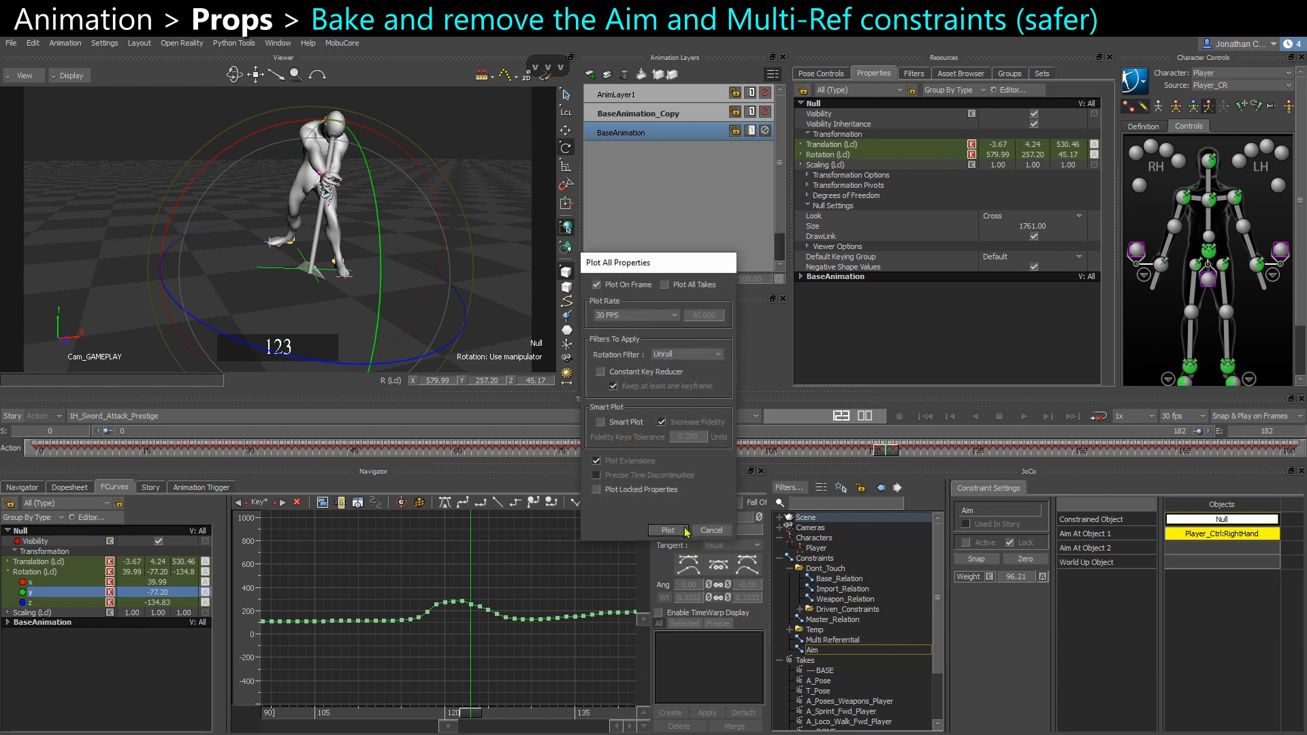
left_click(684, 530)
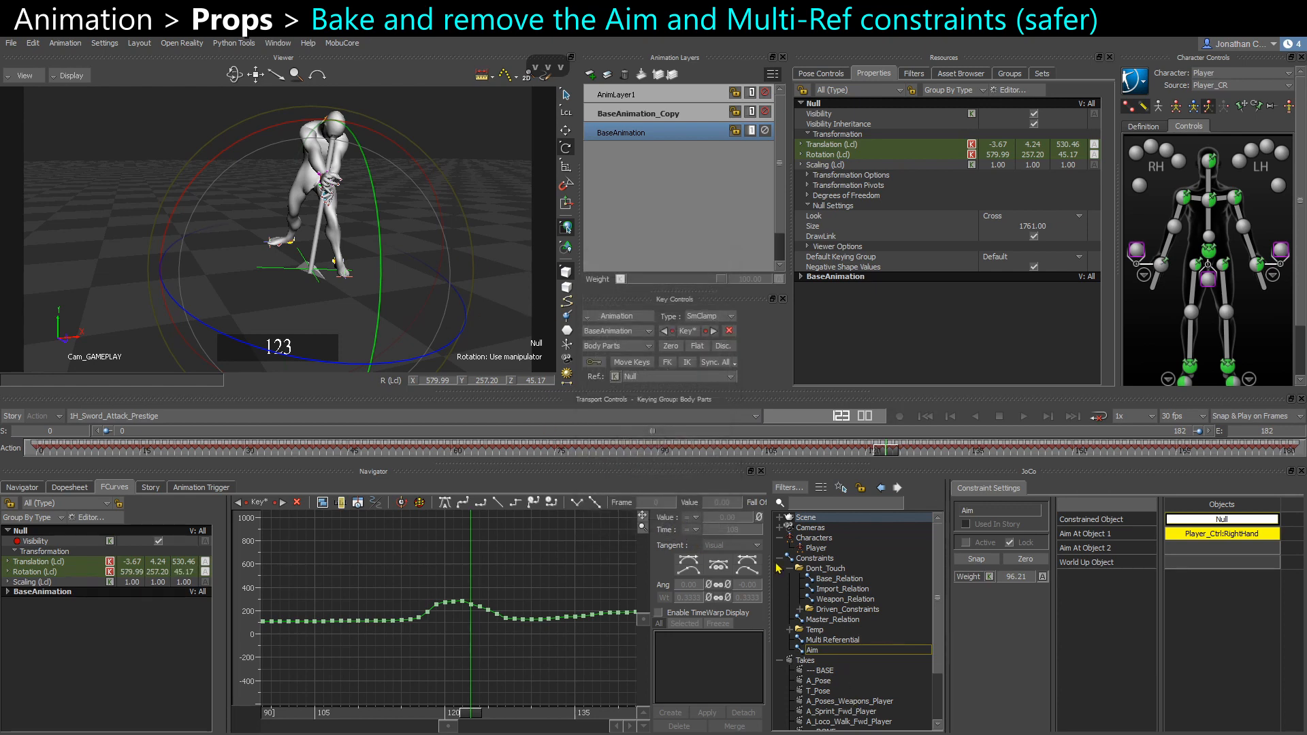
left_click(646, 114)
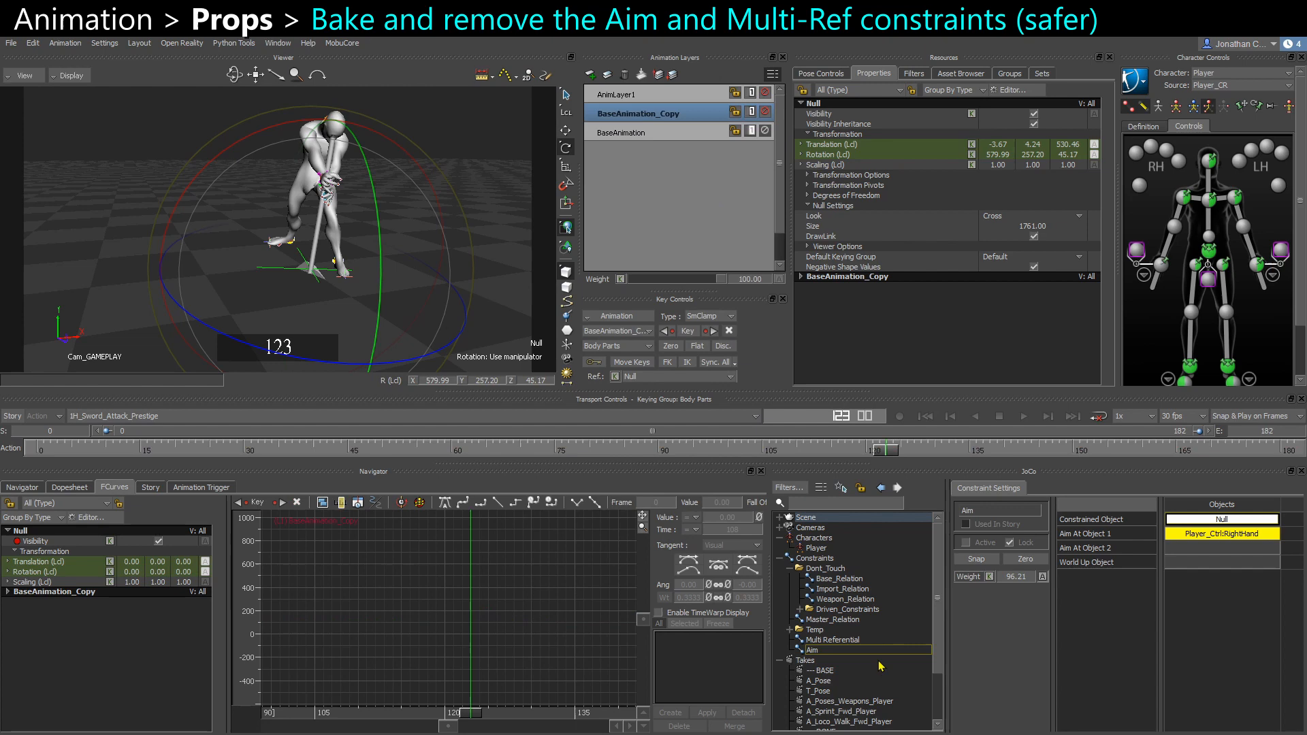
Try deactivating the Multi Referential constraint and testing the right weapon control, then undo the test and reactivate the constraint
left_click(832, 639)
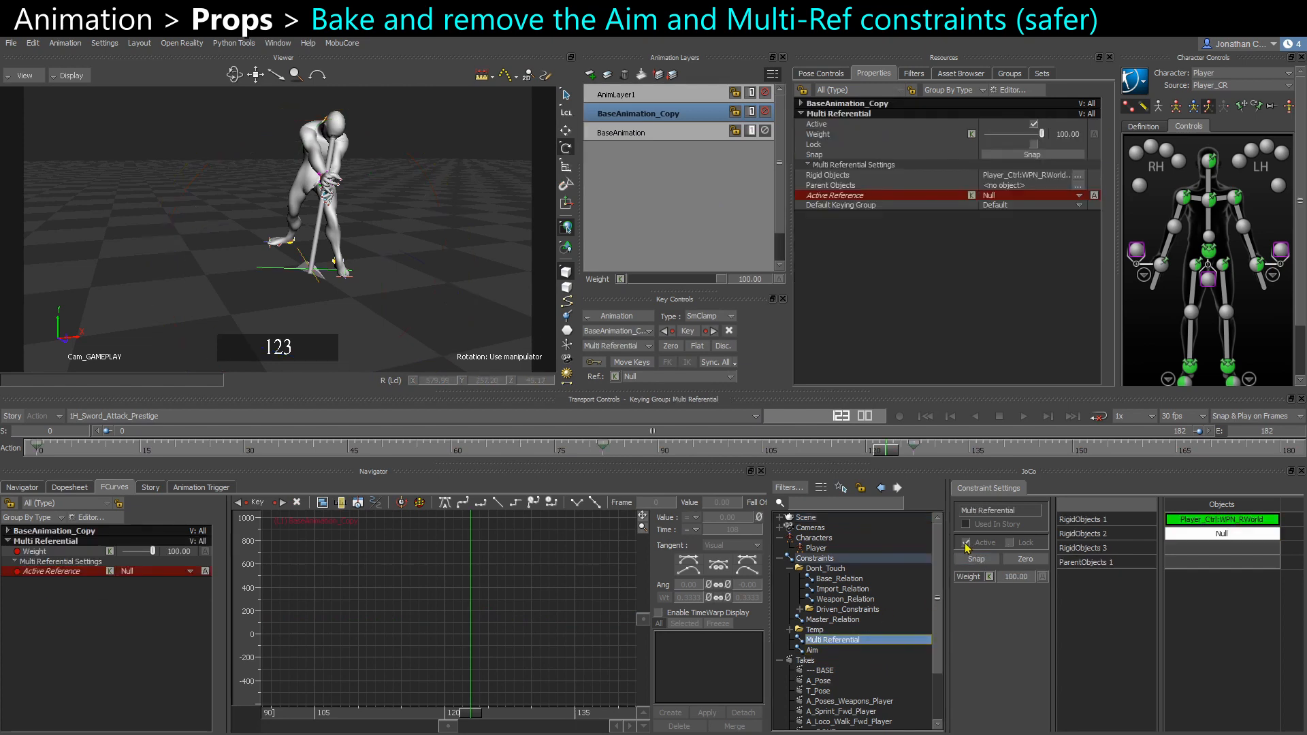
left_click_drag(306, 271, 361, 259, "ctrl")
key("ctrl+a")
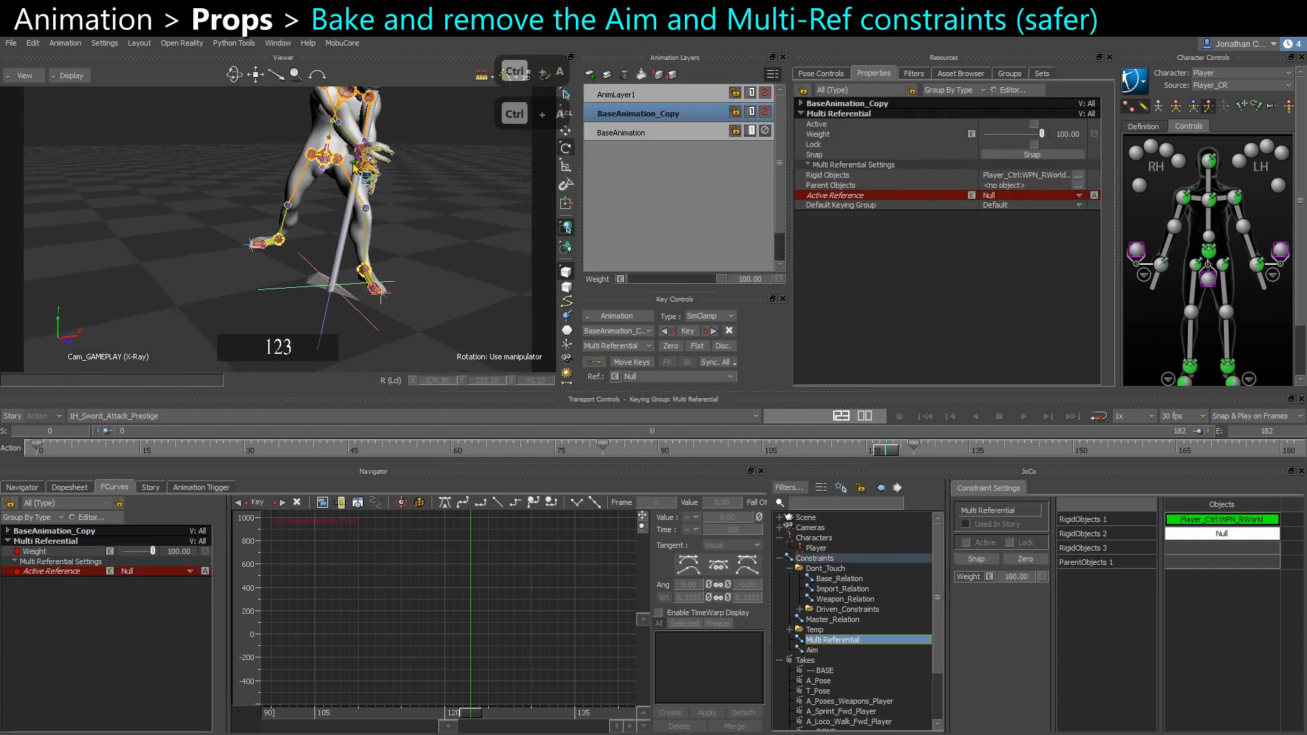
left_click(361, 259)
key("ctrl+a")
key("ctrl+a")
key("ctrl+z")
key("ctrl+z")
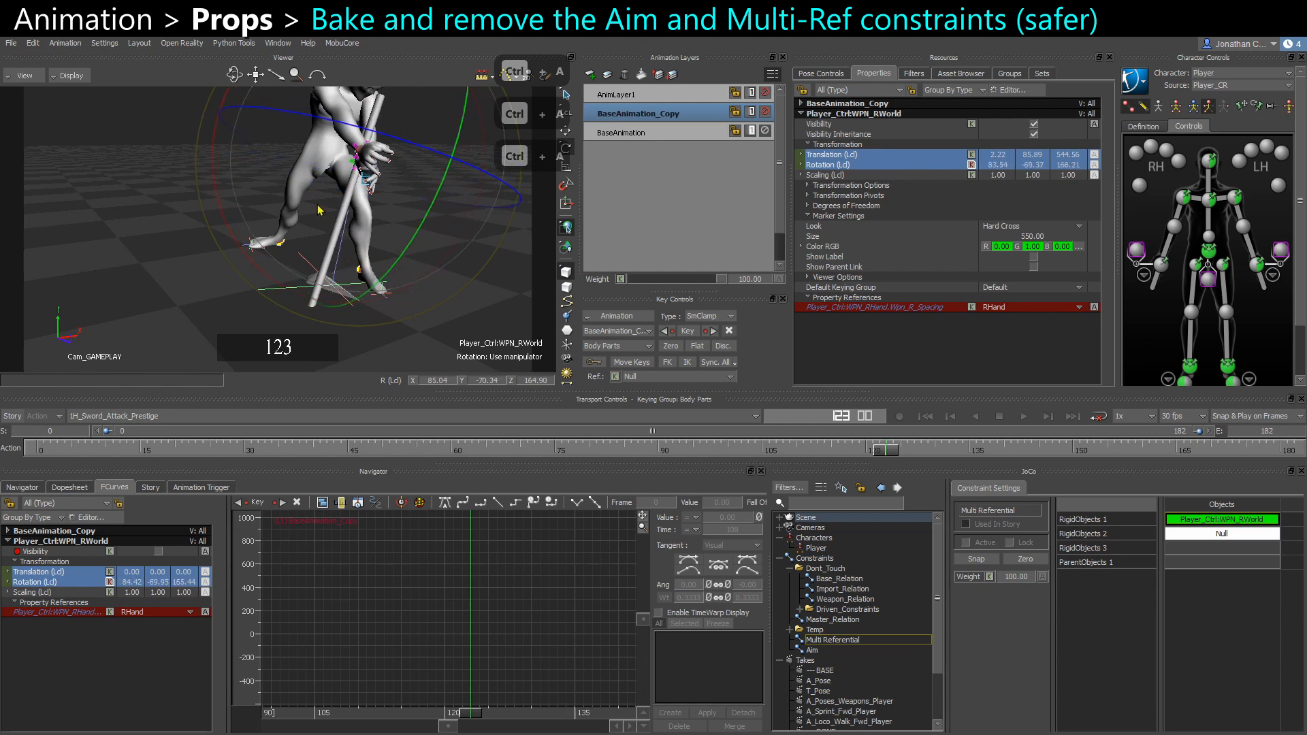
left_click(966, 543)
Unlock the Multi Referential constraint's Active Reference and set it to Player_Ctrl:WPN_RWorld
left_click(843, 640)
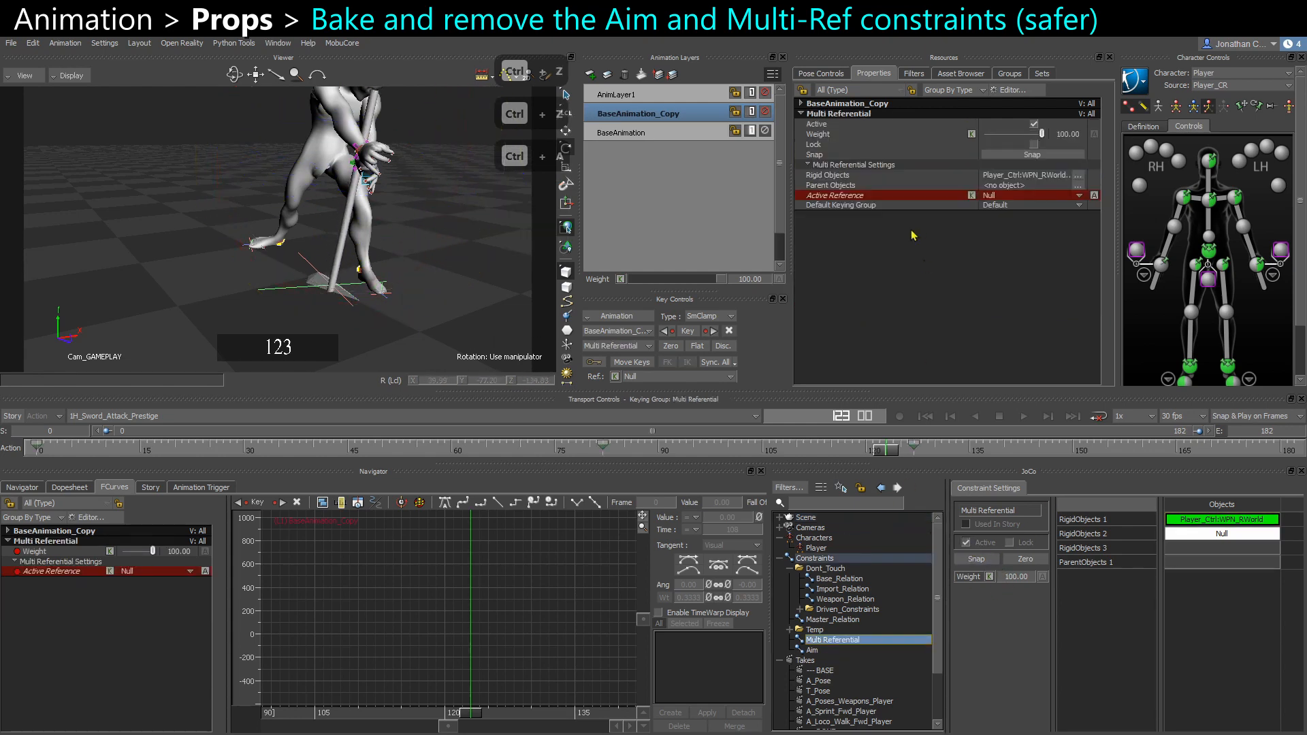
right_click(853, 194)
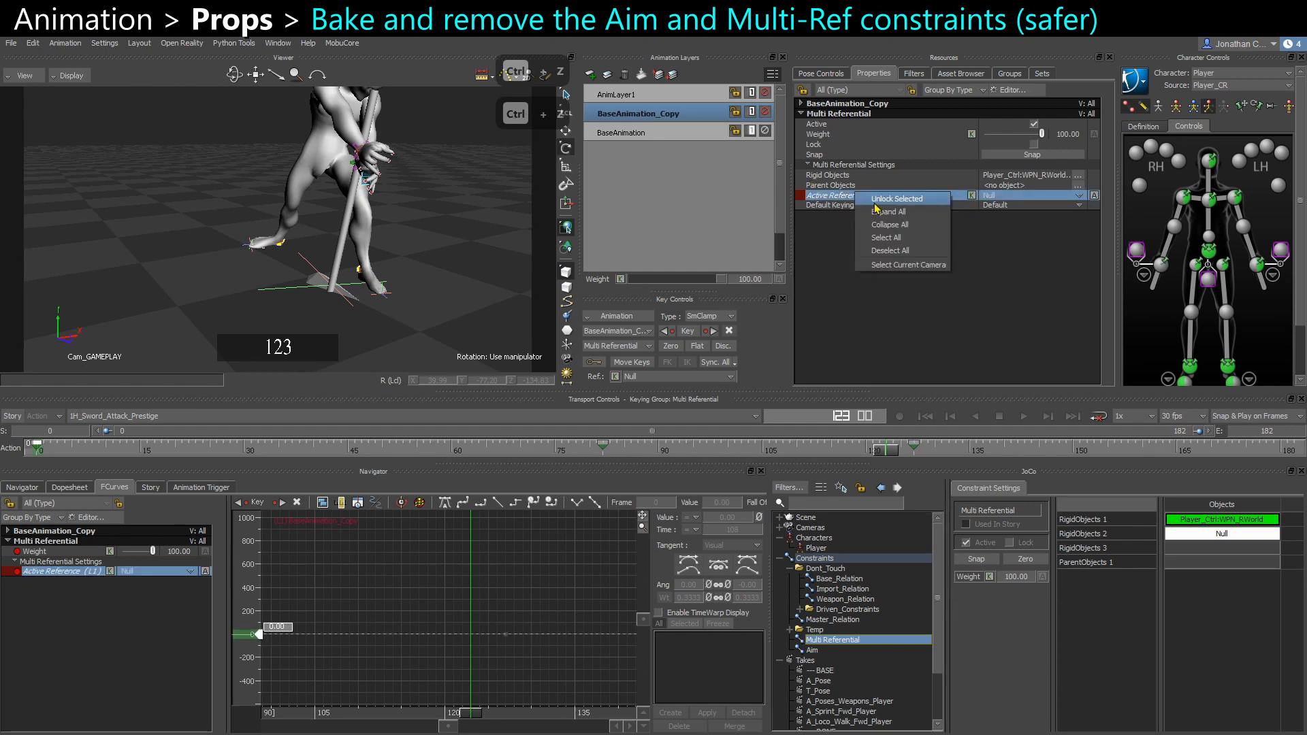
left_click(874, 203)
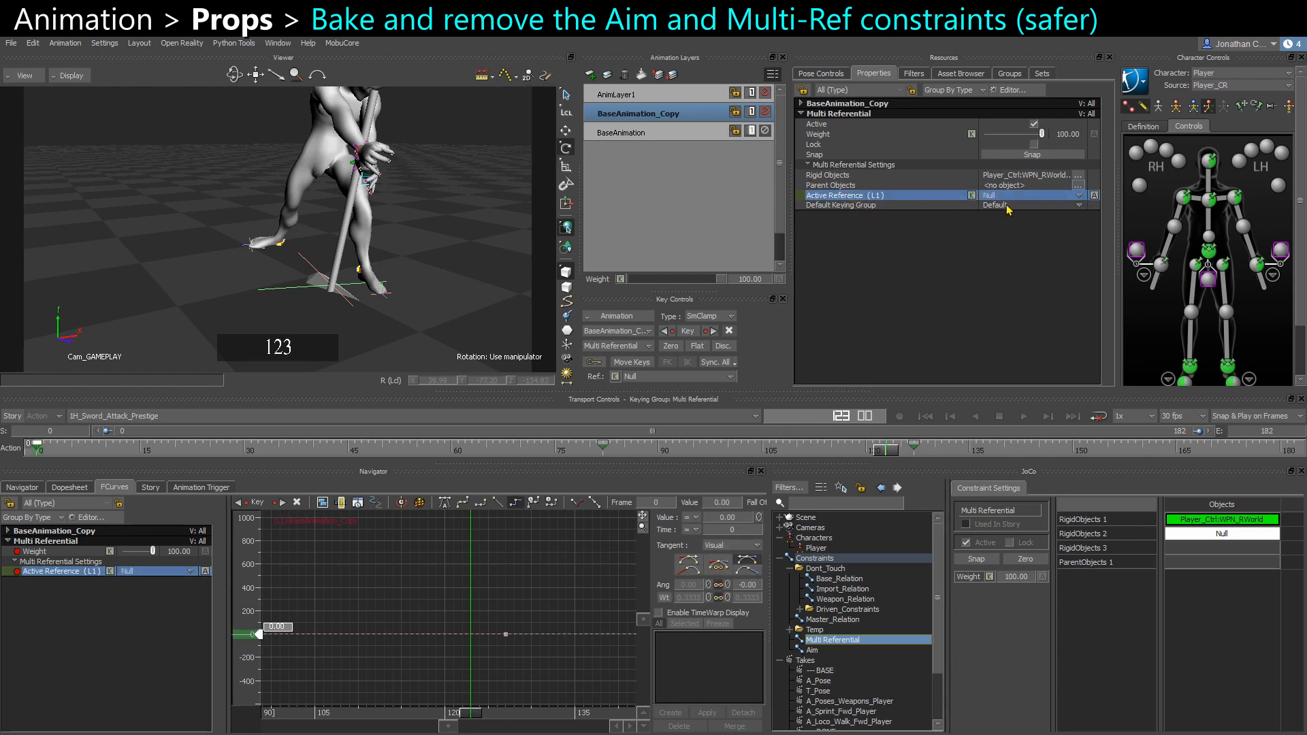
left_click(1007, 197)
left_click(1005, 211)
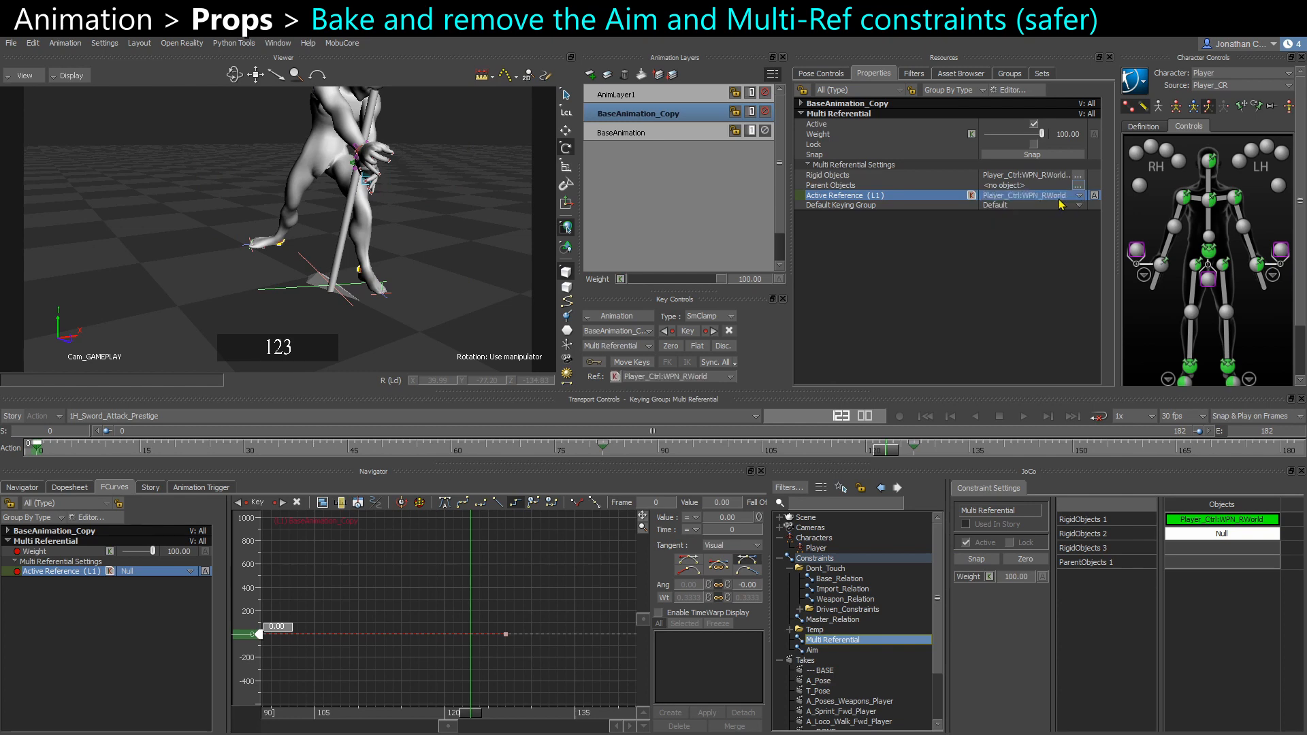
Remove the animation from the Multi Referential constraint's Active Reference and lock the property again
left_click(1095, 196)
key("Return")
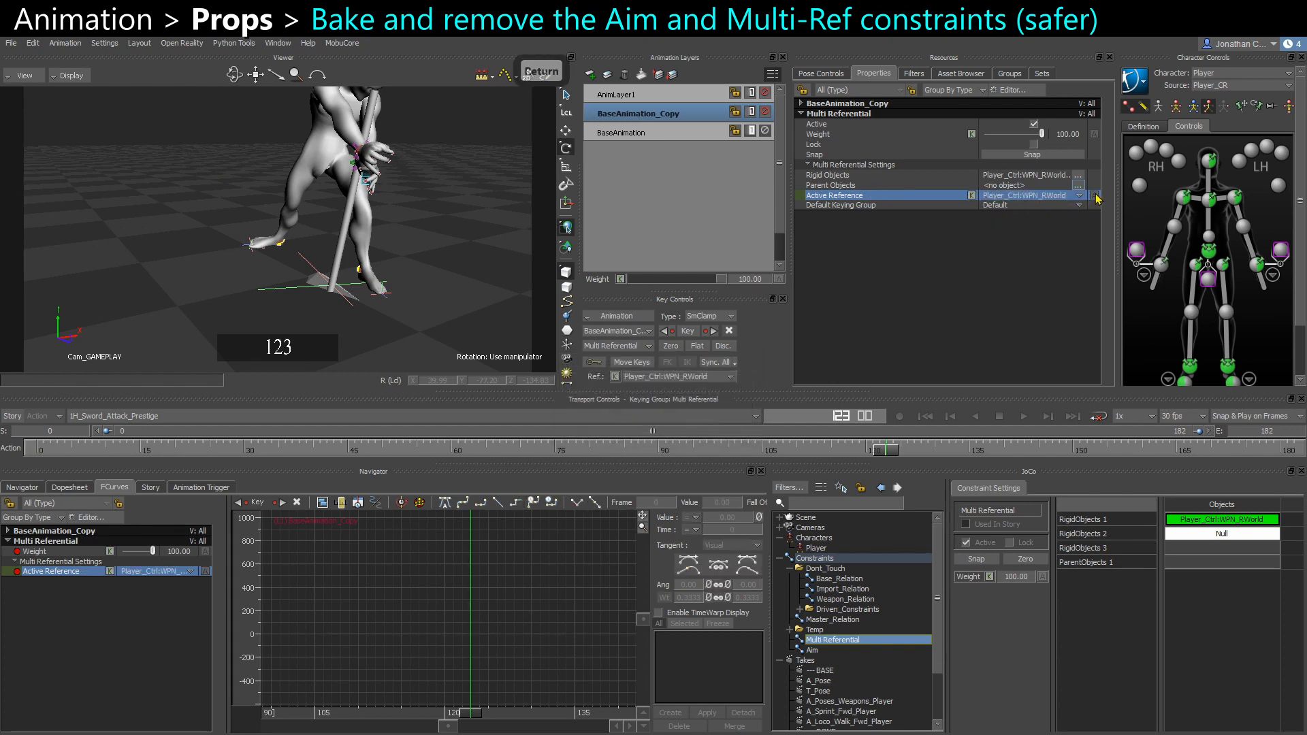
right_click(834, 201)
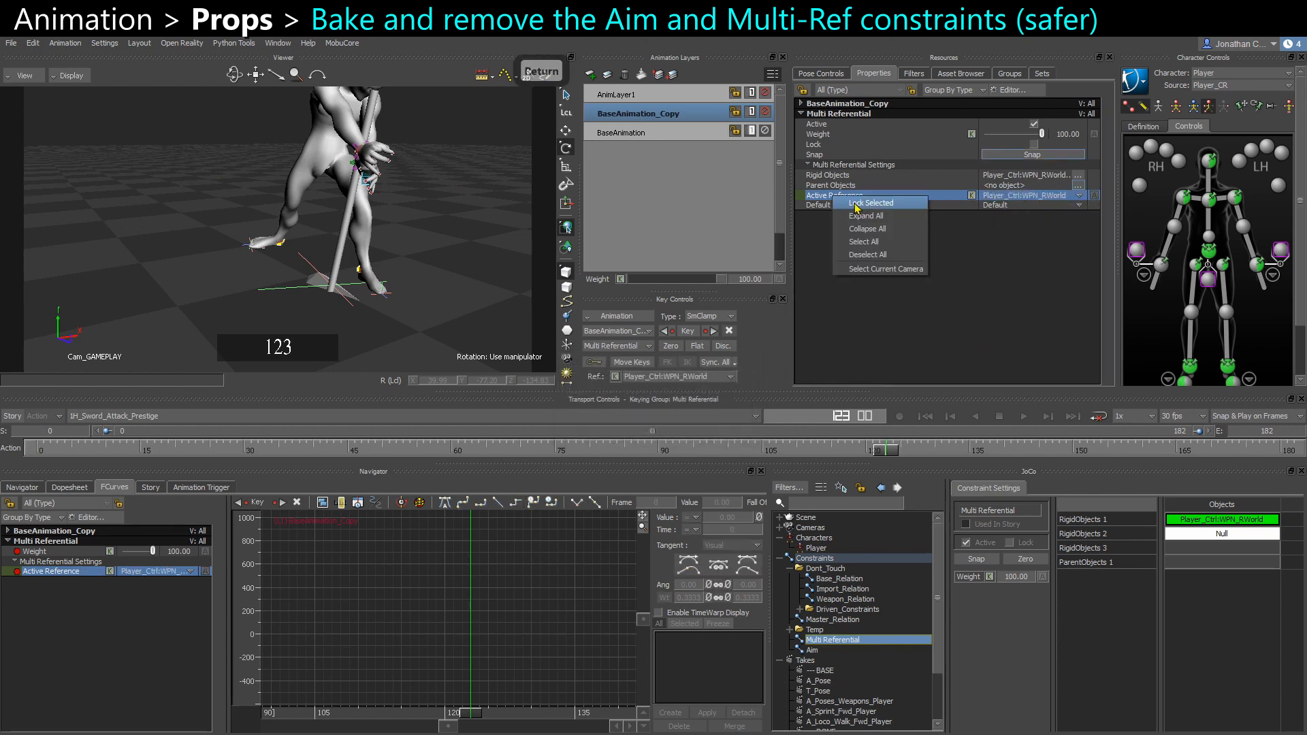
left_click(859, 207)
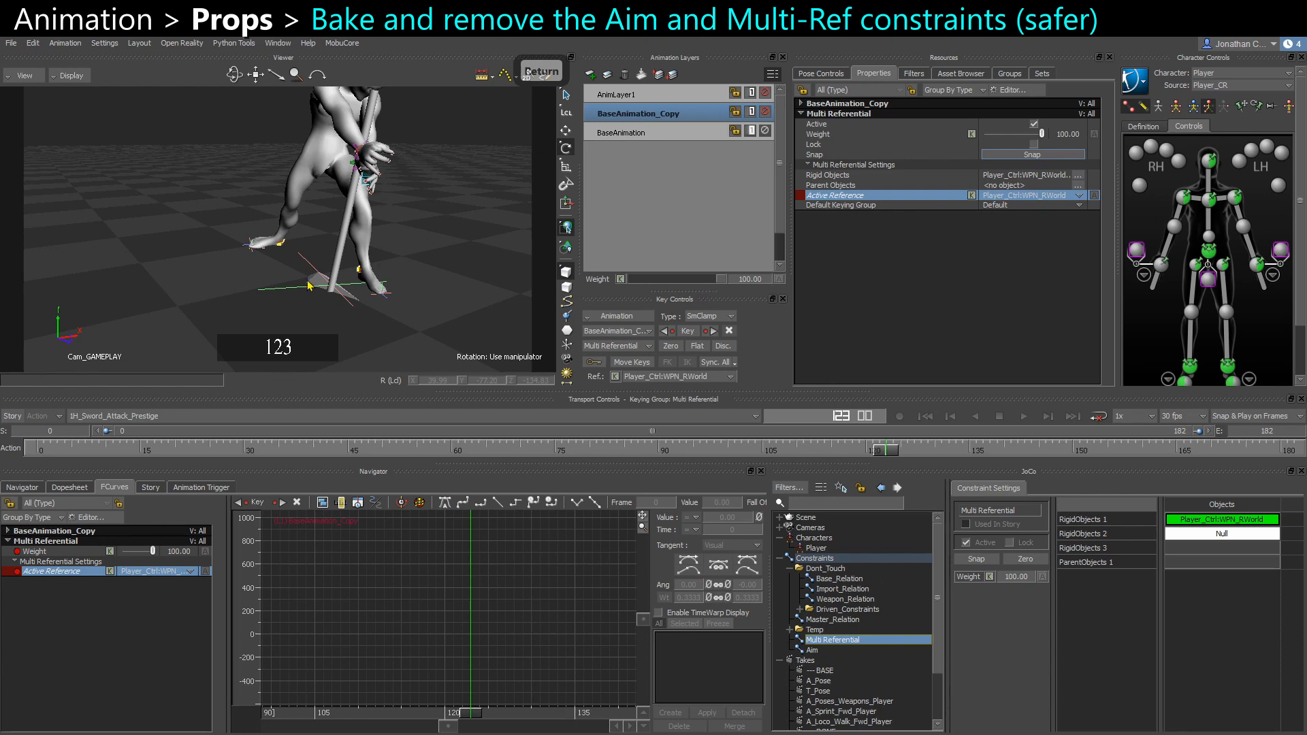
Examine the rotation curves of Player_Ctrl:WPN_RWorld on the BaseAnimation layer
left_click(356, 167)
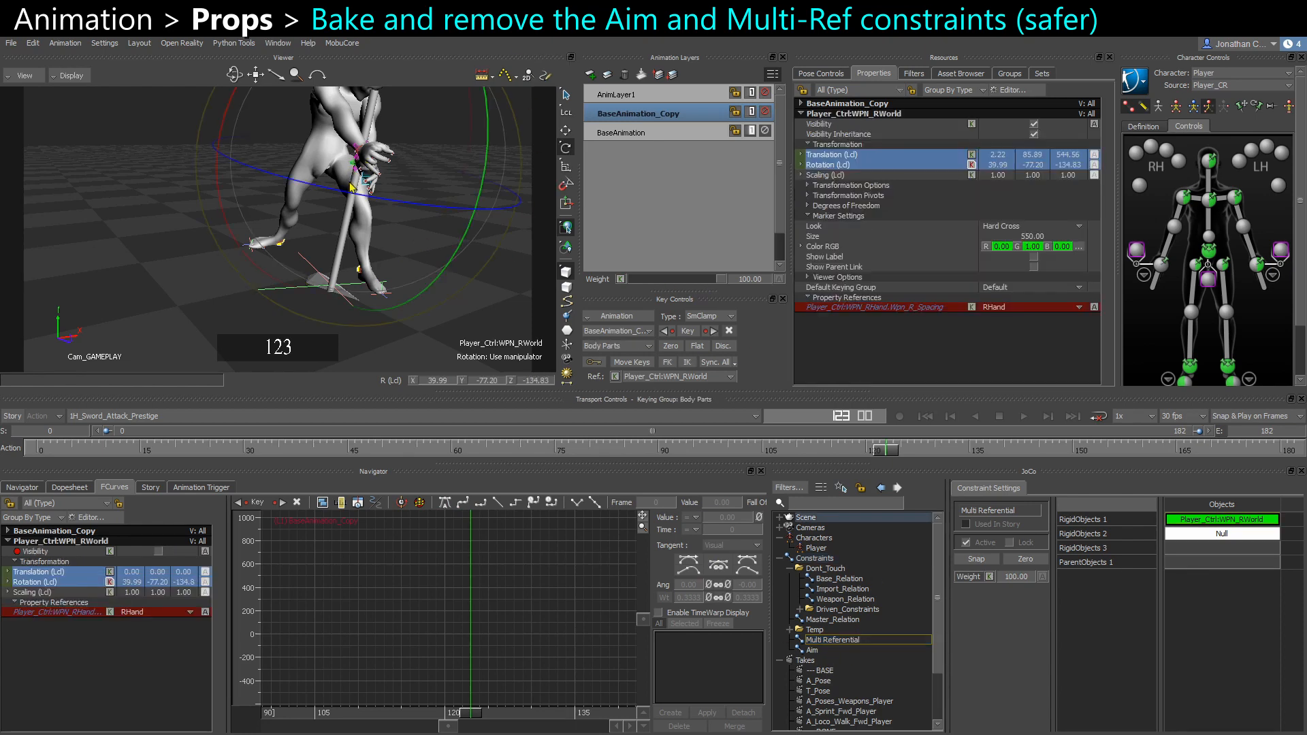
left_click(38, 583)
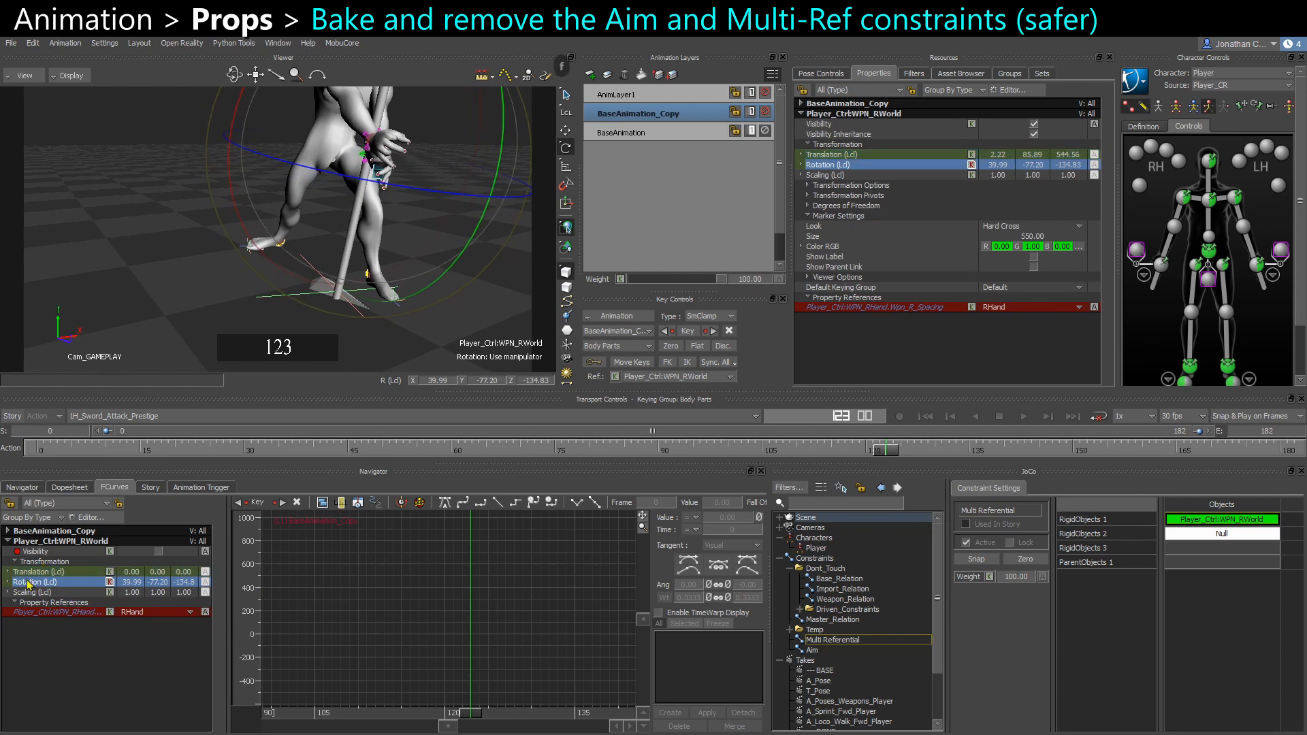
left_click(647, 135)
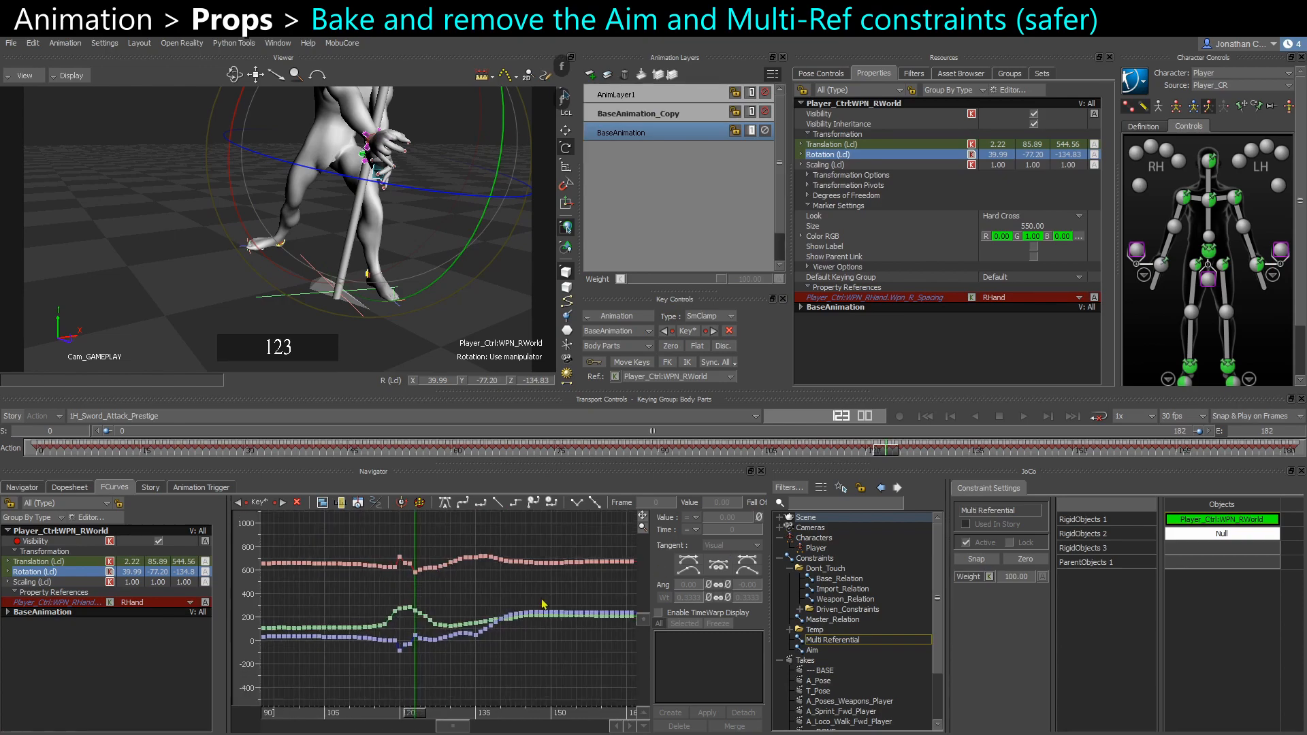
left_click_drag(353, 625, 499, 632, "shift")
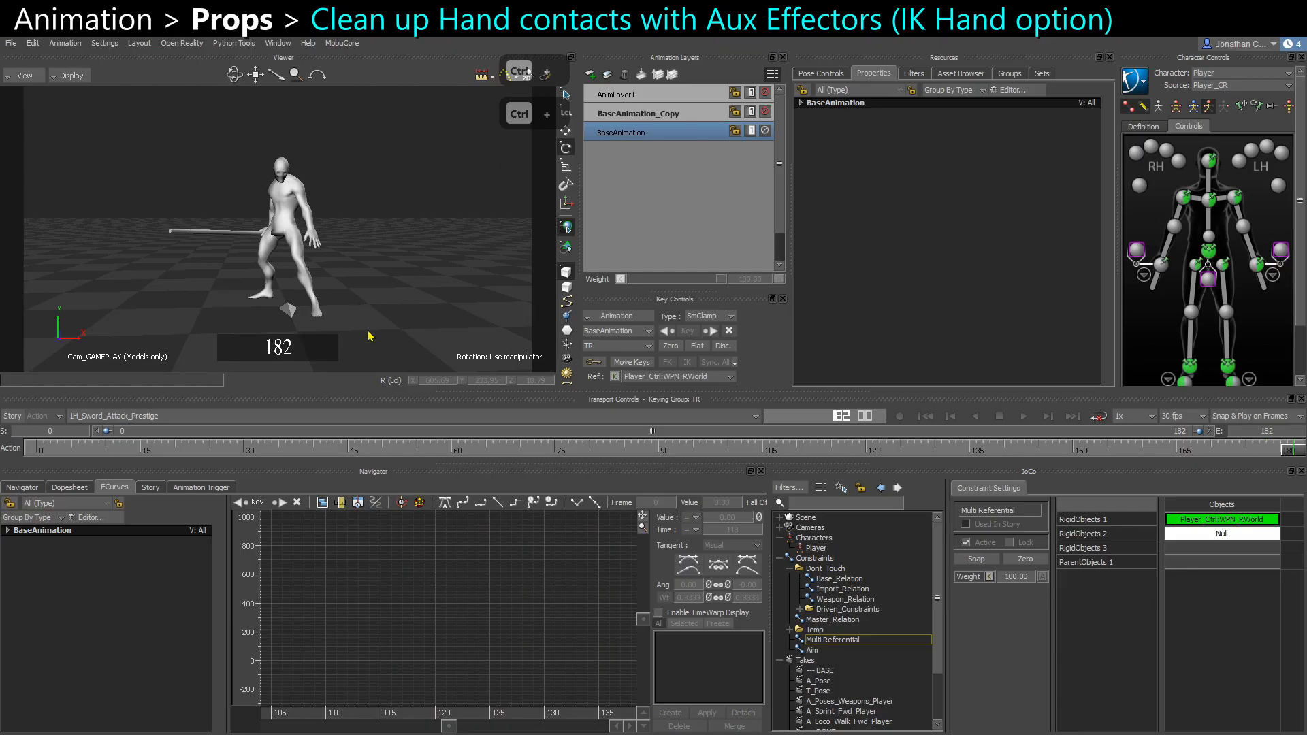
Play back the take and inspect the hands' contact with the sword around frames 76 and 28
key("space")
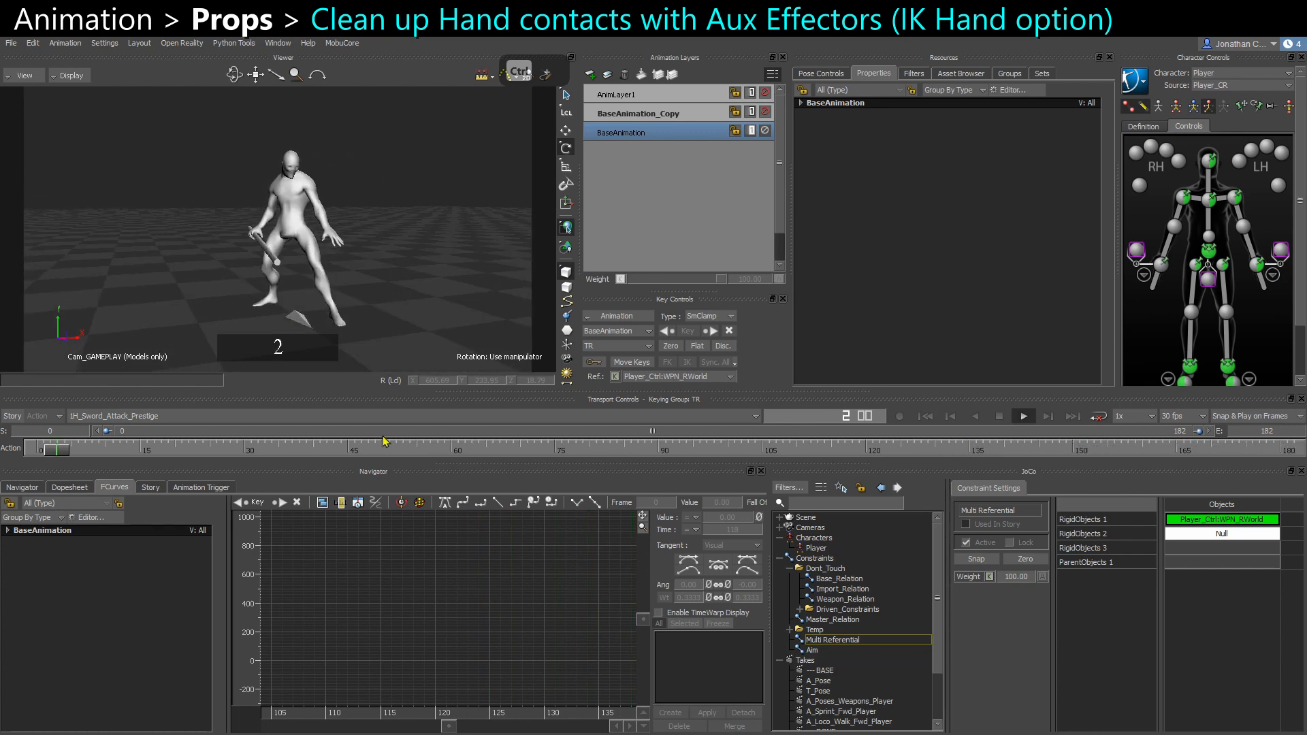
key("ctrl+space")
left_click_drag(400, 456, 561, 470)
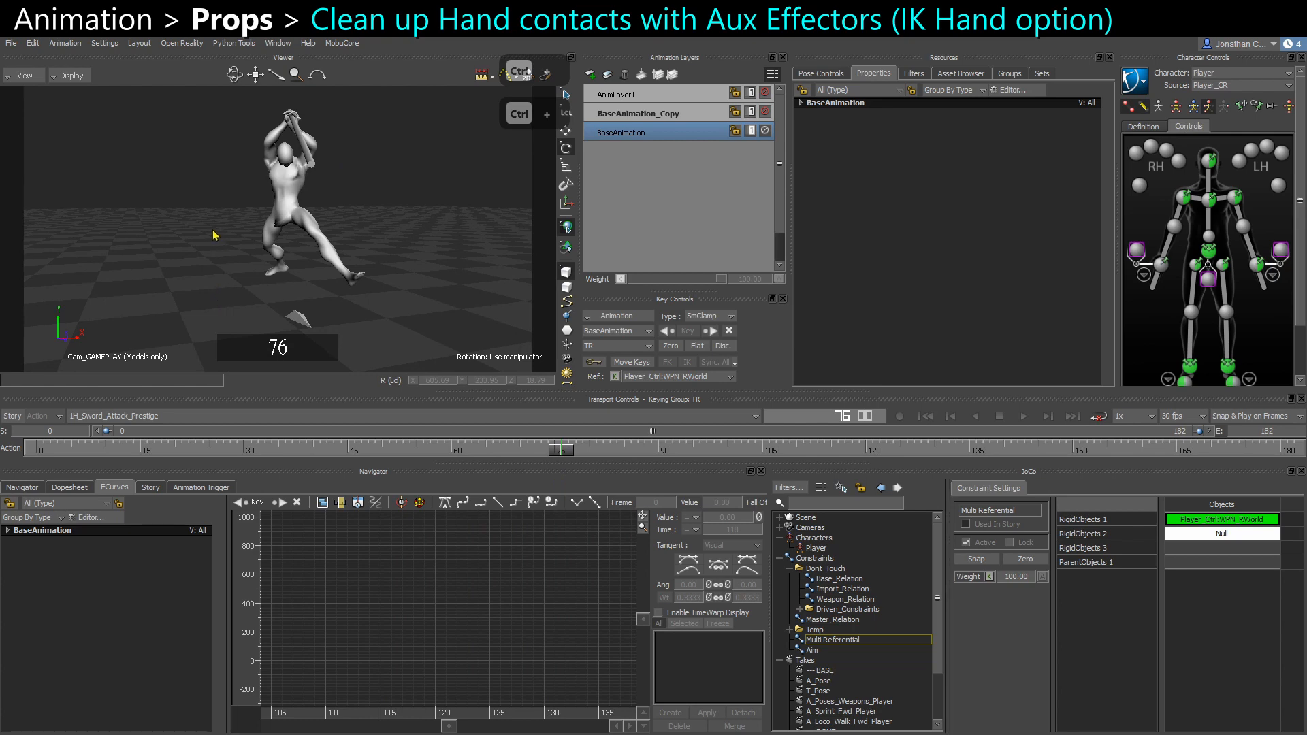
mouse_move(245, 234)
left_mouse_down("ctrl+shift")
mouse_move(268, 252)
mouse_move(256, 229)
left_mouse_up("ctrl+shift")
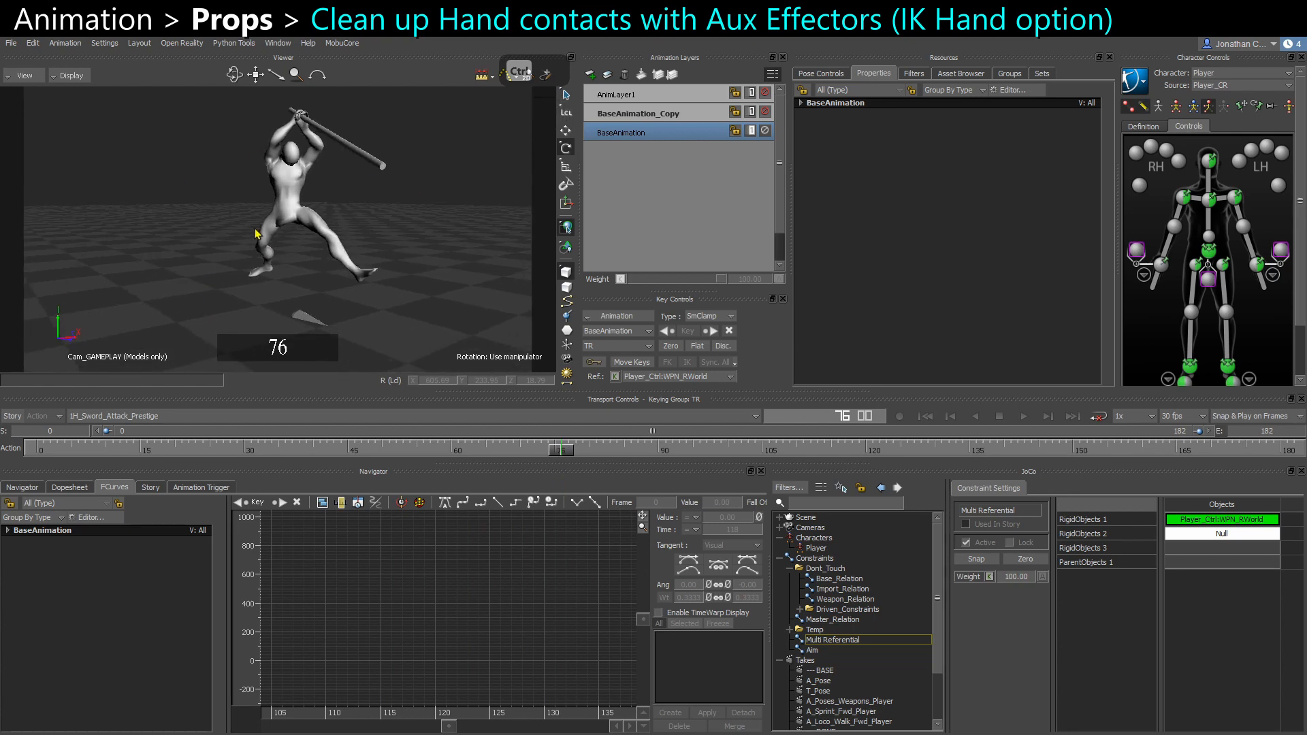
left_click(239, 449)
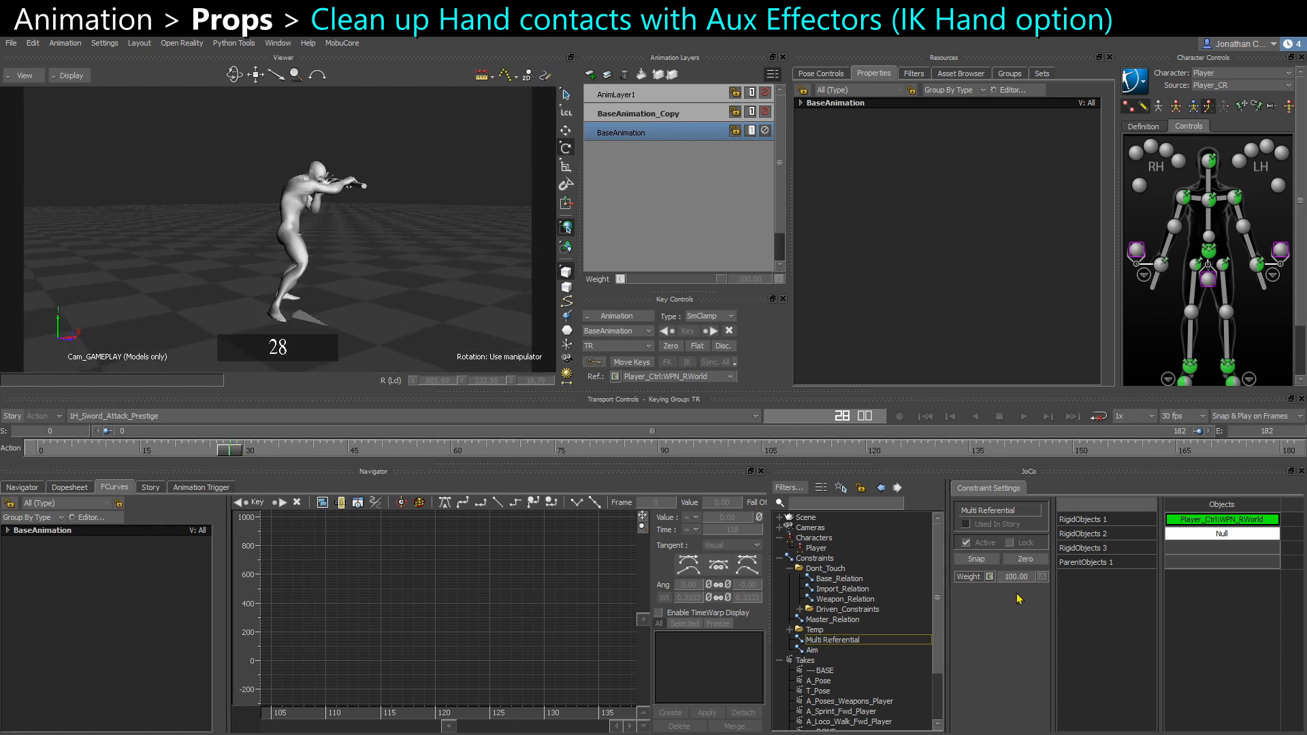
Enable RHand_IK and LHand_IK for the two weapon hand controls in the Master_Relation constraint
left_click(825, 620)
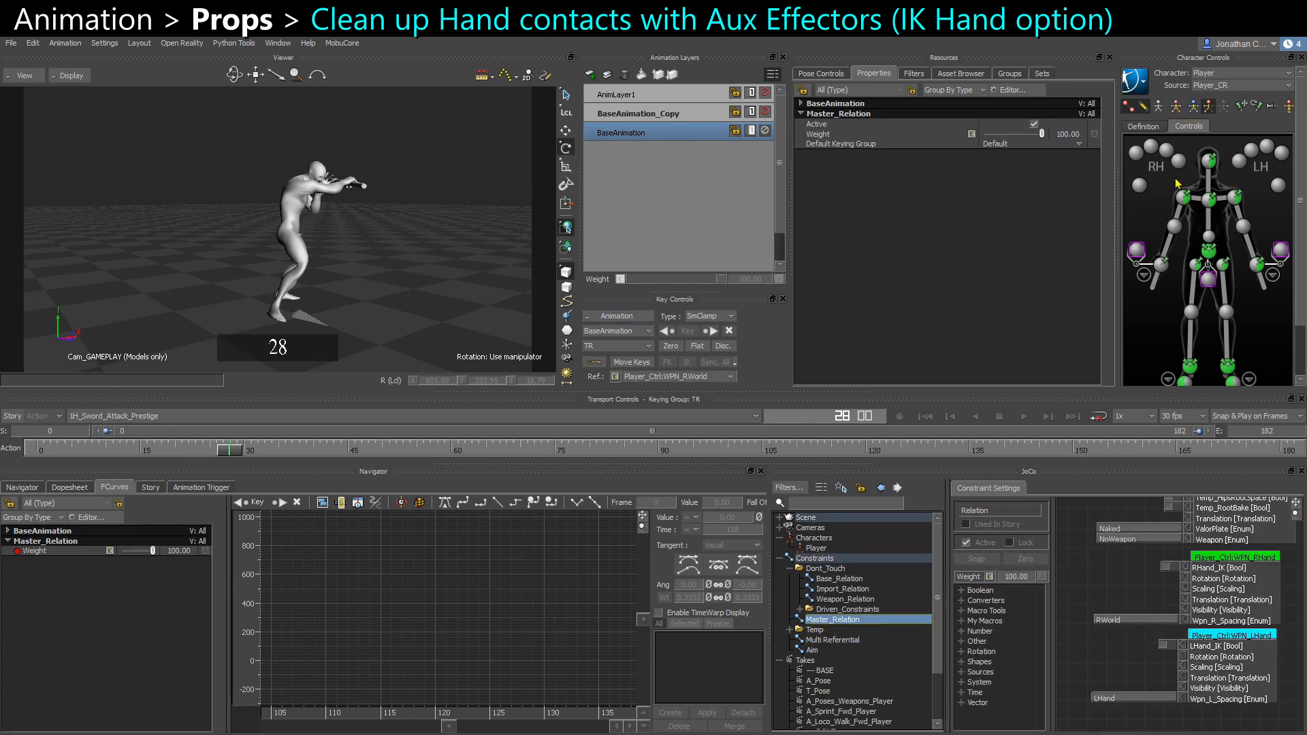
left_click(1166, 567)
left_click(1163, 645)
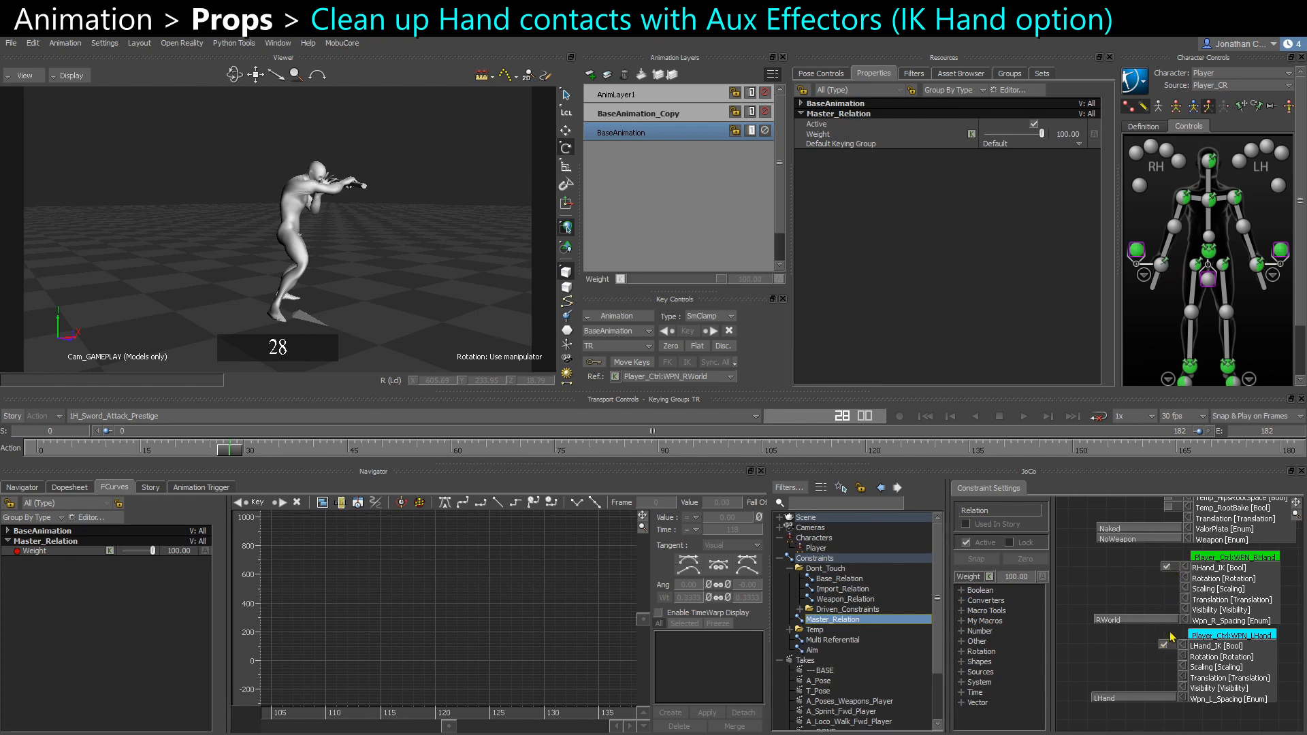
Set IK Blend T and IK Blend R to 0 on the left wrist effector
left_click(1261, 267)
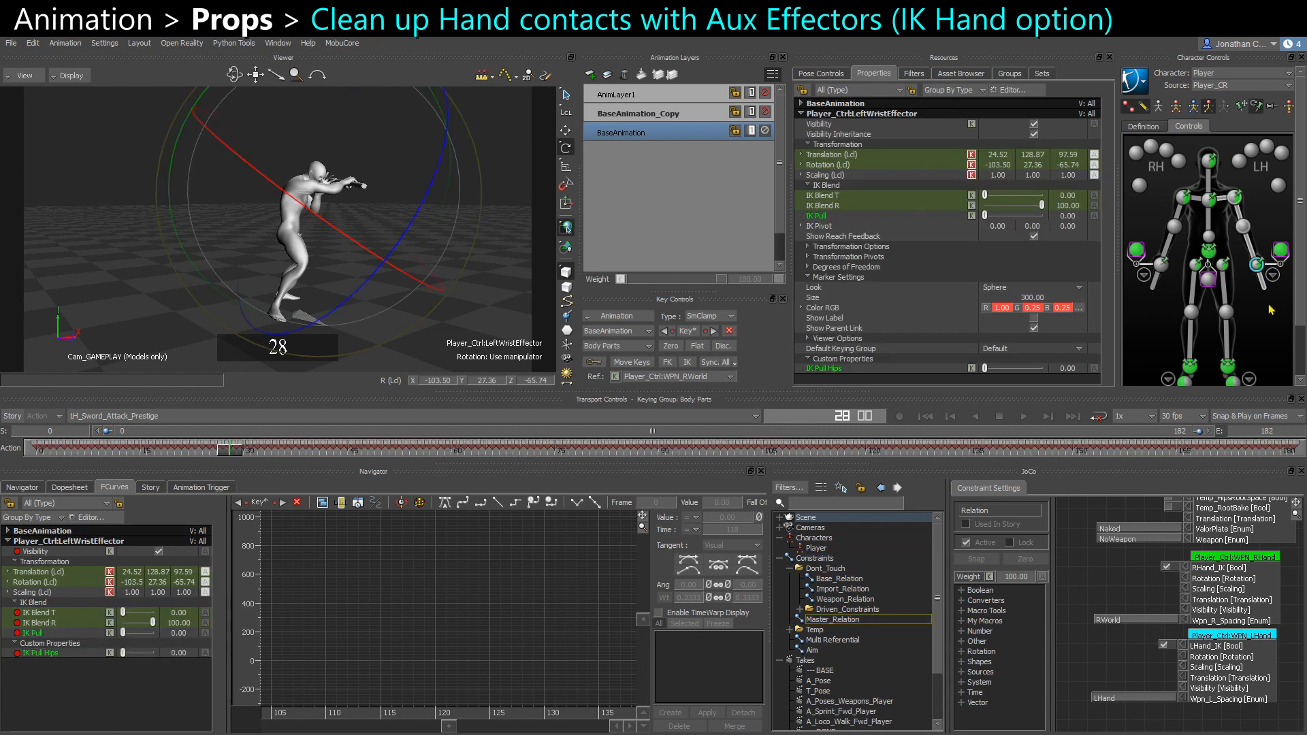
scroll(1301, 320, "down", 2)
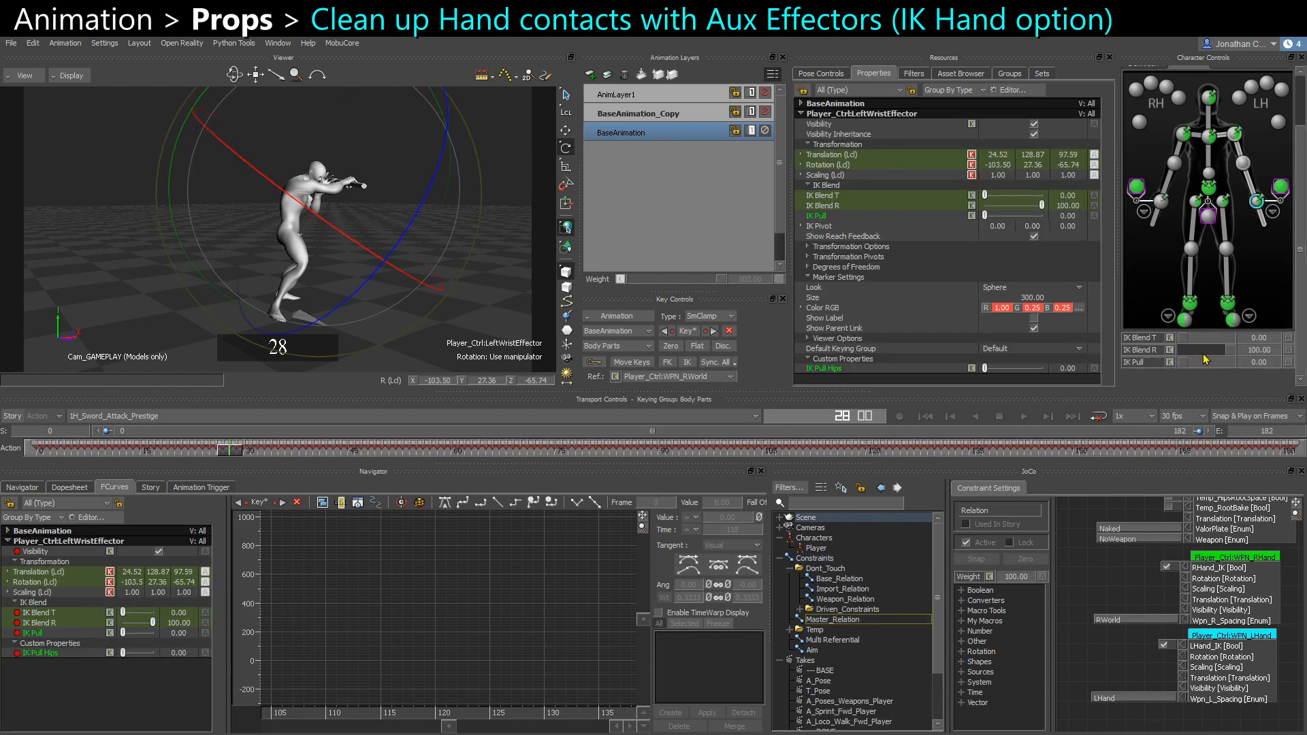
mouse_move(1204, 355)
left_mouse_down()
mouse_move(1164, 352)
mouse_move(1196, 346)
mouse_move(1180, 347)
left_mouse_up()
mouse_move(1191, 339)
left_mouse_down()
mouse_move(1201, 343)
mouse_move(1180, 346)
left_mouse_up()
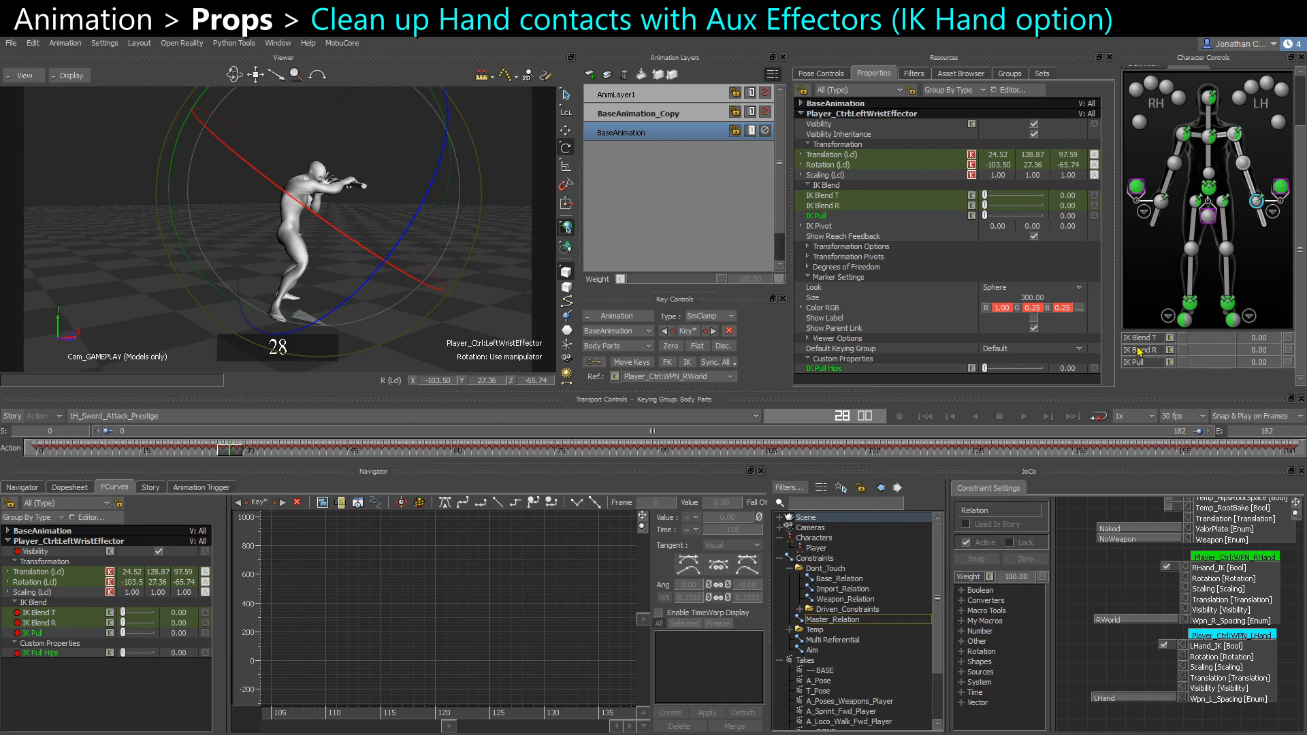
Try setting IK Blend T and IK Blend R to 100 on both wrist effectors
left_click(1141, 185)
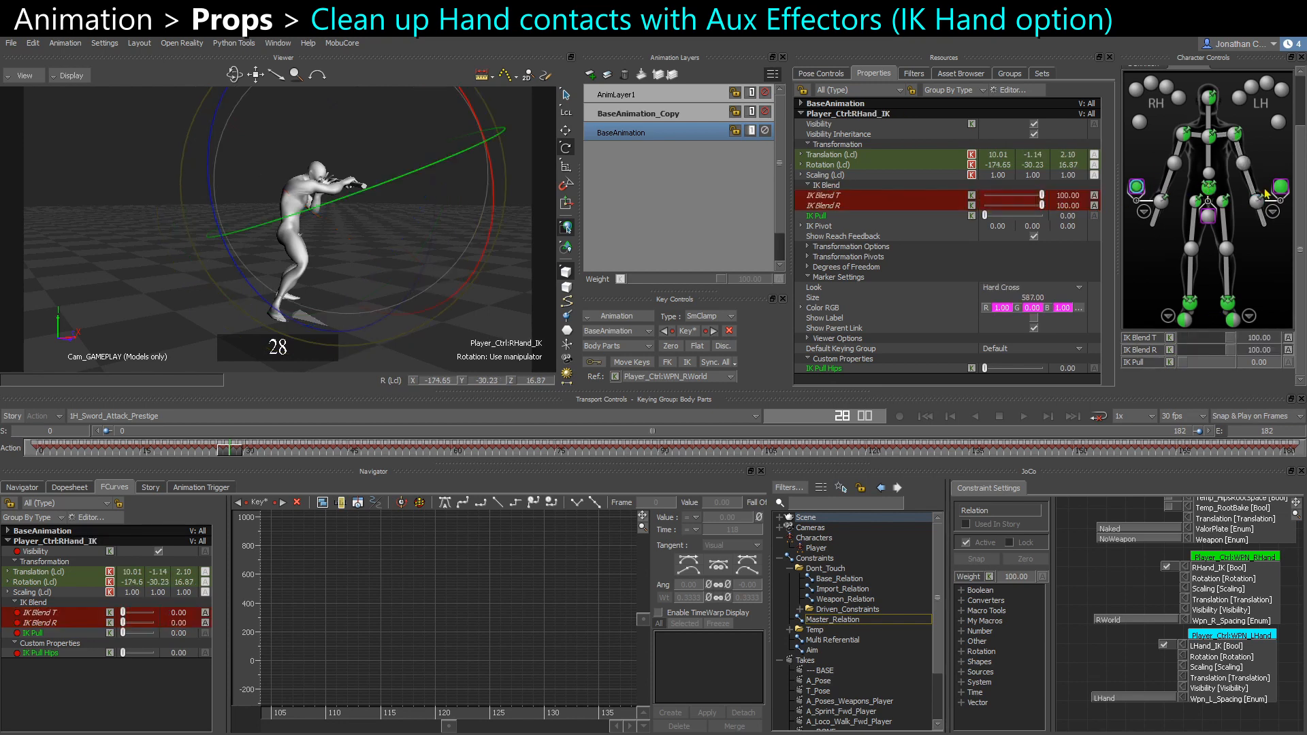
left_click(1159, 201)
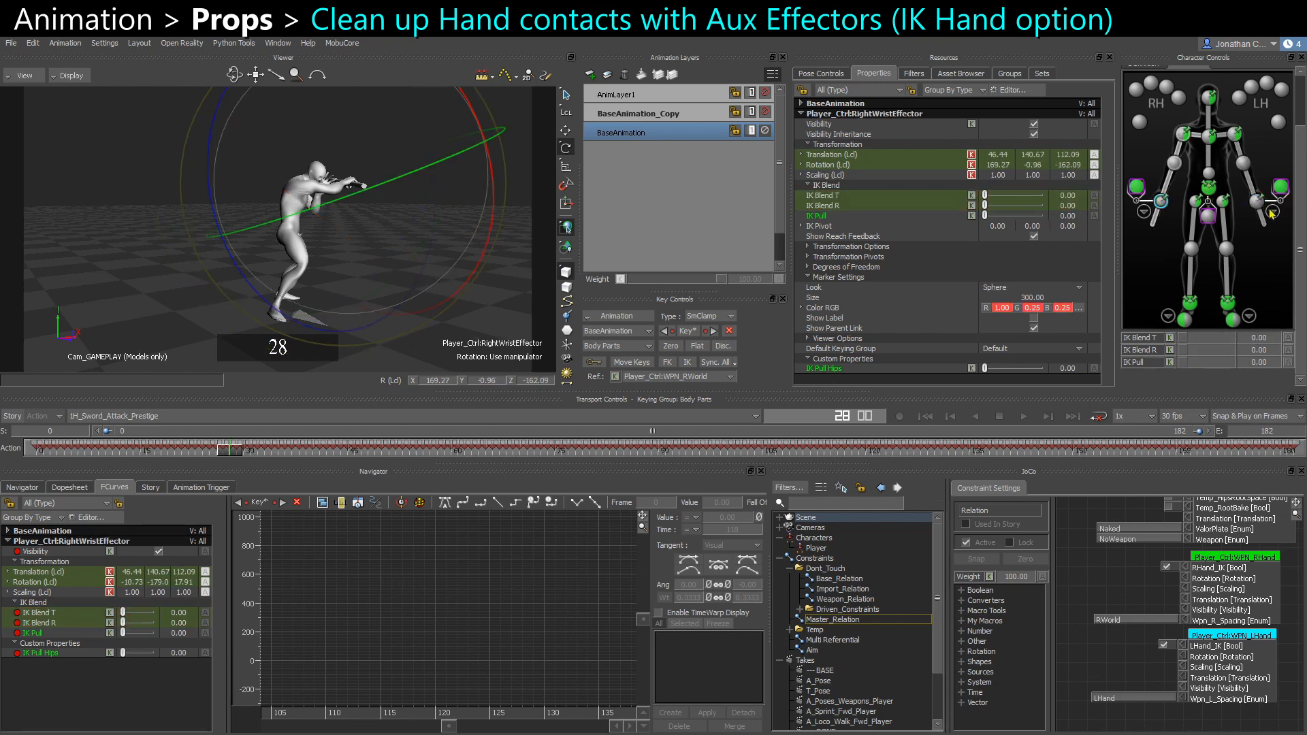
left_click(1256, 201, "shift")
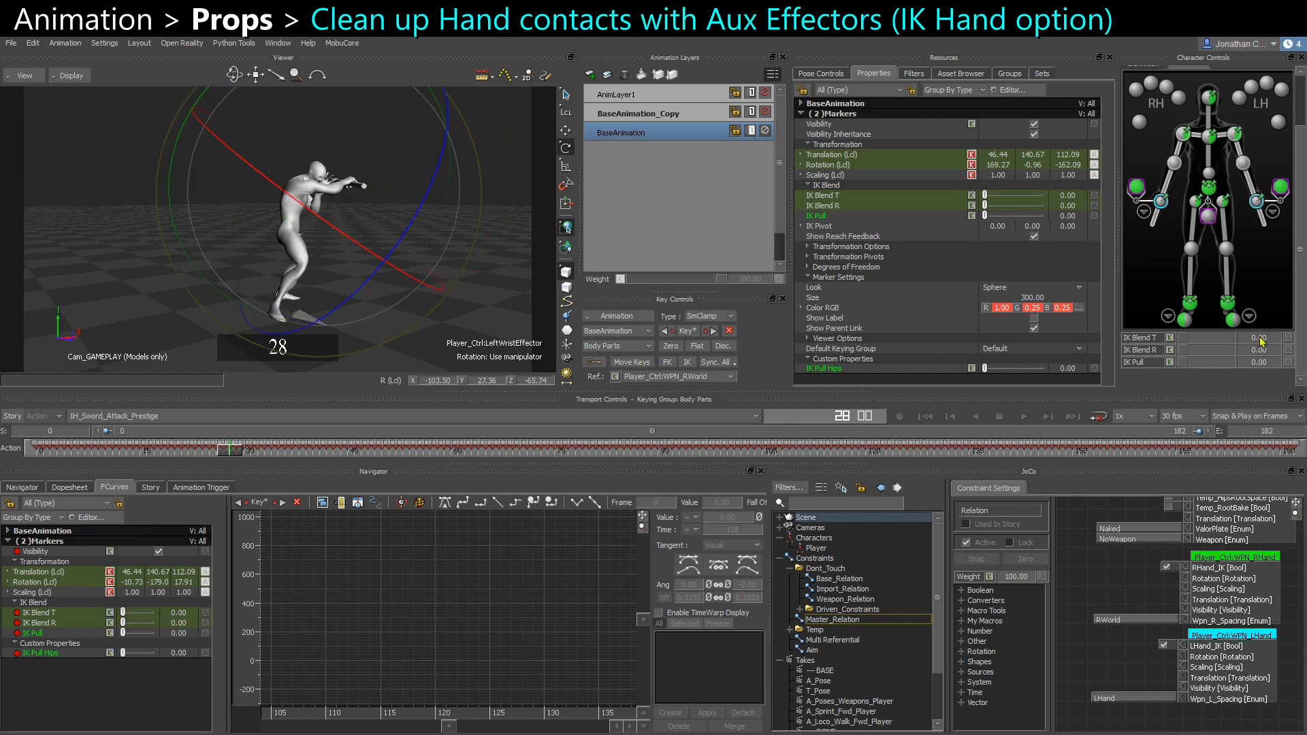
left_click(1147, 203)
left_click(1256, 201, "shift")
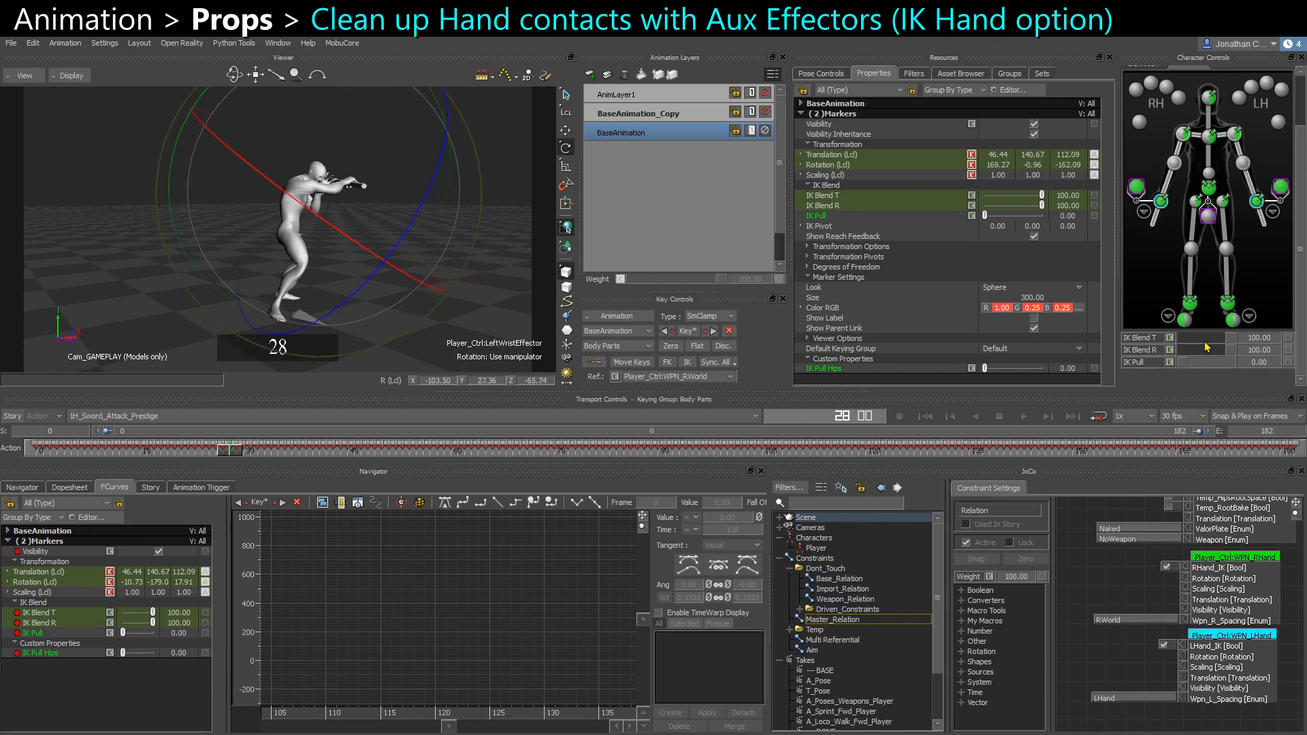
Check the IK Blend settings of the RHand_IK and LHand_IK auxiliary effectors
left_click(1136, 188)
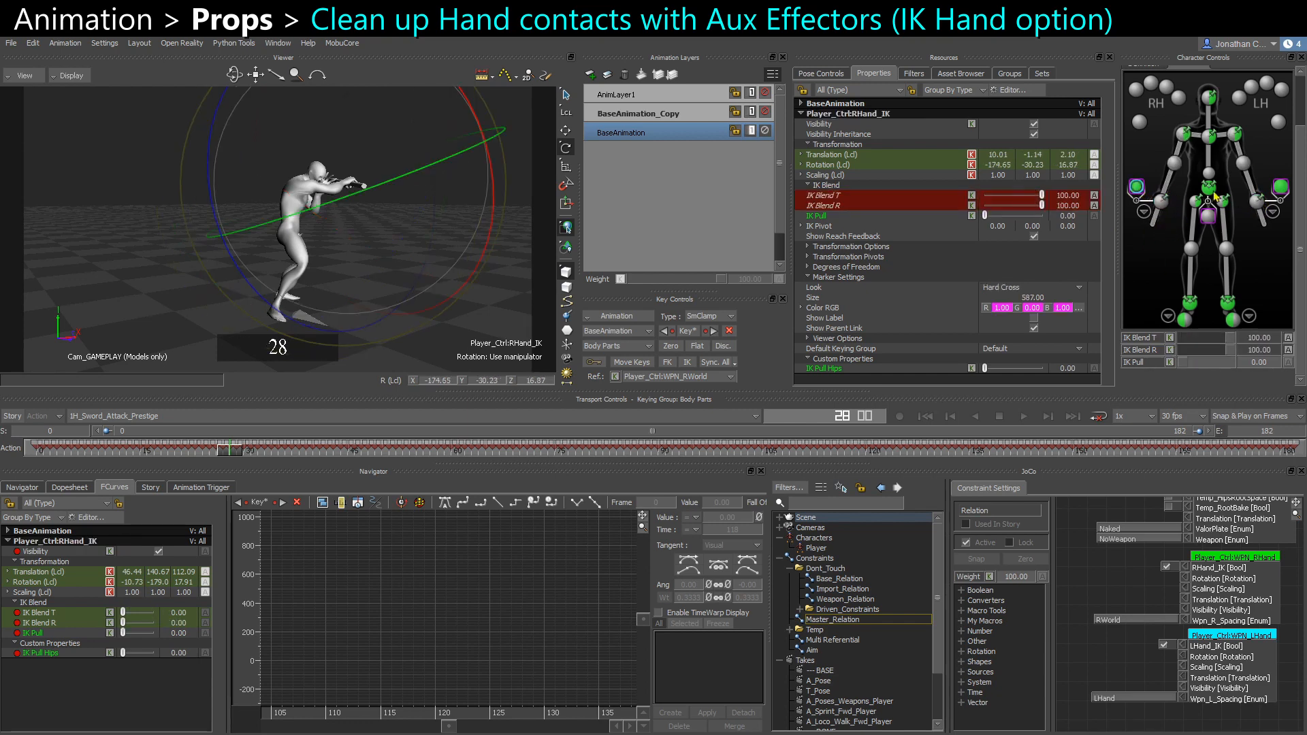
left_click(1282, 188)
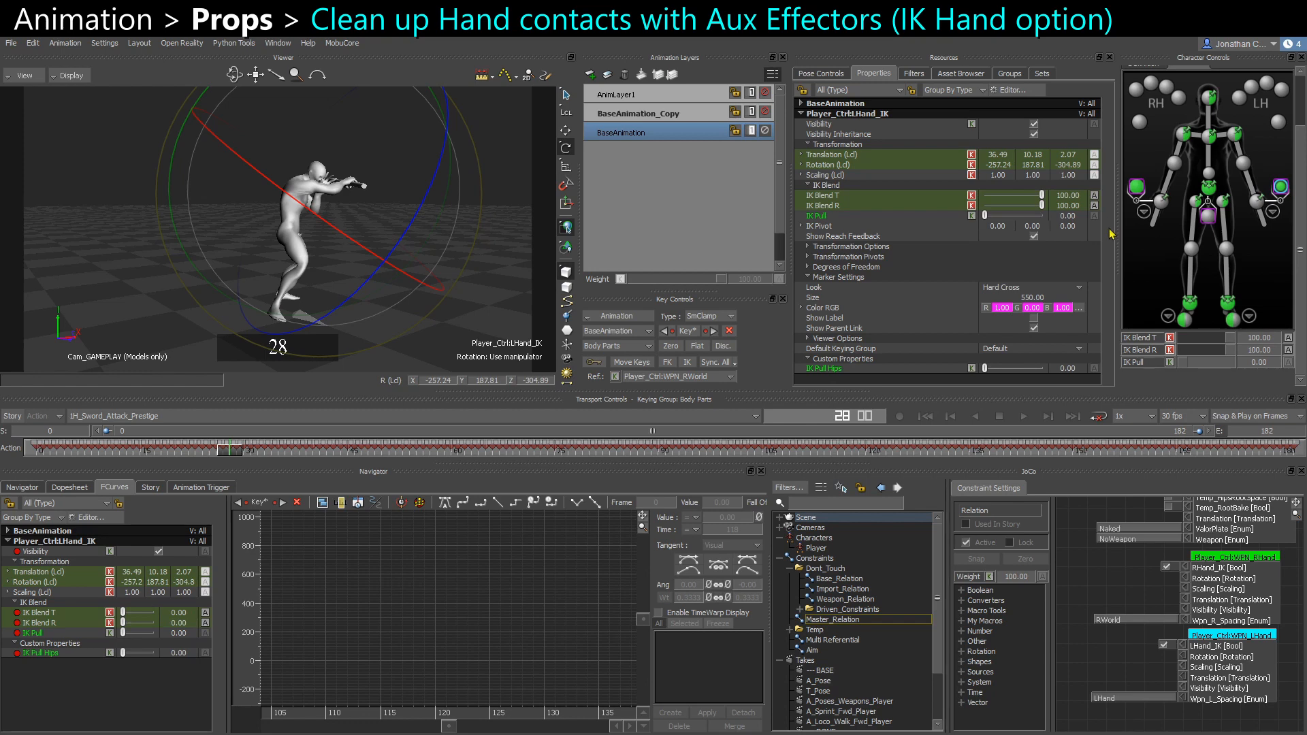
left_click(1136, 190)
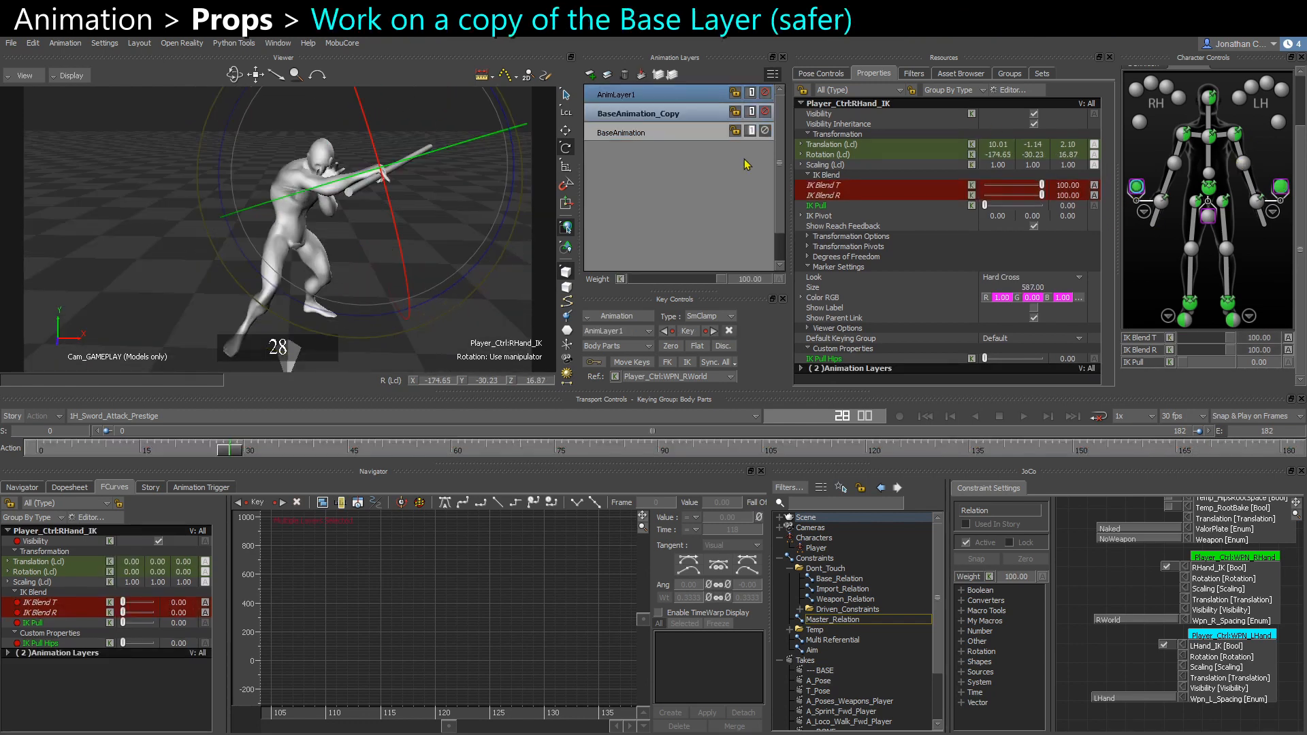
Replace the AnimLayer1 and BaseAnimation_Copy layers with a fresh copy of BaseAnimation in Override mode
left_click(622, 75)
left_click(627, 99, "ctrl")
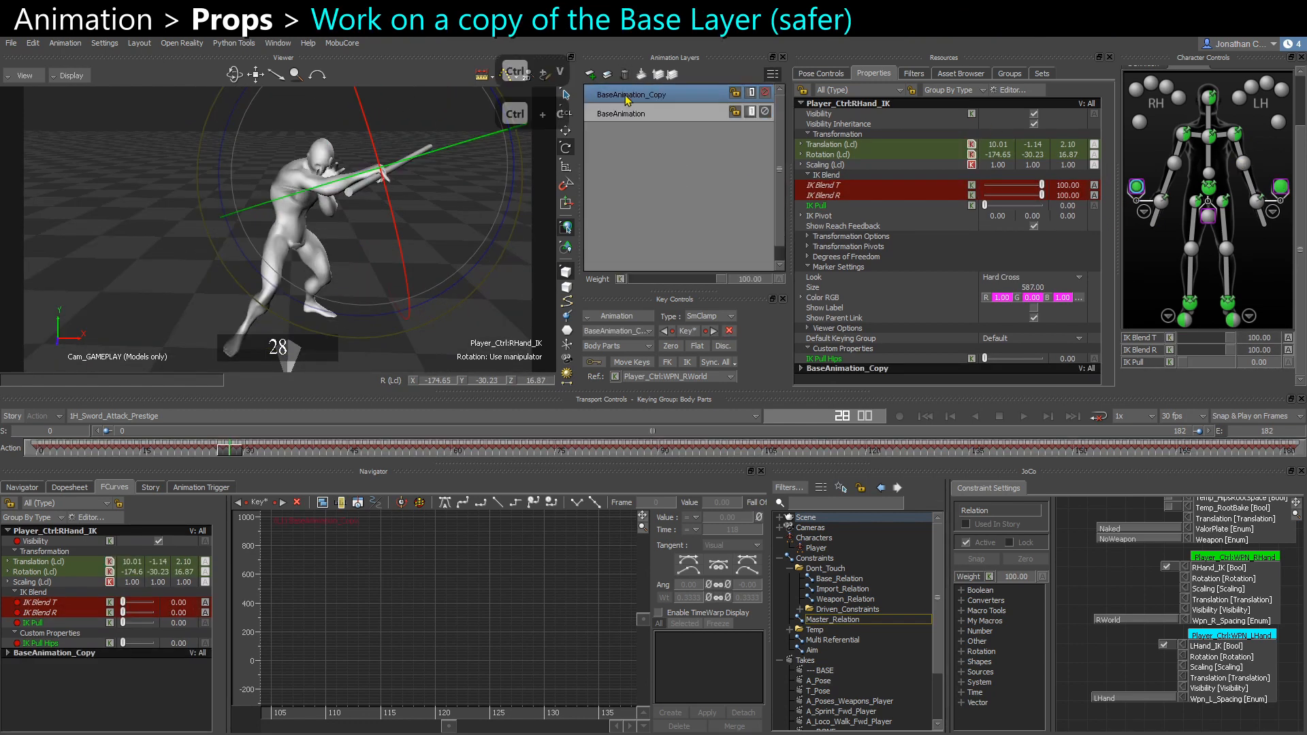
right_click(627, 100)
left_click(654, 256)
Select the RHand_IK auxiliary effector and set the BaseAnimation_Copy layer's weight to 0
left_click(1124, 179)
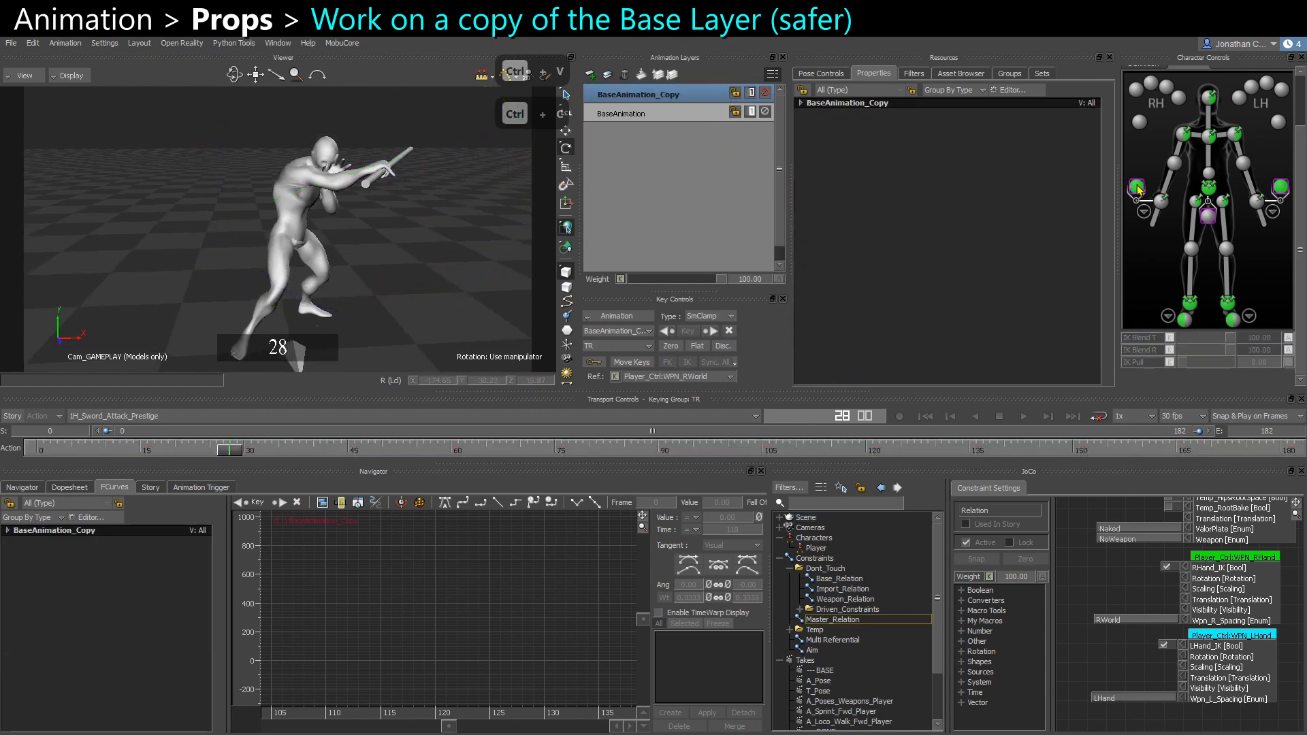
left_click(1137, 187)
left_click_drag(1301, 148, 1301, 95)
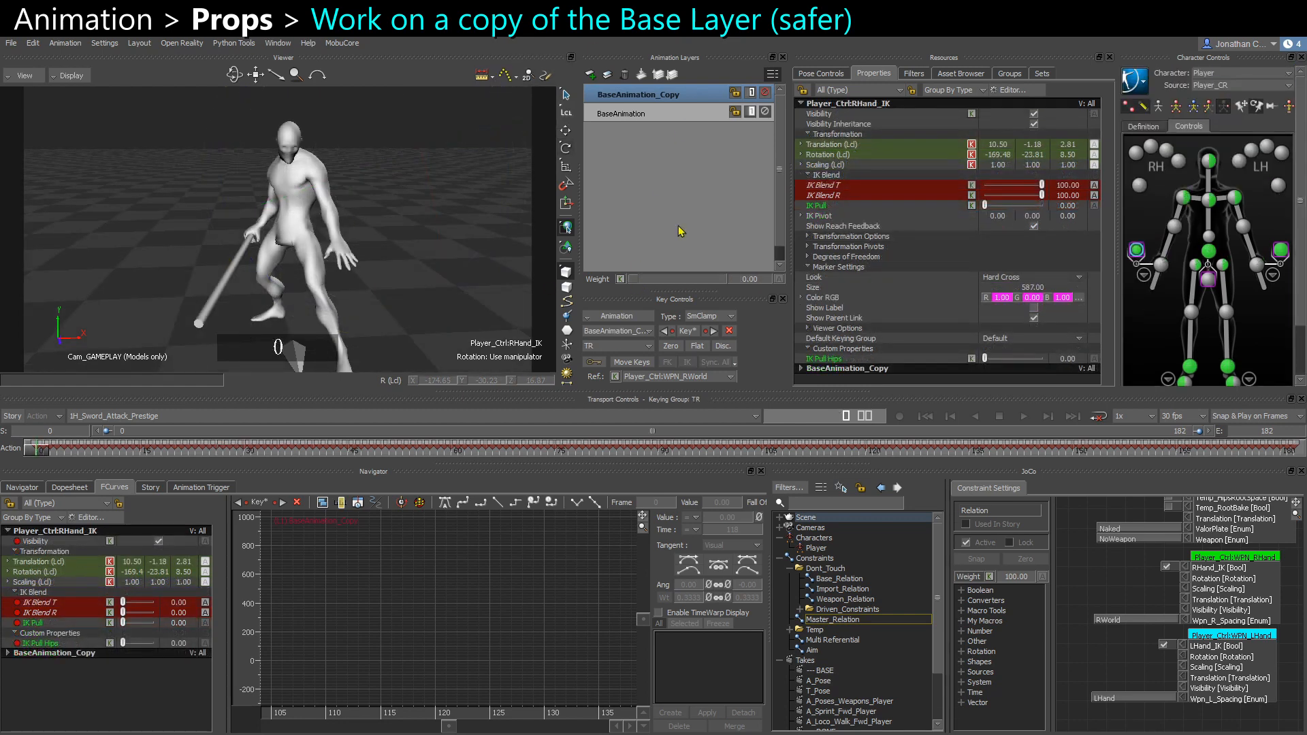
left_click(724, 278)
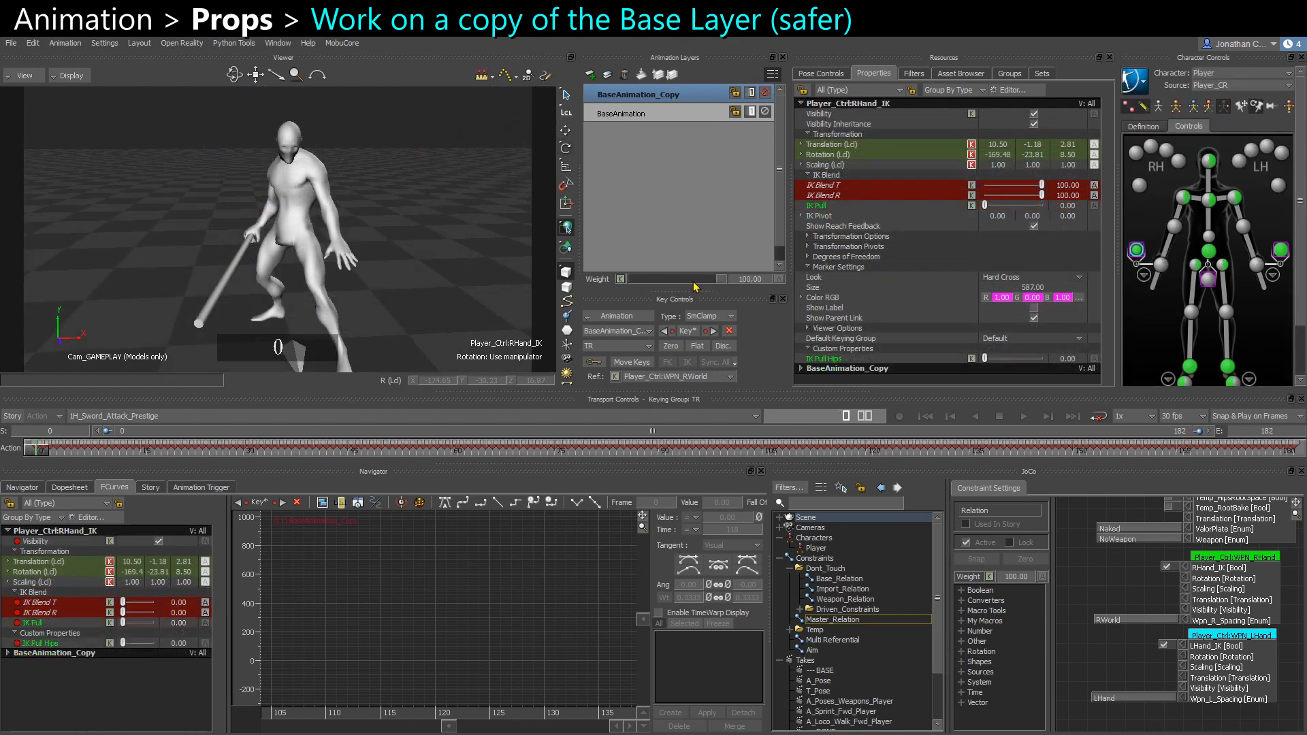
left_click_drag(693, 281, 617, 284)
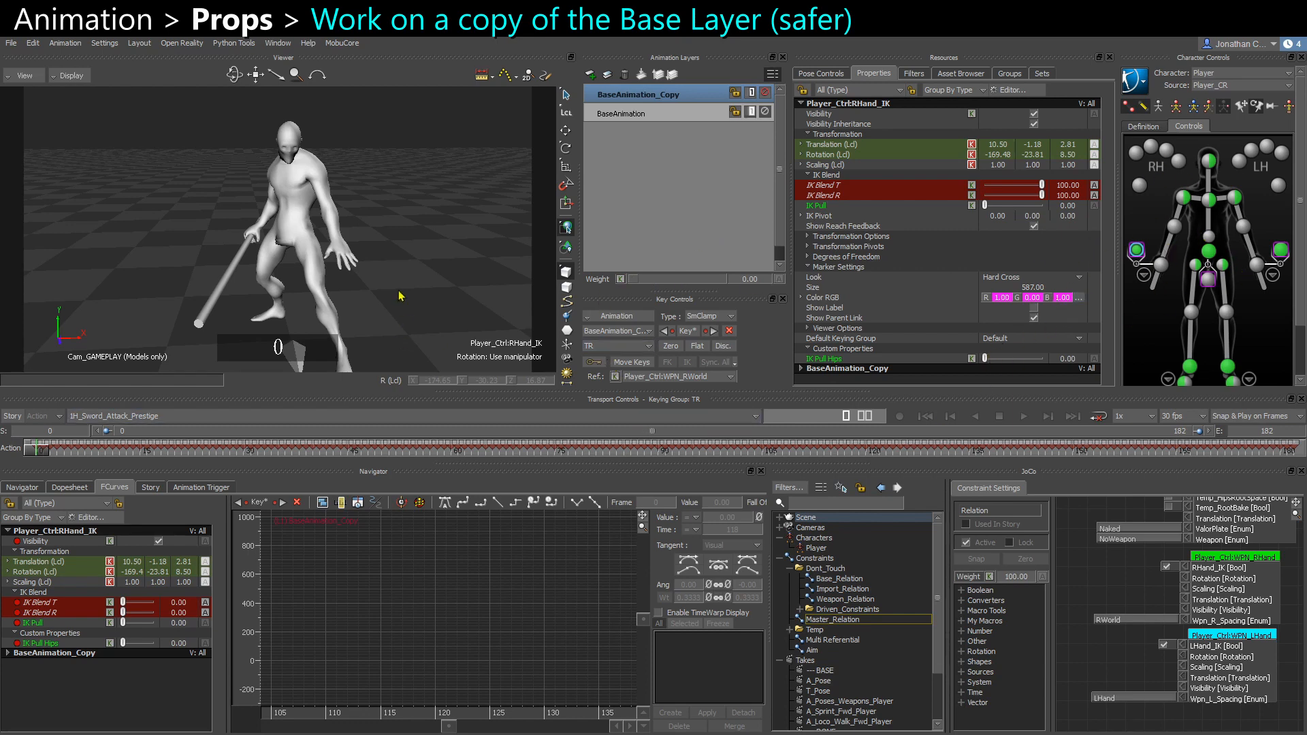
Delete RHand_IK's keys on BaseAnimation_Copy up to about frame 47, keeping the key at frame 0
left_click_drag(37, 452, 383, 480)
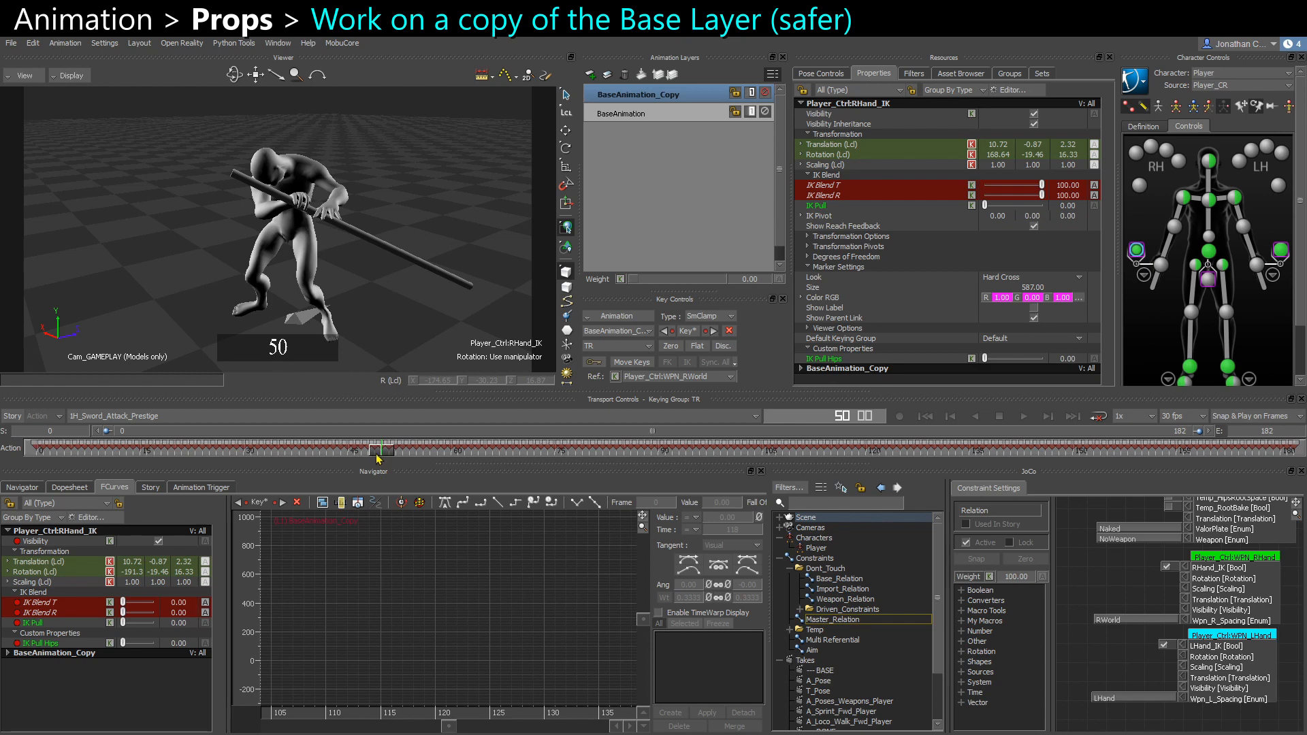
left_click_drag(378, 460, 357, 450)
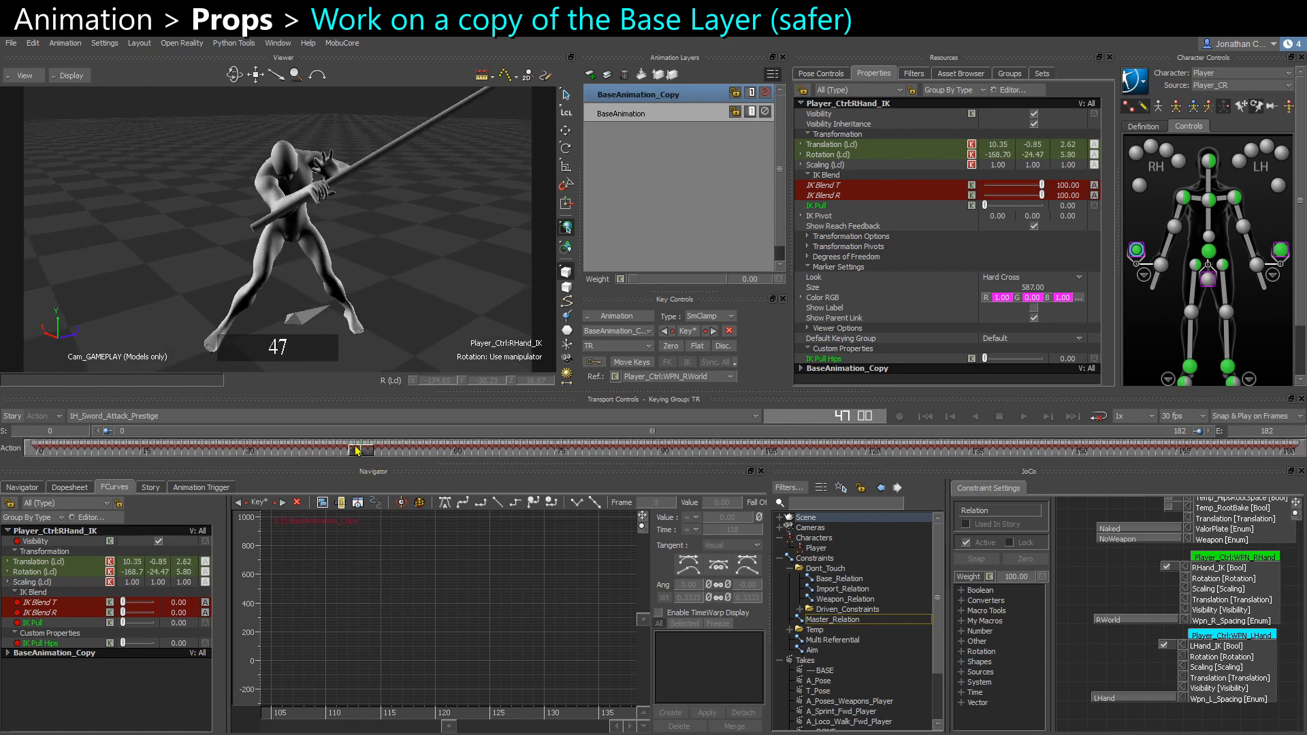
key("Delete")
key("Delete")
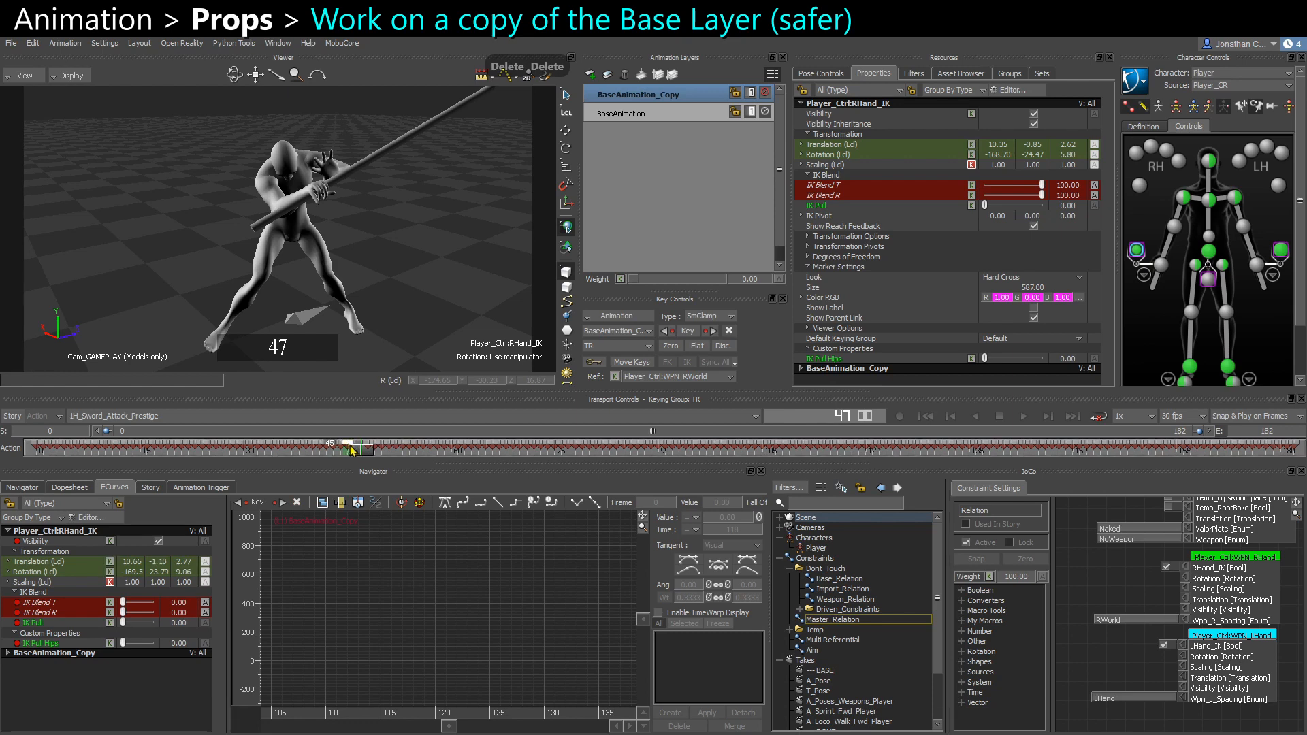
key("Delete")
left_click(341, 451)
left_click_drag(349, 451, 42, 450, "shift")
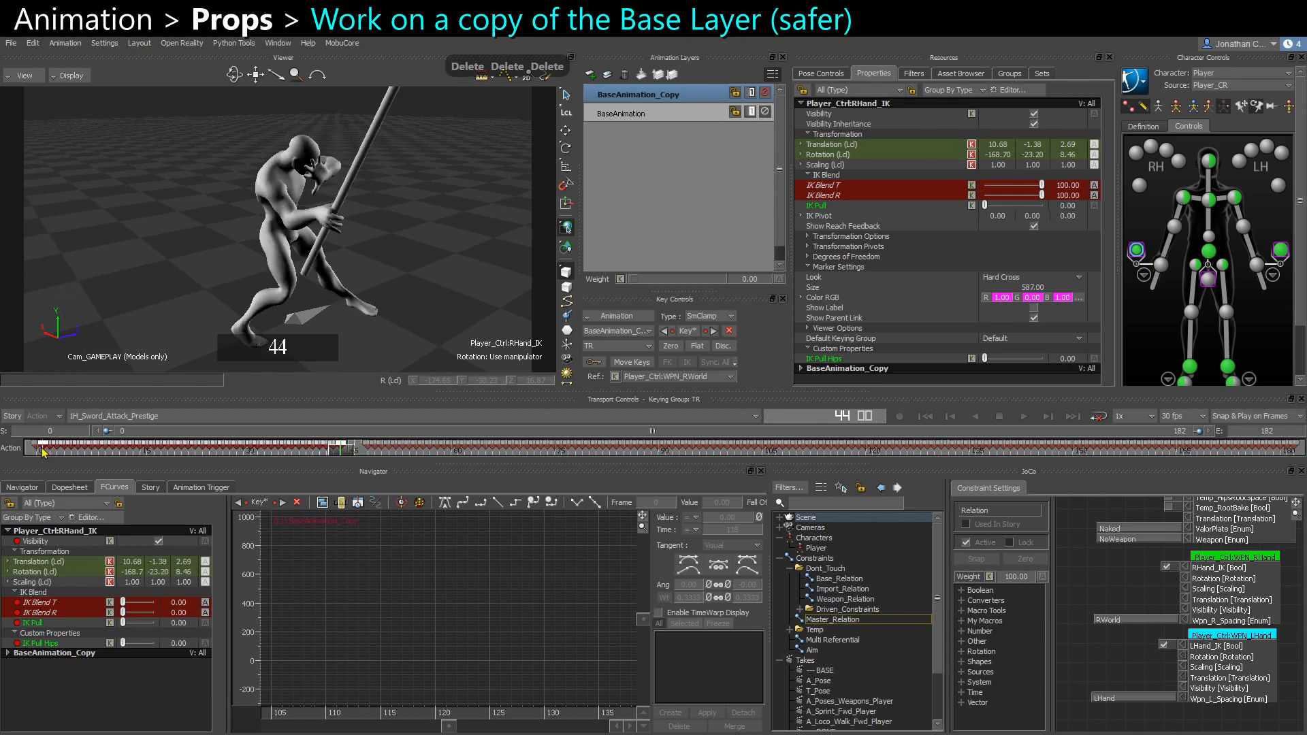
key("Delete")
Copy RHand_IK's frame 0 key to frame 42 and set the BaseAnimation_Copy weight to 100
left_click_drag(340, 452, 326, 451)
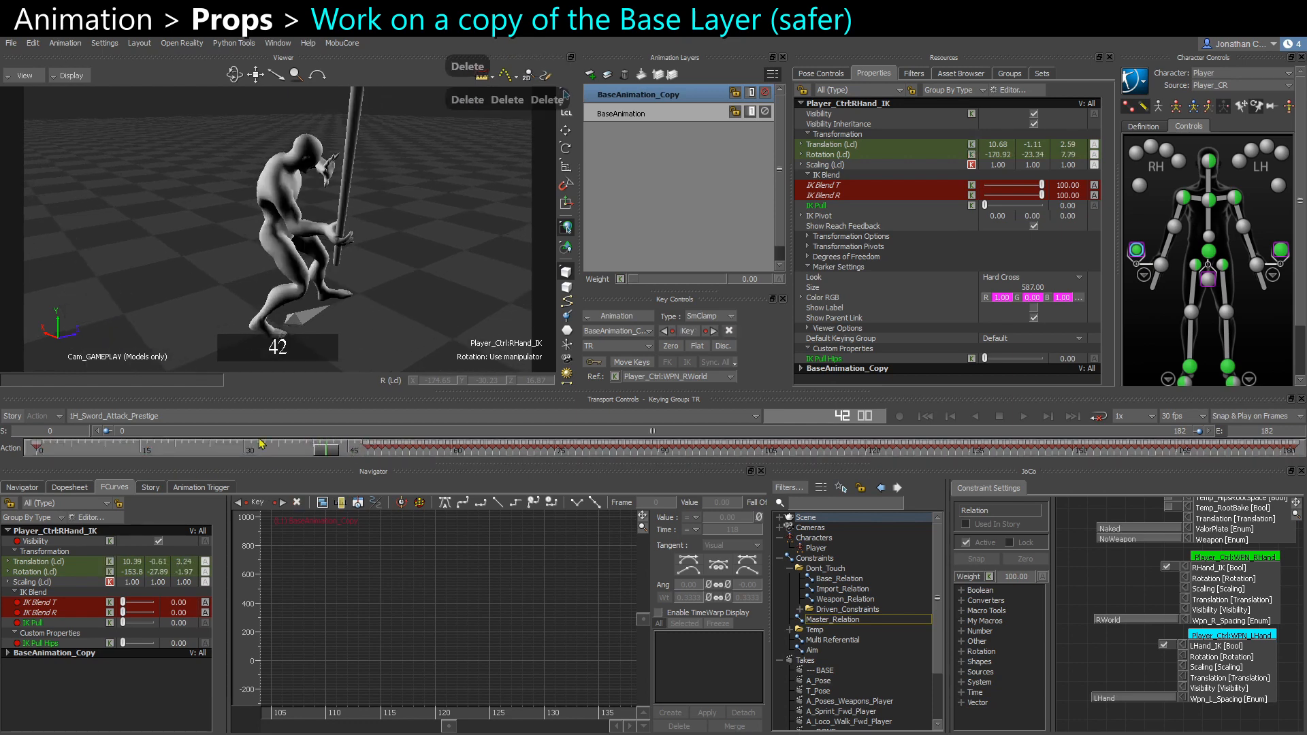
left_click(38, 450, "shift")
key("ctrl+c")
key("ctrl+v")
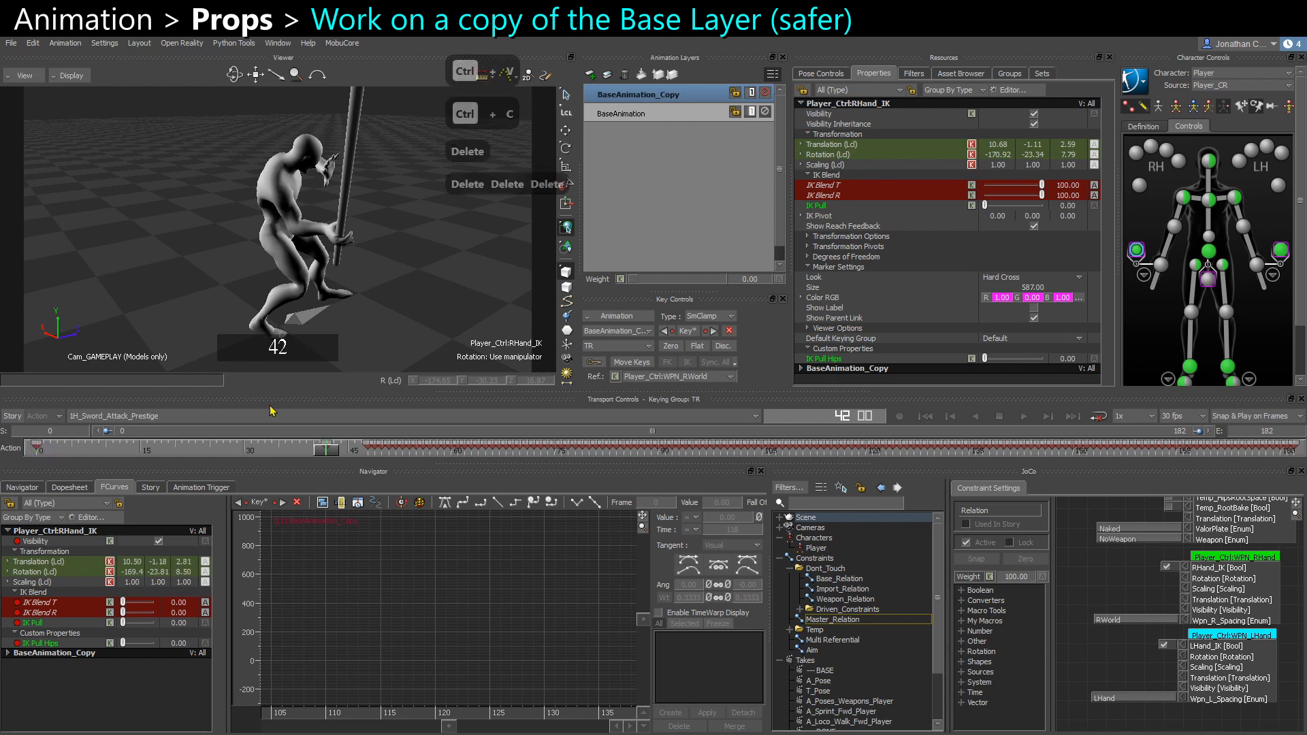
left_click_drag(641, 280, 732, 278)
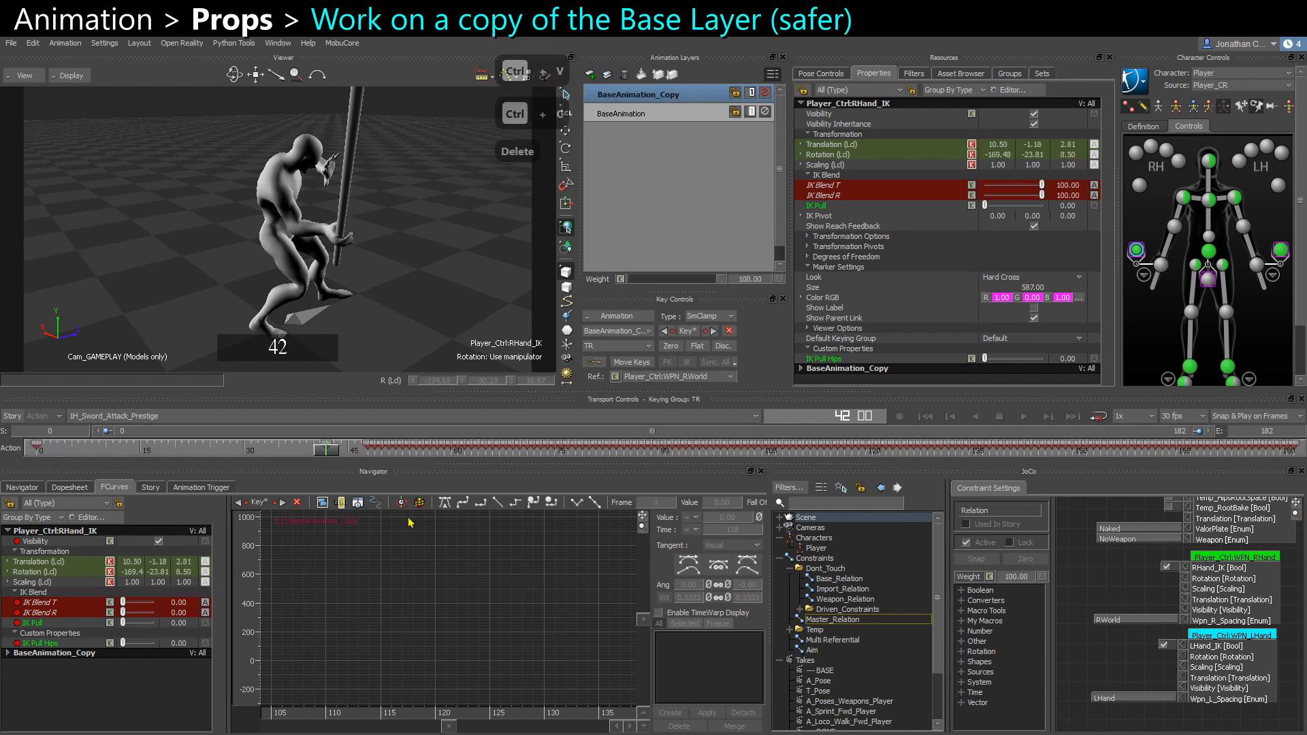
Try moving and rotating RHand_IK against the sword grip at frame 19
left_click_drag(326, 450, 331, 488)
left_click_drag(326, 458, 170, 453)
key("f")
left_click_drag(458, 215, 394, 255, "ctrl+shift")
key("w")
key("e")
key("ctrl+z")
key("ctrl+z")
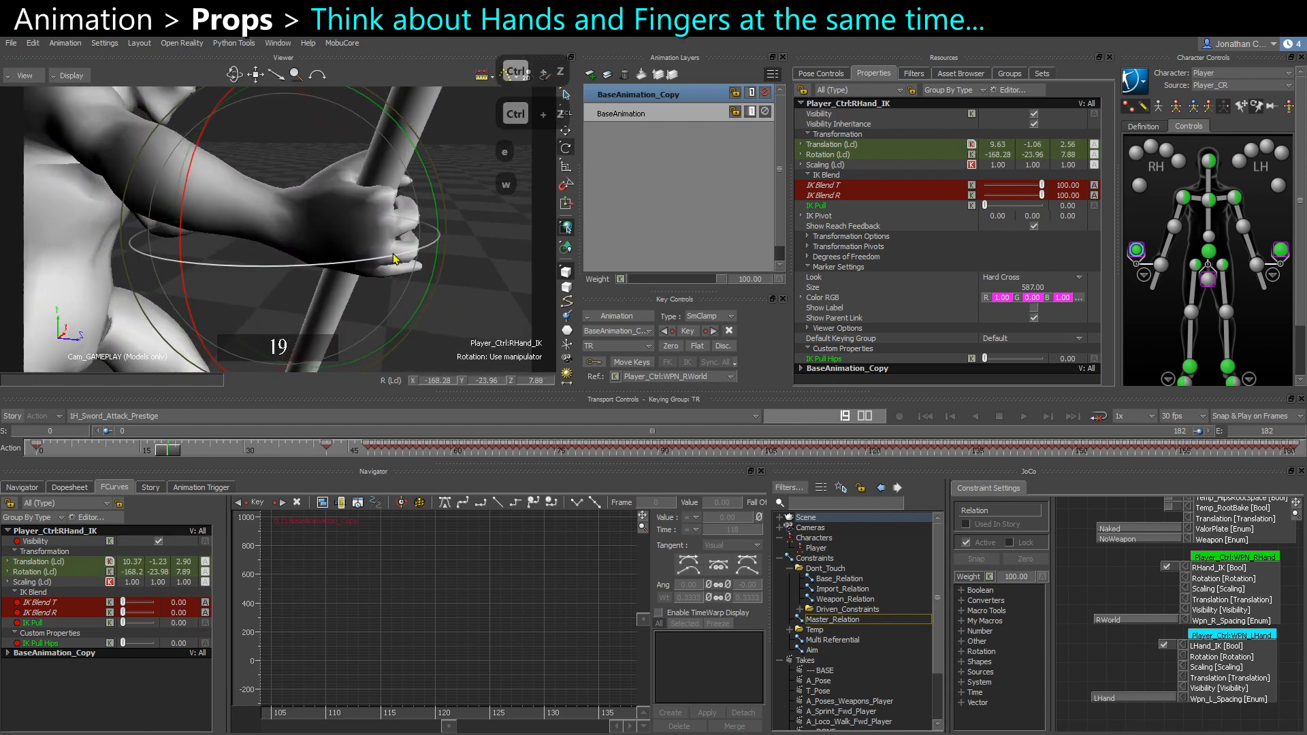
Add the right middle finger control to the RHand_IK selection with X-Ray display and activate Rotation Around
key("ctrl+a")
left_click_drag(381, 203, 378, 225, "ctrl+shift")
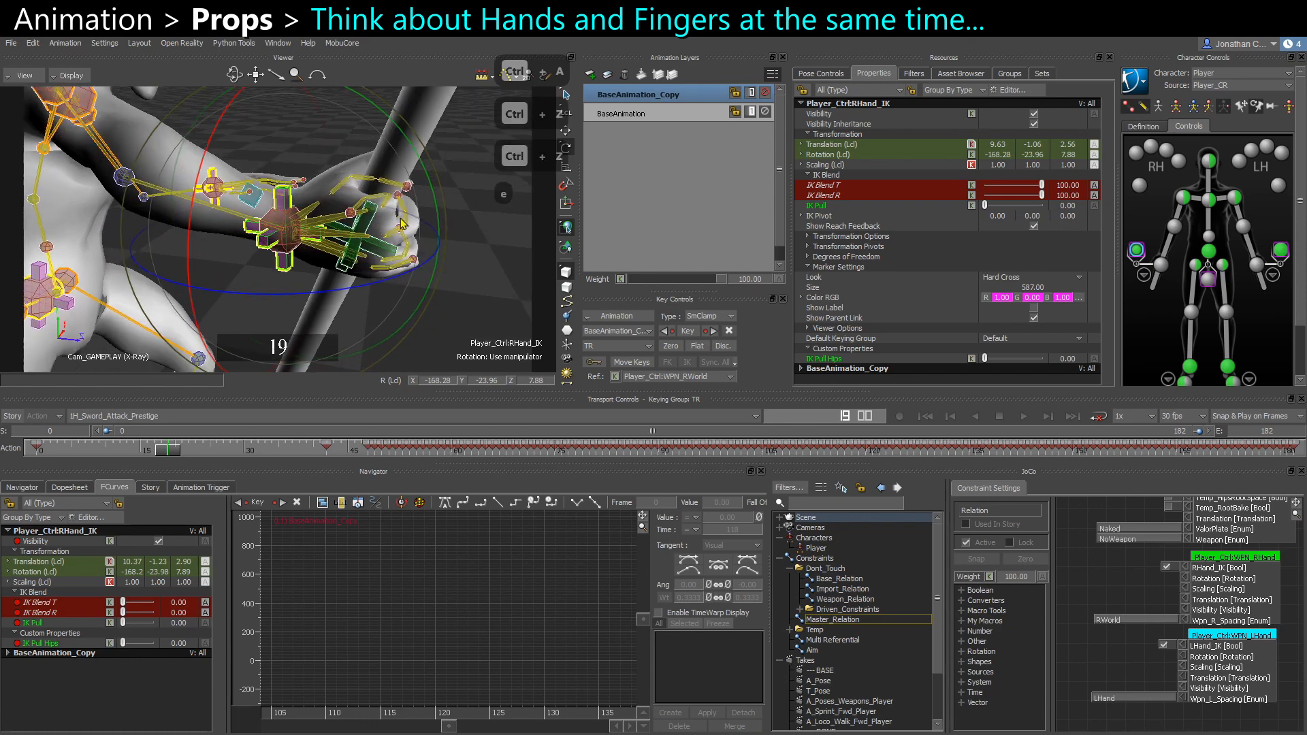
left_click(405, 225, "shift")
key("shift+e")
left_click_drag(458, 289, 367, 163, "ctrl+shift")
key("ctrl+a")
Try rotating the right hand and middle finger together around the sword grip at frame 19
key("ctrl+z")
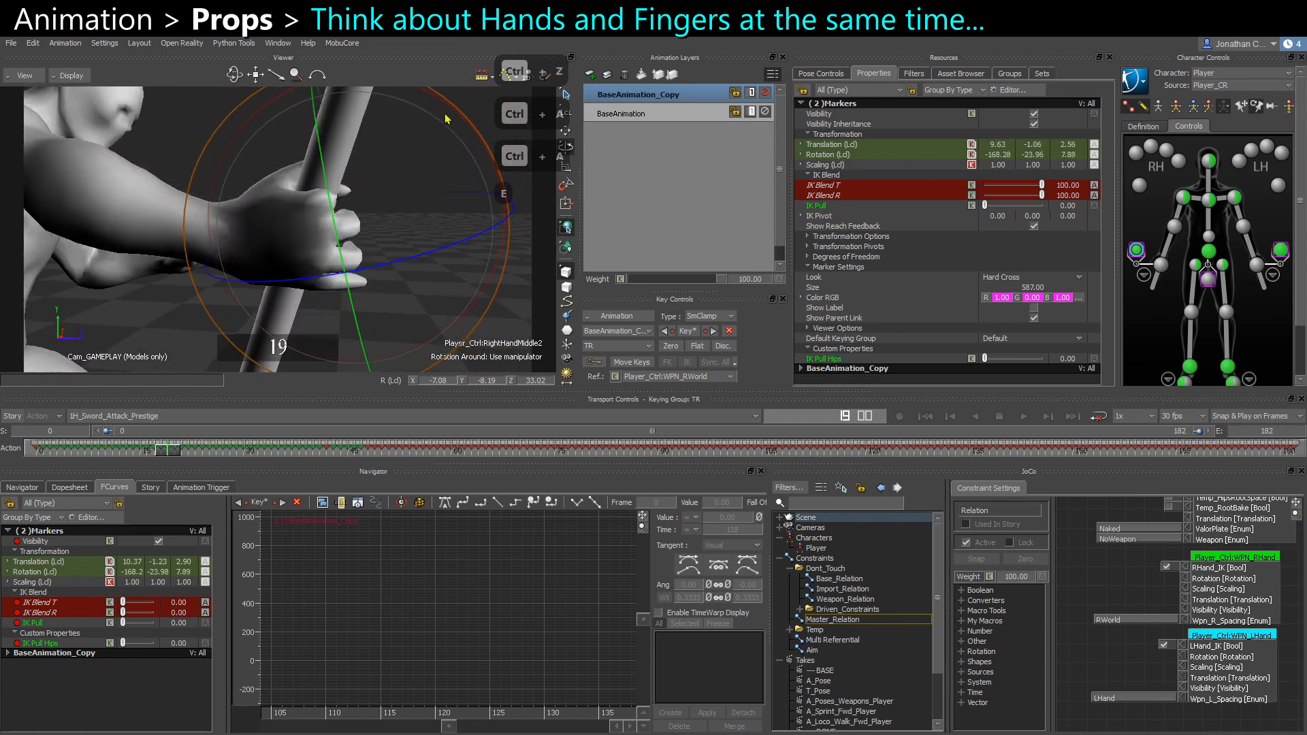
left_click_drag(446, 117, 457, 117)
key("ctrl+z")
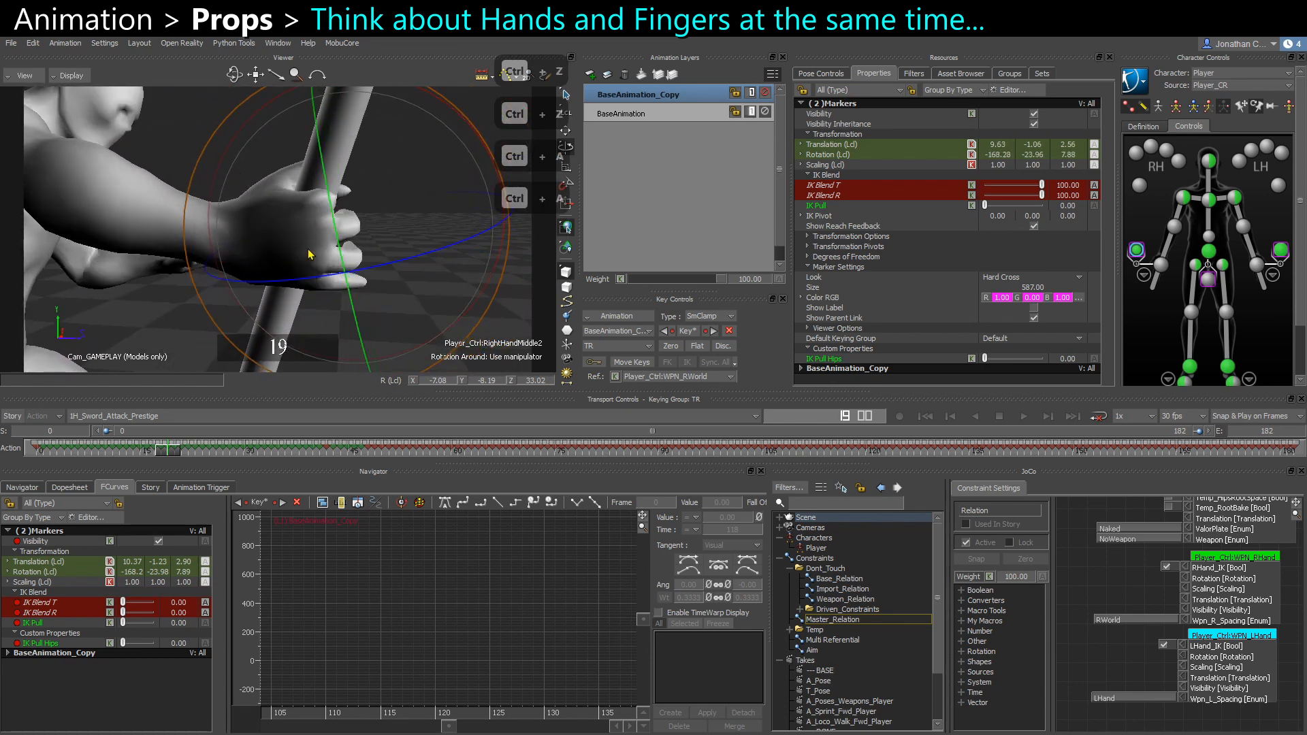
left_click_drag(309, 257, 297, 241, "ctrl+shift")
mouse_move(211, 235)
left_mouse_down()
mouse_move(218, 213)
mouse_move(237, 213)
mouse_move(219, 230)
mouse_move(194, 173)
mouse_move(201, 231)
mouse_move(231, 252)
mouse_move(204, 233)
left_mouse_up()
key("ctrl+z")
key("ctrl+z")
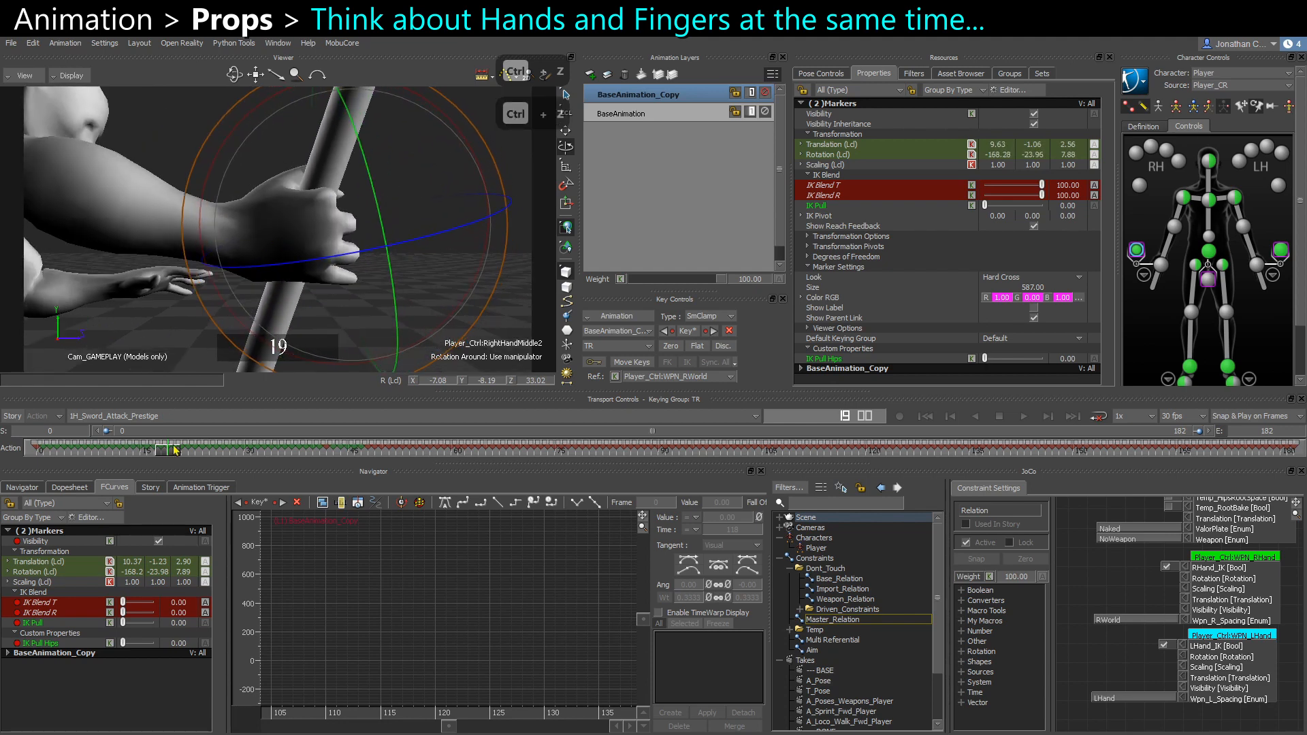
Open the Stay on floor script and assign frame 67 as its start
left_click_drag(171, 452, 176, 451)
mouse_move(208, 292)
left_mouse_down("ctrl+shift")
mouse_move(379, 270)
mouse_move(354, 300)
mouse_move(227, 319)
mouse_move(276, 325)
mouse_move(319, 306)
mouse_move(419, 329)
left_mouse_up("ctrl+shift")
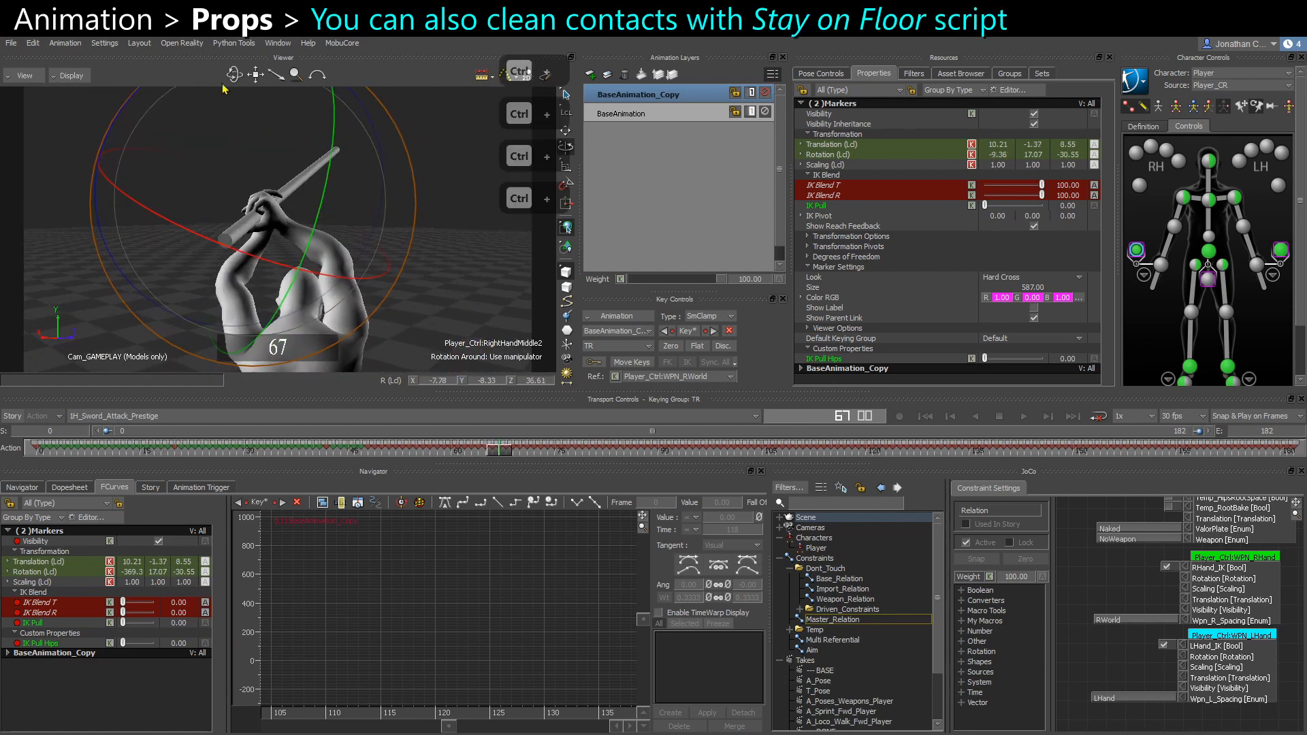
left_click(234, 43)
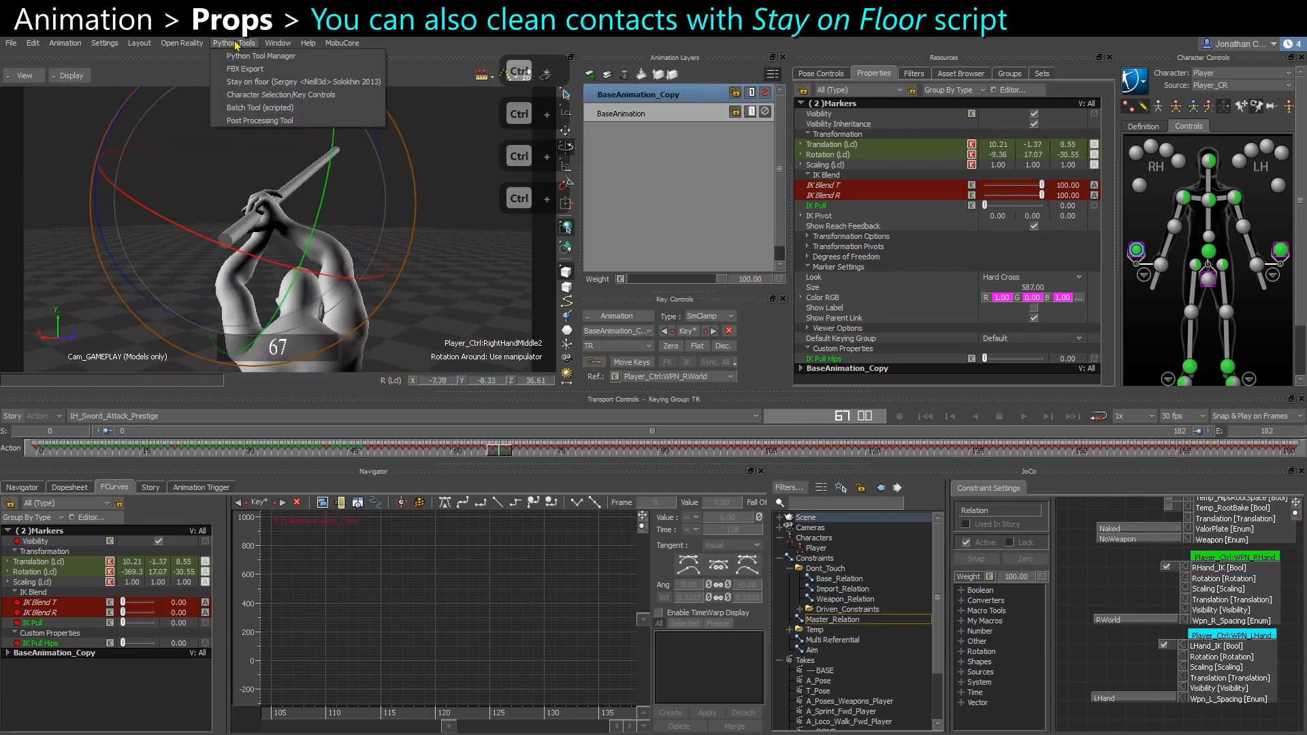
left_click(265, 82)
left_click_drag(470, 428, 462, 104)
mouse_move(392, 281)
left_mouse_down("ctrl+shift")
mouse_move(300, 279)
mouse_move(401, 287)
left_mouse_up("ctrl+shift")
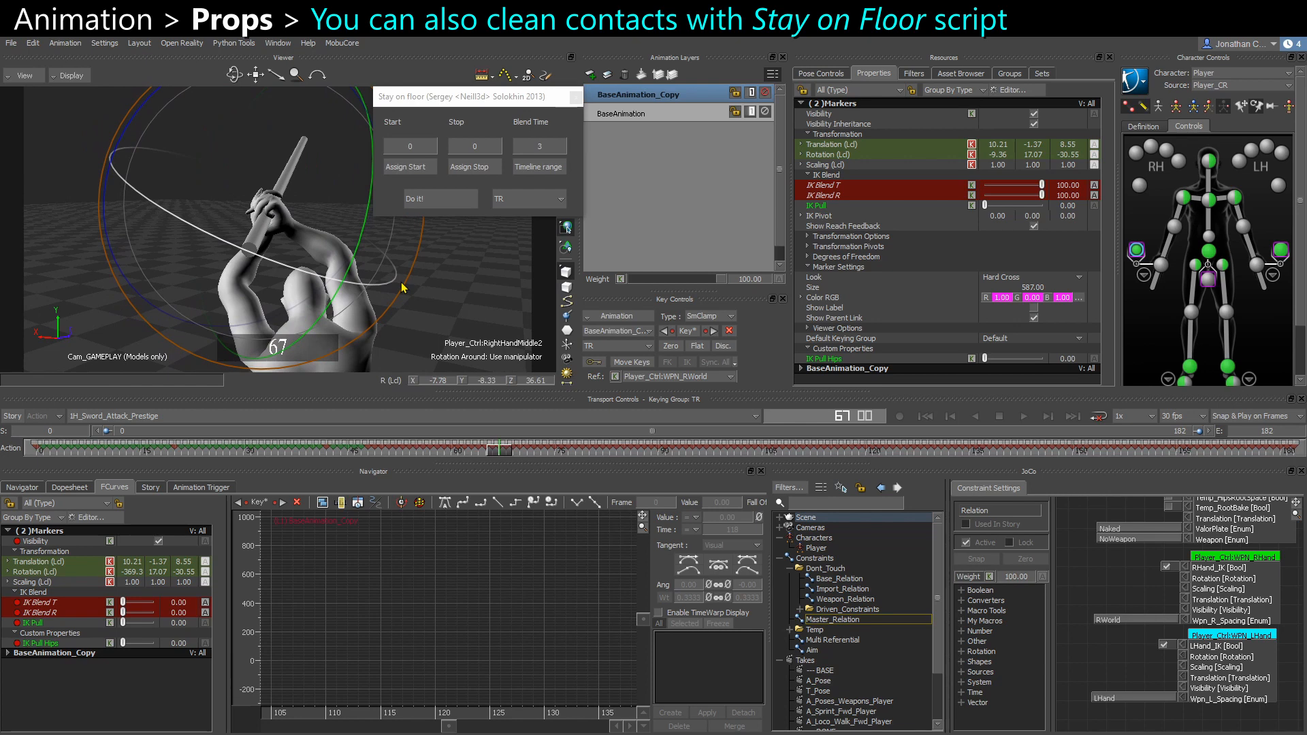
left_click_drag(292, 276, 361, 180, "ctrl+shift")
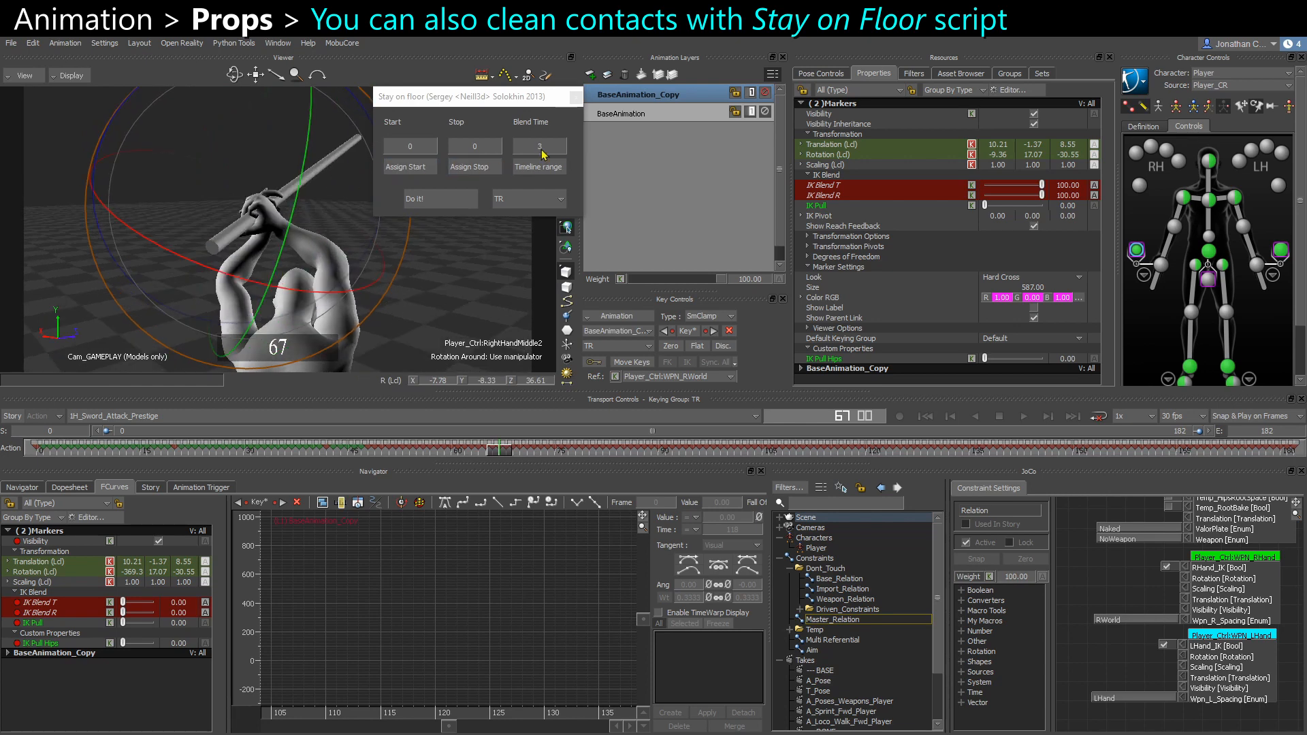
left_click(408, 169)
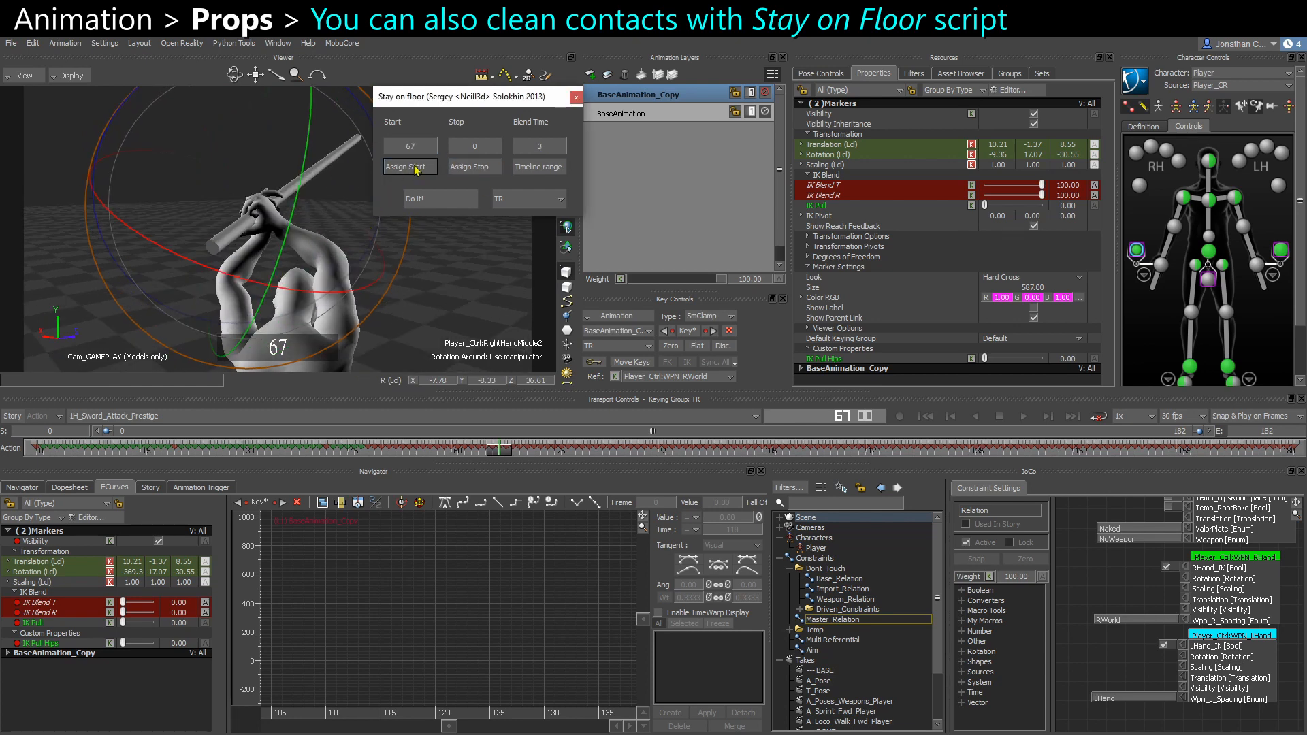
Review the two-handed sword swing from frame 67 to 90 and assign frame 88 as the Stay on floor stop
left_click_drag(467, 456, 588, 450)
left_click_drag(163, 196, 249, 211, "ctrl+shift")
left_click_drag(583, 456, 660, 465)
left_click_drag(381, 351, 357, 255, "shift")
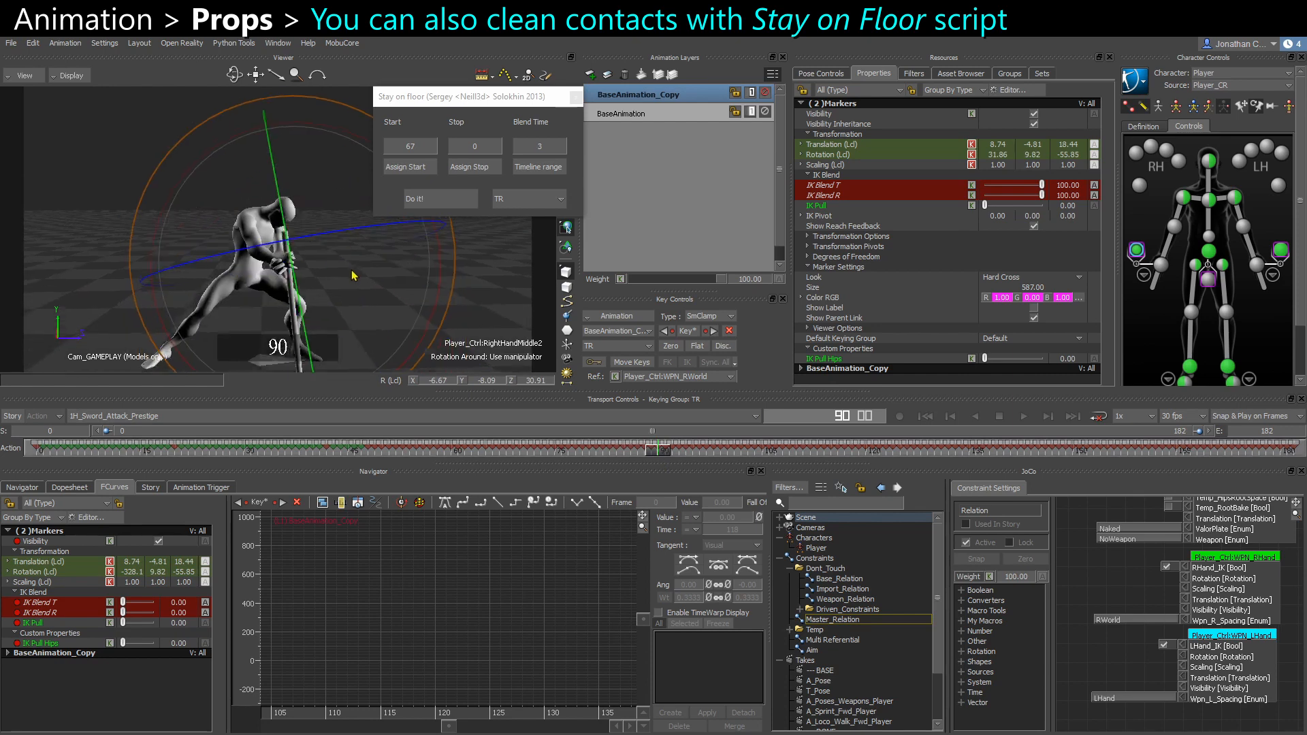
left_click_drag(663, 456, 551, 406)
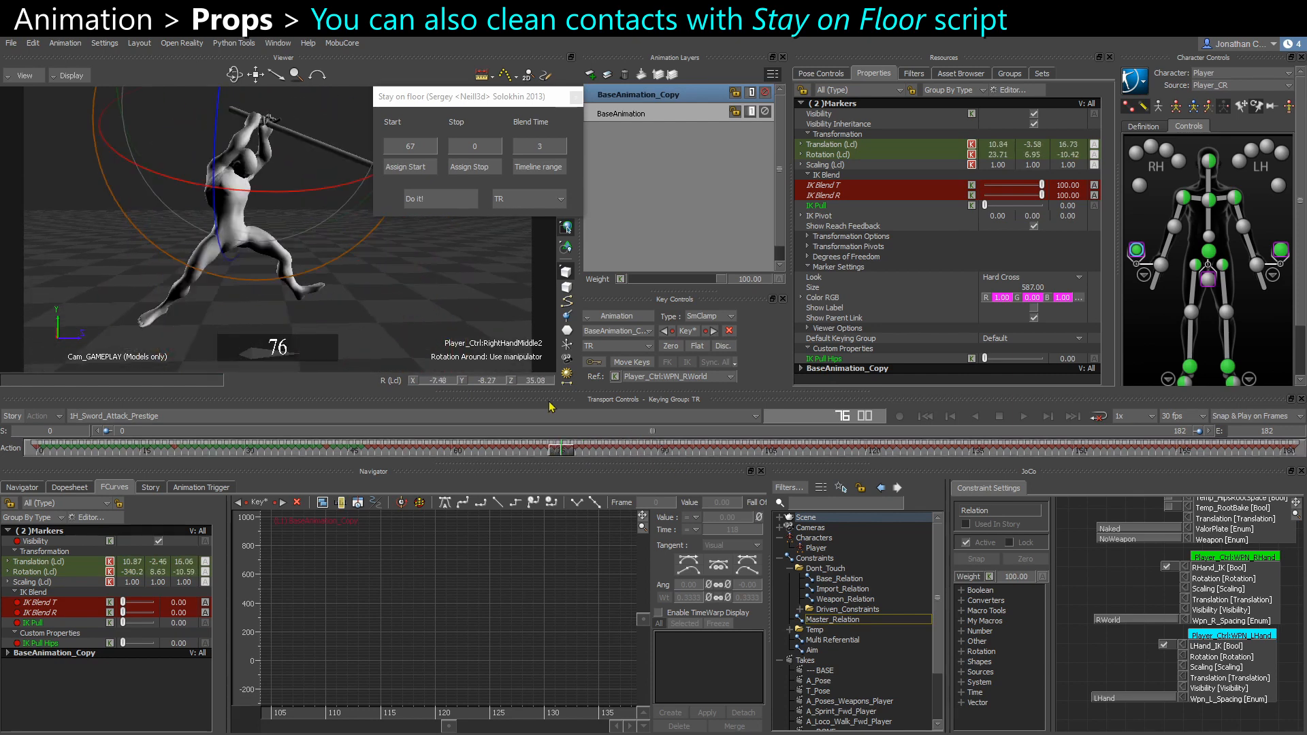
left_click_drag(500, 103, 504, 67)
left_click(566, 149)
left_click_drag(569, 460, 524, 455)
left_click(461, 145)
Run the Stay on floor script on the selected hand and finger controls for frames 67 to 88
left_click_drag(279, 360, 271, 203, "ctrl+shift")
left_click_drag(403, 238, 401, 208, "ctrl+shift")
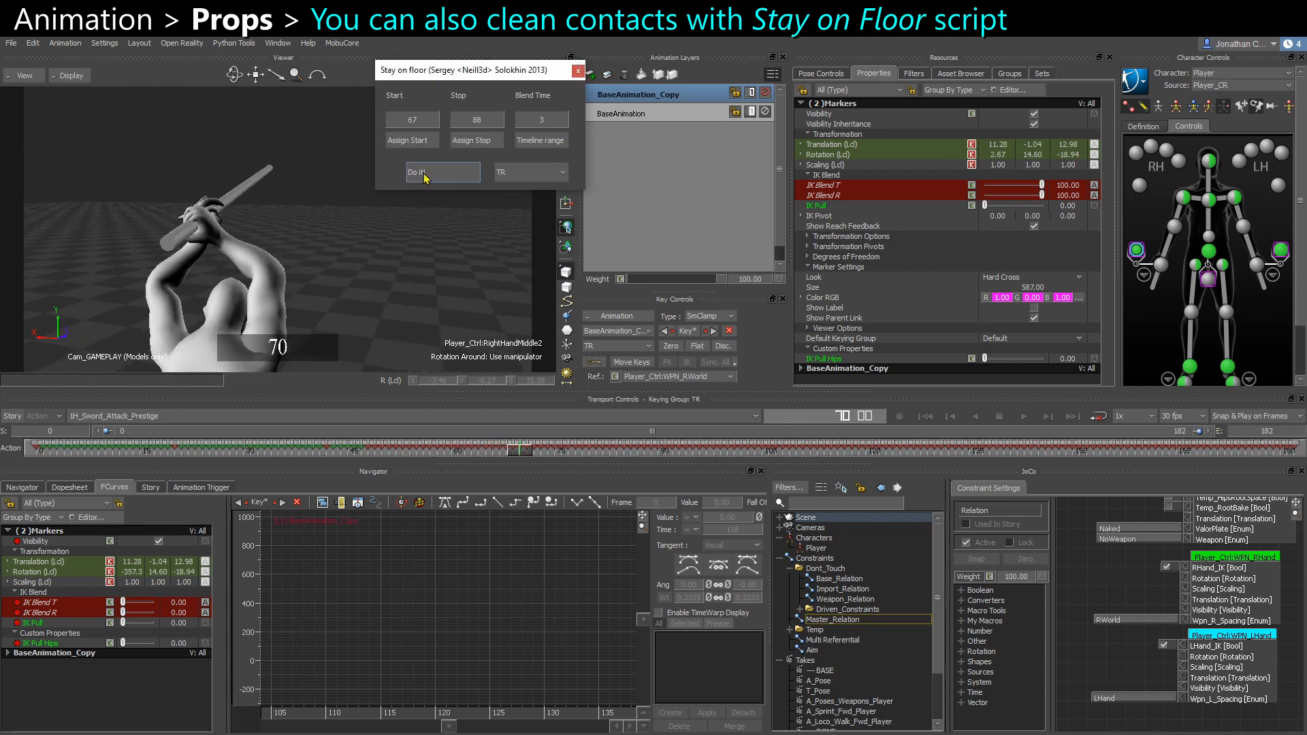
left_click(425, 174)
left_click_drag(322, 308, 273, 303, "ctrl+shift")
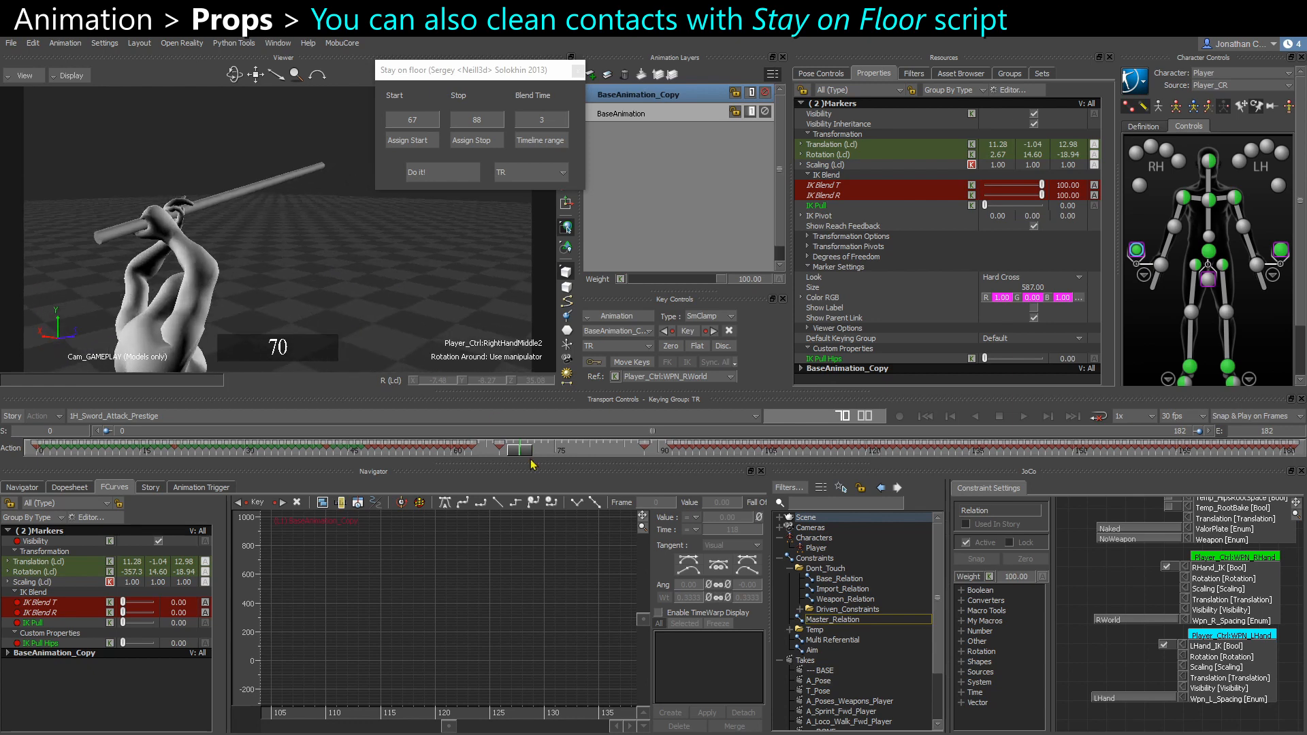
Review the sword swing from frame 67 to 88 and key the selected right hand and finger controls at frame 84
left_click_drag(544, 449, 486, 450, "shift")
left_click_drag(247, 206, 156, 261, "ctrl+shift")
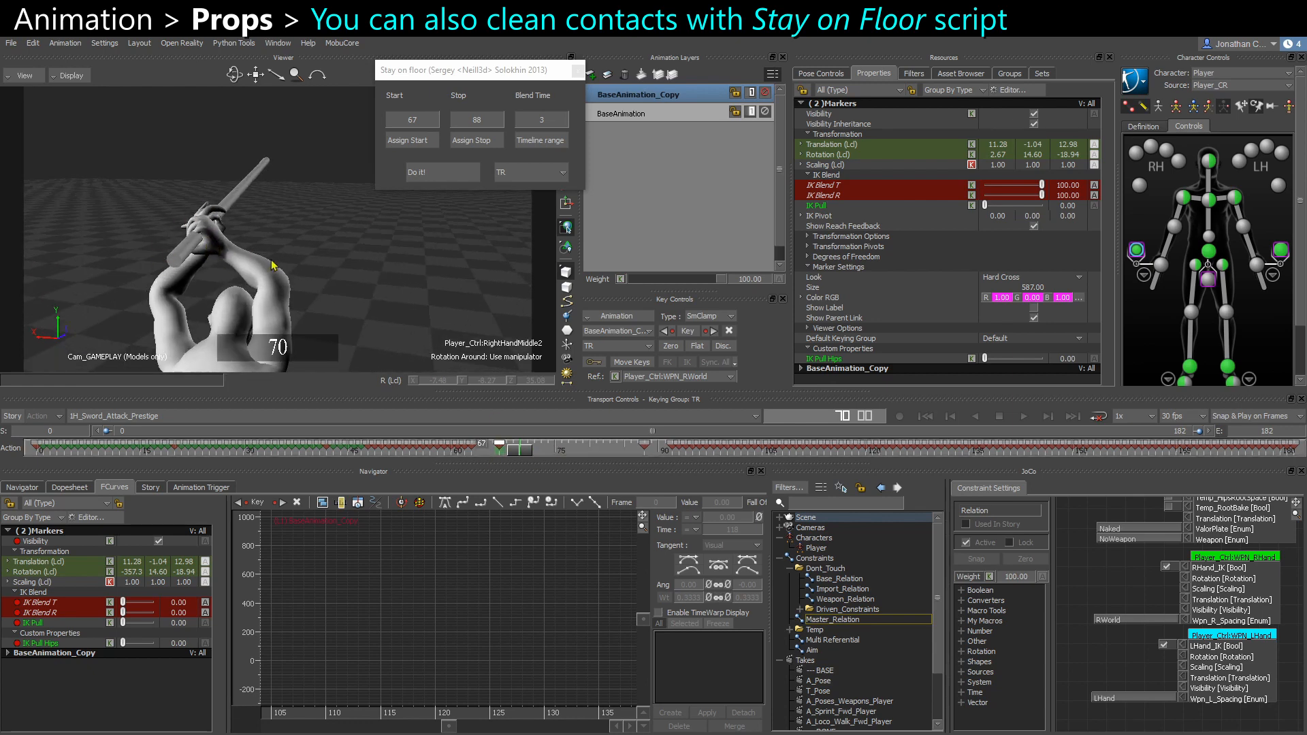
left_click_drag(262, 274, 228, 279, "ctrl+shift")
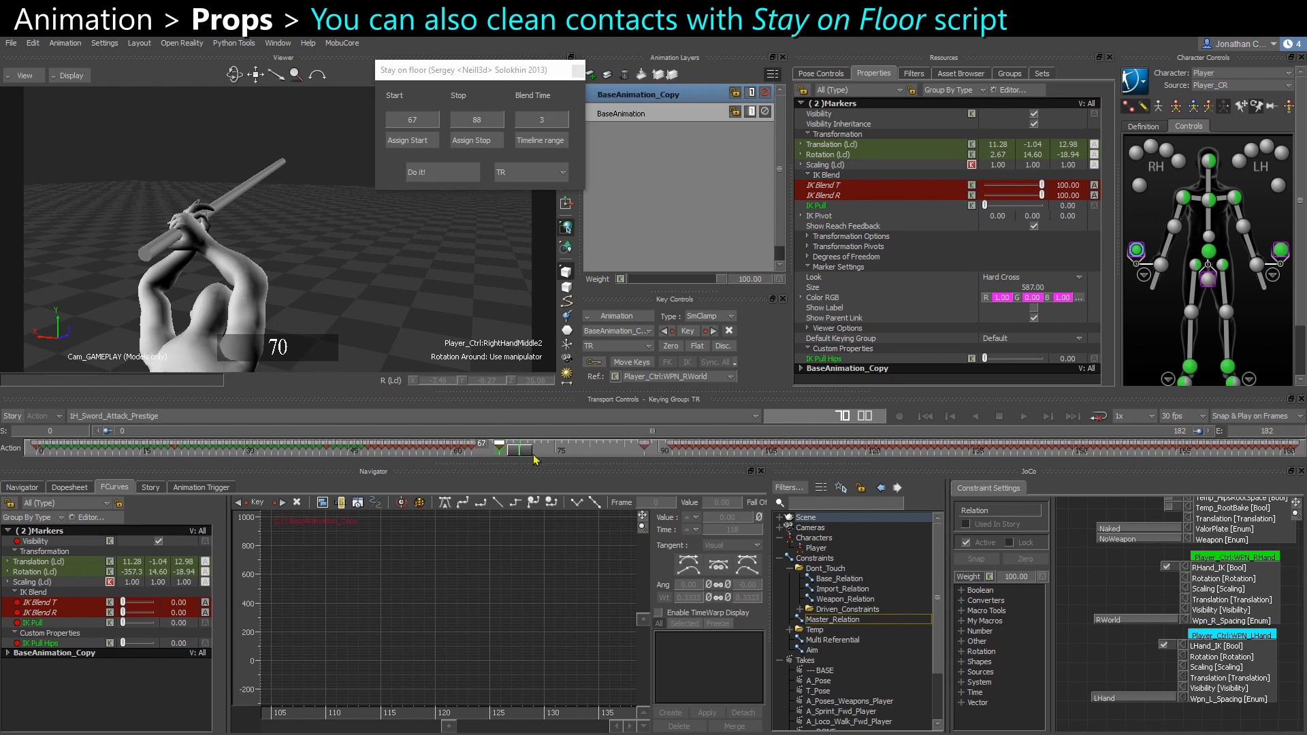
left_click(643, 448)
left_click_drag(519, 452, 581, 455)
left_click_drag(231, 262, 394, 289, "ctrl+shift")
left_click_drag(583, 454, 621, 454)
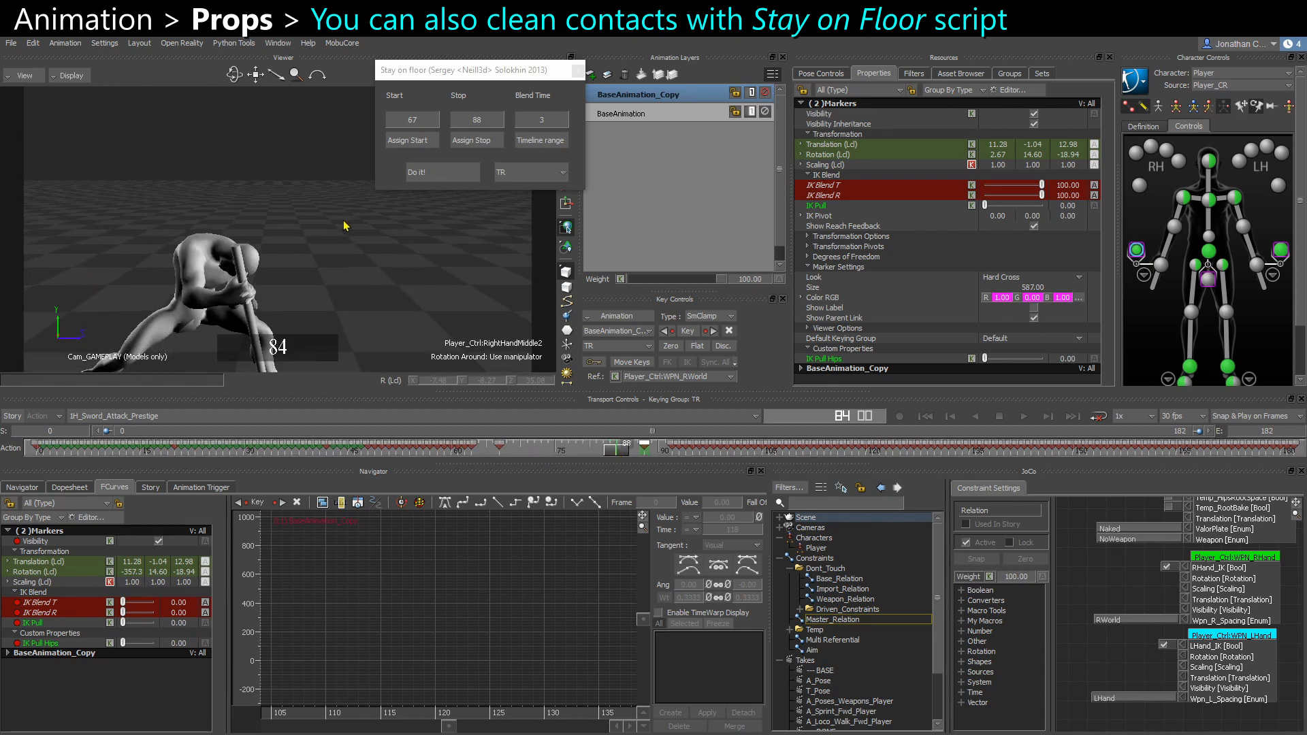
key("s")
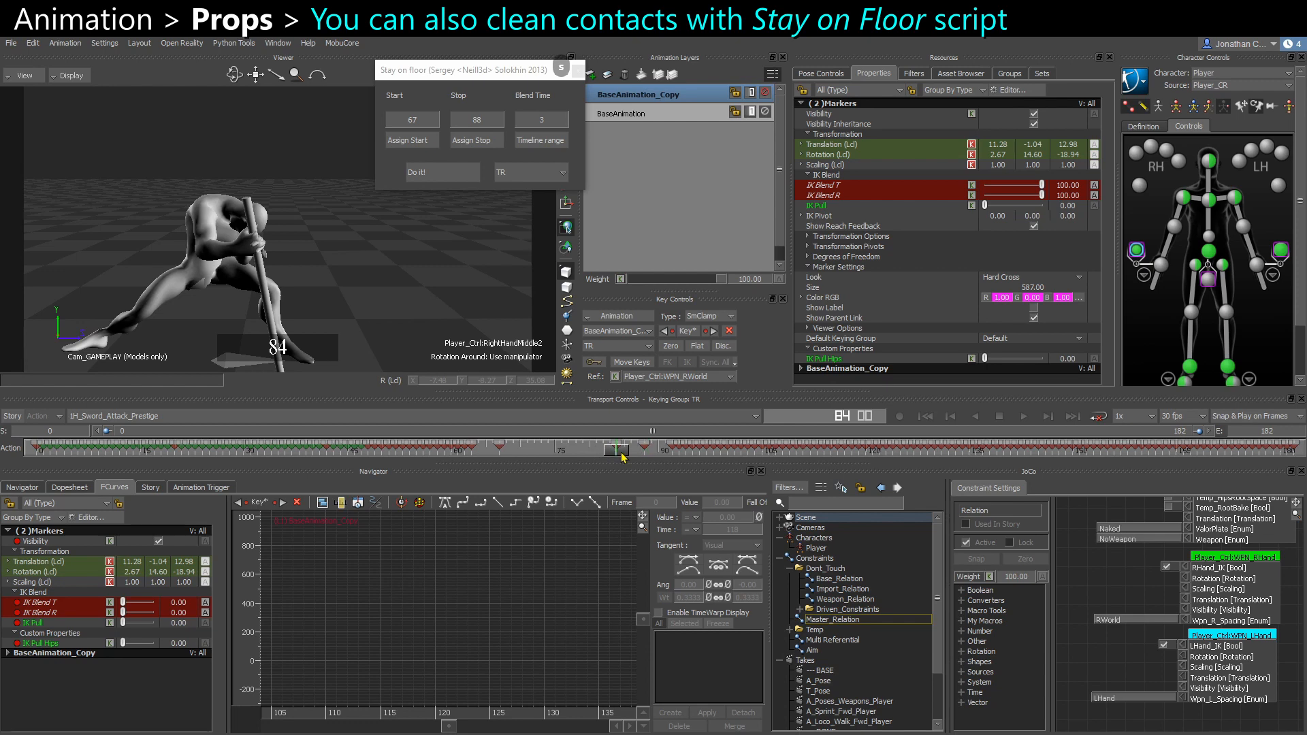
Assign frame 122 as the Stay on floor stop and set the blend time to 4
left_click_drag(622, 454, 879, 474)
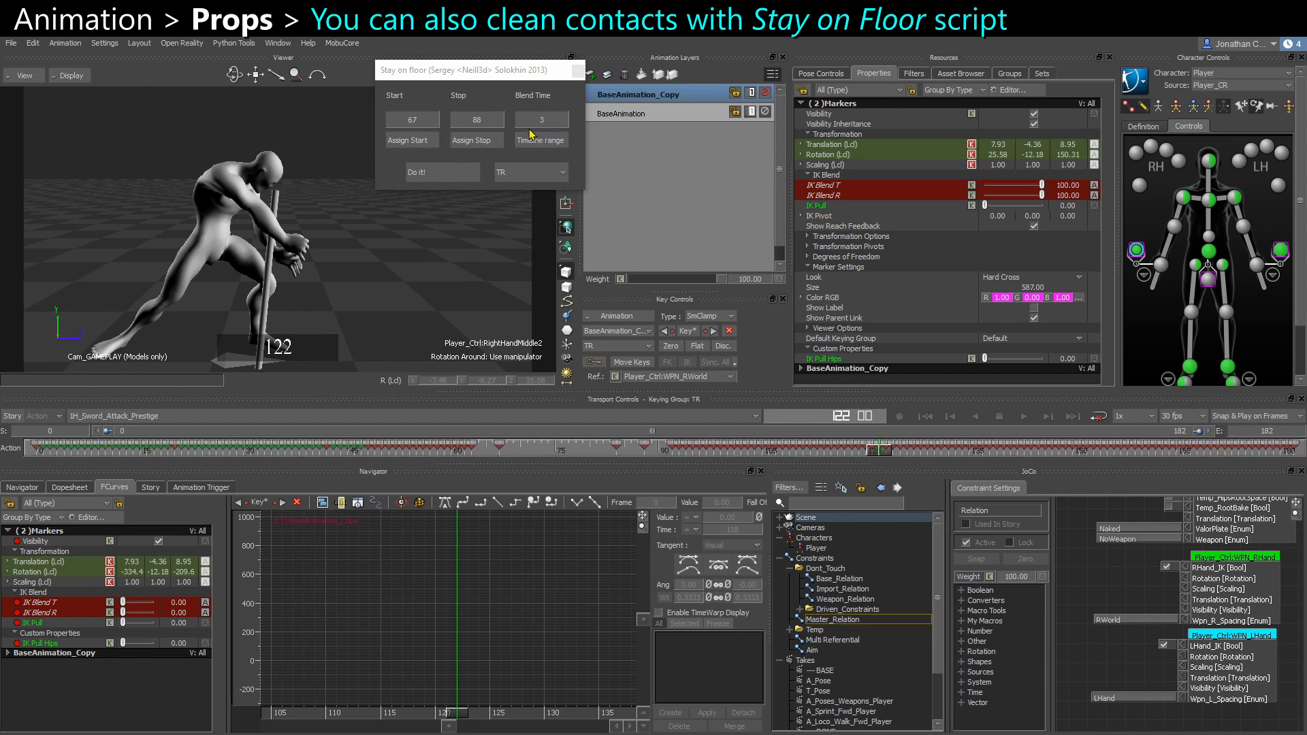
key("Return")
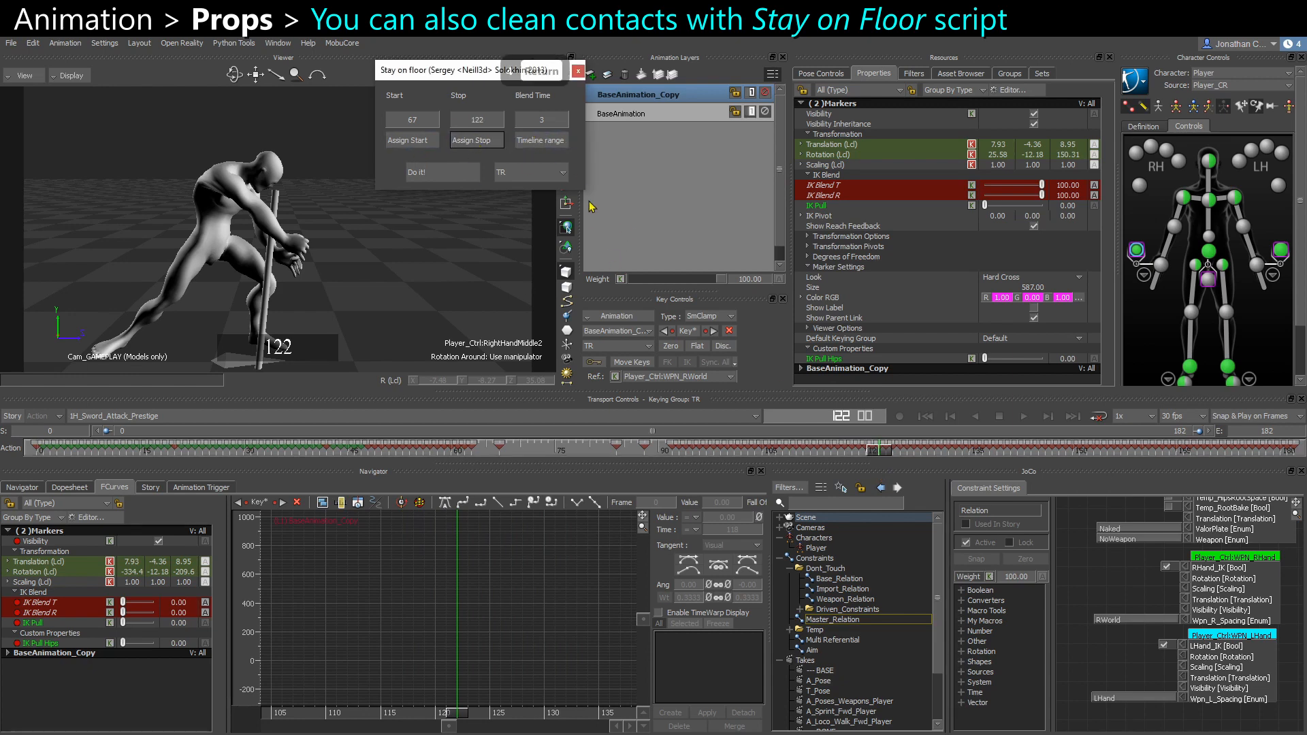
type("4")
key("Return")
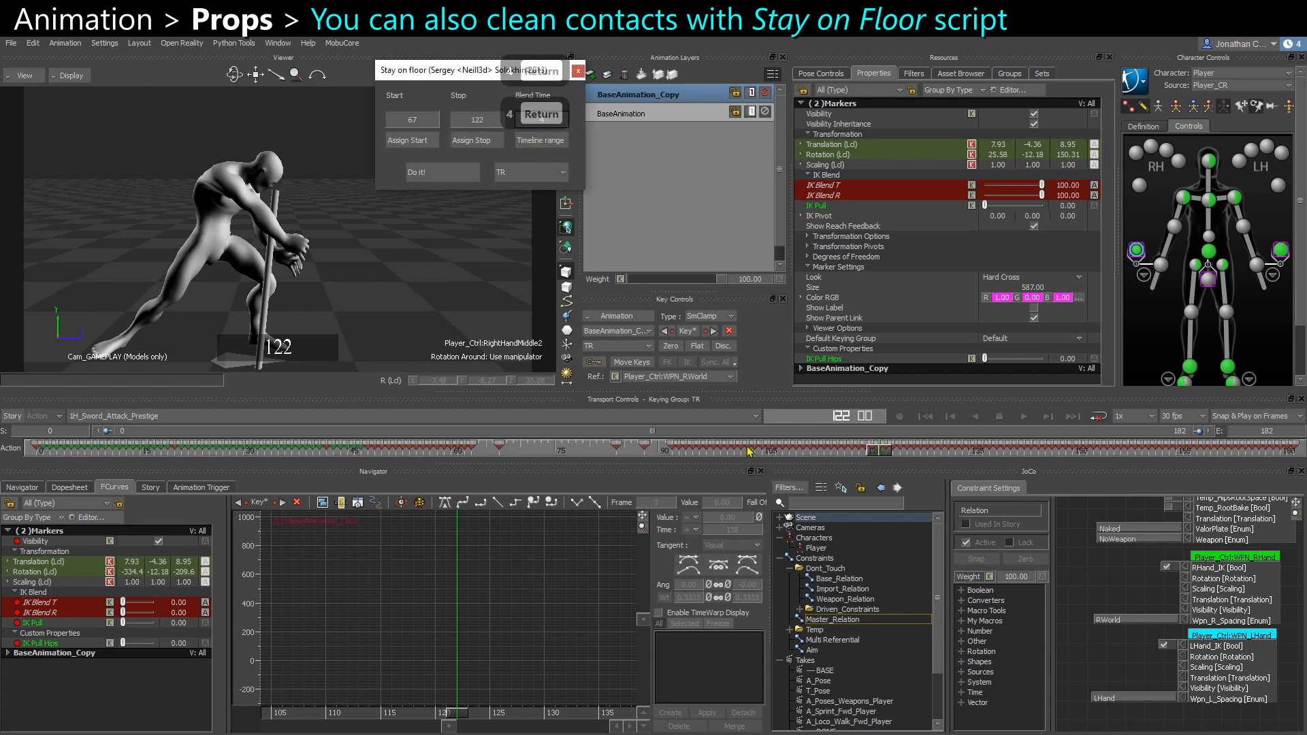
Assign frame 96 as the Stay on floor start and run the script on the selected hand controls
left_click_drag(876, 458, 723, 462)
left_click_drag(802, 466, 647, 439)
left_click(407, 141)
left_click(465, 173)
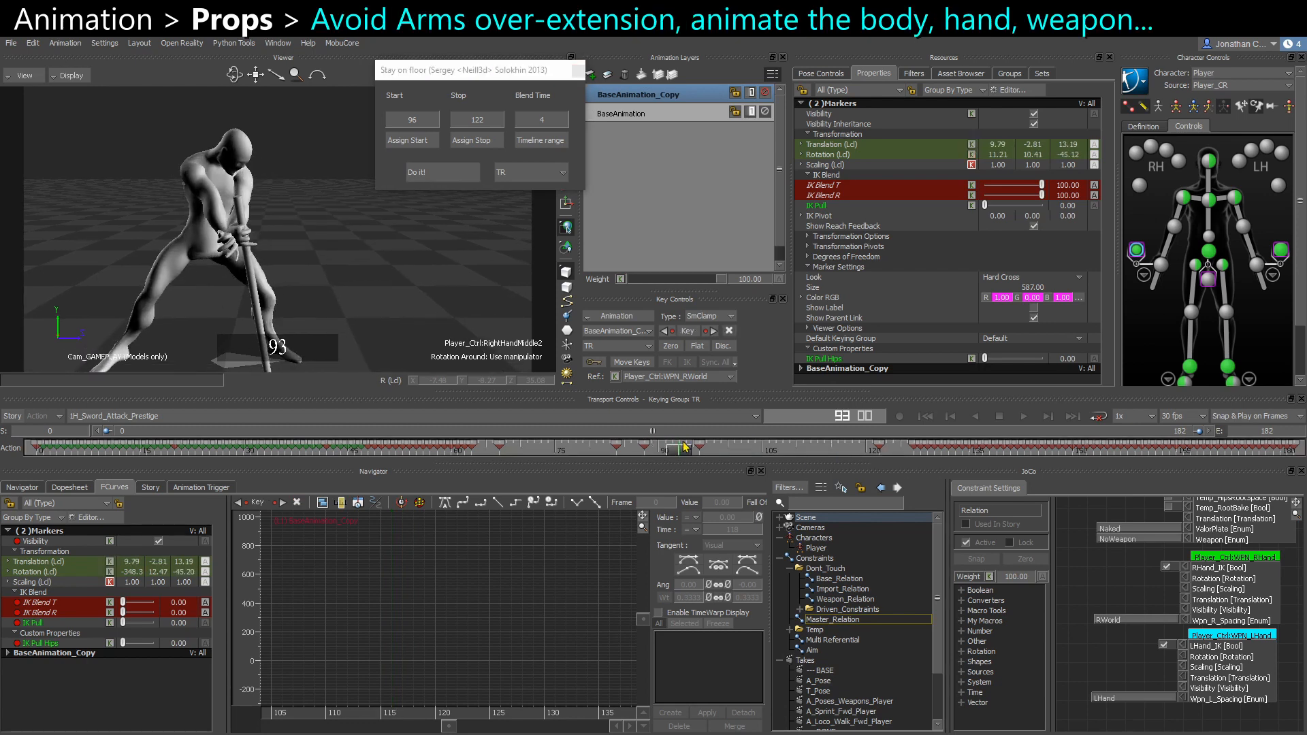
Examine the right hand's contact with the sword and the arm's extension around frames 93 to 100
left_click_drag(779, 450, 730, 451)
left_click_drag(85, 198, 343, 266, "ctrl")
key("ctrl+a")
key("ctrl+a")
key("ctrl+a")
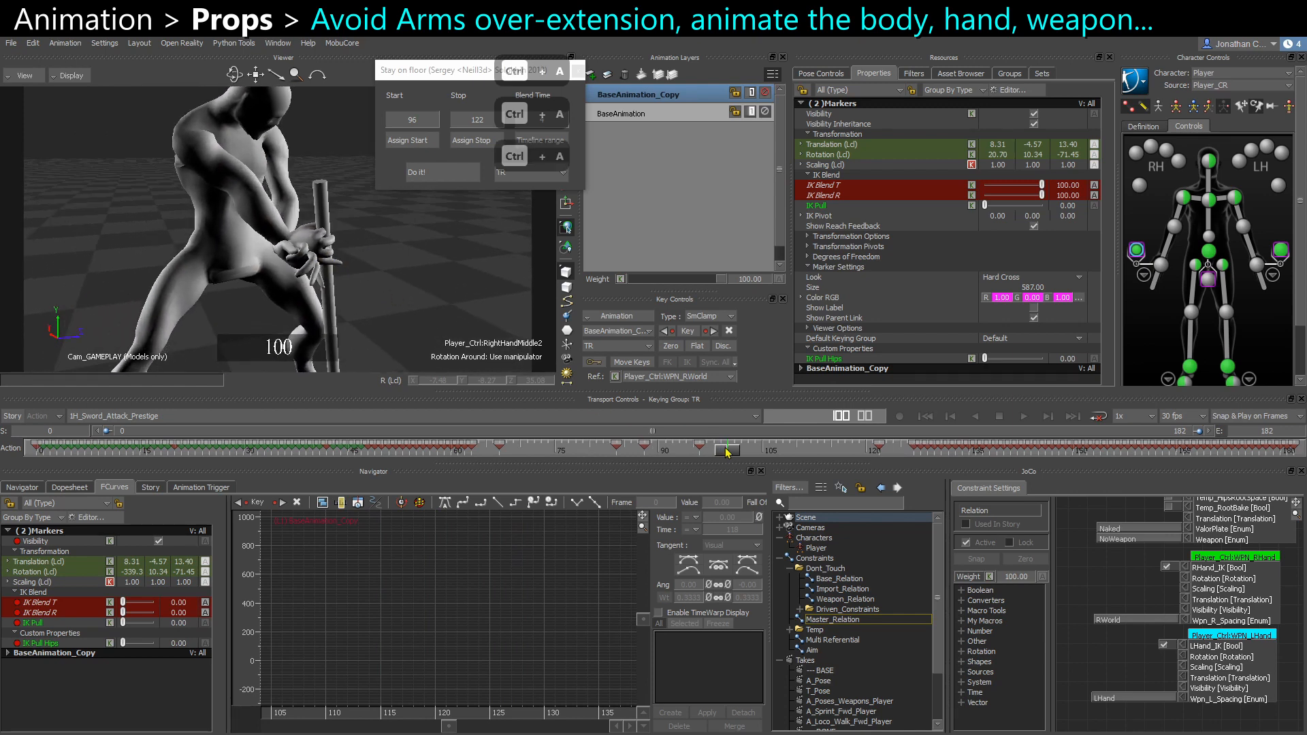
mouse_move(726, 451)
left_mouse_down()
mouse_move(664, 451)
mouse_move(706, 451)
left_mouse_up()
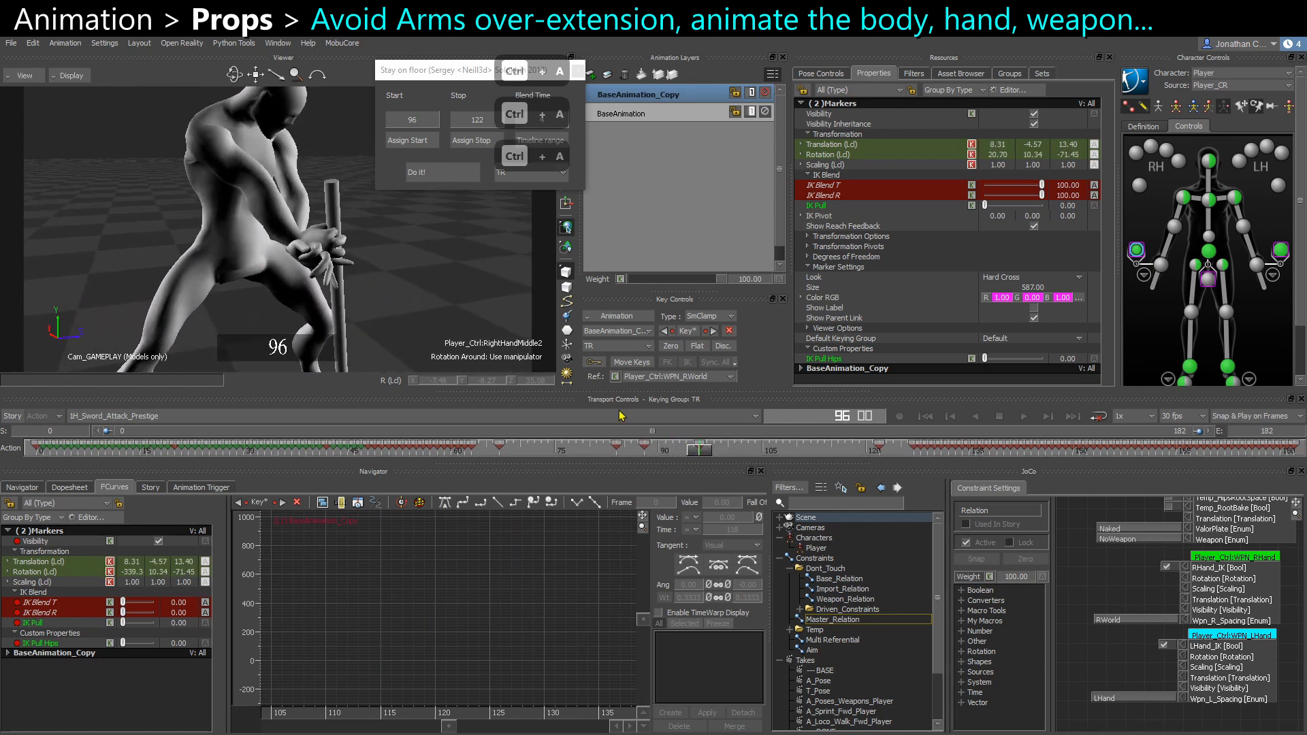
left_click_drag(320, 225, 275, 279, "ctrl+shift")
left_click_drag(367, 204, 305, 237, "ctrl+shift")
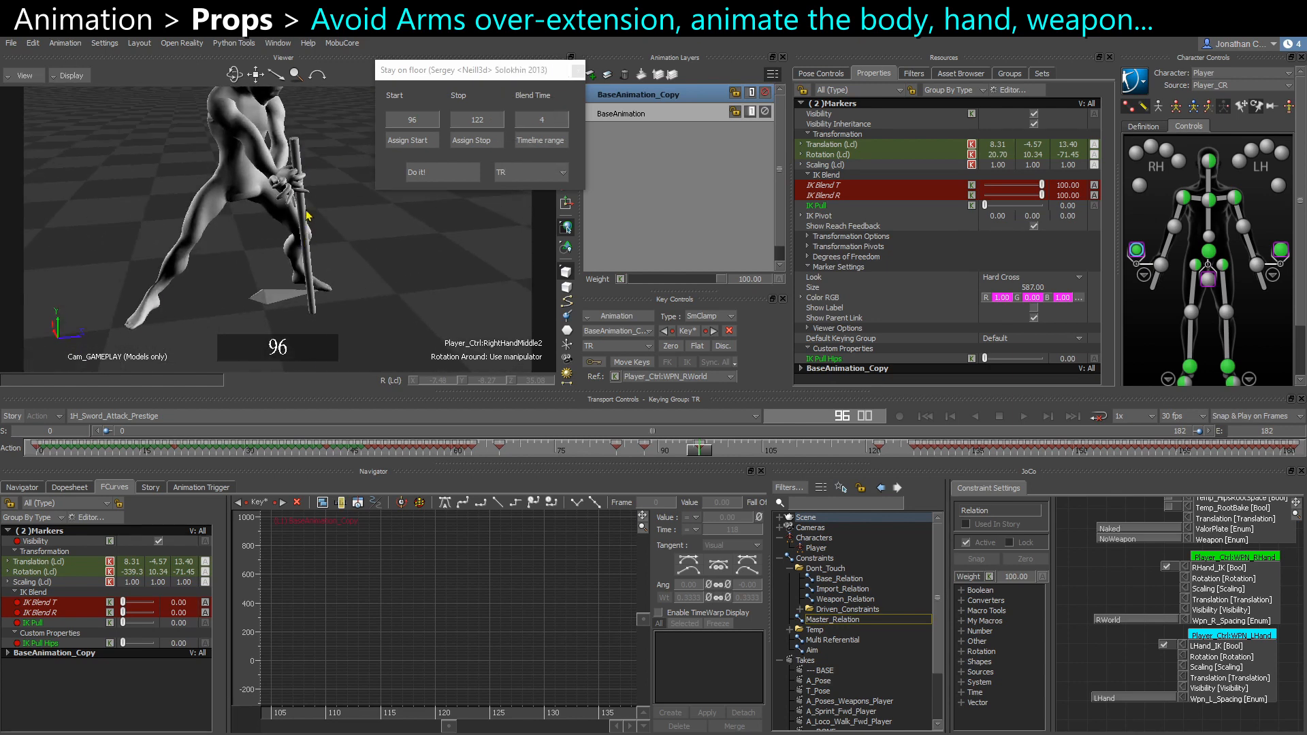
Try rotating the sword through the WPN_RWorld control and its Null at frame 96
key("ctrl+a")
left_click(307, 215)
left_click(375, 276, "shift")
key("ctrl+a")
key("ctrl+a")
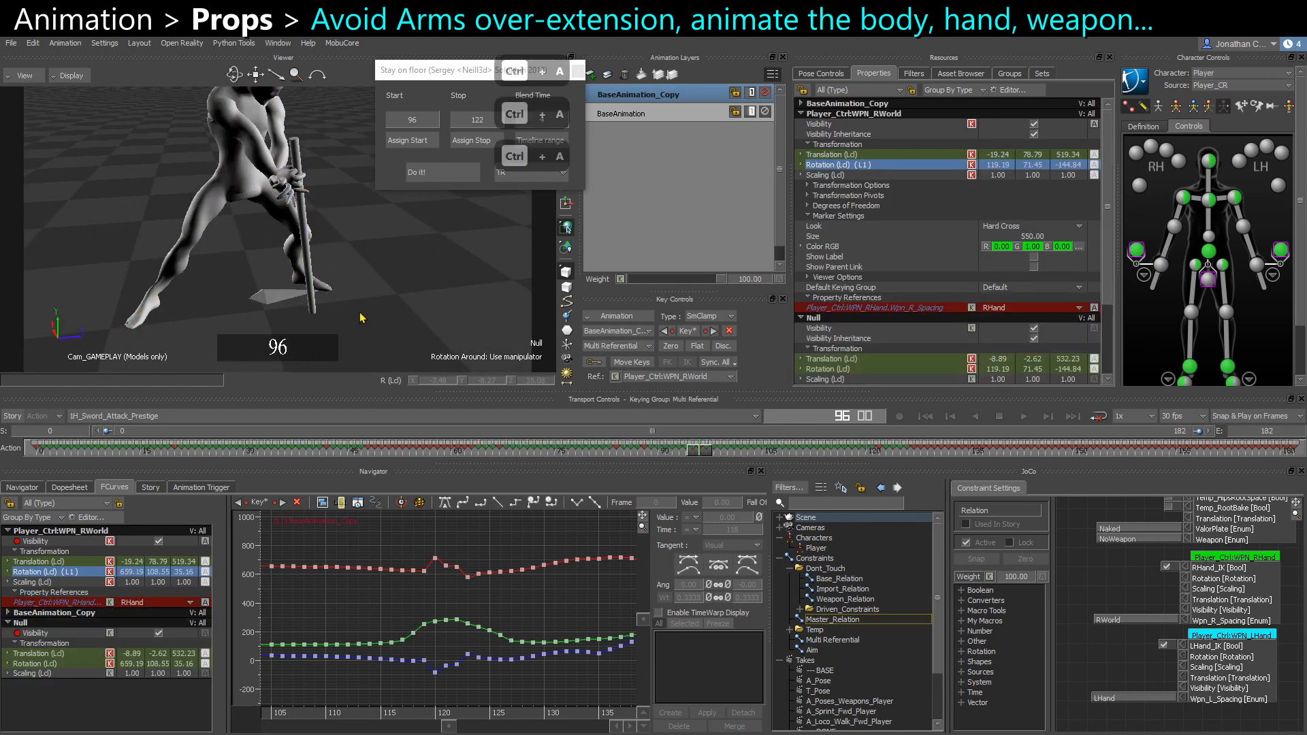
key("e")
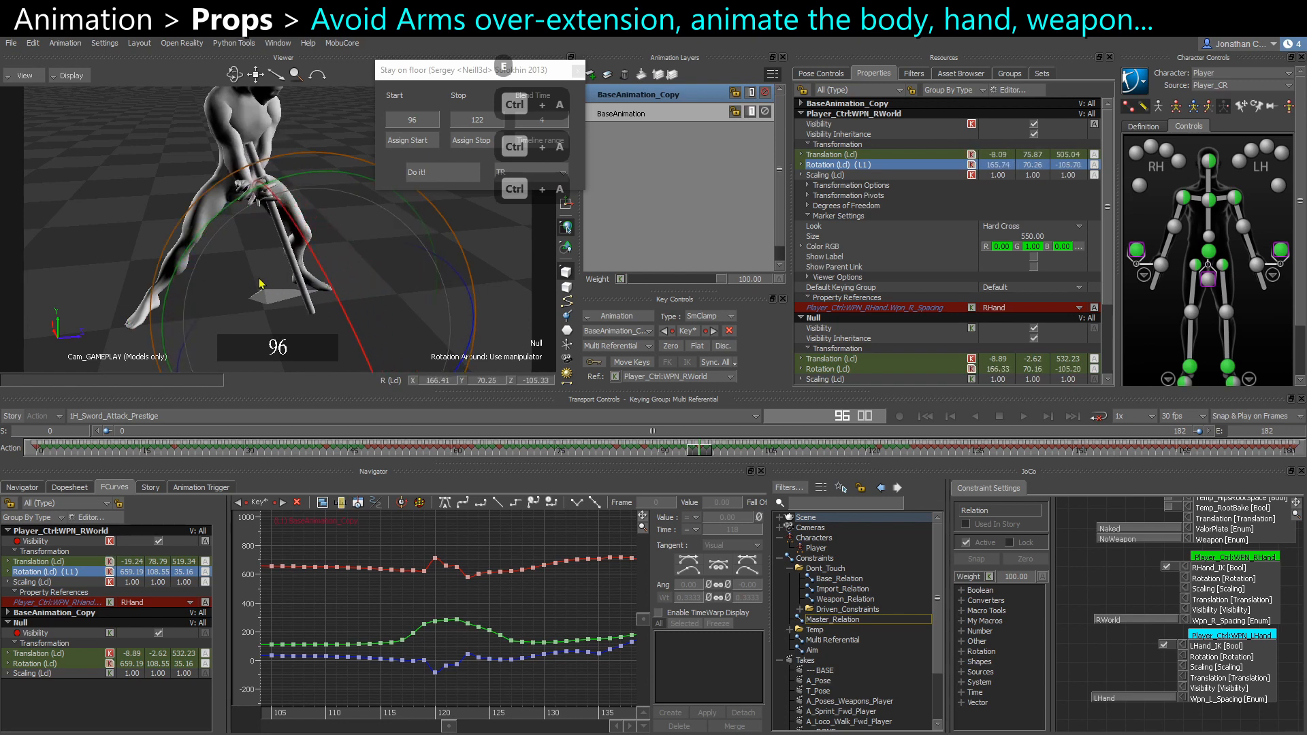
key("ctrl+z")
key("ctrl+z")
key("ctrl+z")
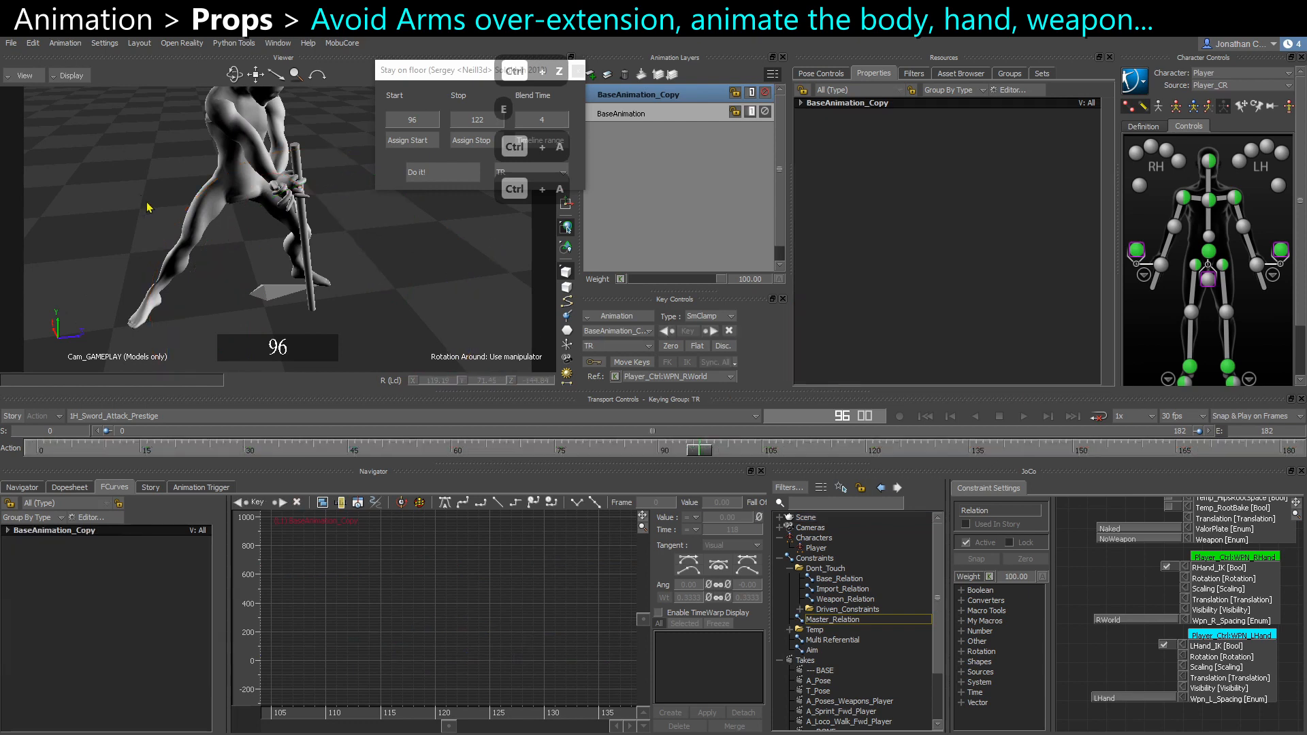
Try raising IK Pull on the right hand IK effector at frame 96 to relieve the over-extended arm
left_click_drag(147, 207, 297, 292, "alt")
right_click_drag(298, 292, 257, 234, "alt")
left_click_drag(256, 233, 290, 181, "alt")
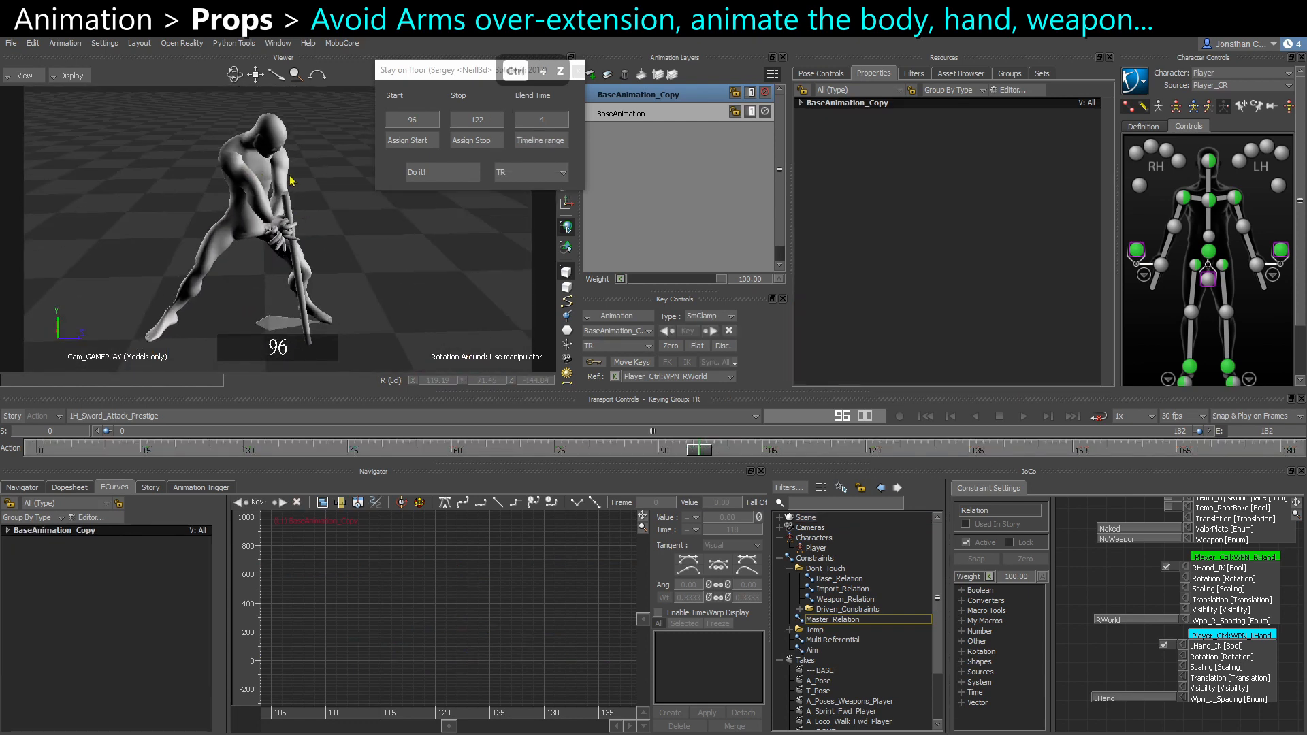
mouse_move(315, 256)
right_mouse_down("alt")
mouse_move(304, 287)
mouse_move(302, 242)
right_mouse_up("alt")
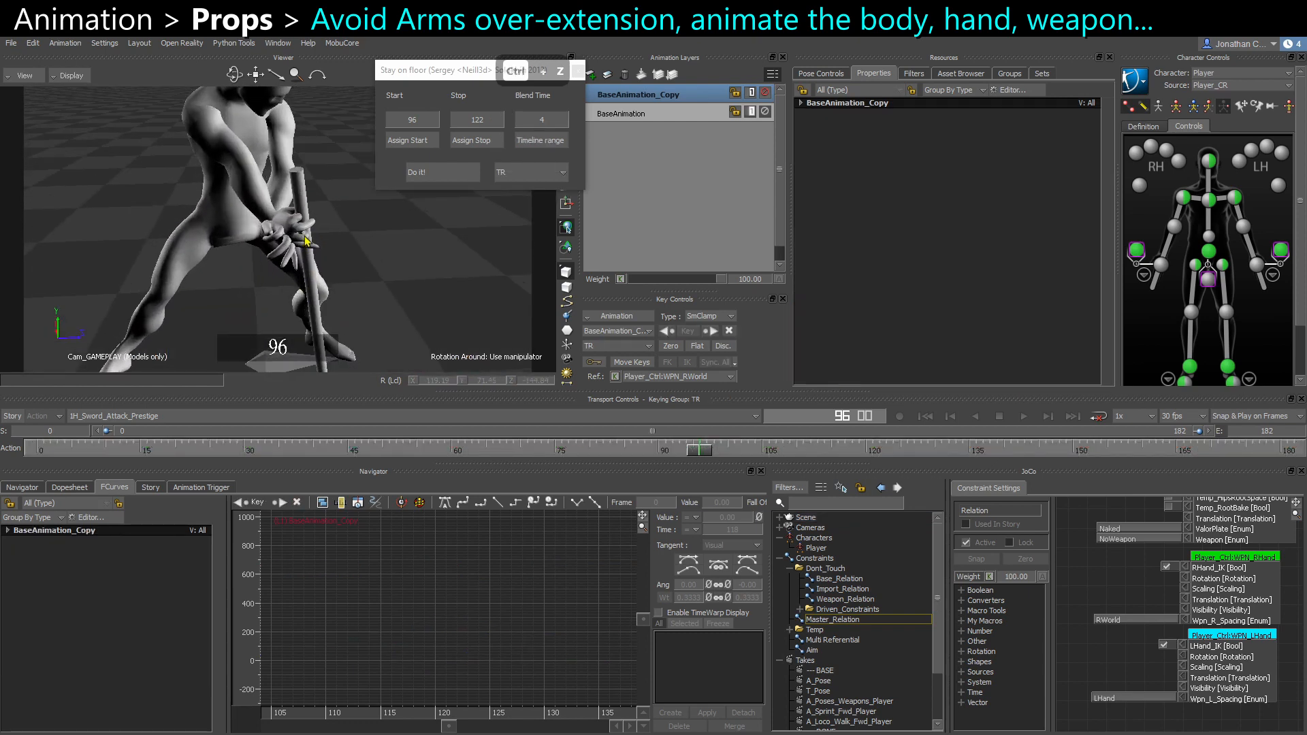
left_click_drag(299, 266, 338, 271, "alt")
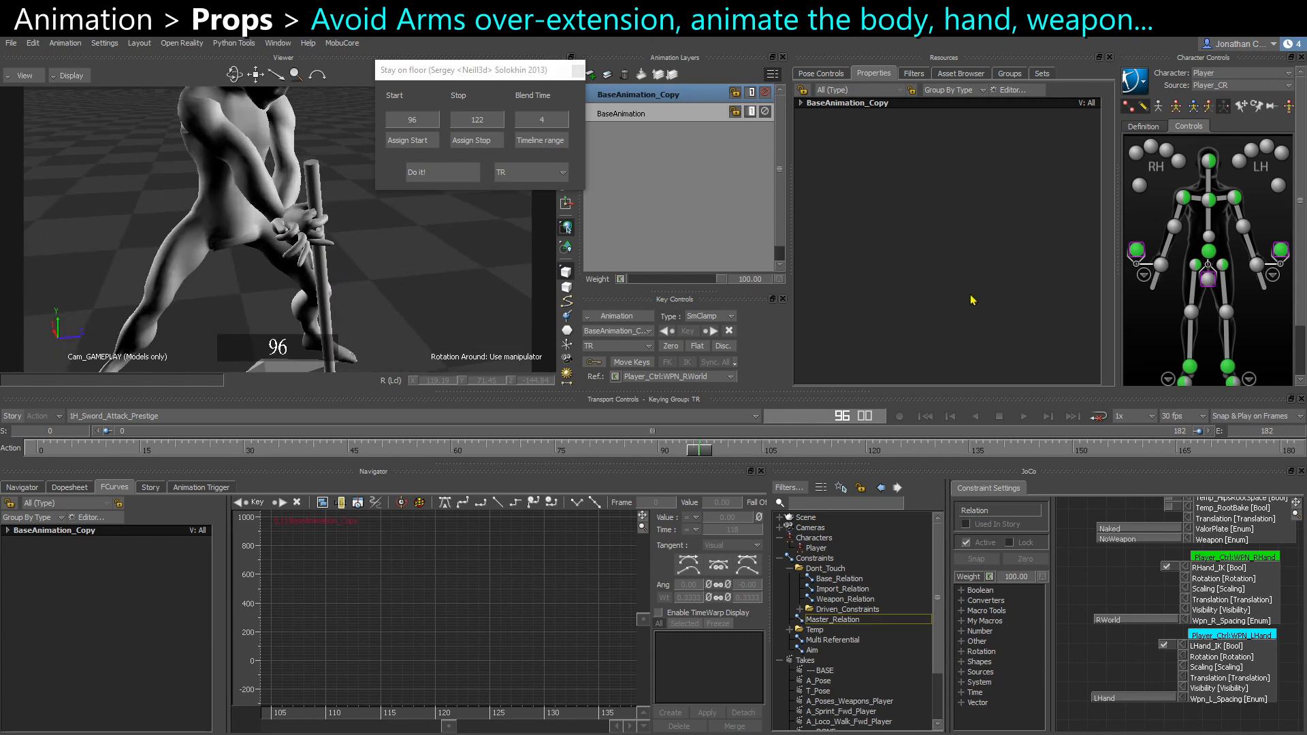
left_click(1139, 252)
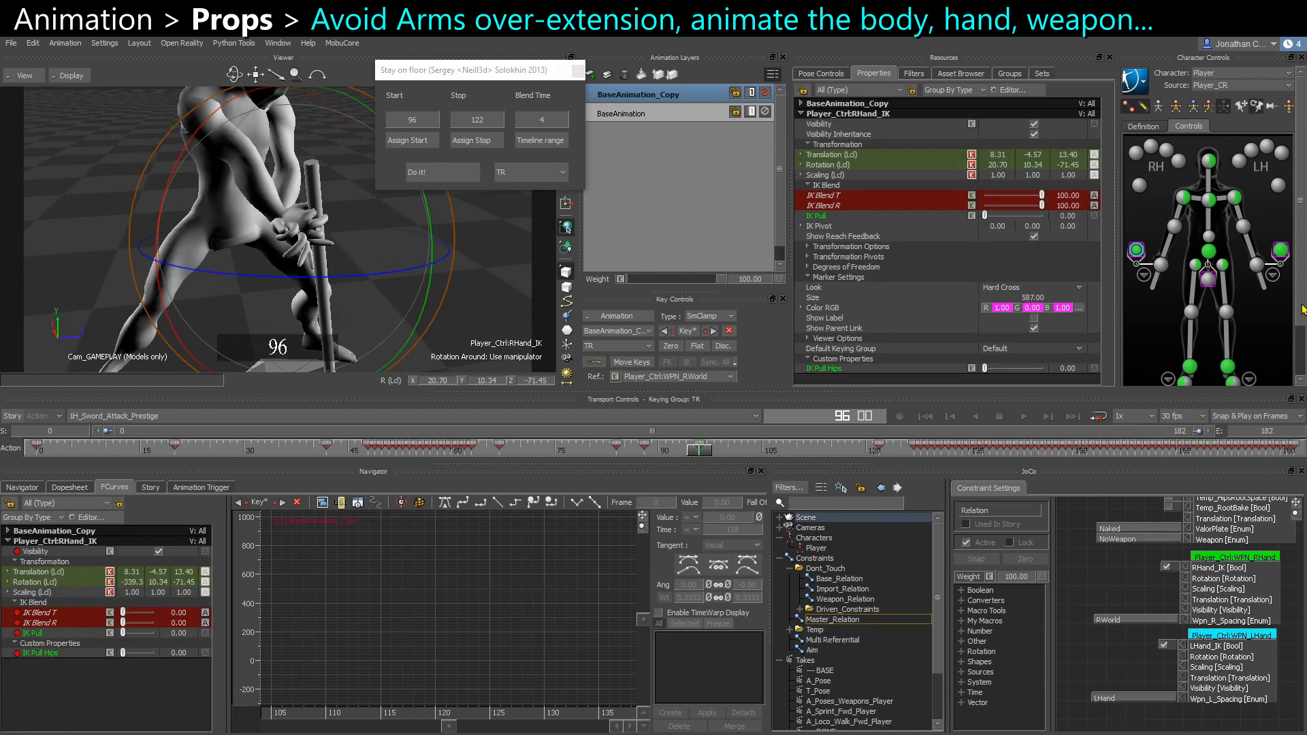
left_click_drag(1298, 306, 1298, 356)
left_click_drag(1188, 358, 1255, 353)
left_click_drag(344, 269, 304, 256, "ctrl+shift")
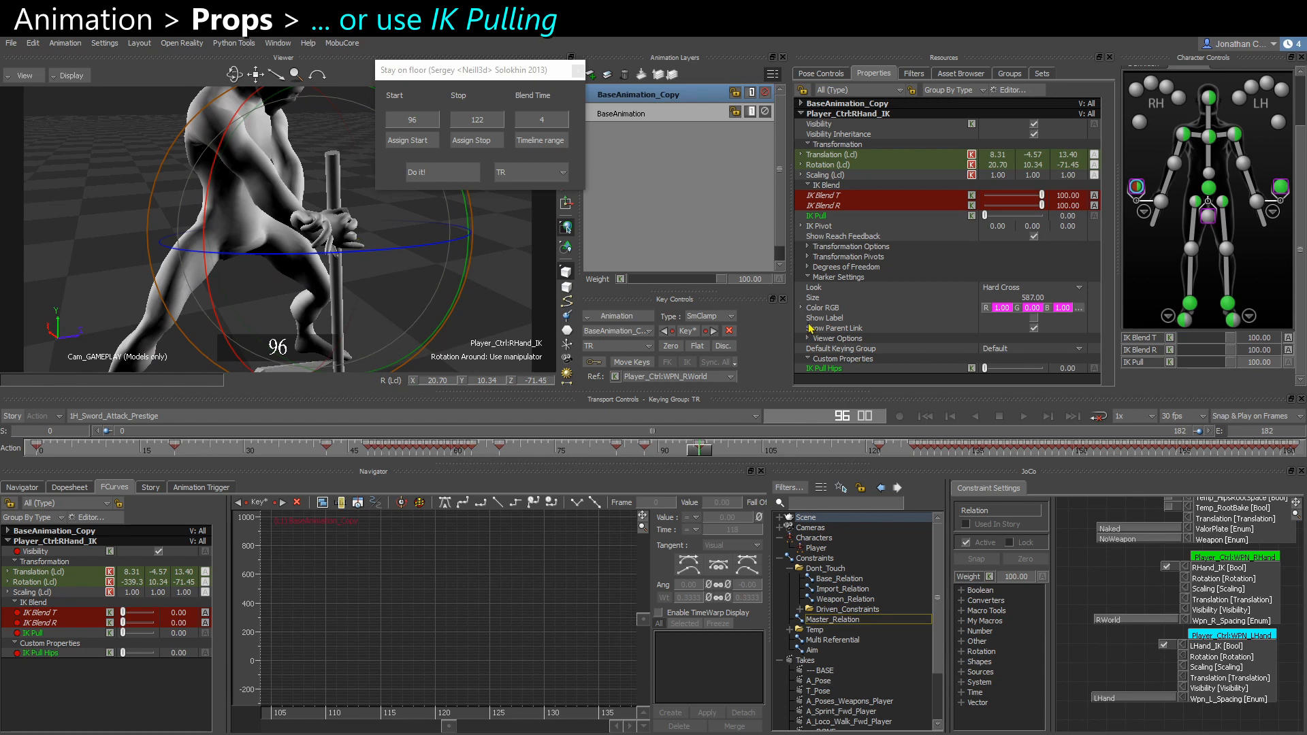
Compare the right forearm's pose at frame 96 with the BaseAnimation_Copy layer muted and unmuted
left_click(1167, 187)
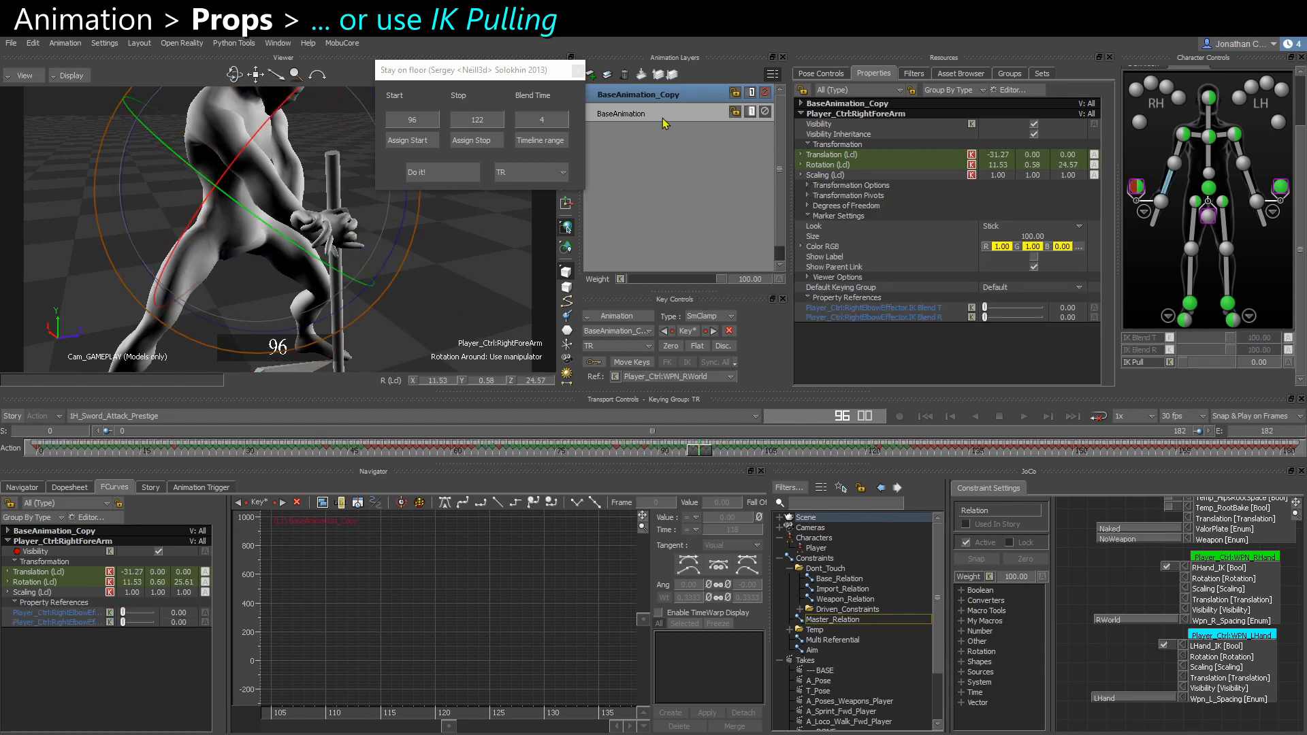
left_click(763, 93)
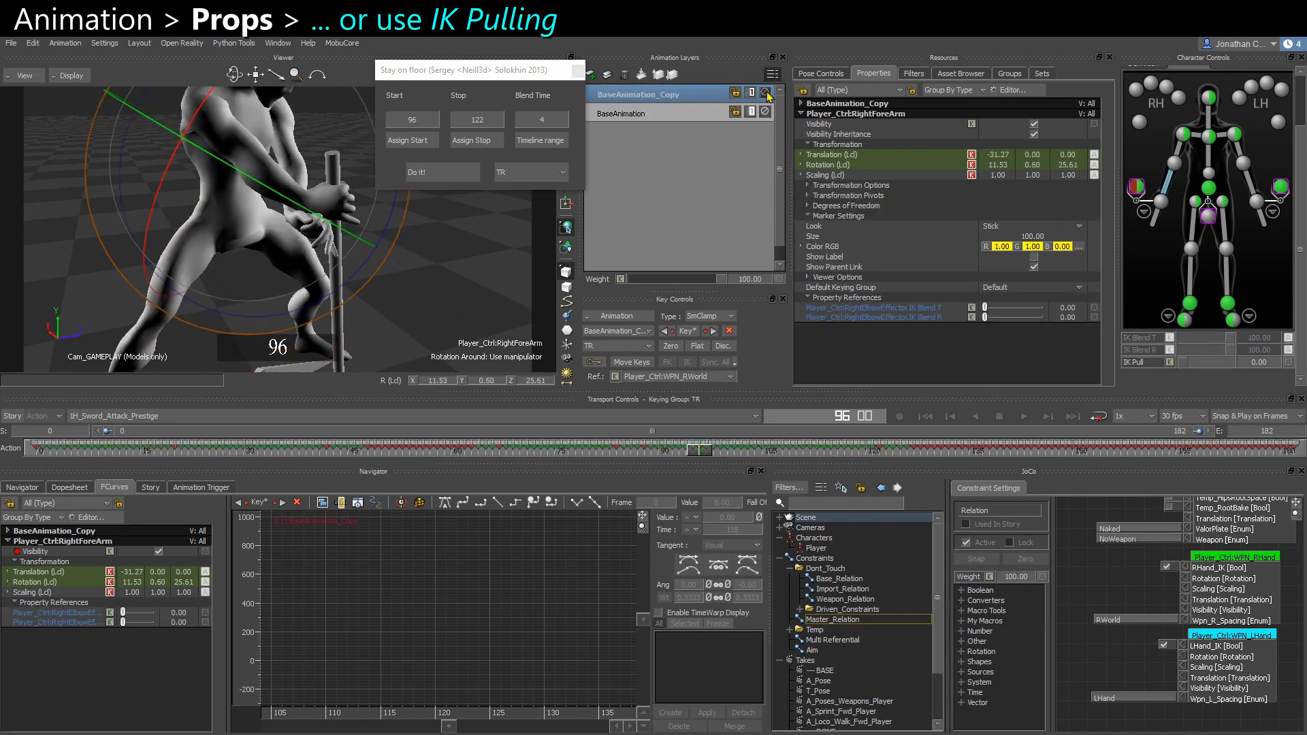
left_click(764, 92)
left_click(765, 92)
left_click(764, 93)
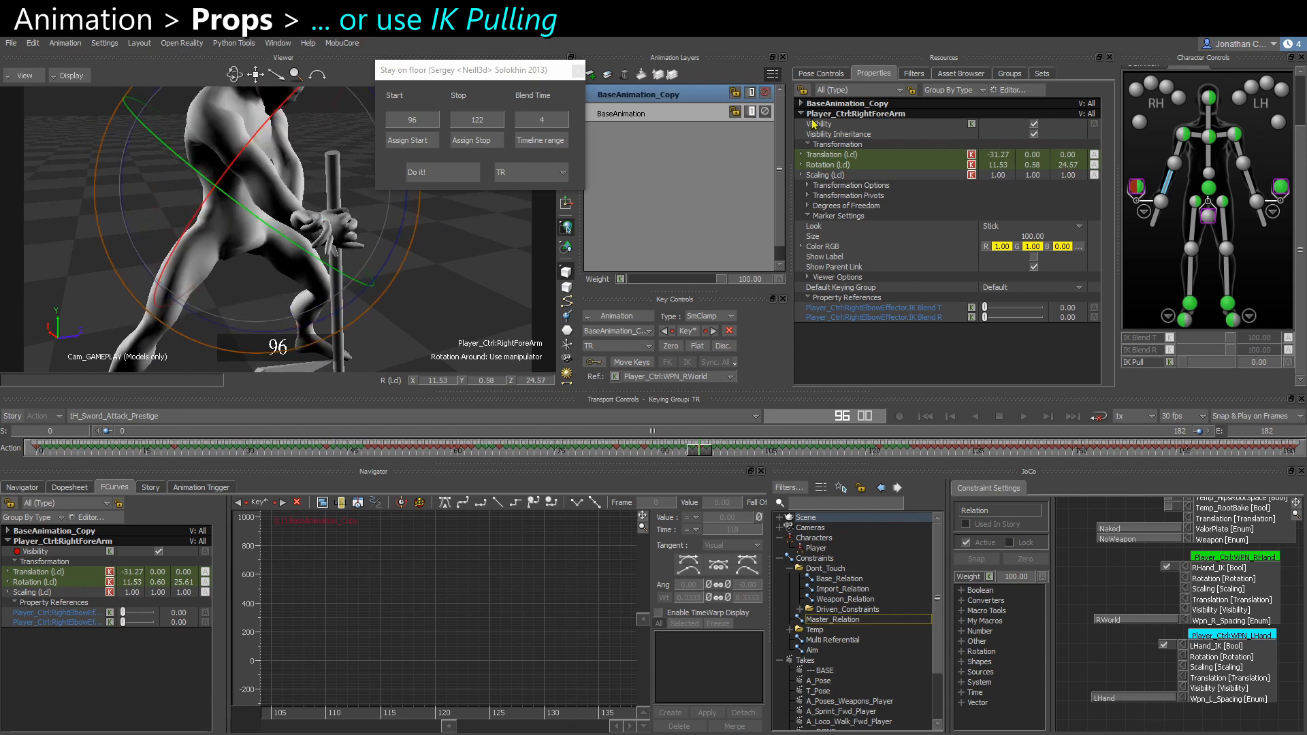
Try pushing the right hand effector's IK Pull towards its maximum and check the body's reaction at frame 96
left_click_drag(332, 320, 320, 310)
left_click(1136, 184)
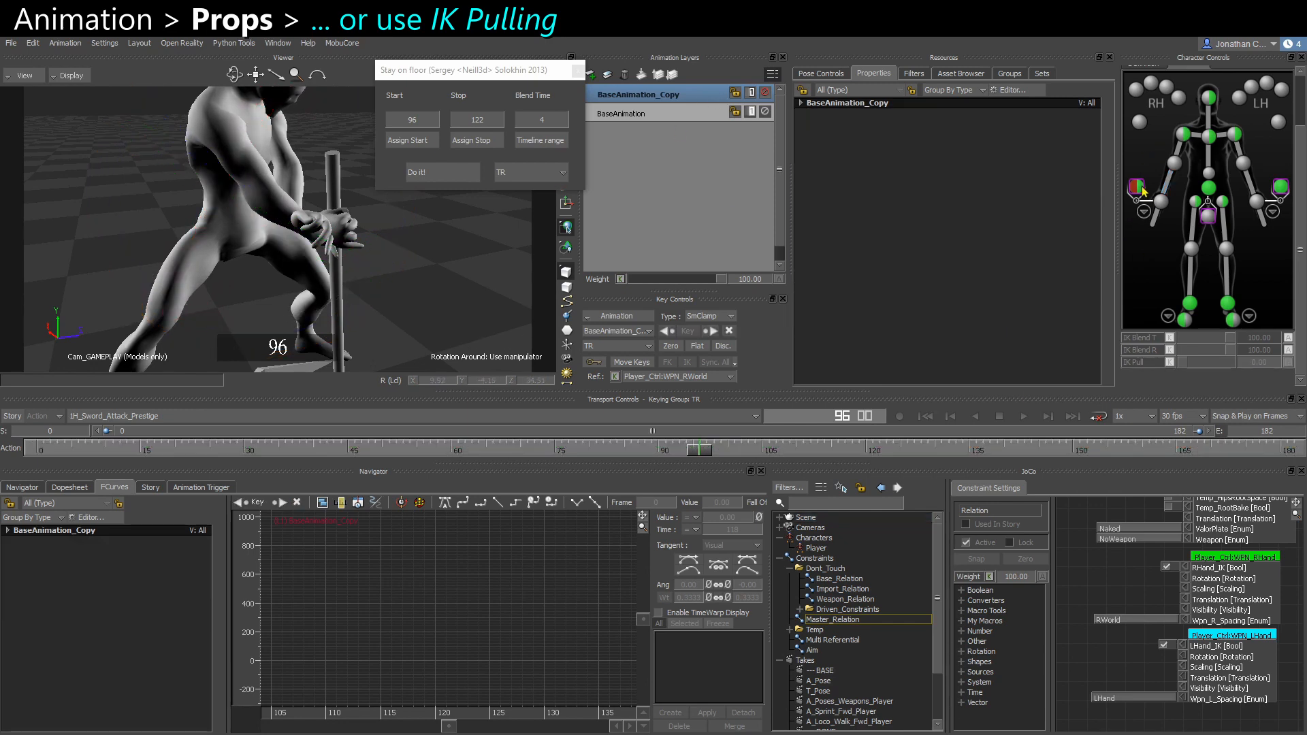
left_click_drag(1224, 361, 1286, 362)
left_click_drag(350, 293, 284, 286, "alt")
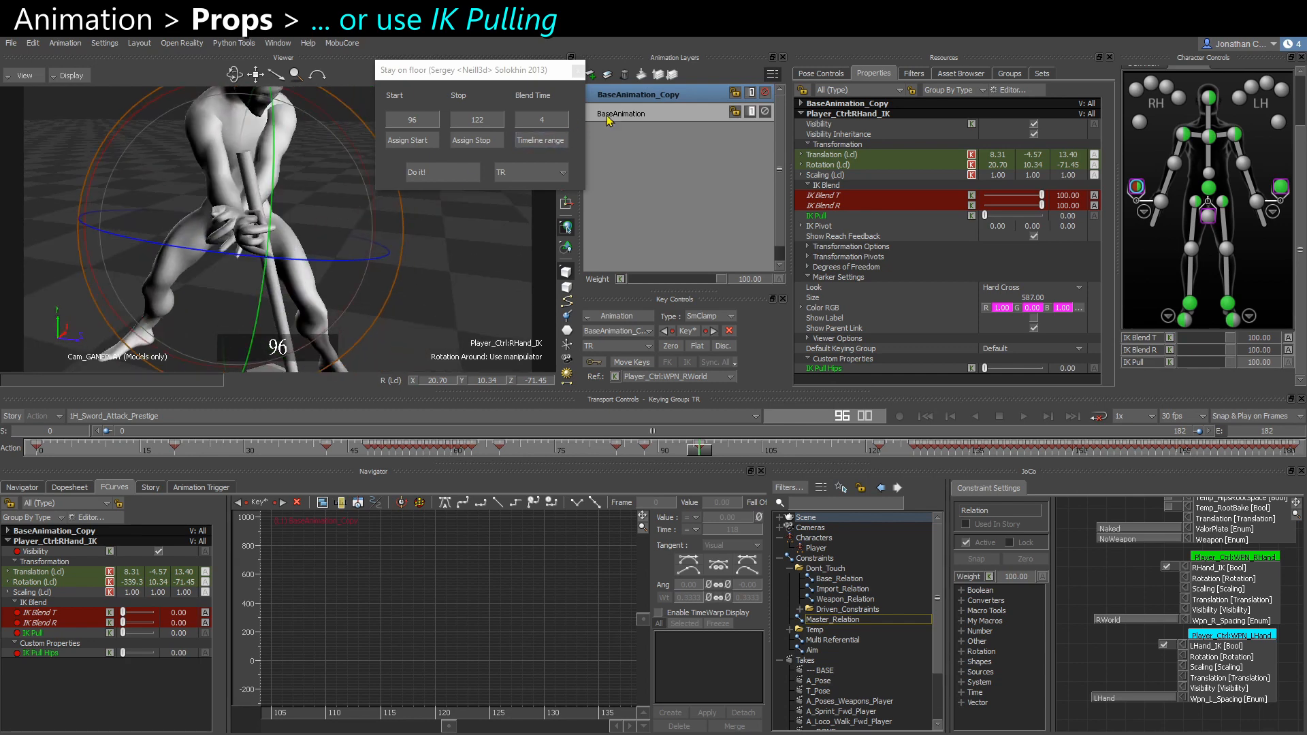
left_click_drag(1301, 153, 1302, 82)
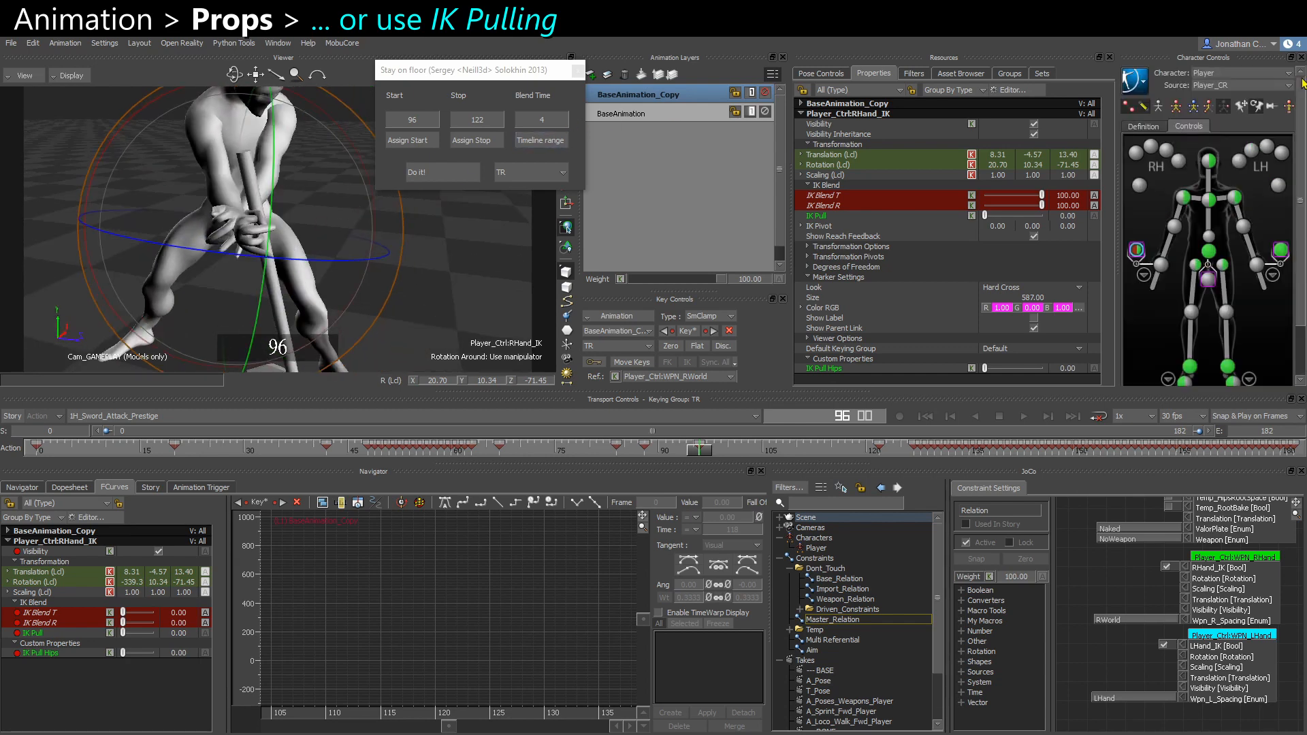
Try moving and rotating the right hand IK effector down along the sword grip at frame 96
left_click_drag(202, 280, 256, 276, "alt")
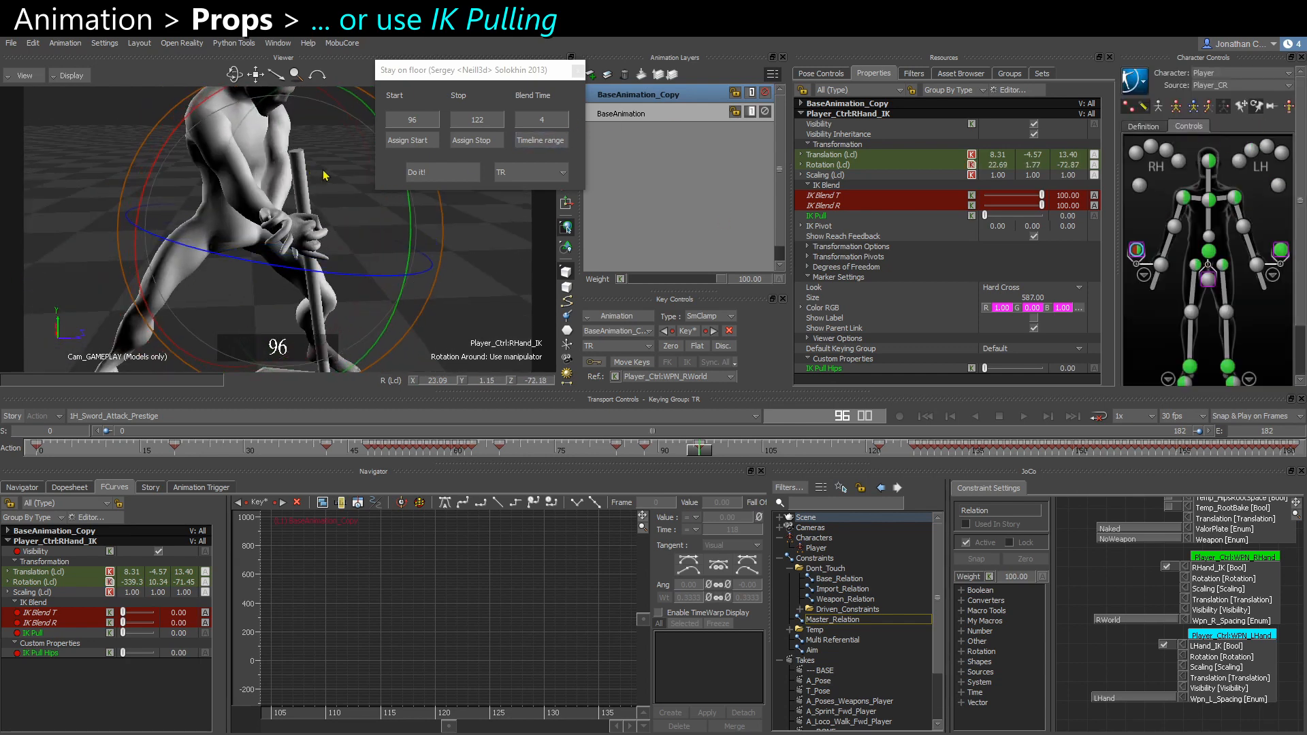
key("w")
scroll(271, 203, "up", 3)
left_click_drag(291, 227, 282, 273)
key("e")
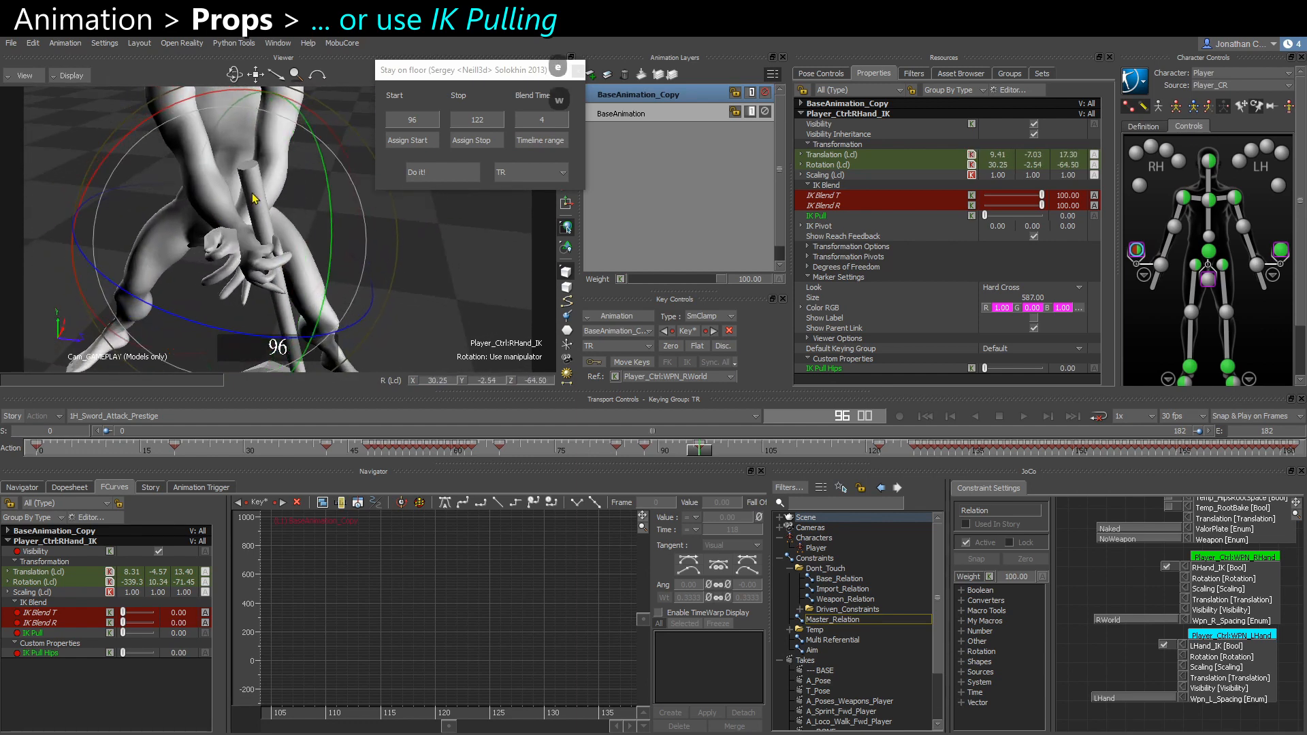
key("ctrl+z")
key("ctrl+z")
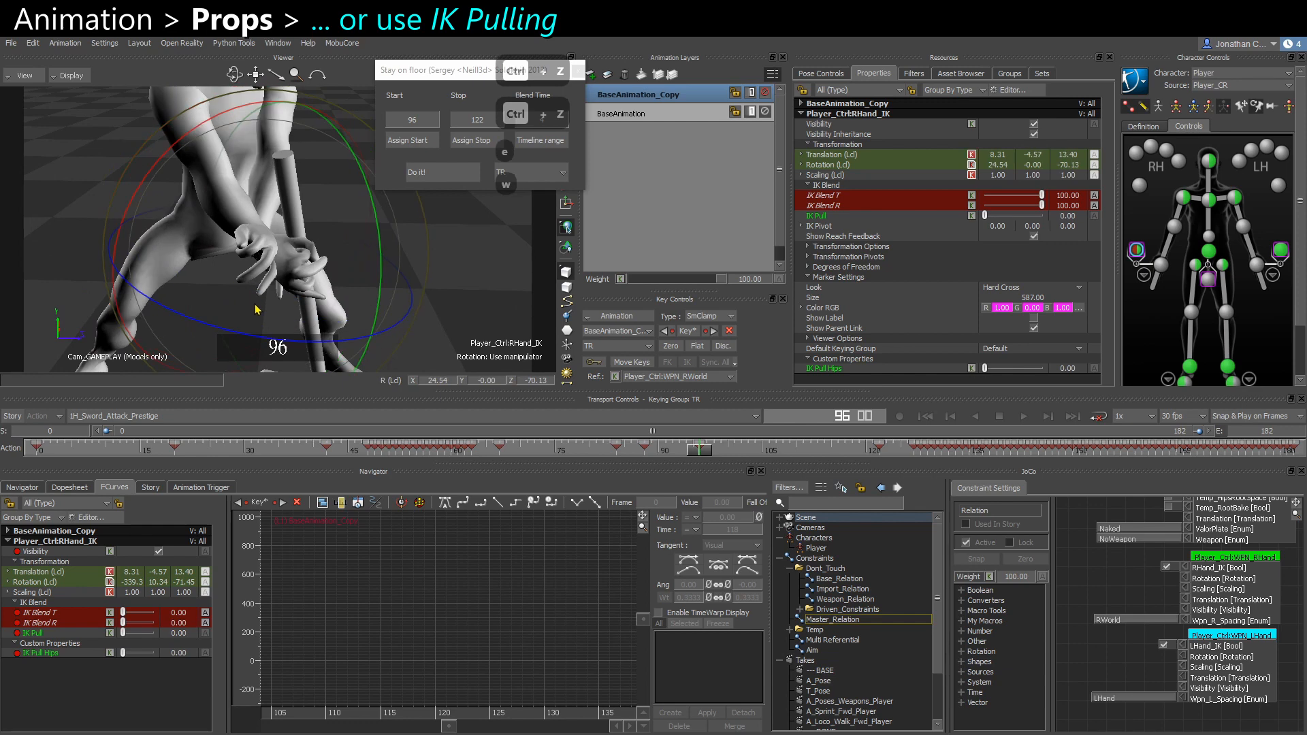
Move the right hand IK effector to about 8.79, -6.56, 16.98, rotate it to about 31.29, -2.36, -64.14, and key it at frame 96
left_click_drag(232, 331, 291, 203, "alt")
key("w")
right_click_drag(291, 203, 272, 217, "alt")
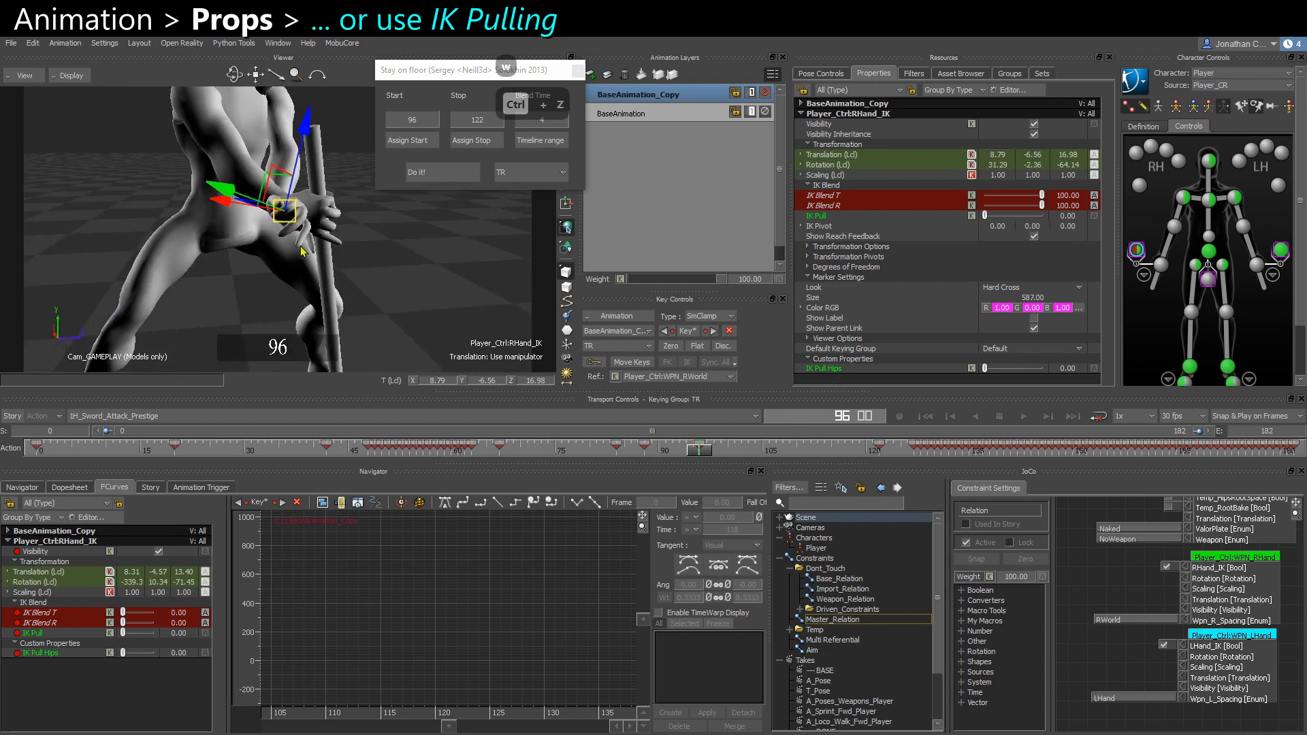
key("s")
Play back the swing through frame 139 and examine how the right hand follows the sword from several angles
left_click_drag(422, 294, 391, 271, "alt")
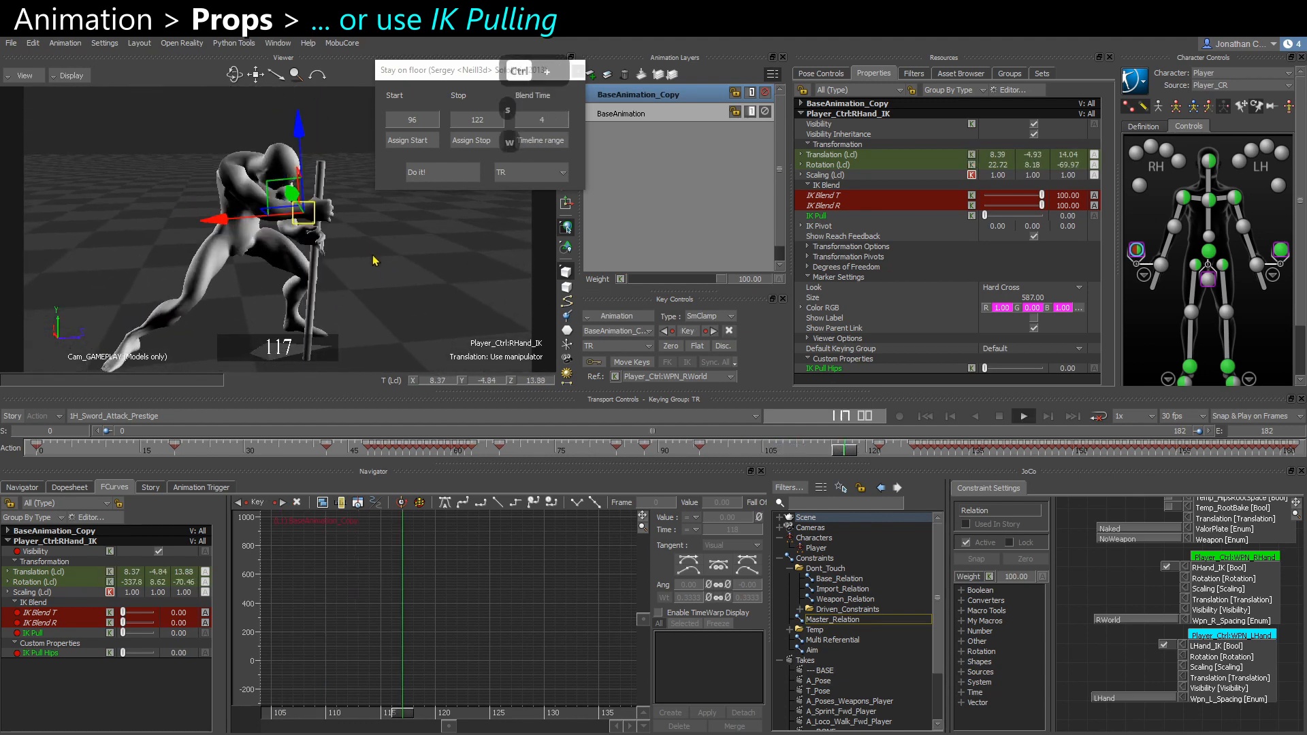
key("ctrl+space")
left_click_drag(868, 455, 757, 457)
left_click_drag(373, 280, 354, 341, "ctrl")
key("ctrl+space")
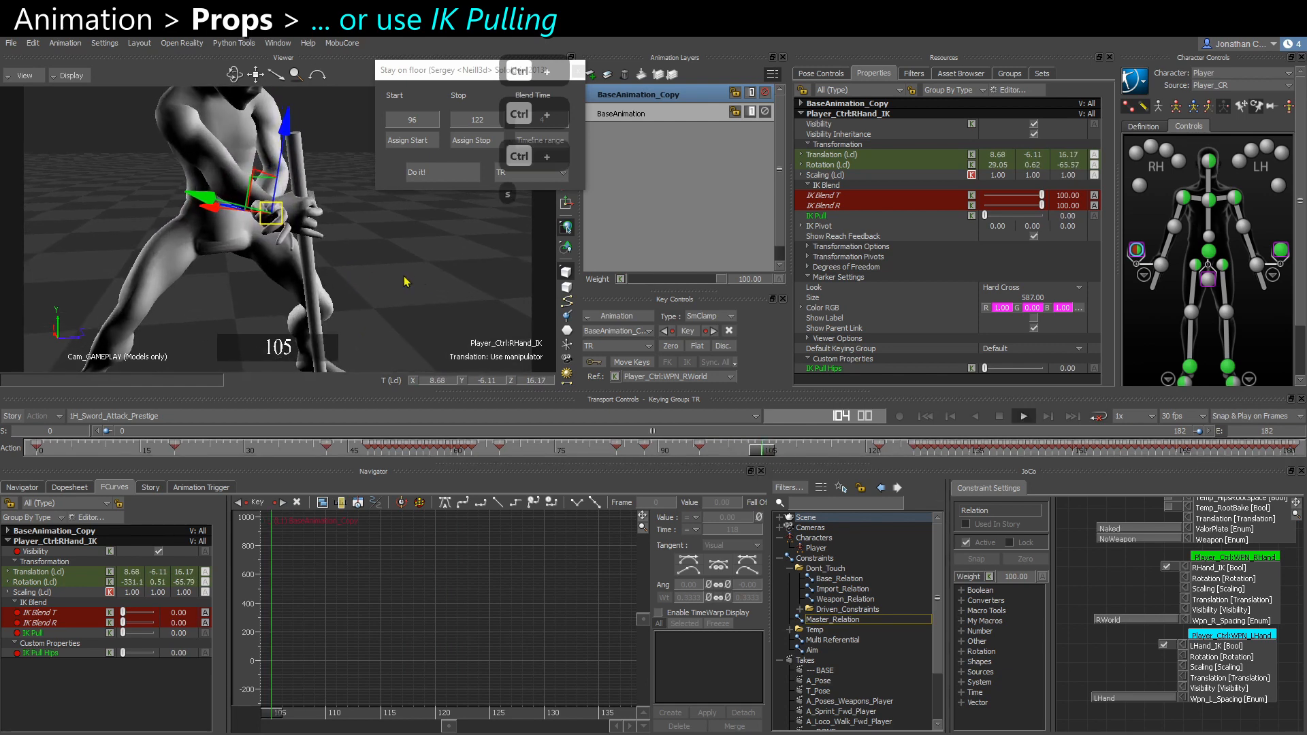
left_click(446, 292)
key("ctrl+space")
left_click_drag(446, 292, 372, 245, "ctrl")
key("ctrl+space")
key("ctrl+space")
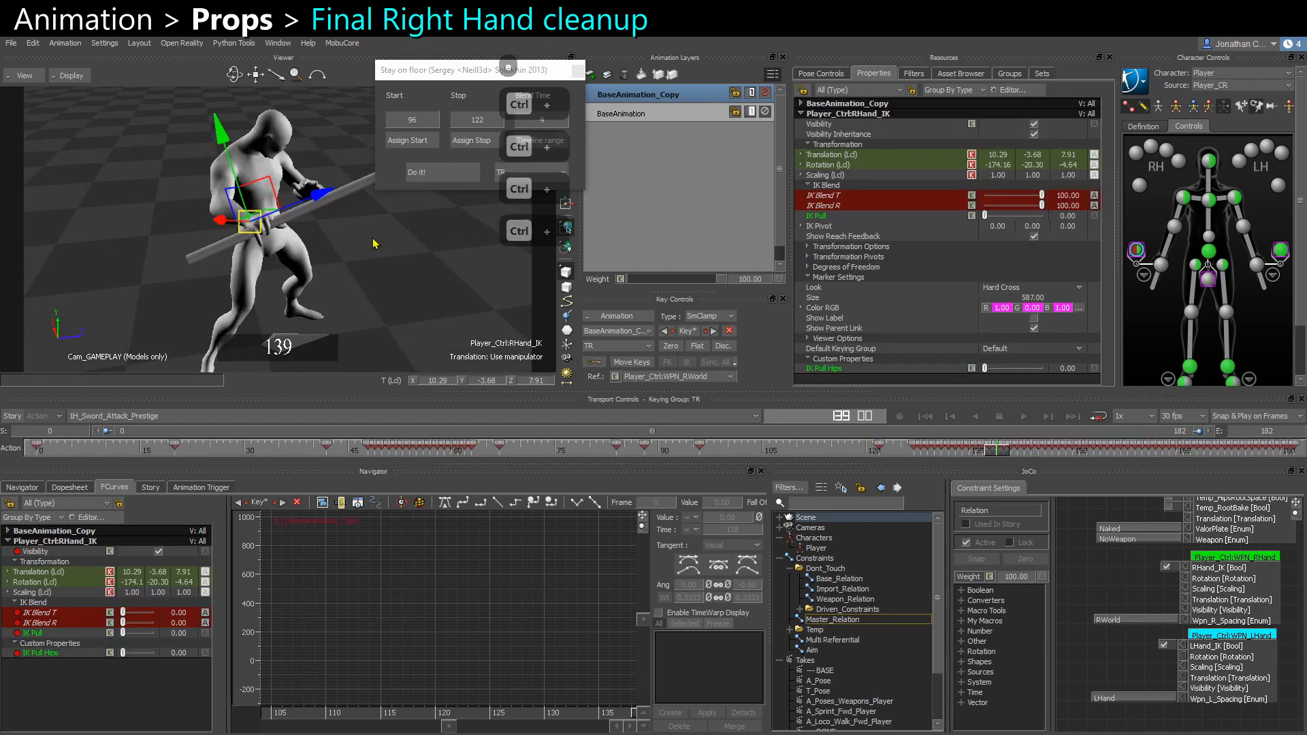
Set the Stay on floor blend time to 3 and assign frame 140 as its start
key("e")
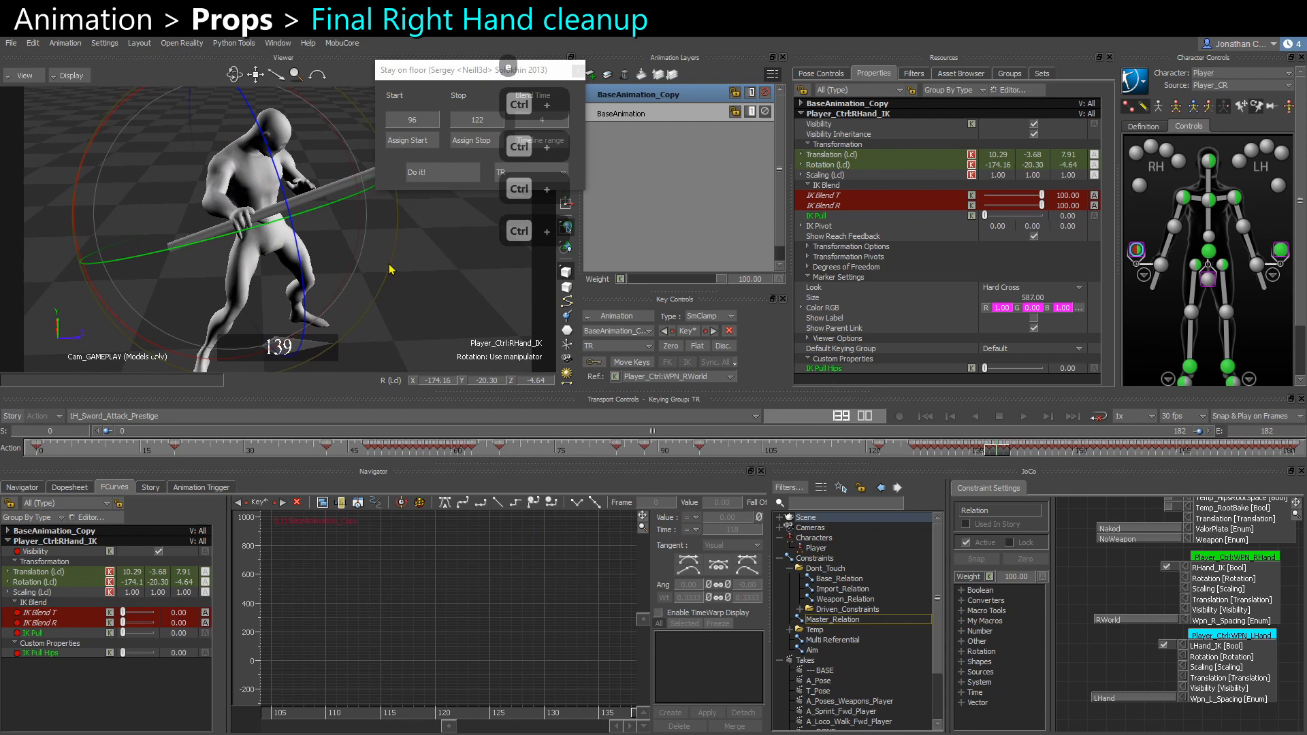
left_click(998, 458)
left_click_drag(995, 453, 1009, 454)
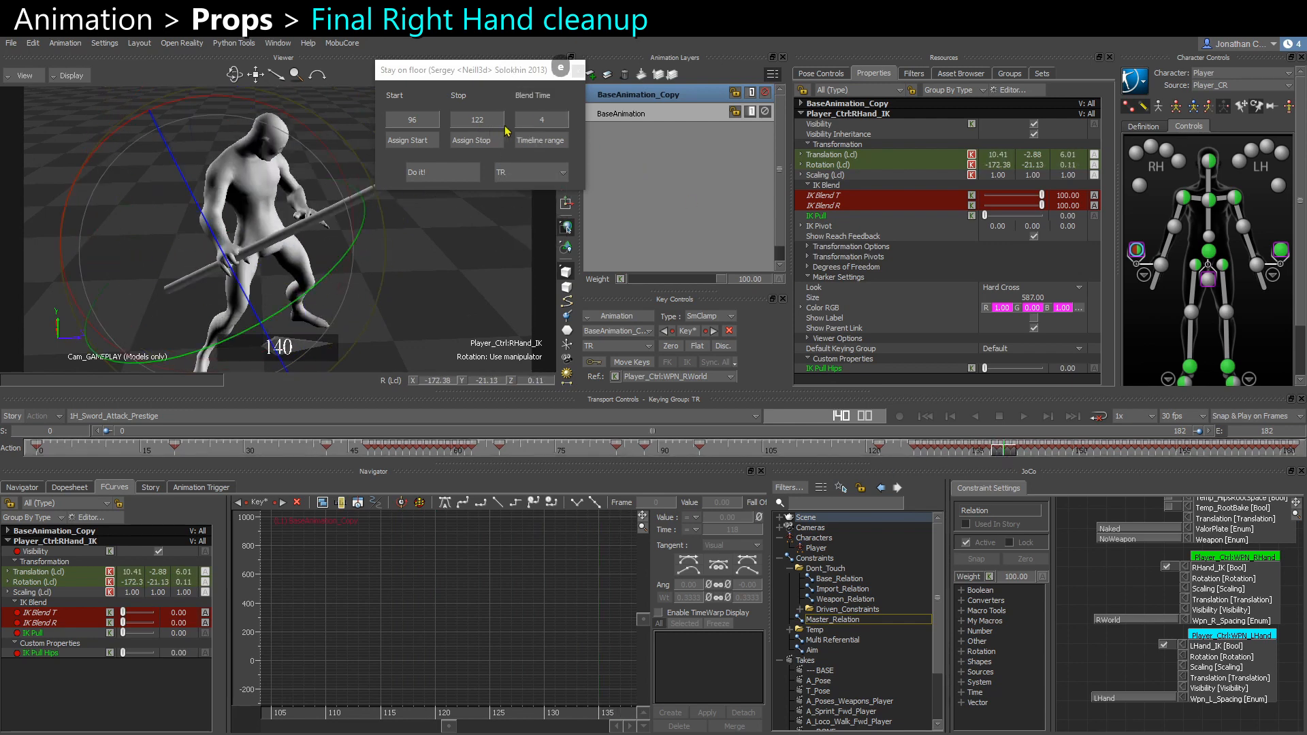
left_click(534, 124)
type("3")
key("Return")
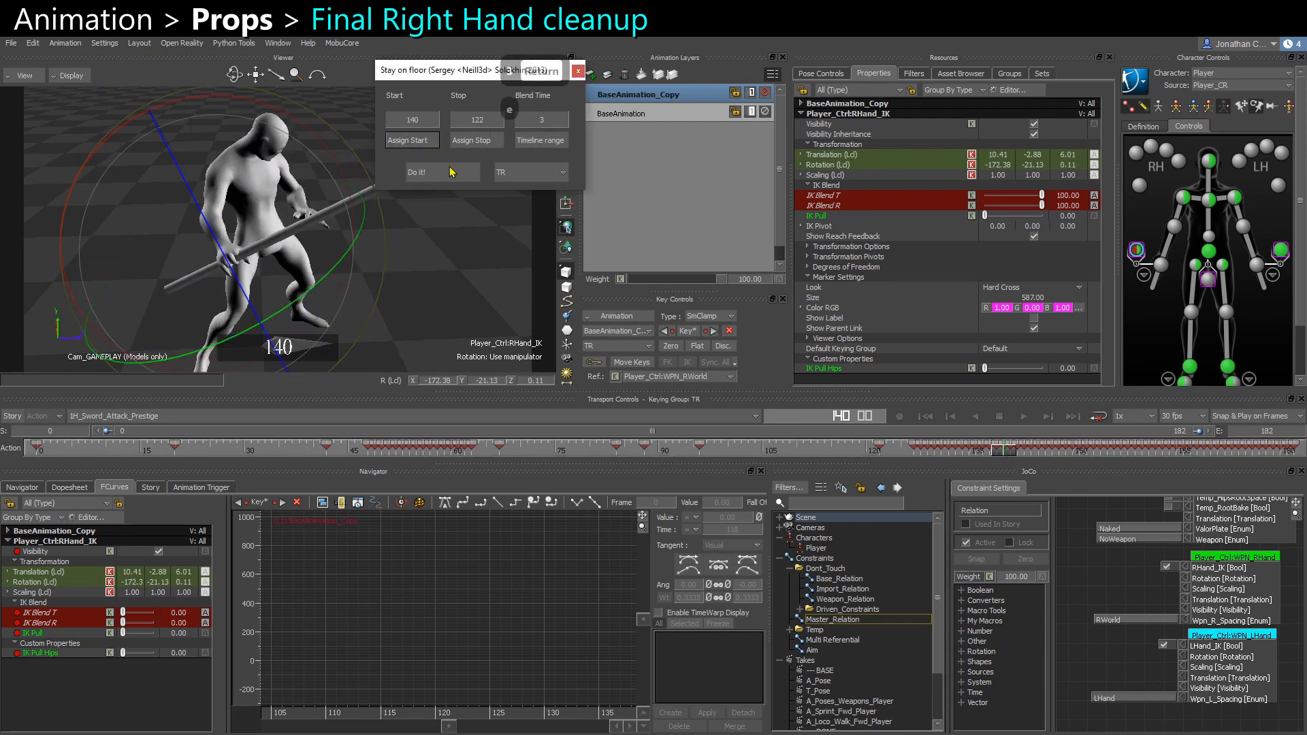
Assign frame 182 as the stop, run Stay on floor on the right hand, and play back the animation
left_click_drag(1003, 454, 1304, 454)
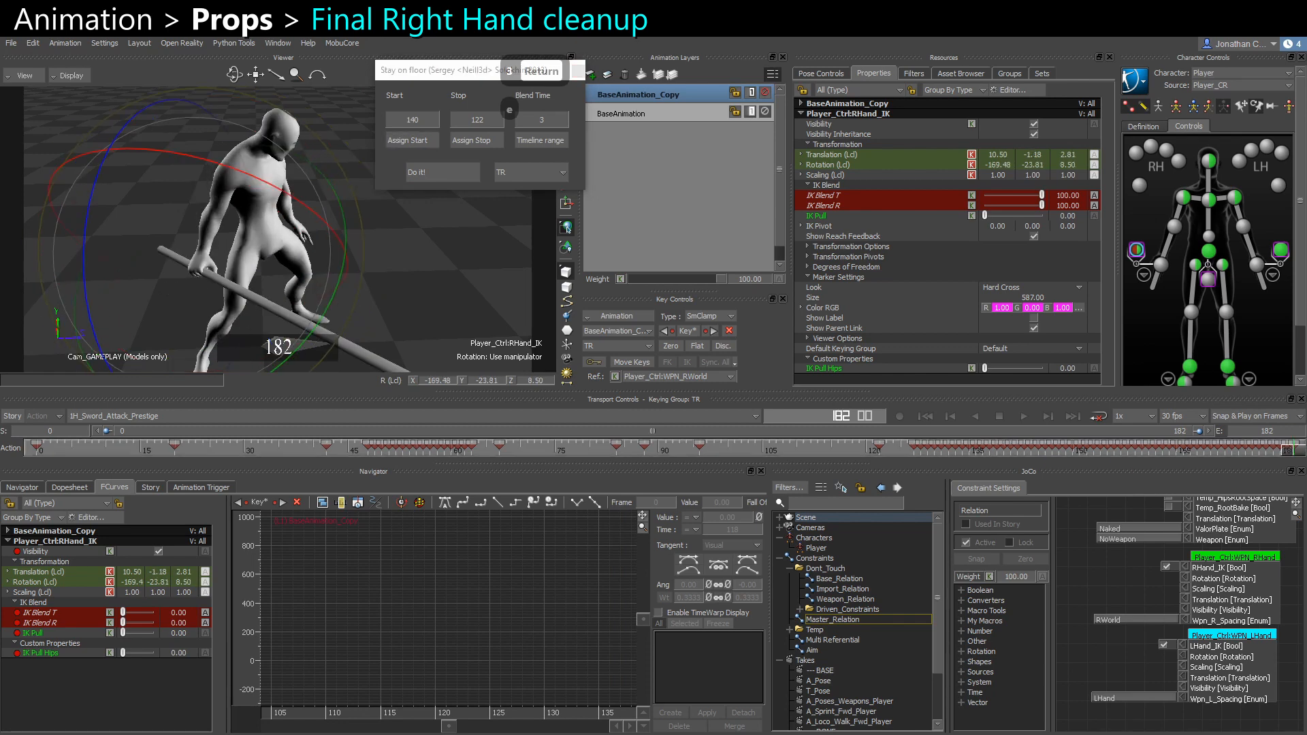
left_click(474, 141)
left_click(422, 179)
left_click(965, 444)
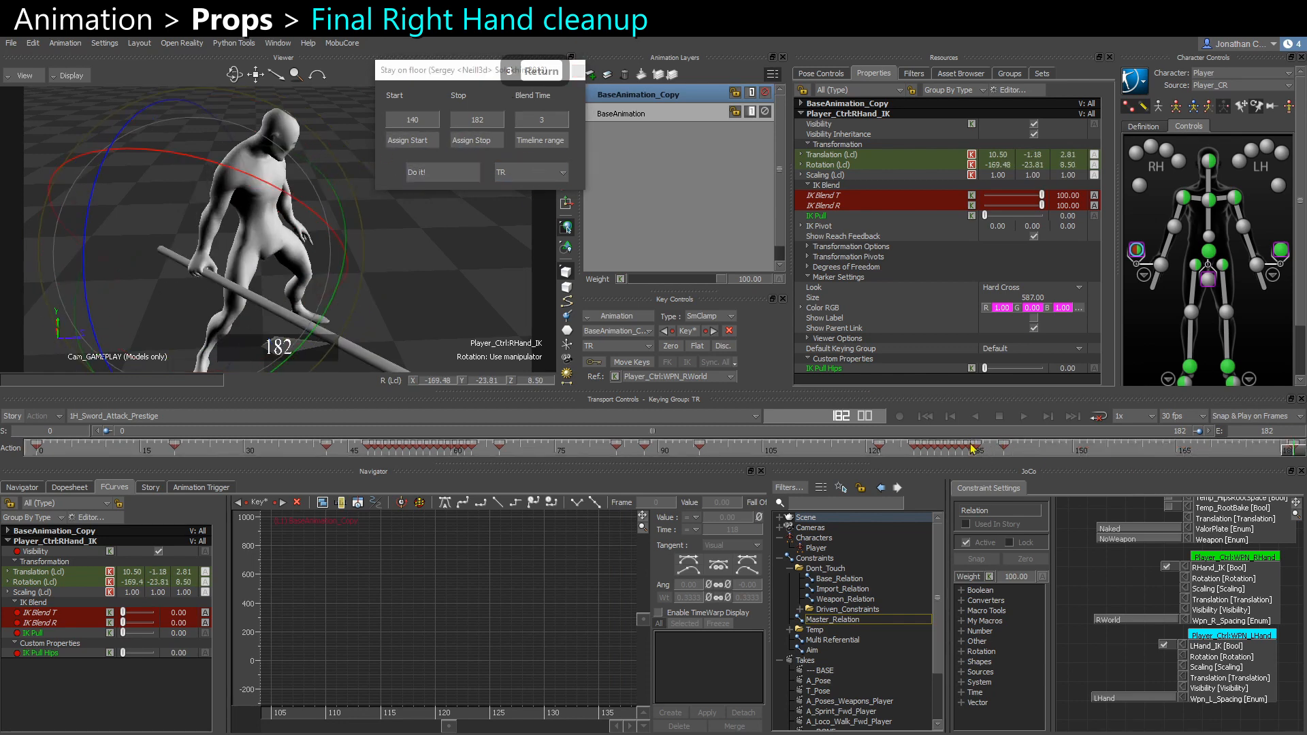
key("ctrl+space")
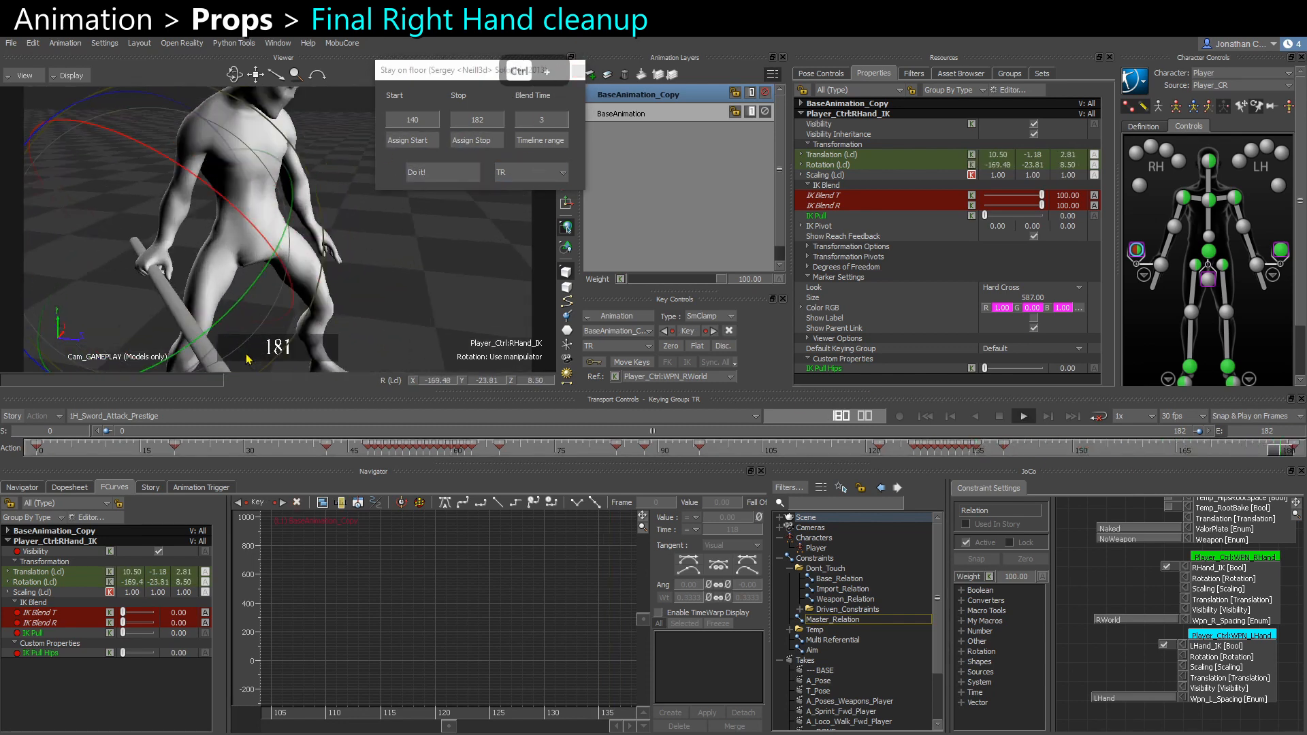
left_click(409, 259)
key("ctrl+space")
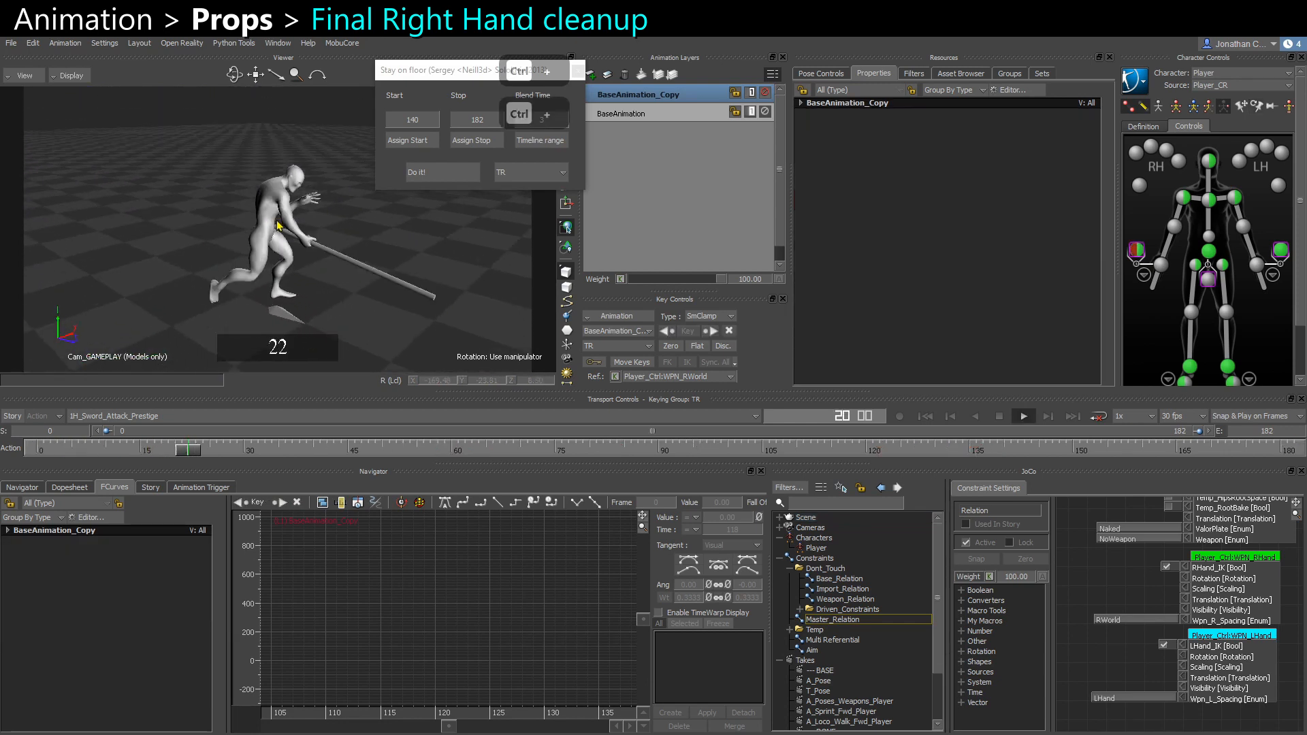
key("ctrl+space")
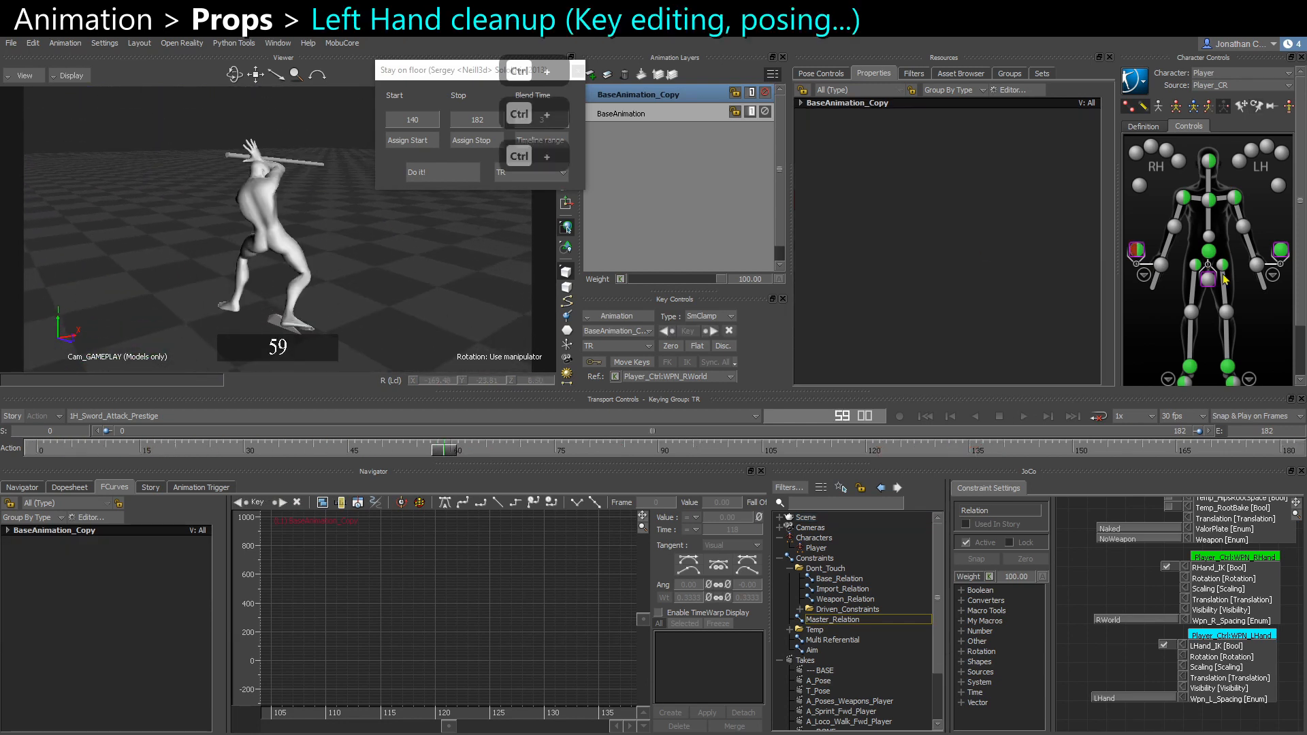
Select the left hand IK effector and delete its keys around frame 51
left_click(1280, 255)
left_click_drag(285, 458, 381, 466)
left_click_drag(225, 292, 395, 368, "ctrl+shift")
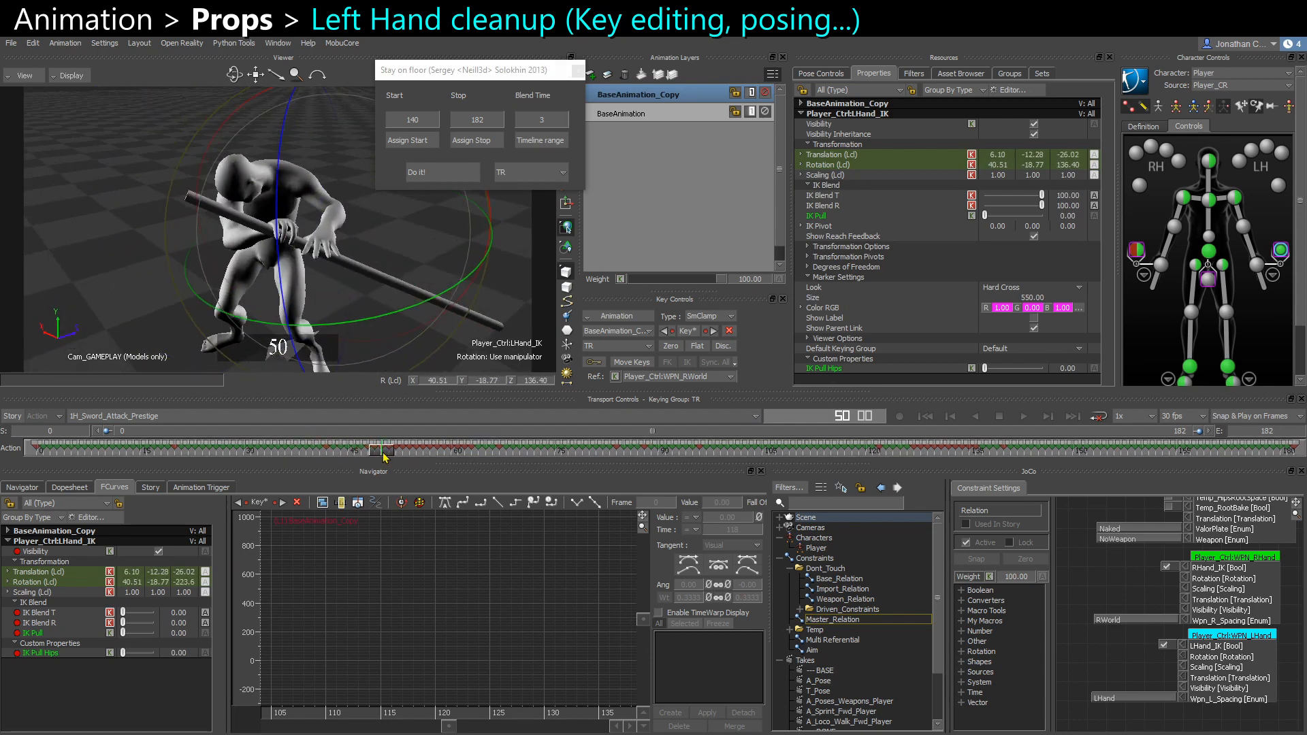
mouse_move(383, 453)
left_mouse_down()
mouse_move(398, 454)
mouse_move(387, 455)
left_mouse_up()
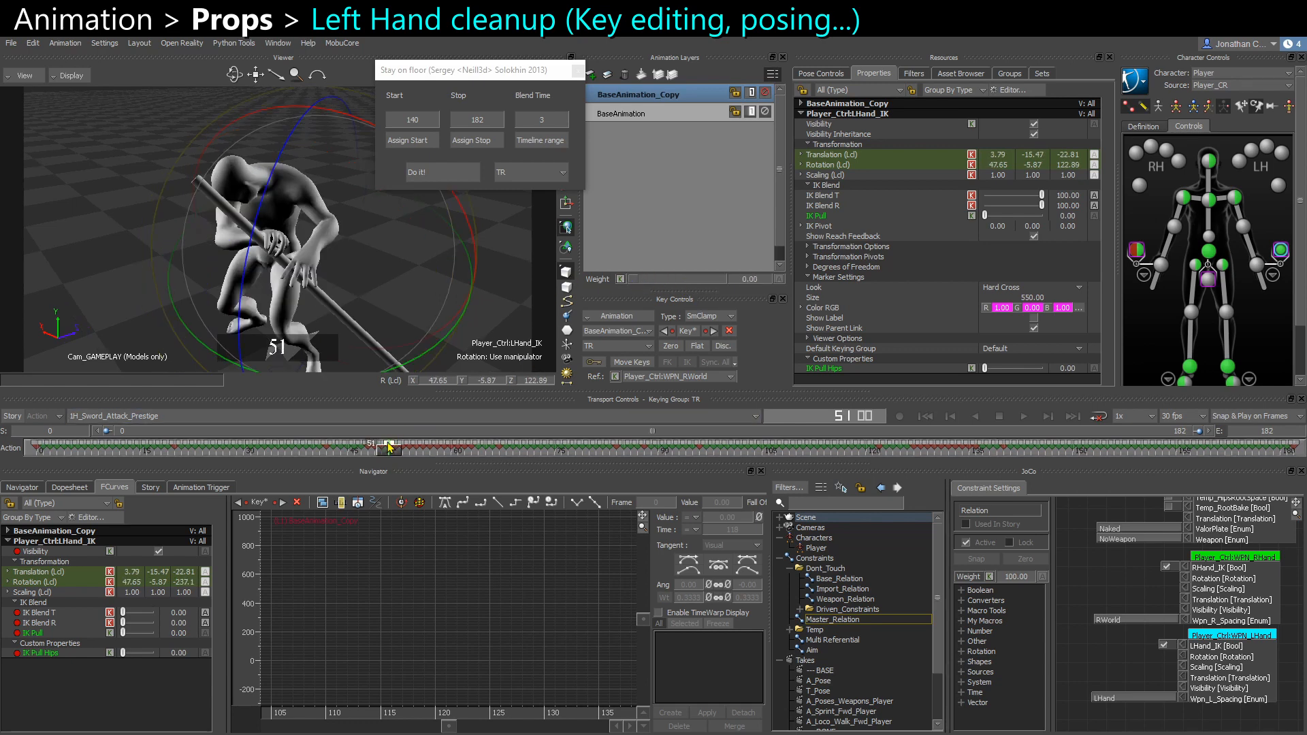
key("Delete")
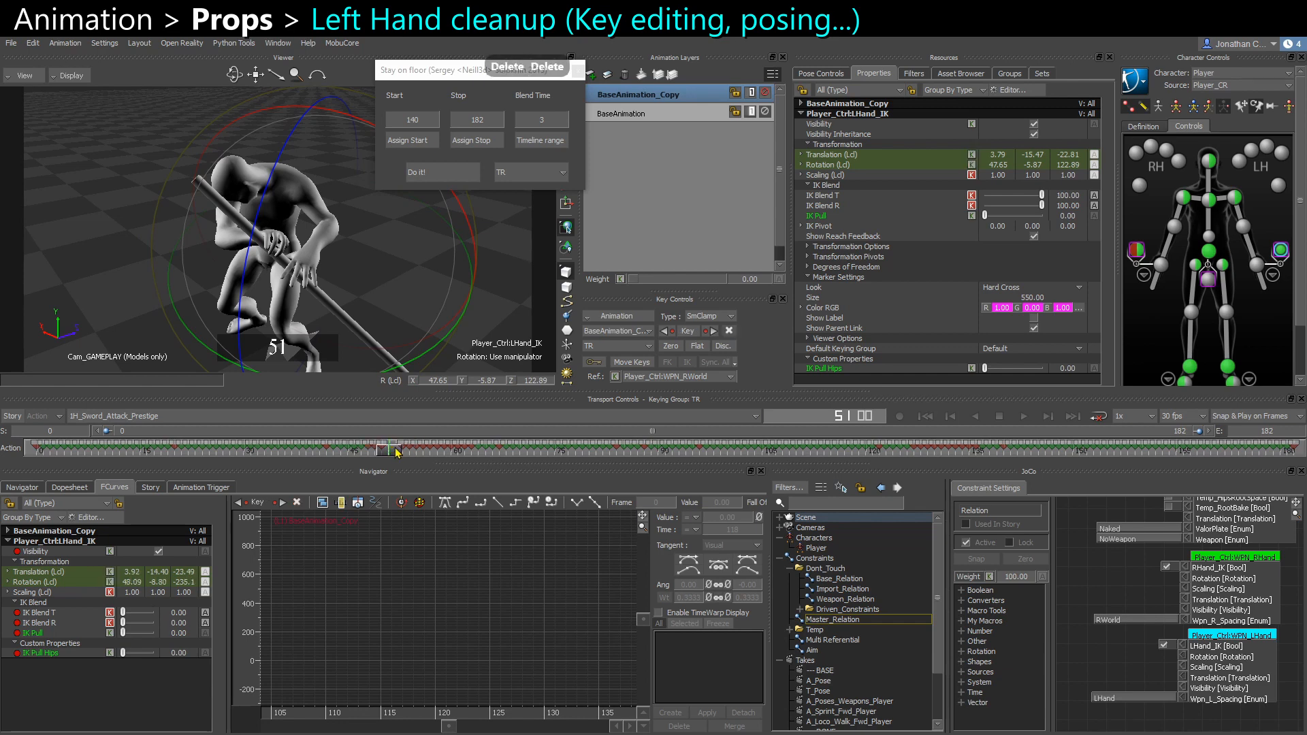
Delete the left hand IK keys up to about frame 67 and copy and paste its pose at frame 55
left_click_drag(395, 450, 470, 450)
key("Right")
key("Right")
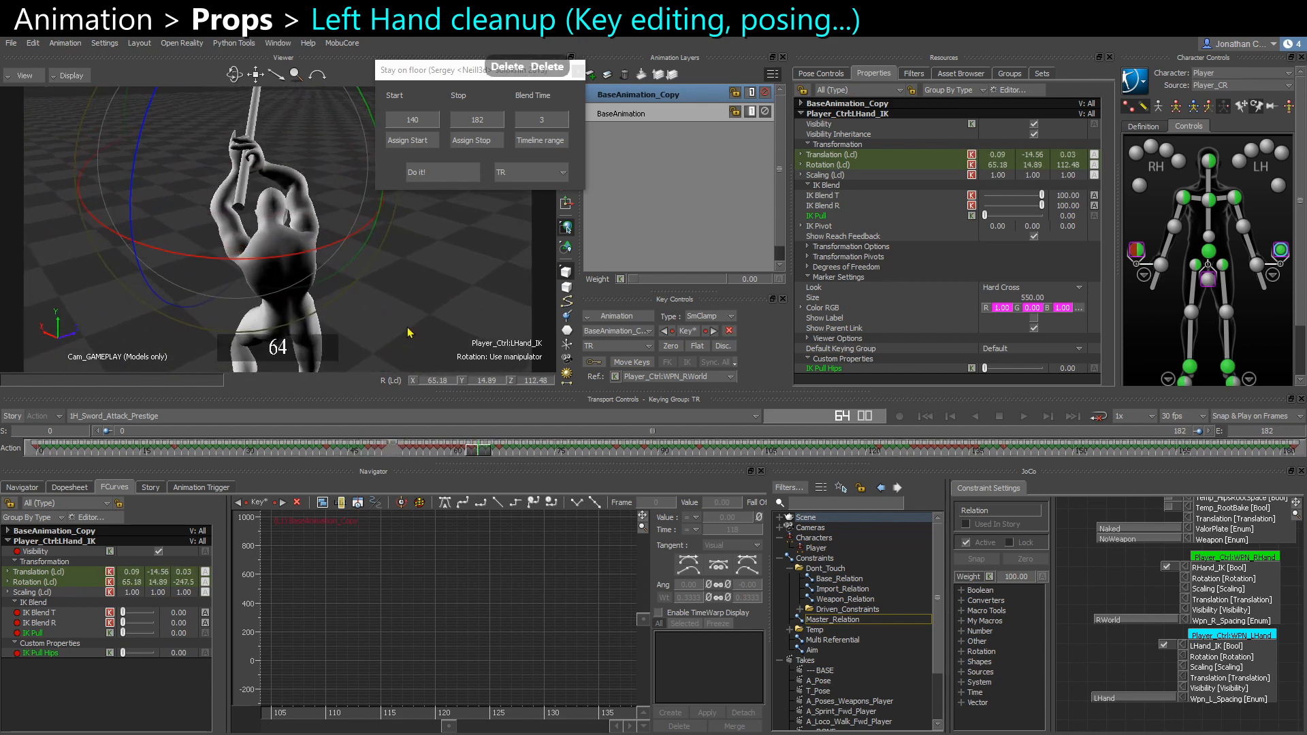
left_click_drag(409, 333, 429, 320, "ctrl+shift")
left_click_drag(383, 242, 300, 248, "ctrl+shift")
left_click_drag(479, 455, 513, 458)
left_click_drag(390, 450, 417, 457, "shift")
key("Delete")
left_click_drag(332, 309, 368, 292, "ctrl+shift")
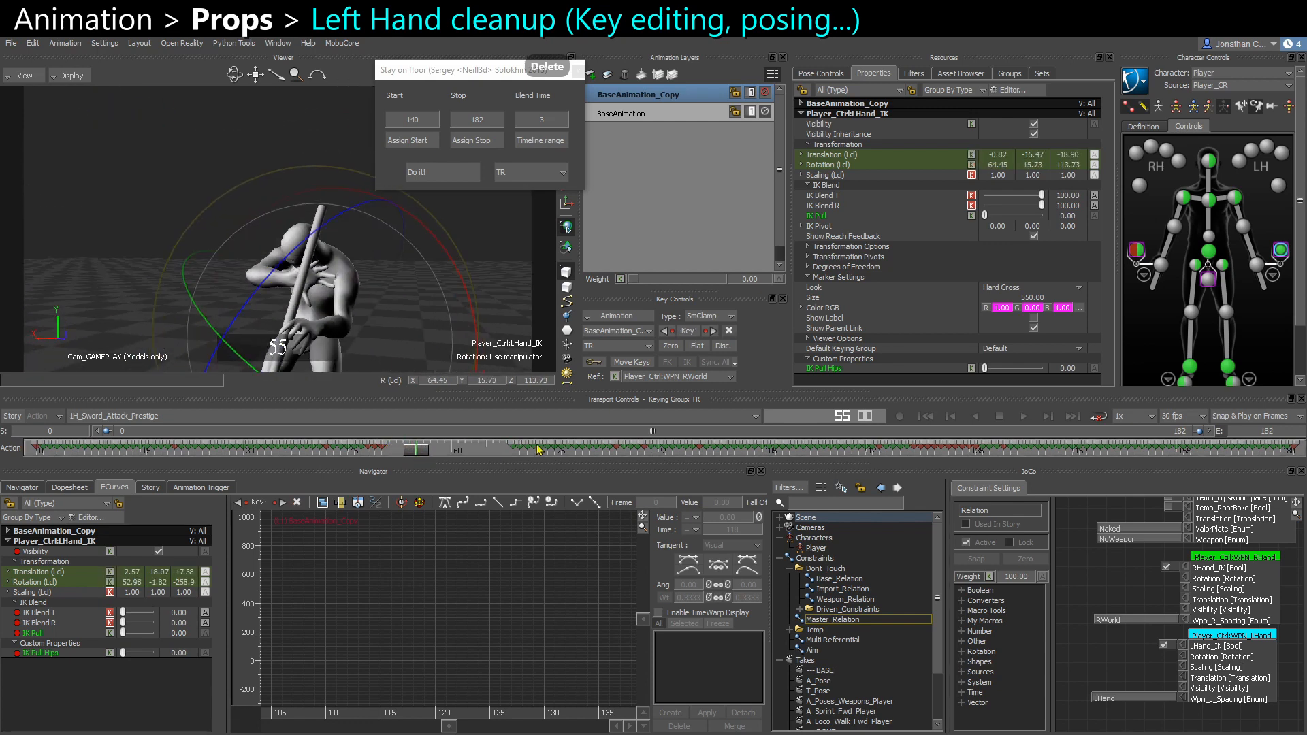
key("ctrl+c")
key("ctrl+v")
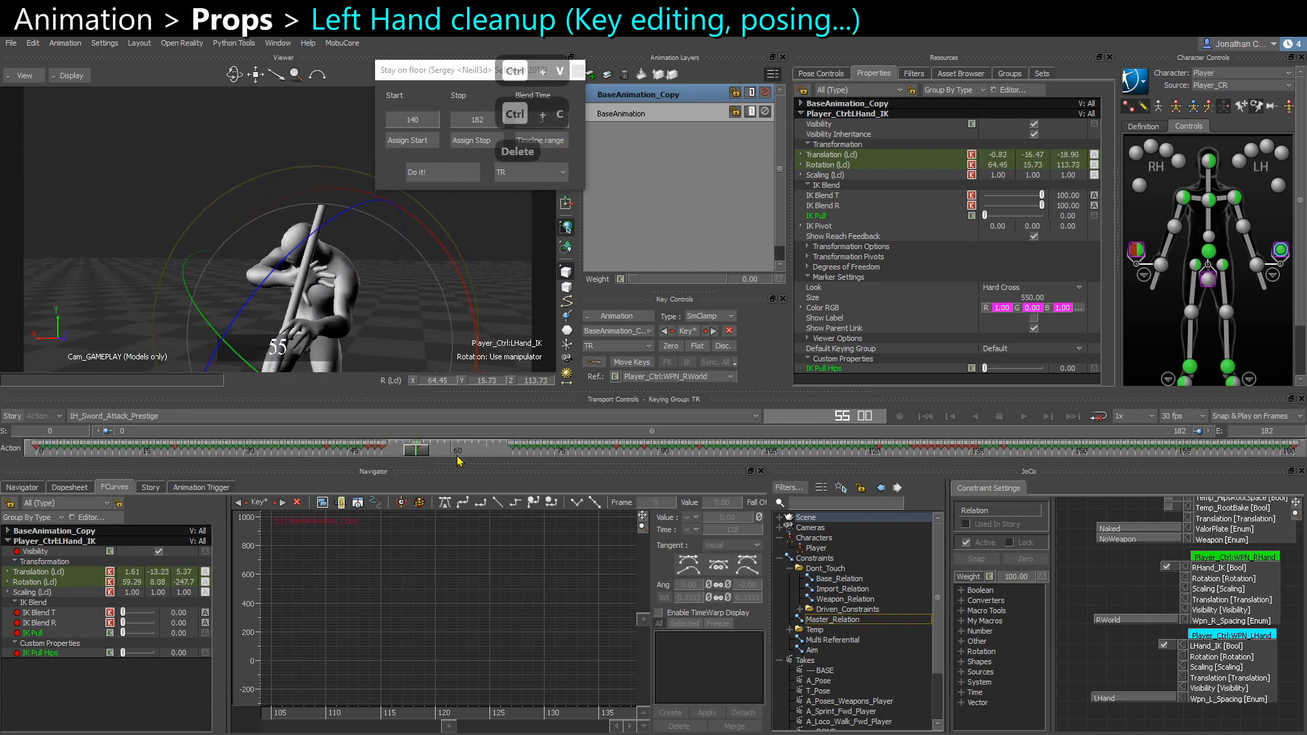
Delete the left hand IK effector's keys from about frame 68 to frame 130
left_click(514, 453)
left_click_drag(513, 458, 553, 457)
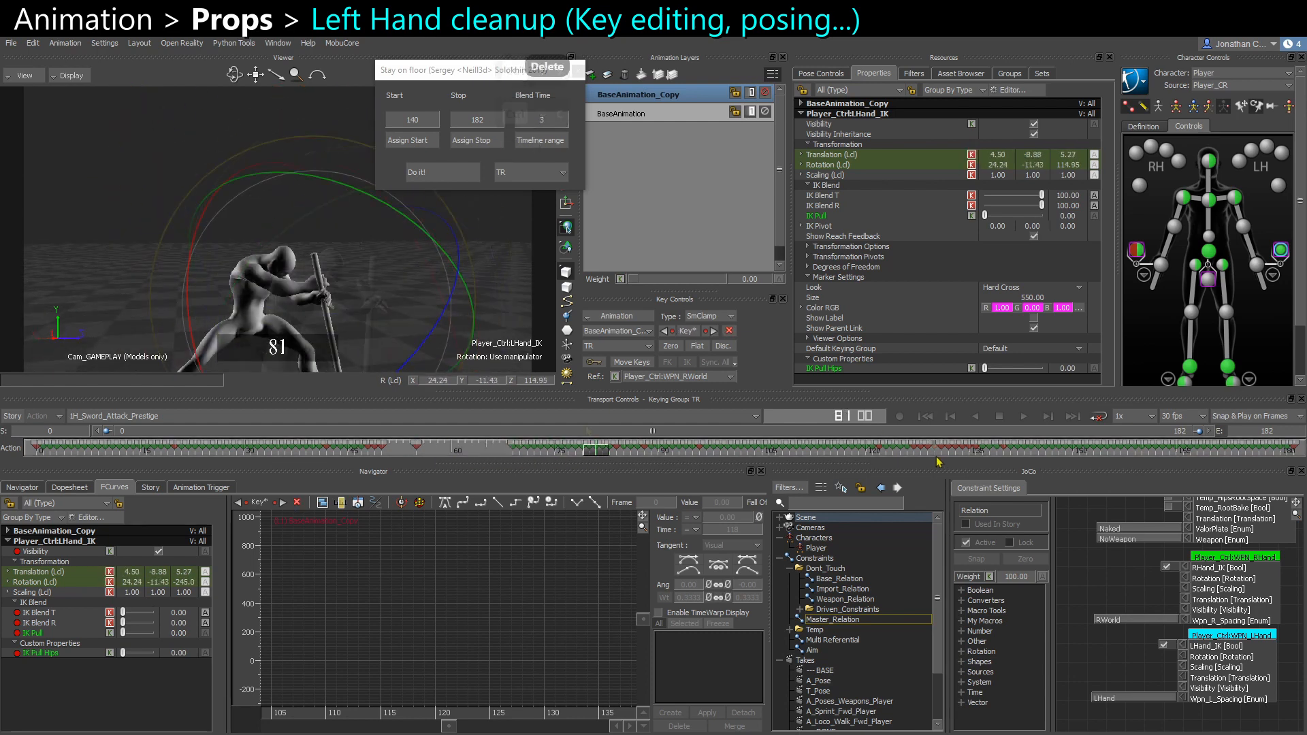
left_click_drag(936, 457, 727, 445, "shift")
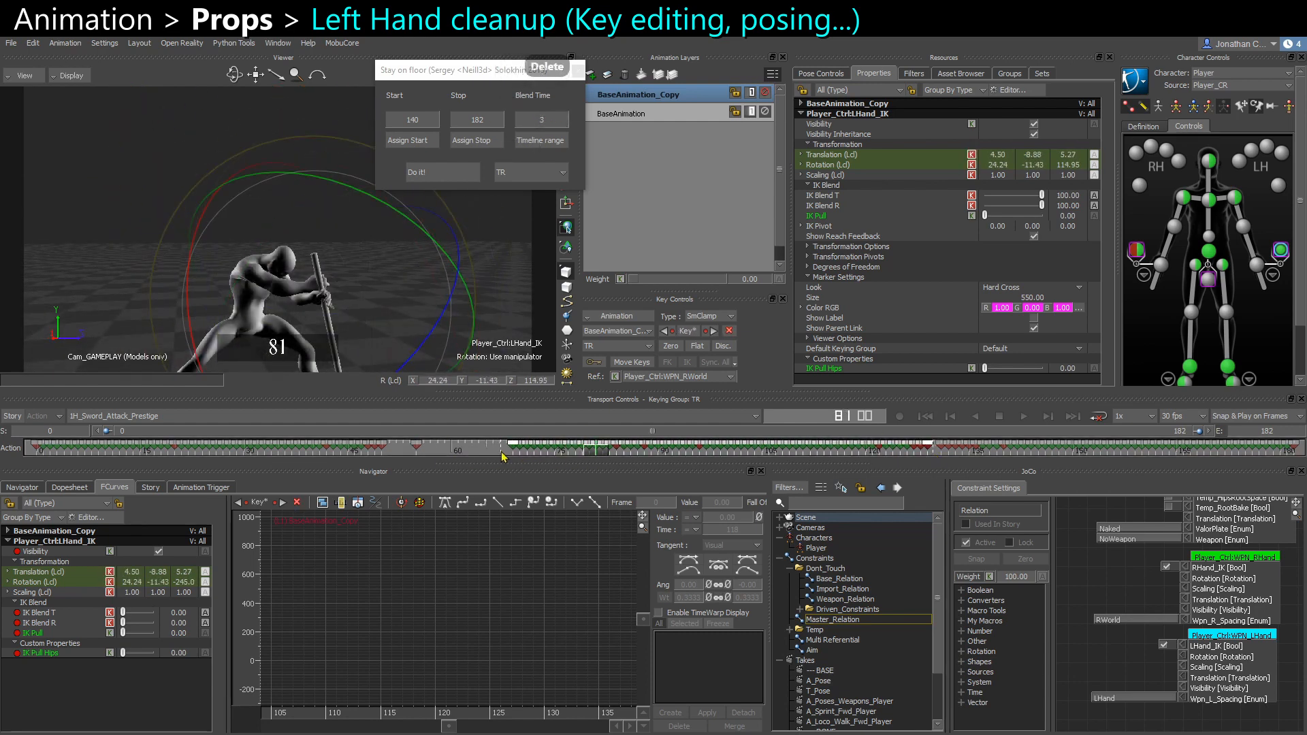
left_click_drag(502, 457, 589, 460)
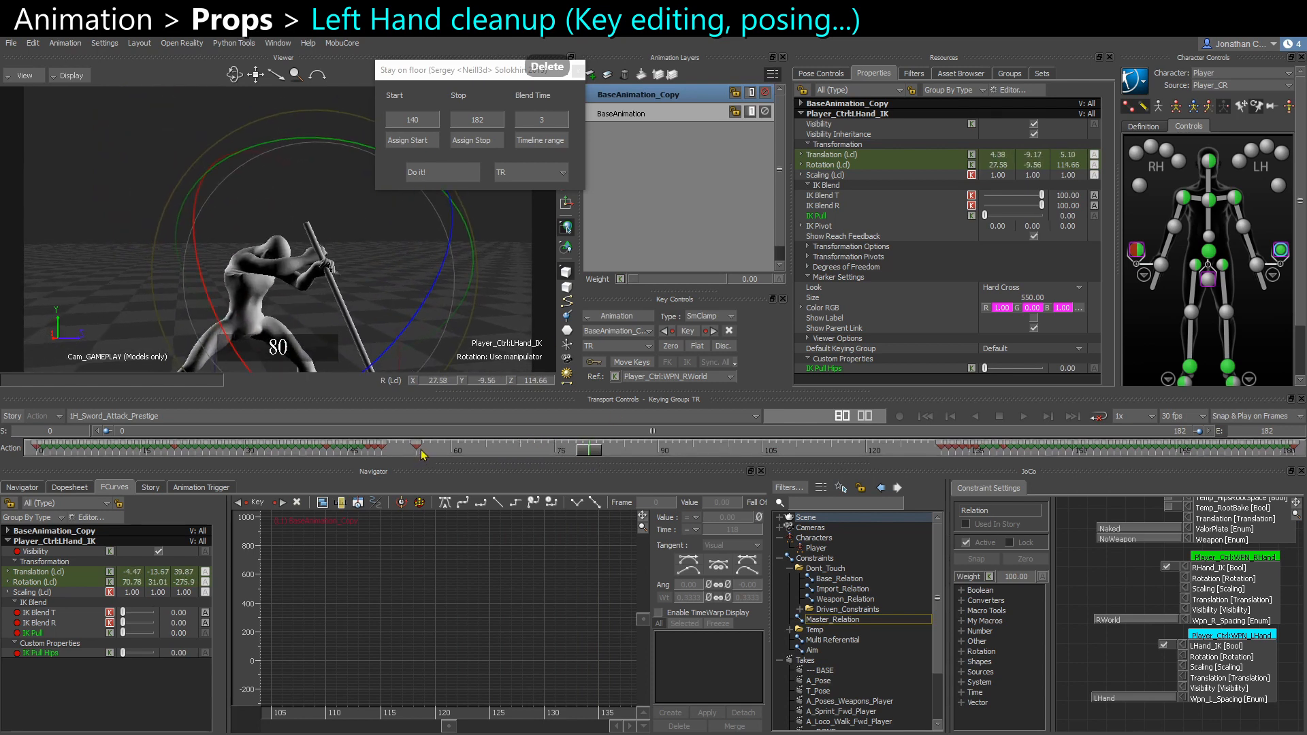
Check the overhead pose from several angles and key the left hand IK effector at frame 68
left_click_drag(423, 454, 506, 454)
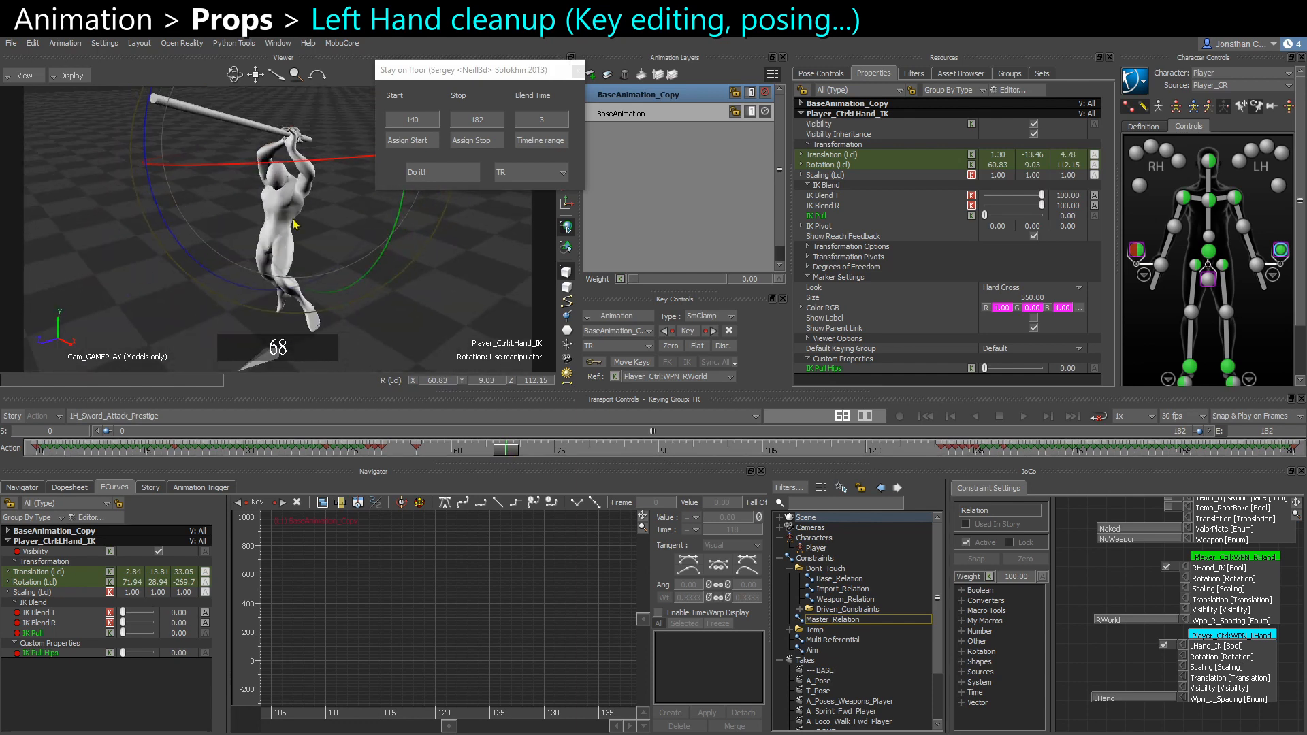
left_click_drag(293, 223, 282, 135, "ctrl+shift")
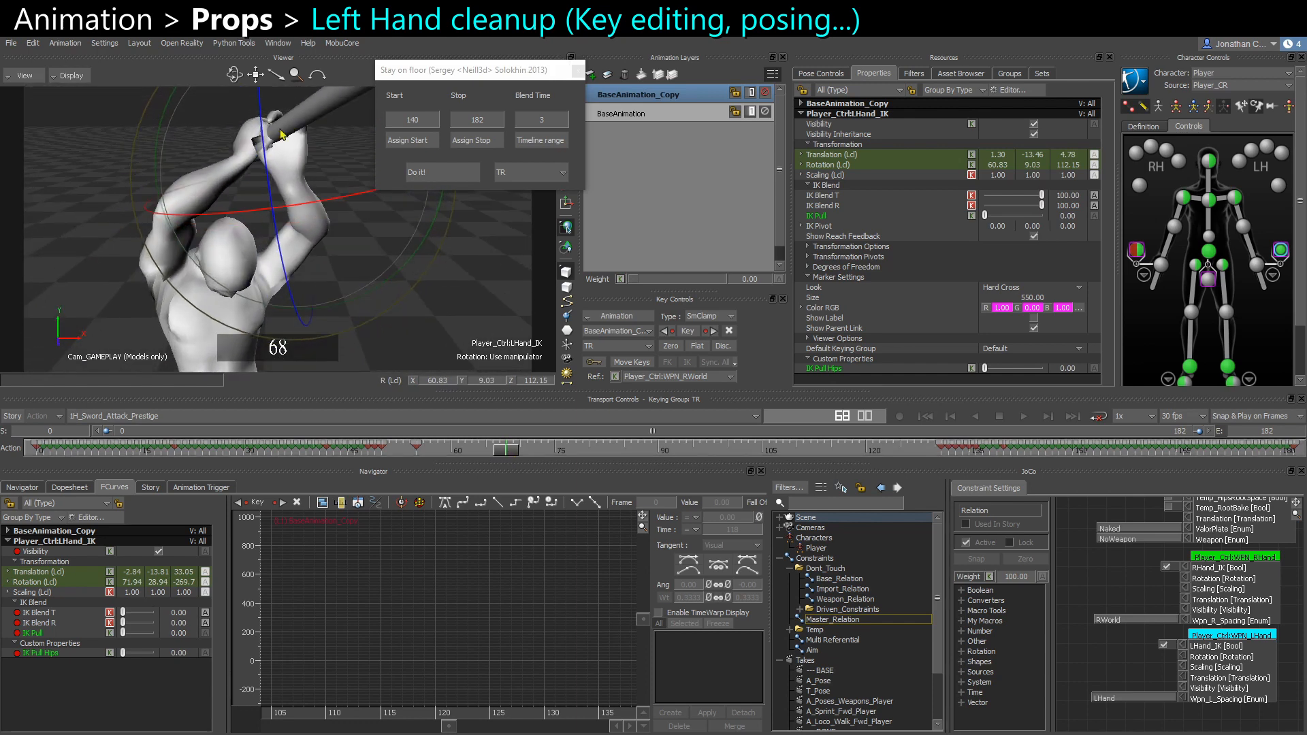
left_click_drag(269, 205, 381, 293, "ctrl+shift")
key("s")
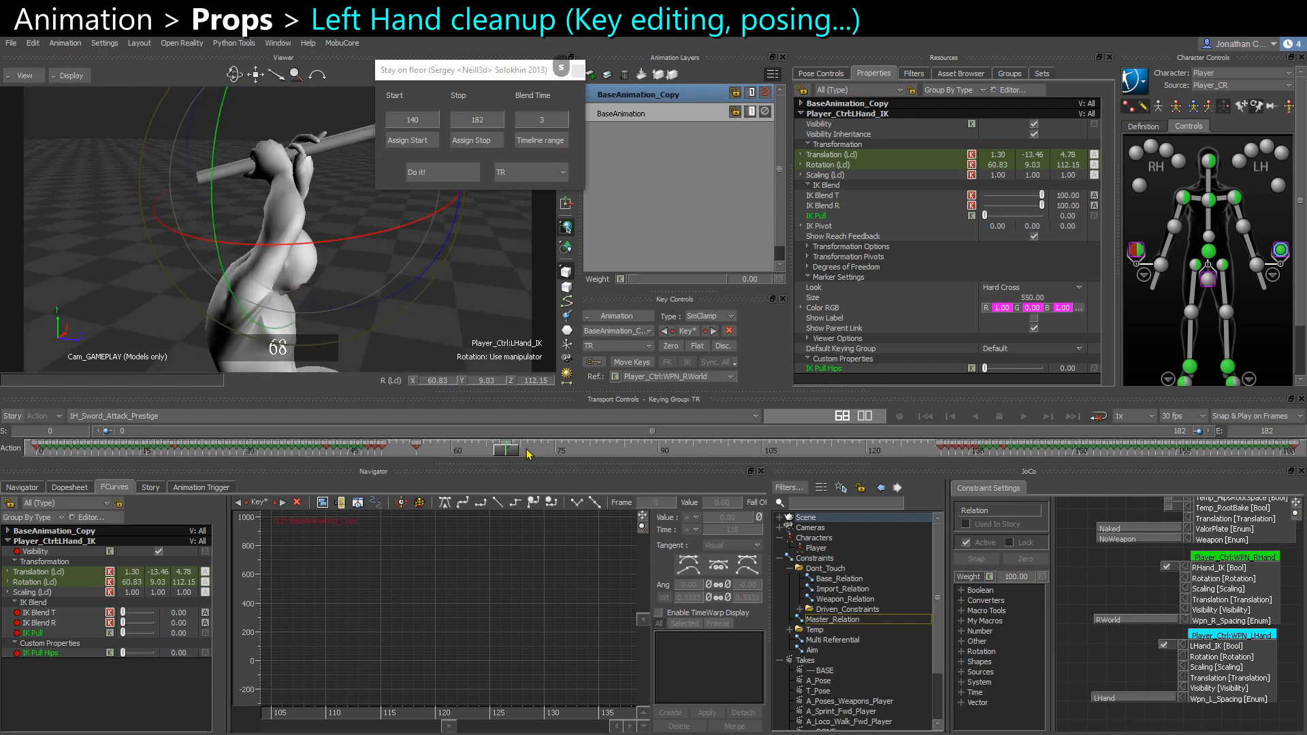
Key the left hand IK effector at frame 85, at the end of the downward swing
left_click_drag(513, 451, 589, 450)
left_click_drag(286, 239, 338, 247, "ctrl+shift")
left_click_drag(585, 452, 624, 450)
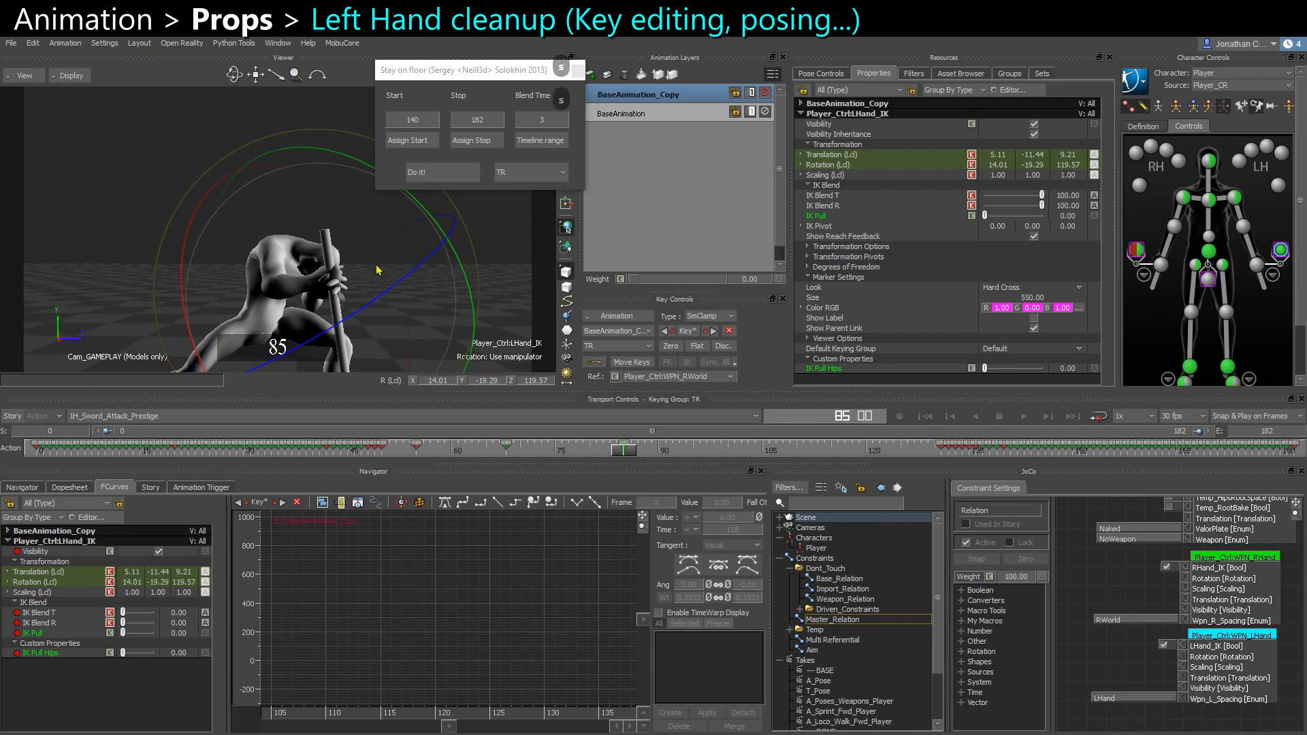
left_click_drag(313, 223, 300, 272, "ctrl+shift")
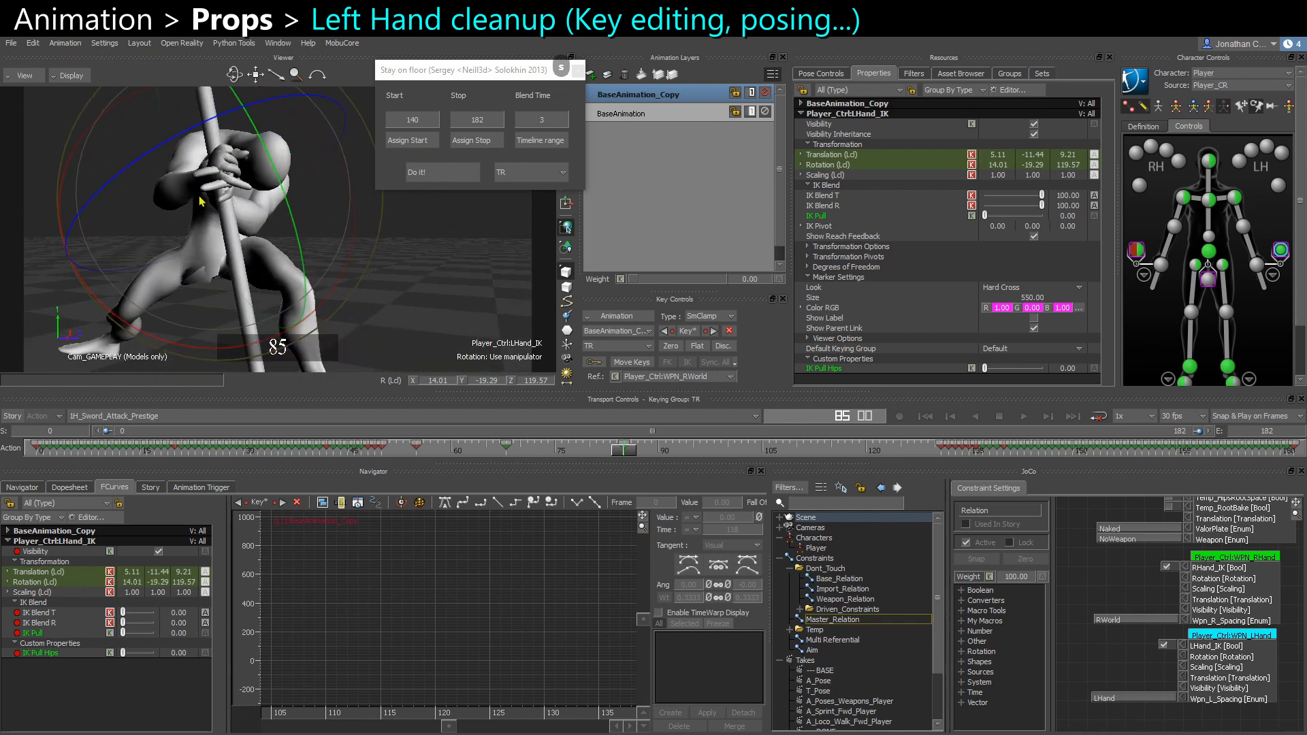
Check the left hand around frame 102 and key its IK effector at frame 127
left_click_drag(627, 454, 728, 462)
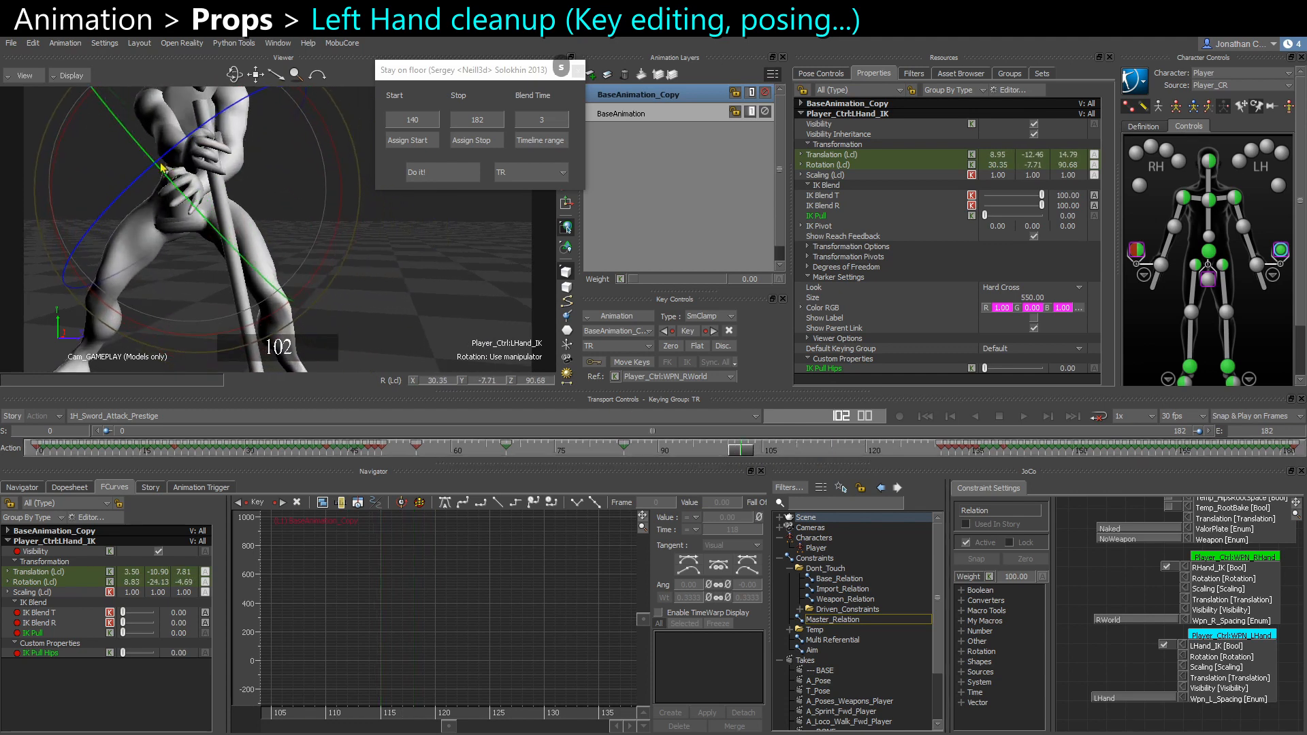
left_click_drag(241, 178, 161, 169, "ctrl+shift")
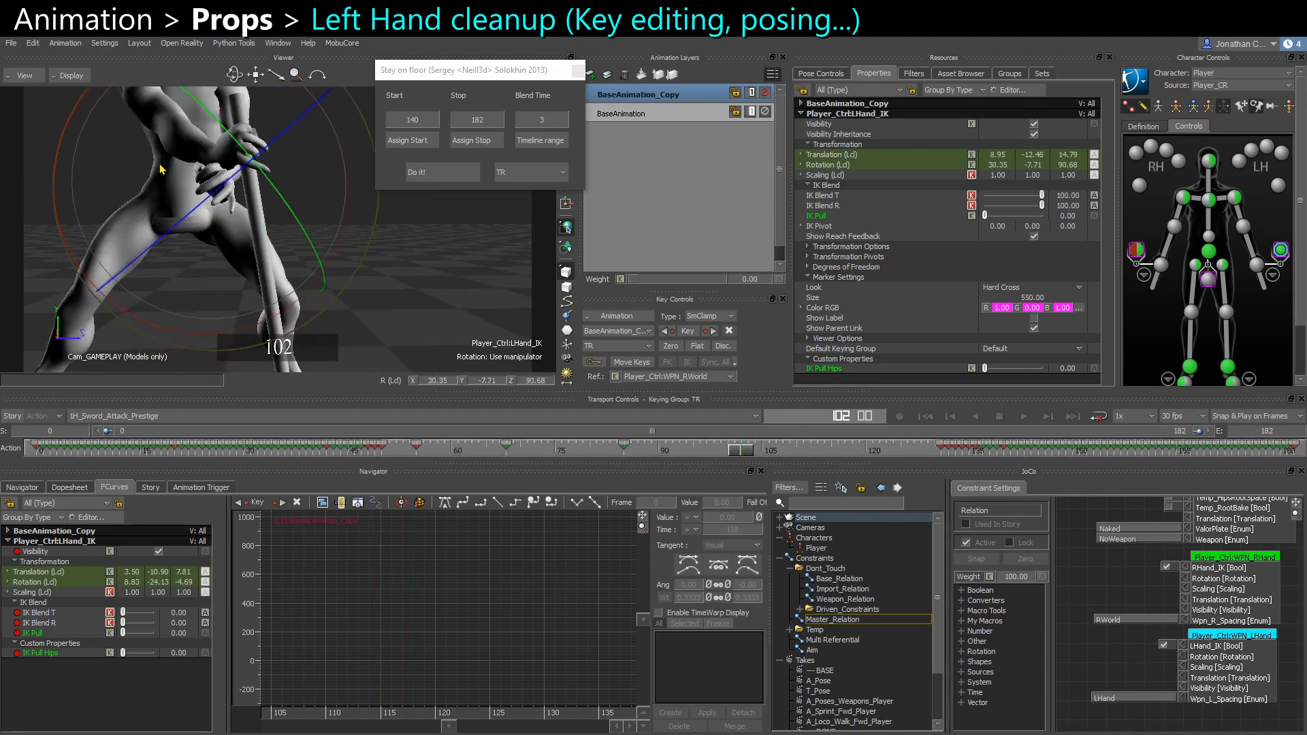
left_click_drag(747, 454, 915, 453)
left_click_drag(360, 242, 256, 271, "ctrl+shift")
key("s")
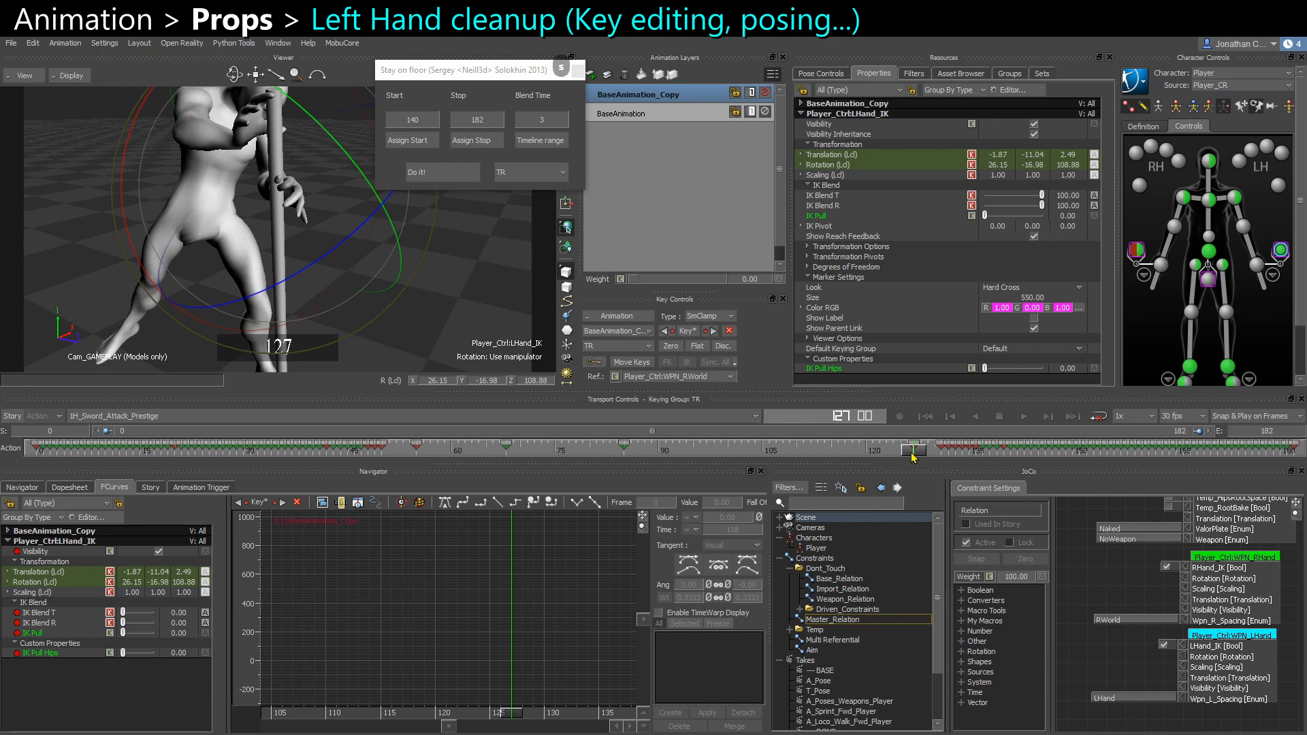
At frame 85, move the left hand IK effector to about 4.13, -10.85, 3.38 and rotate it to about 5.16, -9.84, 120.92
left_click_drag(910, 452, 699, 450)
left_click_drag(803, 450, 543, 453, "shift")
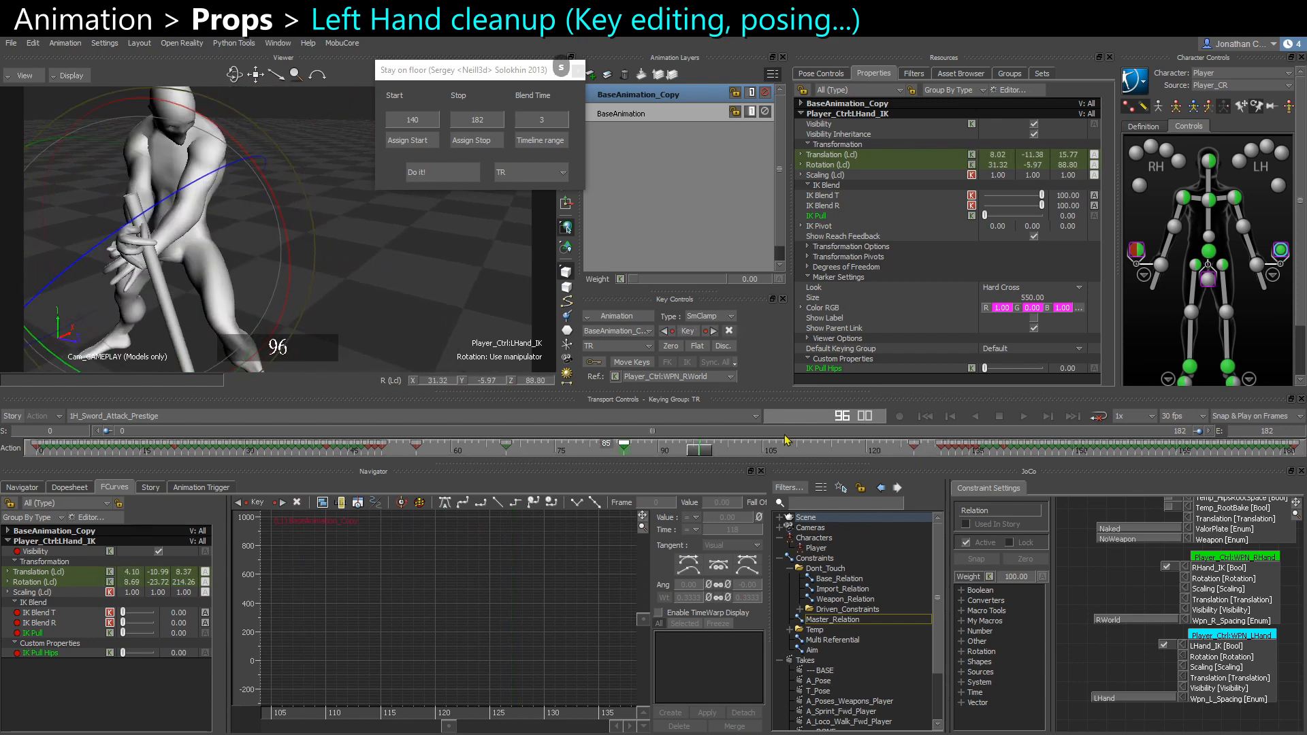
left_click_drag(705, 453, 768, 451)
left_click_drag(634, 279, 830, 295)
left_click_drag(273, 306, 408, 289, "ctrl+shift")
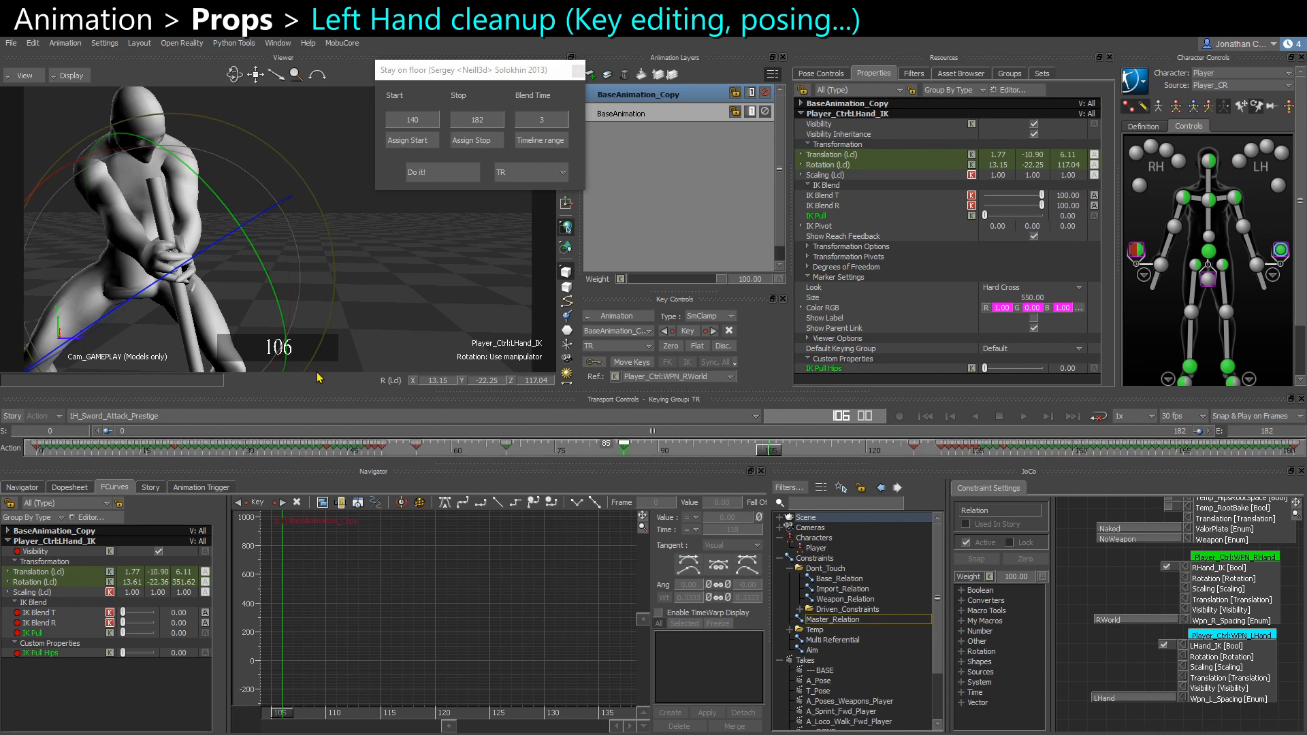
left_click(623, 448)
left_click_drag(301, 288, 251, 369, "ctrl+shift")
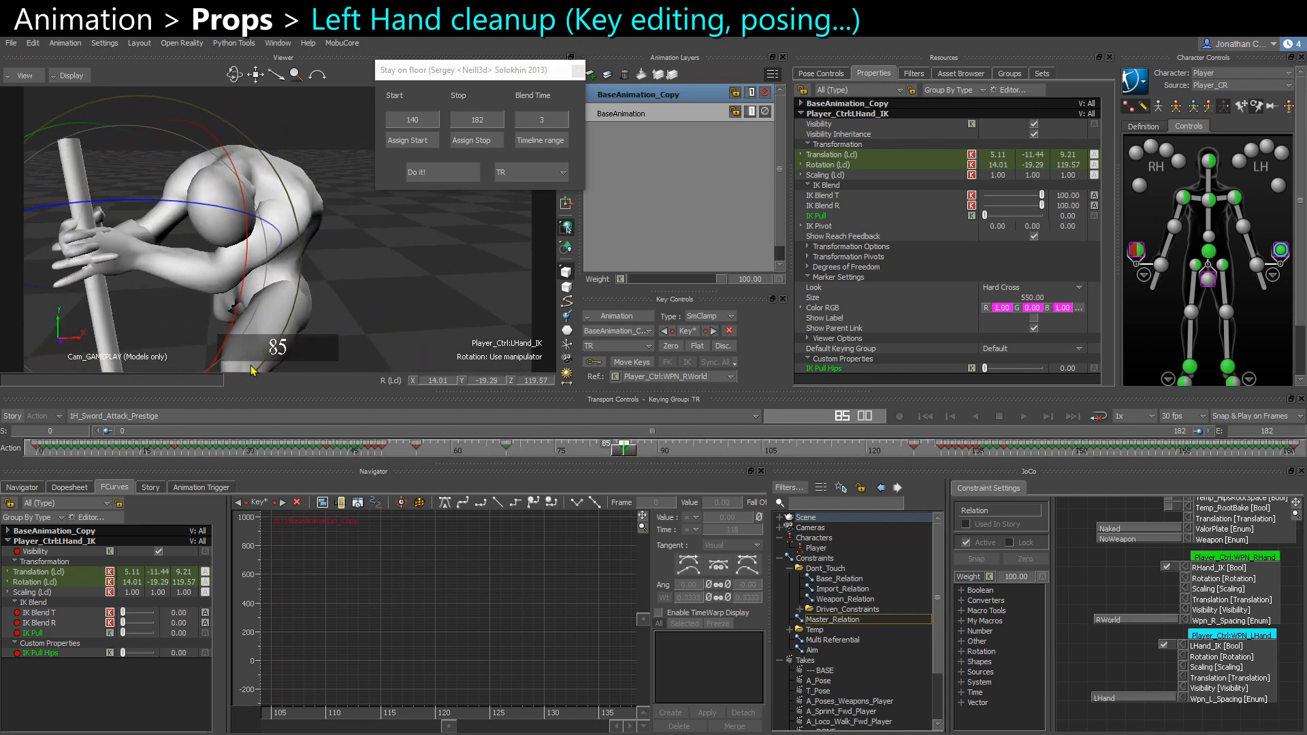
key("f")
left_click_drag(161, 171, 269, 256, "ctrl")
key("w")
key("ctrl+z")
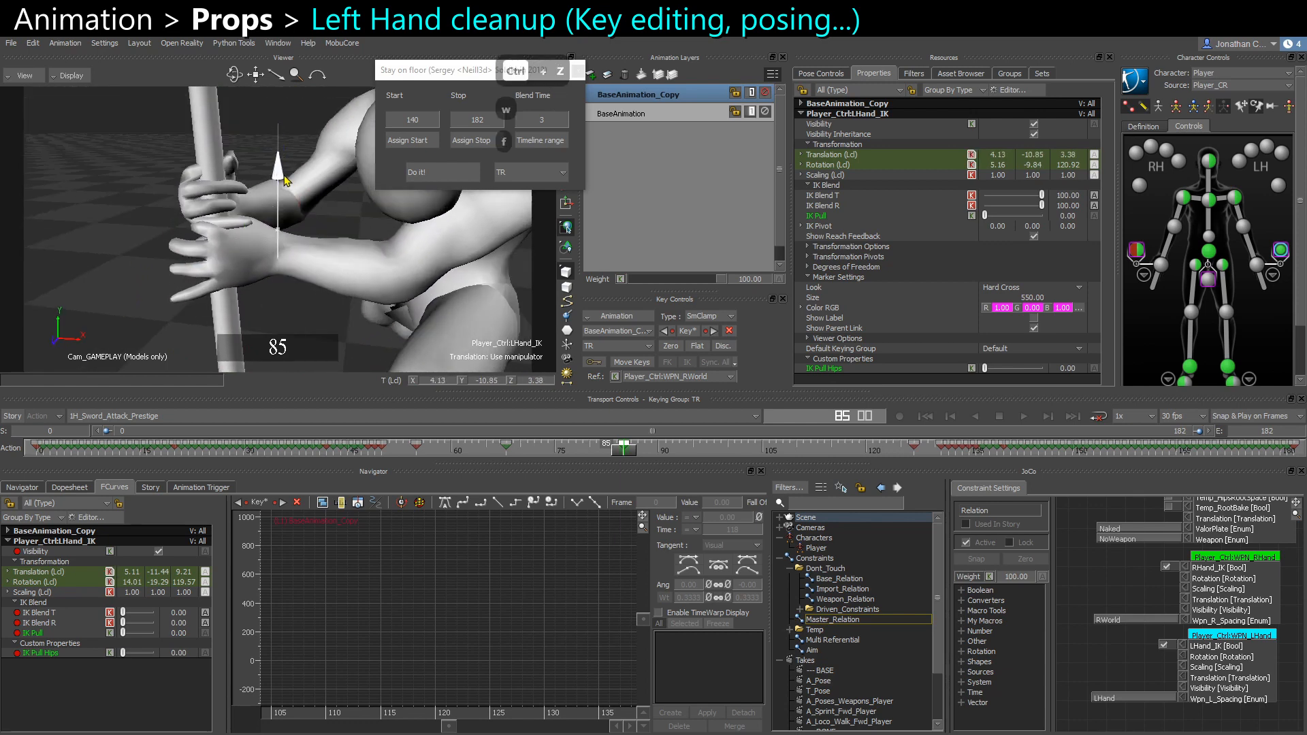
Shift the left hand IK effector to about 3.71, -10.59, 0.85 and undo a trial rotation
left_click_drag(285, 196, 184, 279, "ctrl+shift")
key("e")
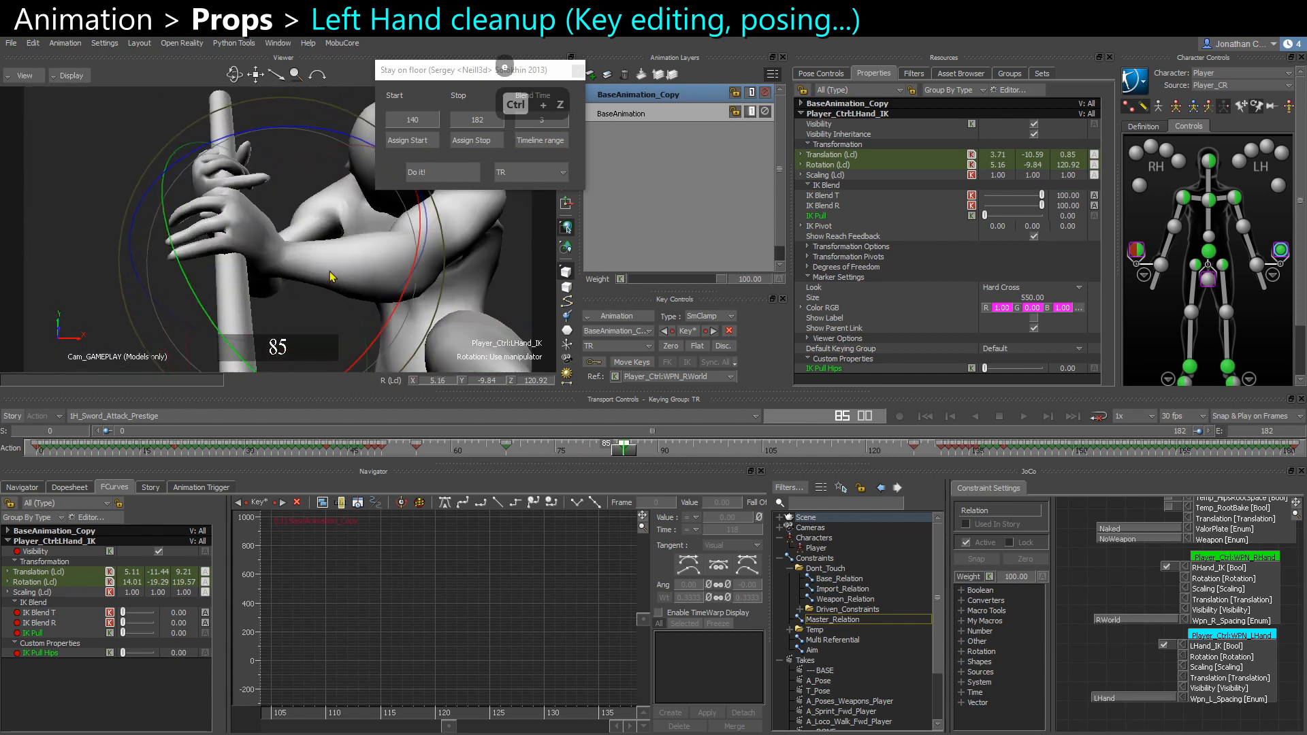
left_click_drag(333, 277, 330, 202)
key("ctrl+z")
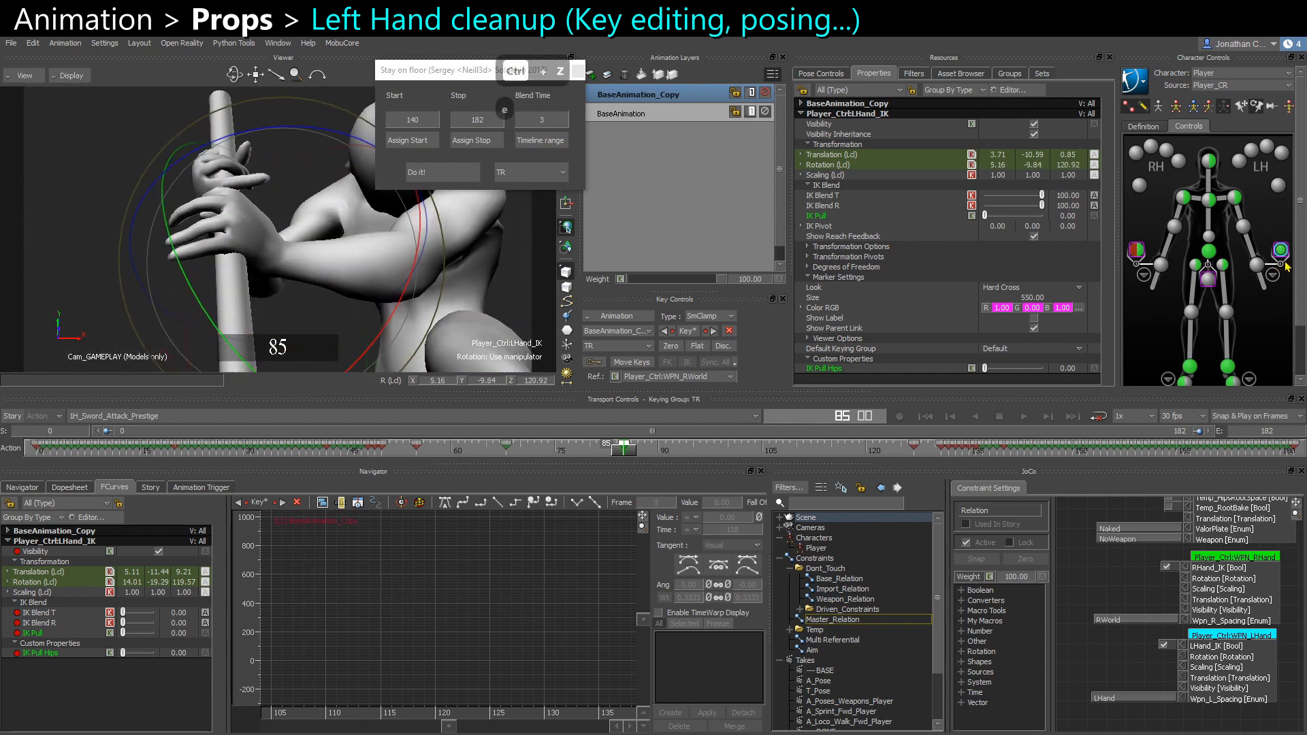
Rotate the left hand IK effector around the LeftHandThumb2 joint to about 17.98, -11.36, 94.09 so the hand wraps the grip
left_click(1273, 276)
left_click(1229, 343, "shift")
key("f")
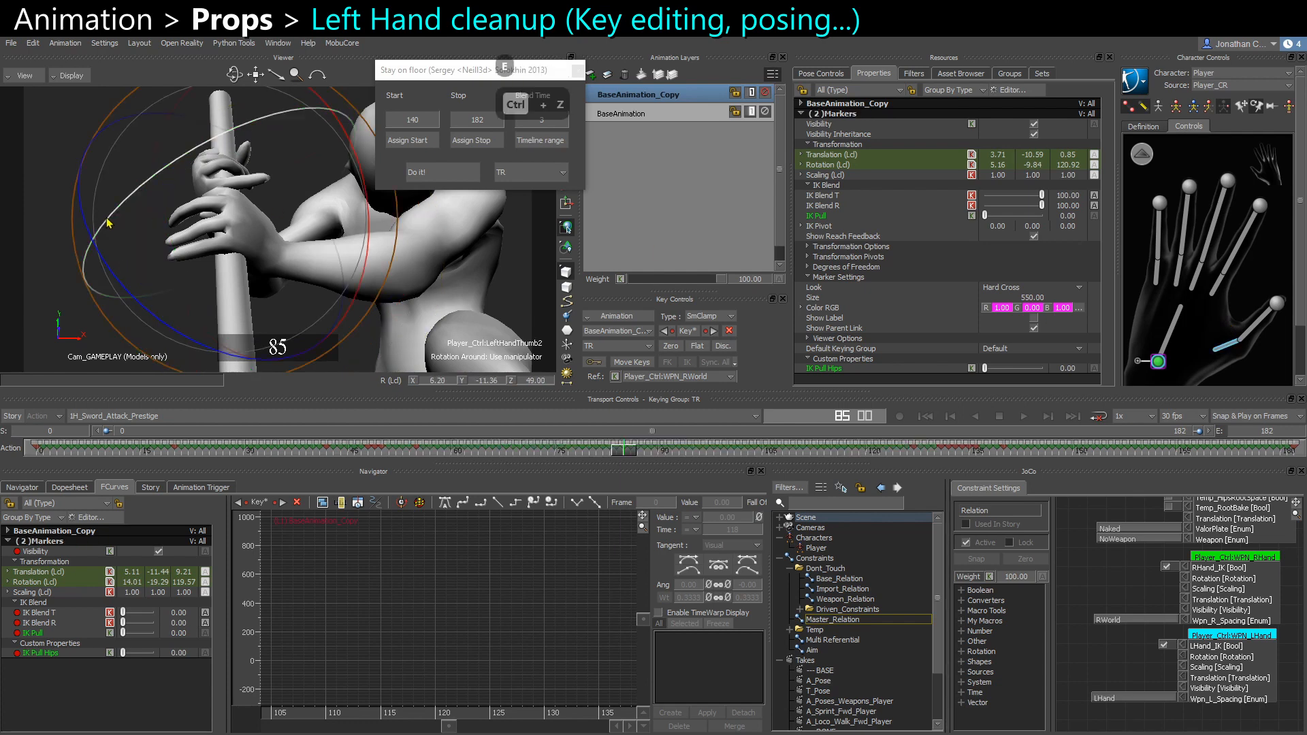
left_click_drag(109, 225, 266, 182, "ctrl+shift")
left_click_drag(208, 296, 294, 195)
key("e")
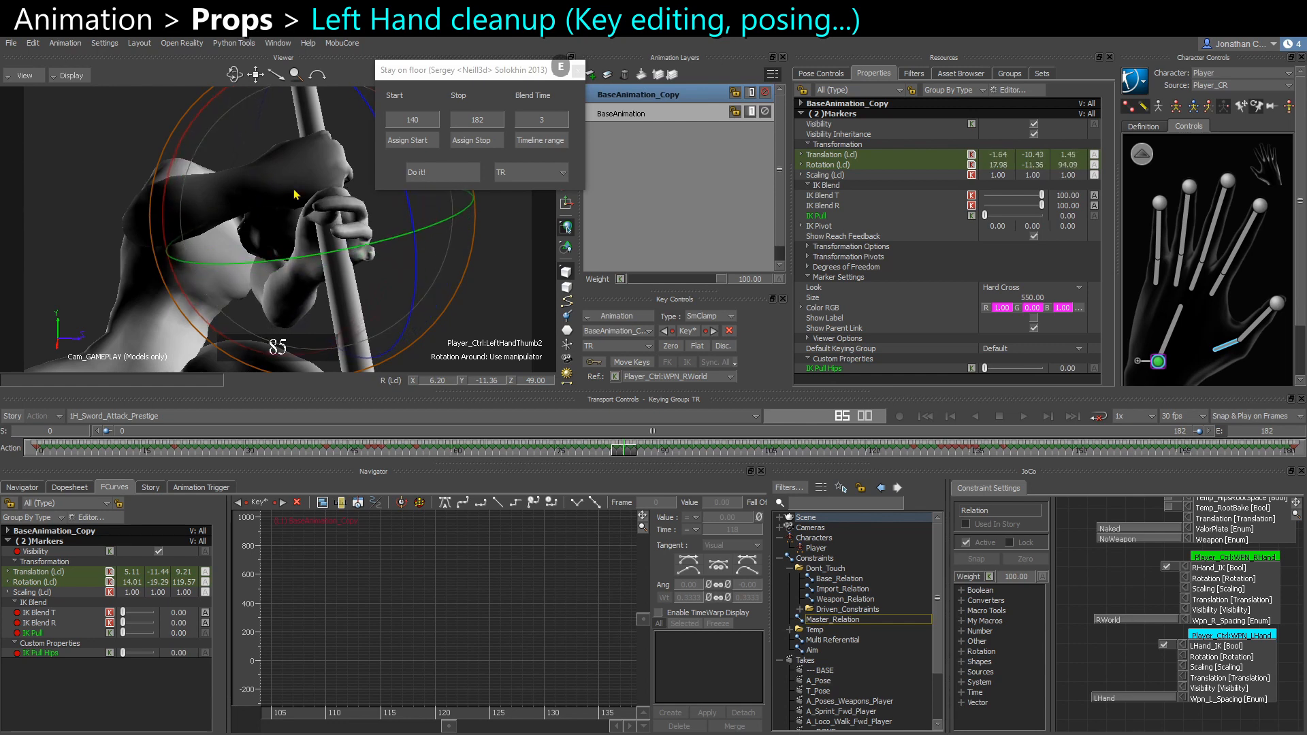
Adjust the left hand IK effector to about -1.16, -10.01, 0.65 with rotation 15.74, -13.93, 94.64, and key it at frame 85
left_click(1190, 345)
left_click(1138, 348)
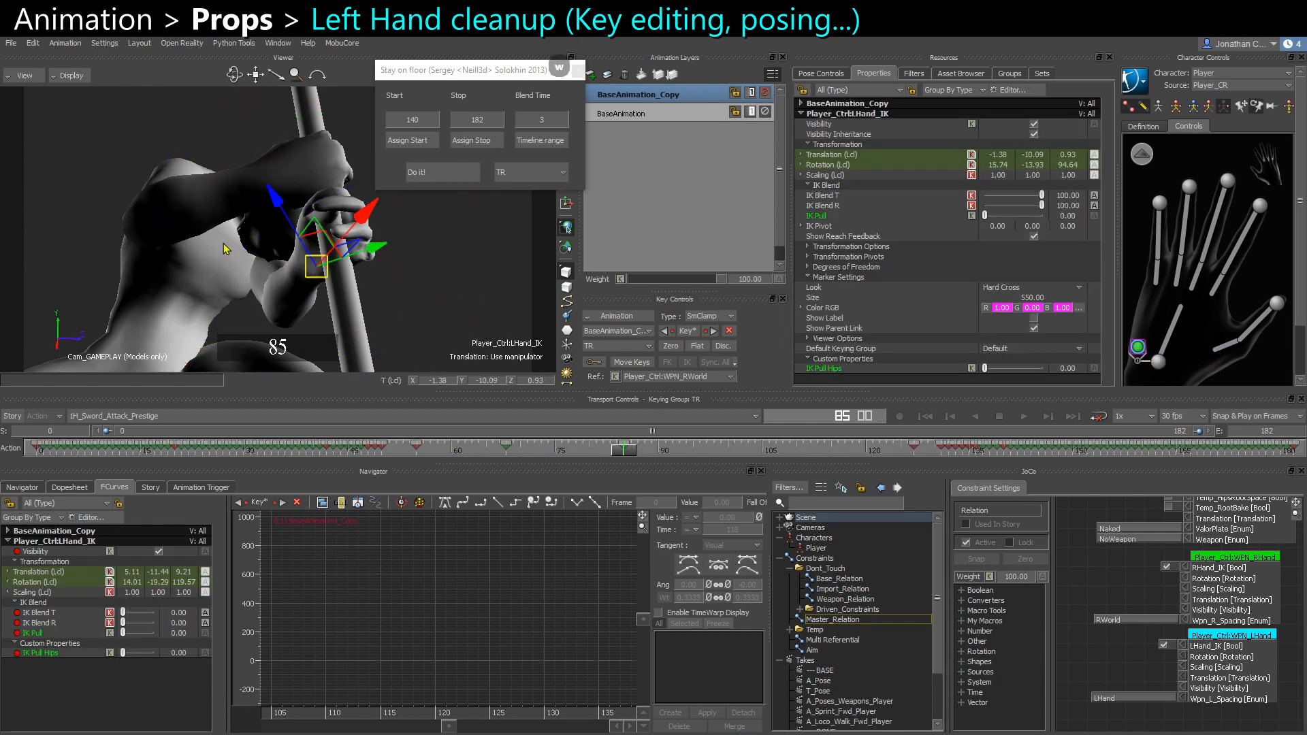
key("w")
left_click_drag(328, 236, 331, 238)
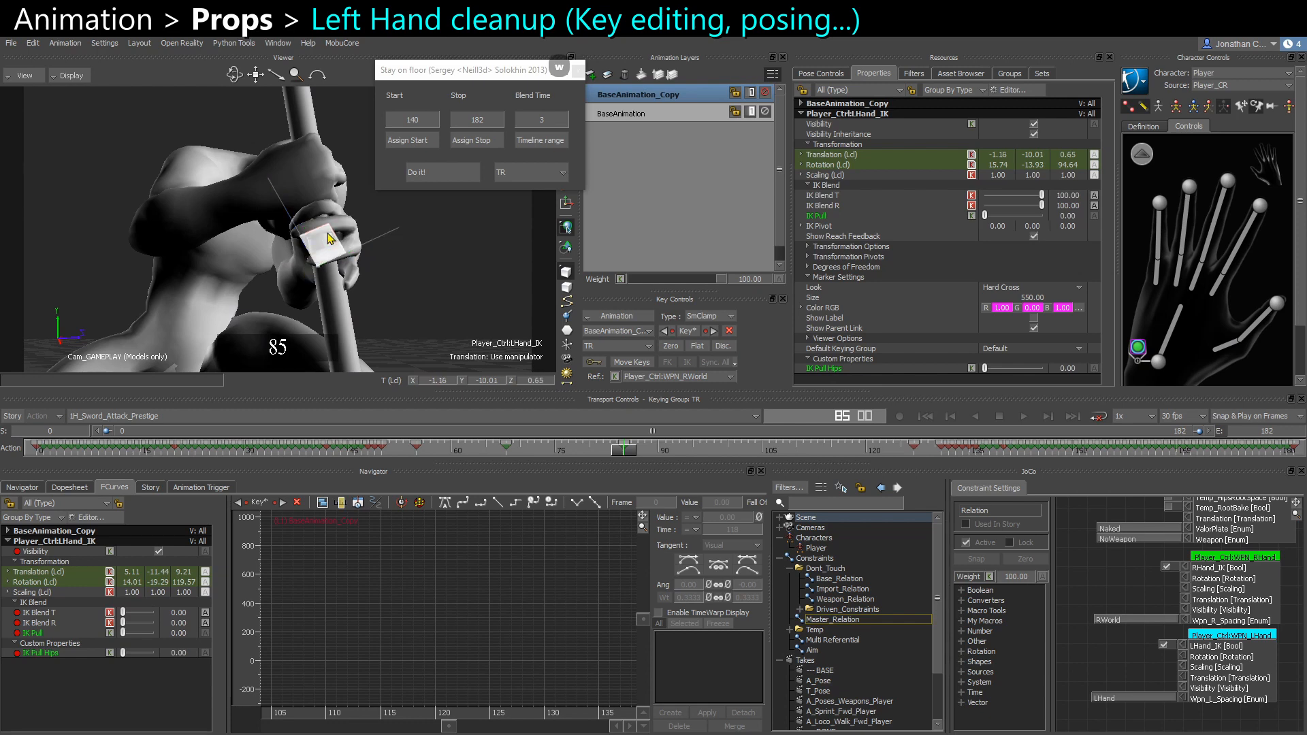
key("e")
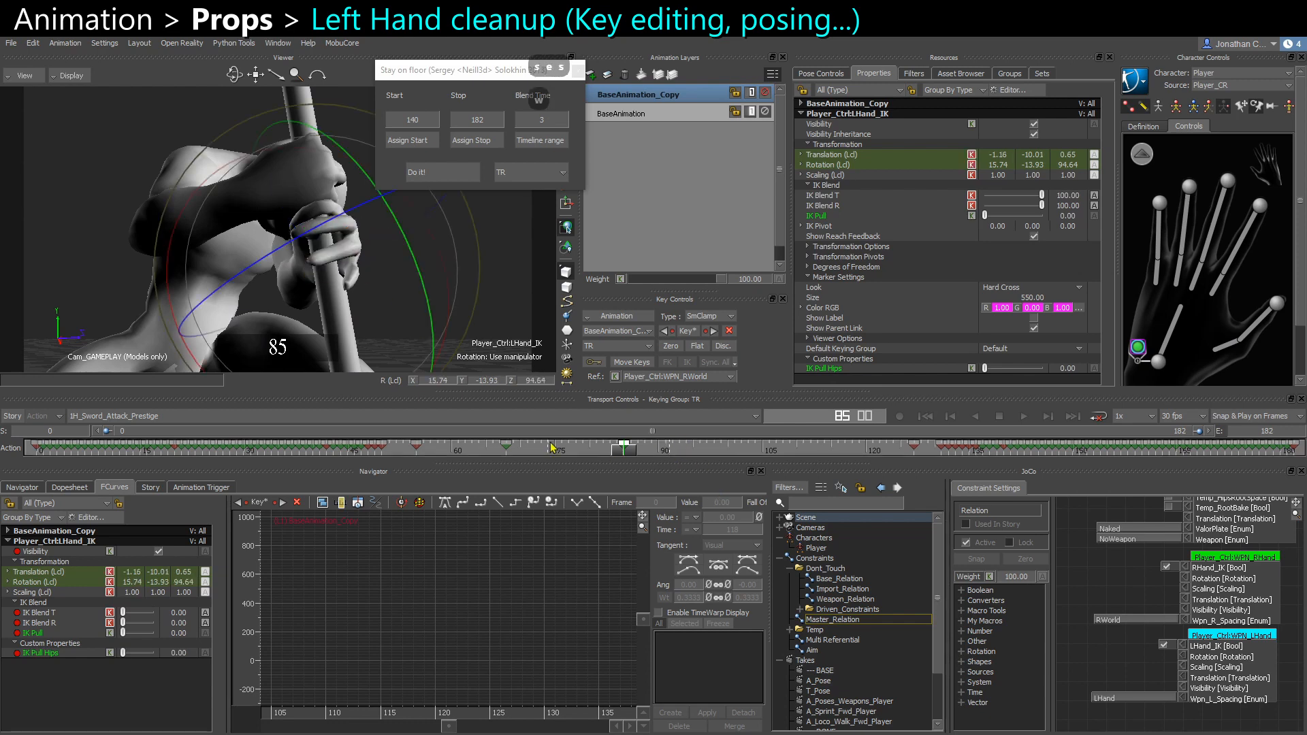
Copy the left hand IK pose from frame 85 and paste it at frame 114
key("ctrl+c")
left_click_drag(624, 450, 825, 459)
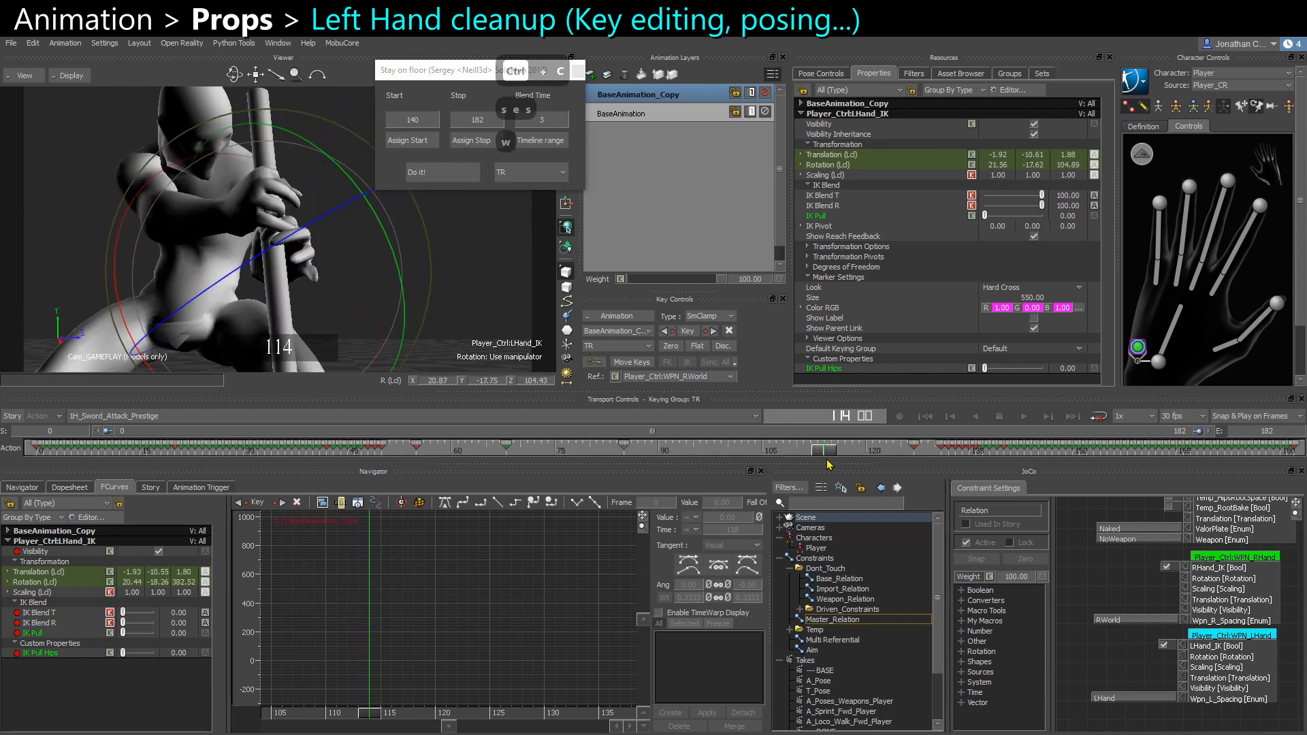
key("ctrl+v")
left_click_drag(722, 457, 707, 453)
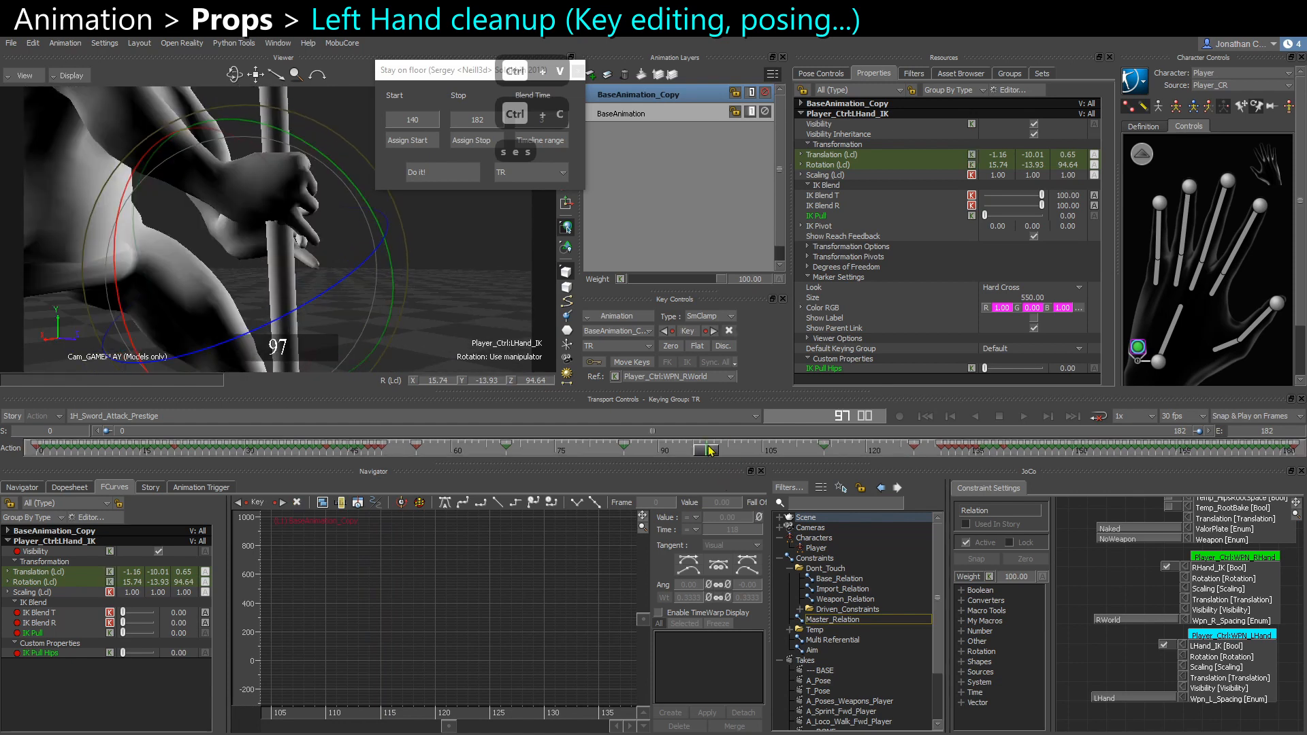
Return the character controls to the full-body view and try adjusting the left hand's IK Pull
left_click(1135, 157)
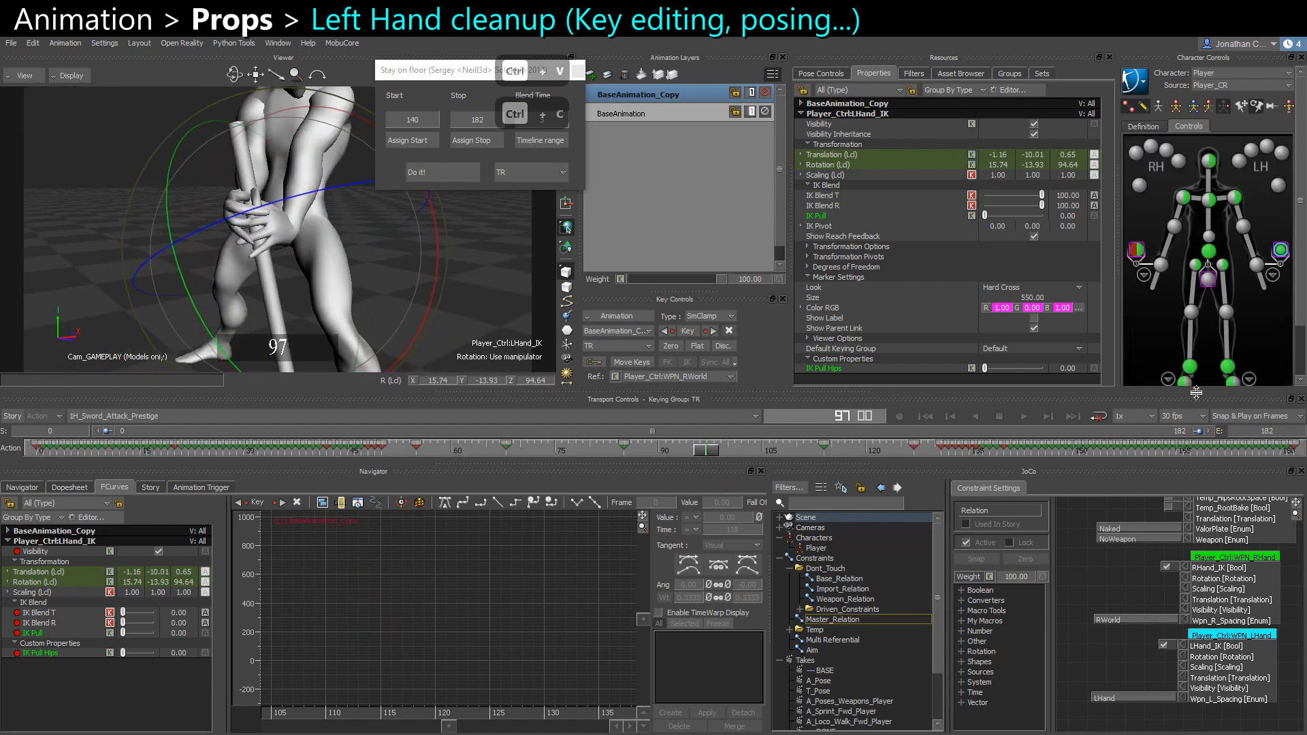
left_click_drag(1302, 313, 1303, 362)
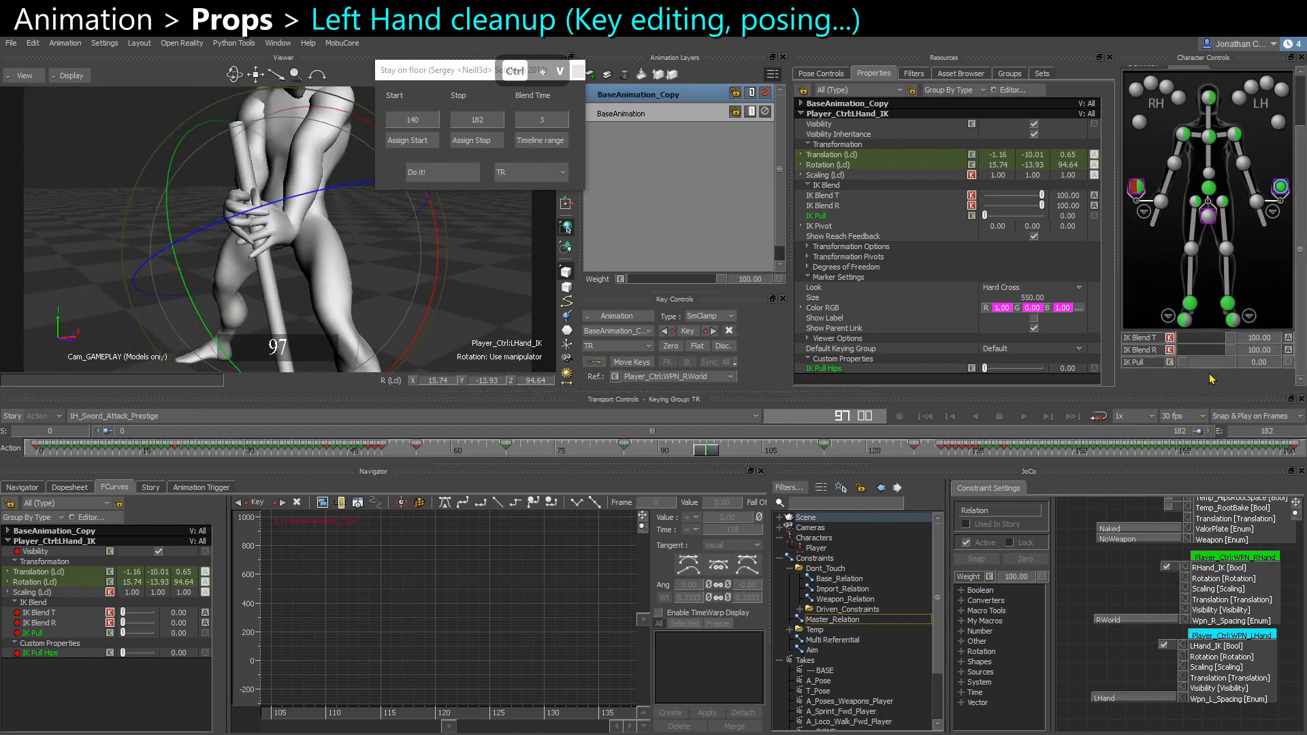
left_click_drag(1186, 363, 1233, 362)
Play back the sword attack and scrub to frame 135 to examine the left hand's grip on the weapon
left_click_drag(249, 275, 413, 313, "ctrl+shift")
key("ctrl+space")
key("ctrl+space")
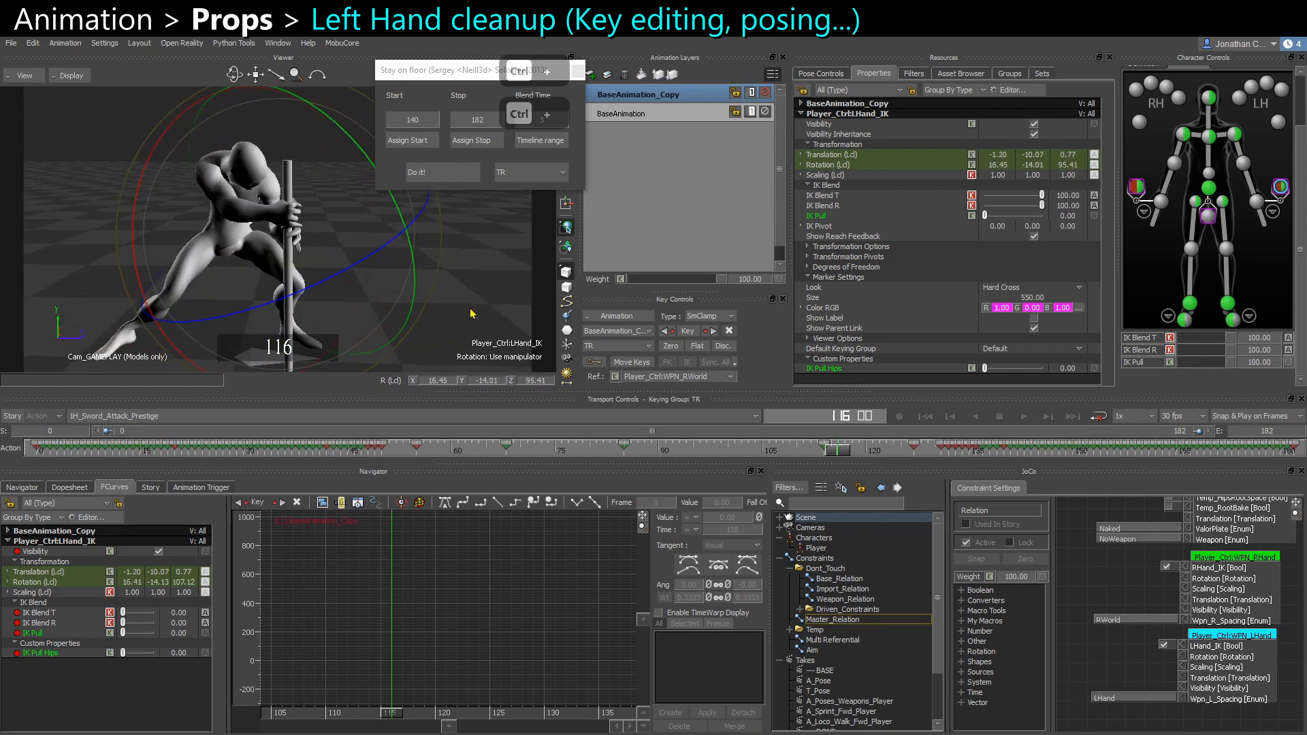
key("ctrl+space")
key("ctrl+space")
left_click_drag(886, 452, 968, 456)
left_click_drag(315, 245, 309, 163, "shift")
Close the Stay on floor script window
left_click_drag(480, 77, 588, 147)
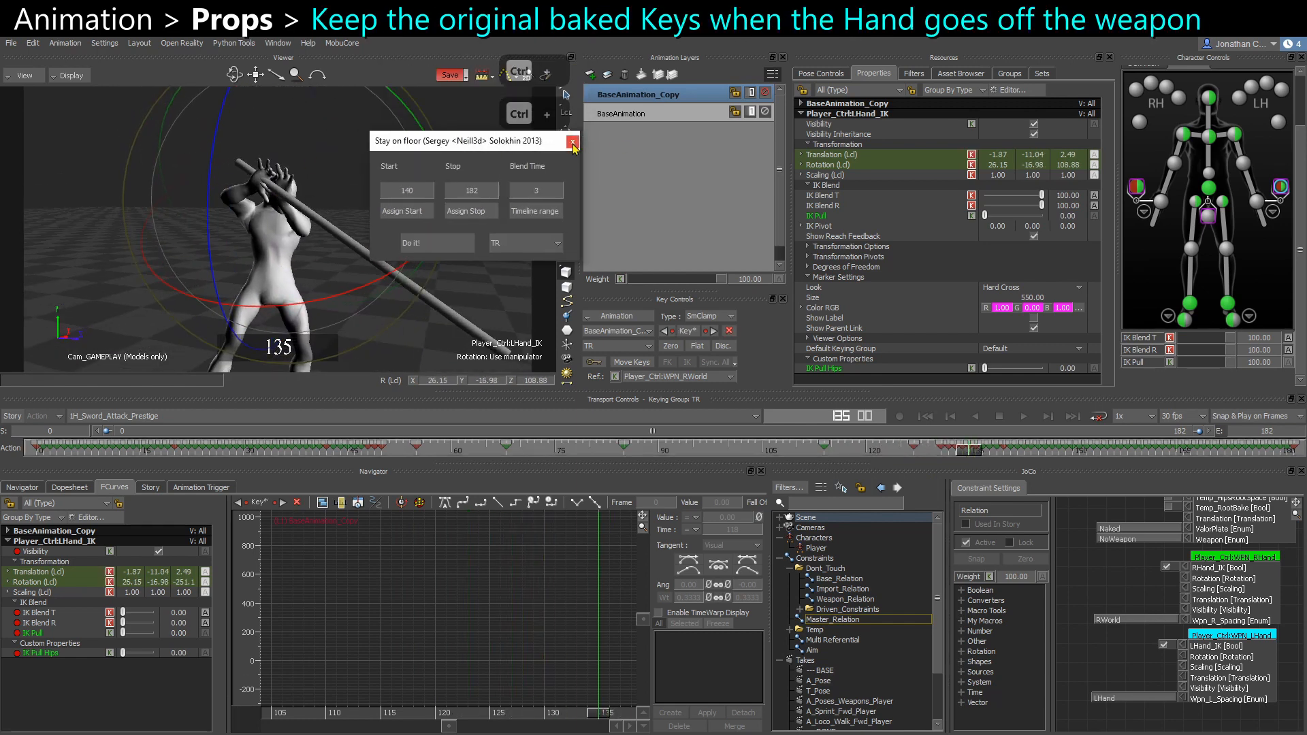
left_click(572, 142)
Deselect the left hand IK effector and play the attack to examine the frames where the left hand is off the weapon
left_click_drag(969, 450, 1048, 466)
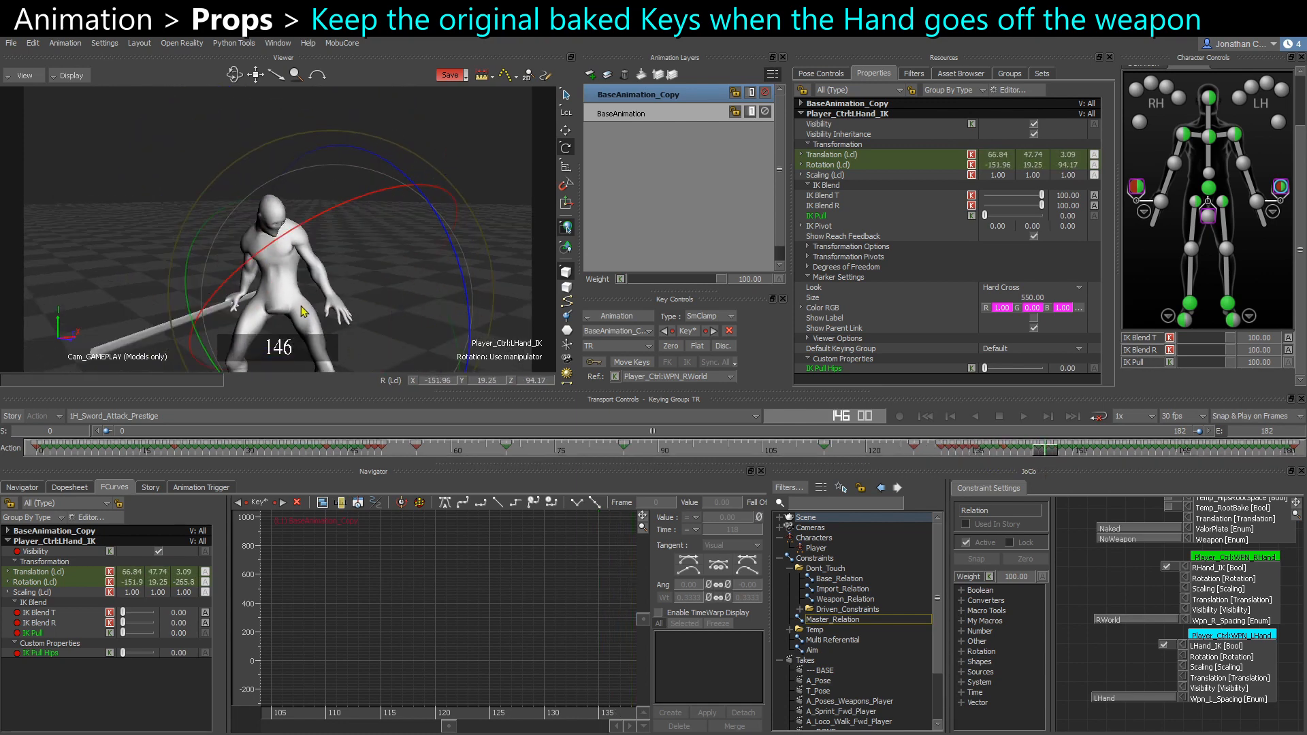
key("ctrl+space")
left_click(480, 203)
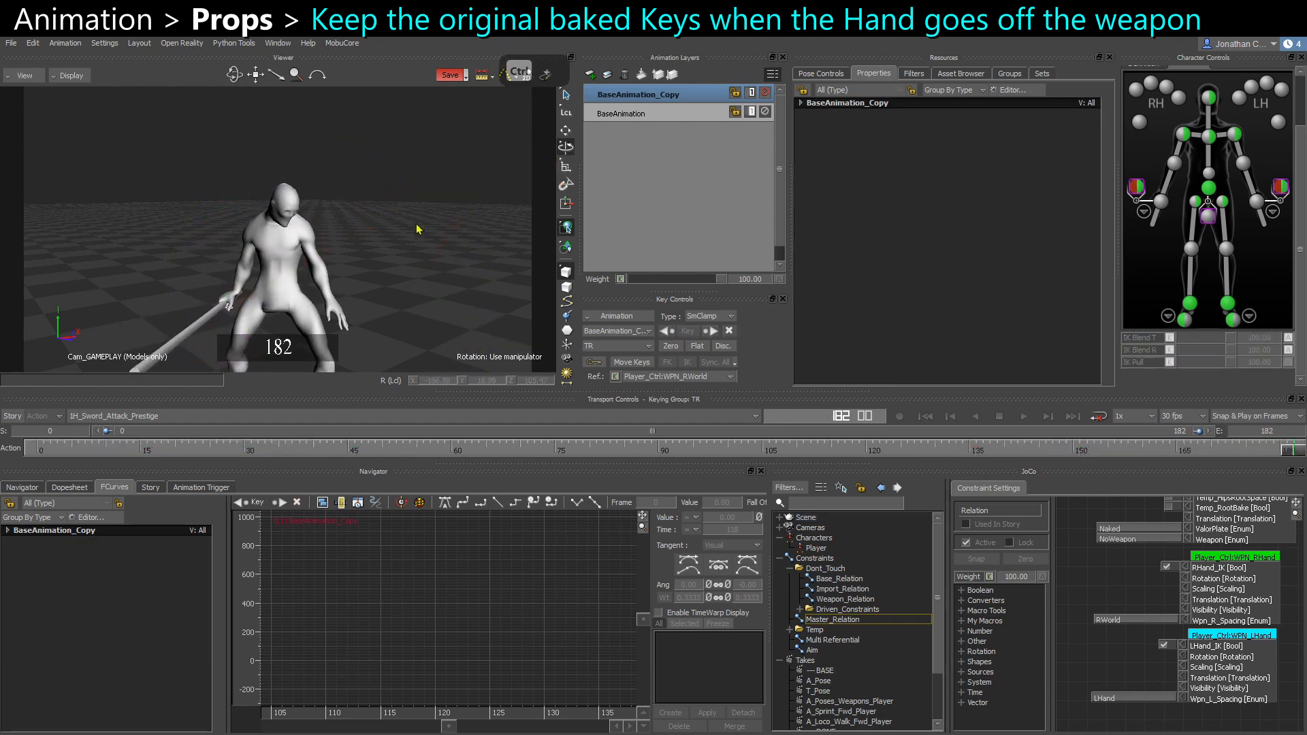
key("ctrl+space")
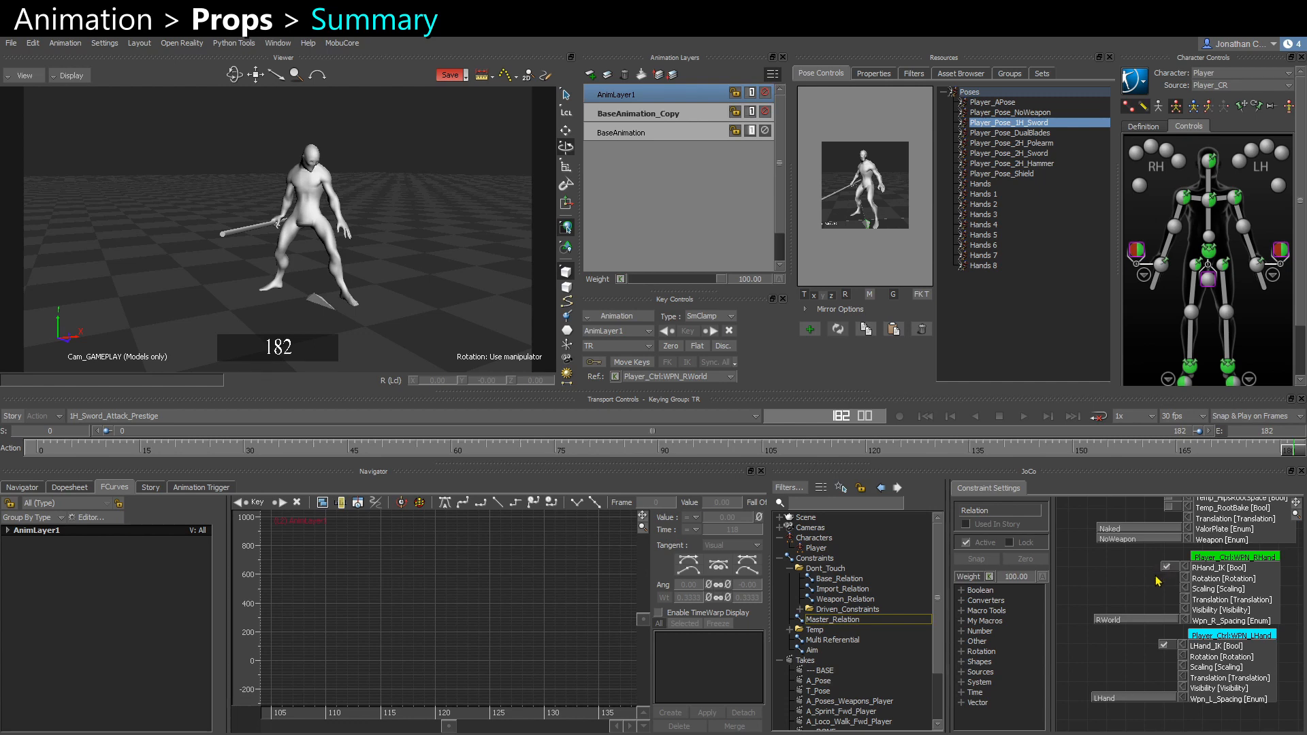
left_click_drag(366, 214, 371, 244, "ctrl")
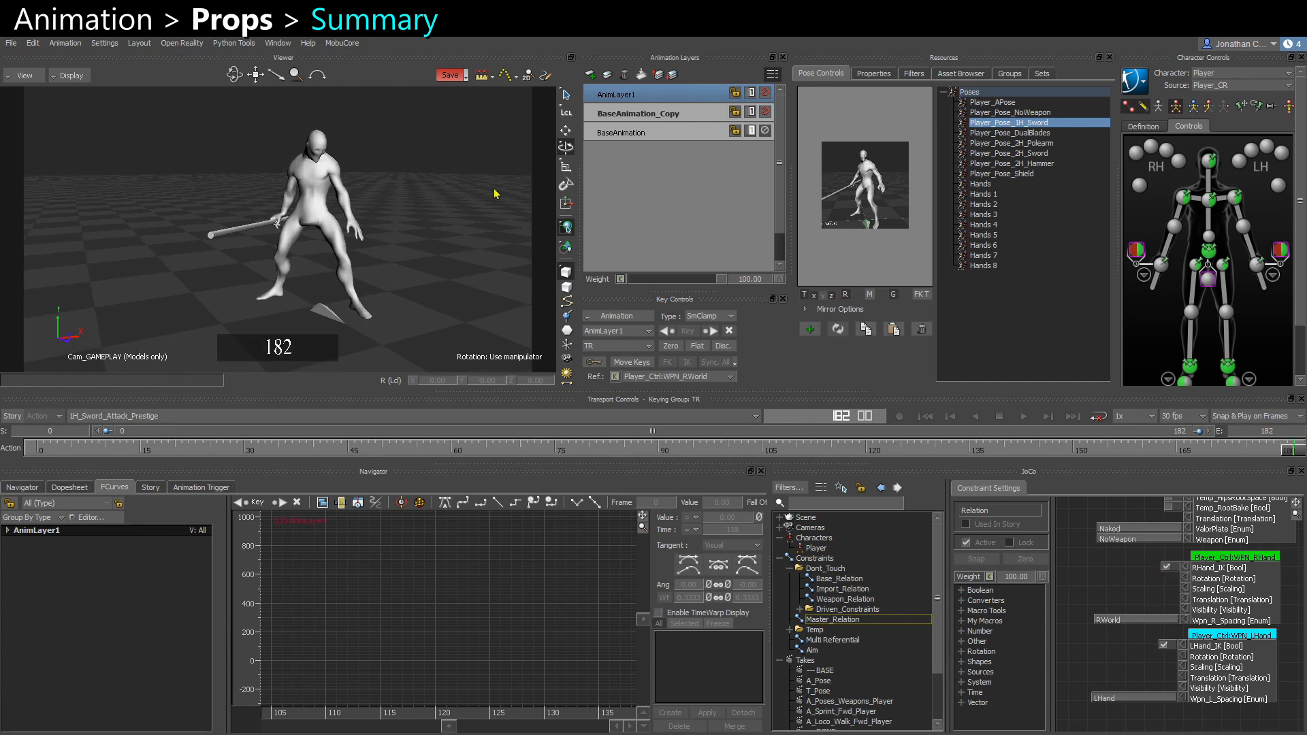